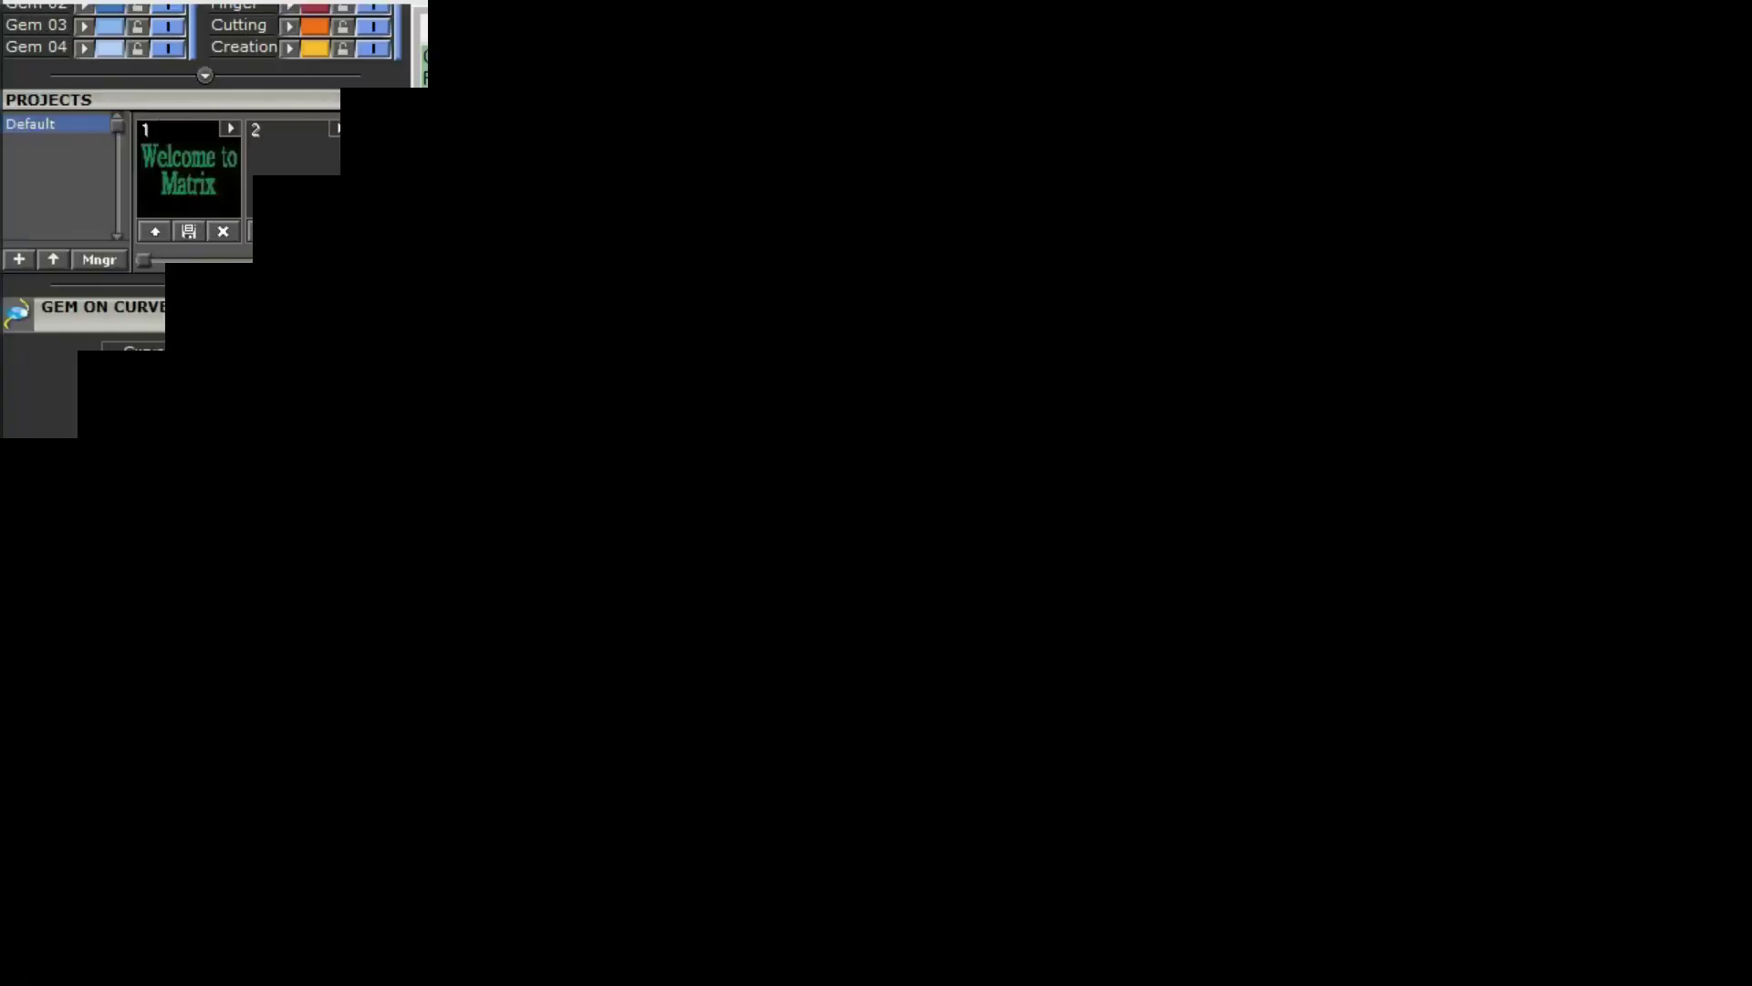
- Draw a 16 mm diameter circle centred at the origin
type("Circle")
key("Return")
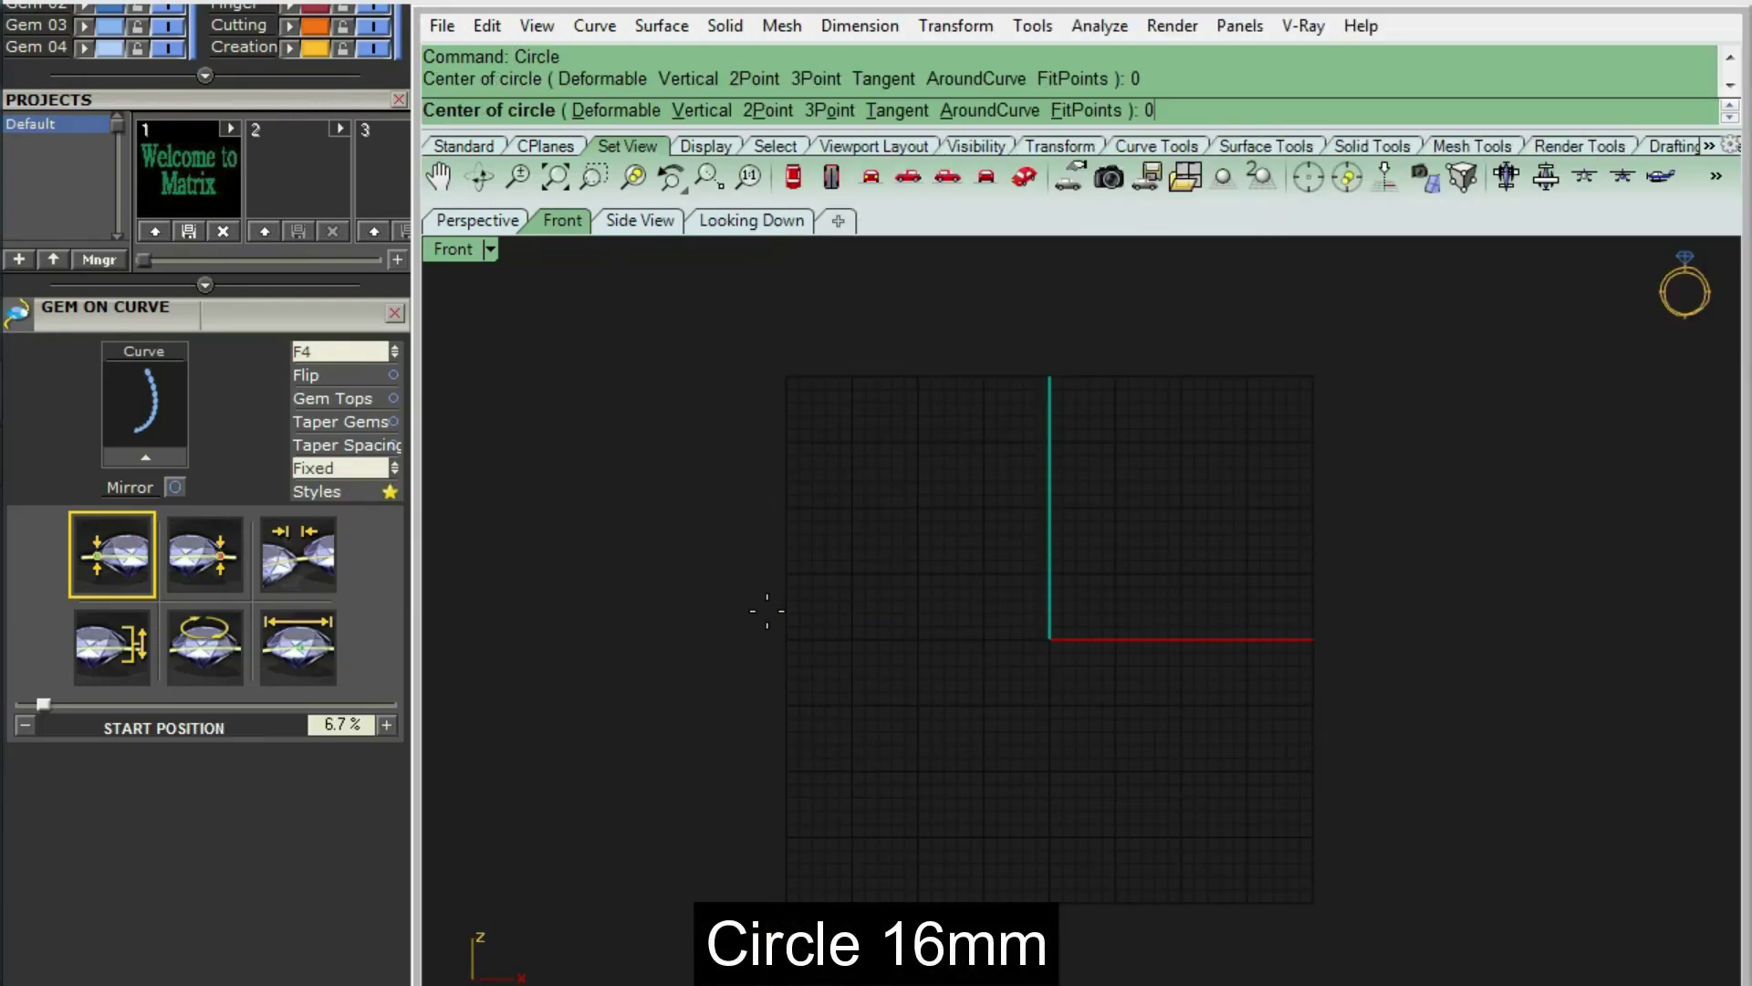
key("Return")
type("6")
key("Return")
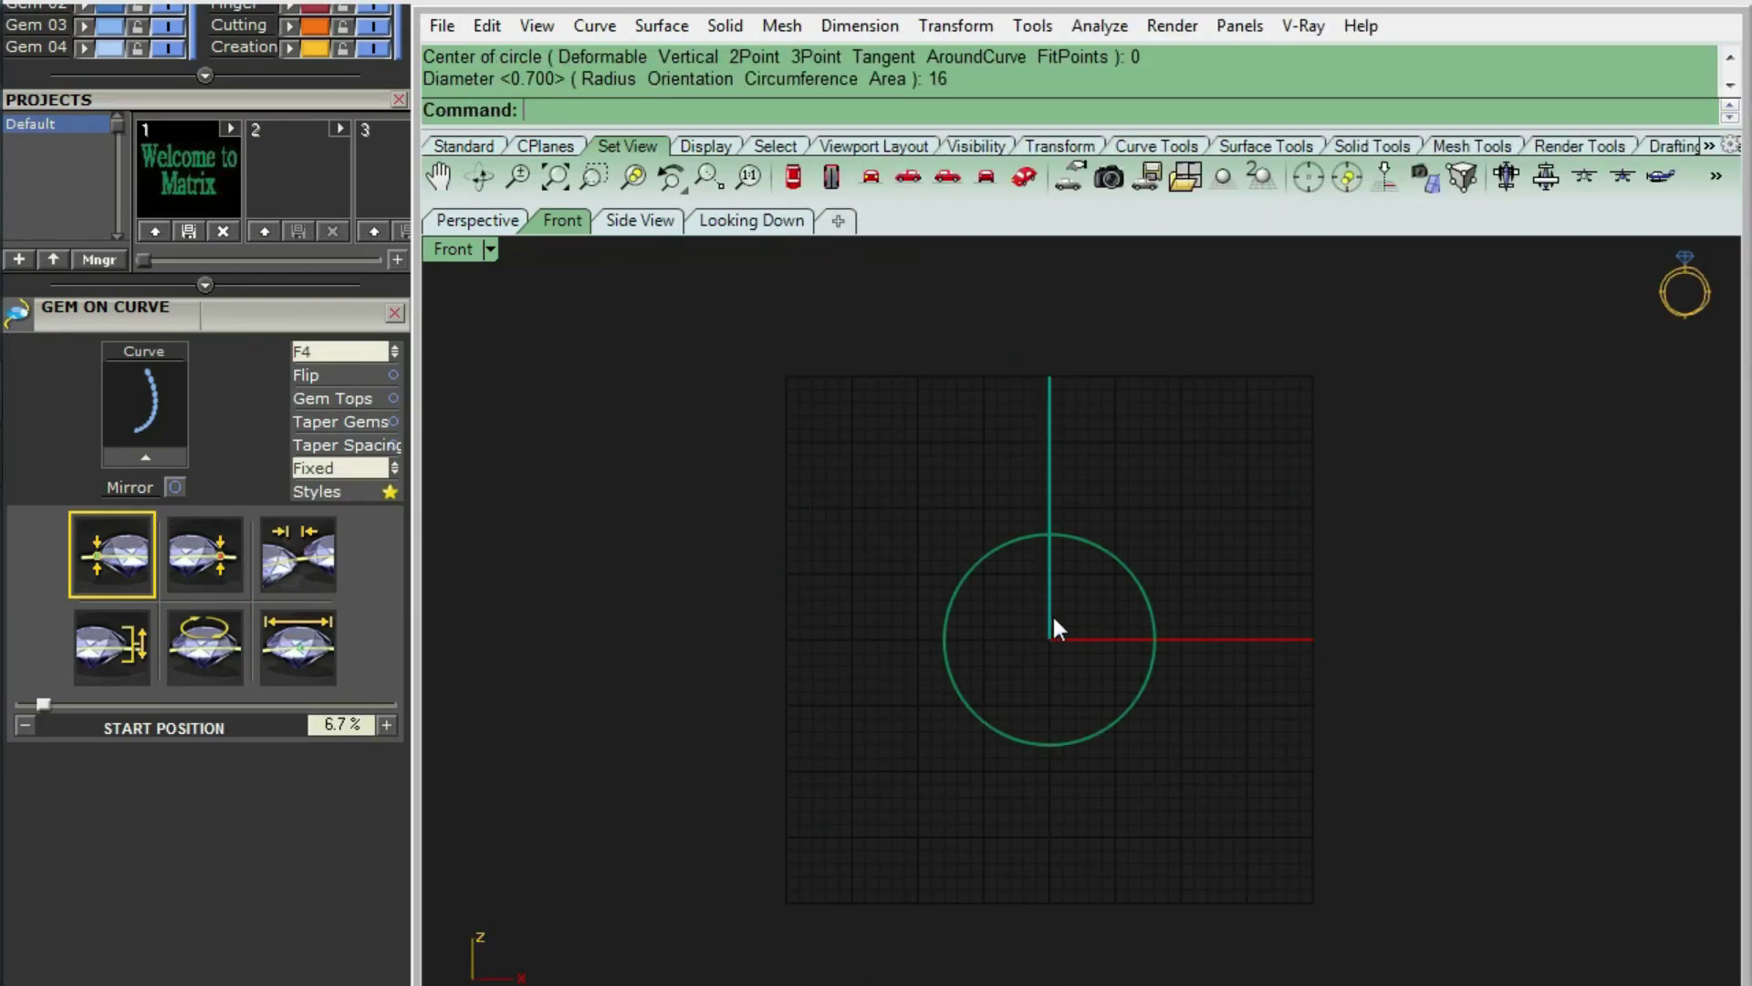
right_click_drag(1053, 614, 1066, 613)
- In the Right view, draw a 3.2 mm base line for the profile
key("ctrl+F3")
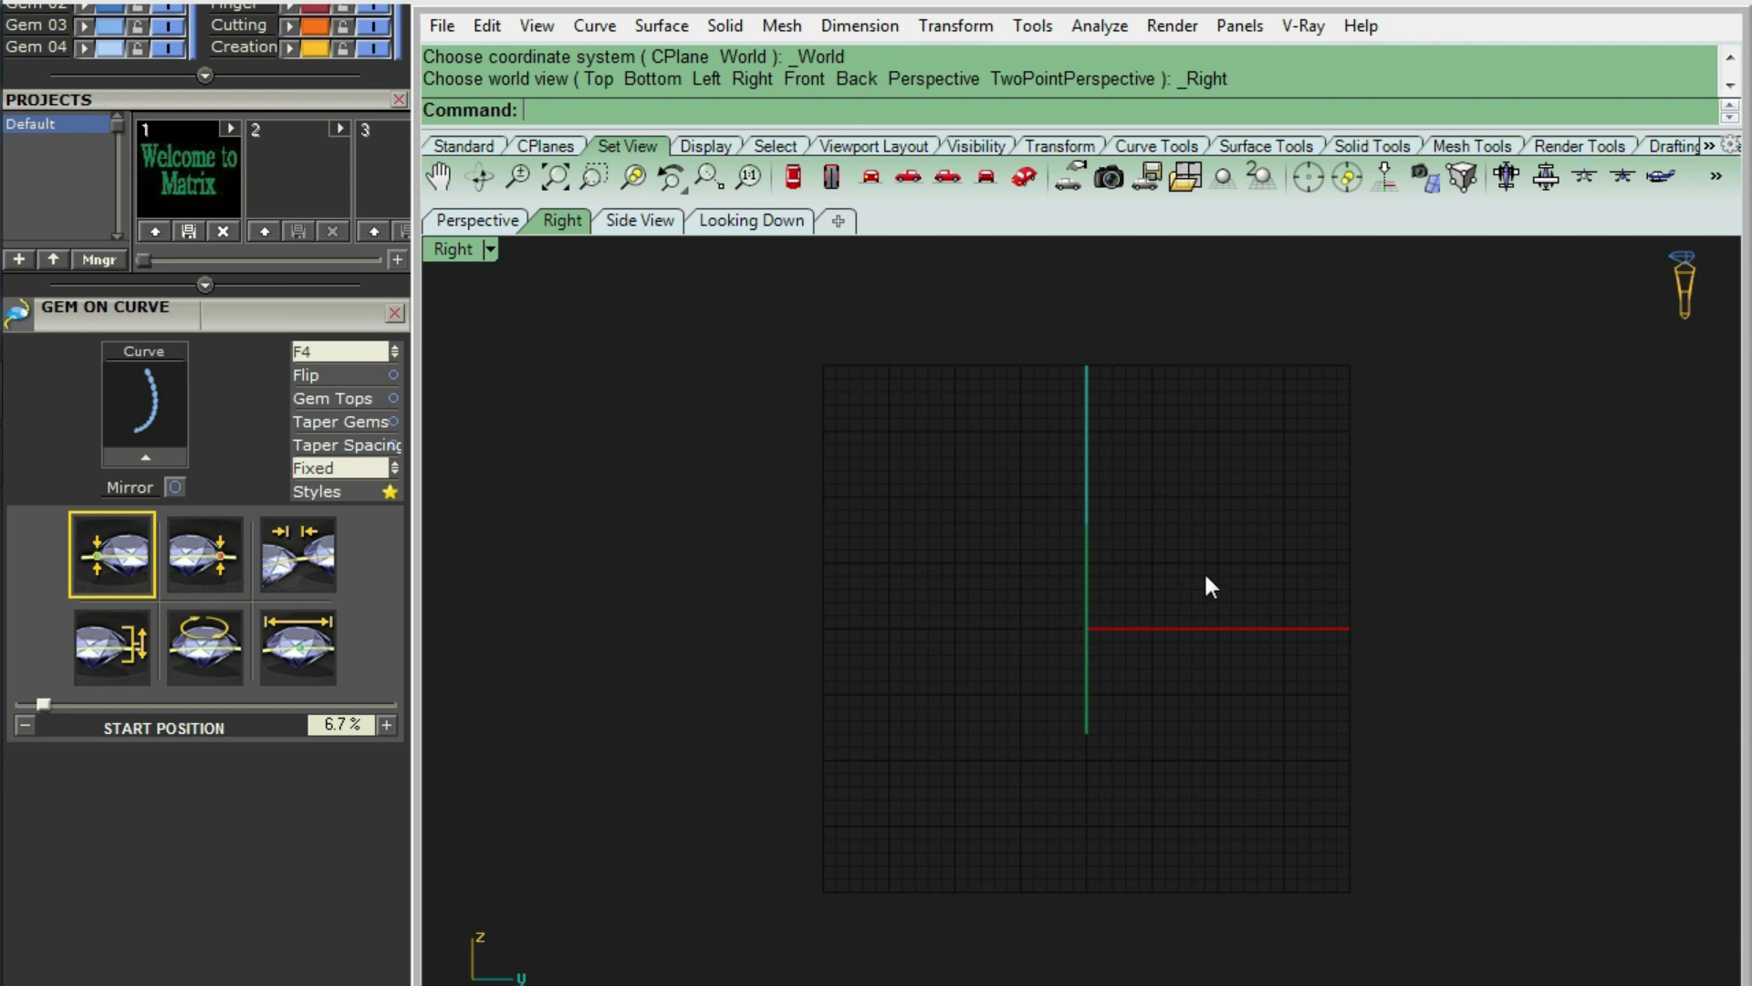
type("LI")
key("Return")
left_click(982, 567)
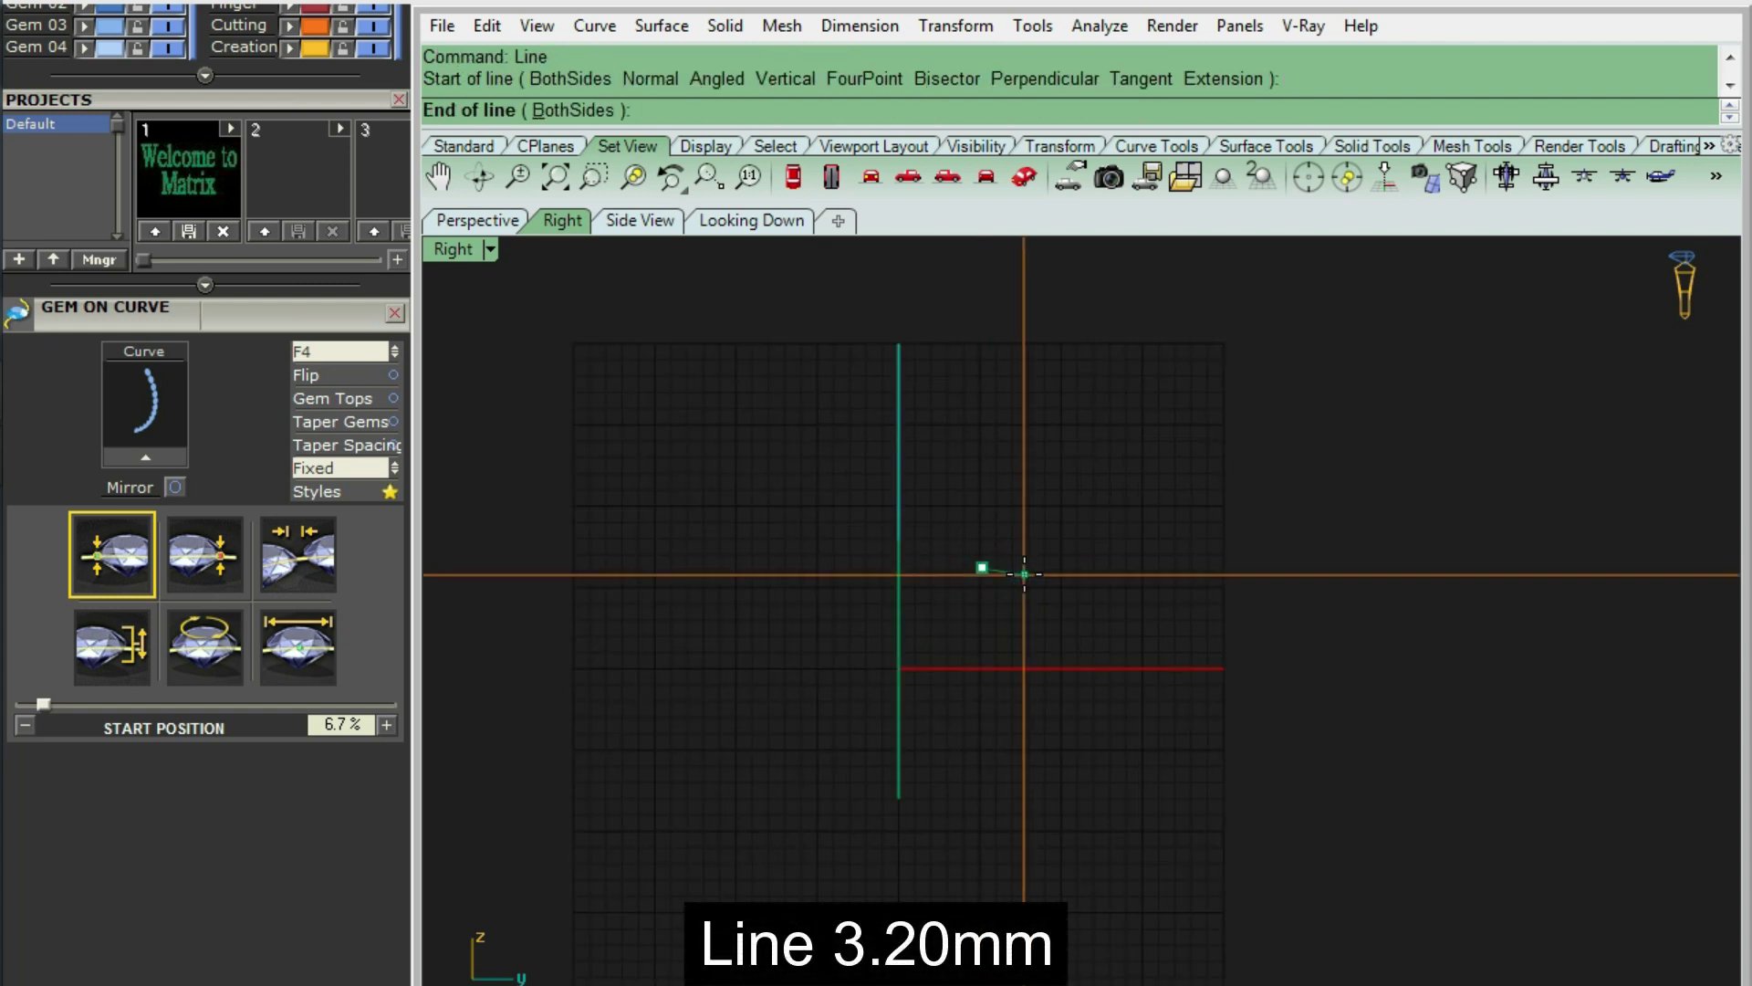
type("3.2")
key("Return")
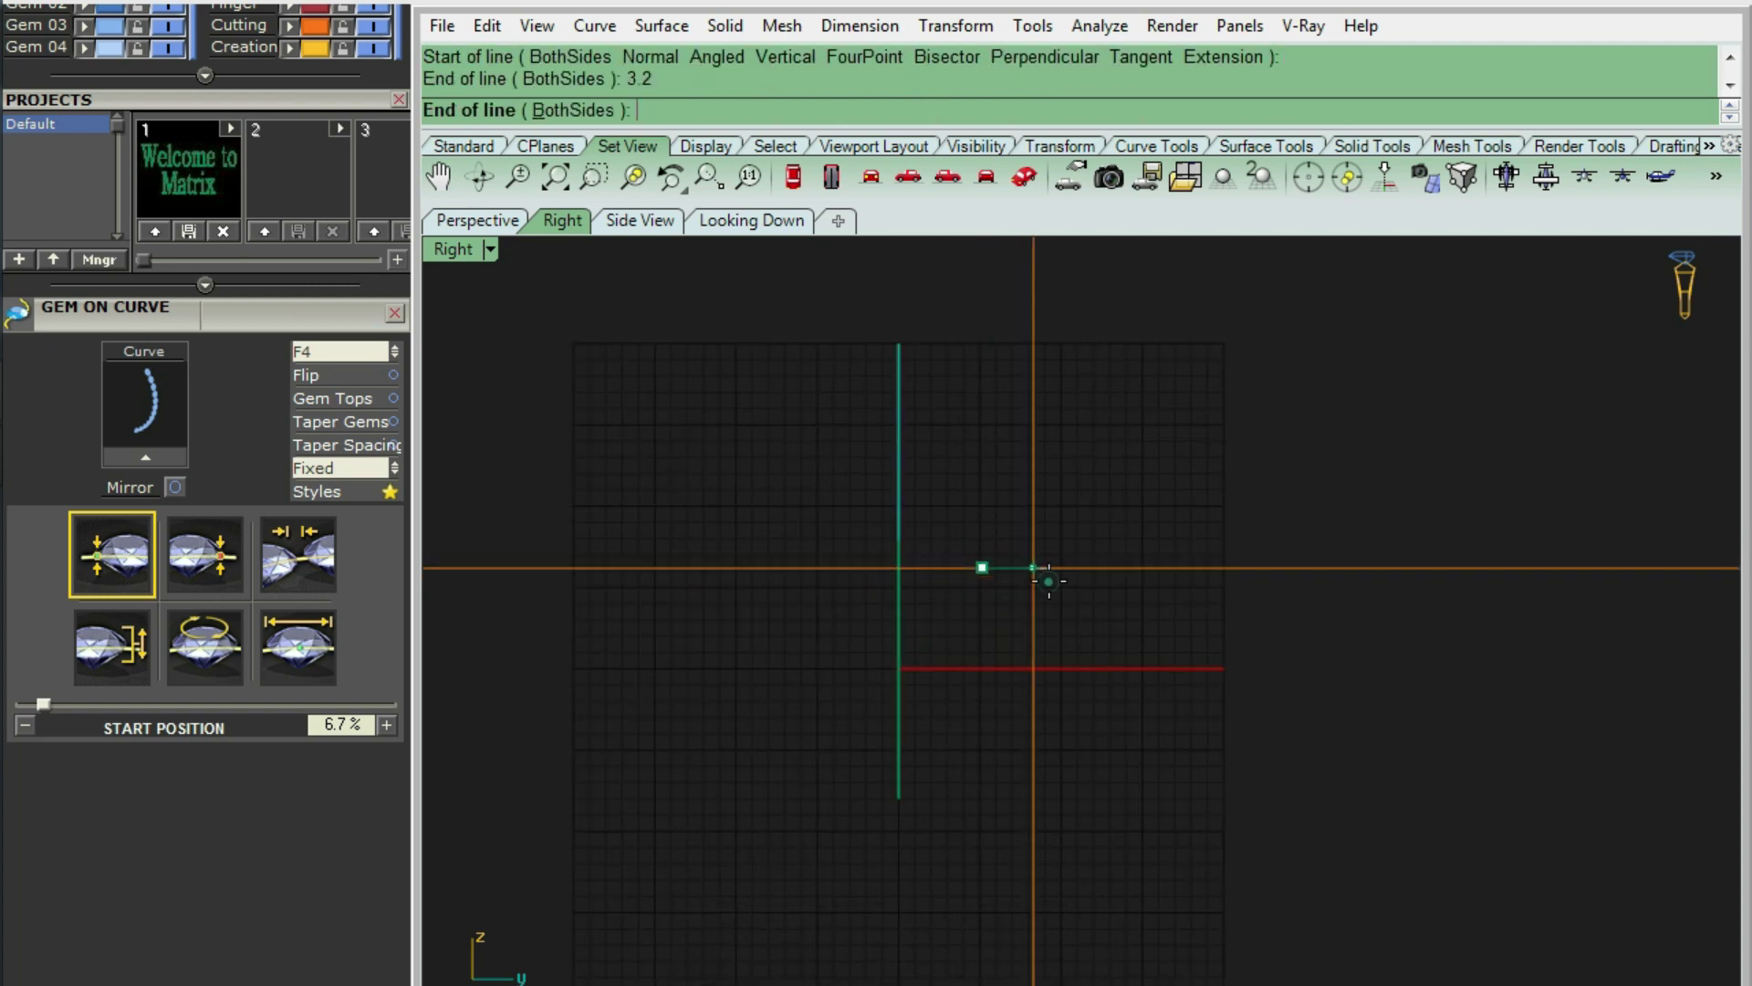
left_click(1049, 581)
- Add a 0.7 mm upright at the base's left end and mirror it to the right end
scroll(1018, 566, "up", 5)
type("LI")
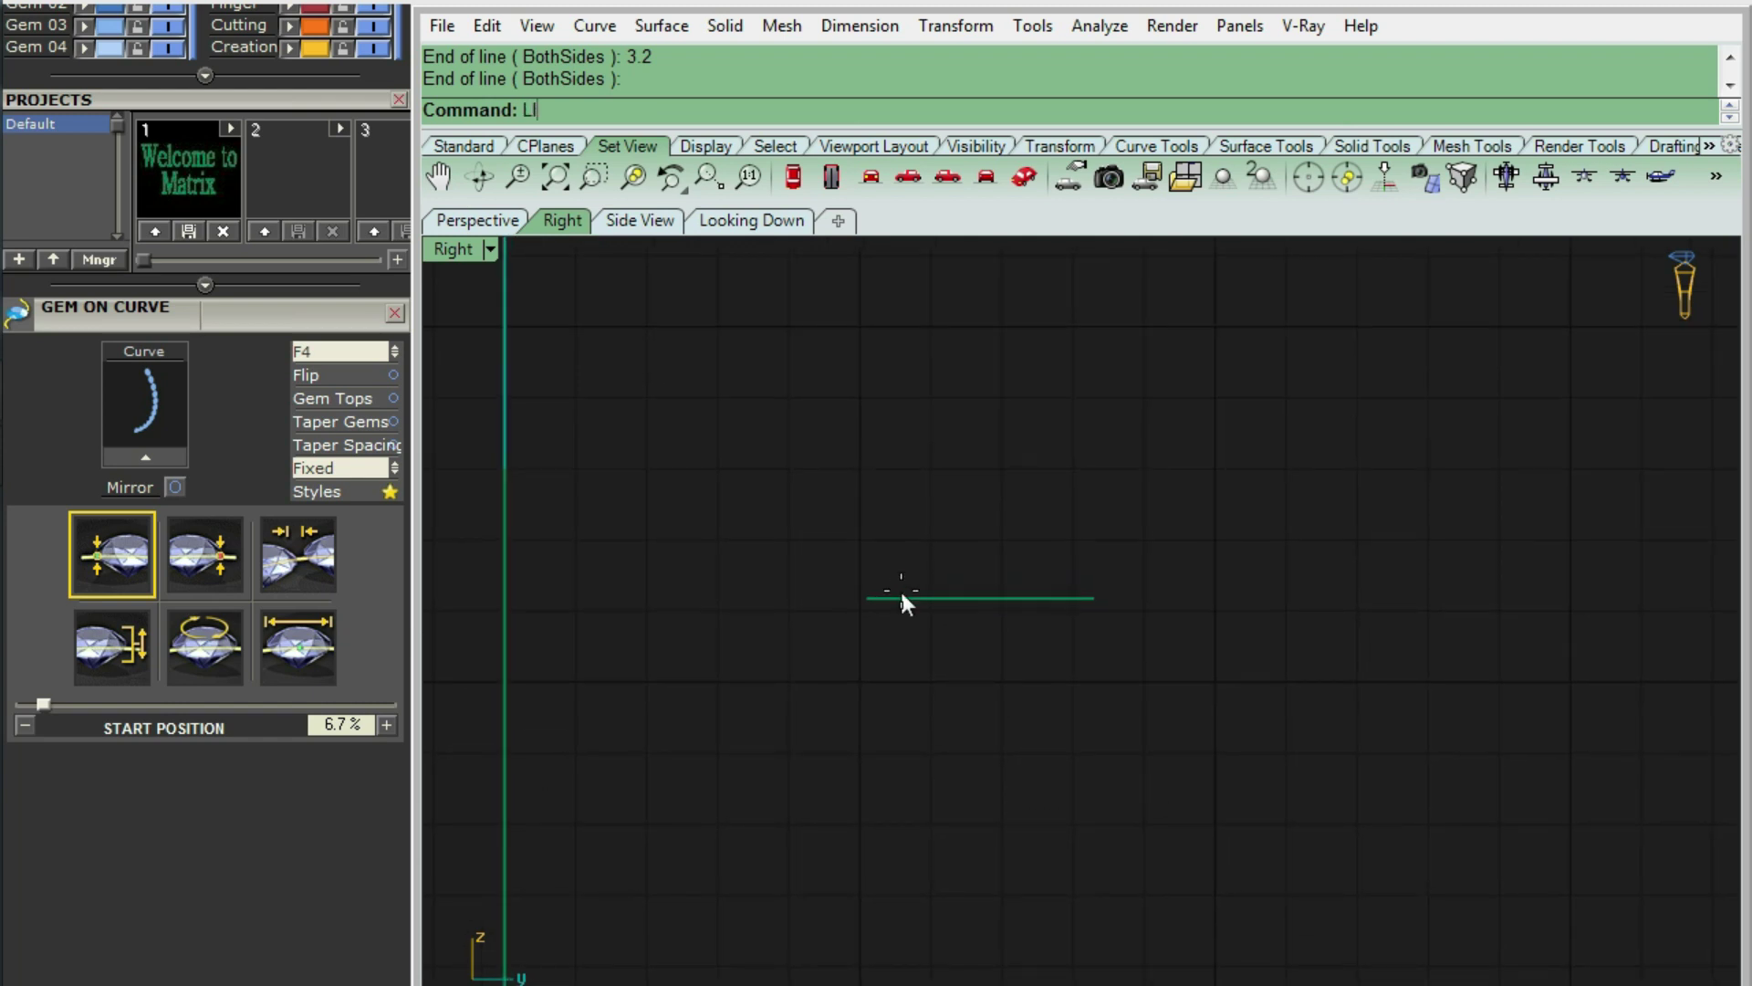
key("Return")
left_click(866, 598)
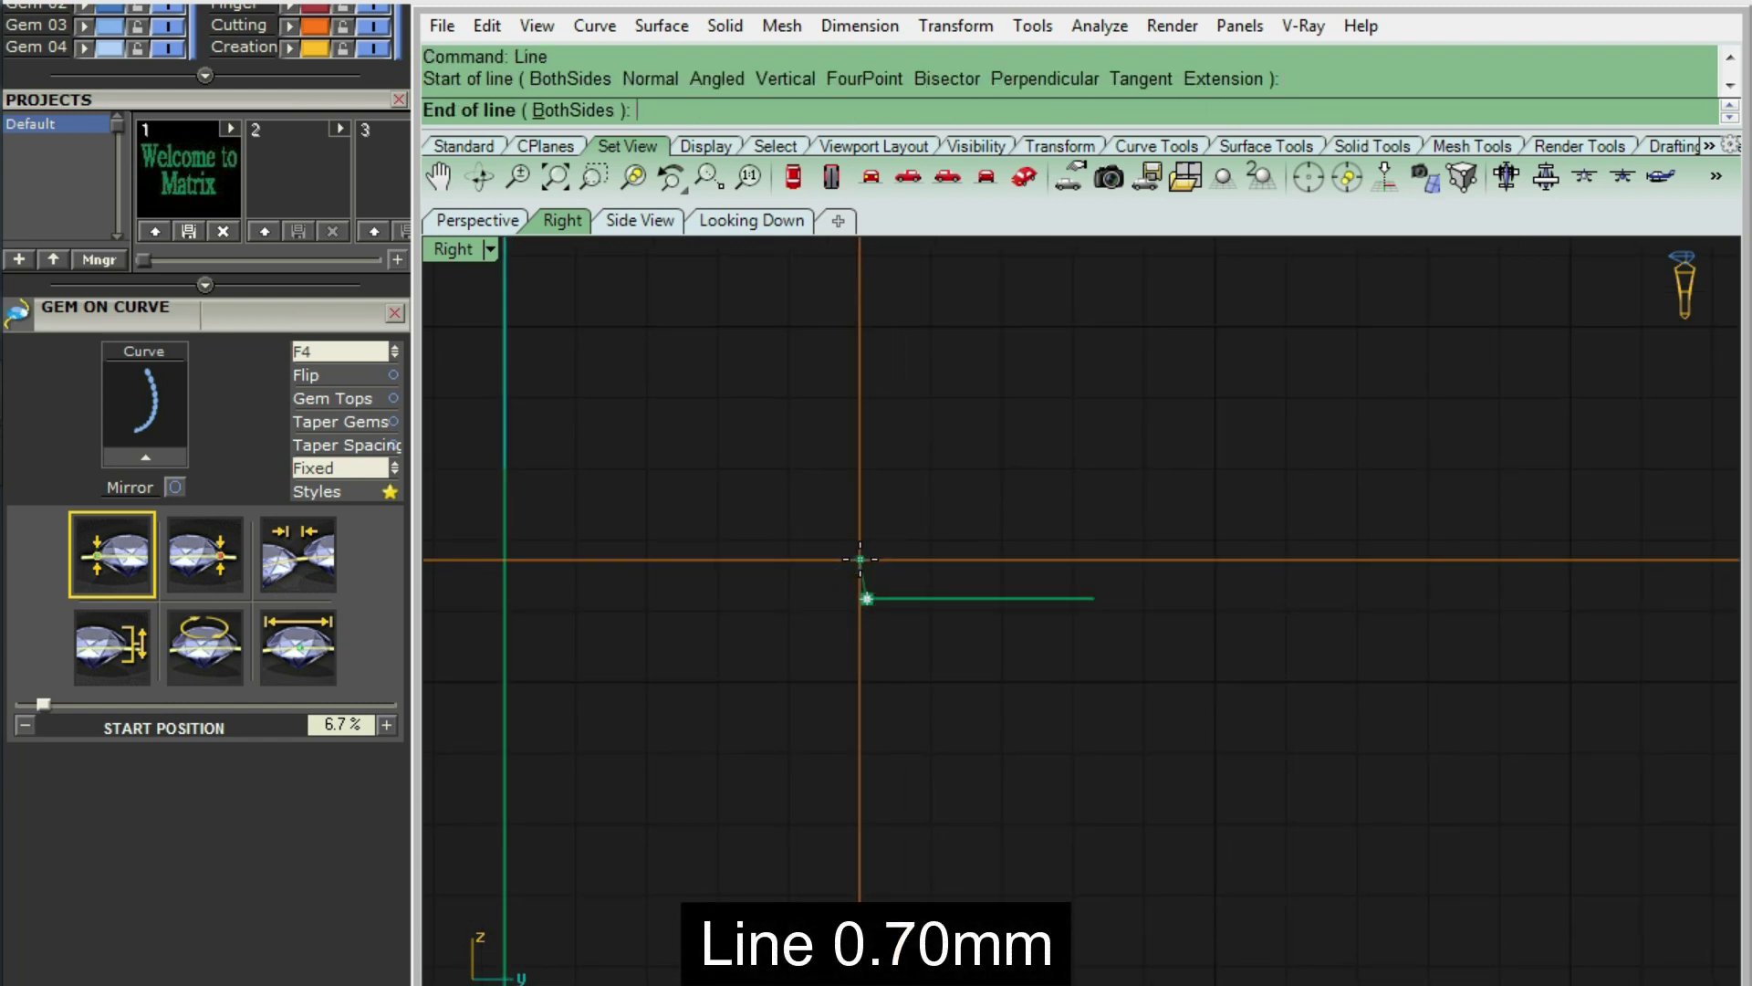
type(".7")
key("Return")
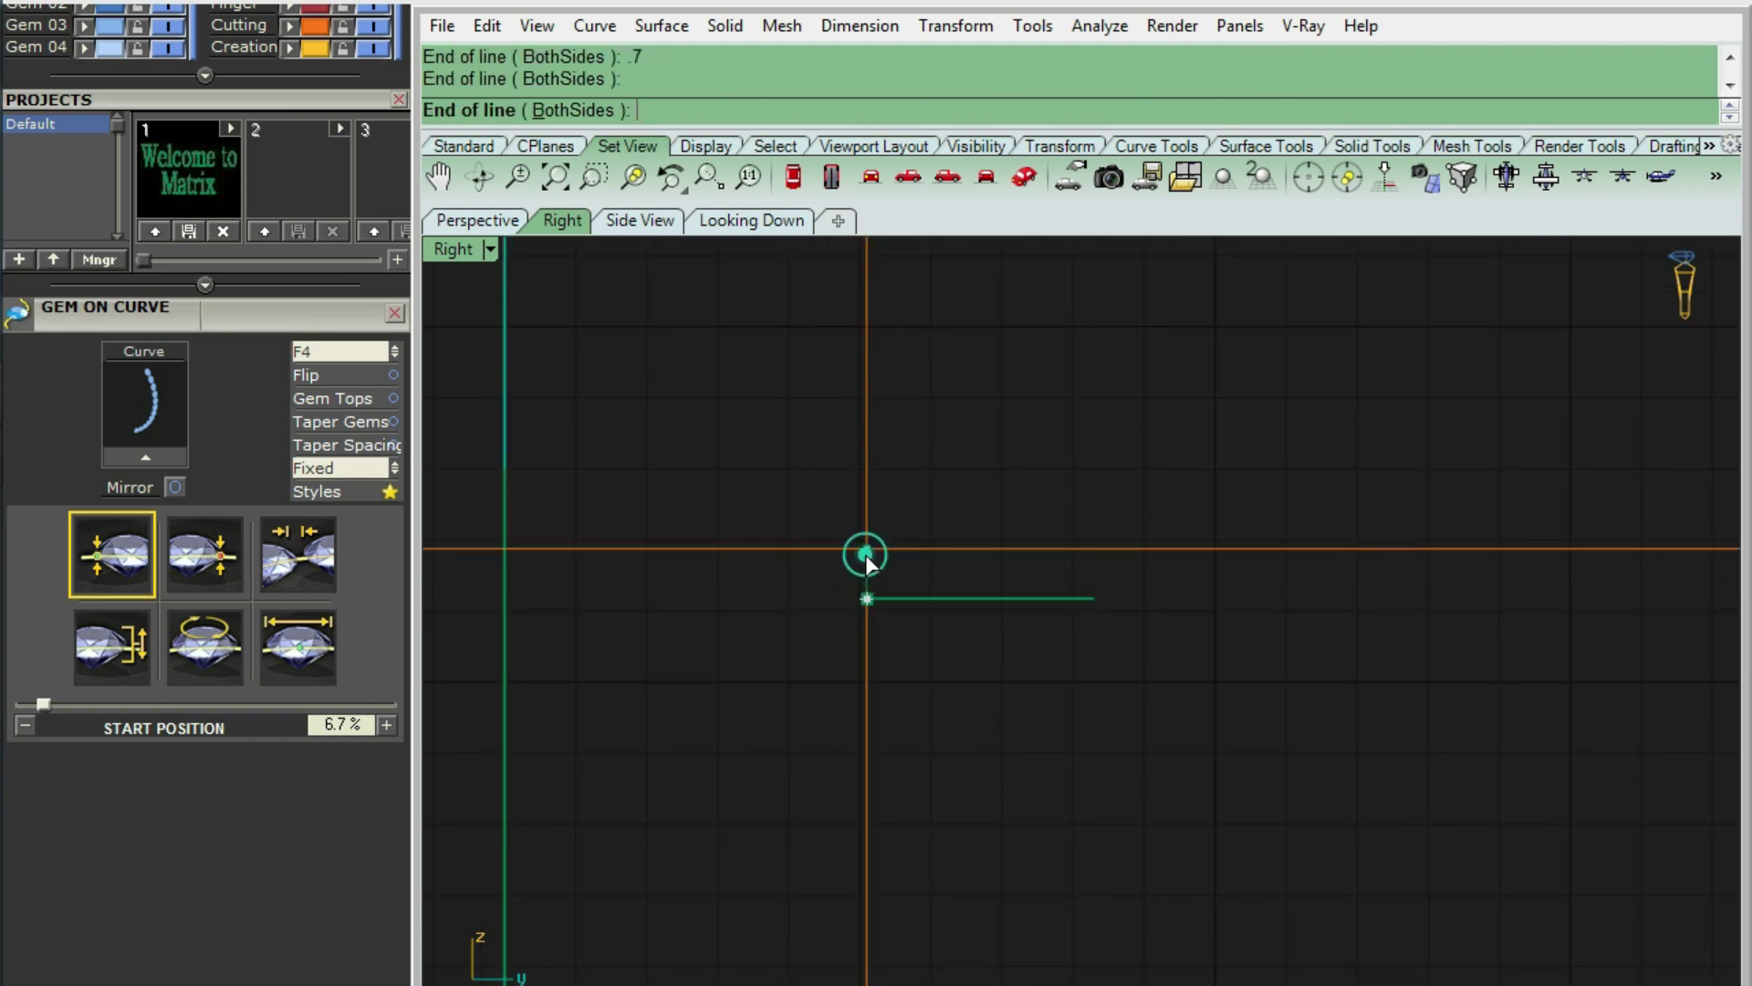
type("MR")
key("Return")
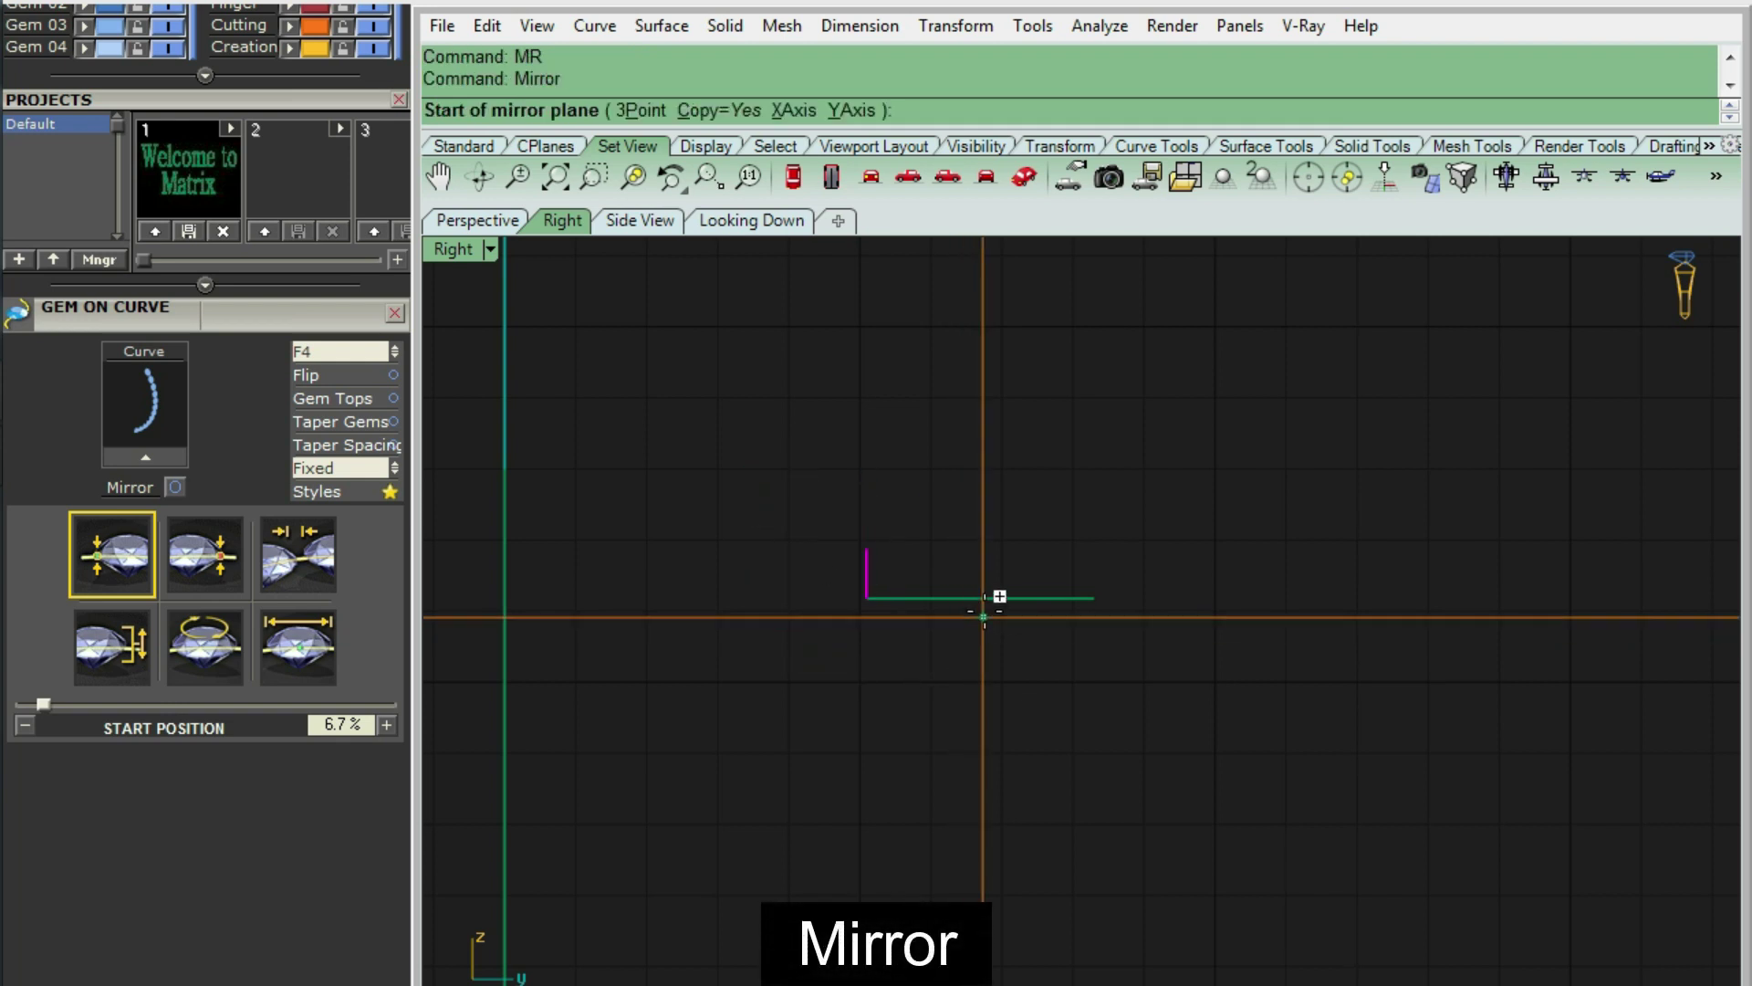
left_click(980, 598)
left_click(980, 555)
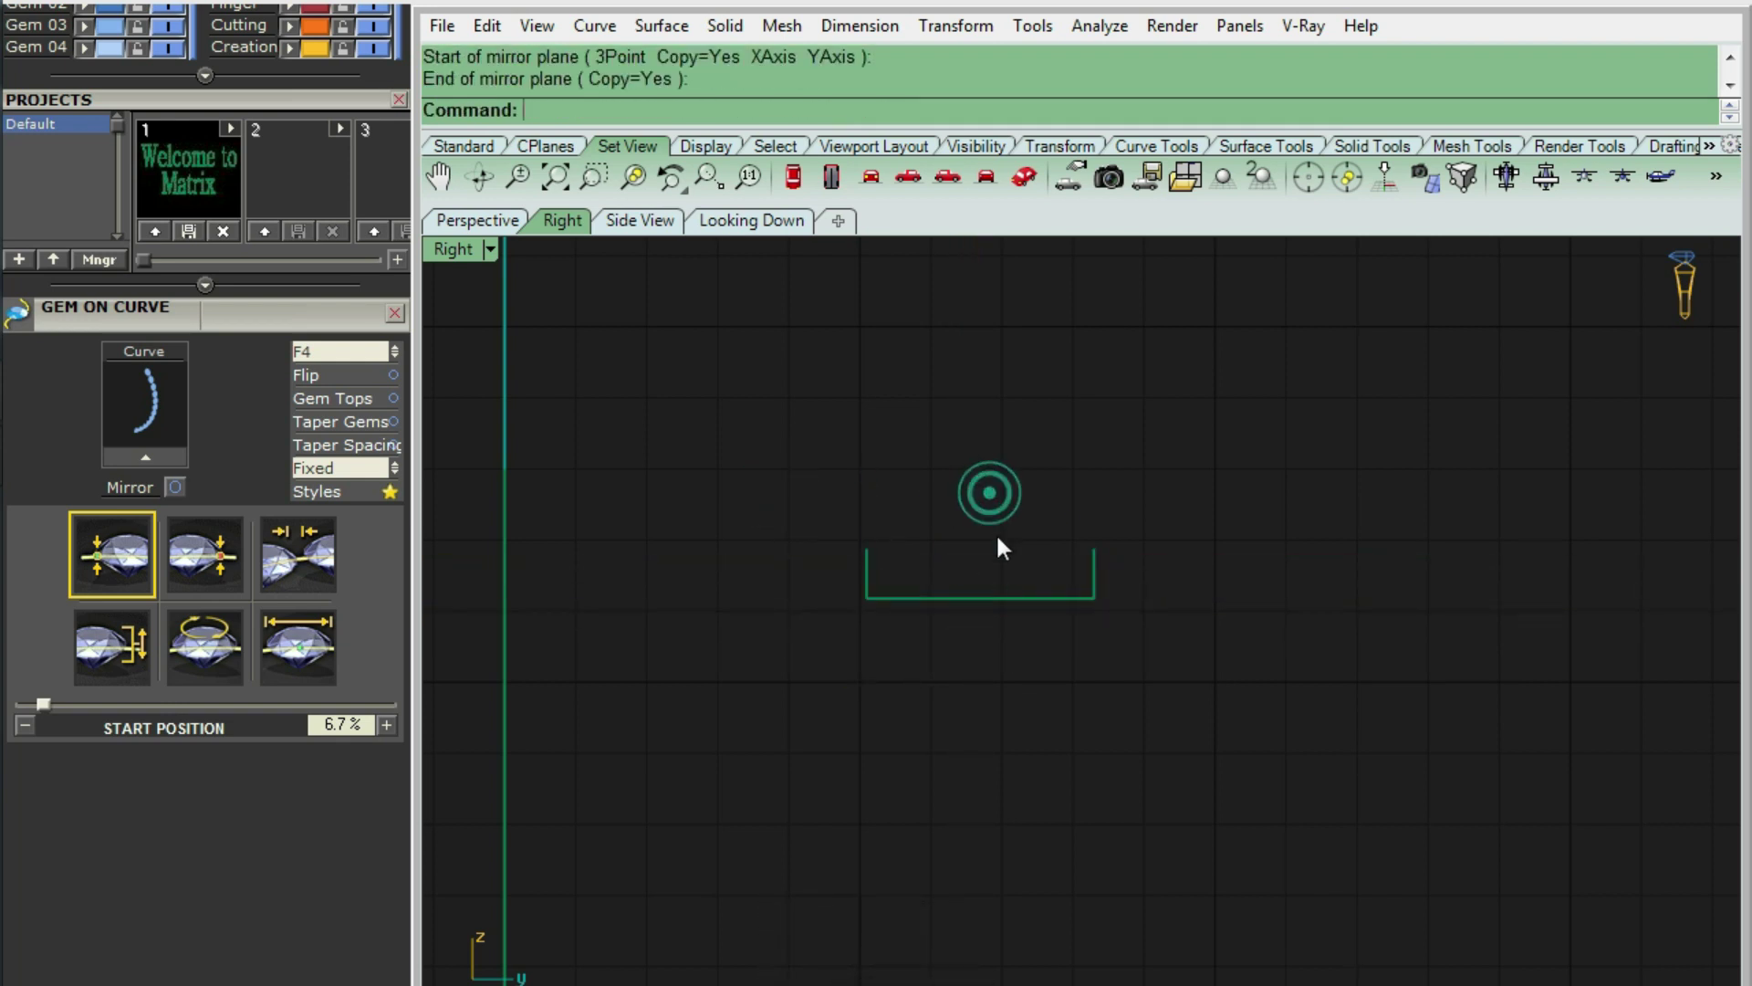
- Offset the base line 2 mm upward
left_click(993, 595)
type("OF")
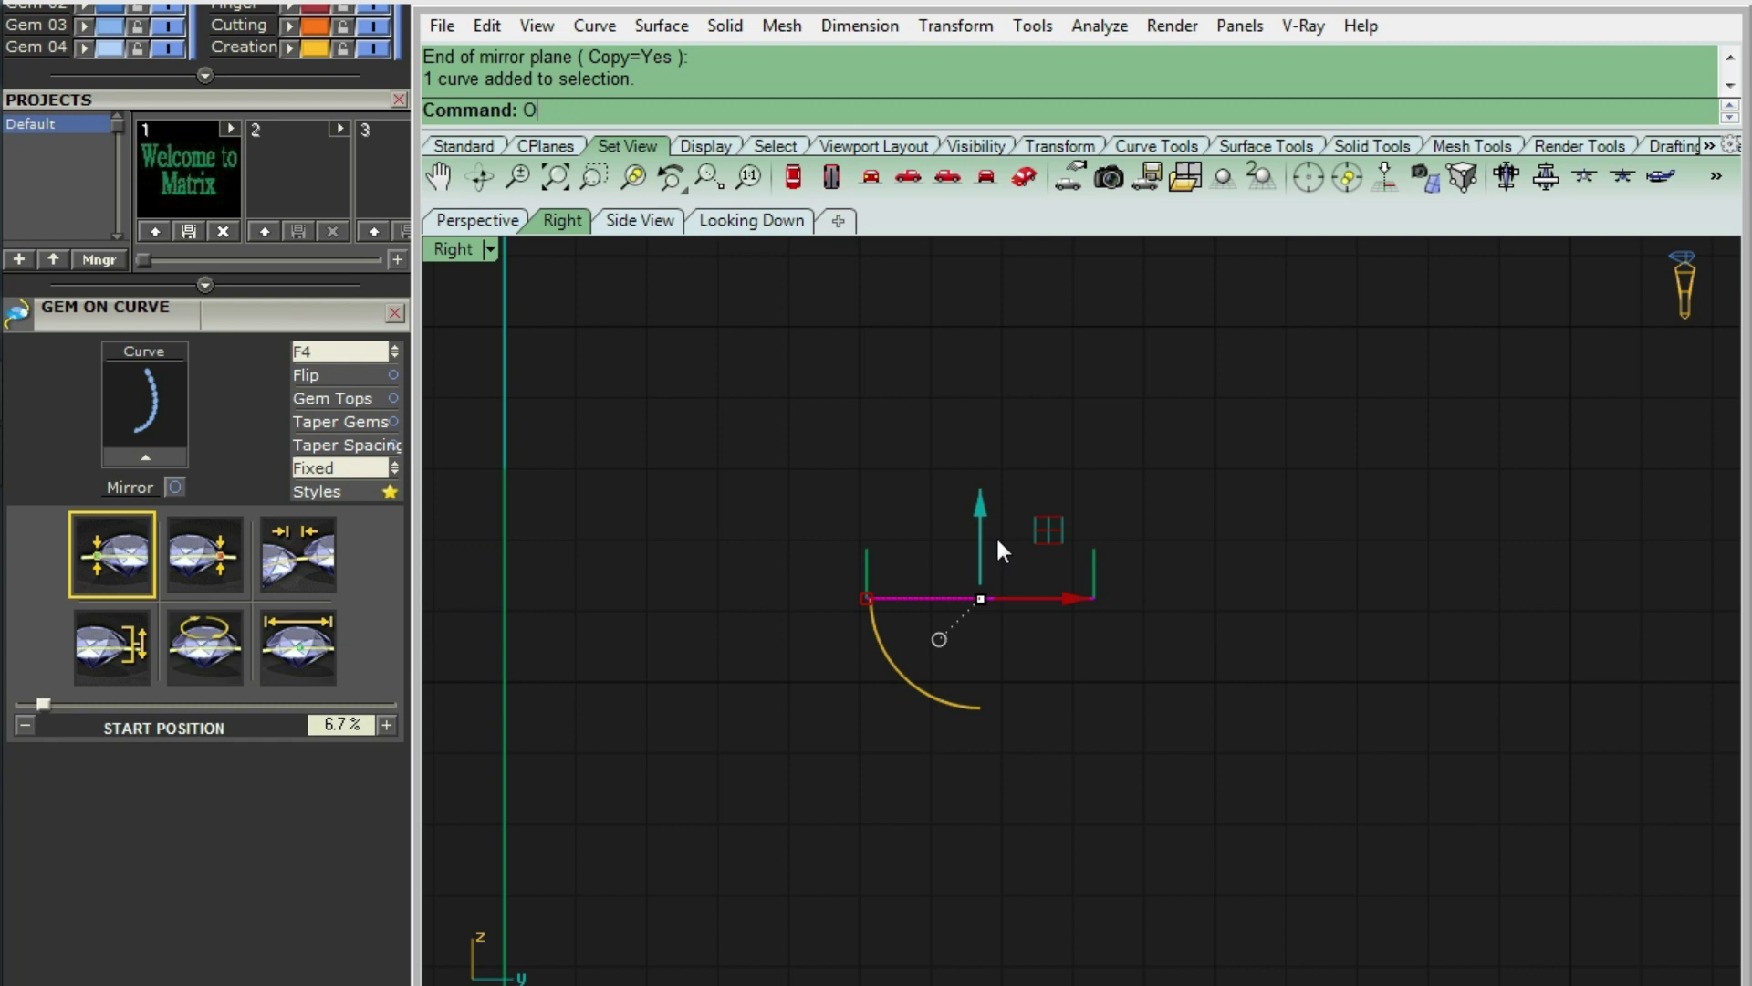
key("Return")
key("Return")
left_click(996, 538)
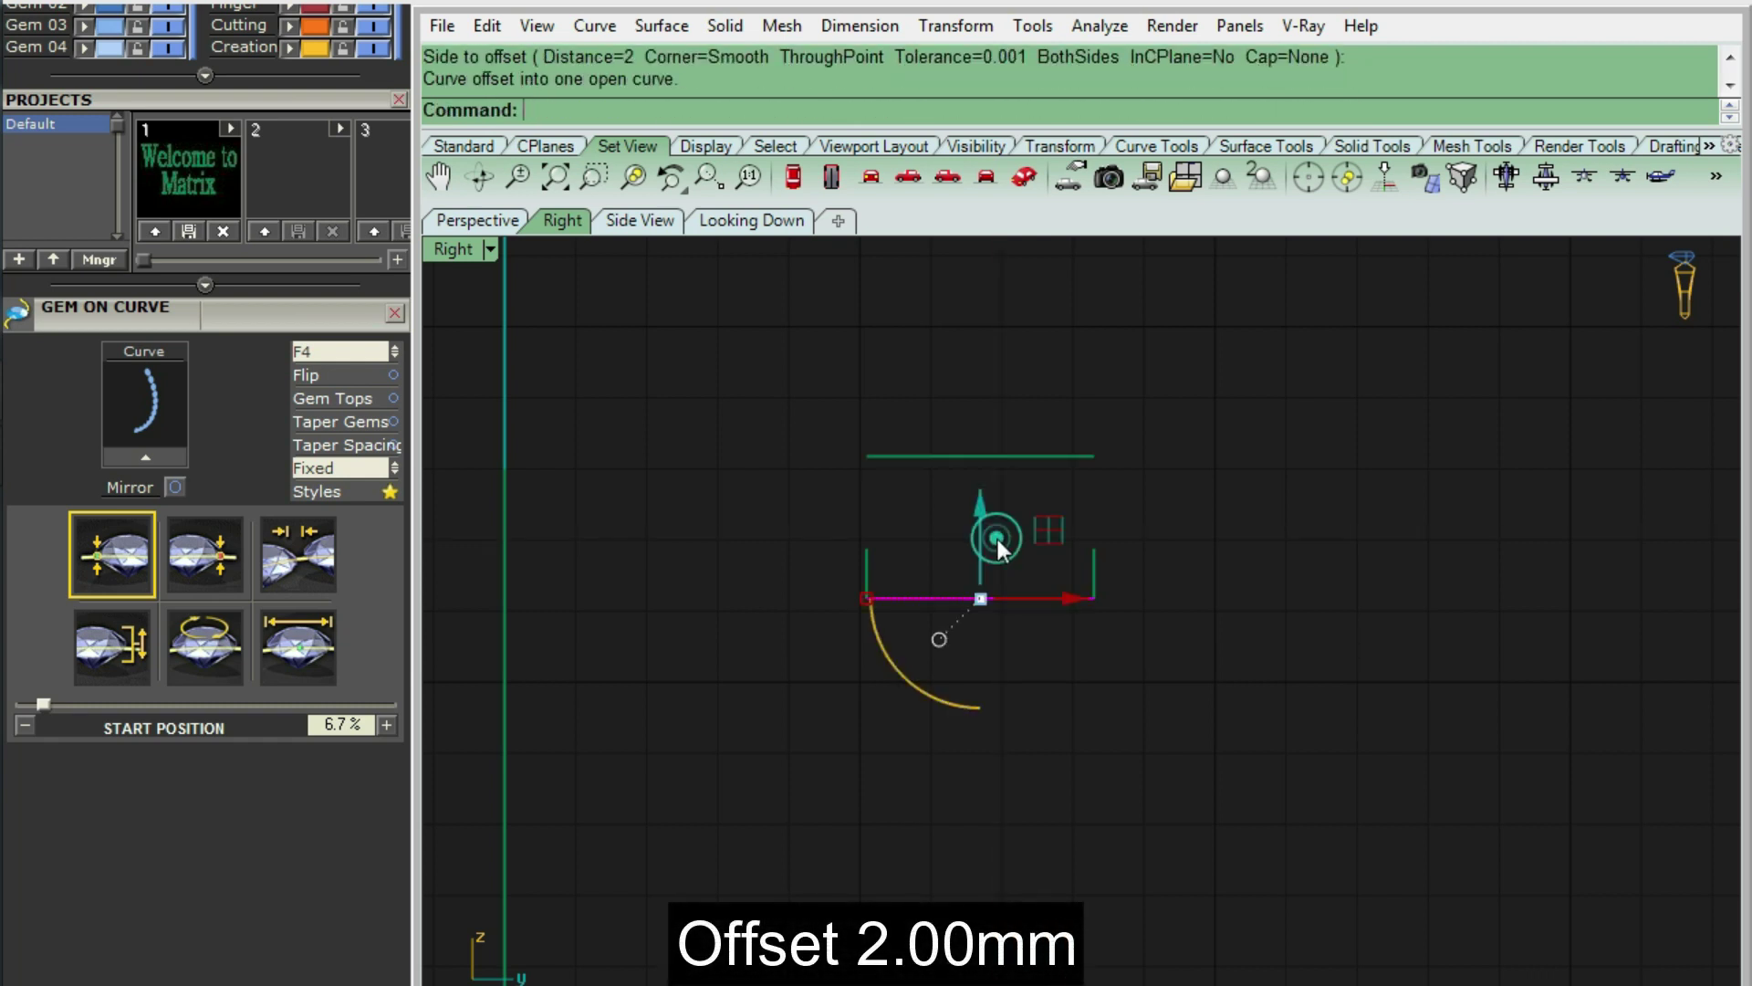
key("Escape")
- Arch over the top line with an arc and join the three curves into one profile
type("r")
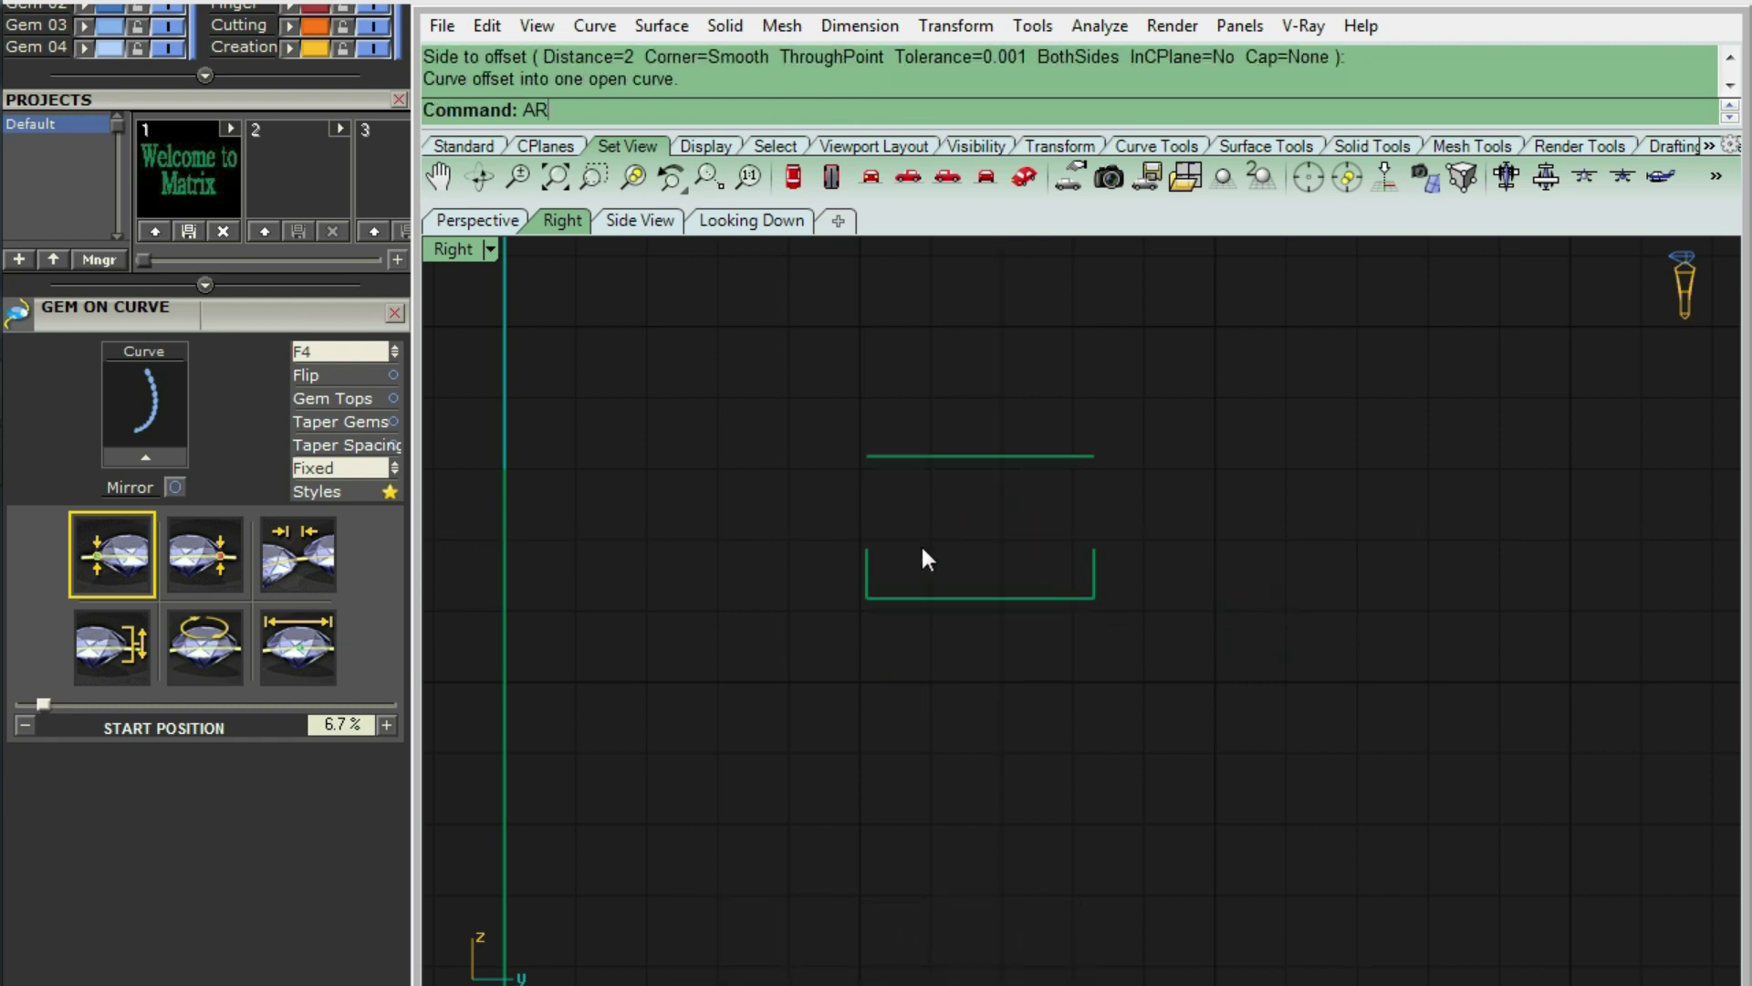
type("c")
key("Return")
type("s")
key("Return")
left_click(867, 549)
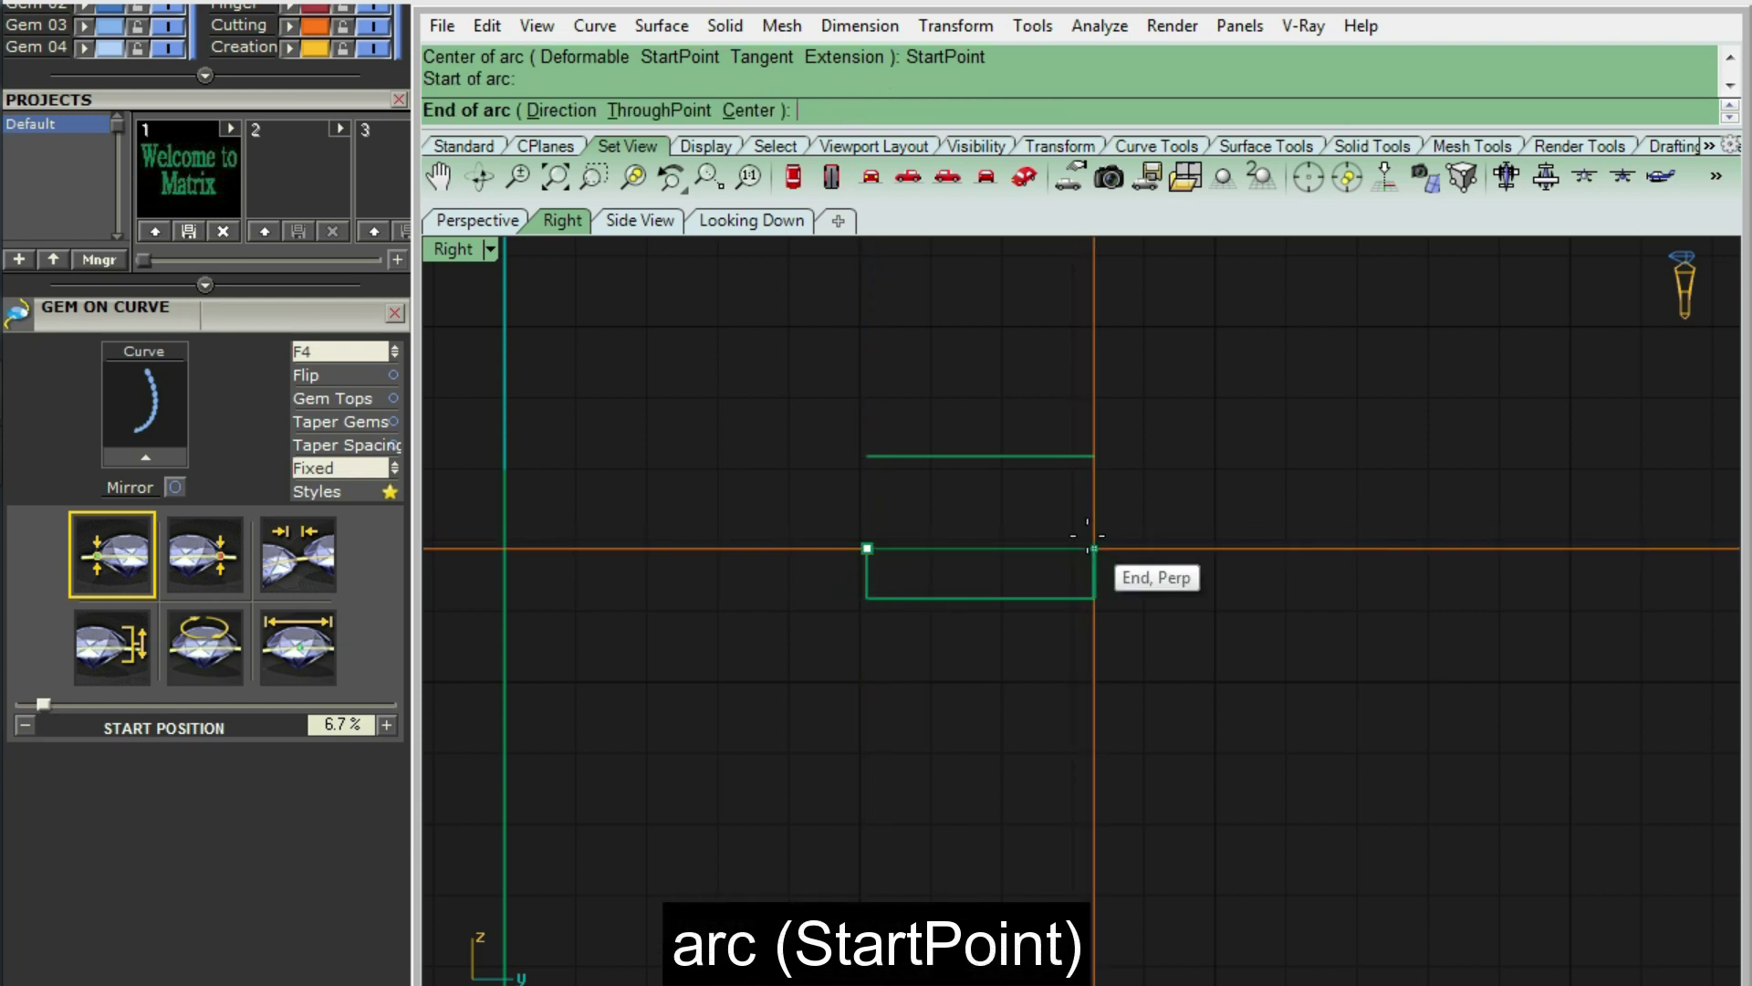
left_click(1094, 548)
left_click(971, 453)
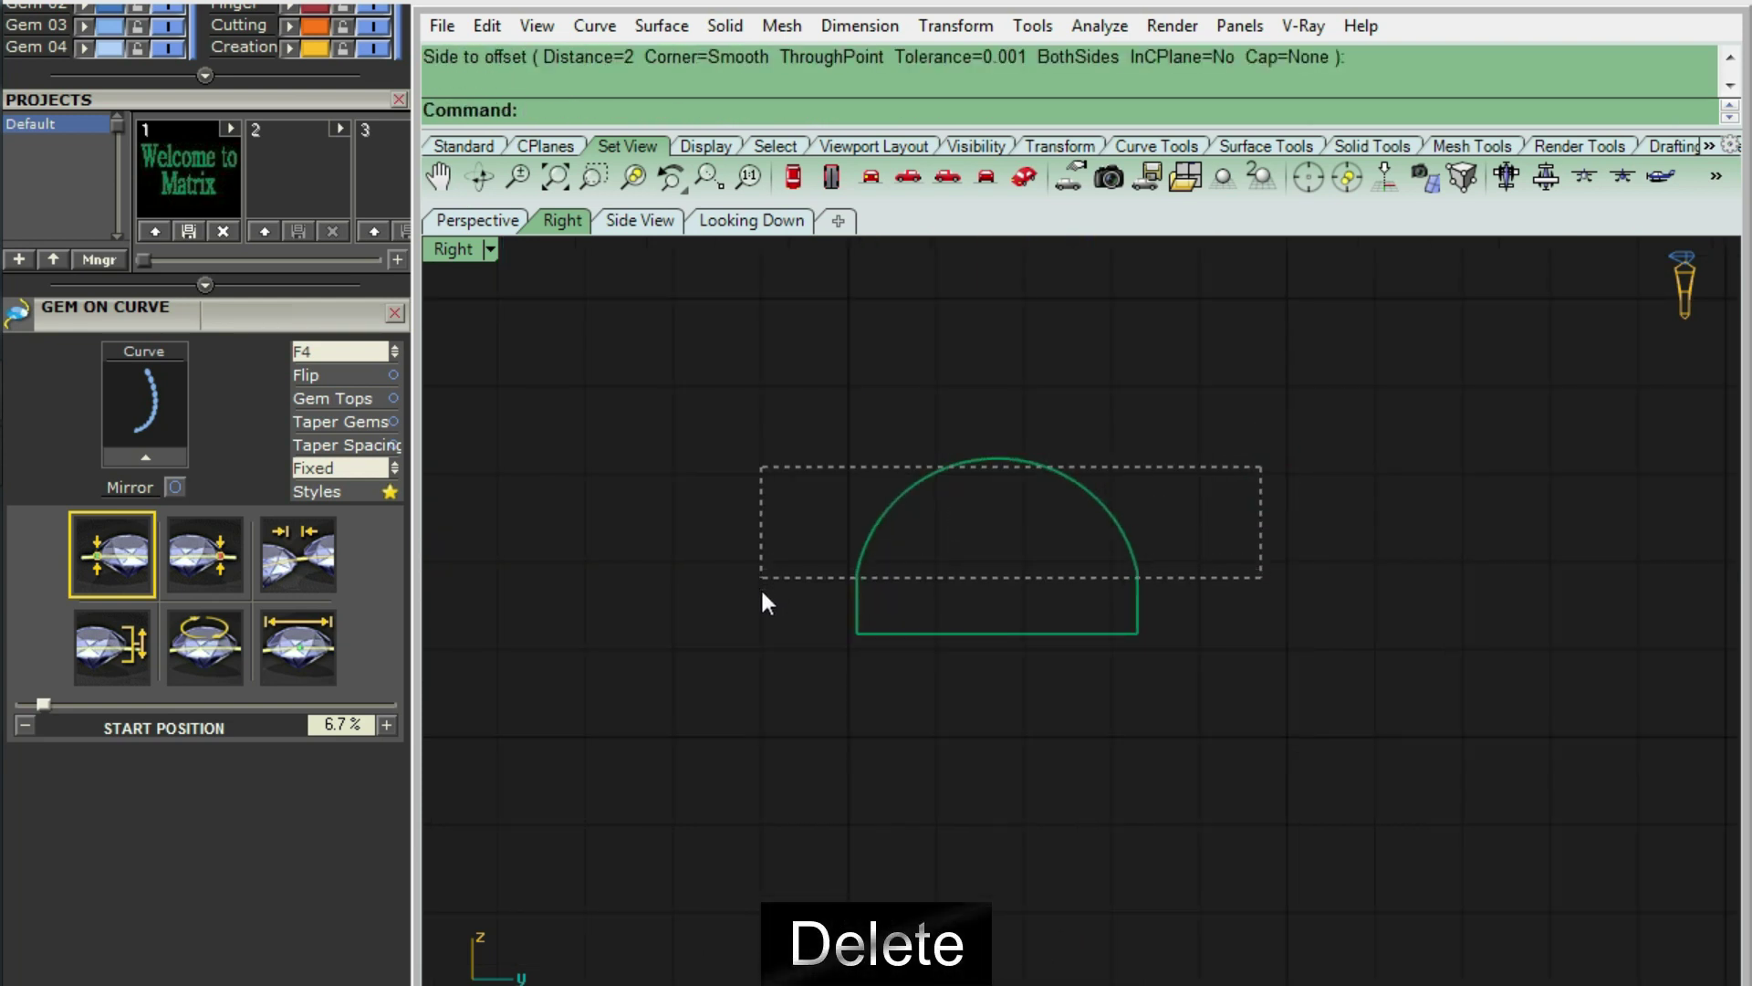
left_click_drag(763, 594, 761, 593)
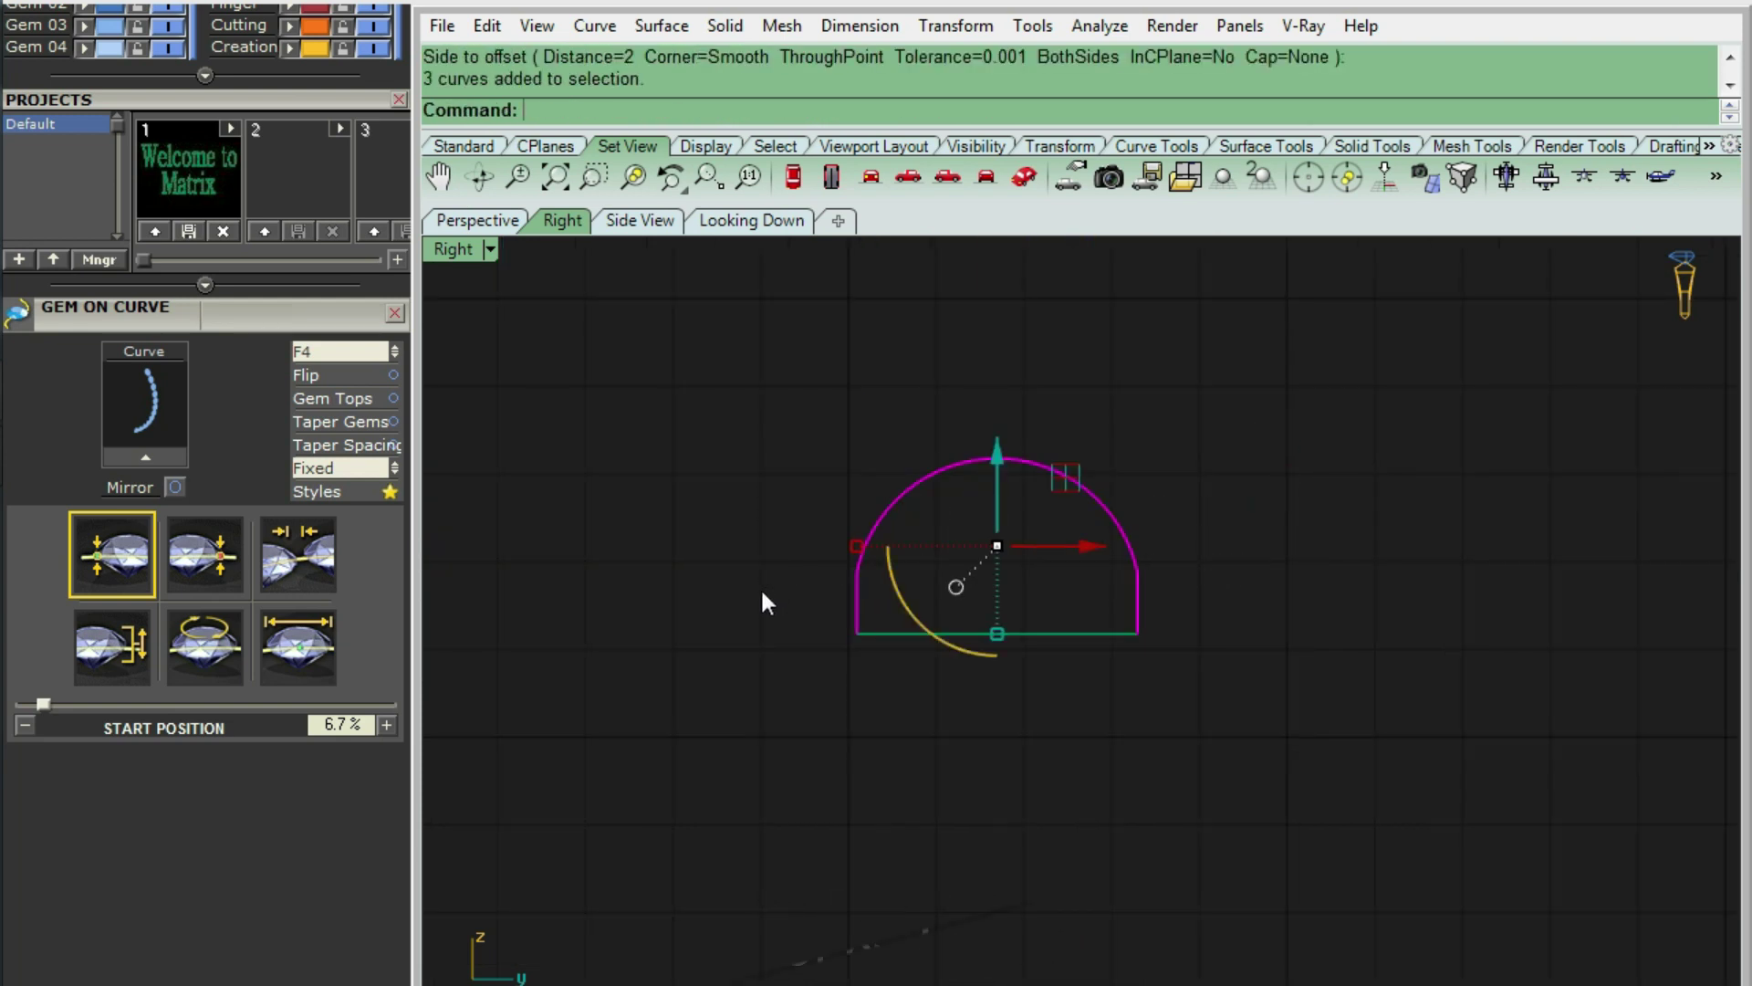
key("ctrl+j")
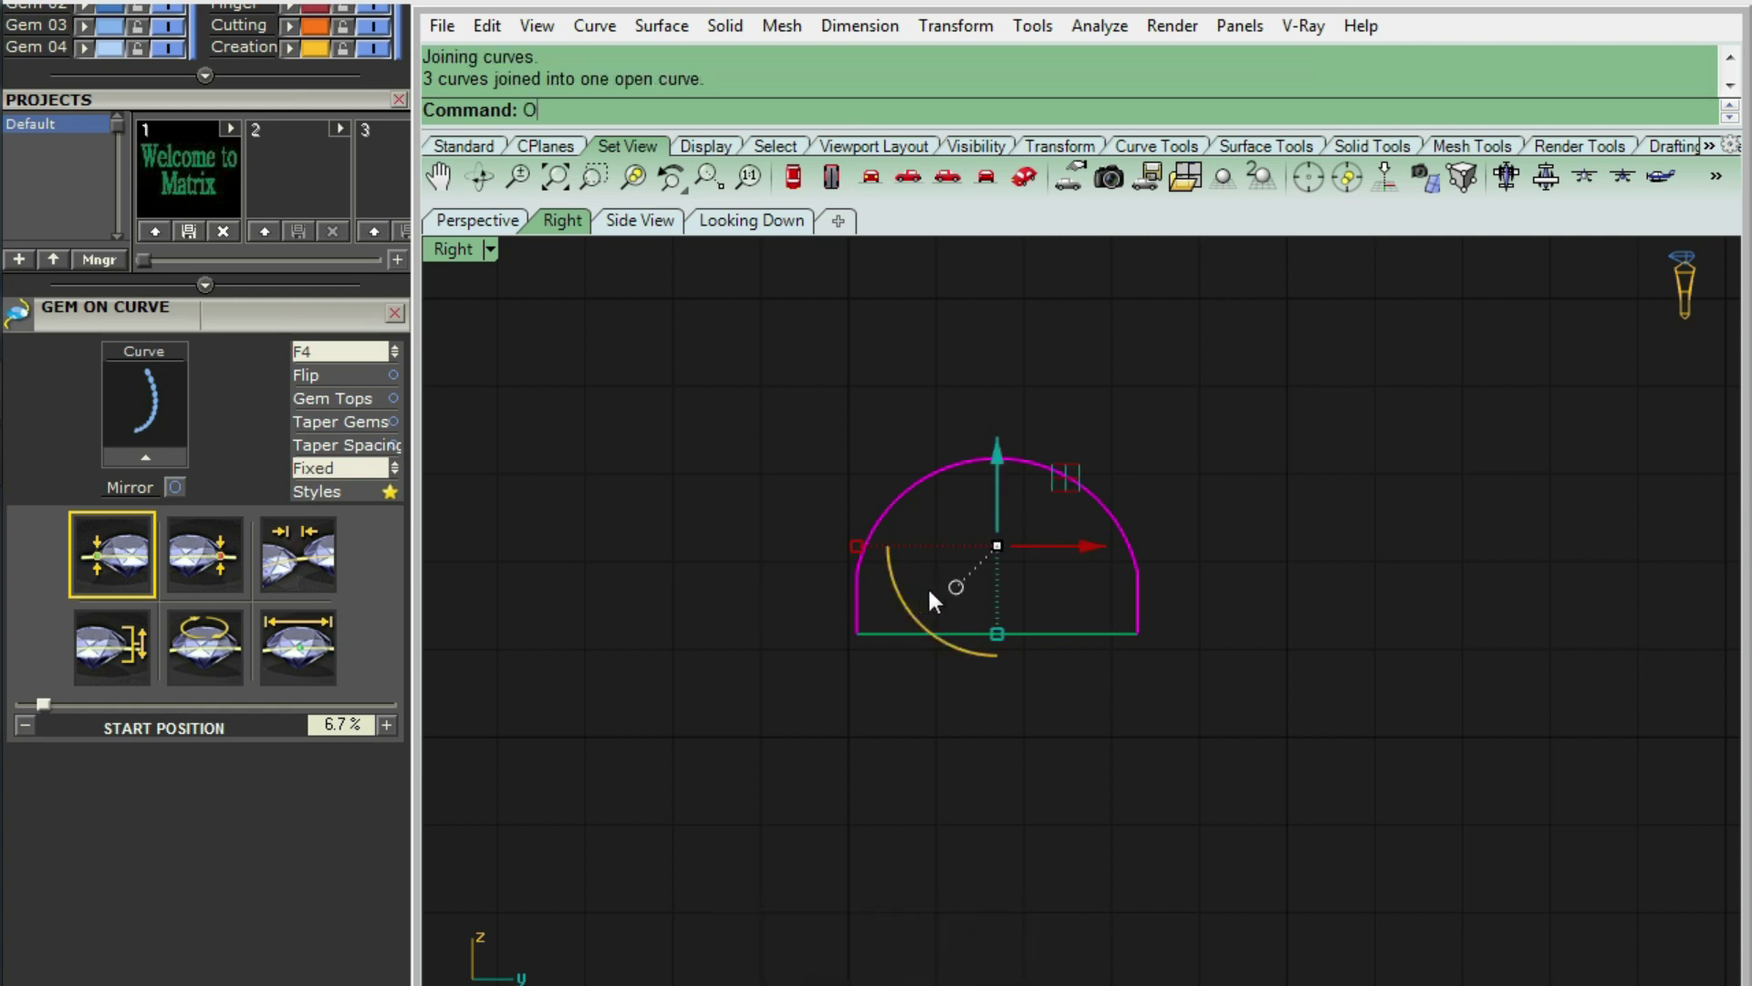
- Offset the joined profile 0.7 mm inward
type("OF")
key("Return")
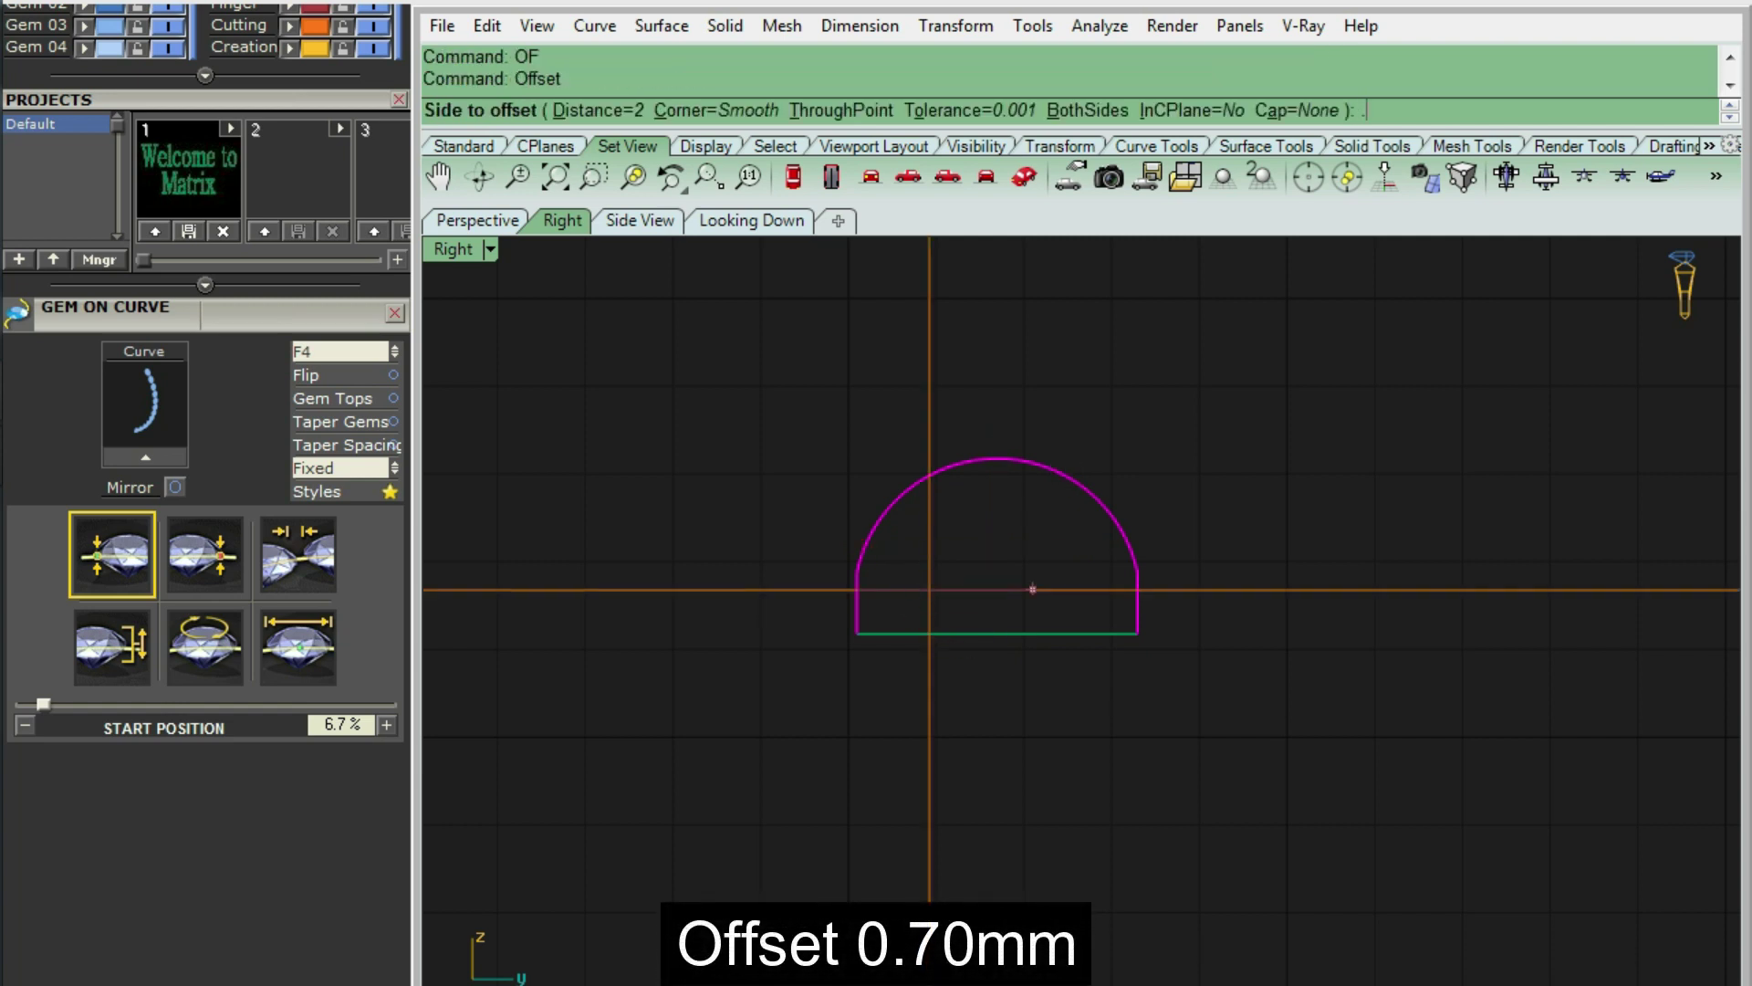
type("7")
key("Return")
left_click(929, 590)
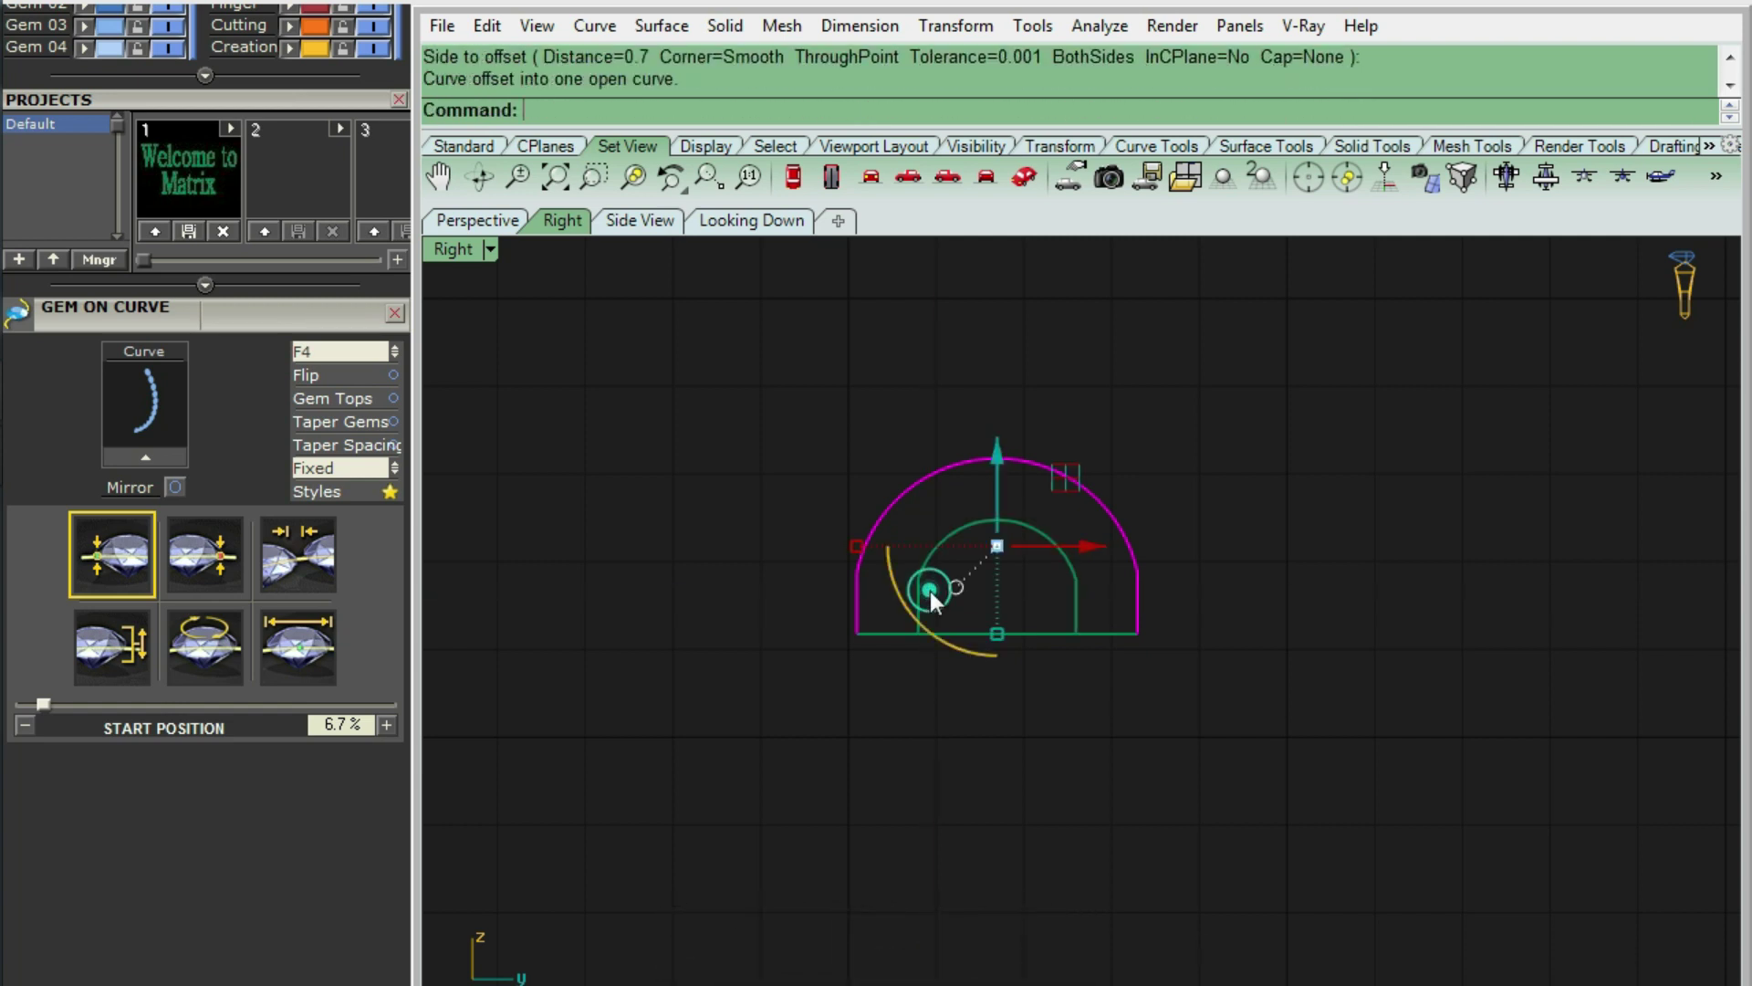
- Stretch the inner curve upward with a one-direction scale
left_click(1075, 607)
type("S1")
key("Return")
scroll(1078, 607, "up", 3)
left_click(1073, 656)
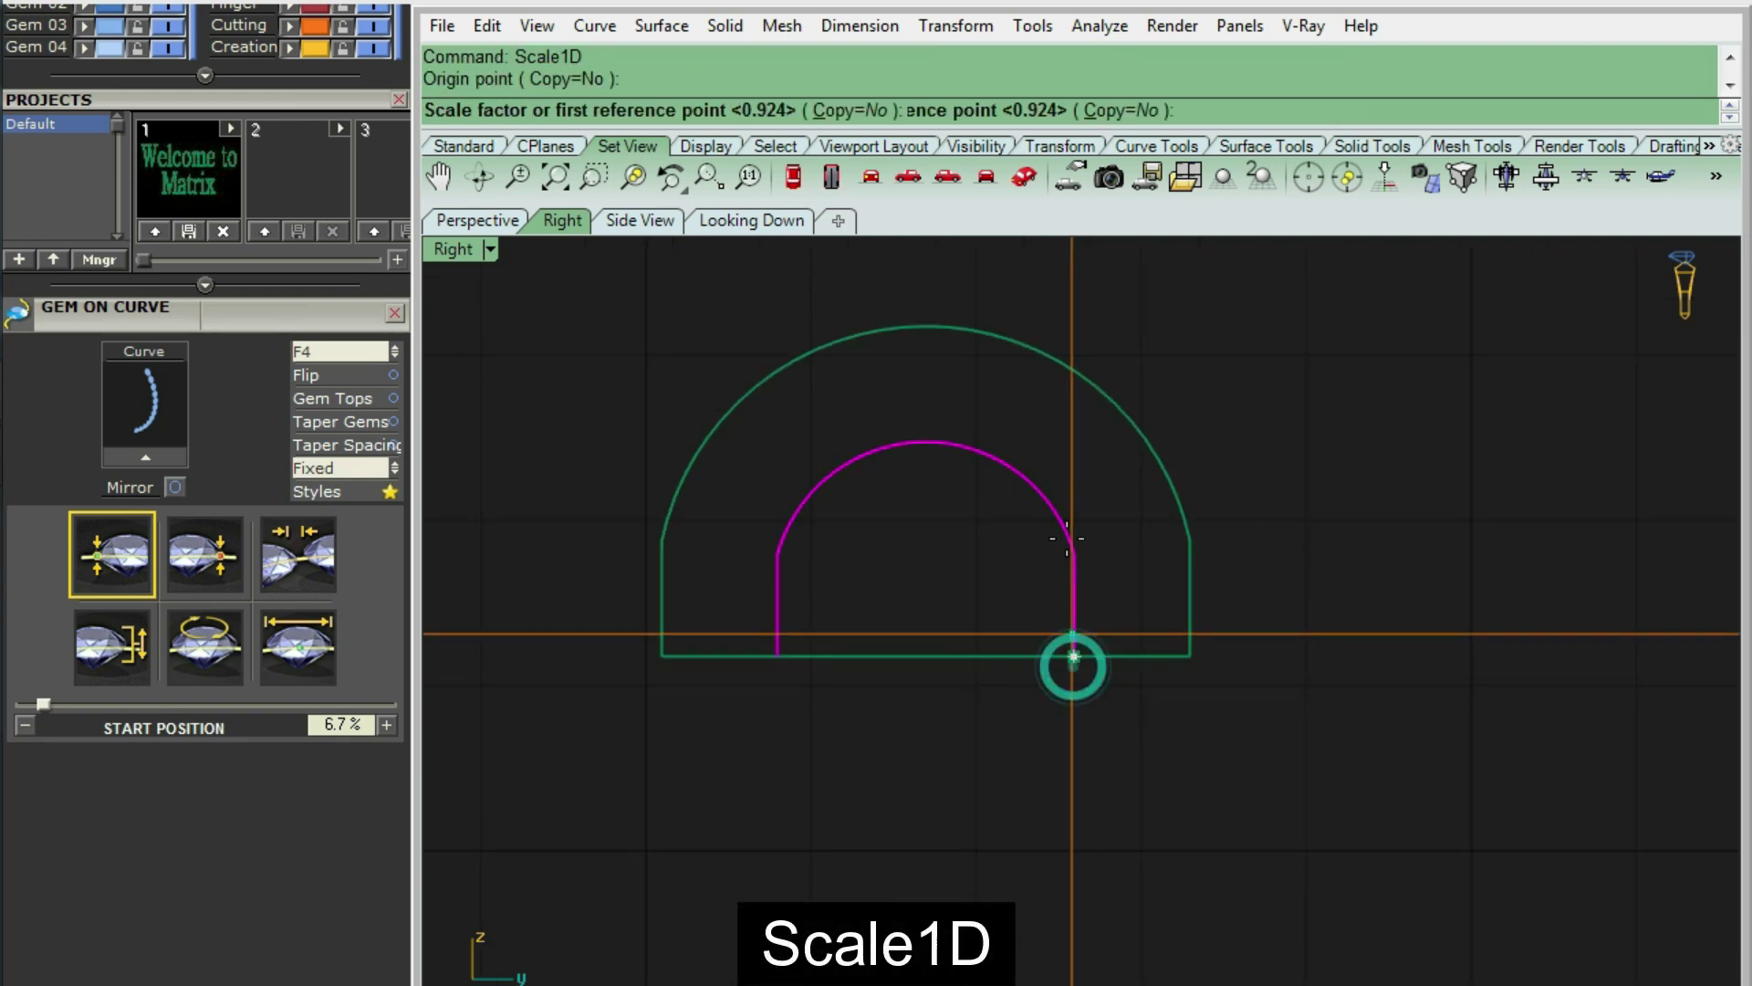
left_click(1066, 539)
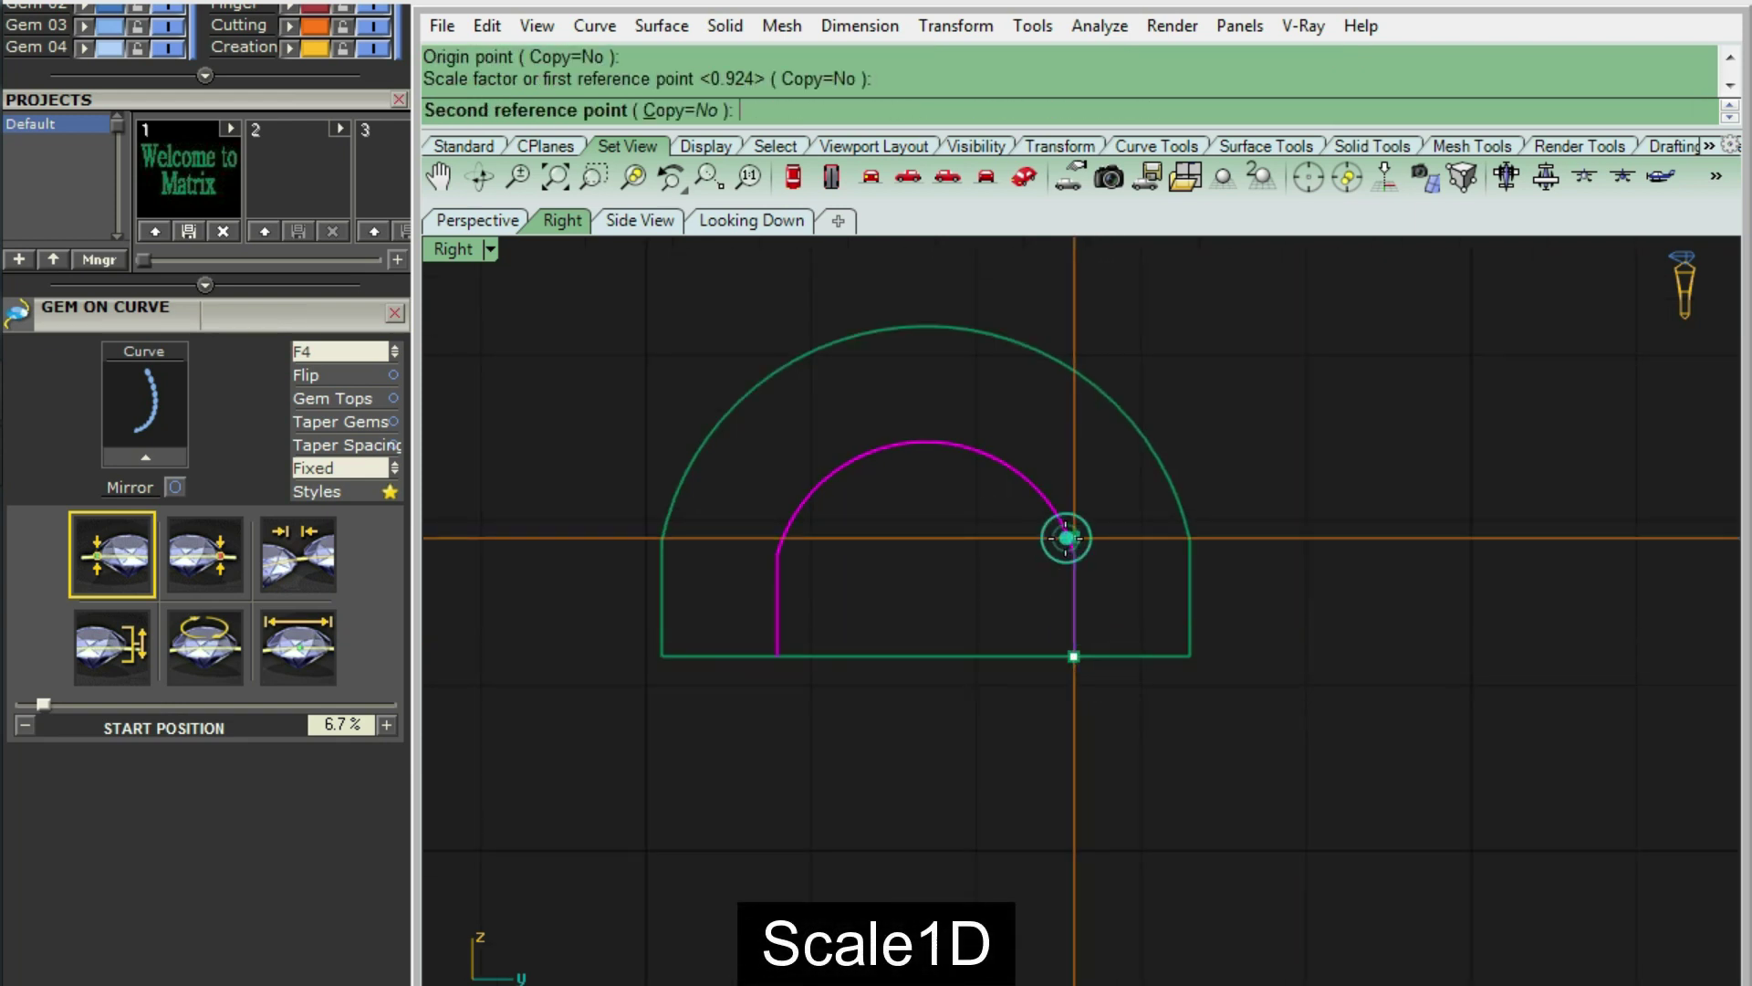
left_click(958, 424)
- Measure the gap between the inner and outer arch tops with an aligned dimension
type("A2")
key("Return")
left_click(926, 486)
left_click(926, 338)
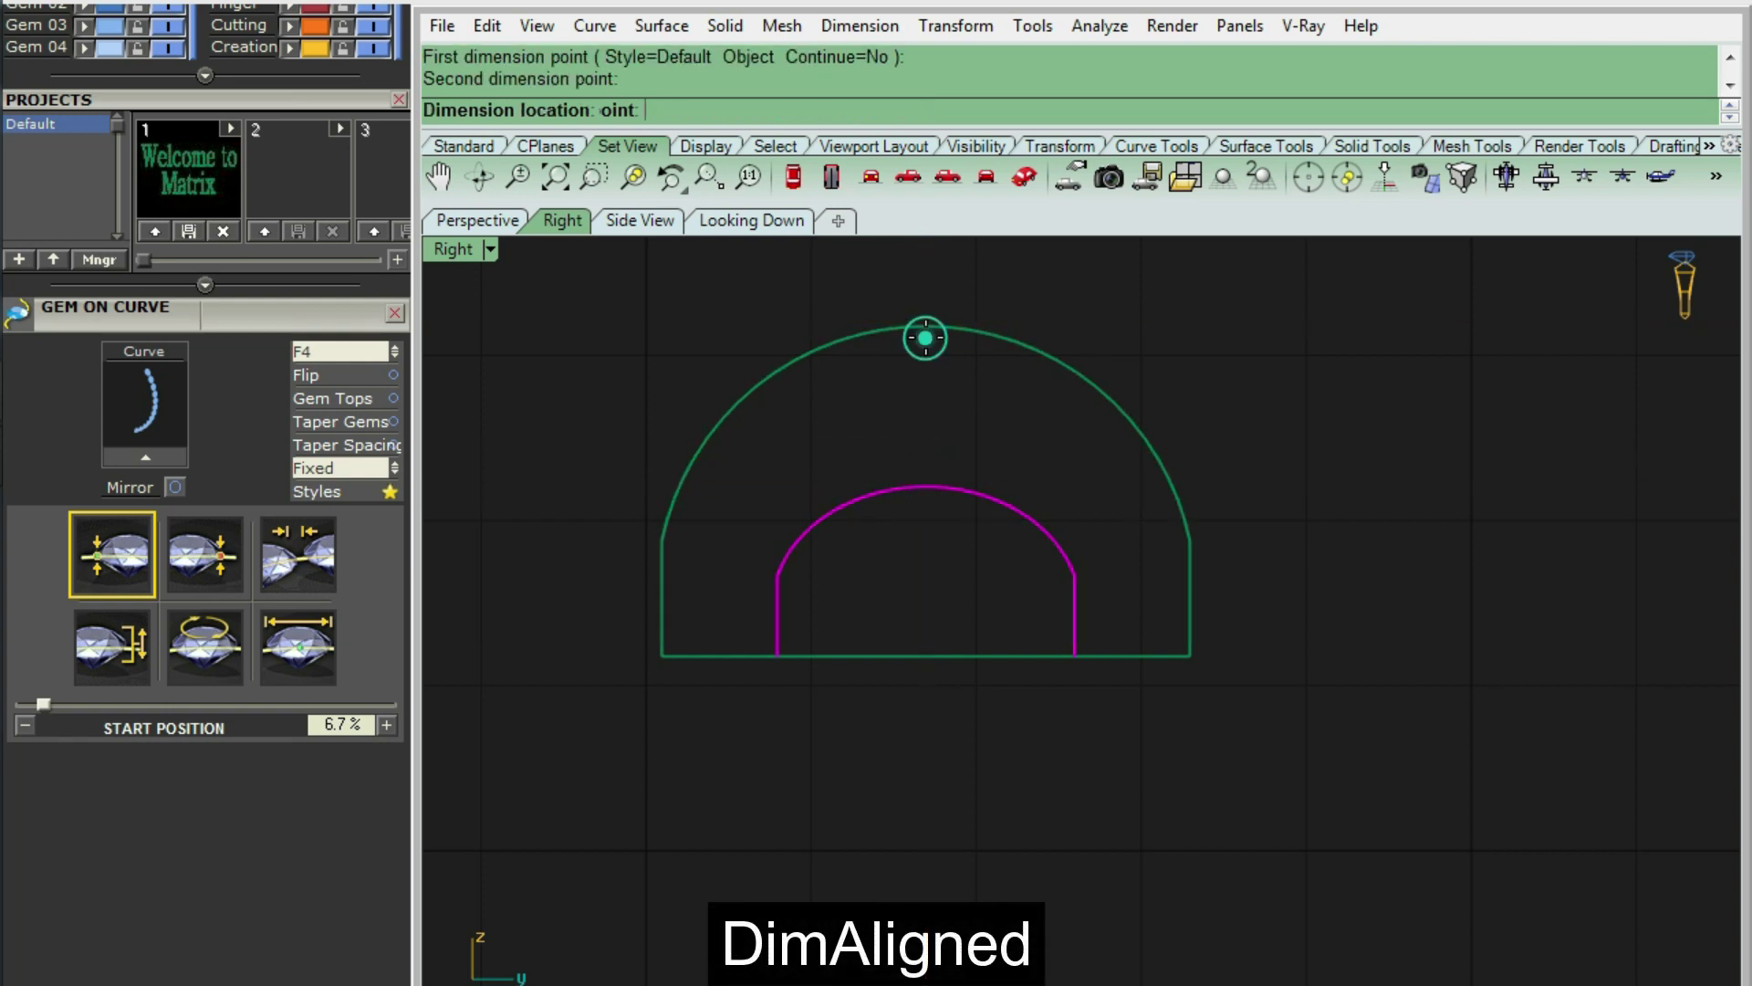
key("Escape")
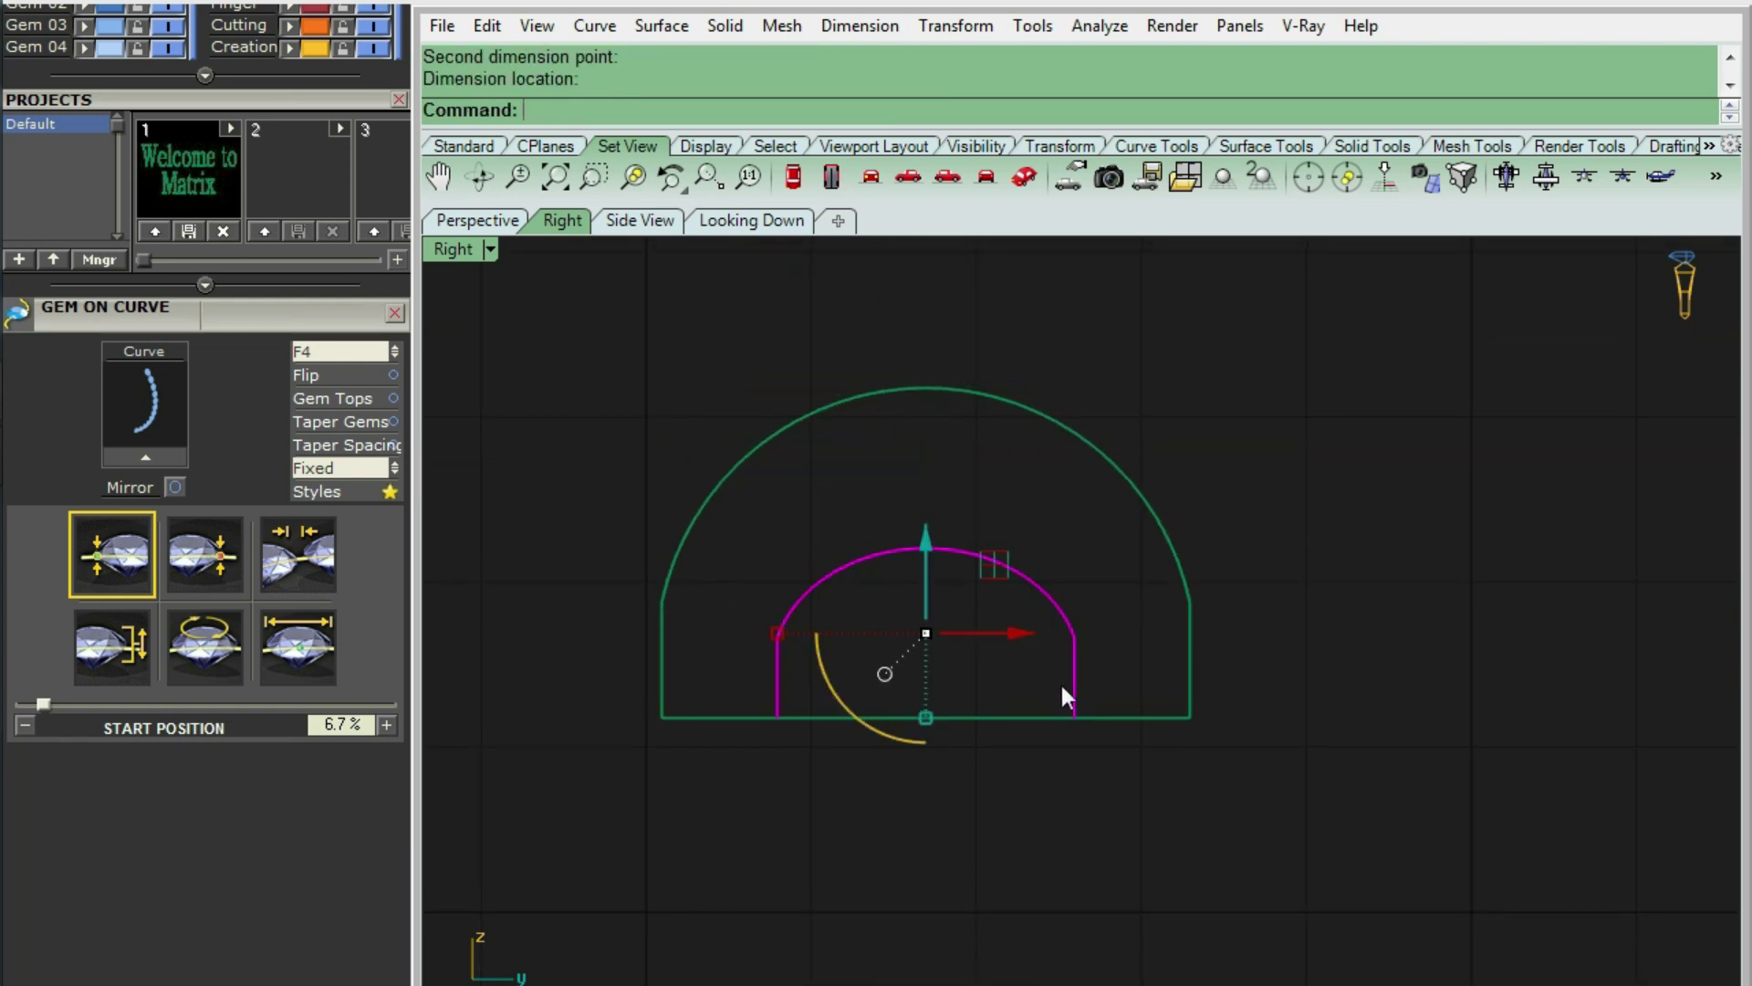
type("S")
- Rescale the inner curve in one direction again to adjust its height
key("Return")
left_click(1071, 721)
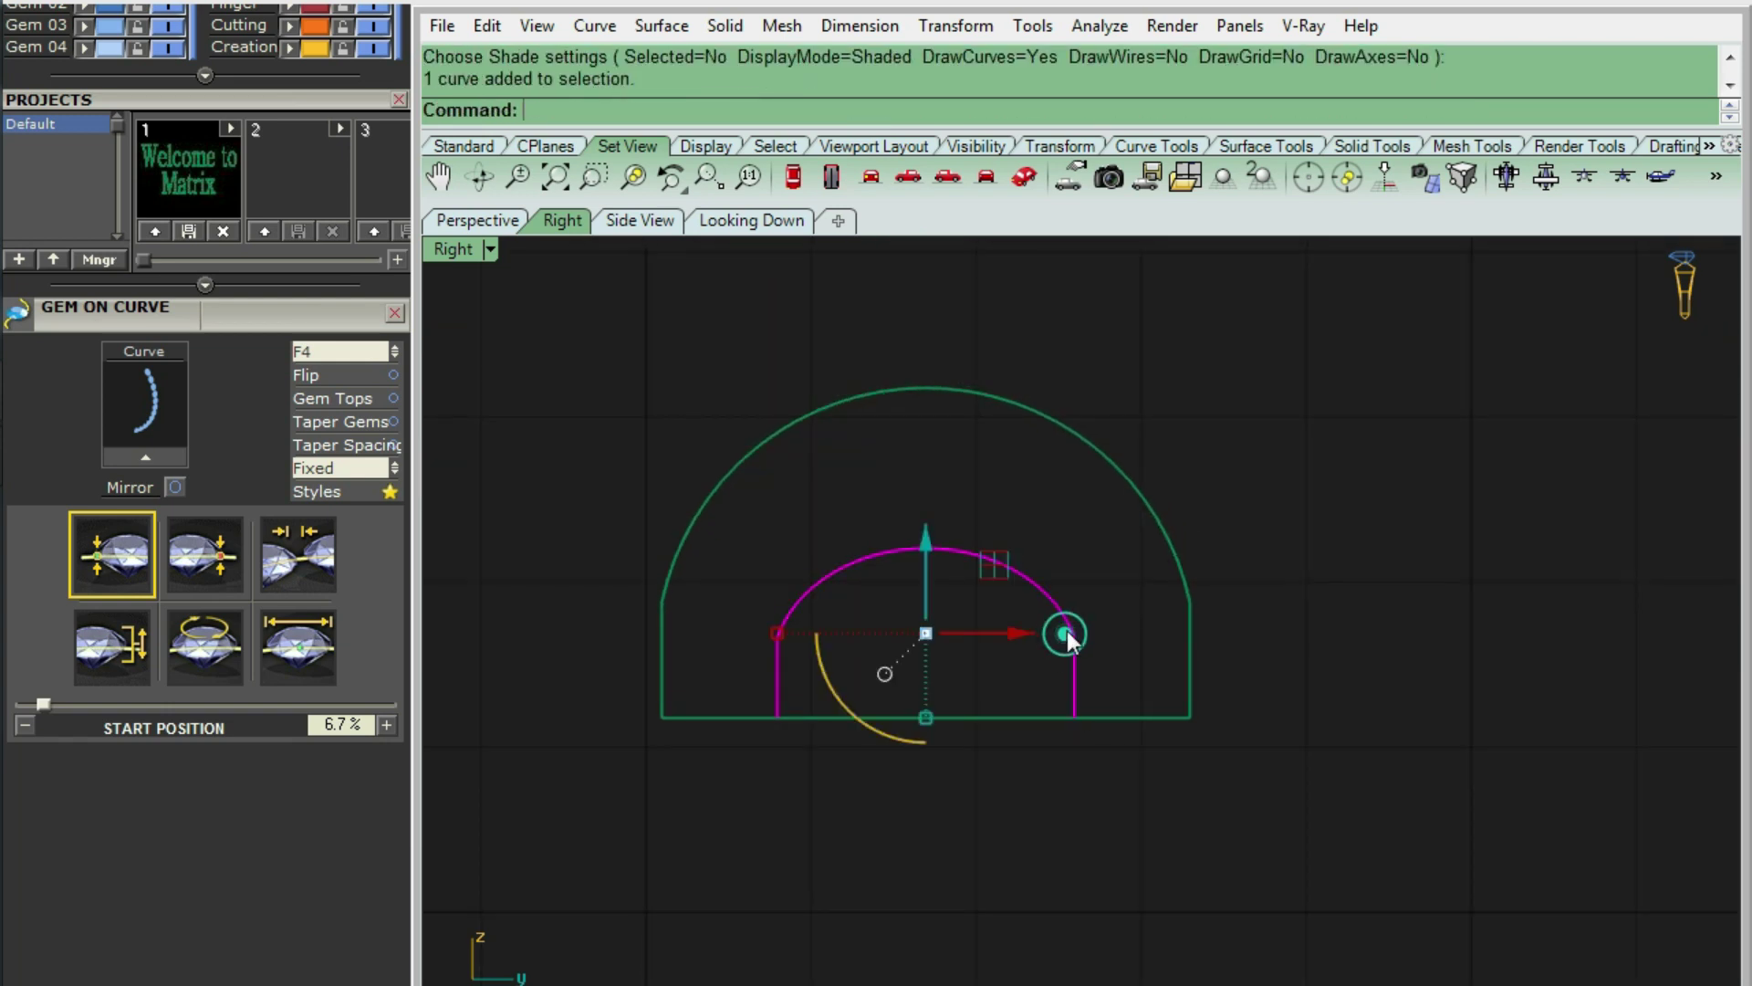
left_click(1074, 718)
left_click(1090, 483)
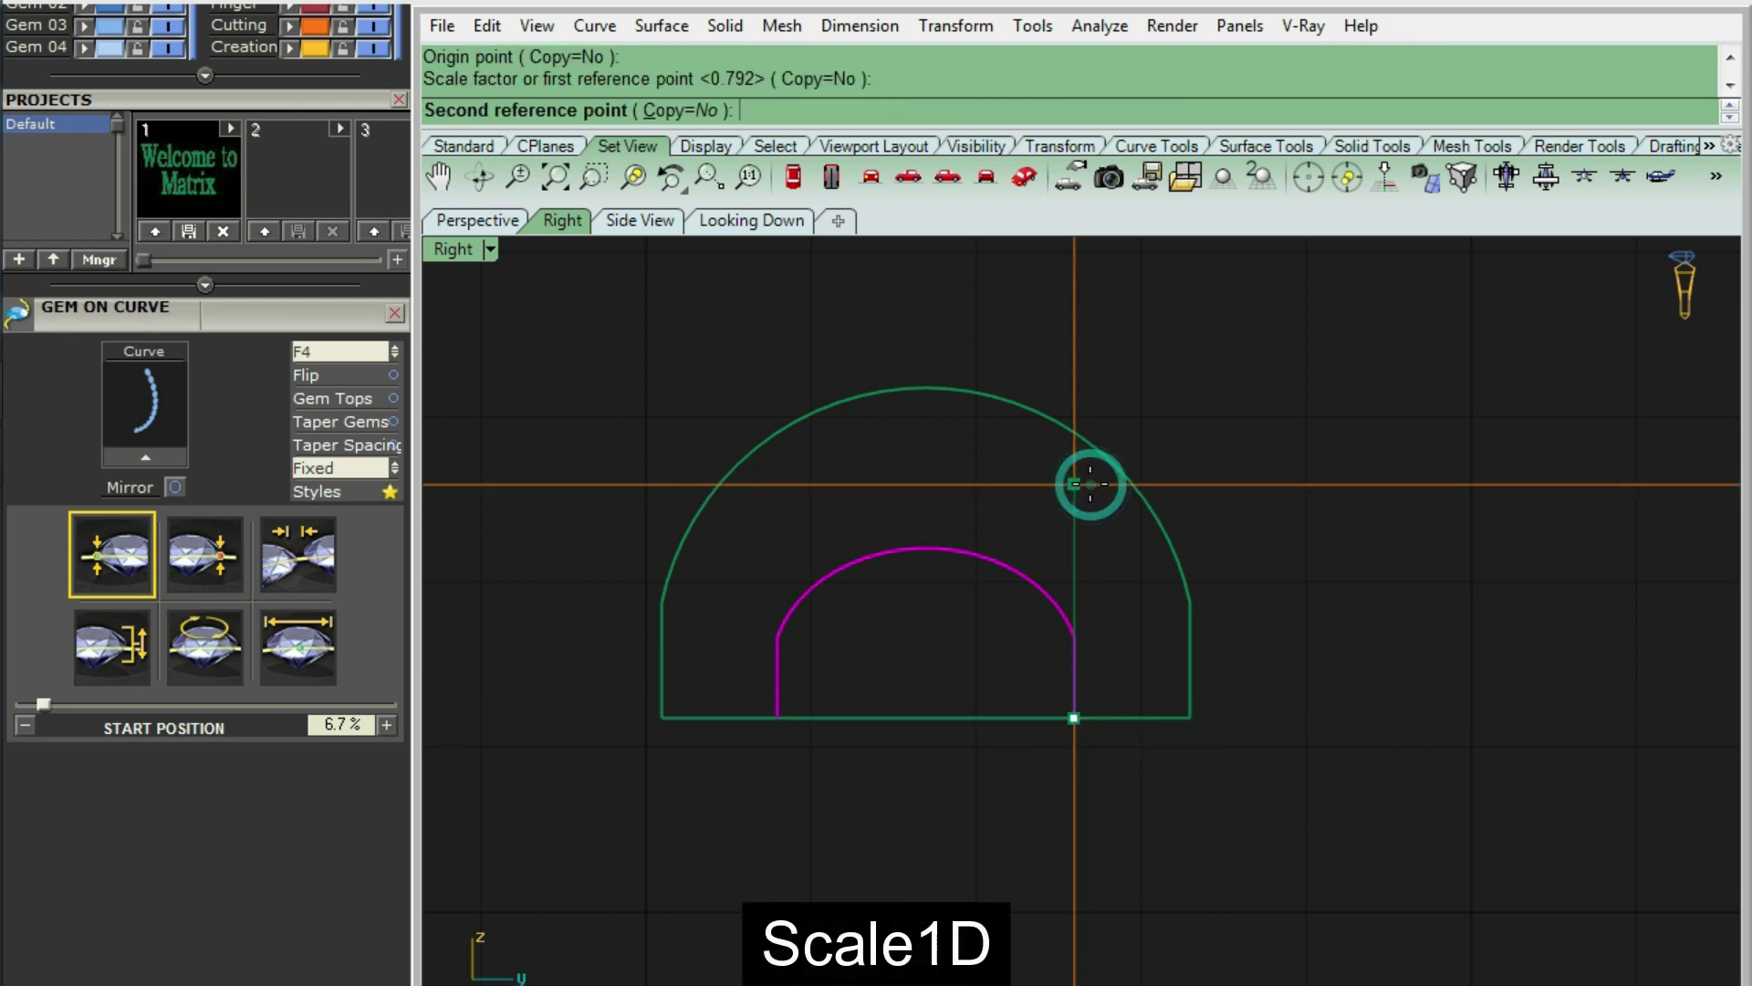
left_click(1081, 484)
key("Escape")
scroll(1011, 530, "down", 2)
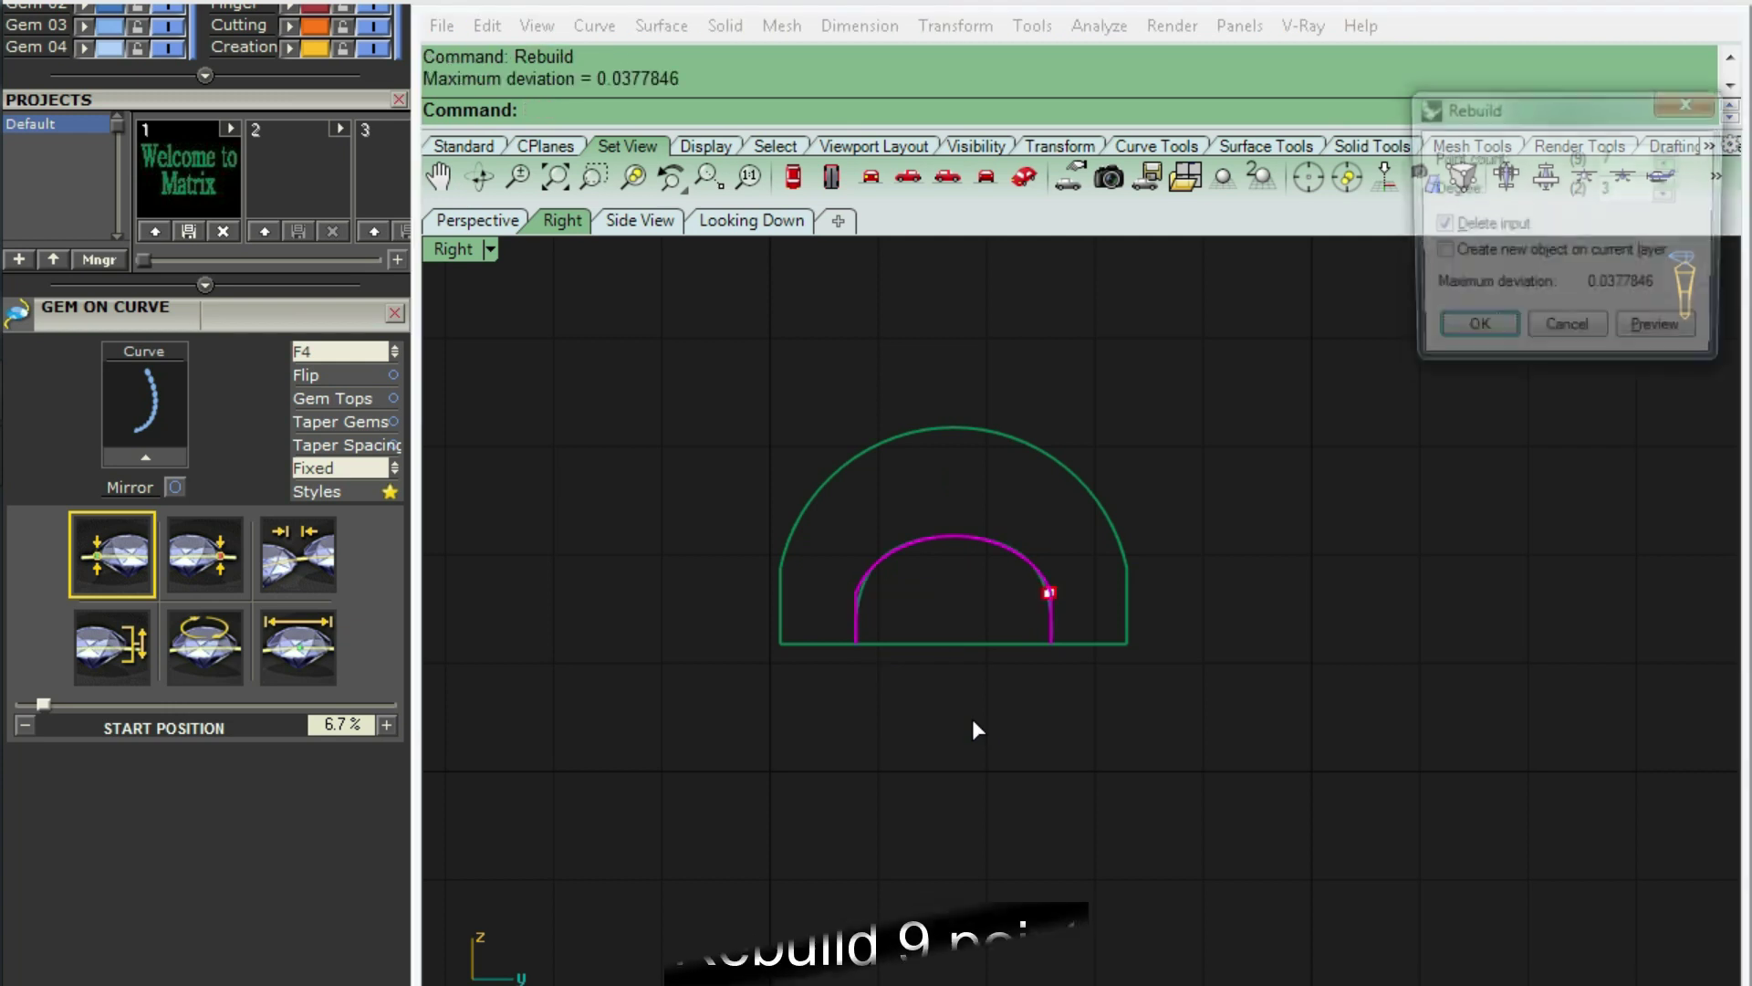
- Rebuild the inner arch curve with nine control points
key("Return")
scroll(1002, 611, "up", 3)
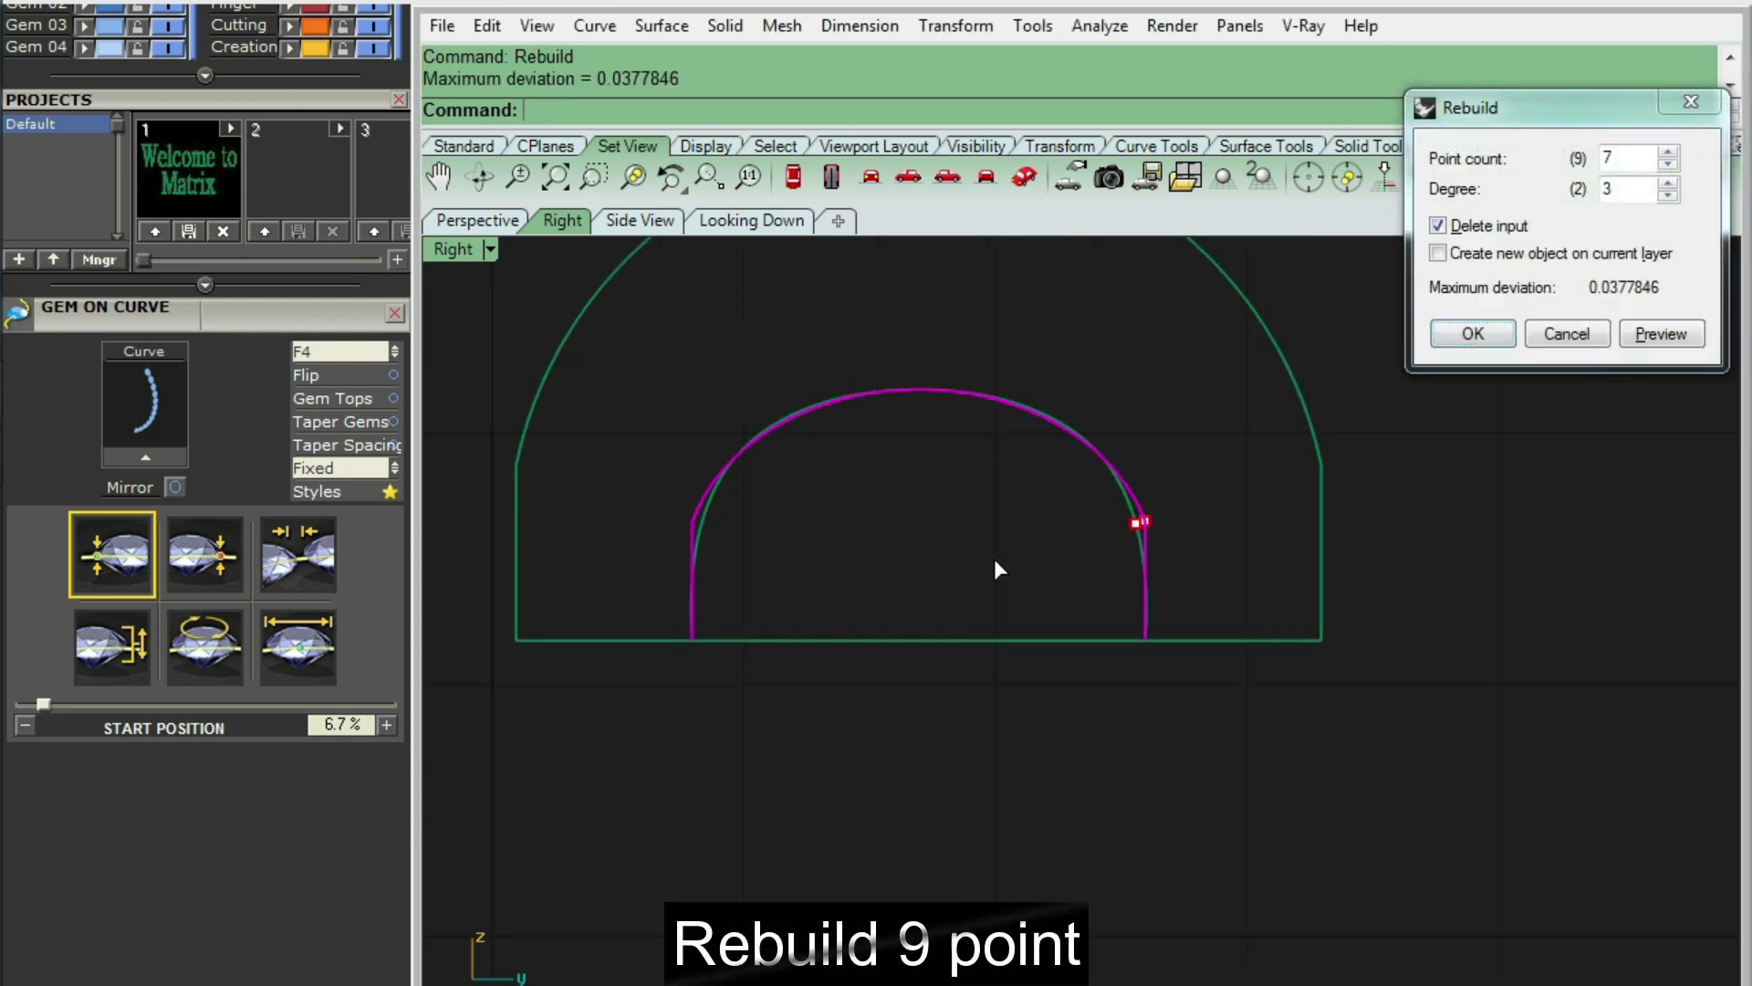
scroll(998, 568, "up", 3)
scroll(1041, 564, "down", 2)
double_click(1638, 159)
type("8")
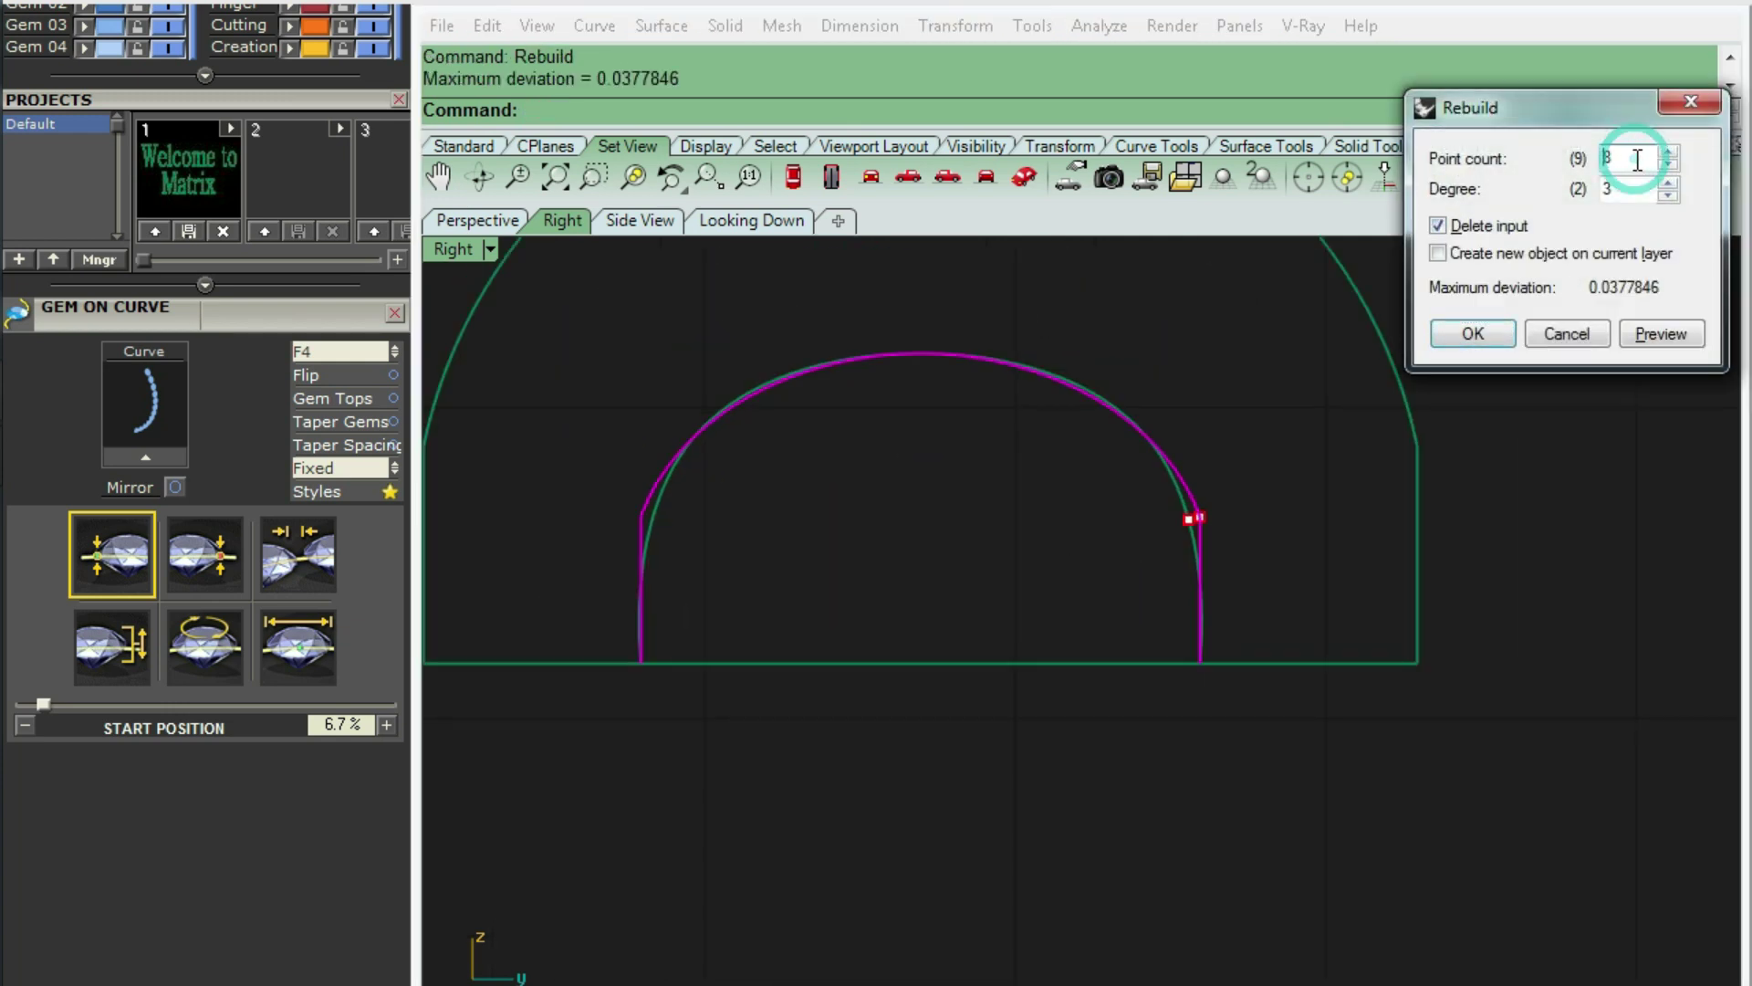
type("5")
left_click(1668, 337)
key("Return")
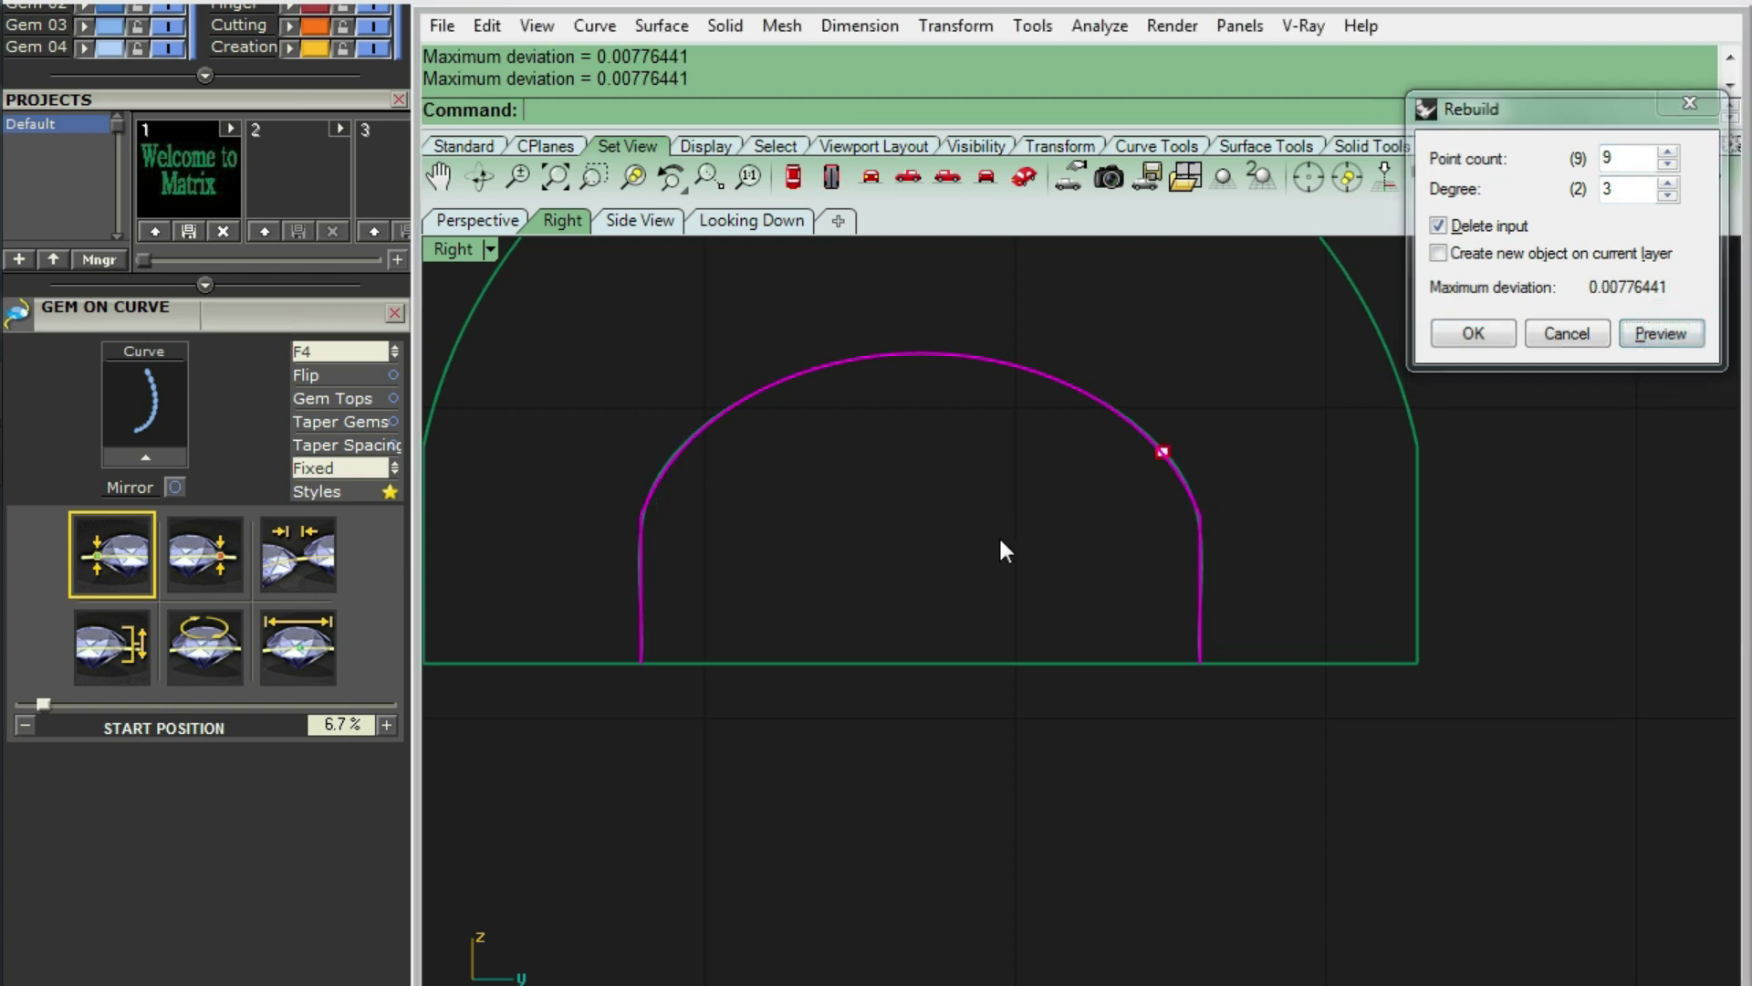
- Drag the side and lower control points so both arches sit on a common base line
key("F10")
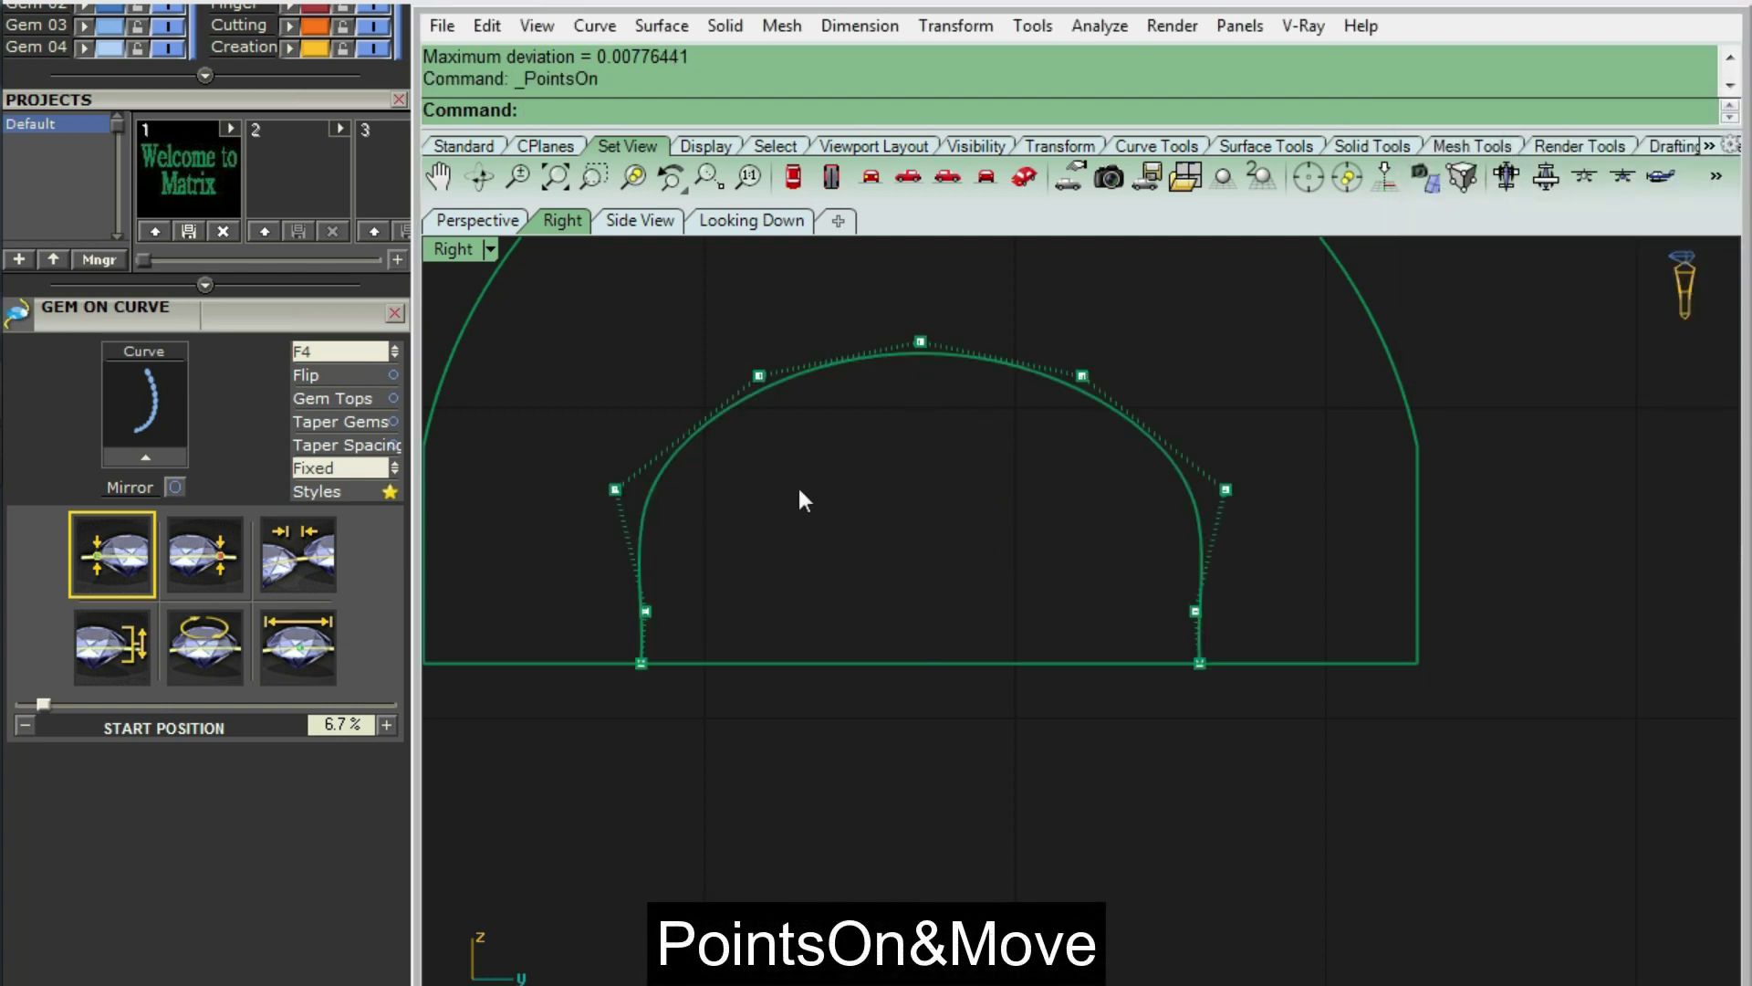
left_click_drag(552, 459, 743, 497)
left_click_drag(615, 489, 634, 489)
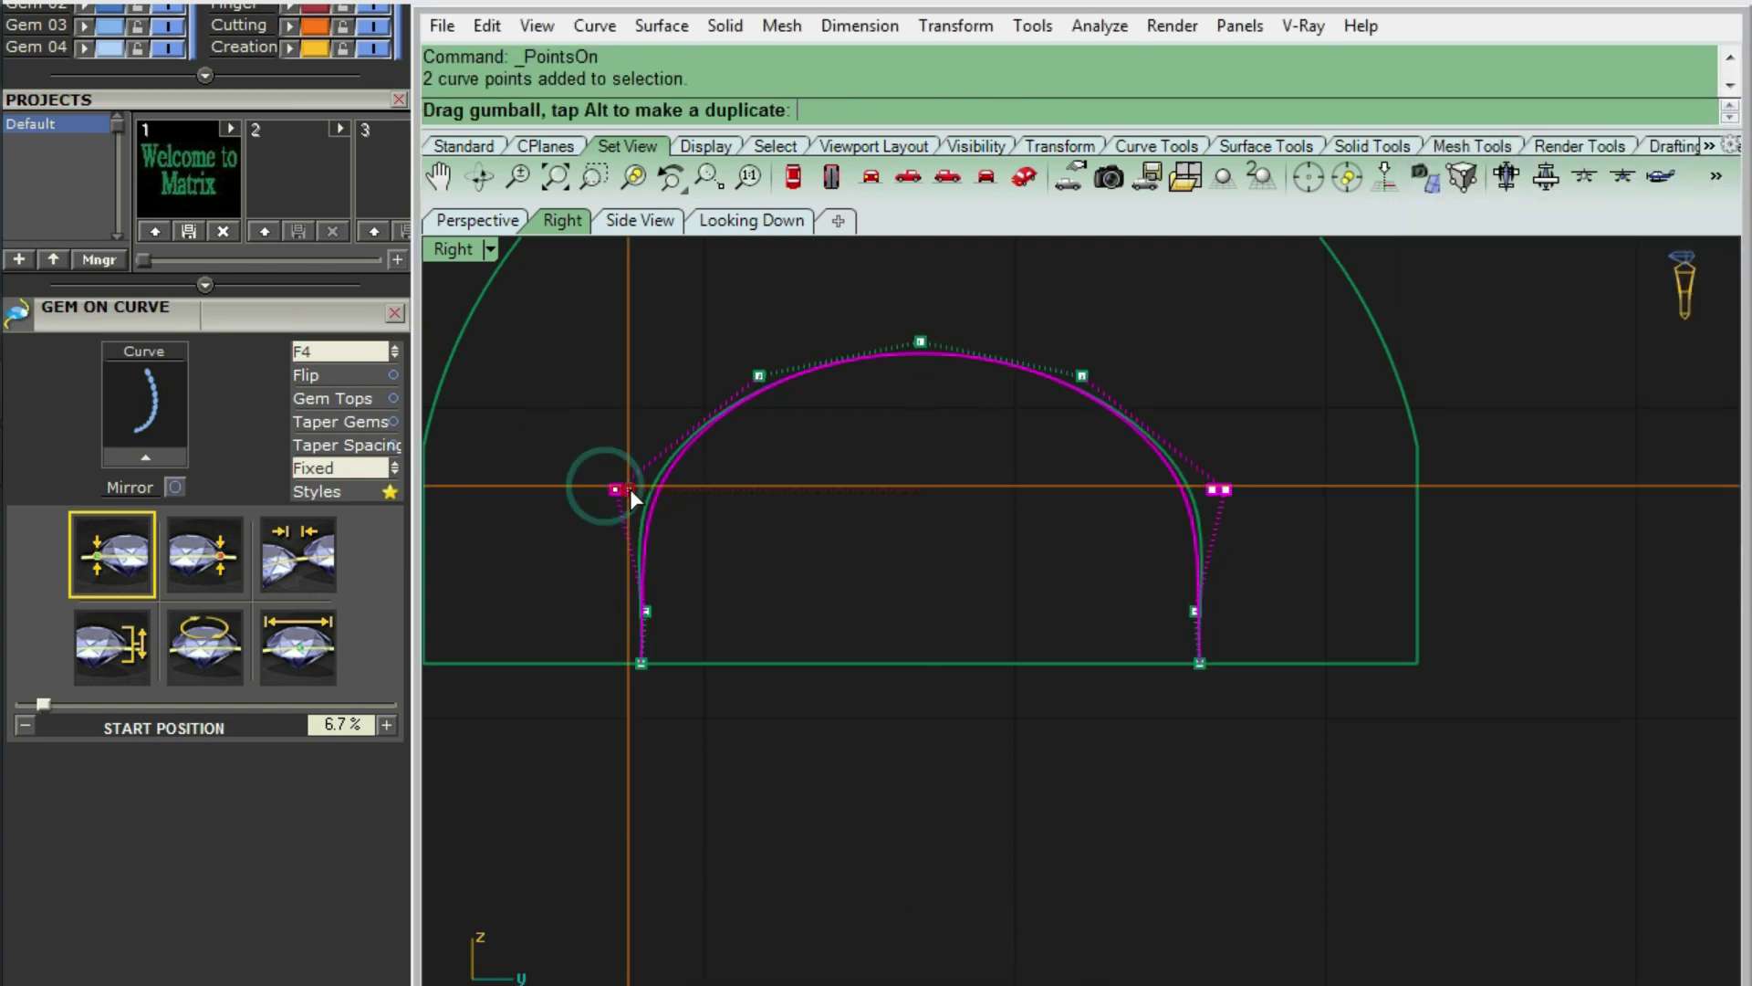
left_click_drag(578, 586, 1223, 616)
scroll(603, 635, "up", 3)
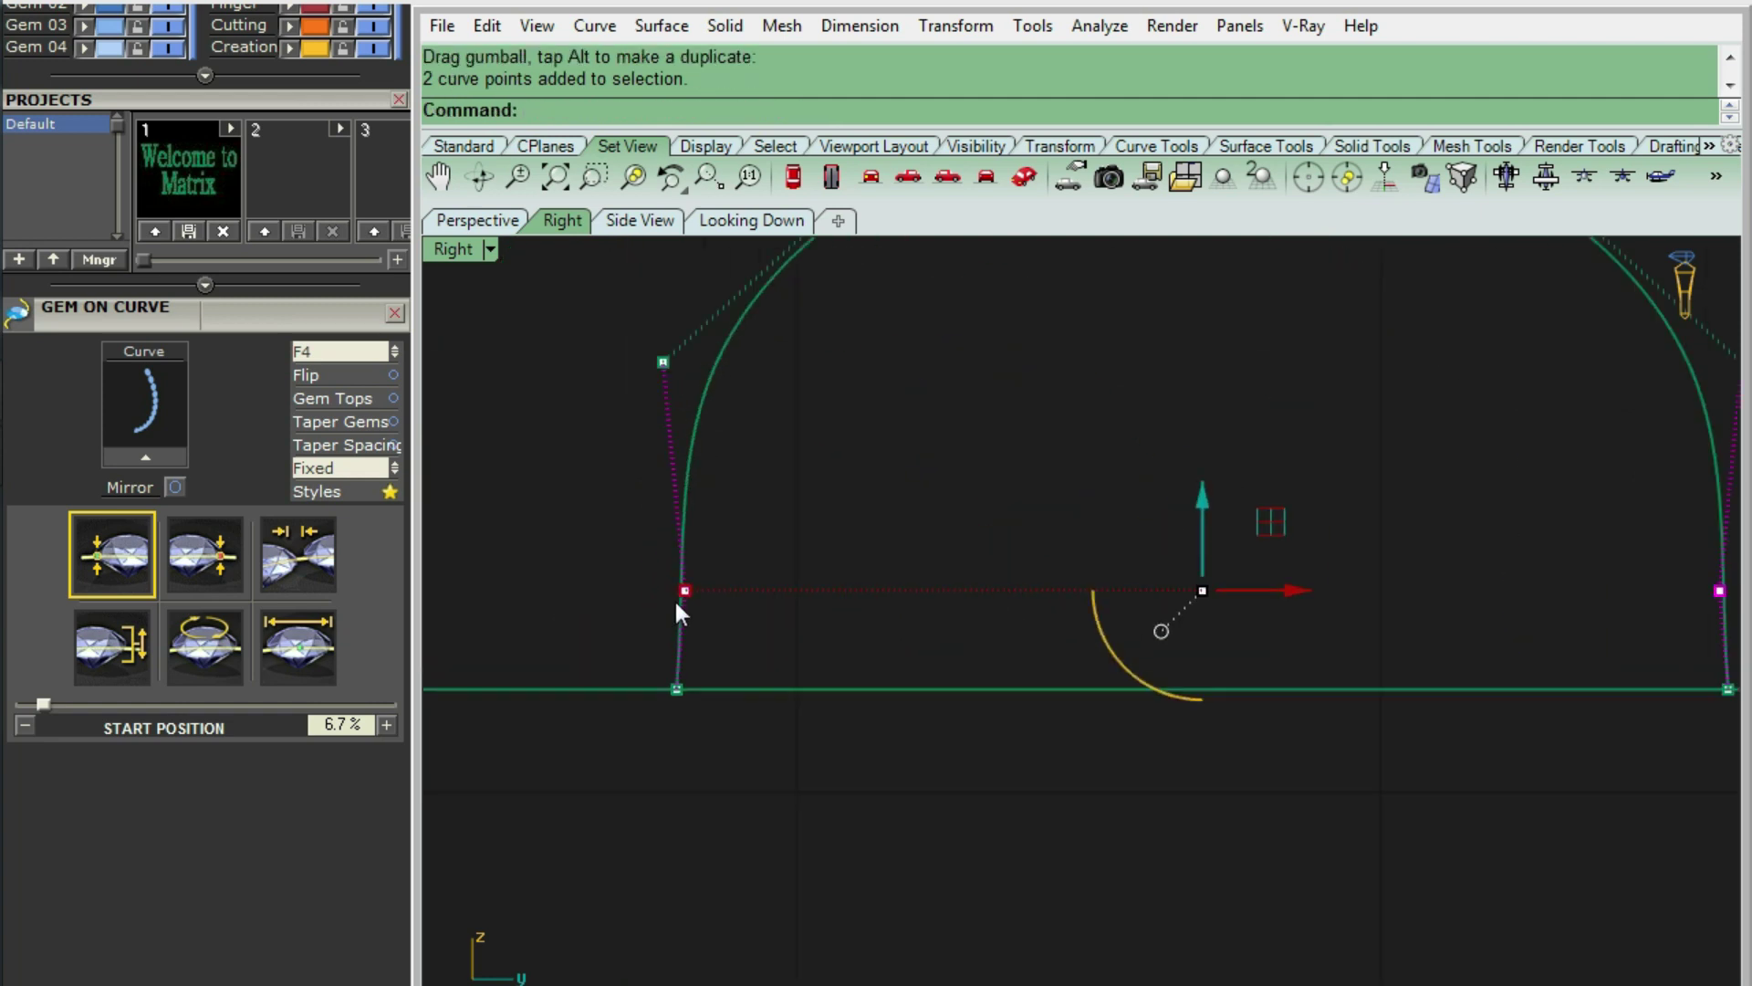
left_click_drag(683, 593, 794, 588)
key("Escape")
key("Escape")
scroll(785, 577, "down", 4)
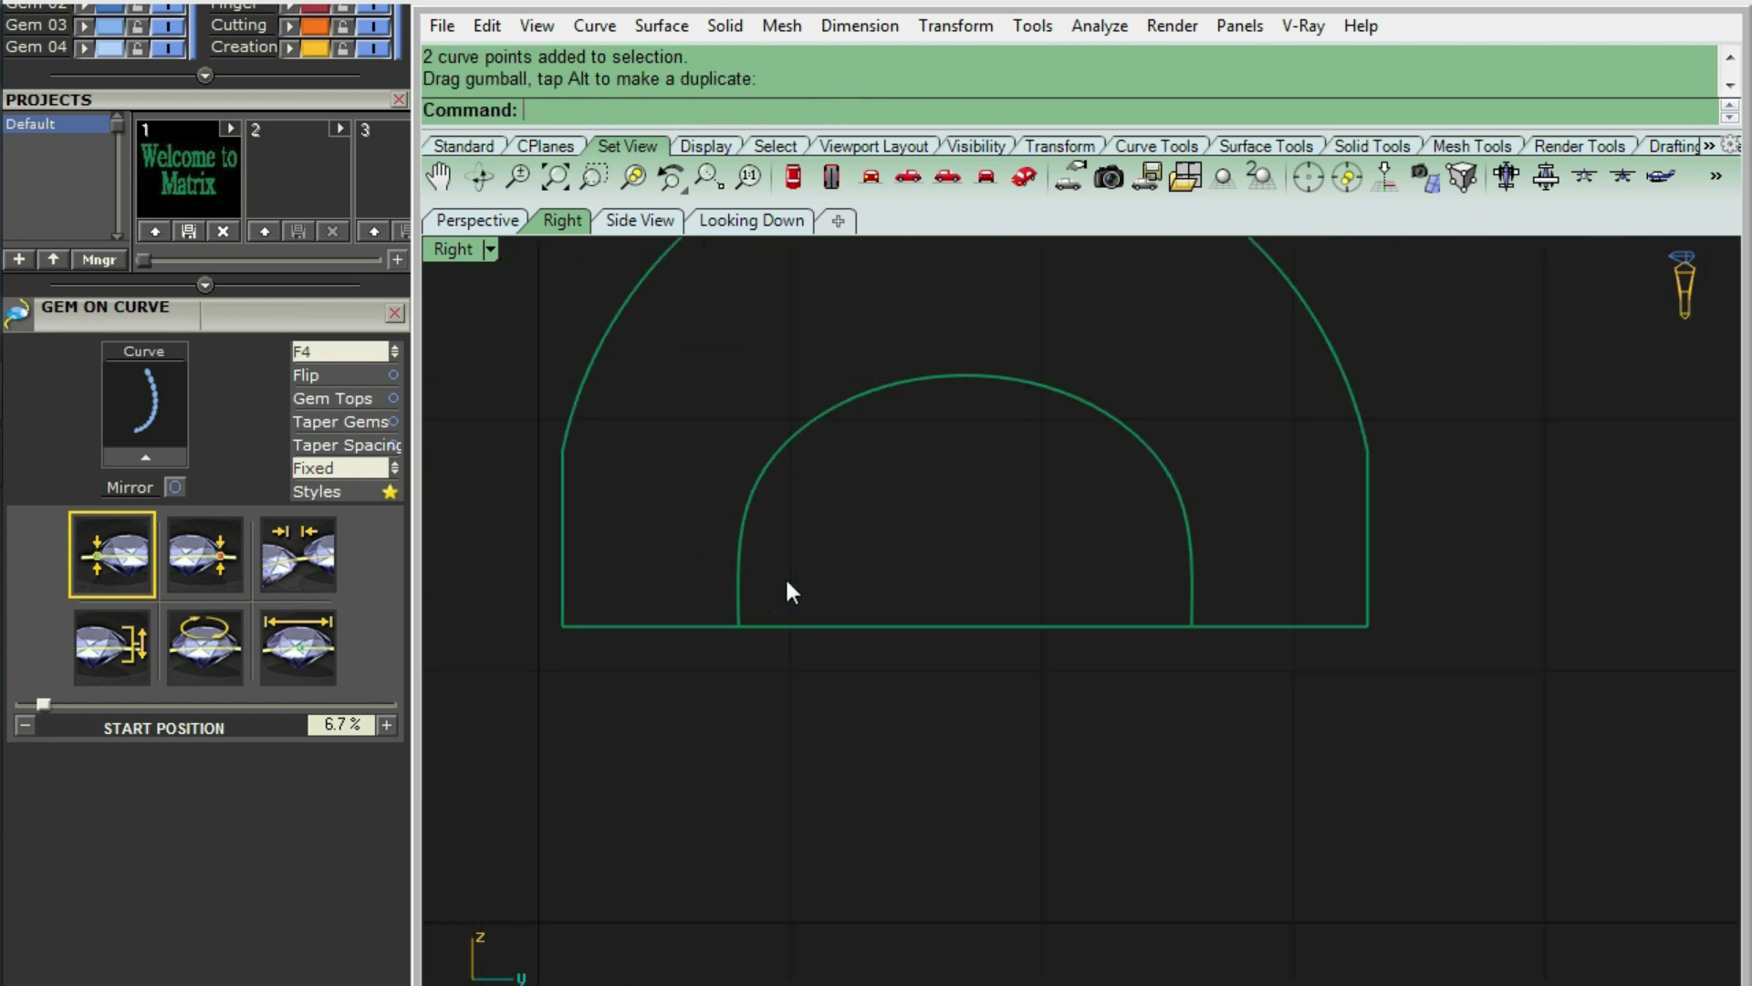
- Split the bottom line at the inner arch, delete its middle piece, and join the four curves
scroll(790, 584, "down", 2)
left_click(938, 488)
left_click(962, 610)
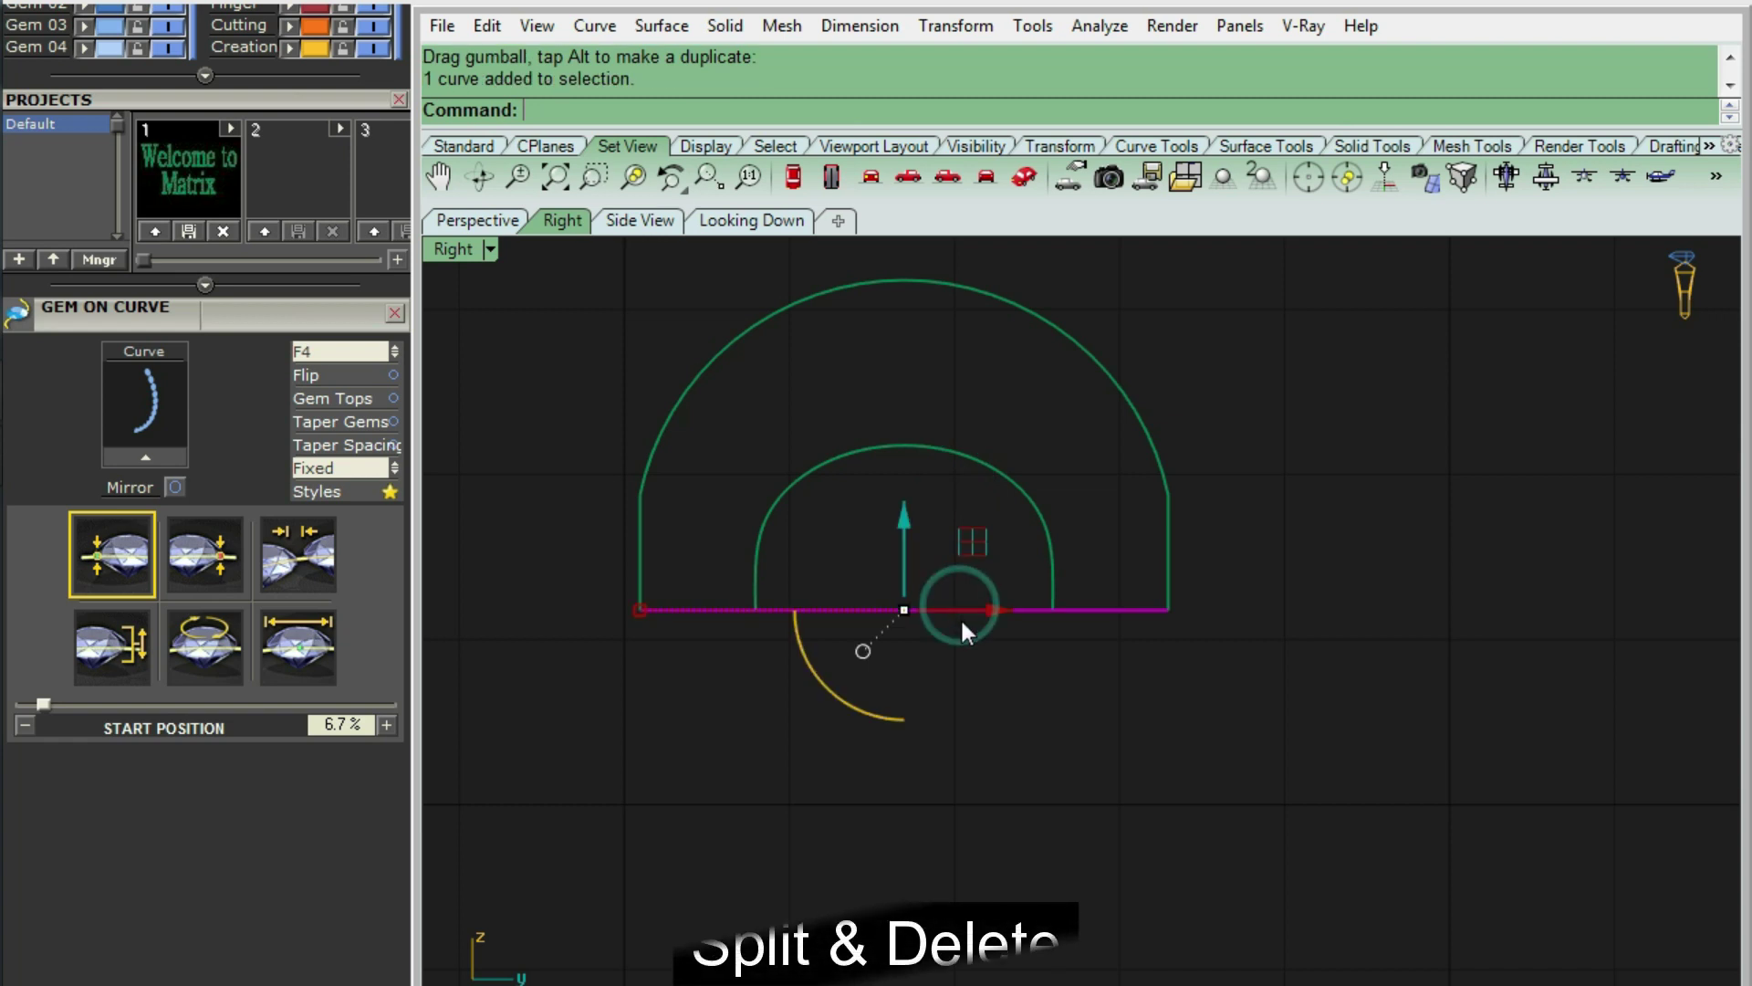
type("split")
key("Return")
key("Return")
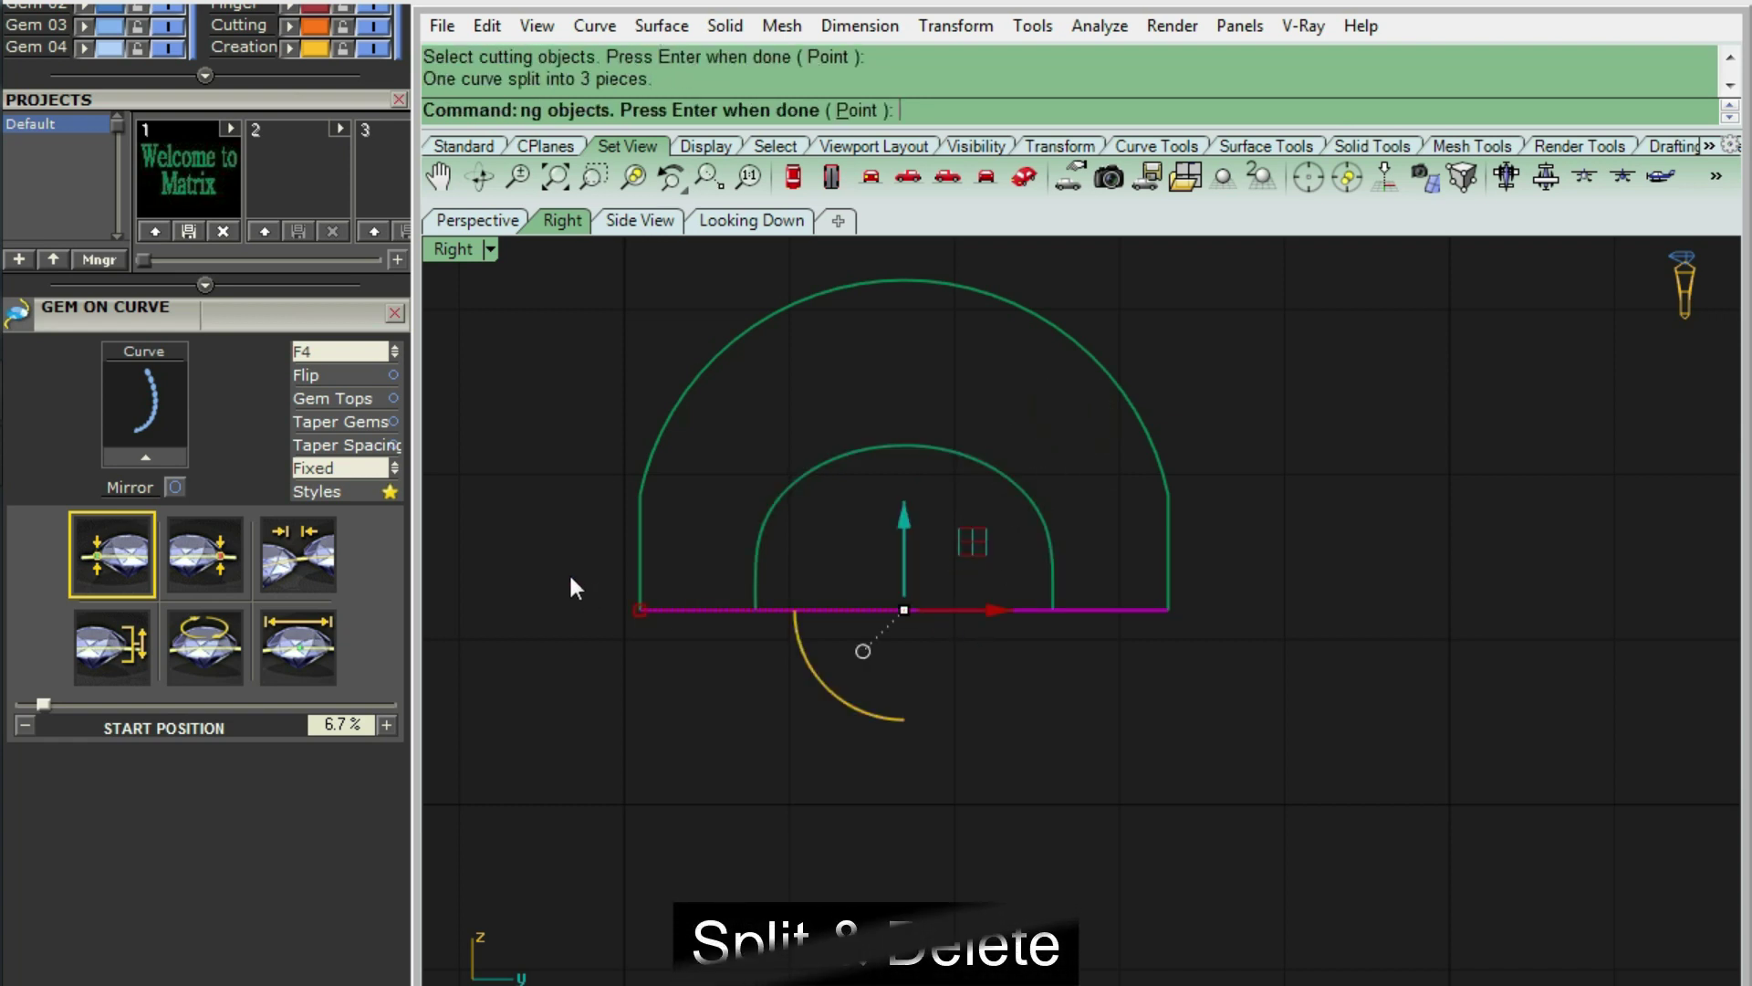
left_click(979, 609)
key("Delete")
scroll(949, 594, "down", 3)
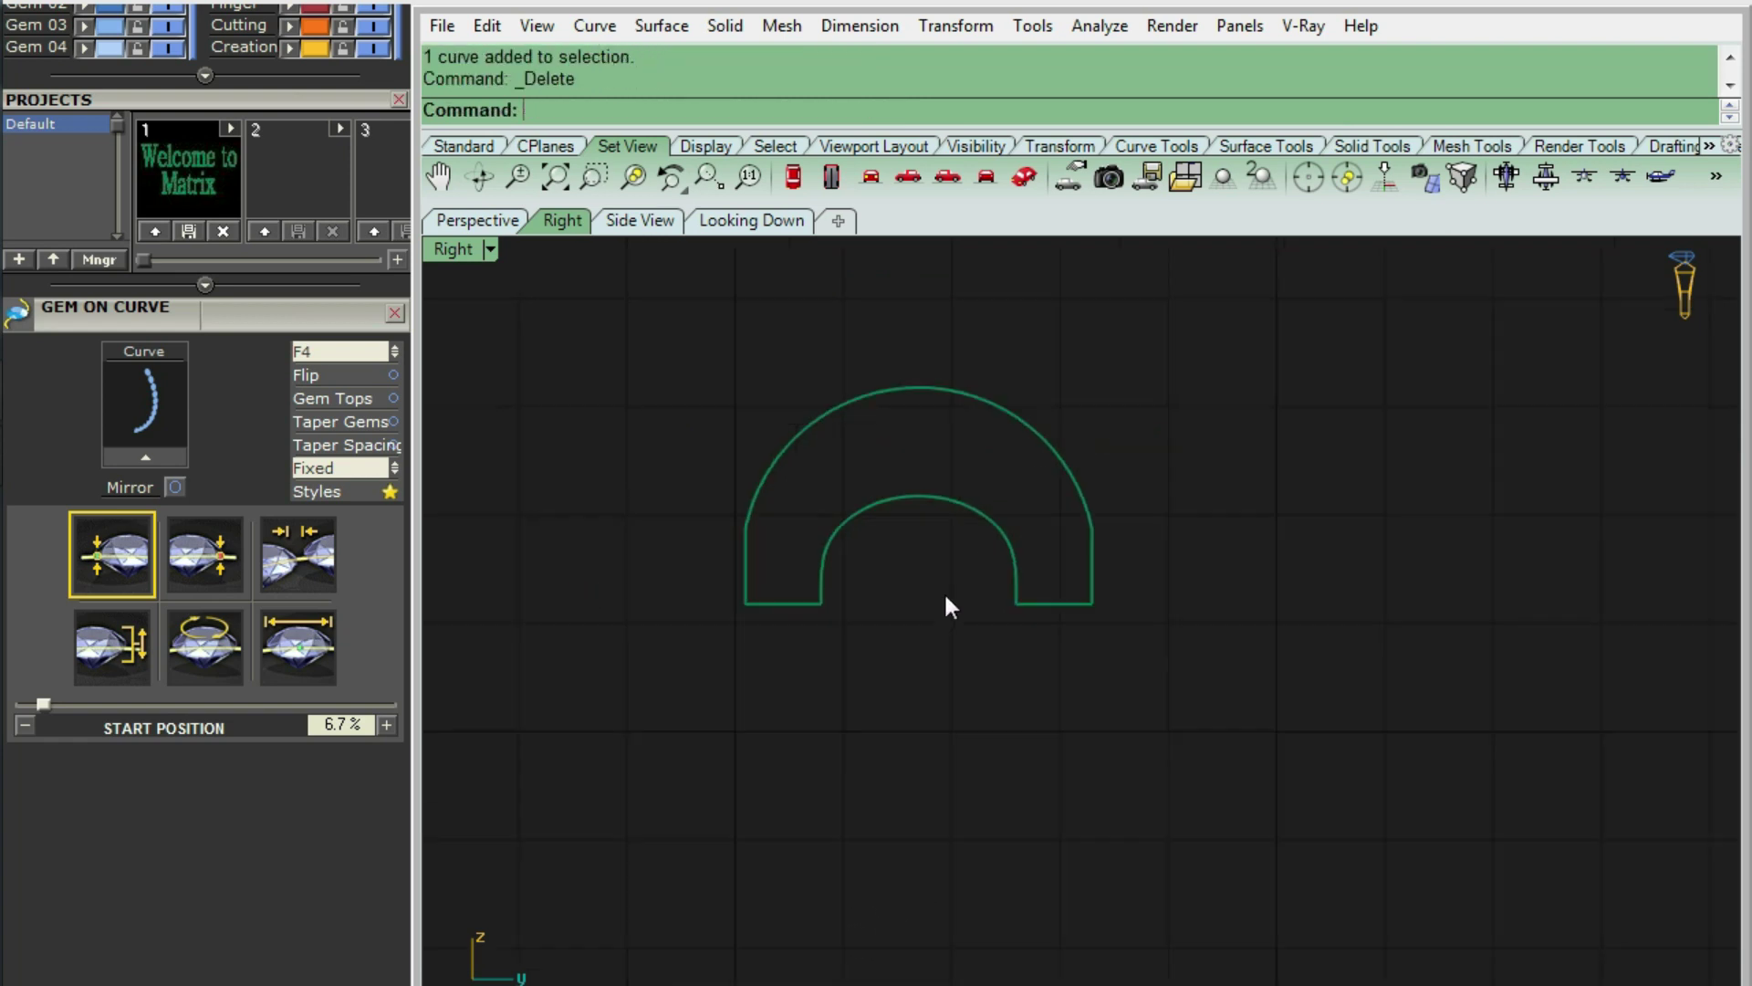
mouse_move(650, 337)
left_mouse_down()
mouse_move(1276, 708)
mouse_move(1201, 696)
left_mouse_up()
key("ctrl+j")
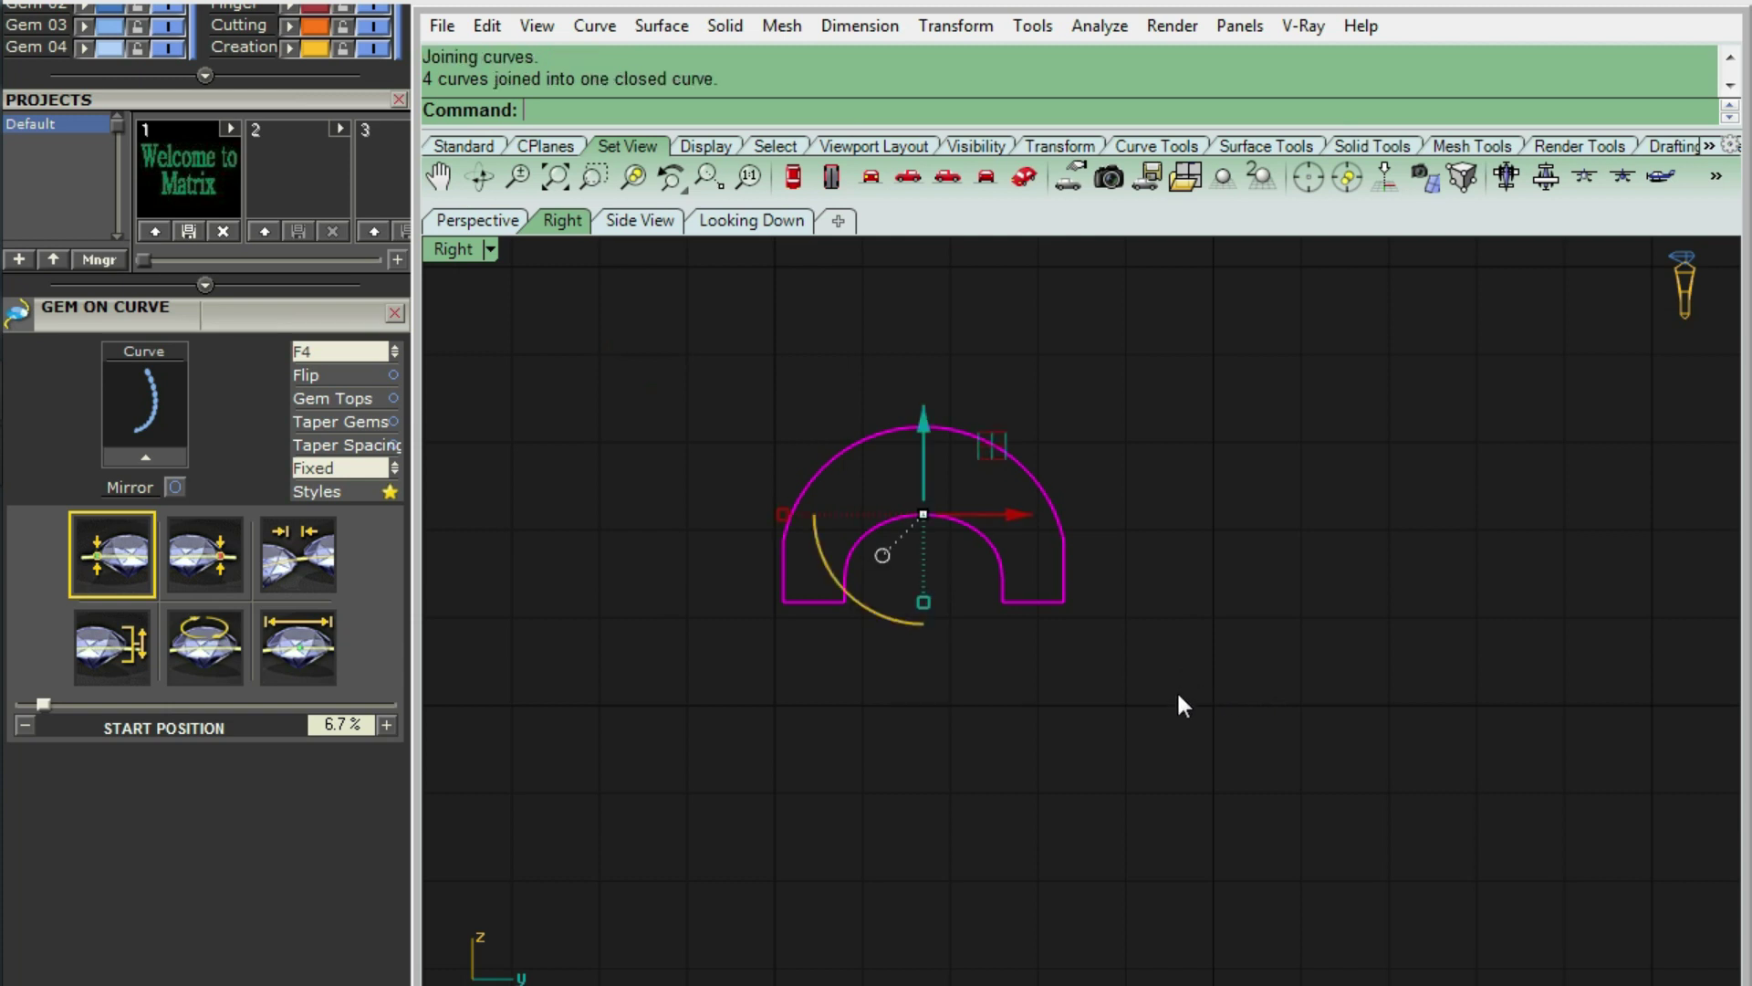
left_click(1040, 600)
key("Escape")
scroll(1011, 598, "up", 3)
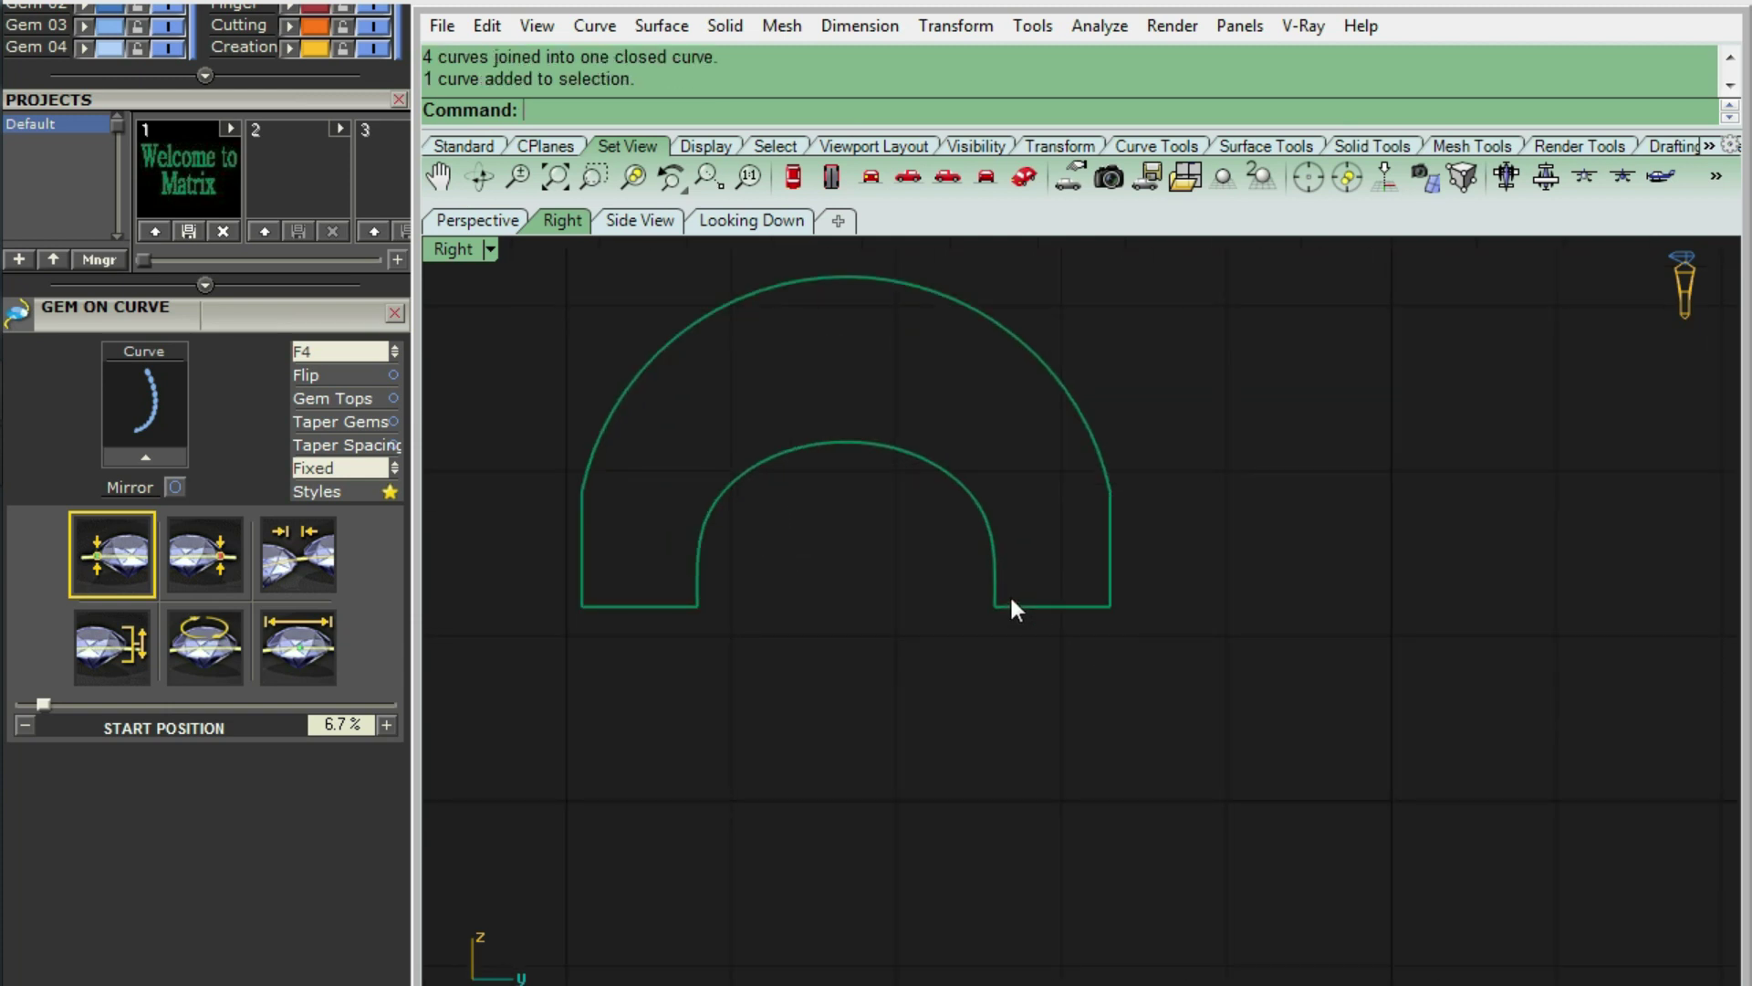
- Fillet the four bottom corners of the outline at 0.2 mm
type("f")
key("Return")
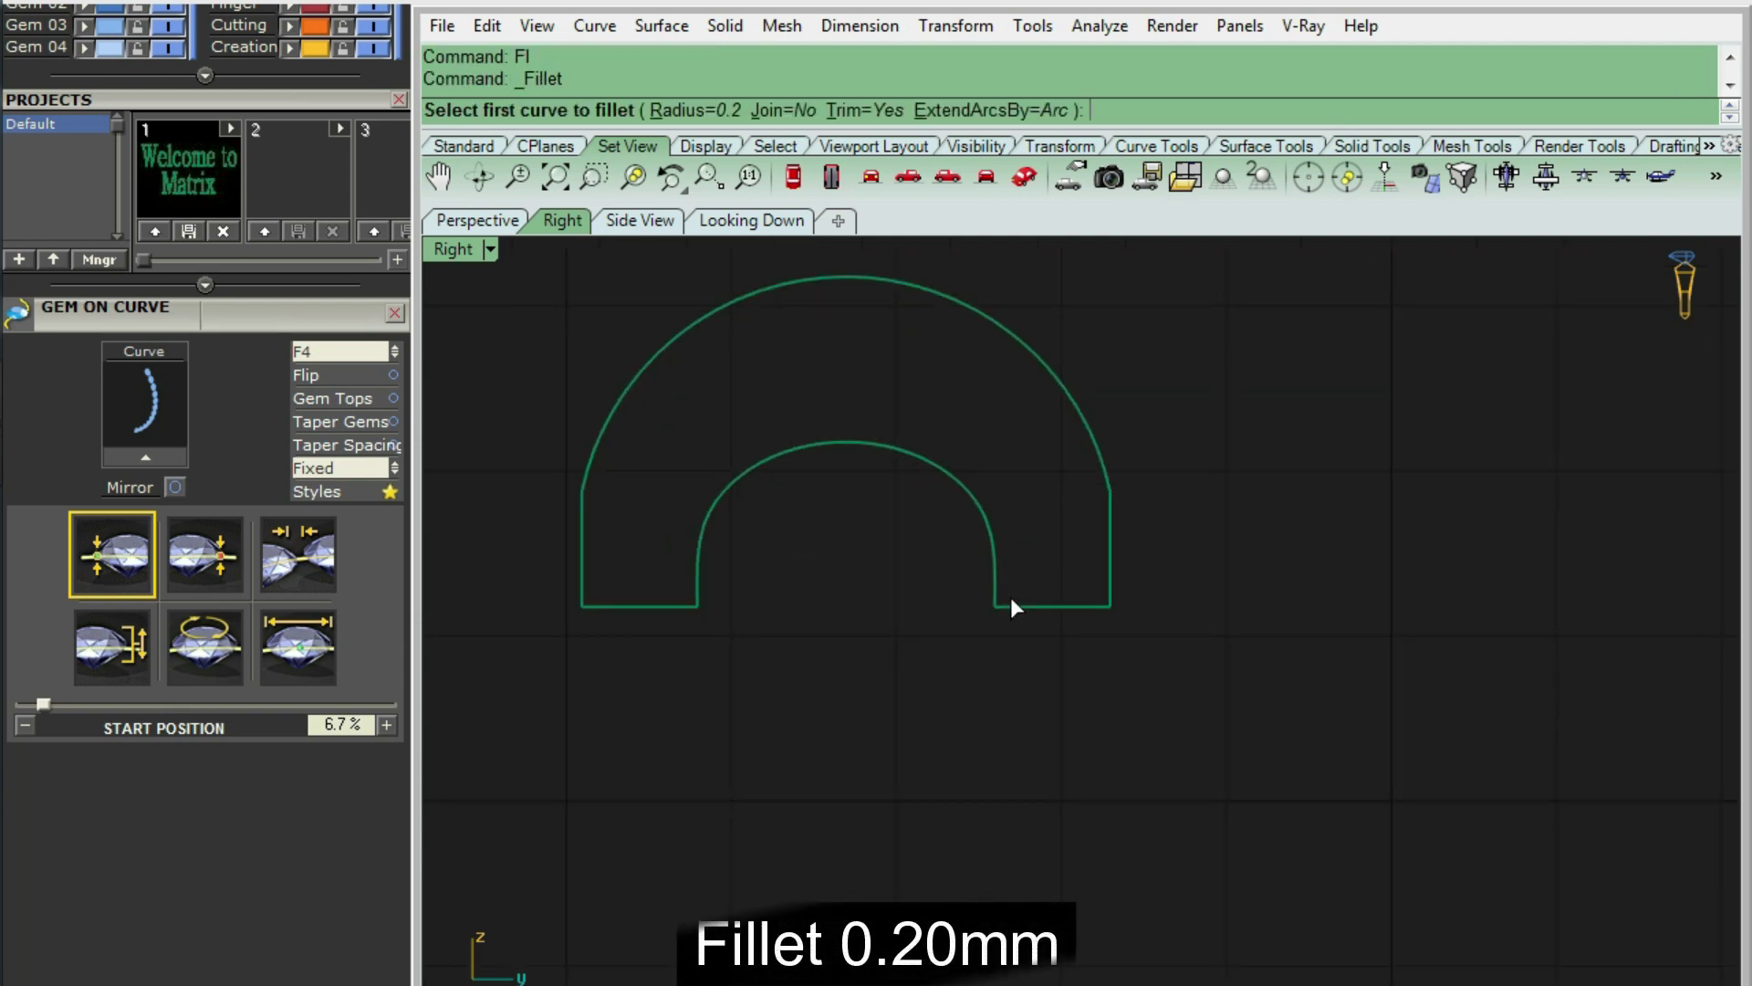
left_click(998, 592)
key("Return")
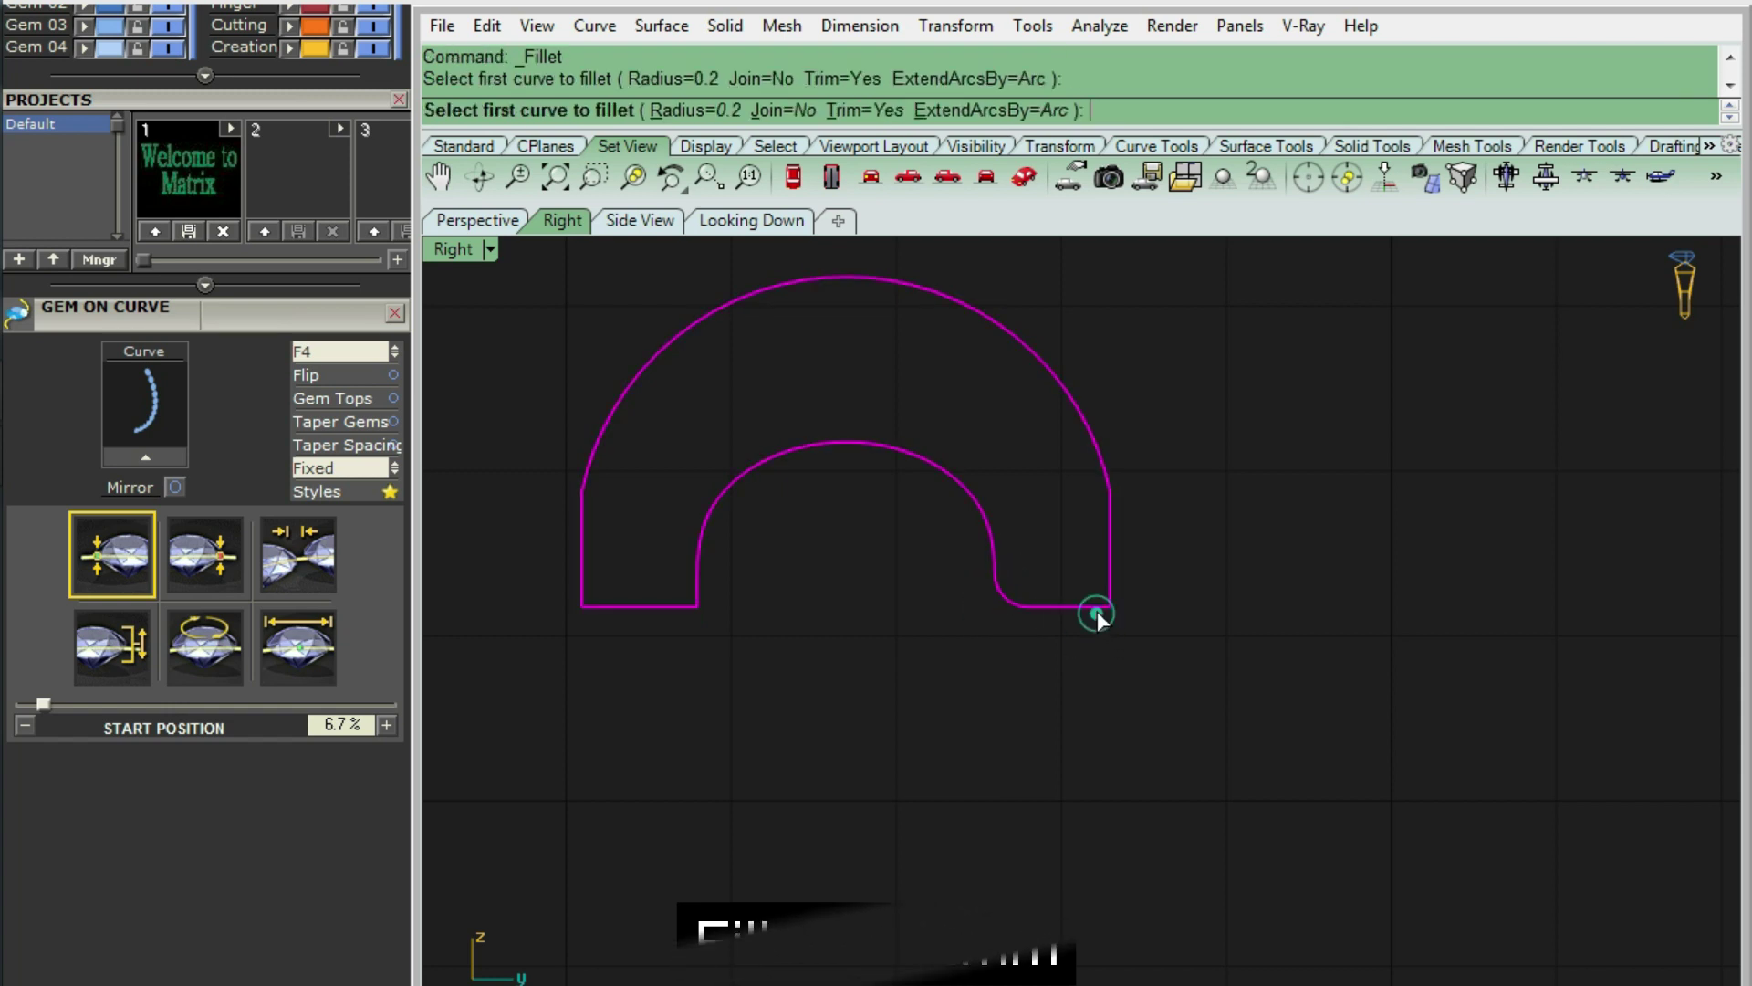
left_click(1115, 584)
right_click_drag(675, 621, 810, 600)
key("Return")
left_click(805, 579)
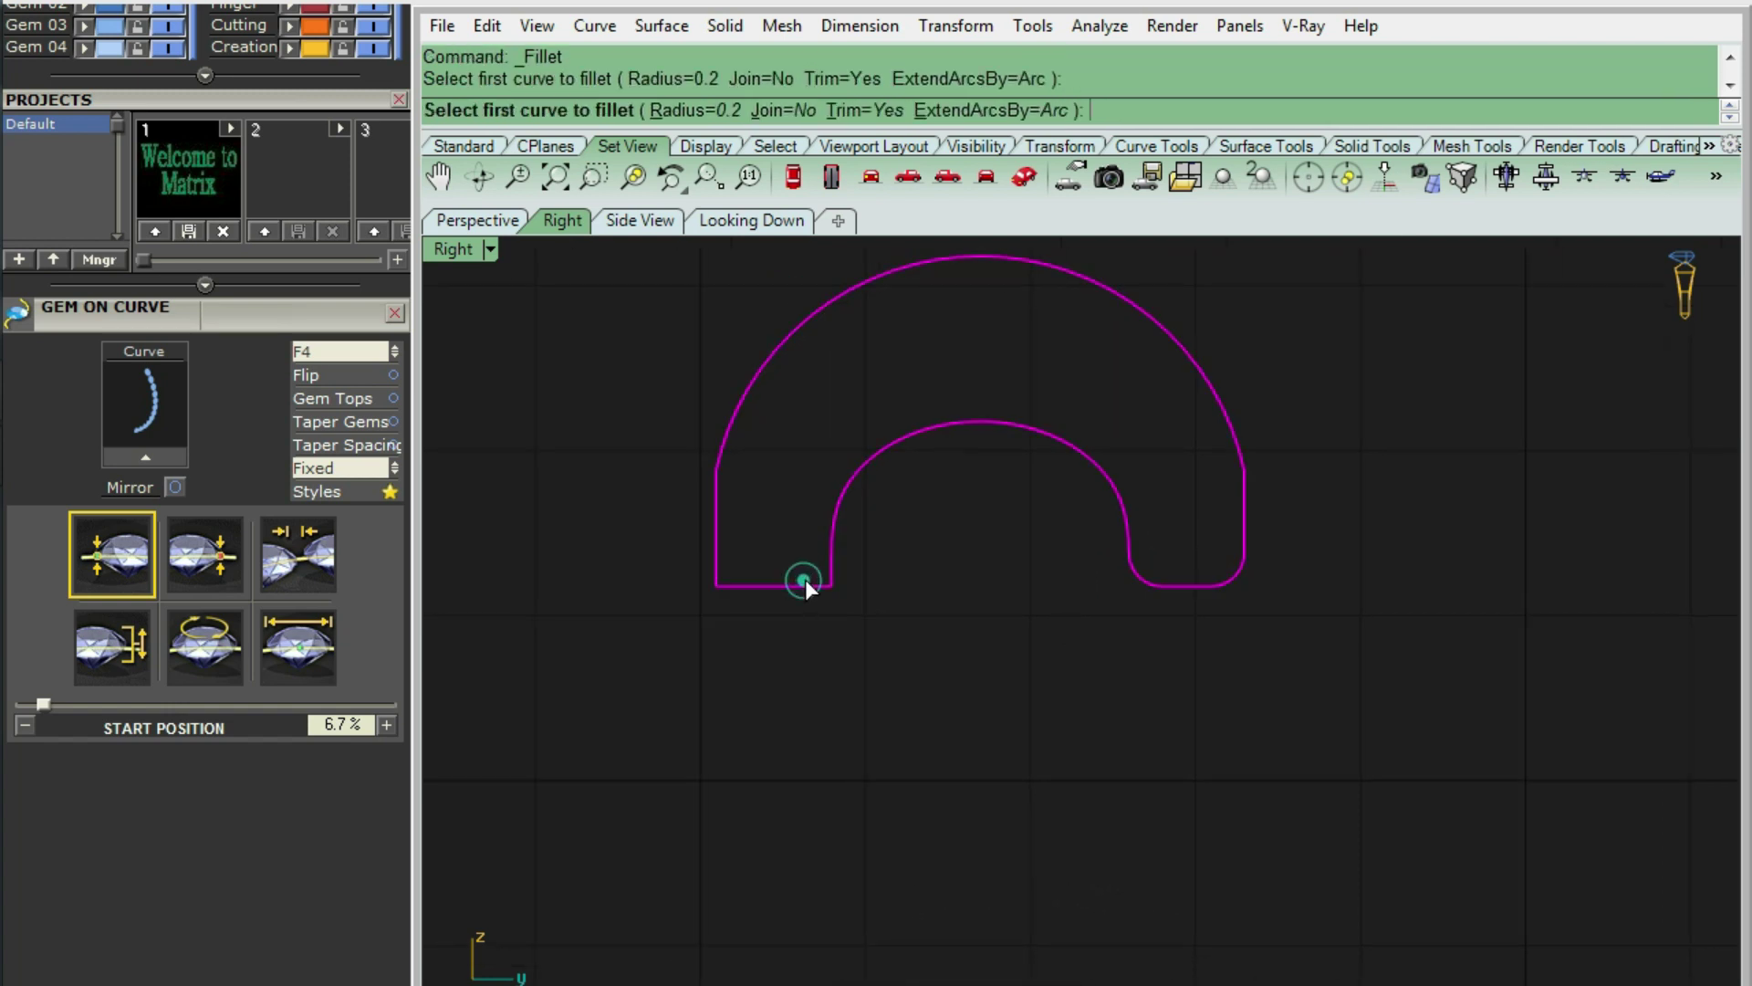
key("Return")
left_click(719, 556)
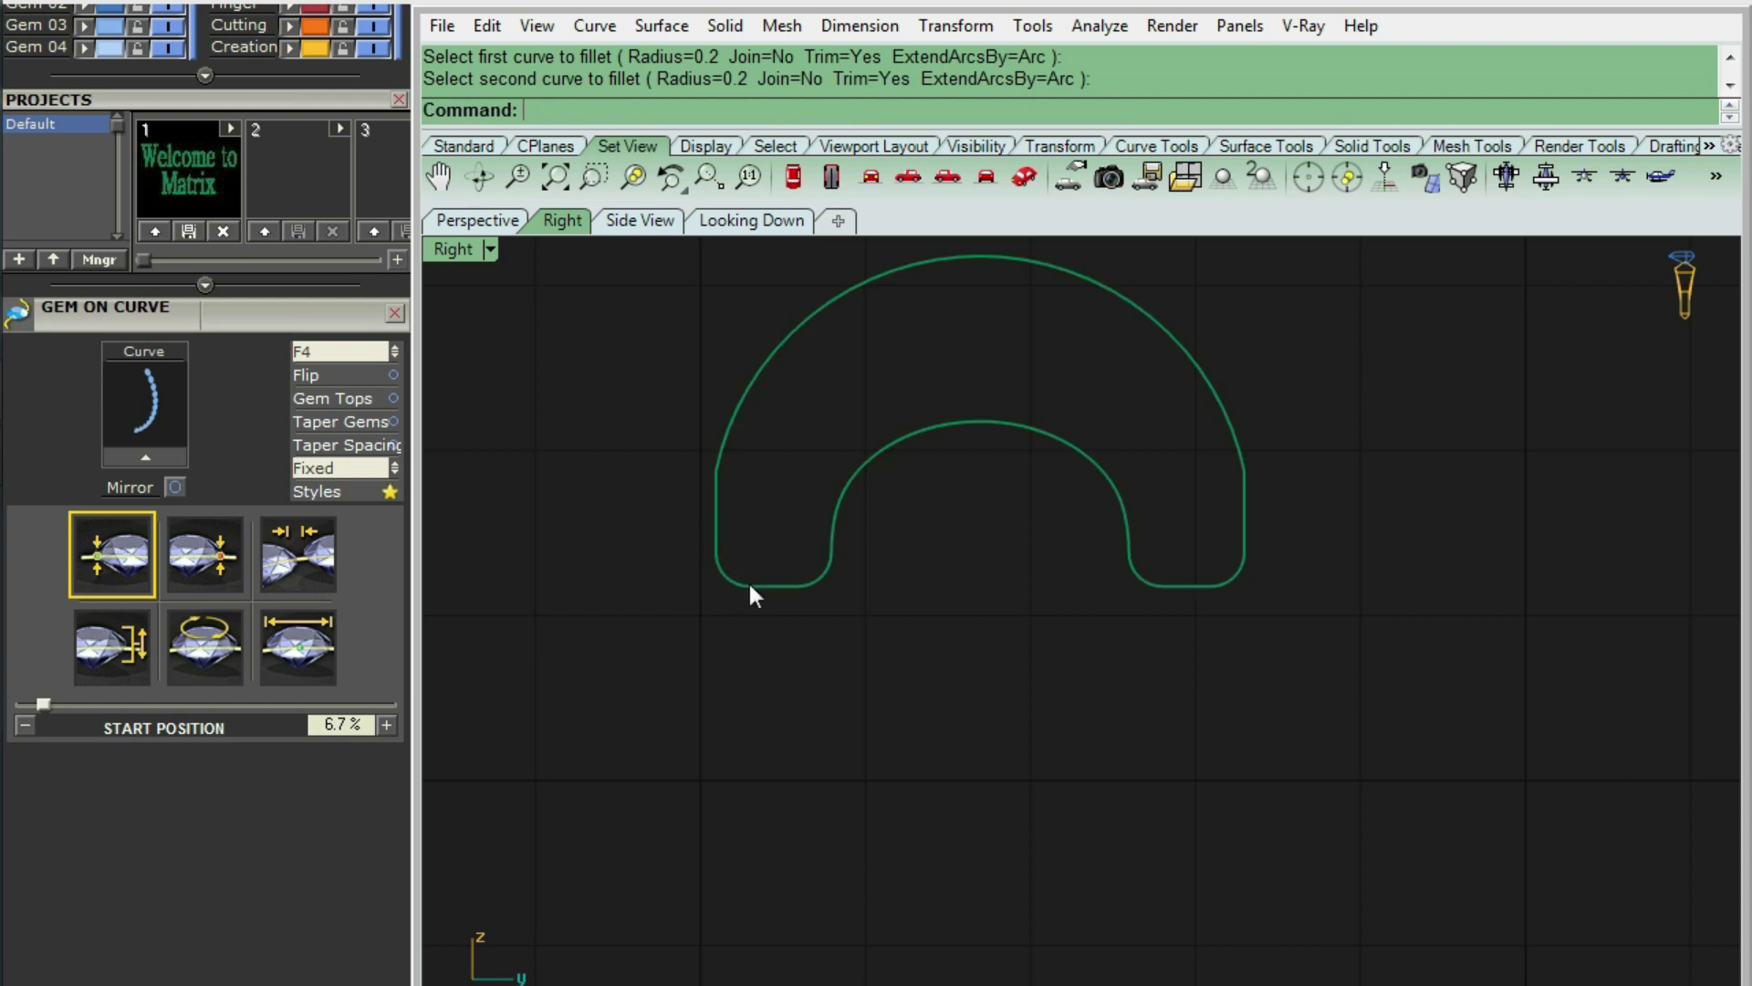
- Draw a bounding box around the profile and select both together
left_click(750, 586)
type("BoundingBox")
key("Return")
left_click(950, 665)
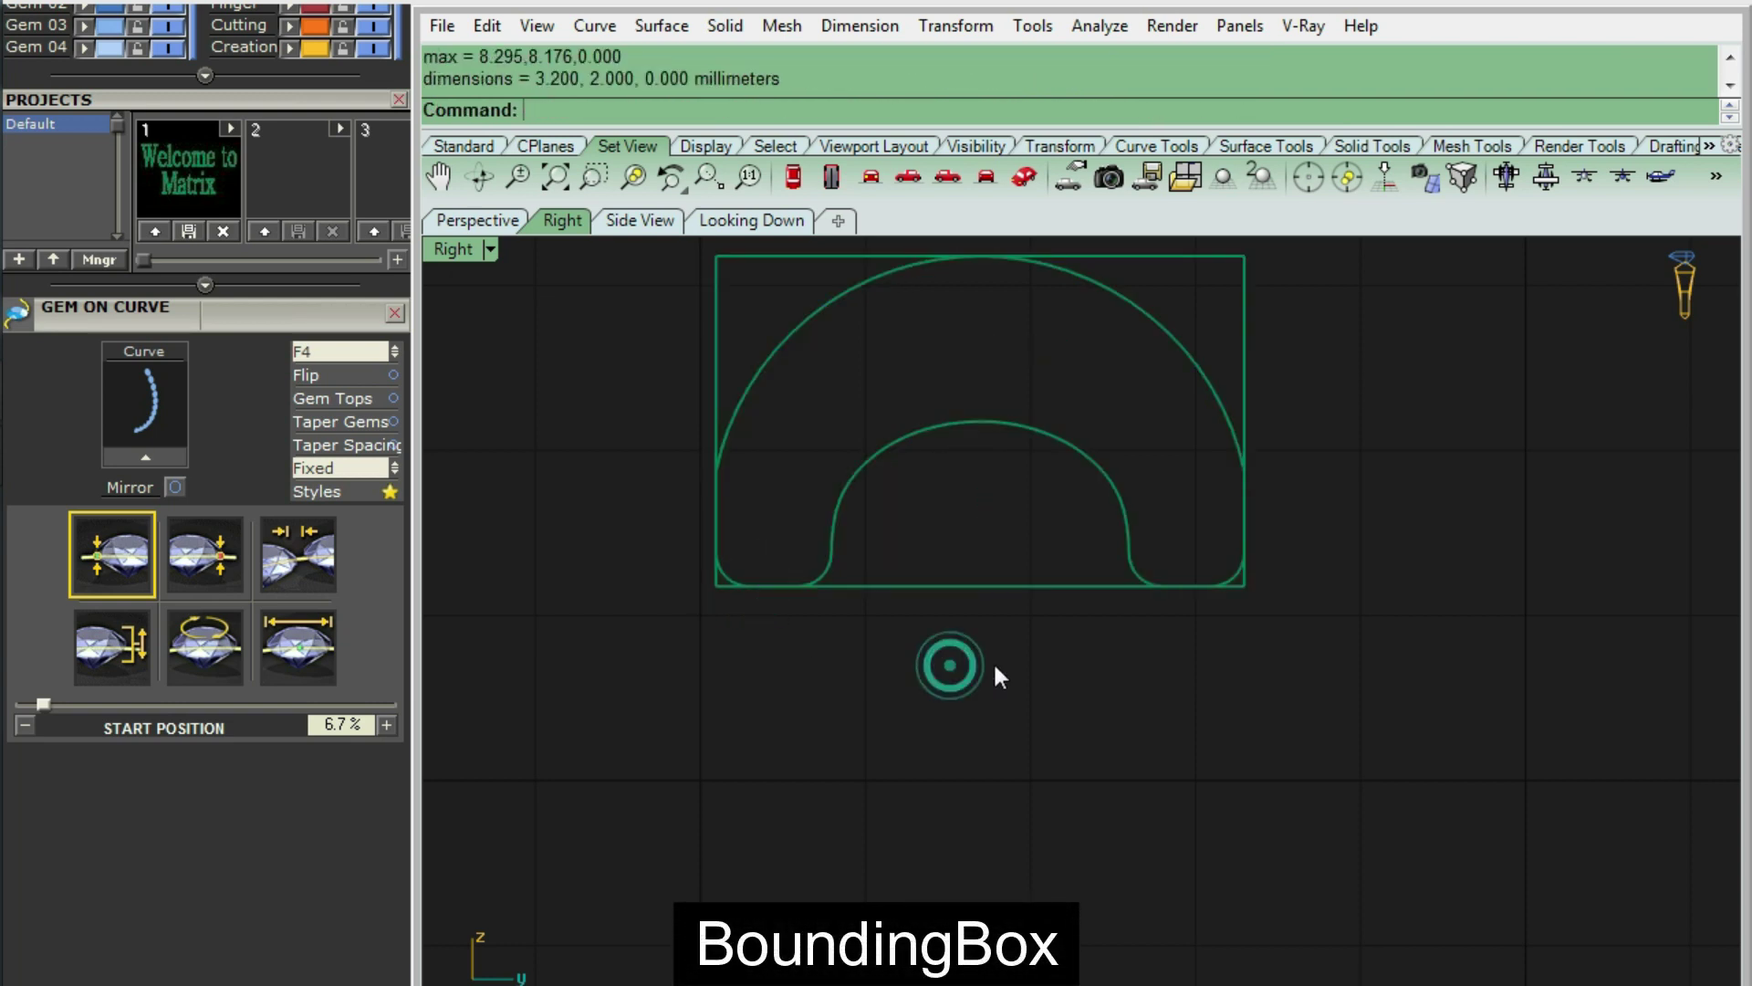
scroll(999, 675, "down", 1)
left_click_drag(1359, 501, 999, 674)
scroll(1077, 639, "down", 4)
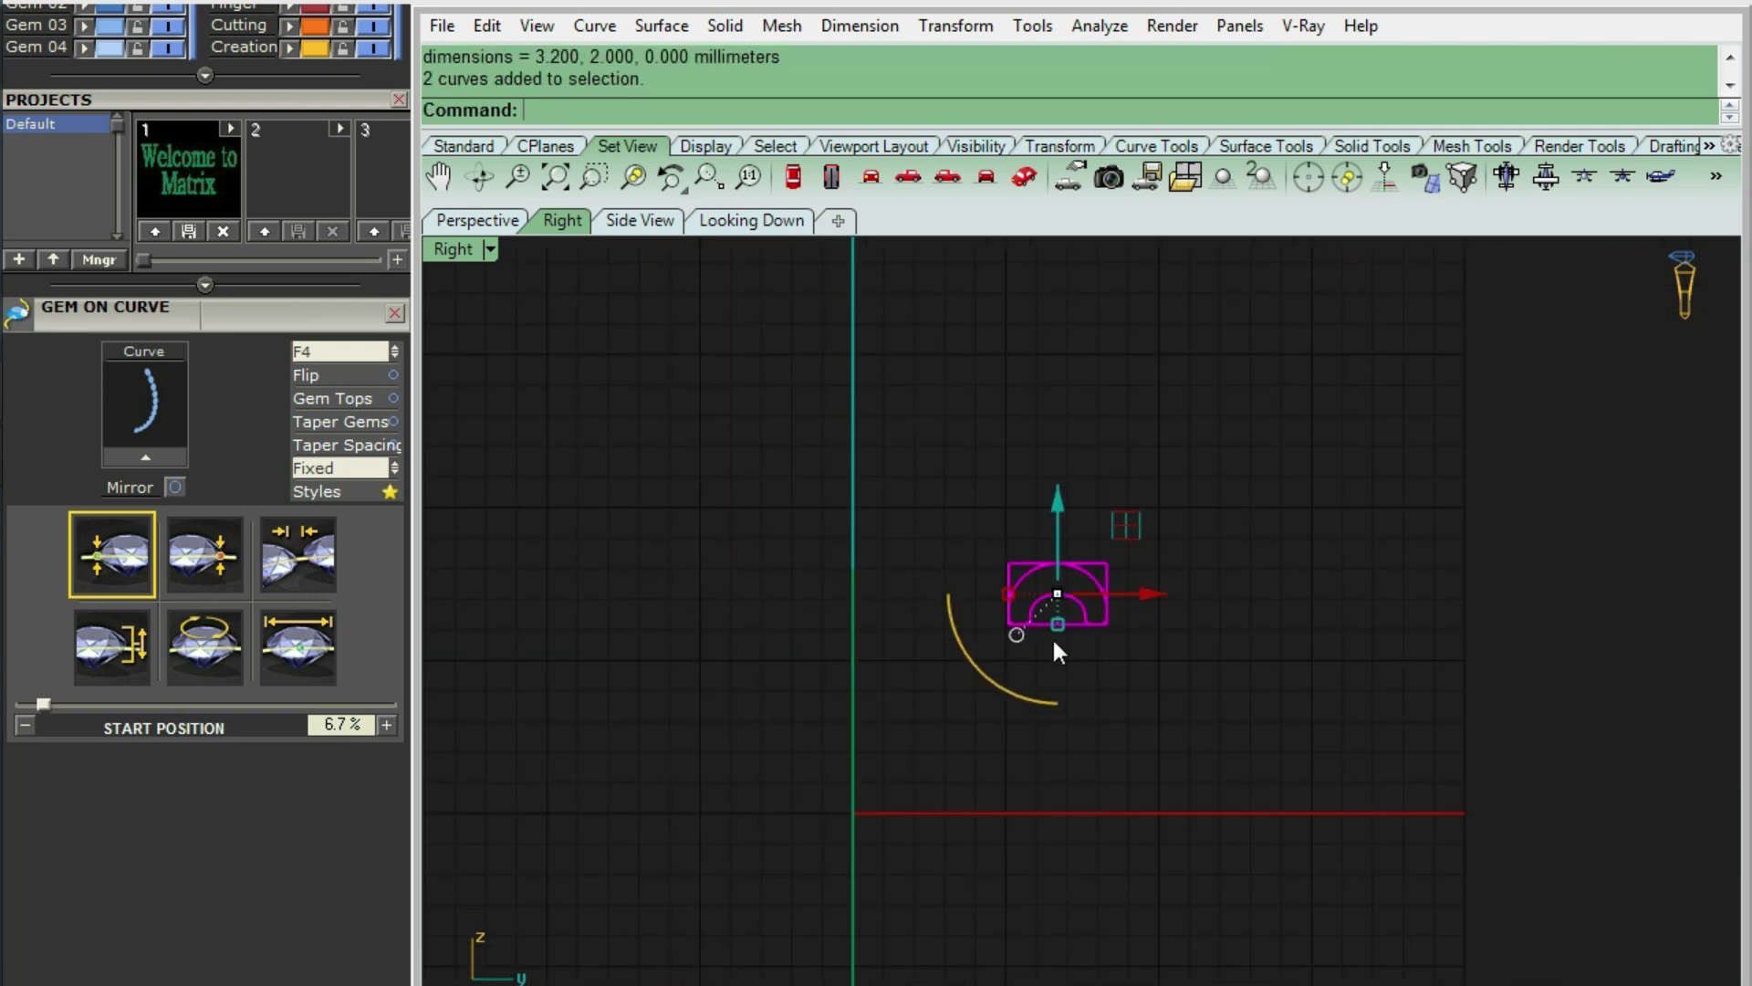
- Move profile and box from the base midpoint onto the vertical axis, then delete the box
type("M")
scroll(1057, 652, "up", 2)
key("Return")
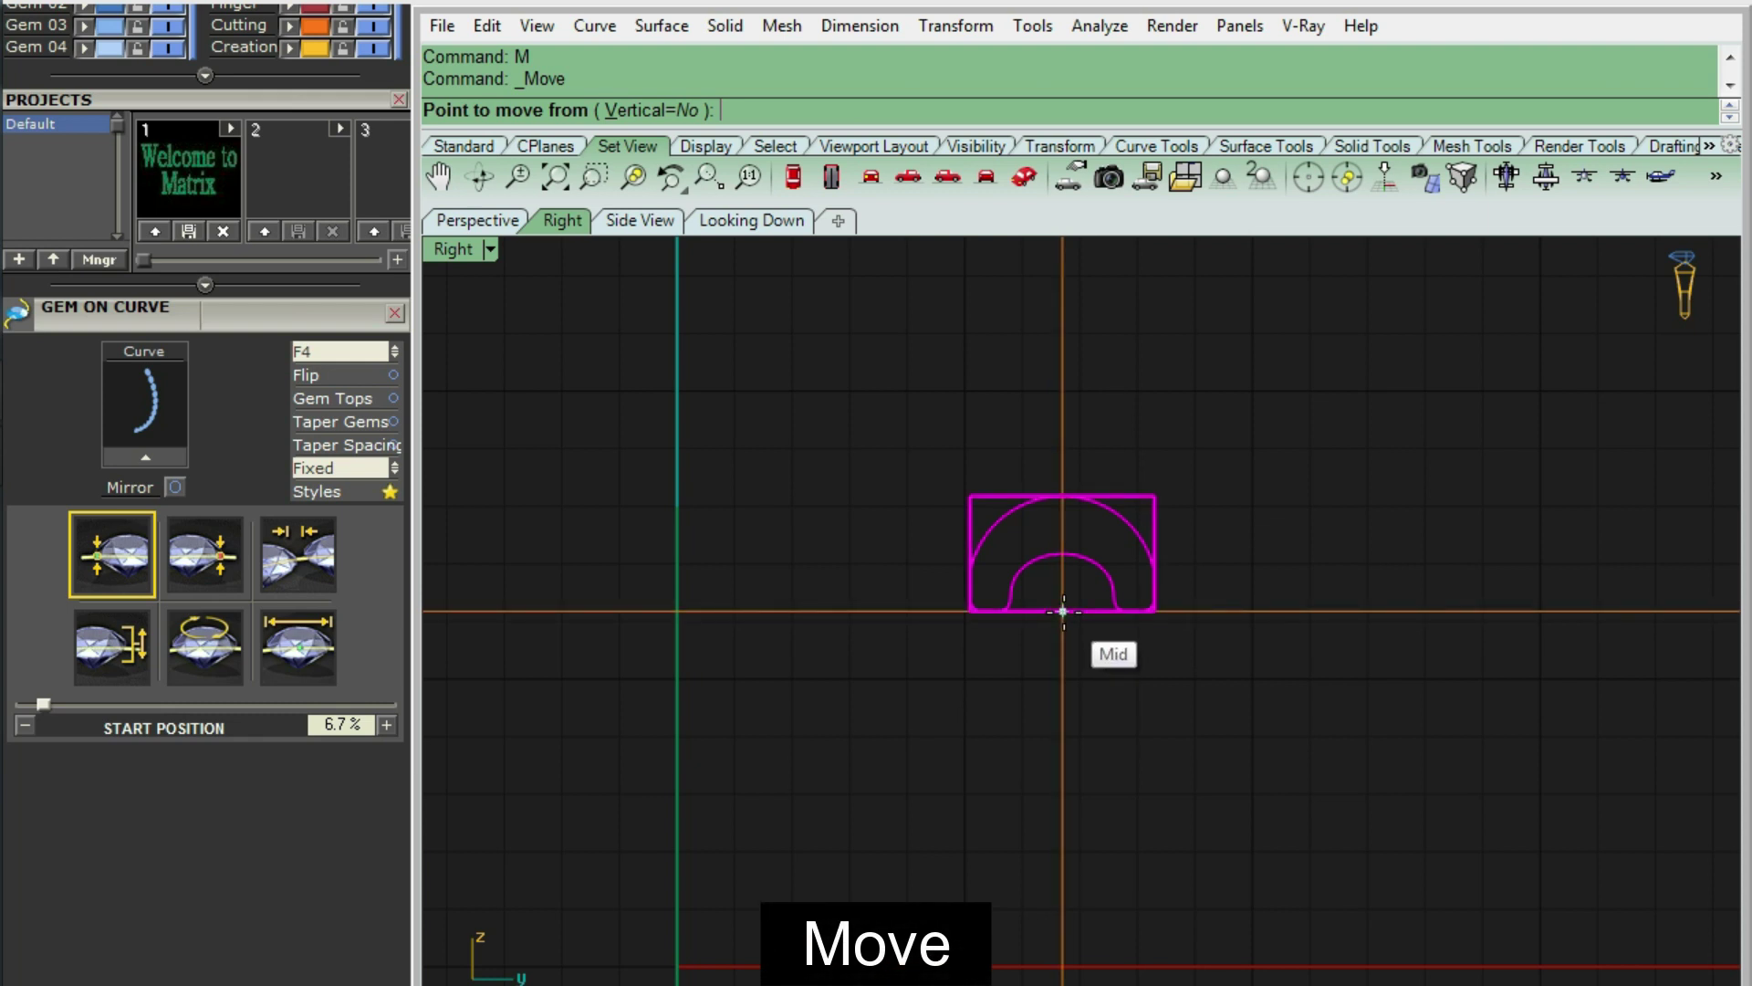
left_click(1063, 611)
left_click(735, 546)
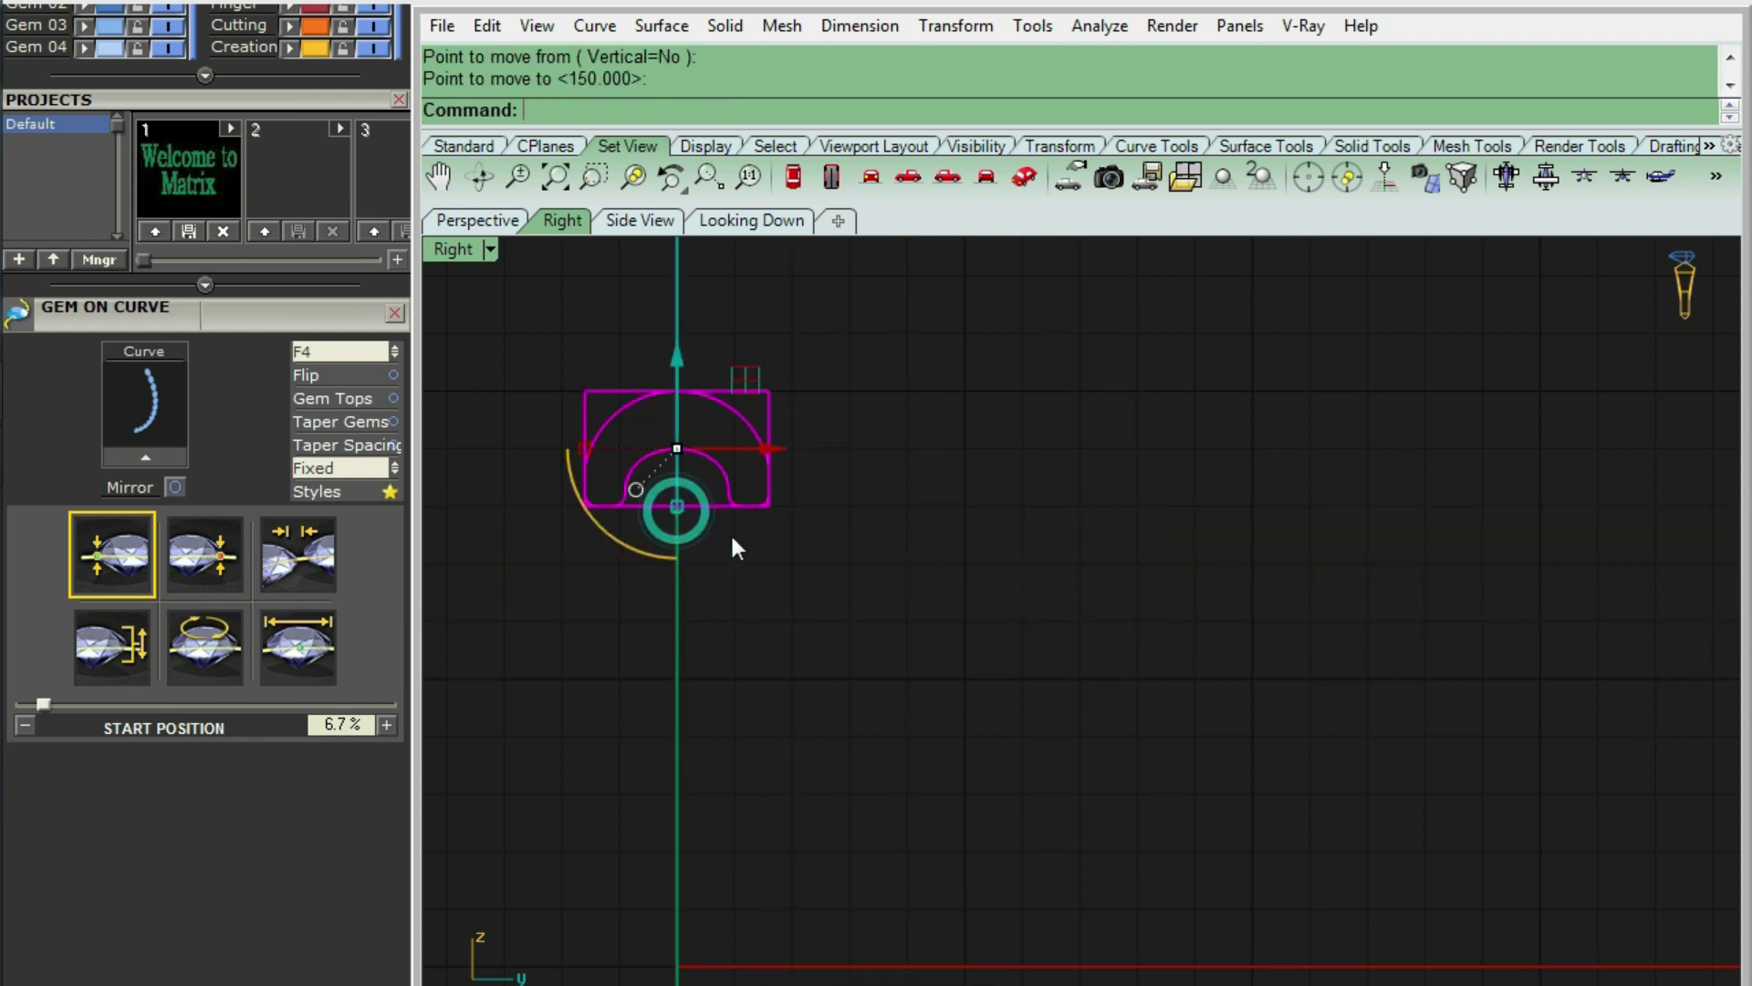
left_click(712, 515)
key("Delete")
scroll(863, 575, "down", 4)
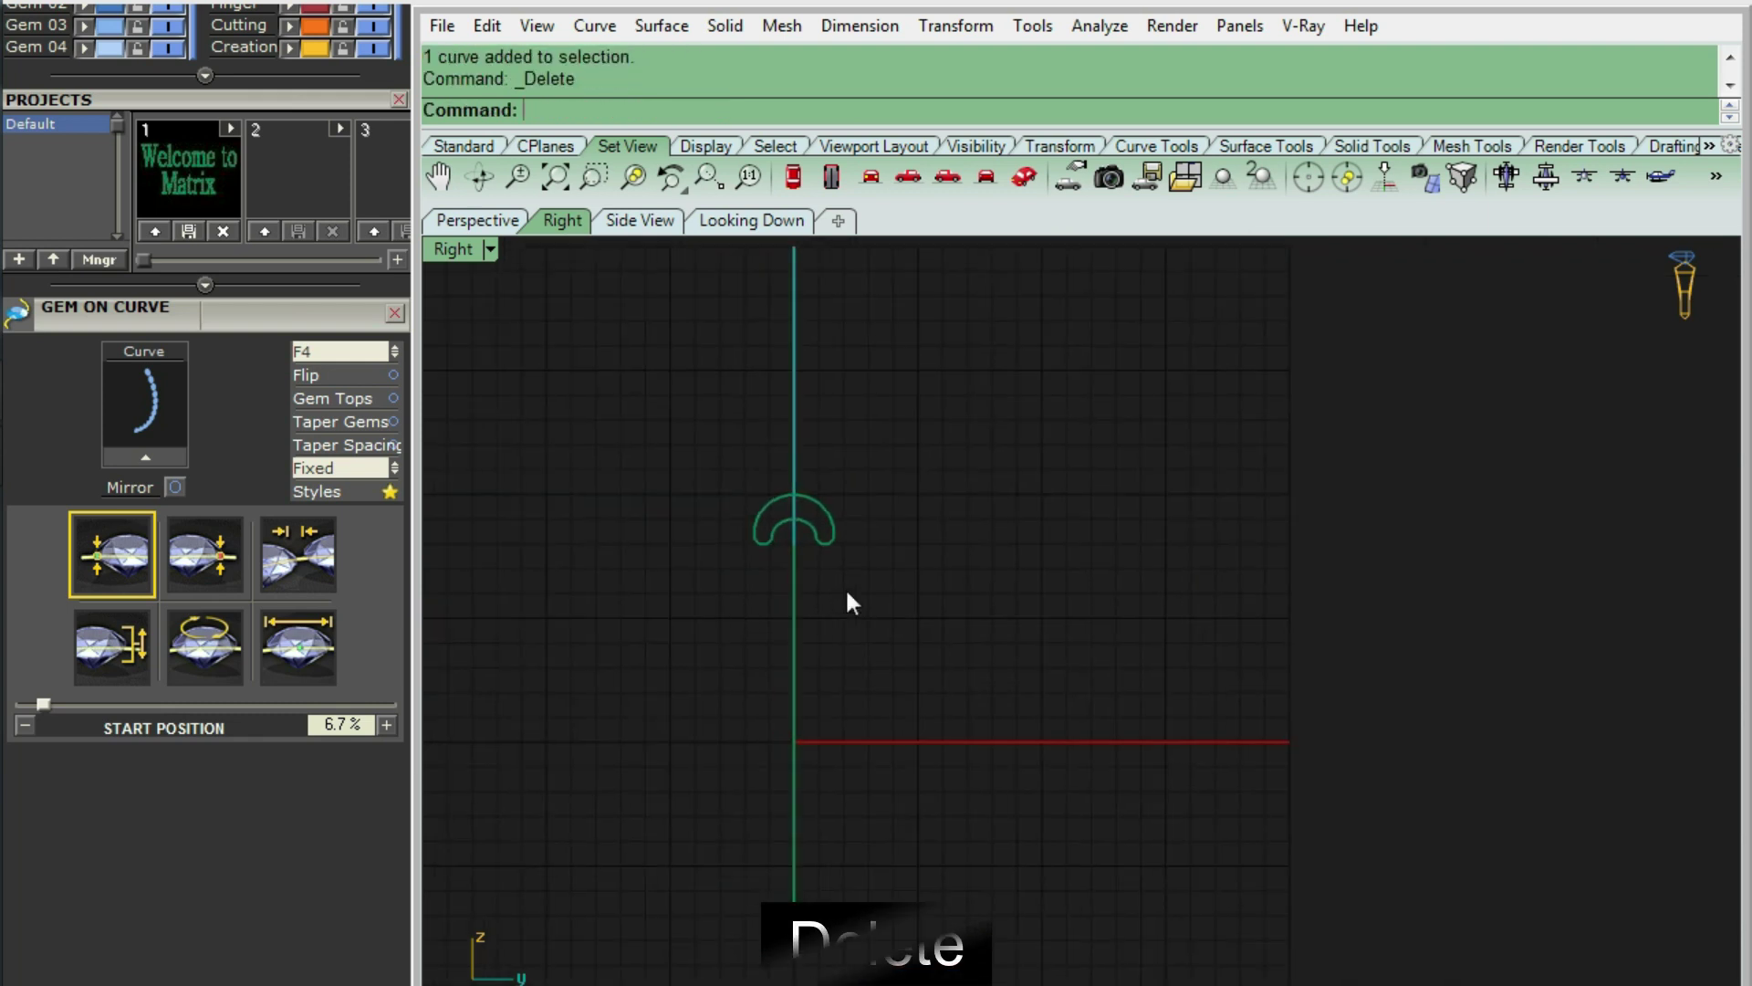
- Sweep1 the arch profile along the circle rail to create the solid ring band
right_click_drag(763, 581, 843, 598)
type("weep1")
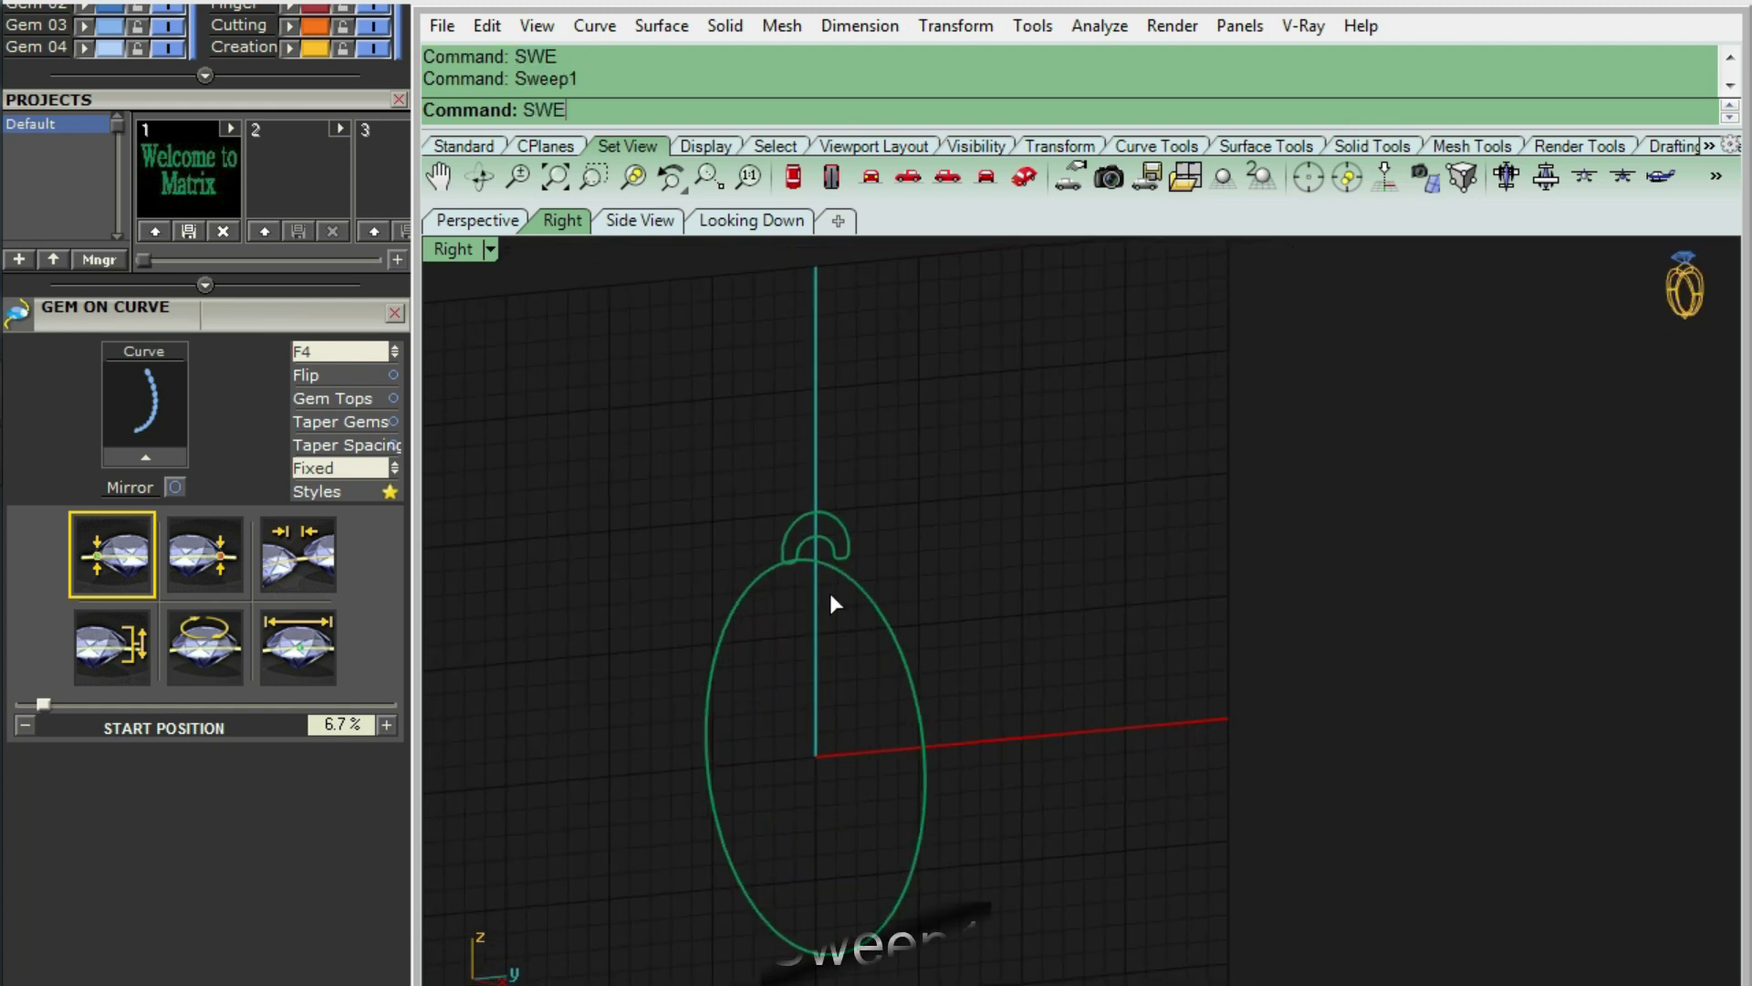
key("Return")
left_click(831, 567)
key("Return")
key("Return")
key("Return")
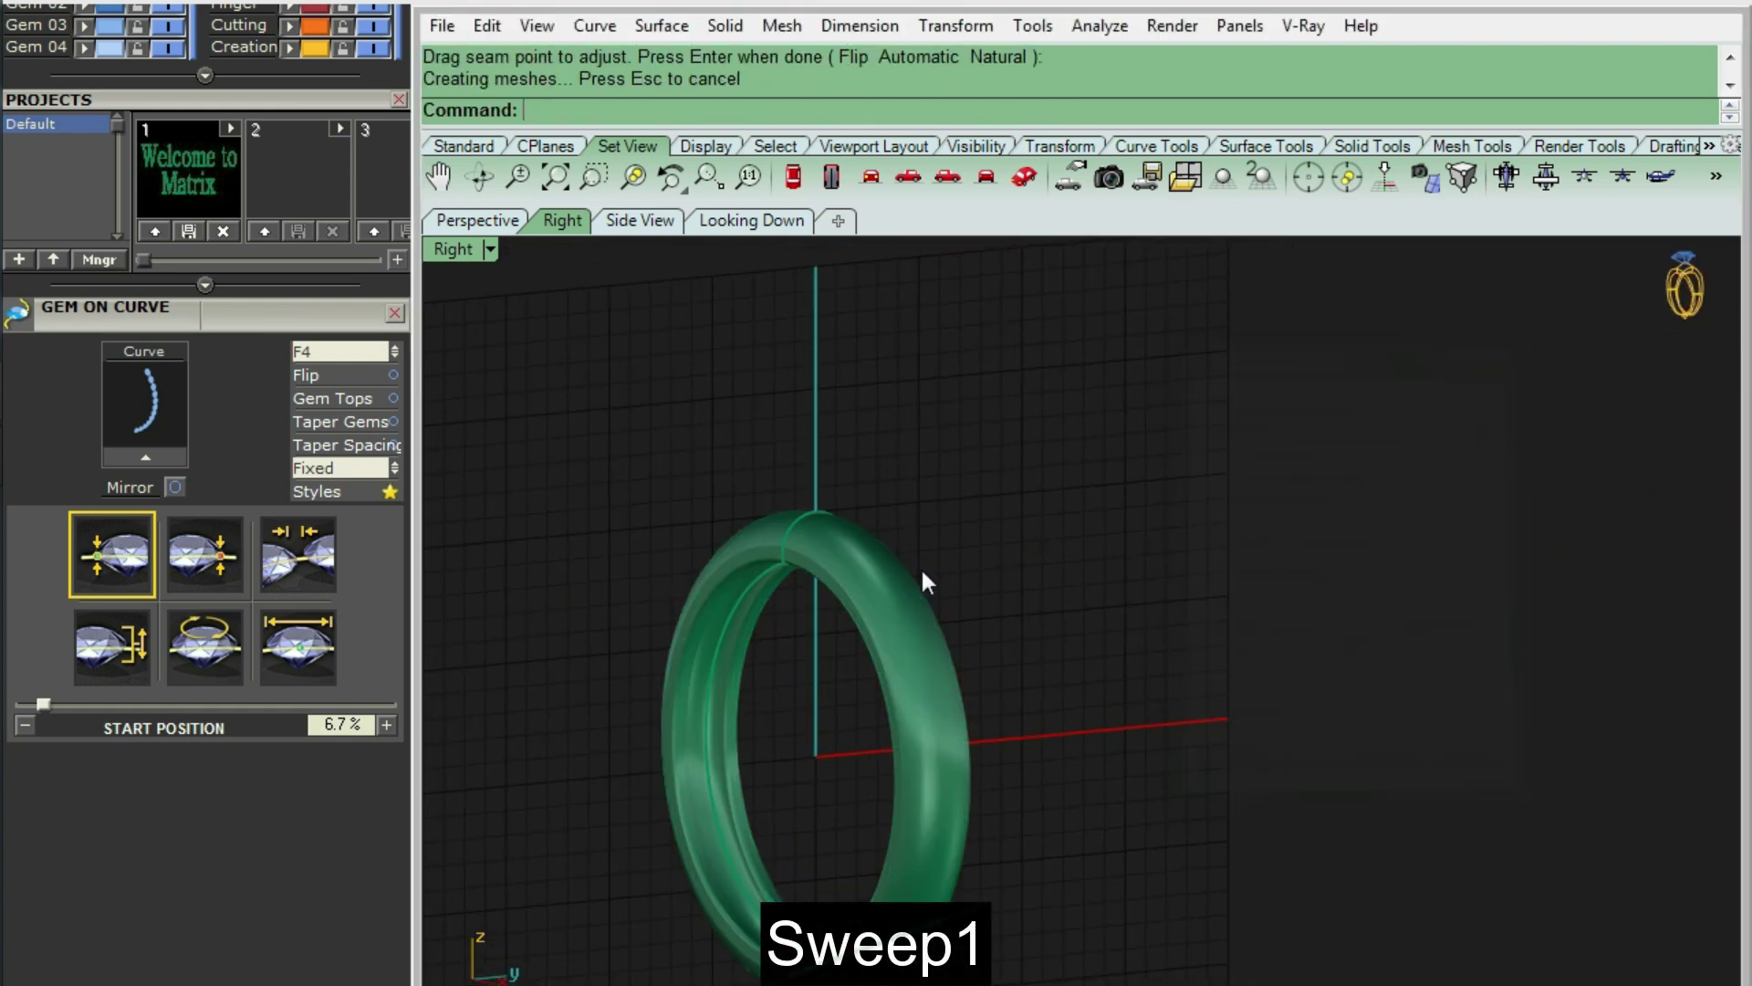
key("ctrl+F2")
- Hide the leftover construction curves
left_click_drag(860, 424, 1075, 594)
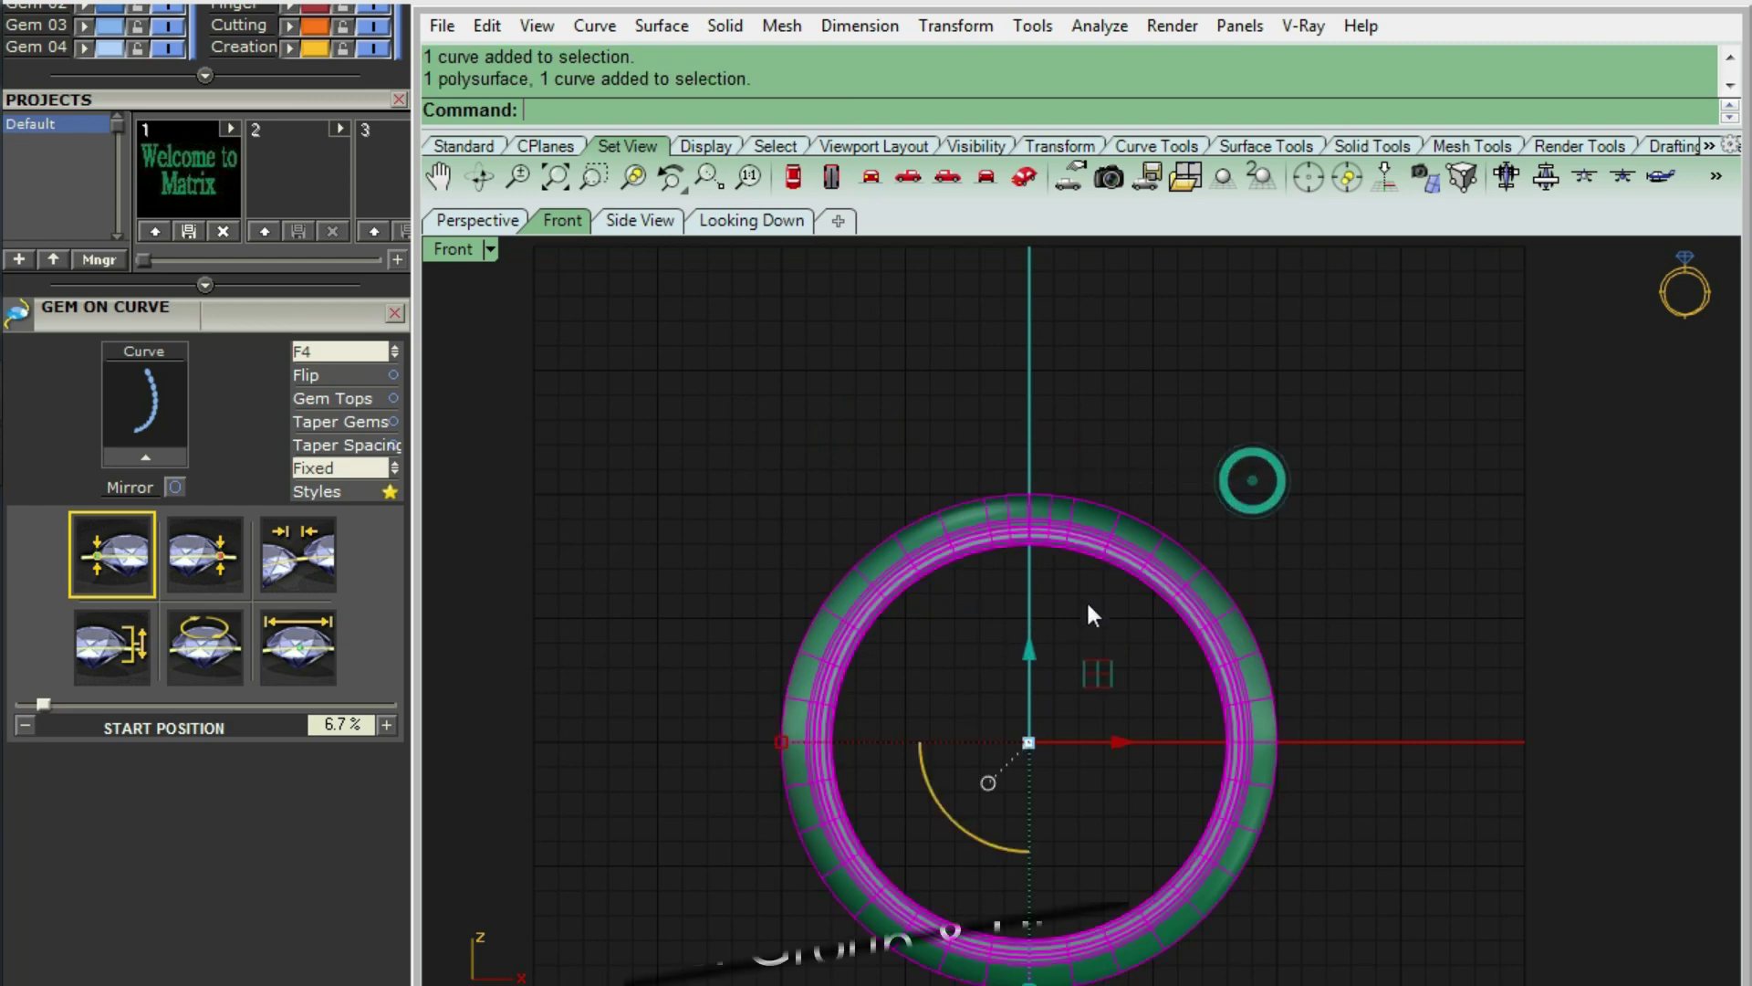
scroll(1159, 557, "up", 3)
key("ctrl+h")
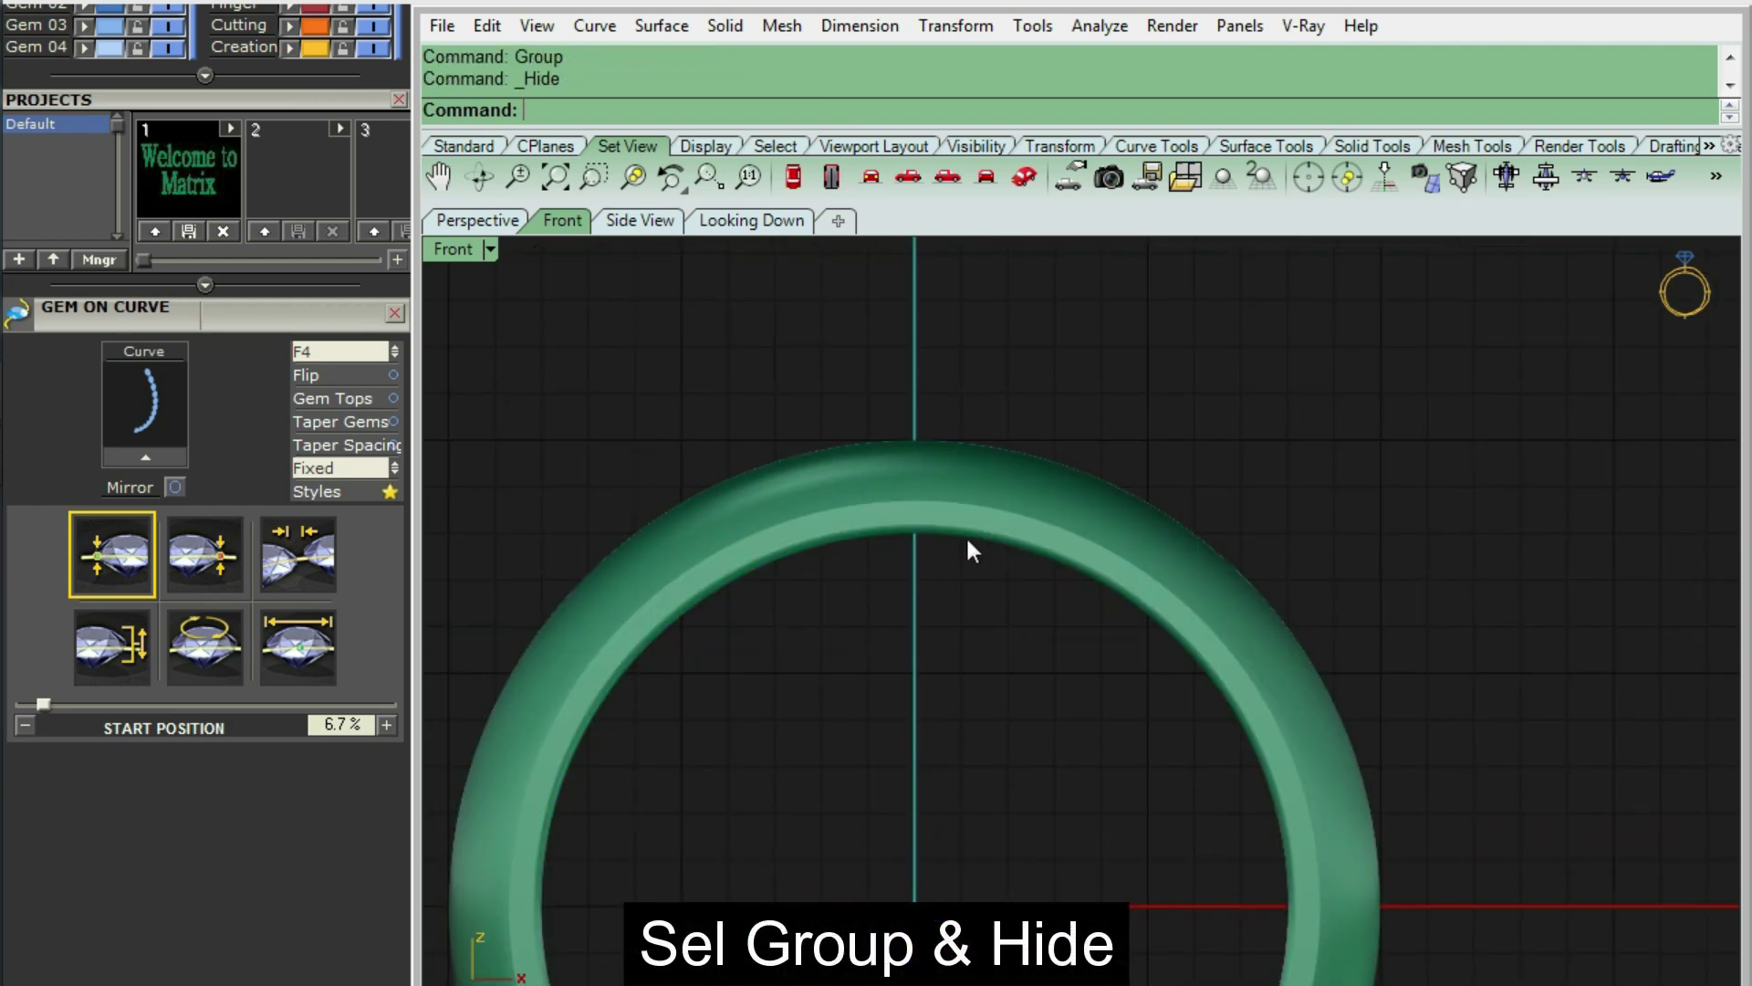
scroll(1025, 453, "down", 3)
- Draw a vertical line from the origin straight up above the ring
type("line")
key("Return")
type("0")
key("Return")
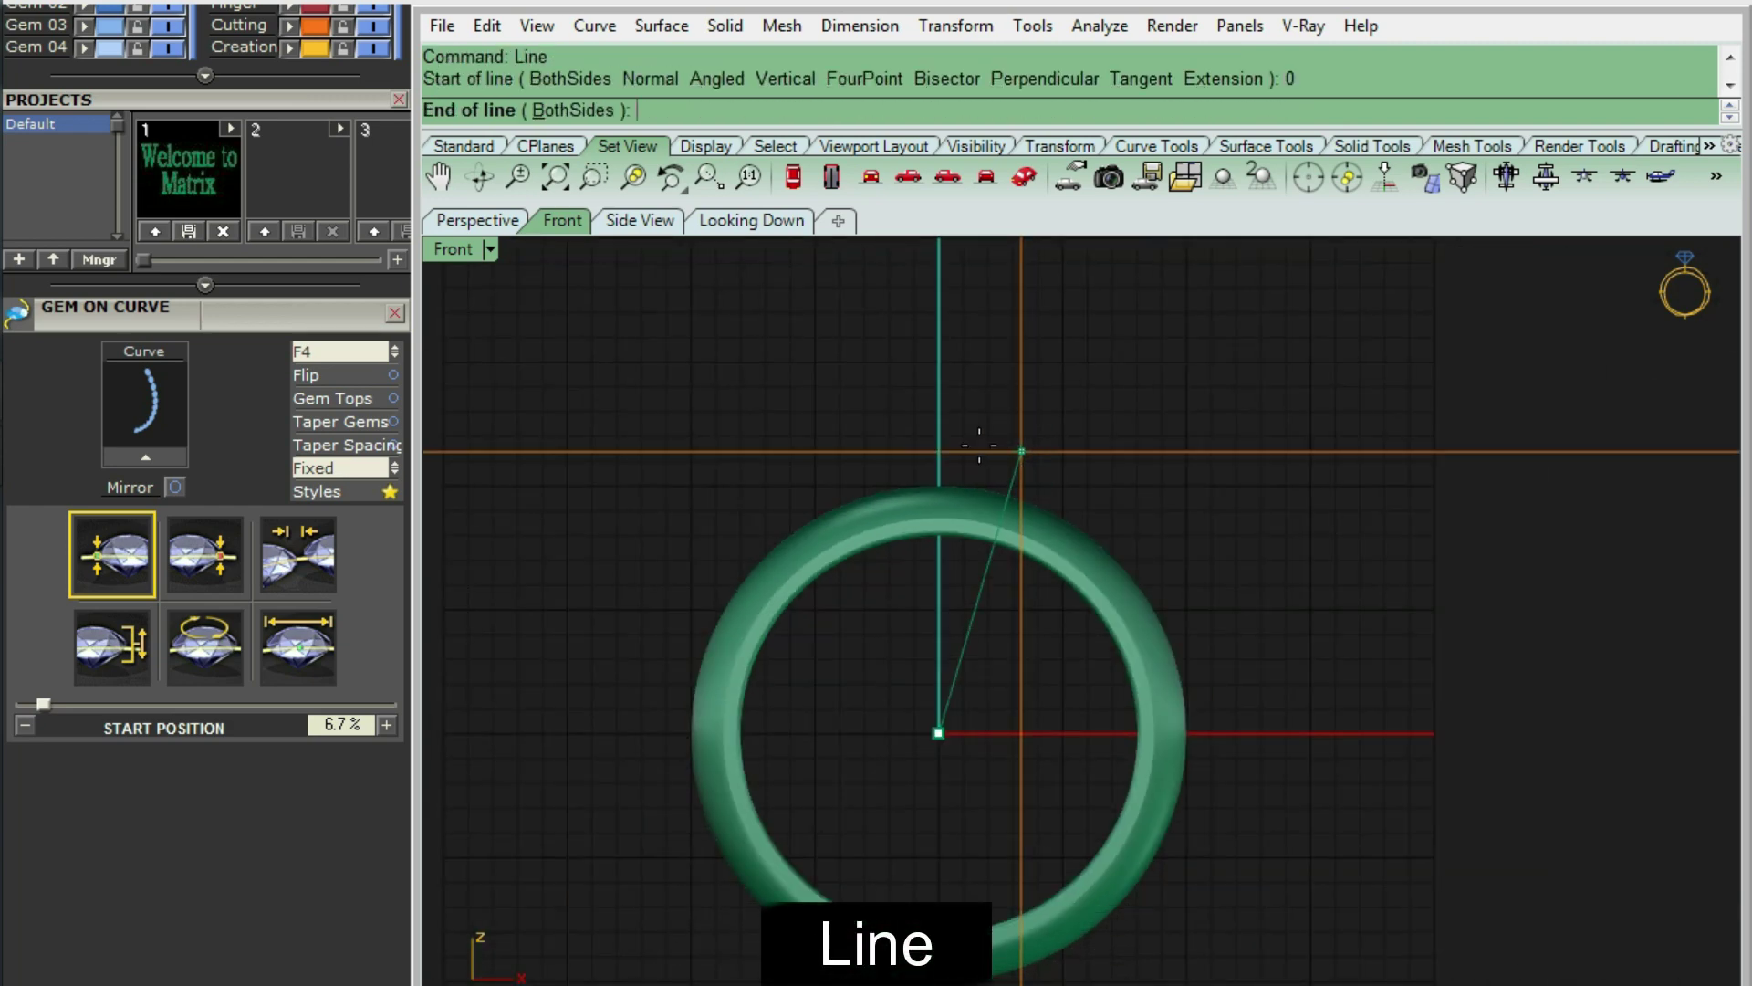
left_click(935, 441)
- Offset the vertical line 2.5 to the right
scroll(977, 469, "up", 2)
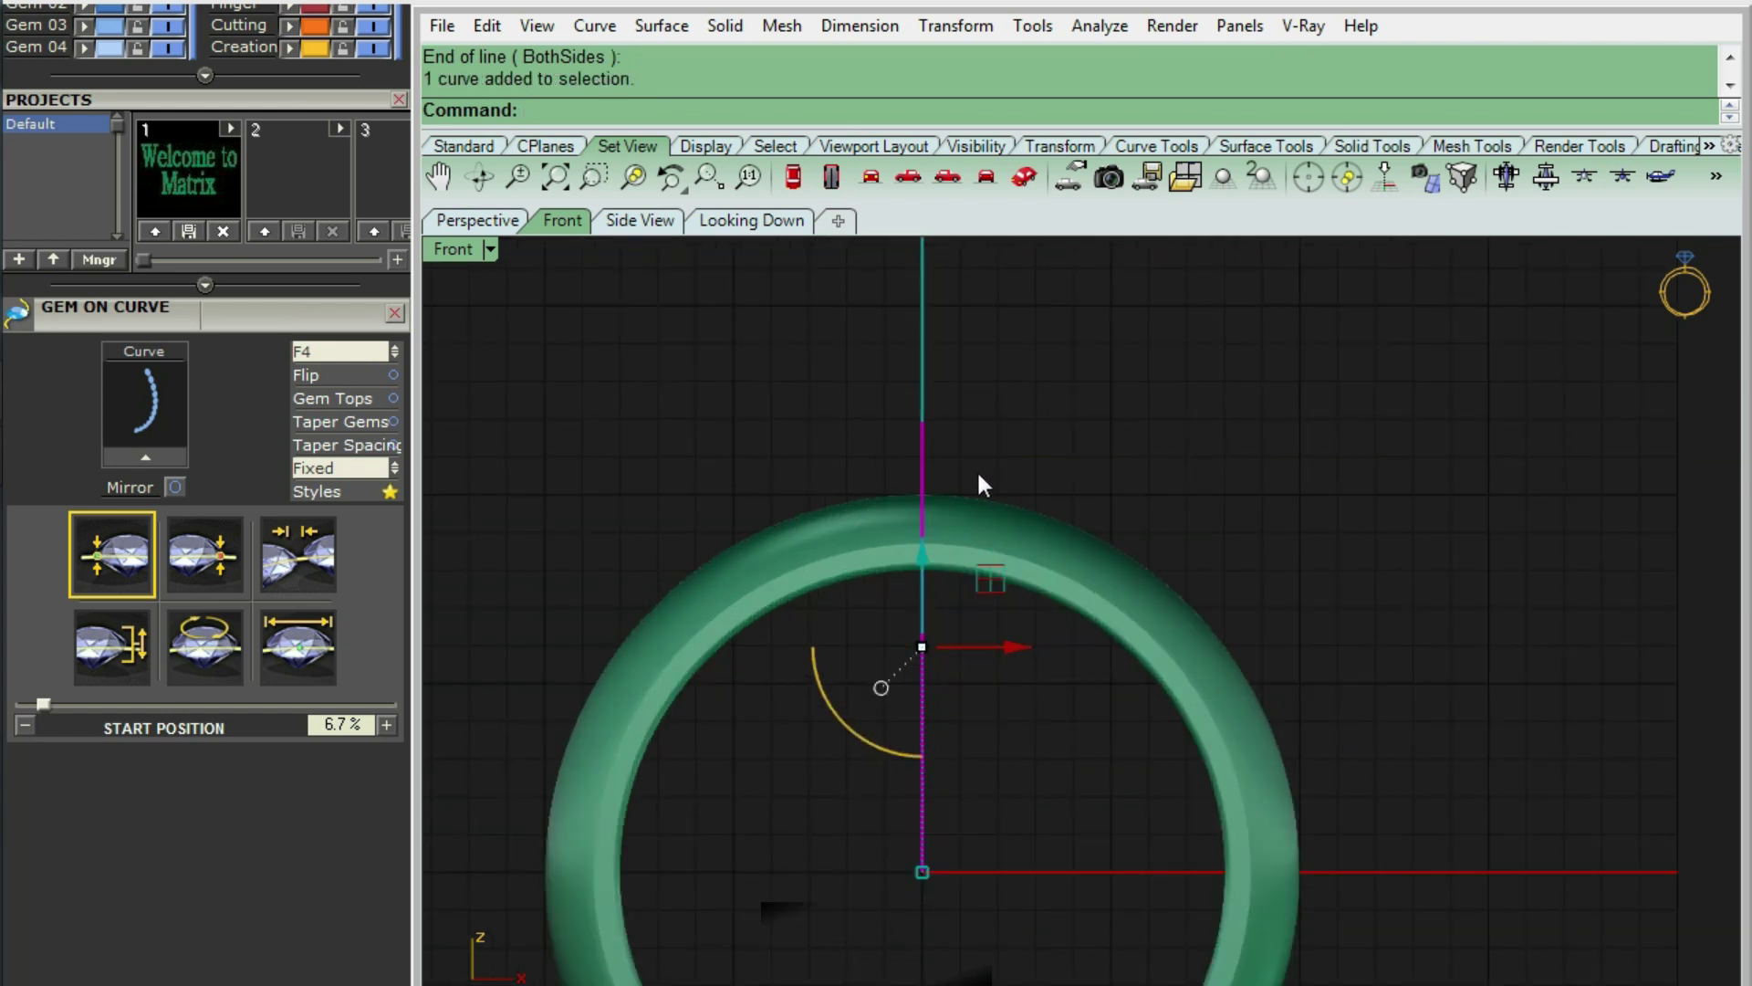
type("of")
key("Return")
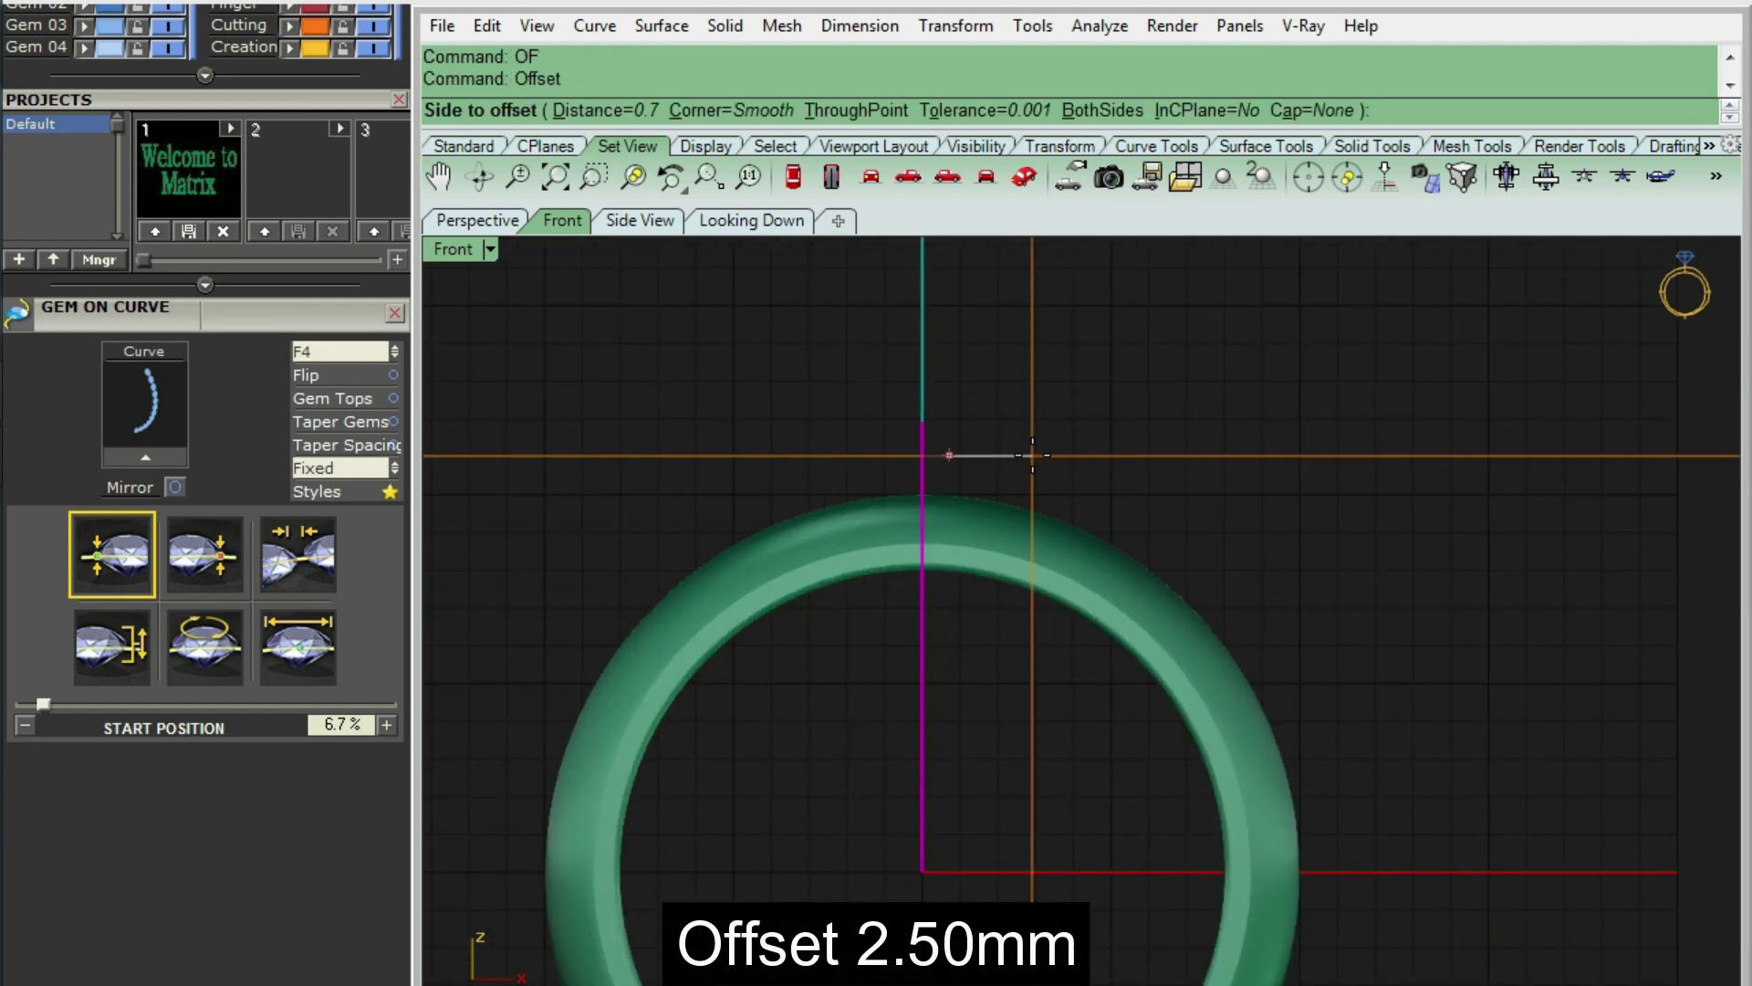
key("Return")
left_click(1043, 540)
- In wireframe, draw a BothSides line centred where the offset line meets the ring
key("ctrl+alt+w")
scroll(1045, 548, "up", 2)
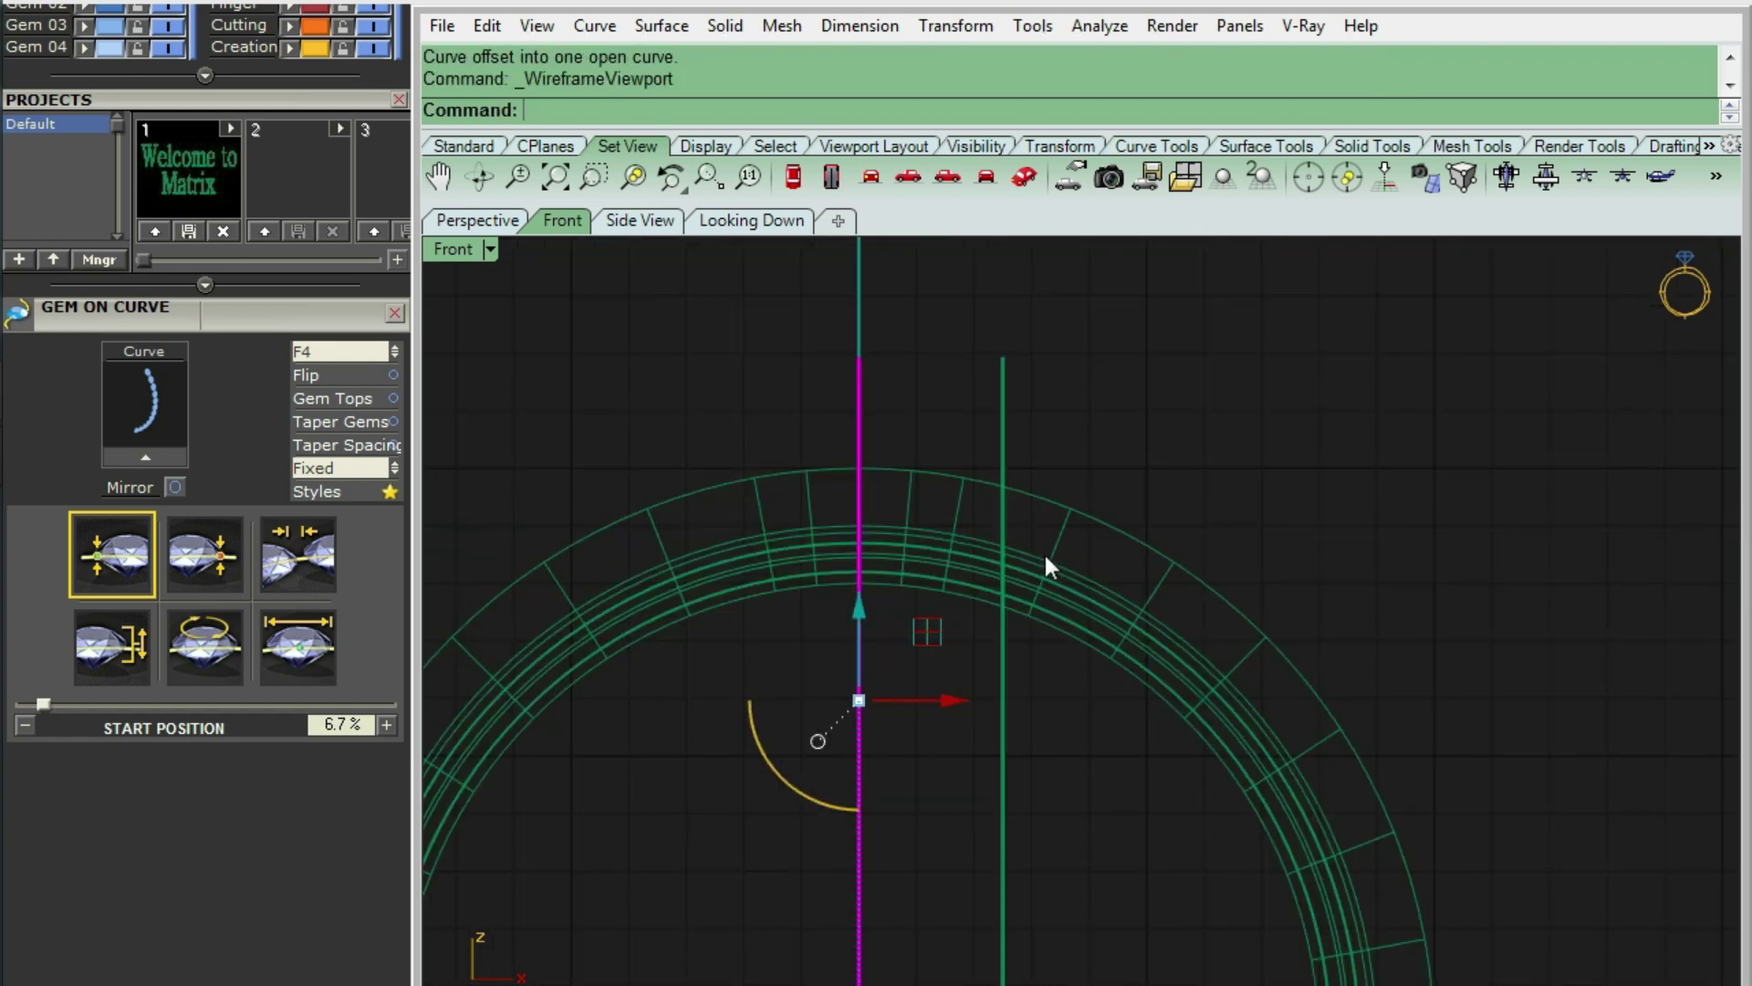
type("l")
key("Return")
type("b")
key("Return")
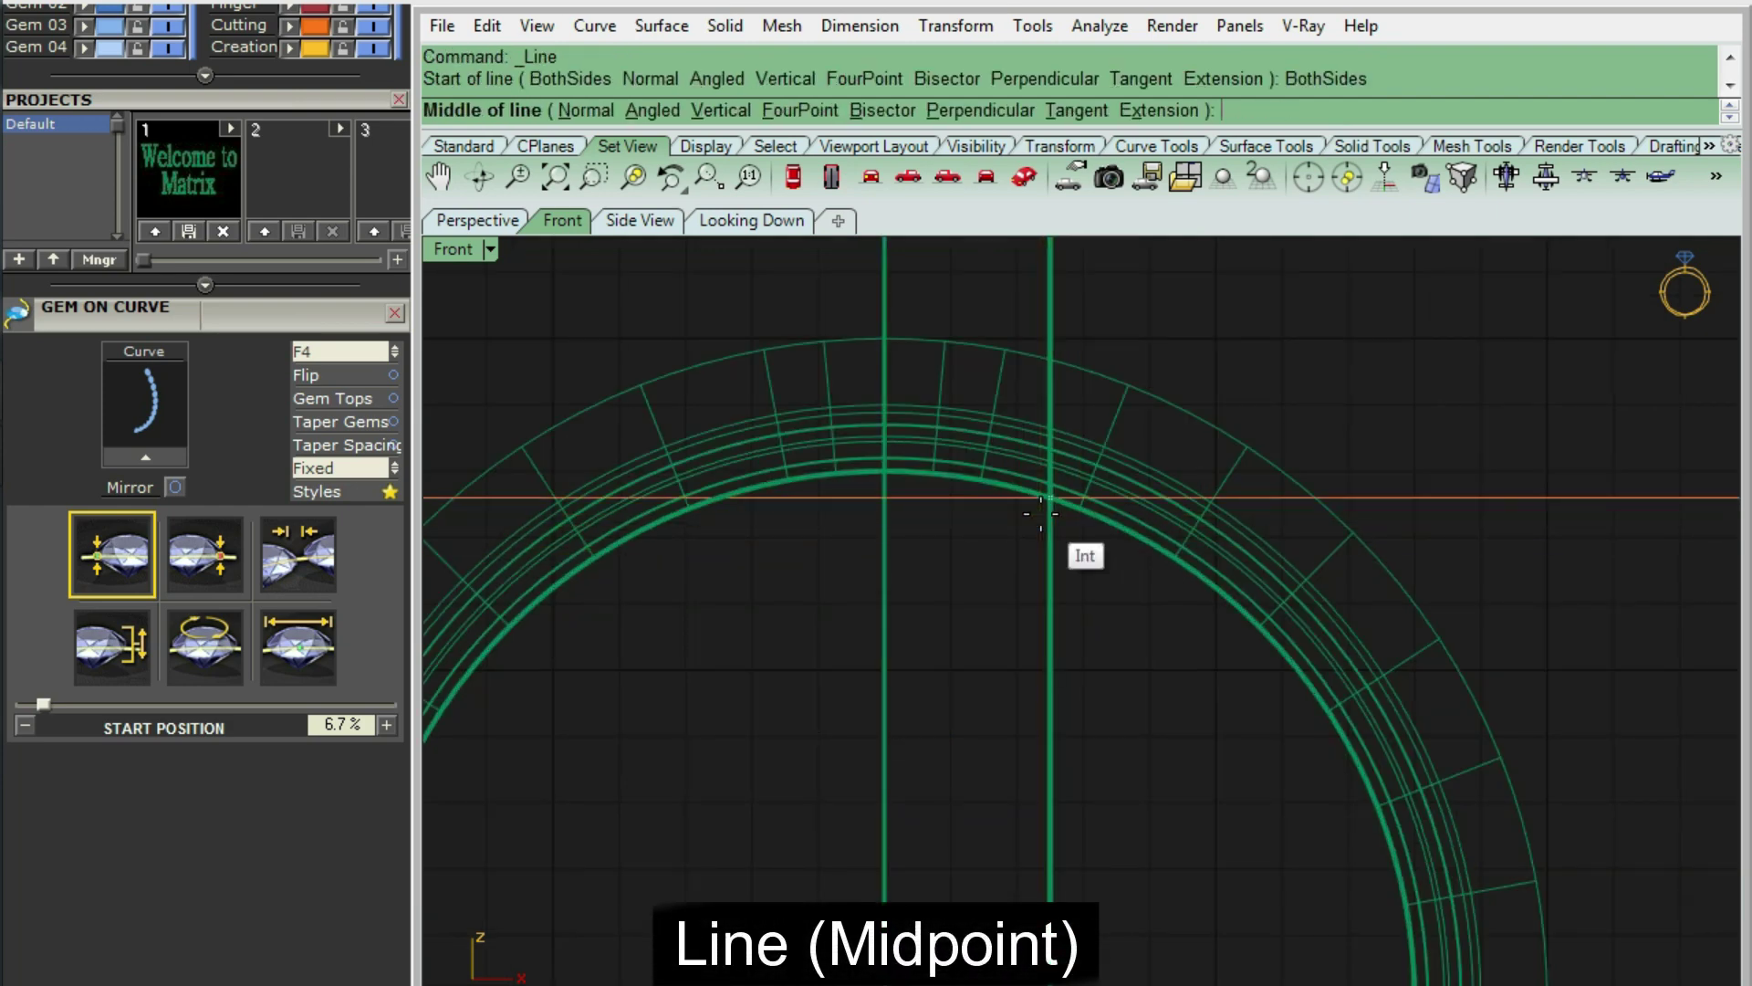
left_click(1037, 520)
type("0")
key("Return")
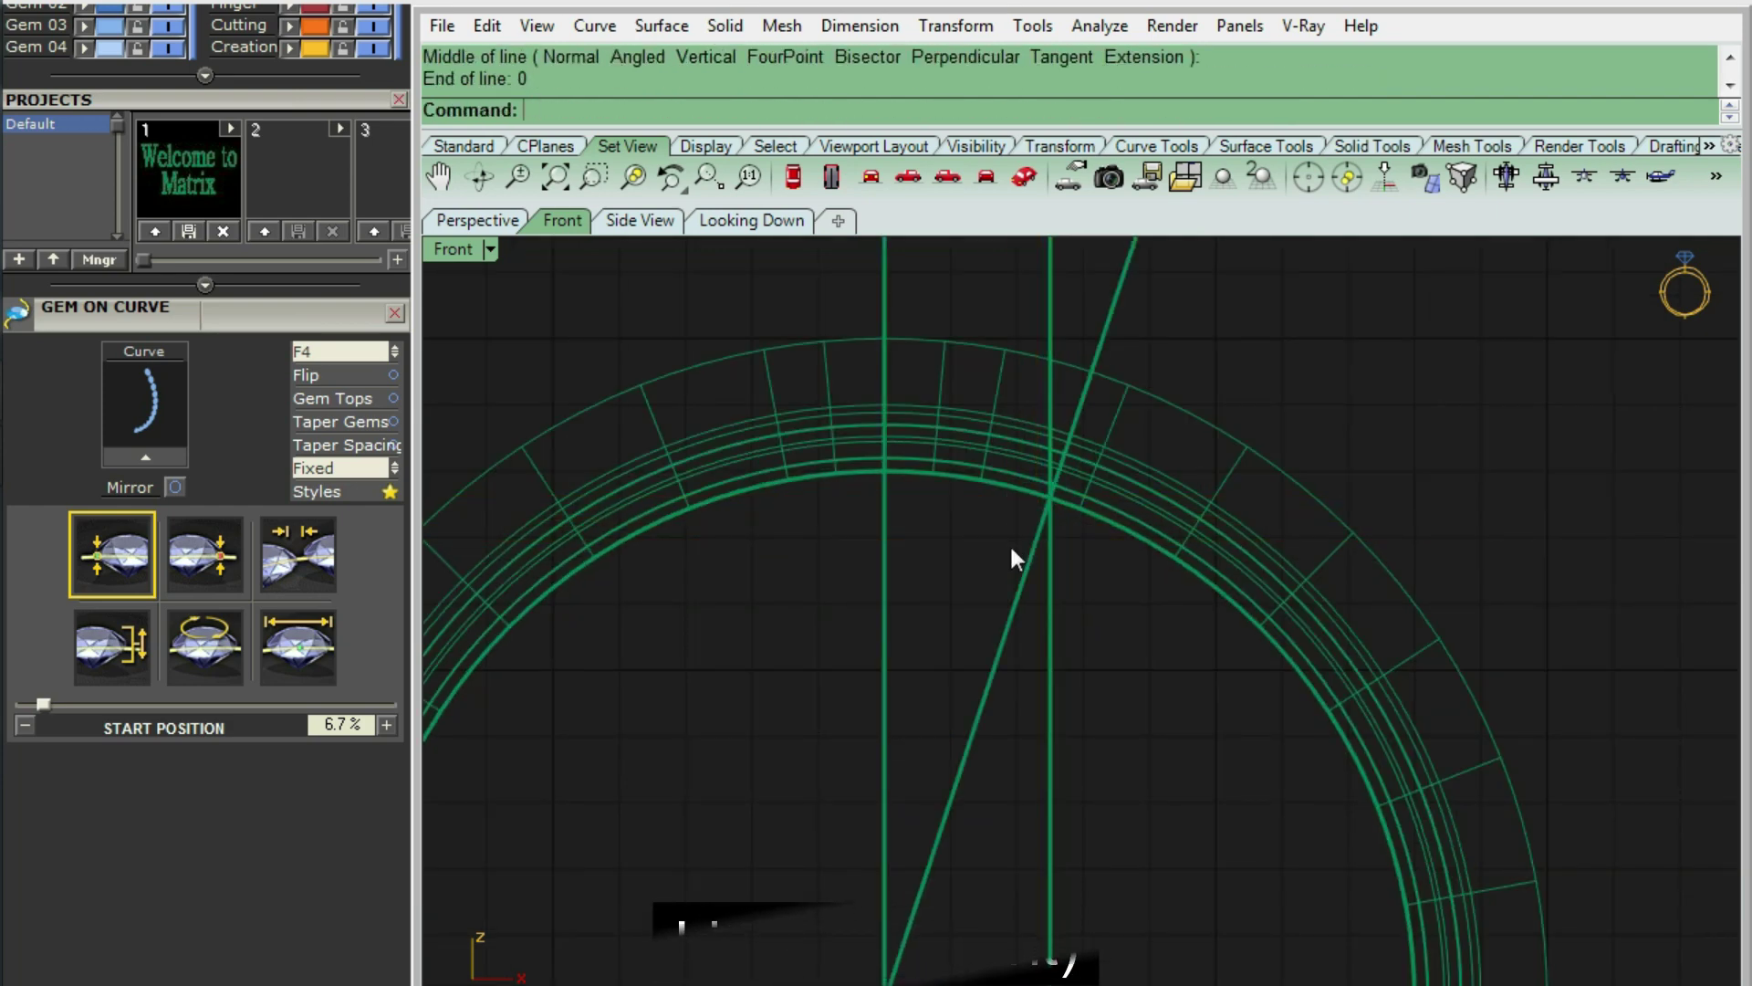
- Delete the vertical offset line and mirror the angled line into a V
scroll(1009, 544, "down", 5)
left_click(1032, 436)
key("Delete")
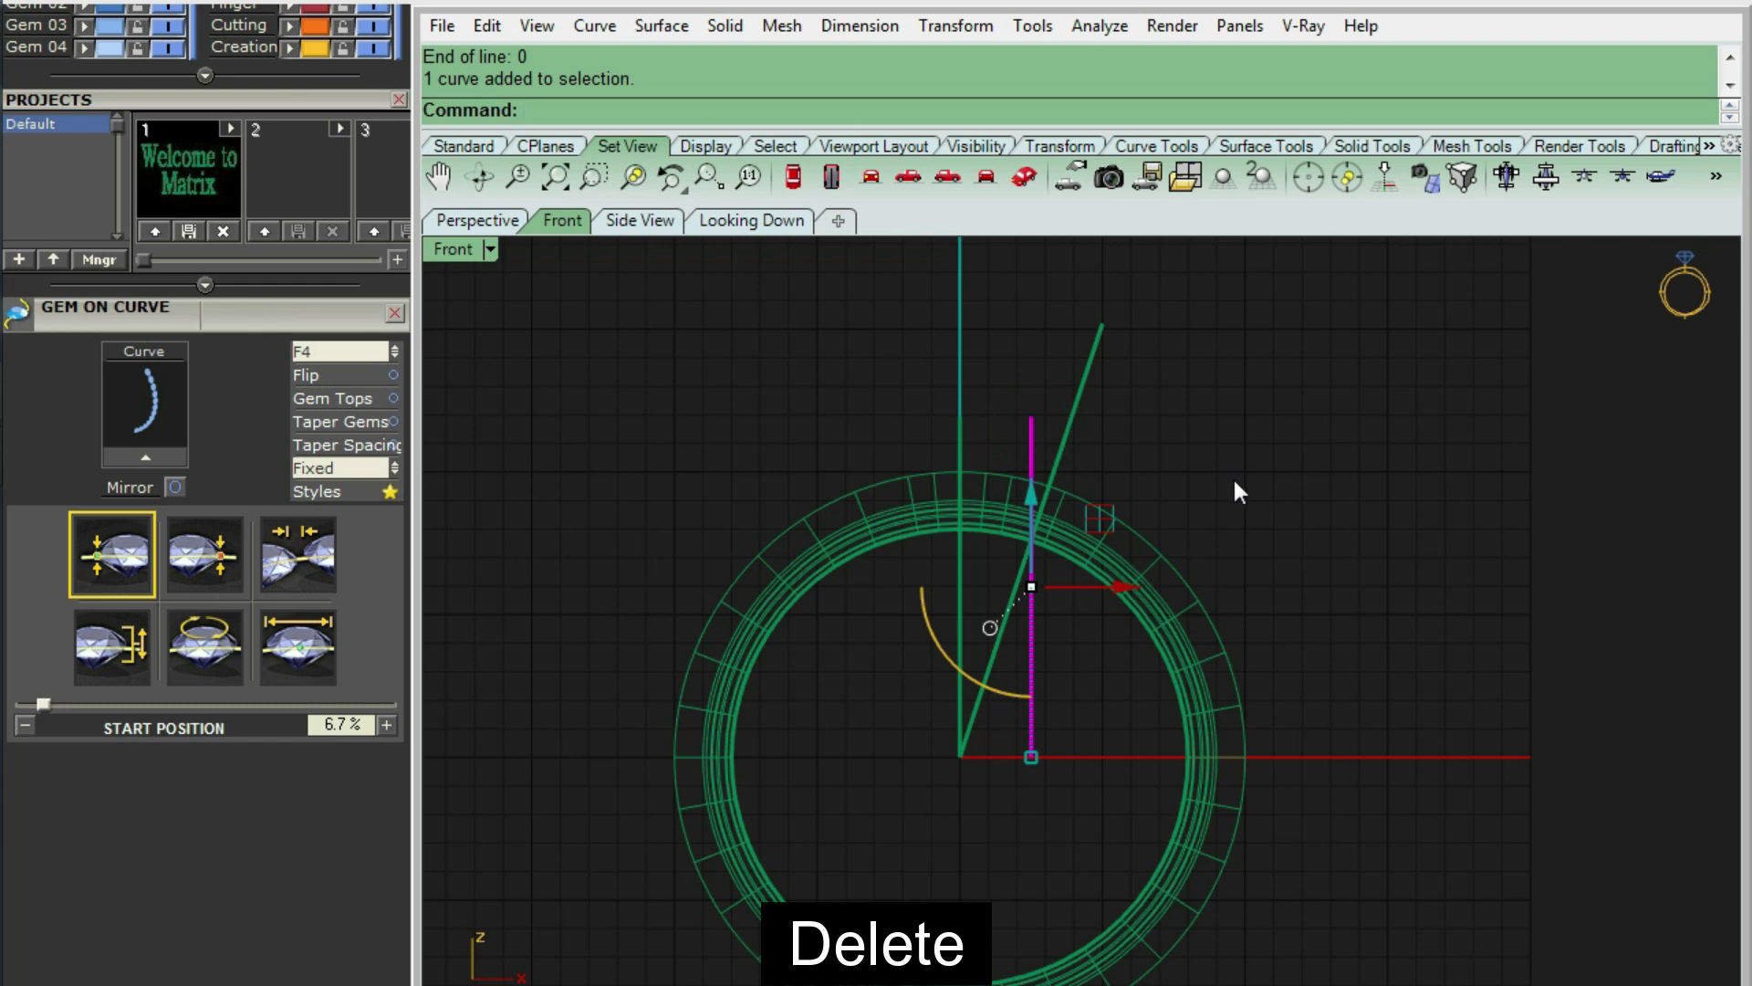
left_click(1066, 402)
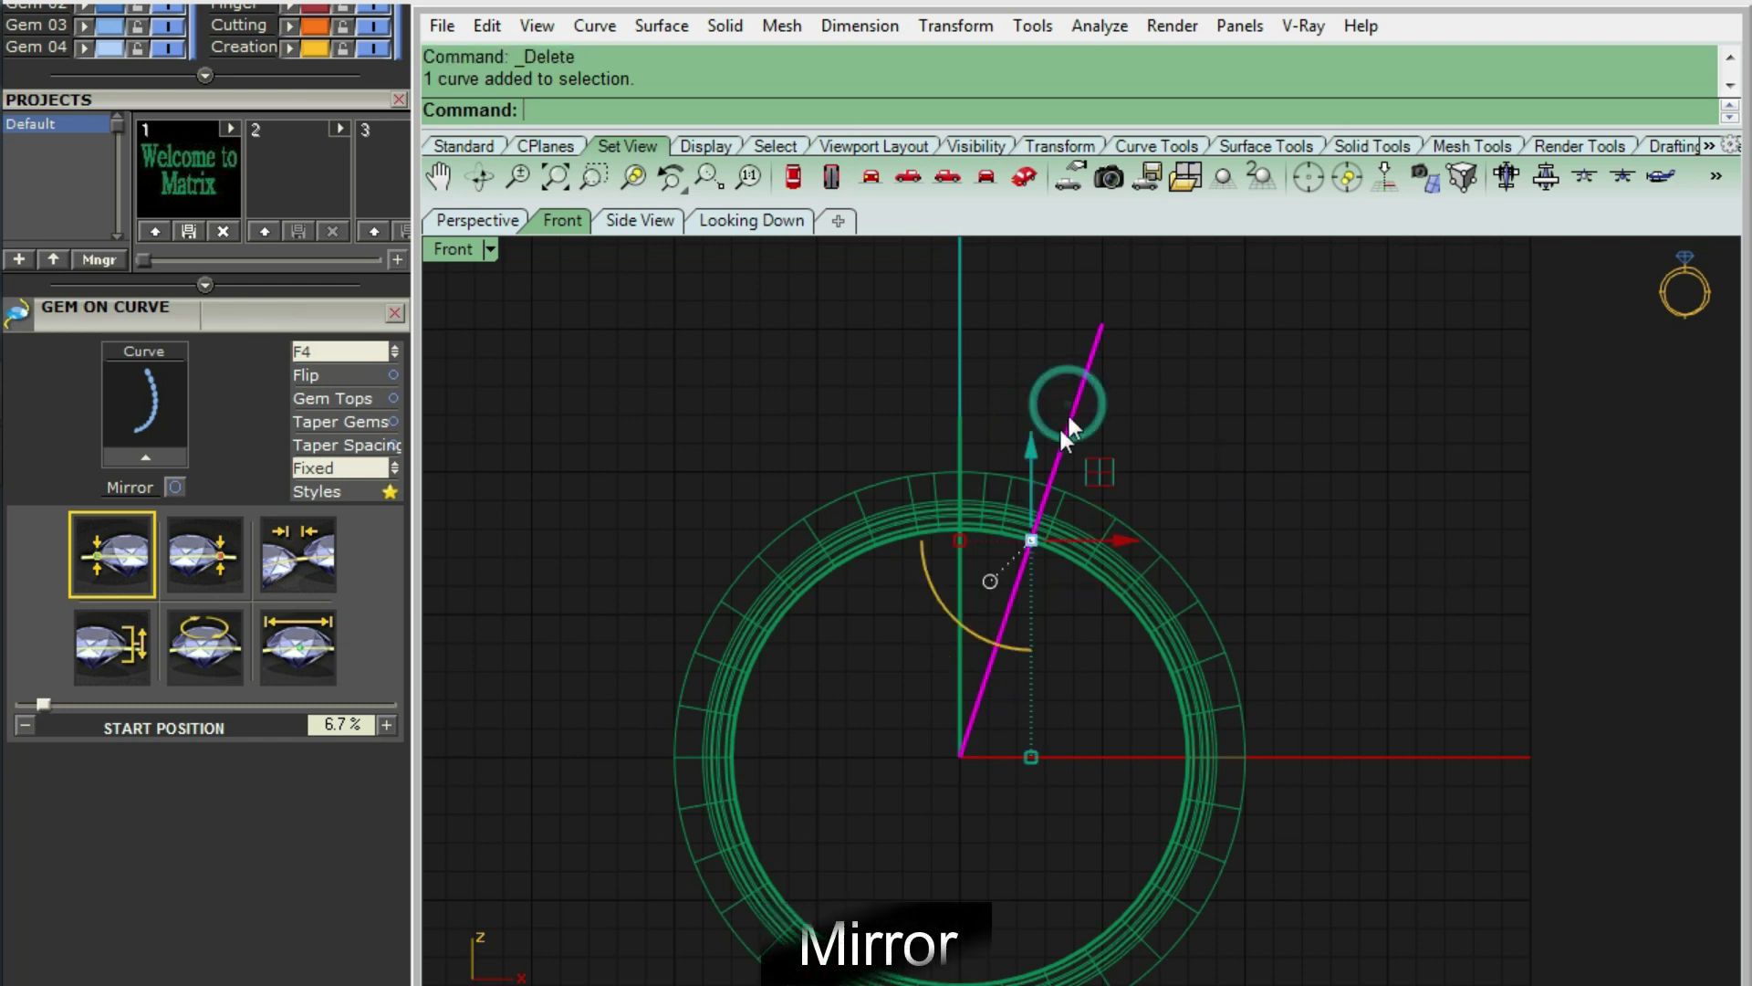
type("mirror")
key("Return")
key("Return")
left_click(1026, 573)
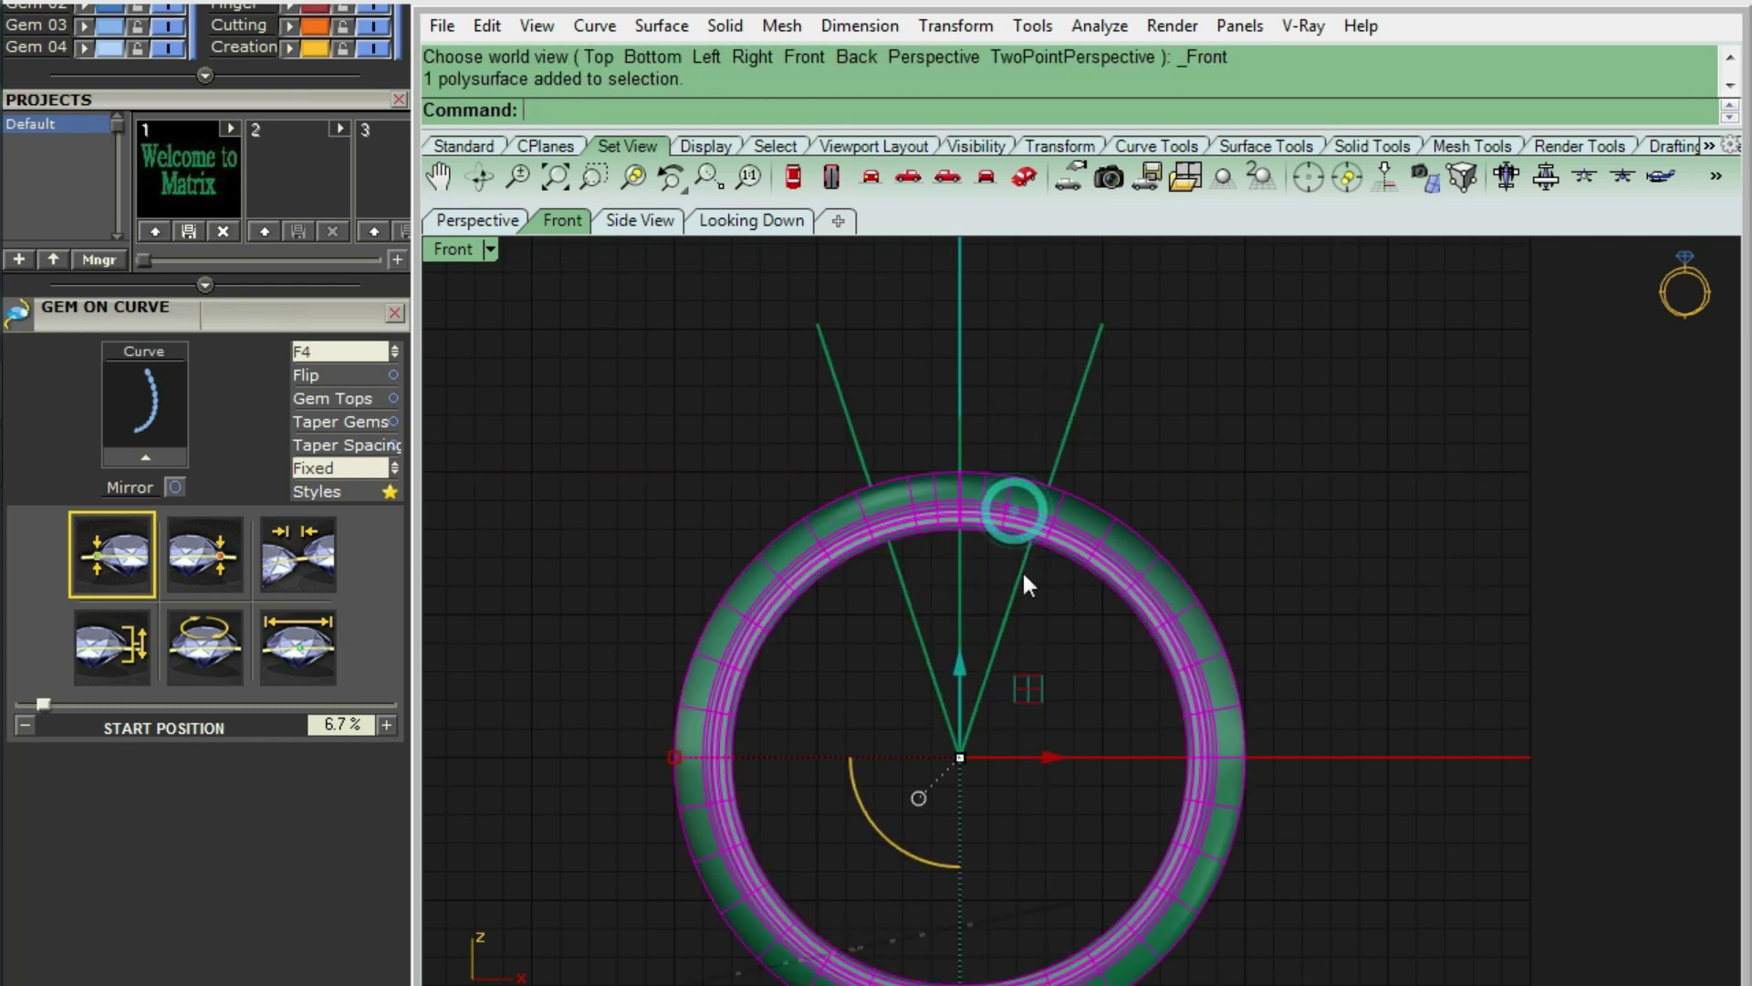
type("split")
- Split the ring with the V lines and delete the top piece between them
key("Return")
left_click(893, 666)
key("Return")
left_click(993, 506)
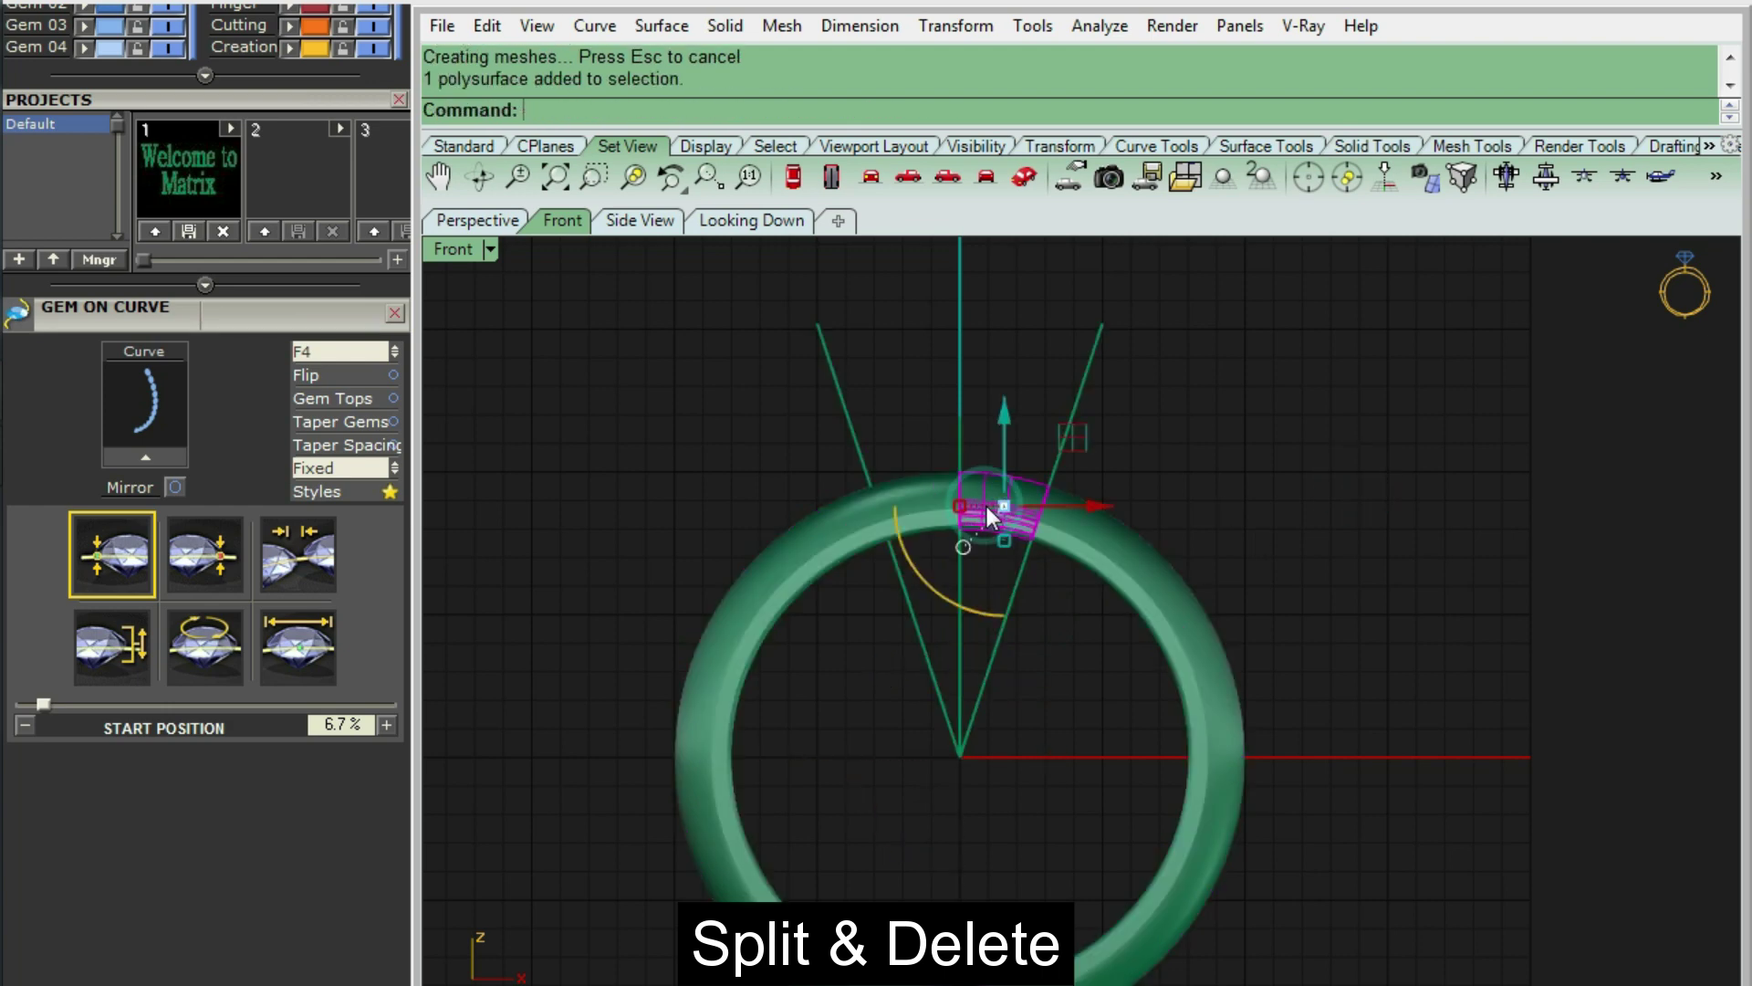
key("Delete")
- Group the three V construction lines
scroll(929, 507, "up", 2)
scroll(916, 506, "down", 2)
scroll(982, 650, "up", 2)
left_click_drag(982, 649, 800, 730)
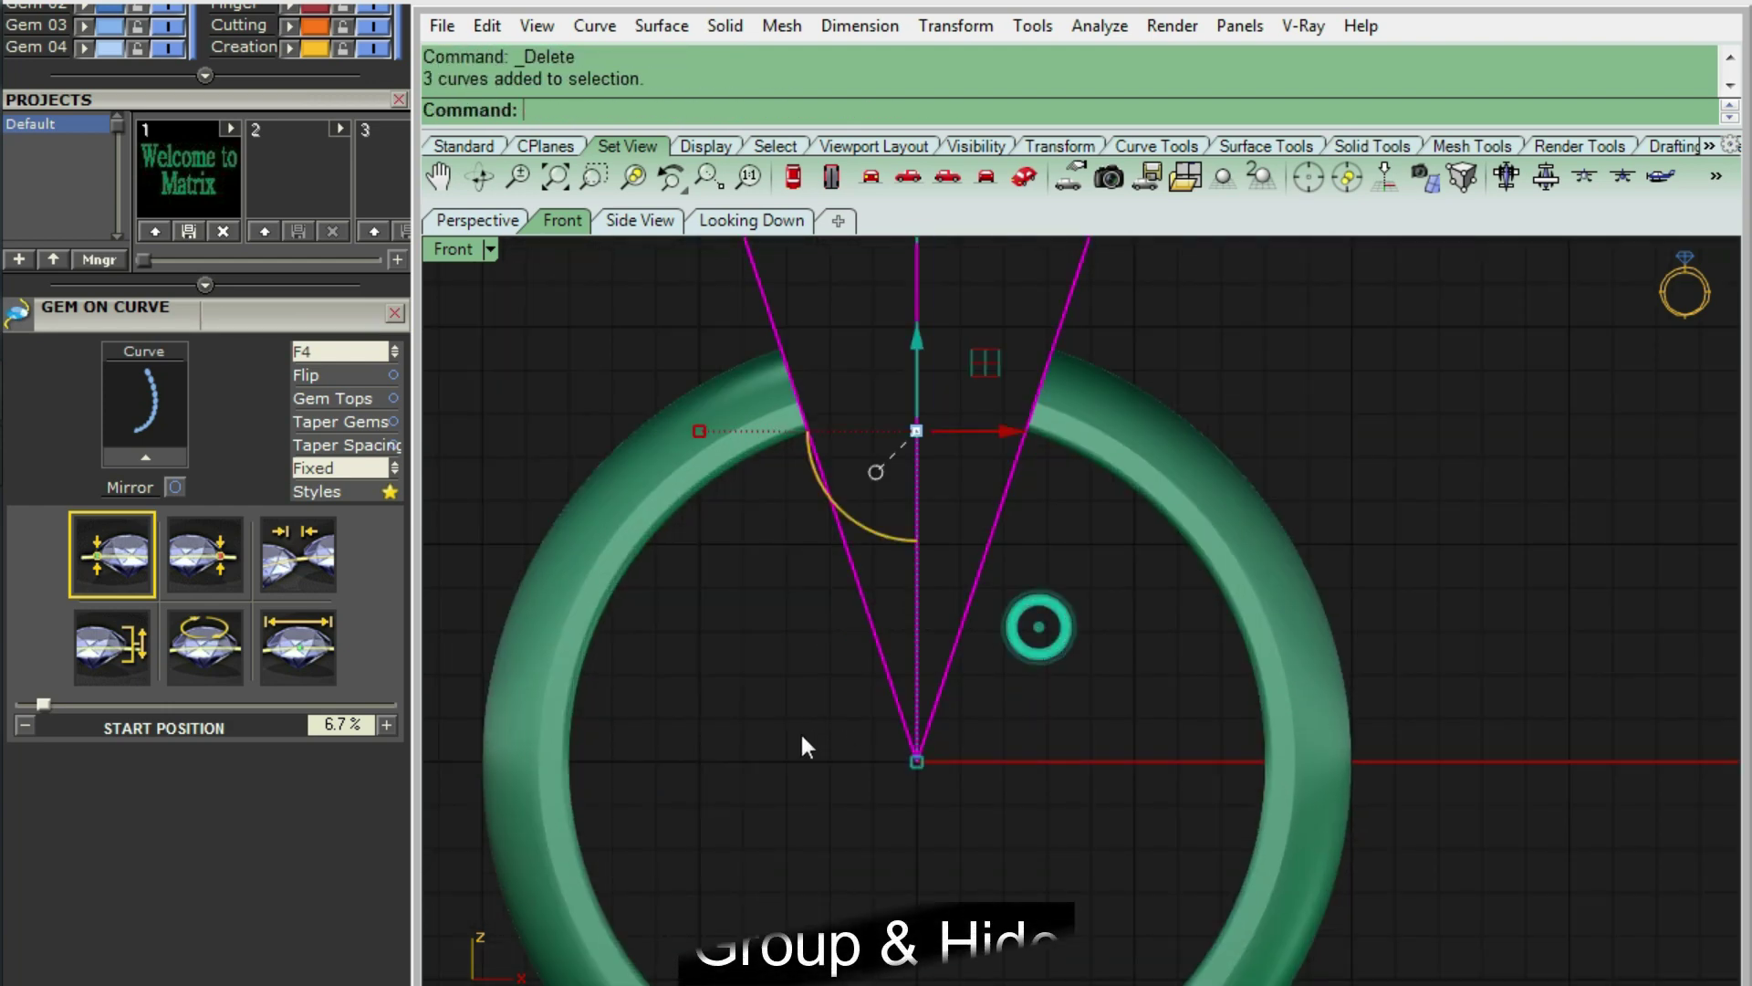
type("group")
key("Return")
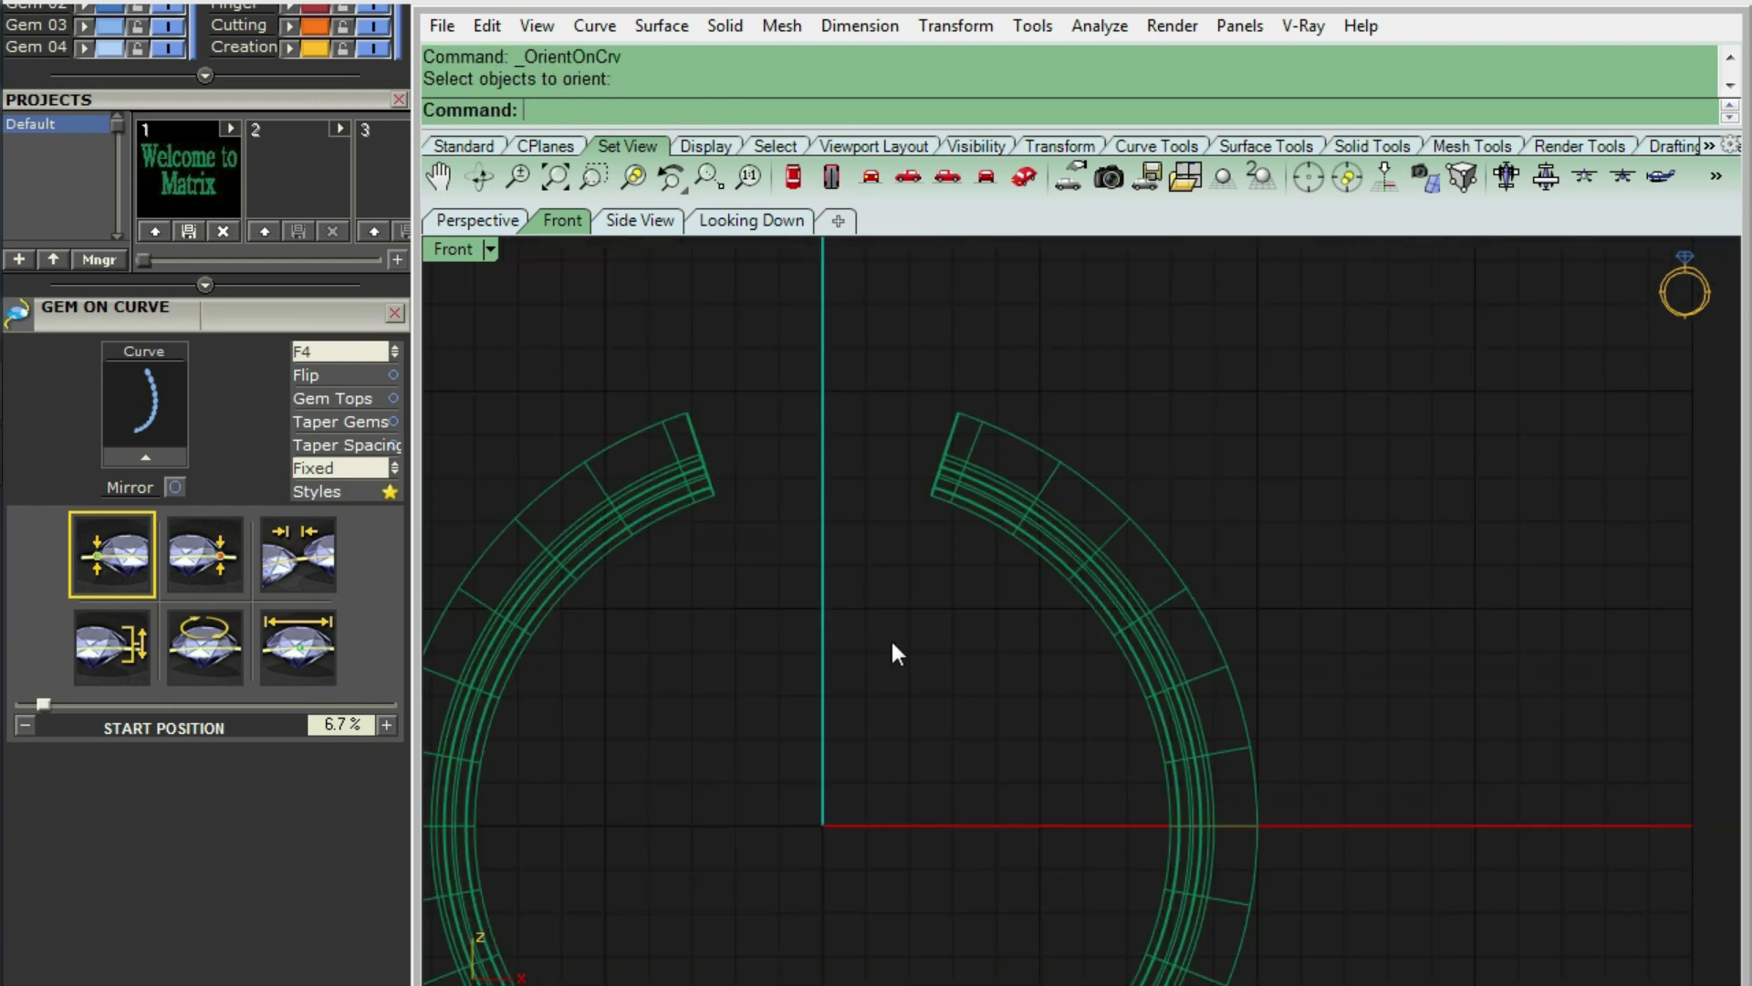
- Draw a 0.7 diameter circle
type("ircle")
key("Return")
left_click(889, 639)
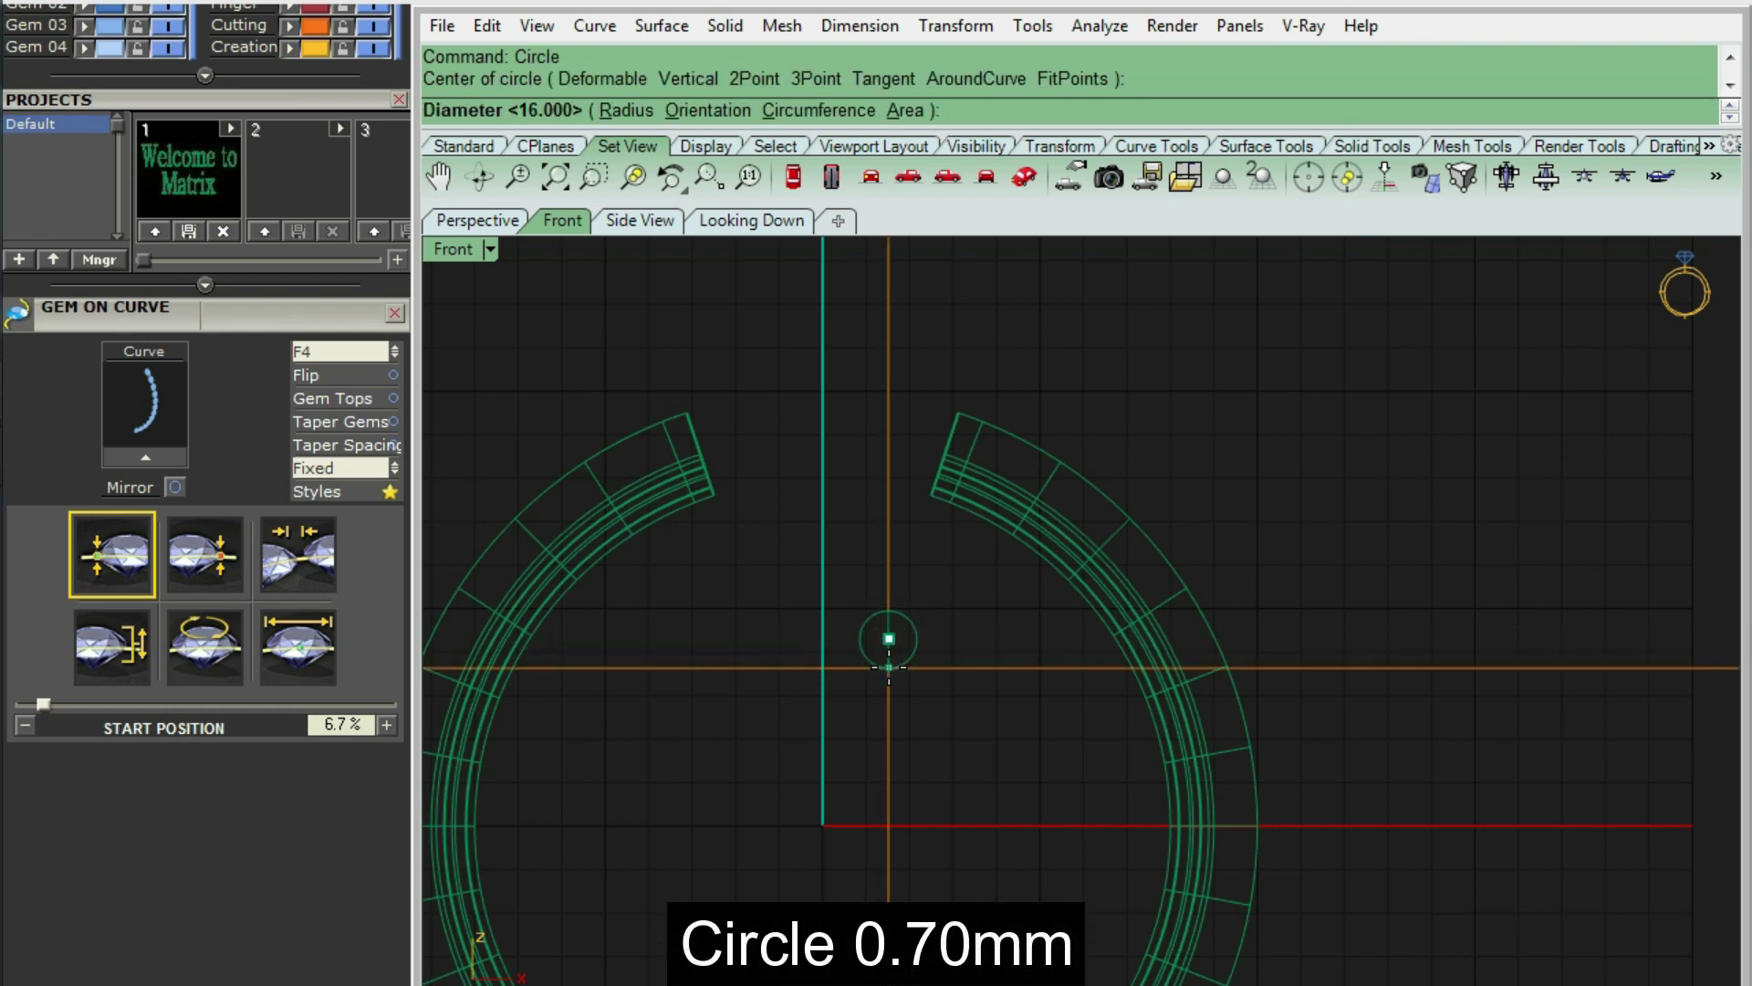
key("Return")
left_click(889, 667)
- Offset the circle 0.7 outward and group the two concentric circles
scroll(924, 654, "up", 3)
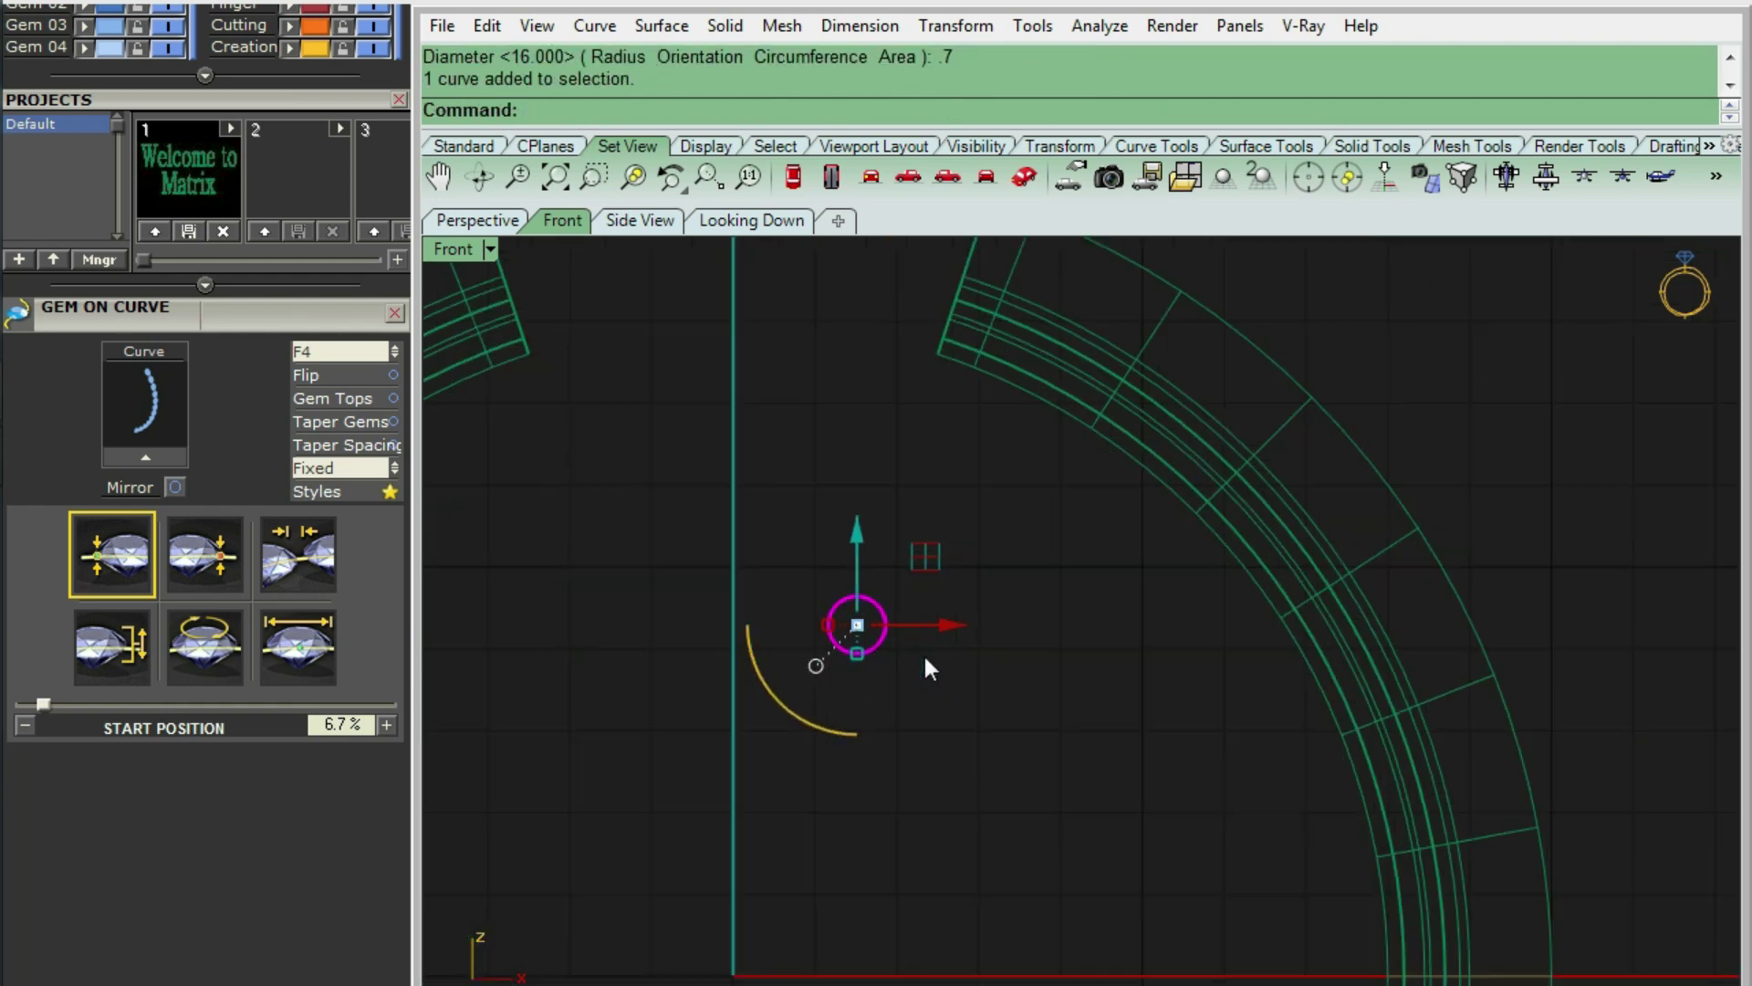
scroll(923, 653, "up", 1)
type("OF")
key("Return")
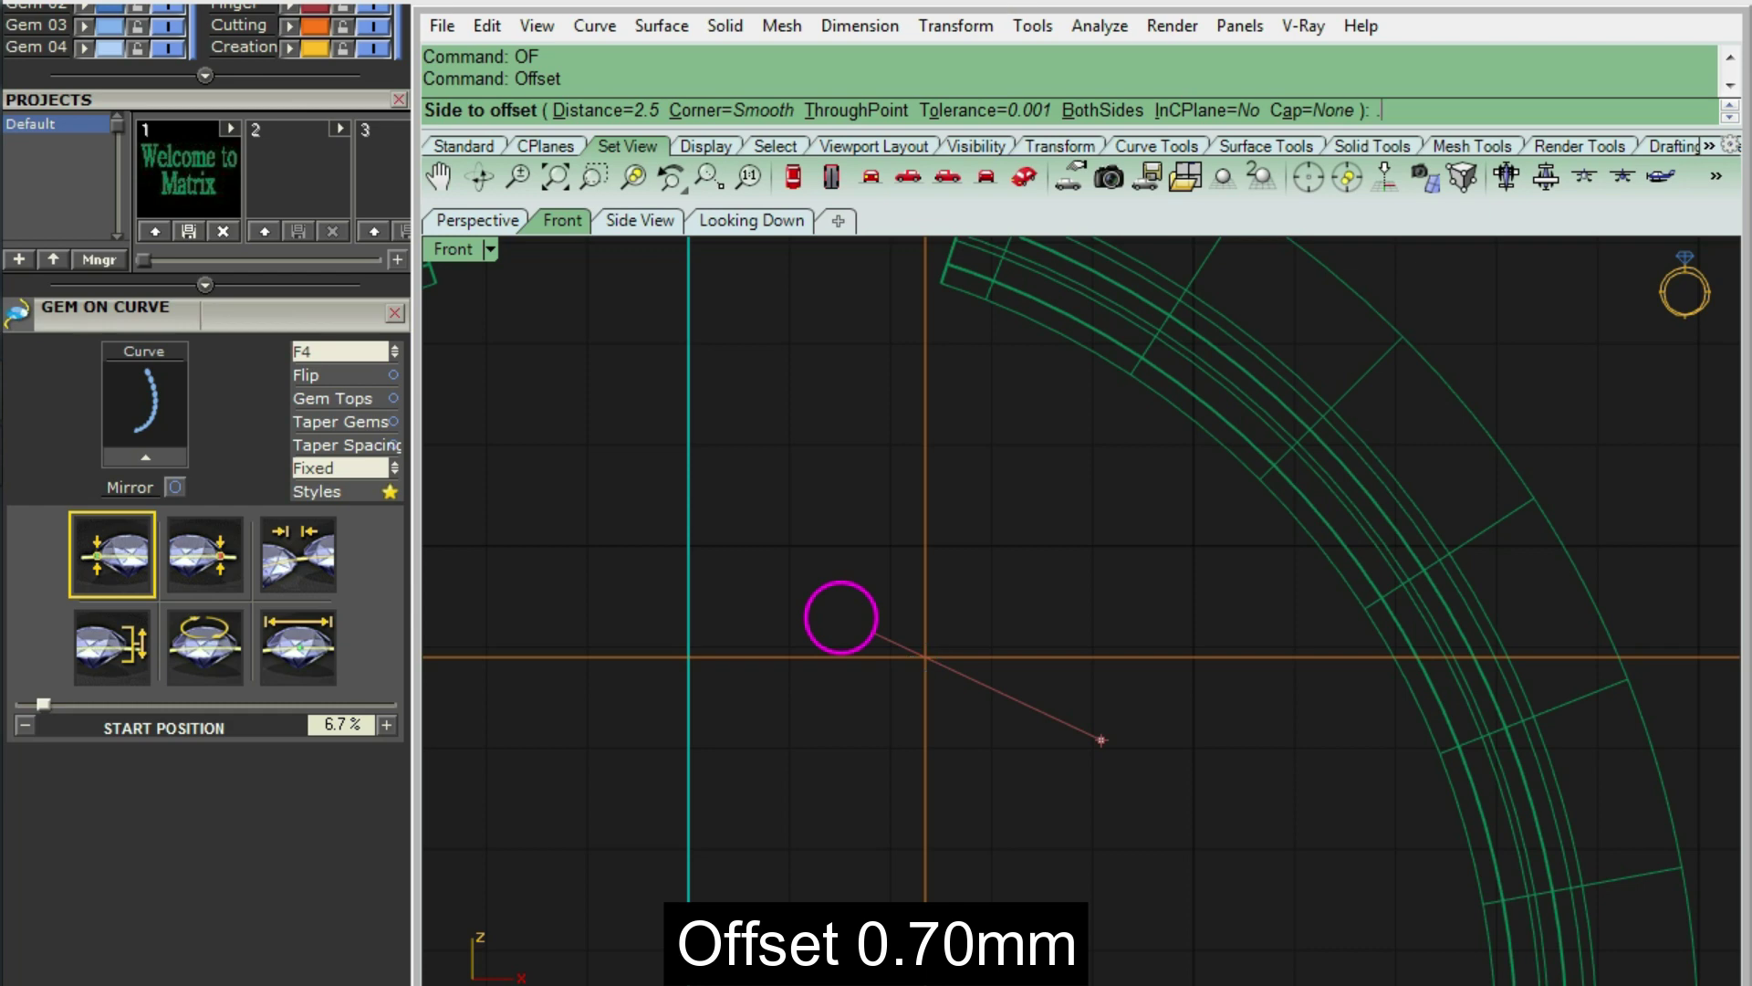
type("0.7")
key("Return")
left_click(928, 657)
scroll(1020, 516, "down", 3)
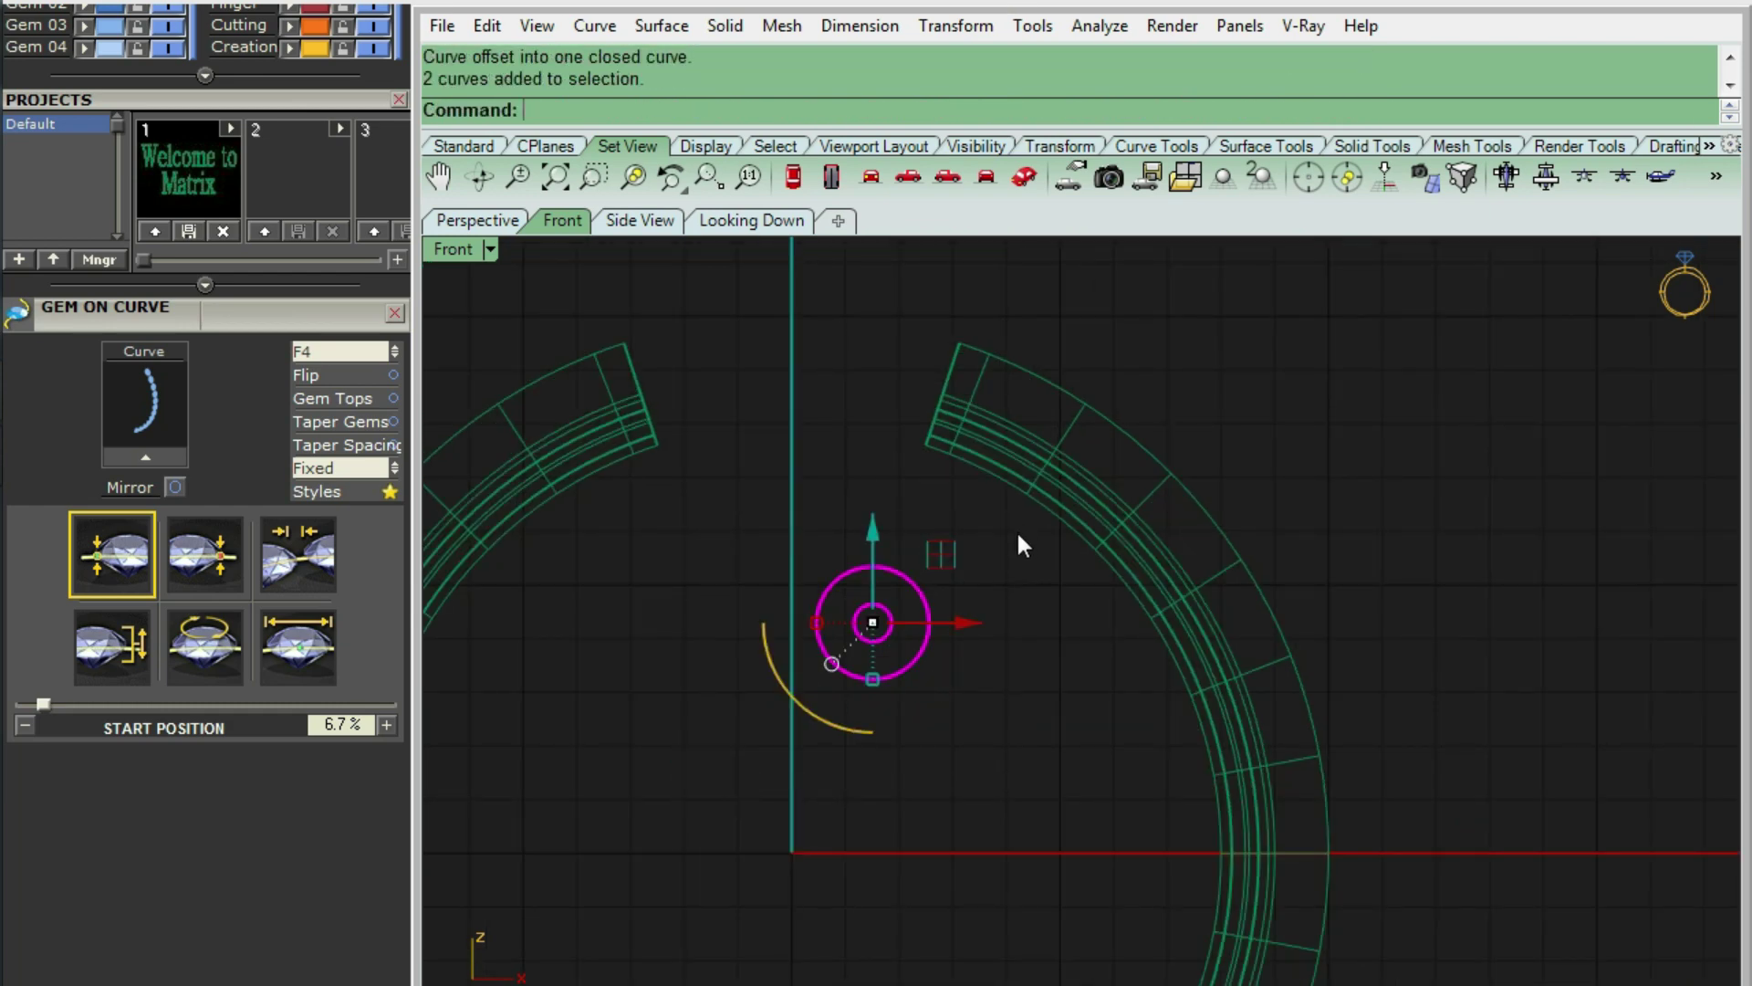
type("Group")
key("Return")
- Move the grouped circles from their centre onto the upper shank end
scroll(983, 585, "up", 1)
right_click_drag(977, 618, 896, 702)
type("M")
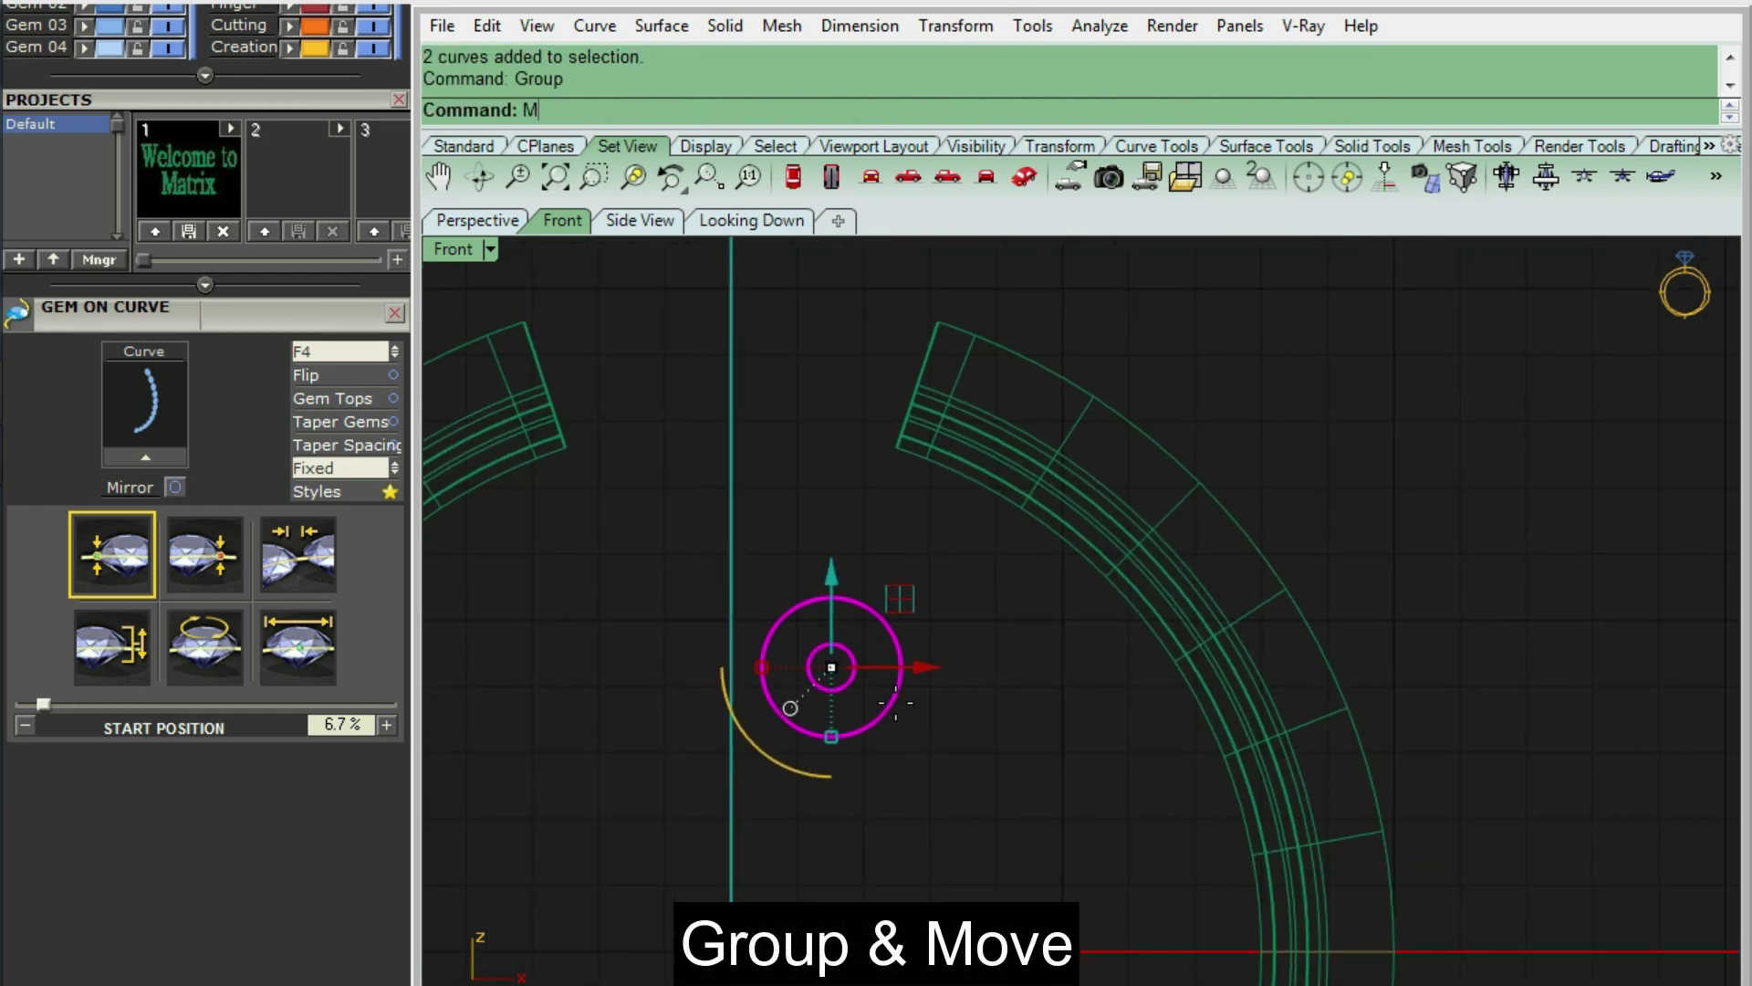
key("Return")
left_click(880, 716)
scroll(935, 629, "up", 2)
scroll(974, 594, "up", 1)
scroll(972, 548, "up", 2)
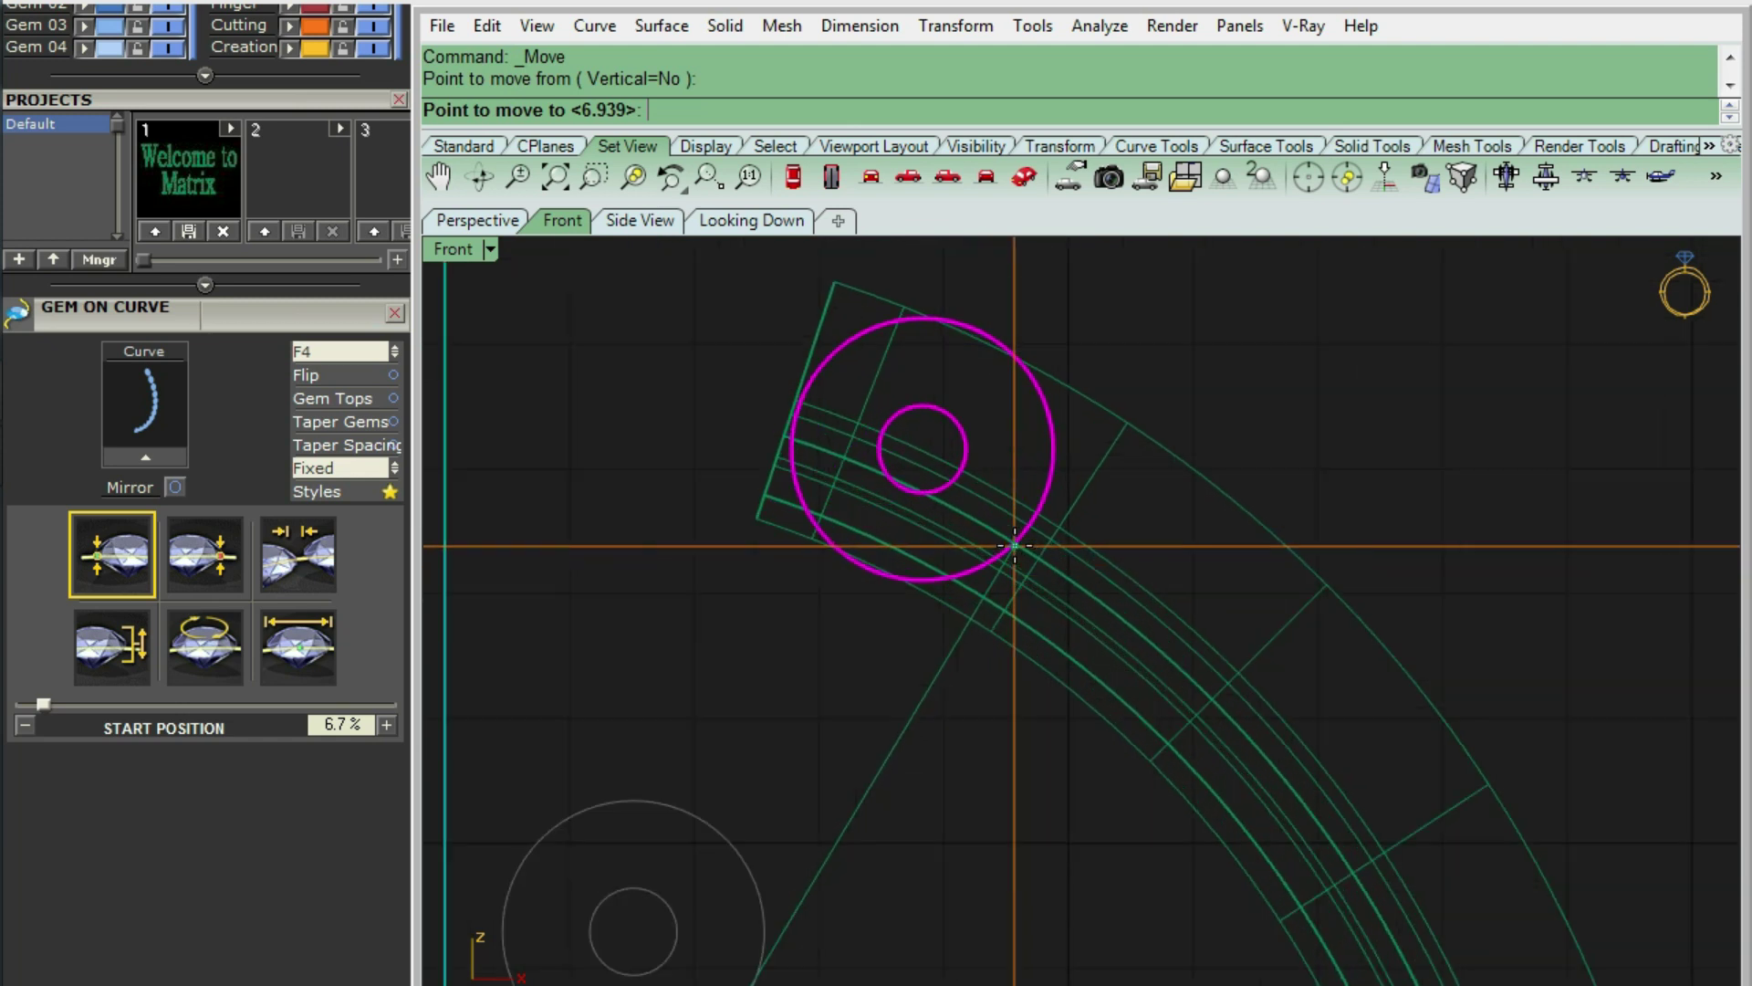
scroll(1015, 545, "up", 2)
scroll(1009, 593, "up", 1)
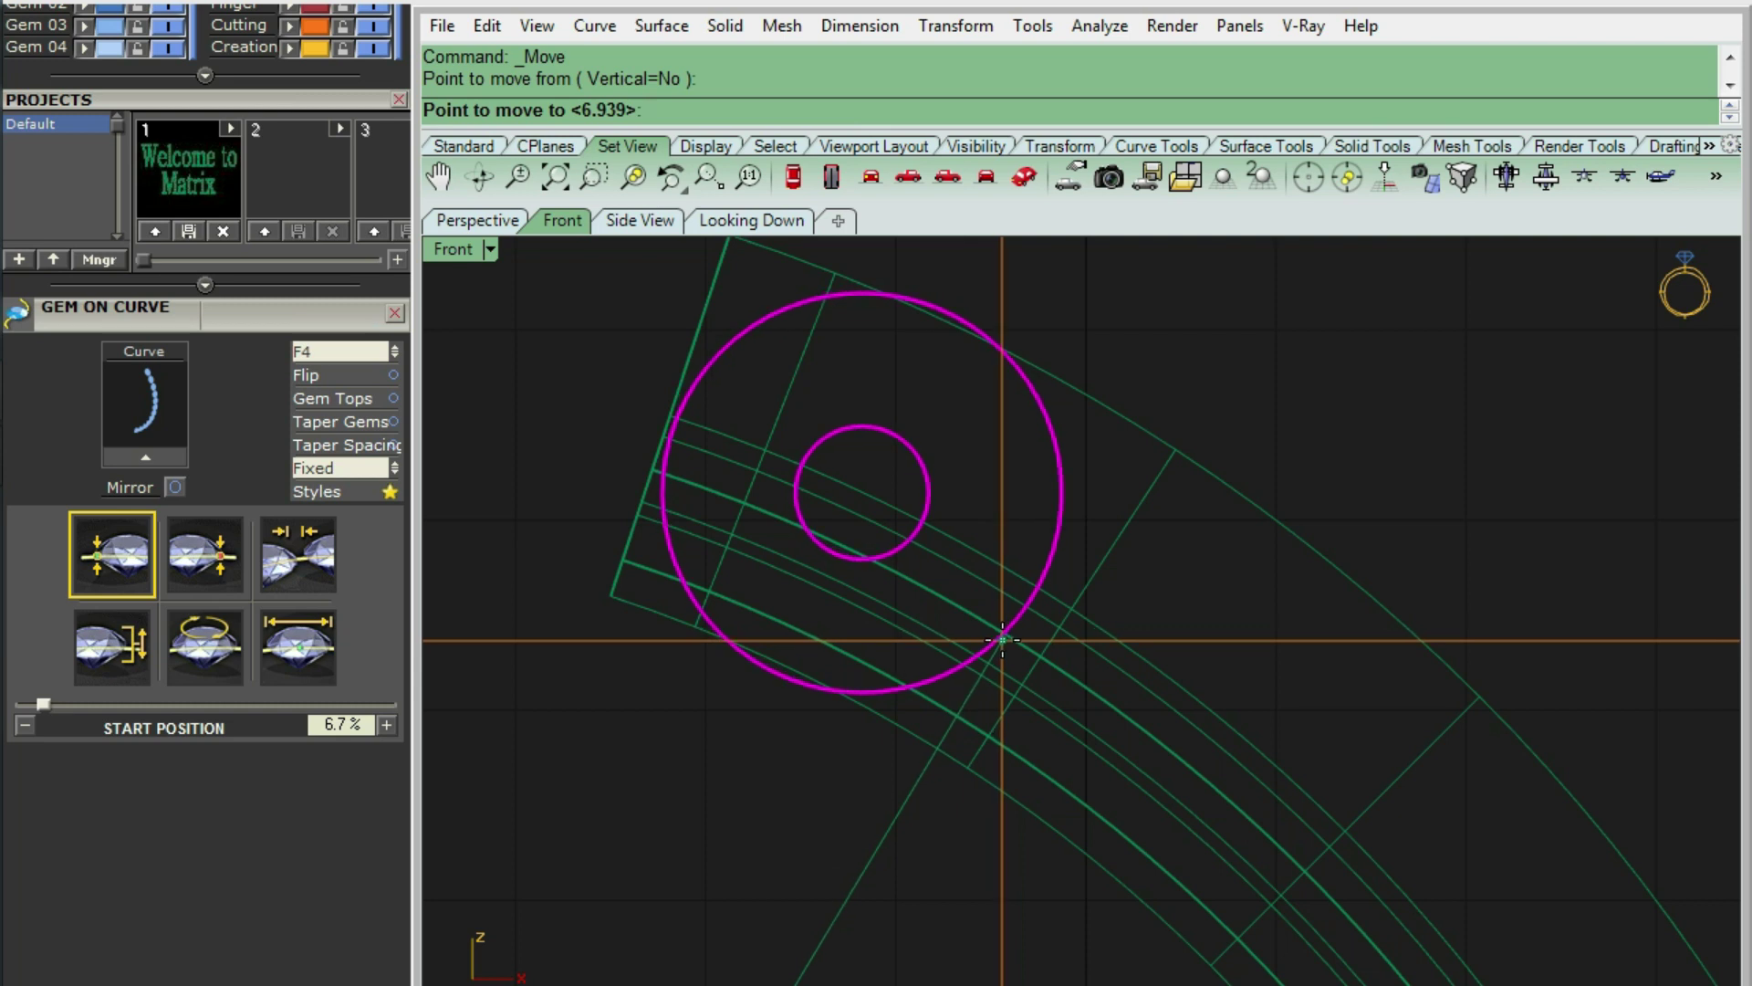
left_click(1002, 639)
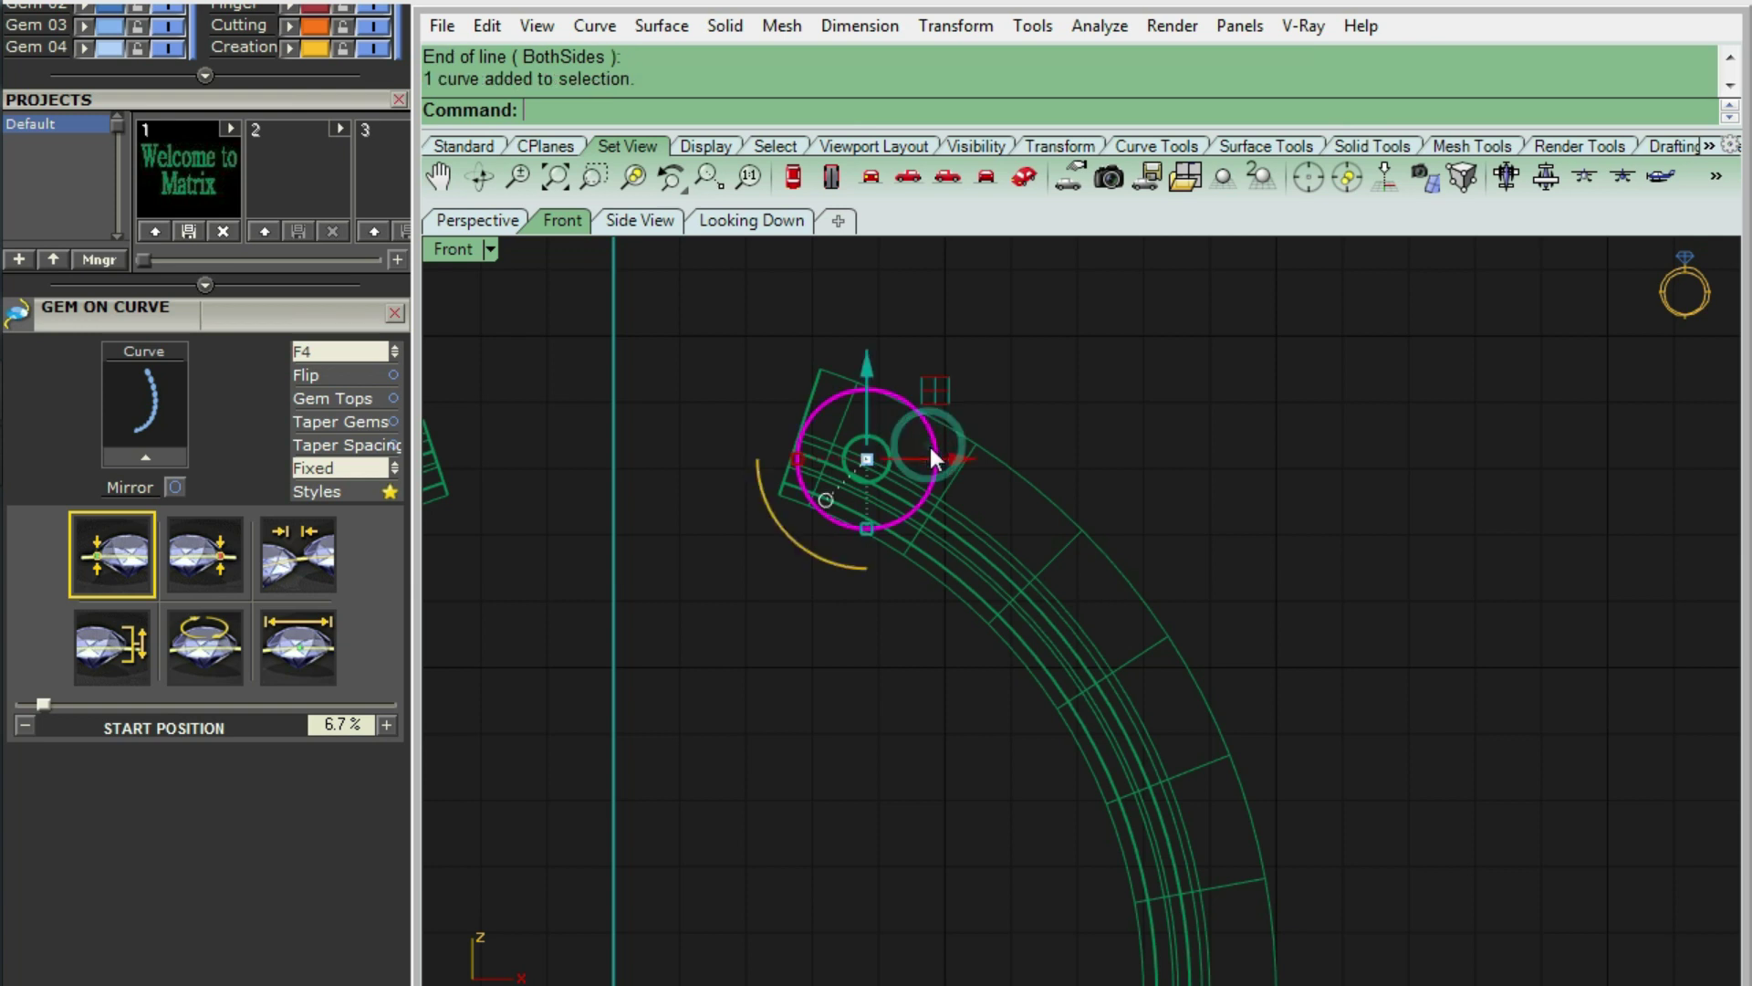
- Offset the outer circle 0.6 outward into a larger circle
type("OF")
key("Return")
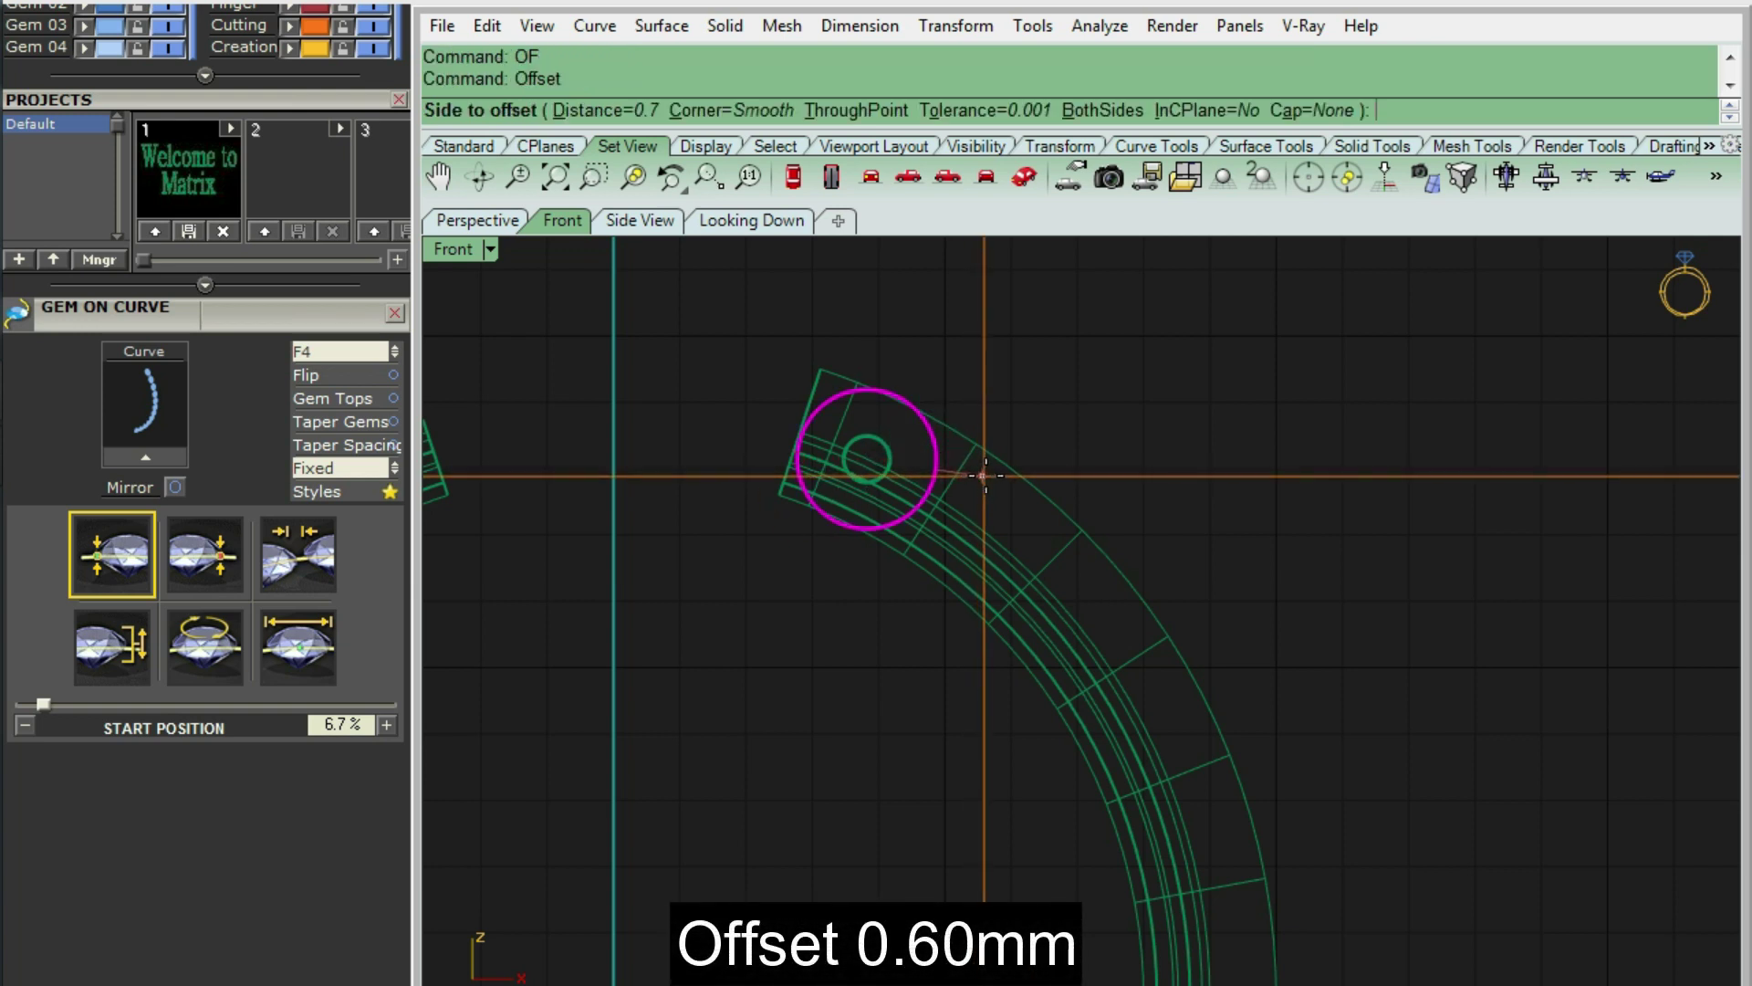
type(".6")
key("Return")
left_click(1040, 421)
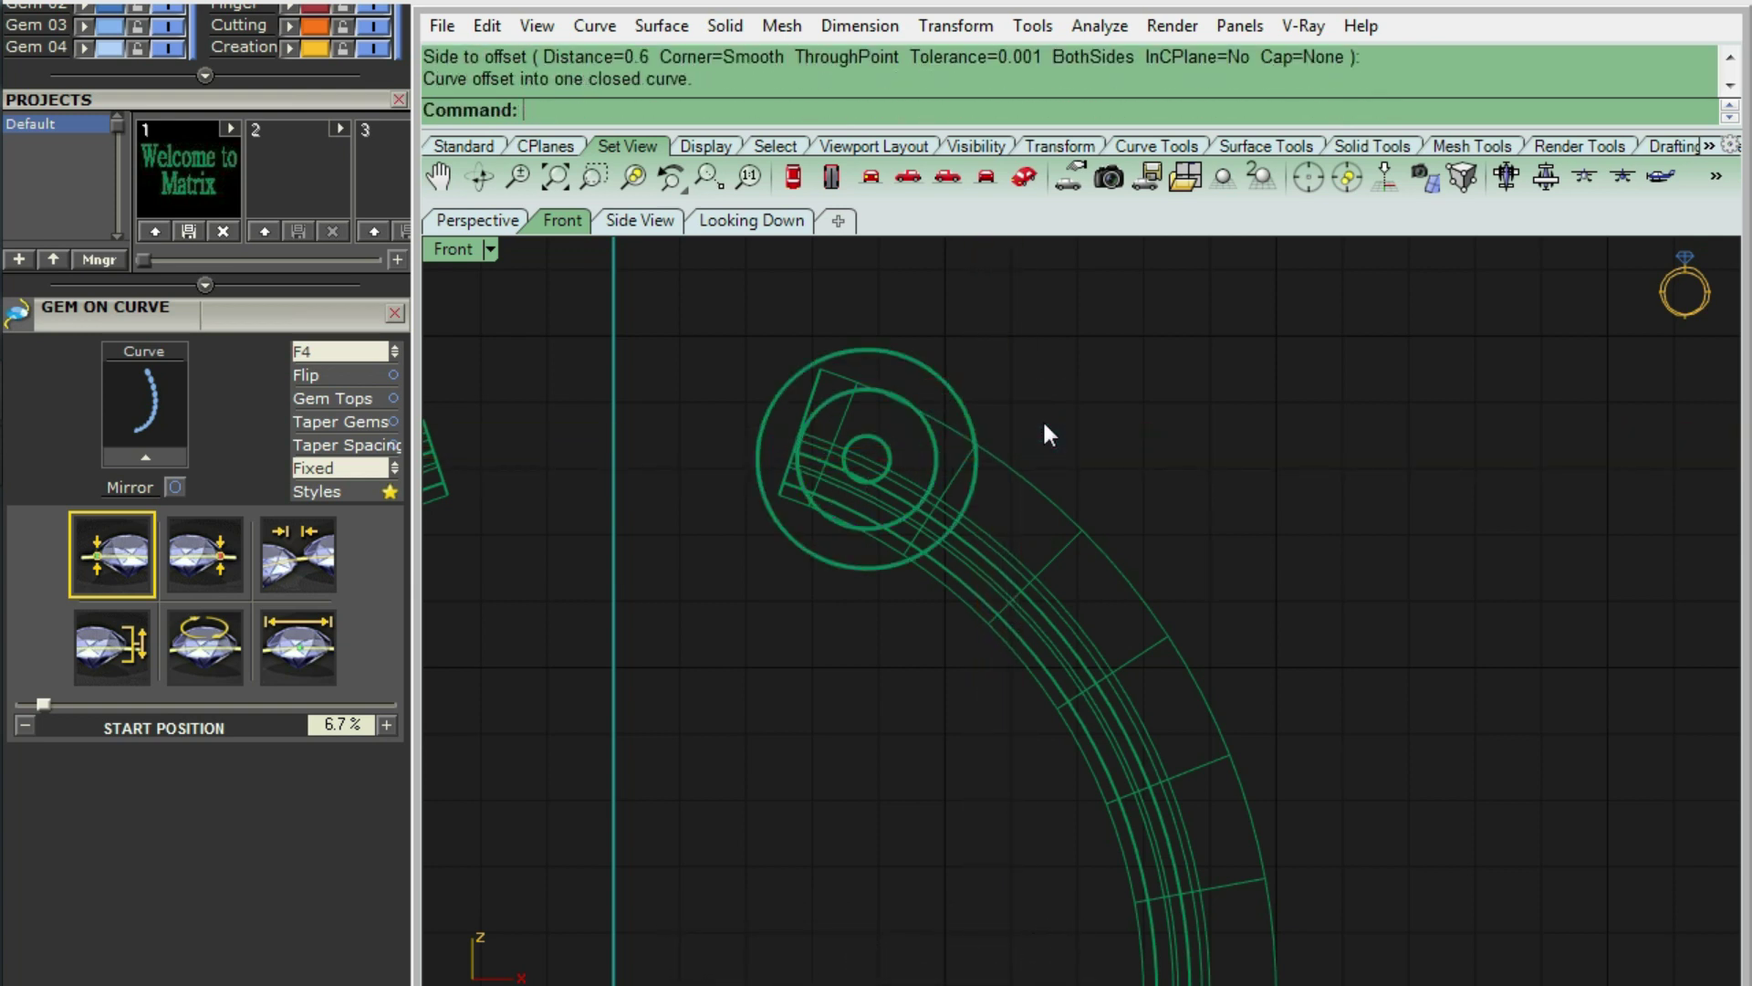
- Draw a diagonal line from the origin past the upper shank end
type("l")
key("Return")
type("0")
key("Return")
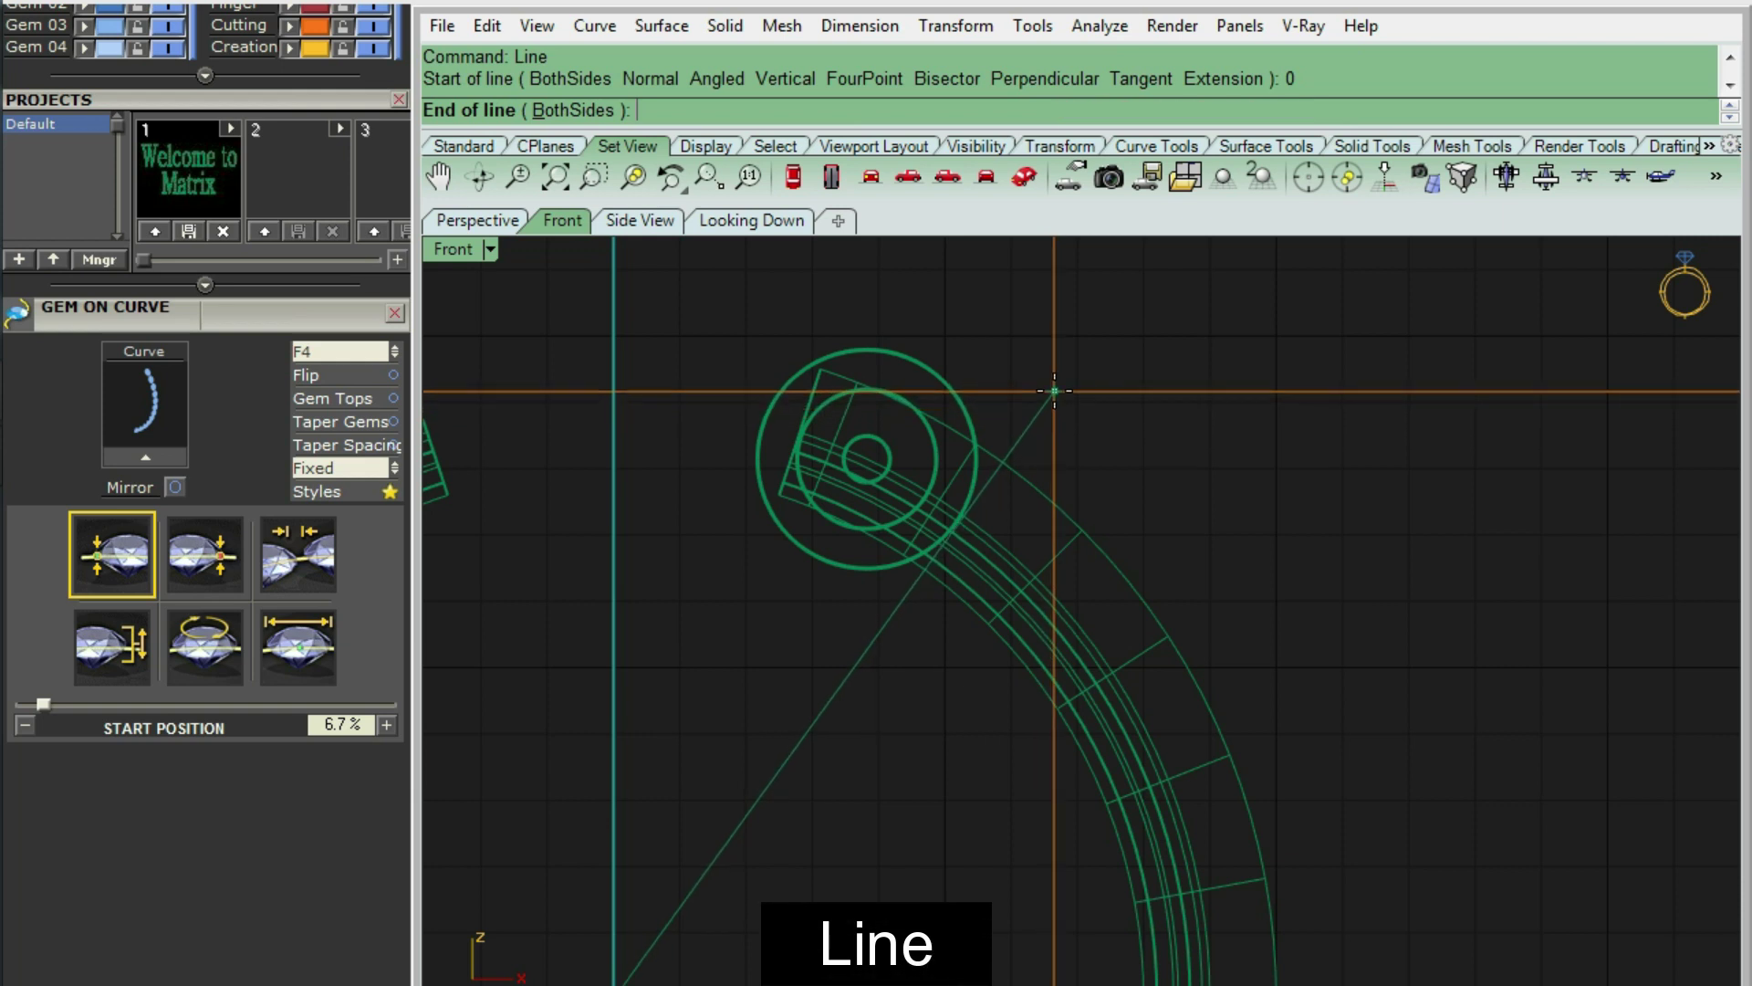
left_click(1054, 391)
- Delete the larger offset circle and return to a shaded view
left_click(955, 383)
key("Delete")
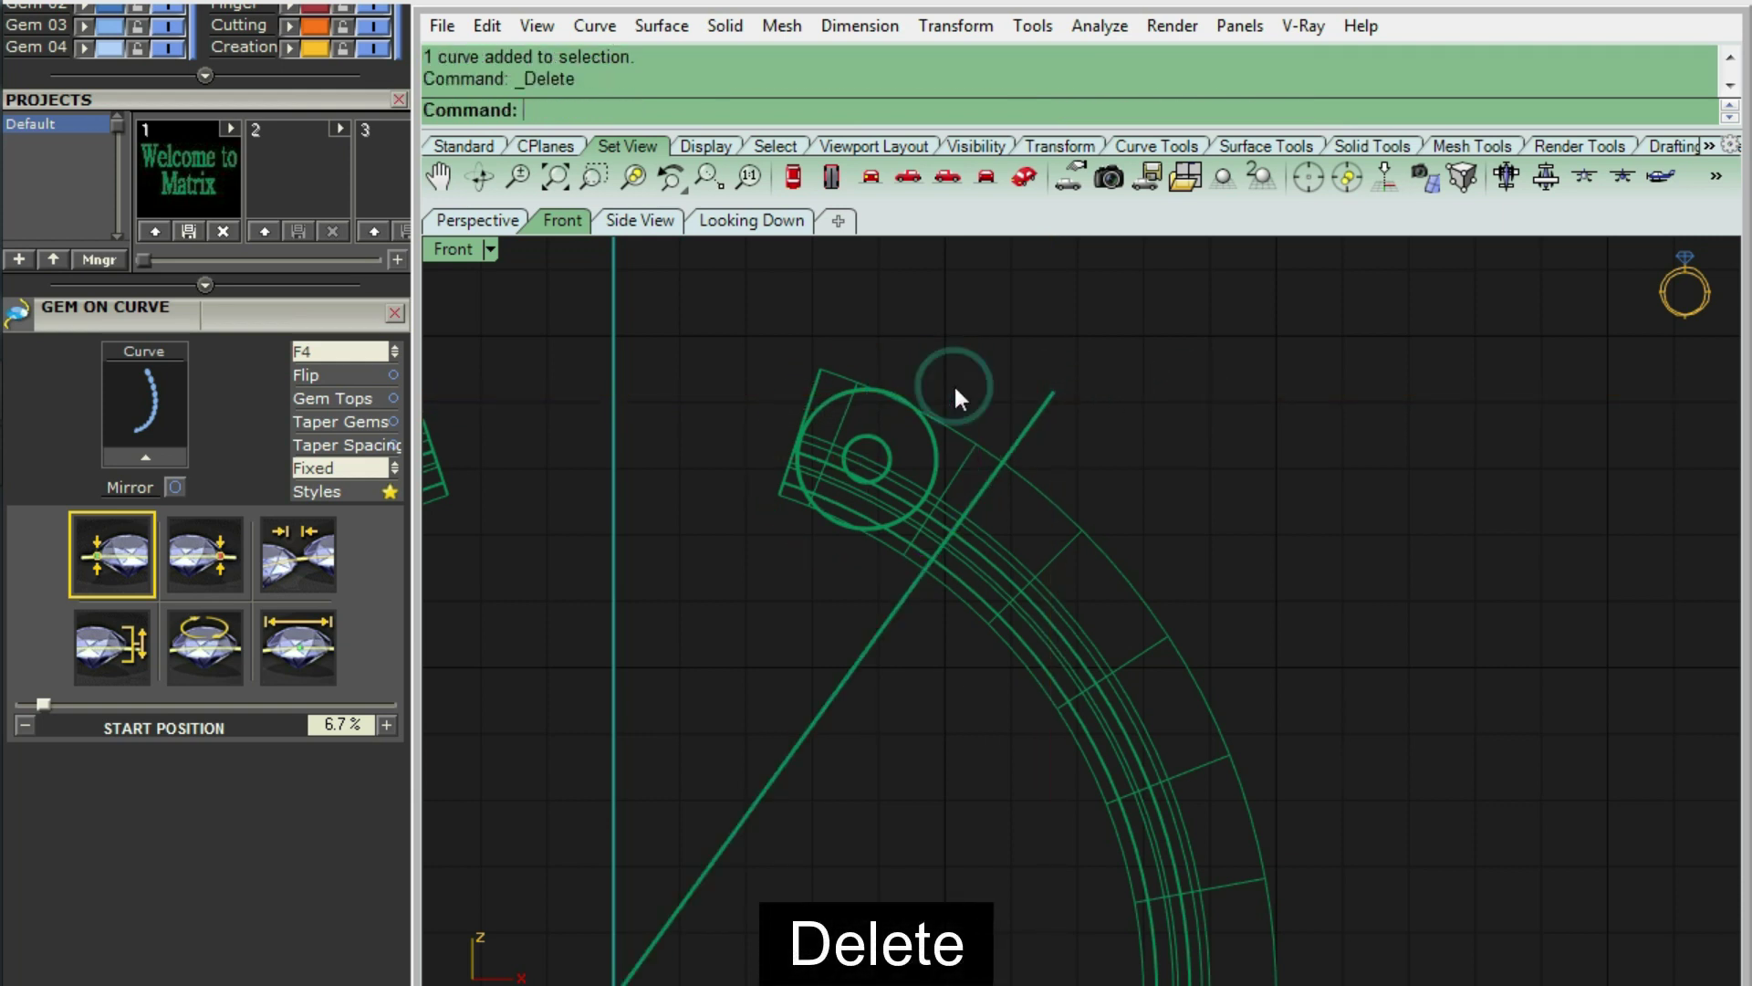
key("ctrl+alt+s")
key("ctrl+alt+w")
key("ctrl+alt+s")
left_click(957, 663)
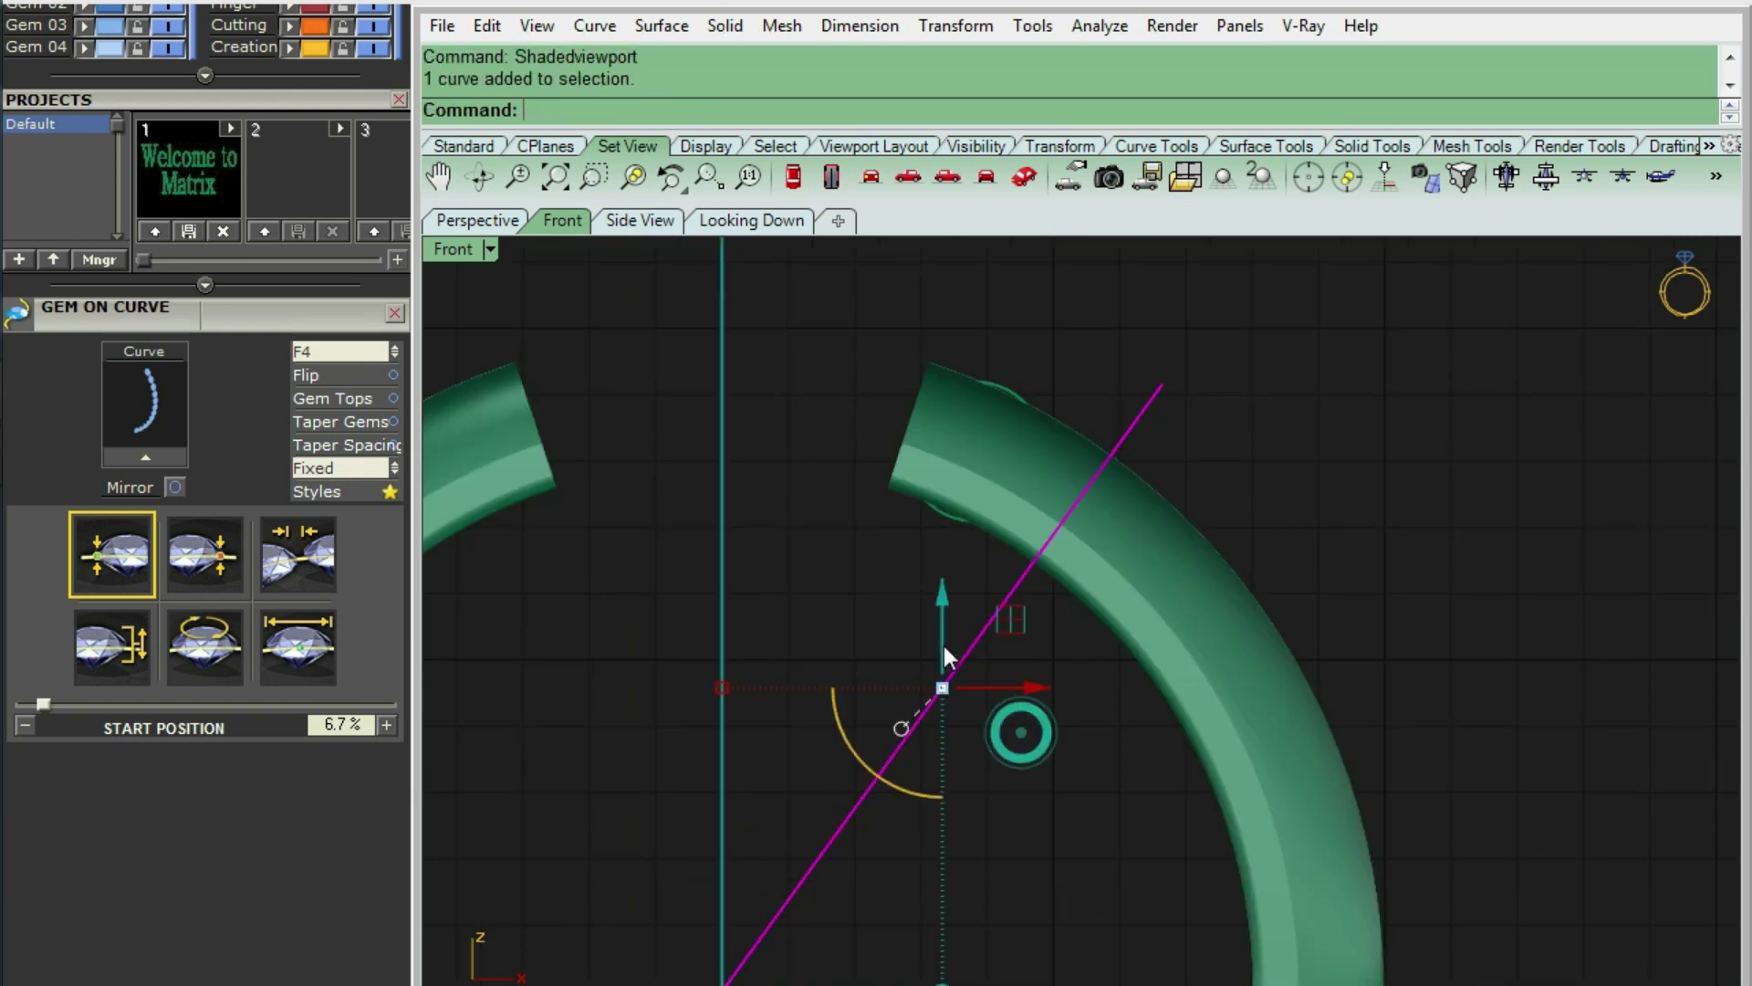
- Project the diagonal line onto the shank surface
type("Project")
key("Return")
left_click(1101, 538)
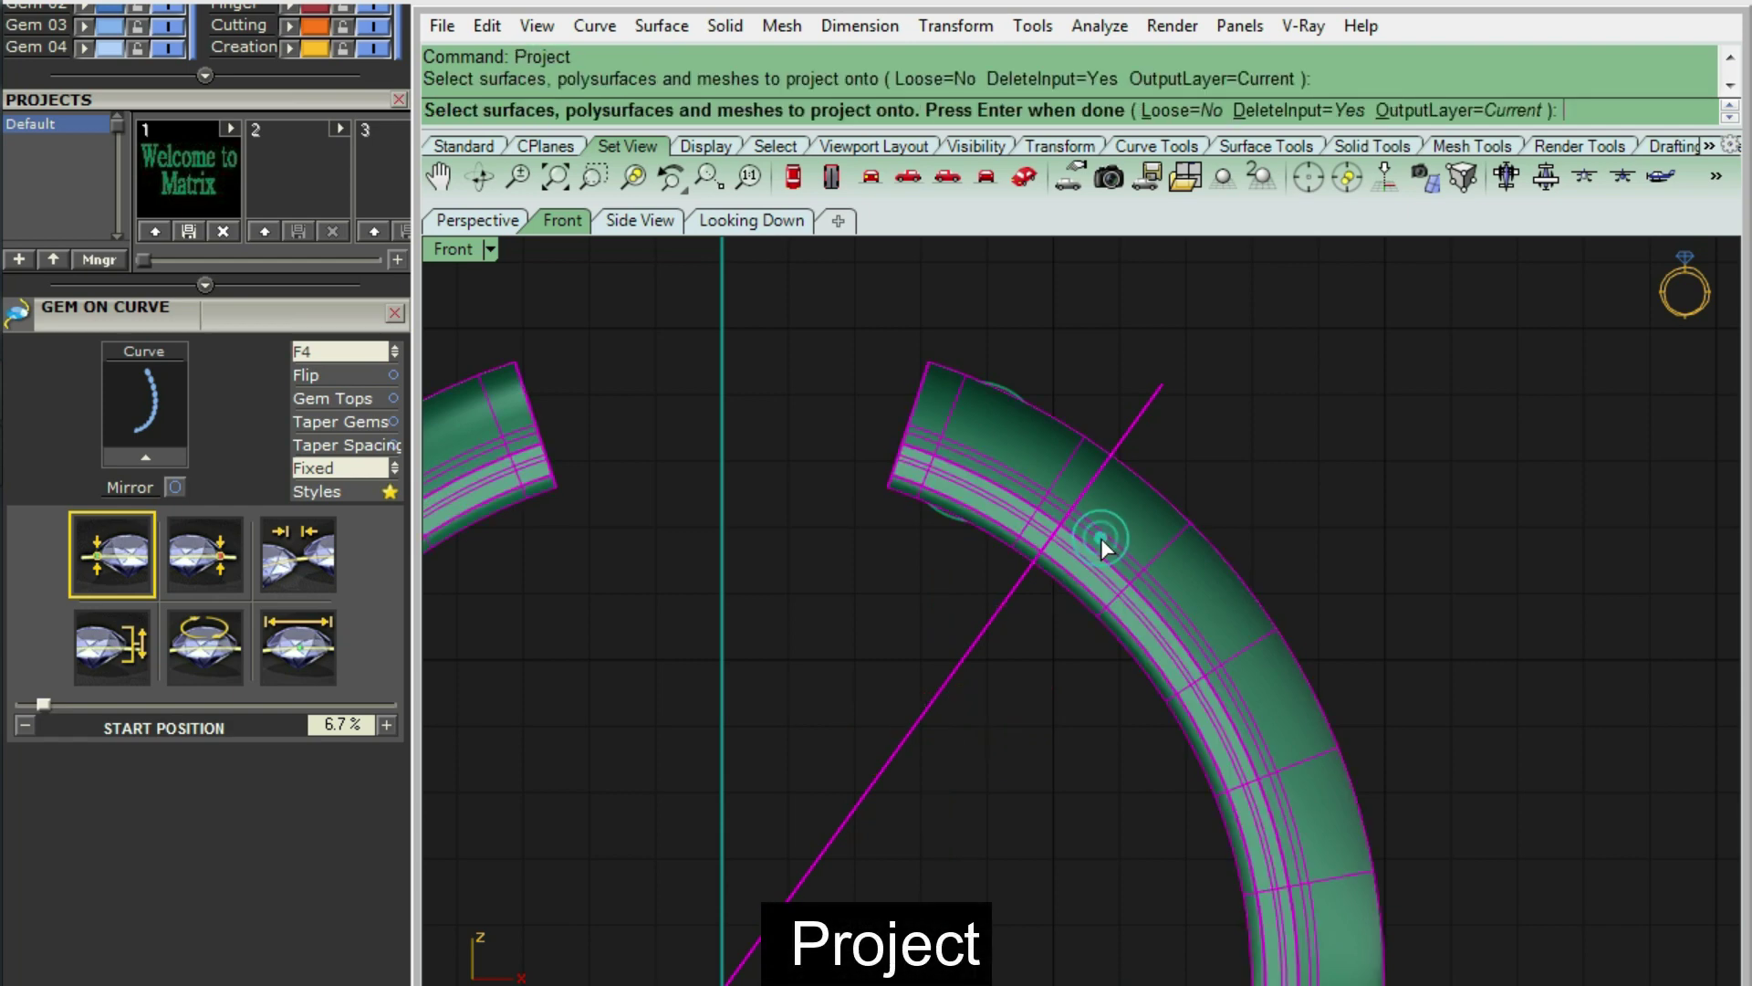
key("Return")
scroll(923, 614, "up", 3)
mouse_move(923, 614)
right_mouse_down()
mouse_move(1059, 610)
mouse_move(1099, 649)
mouse_move(1022, 598)
right_mouse_up()
- Extract an isocurve along the shank edge
key("Return")
left_click(1173, 547)
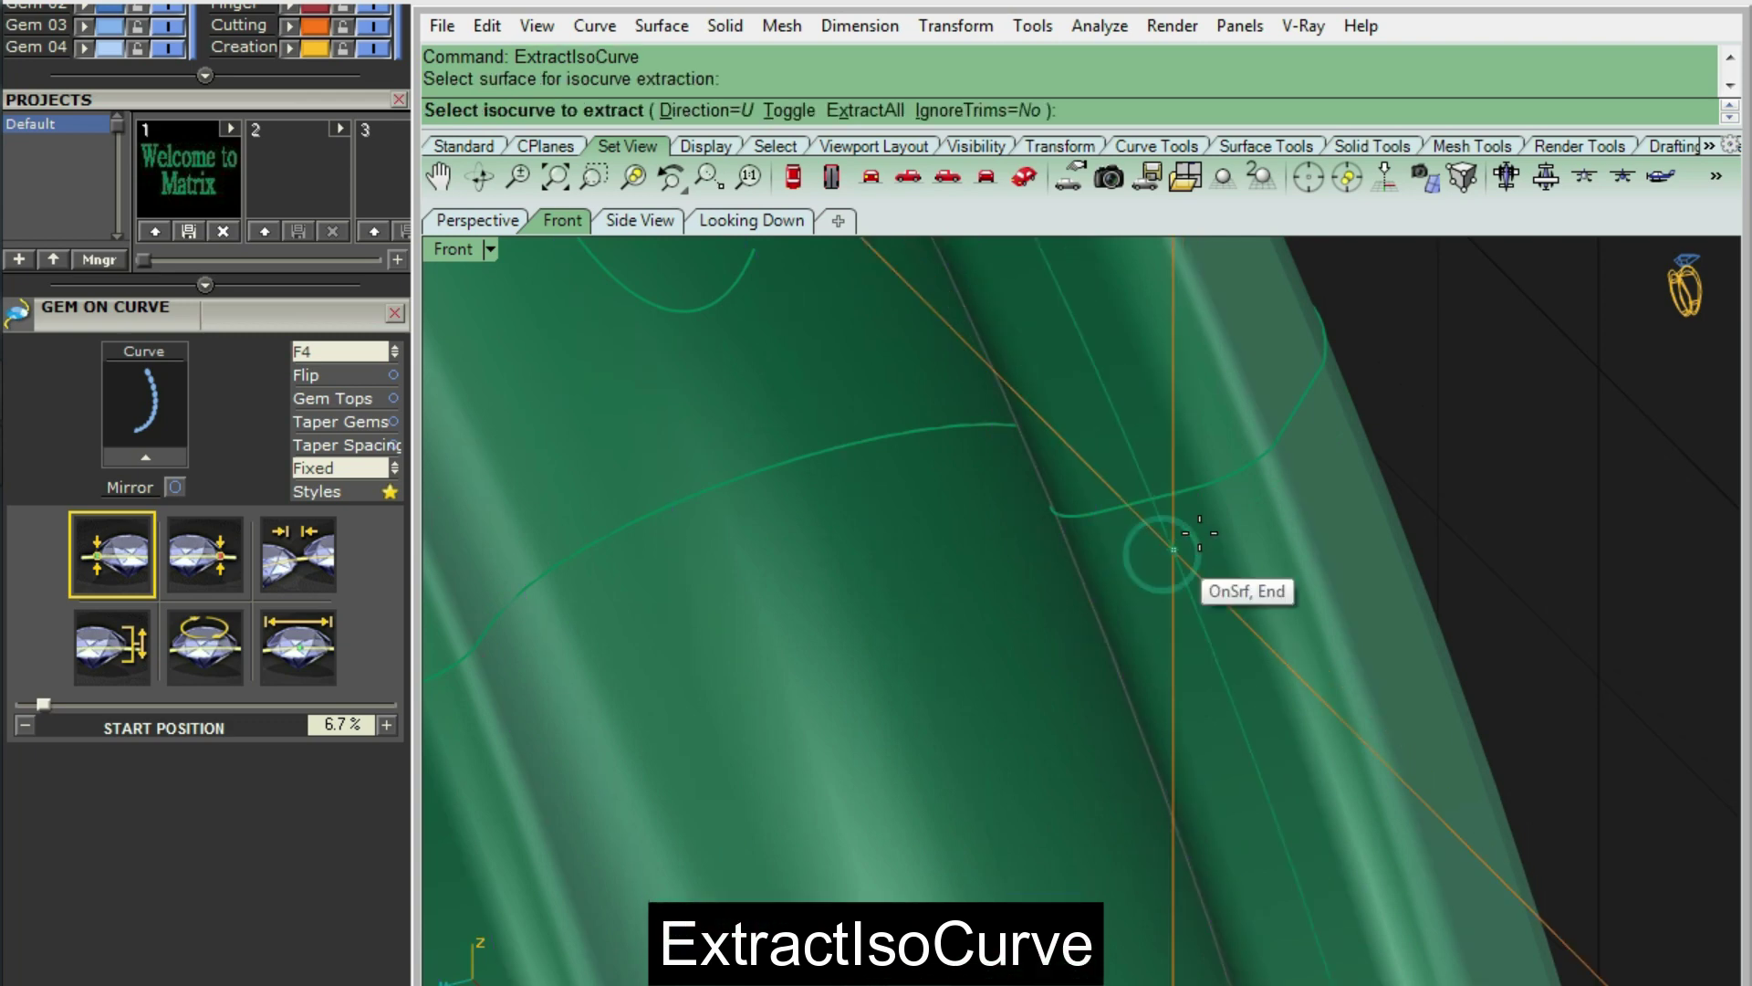
left_click(1183, 536)
scroll(1010, 540, "down", 3)
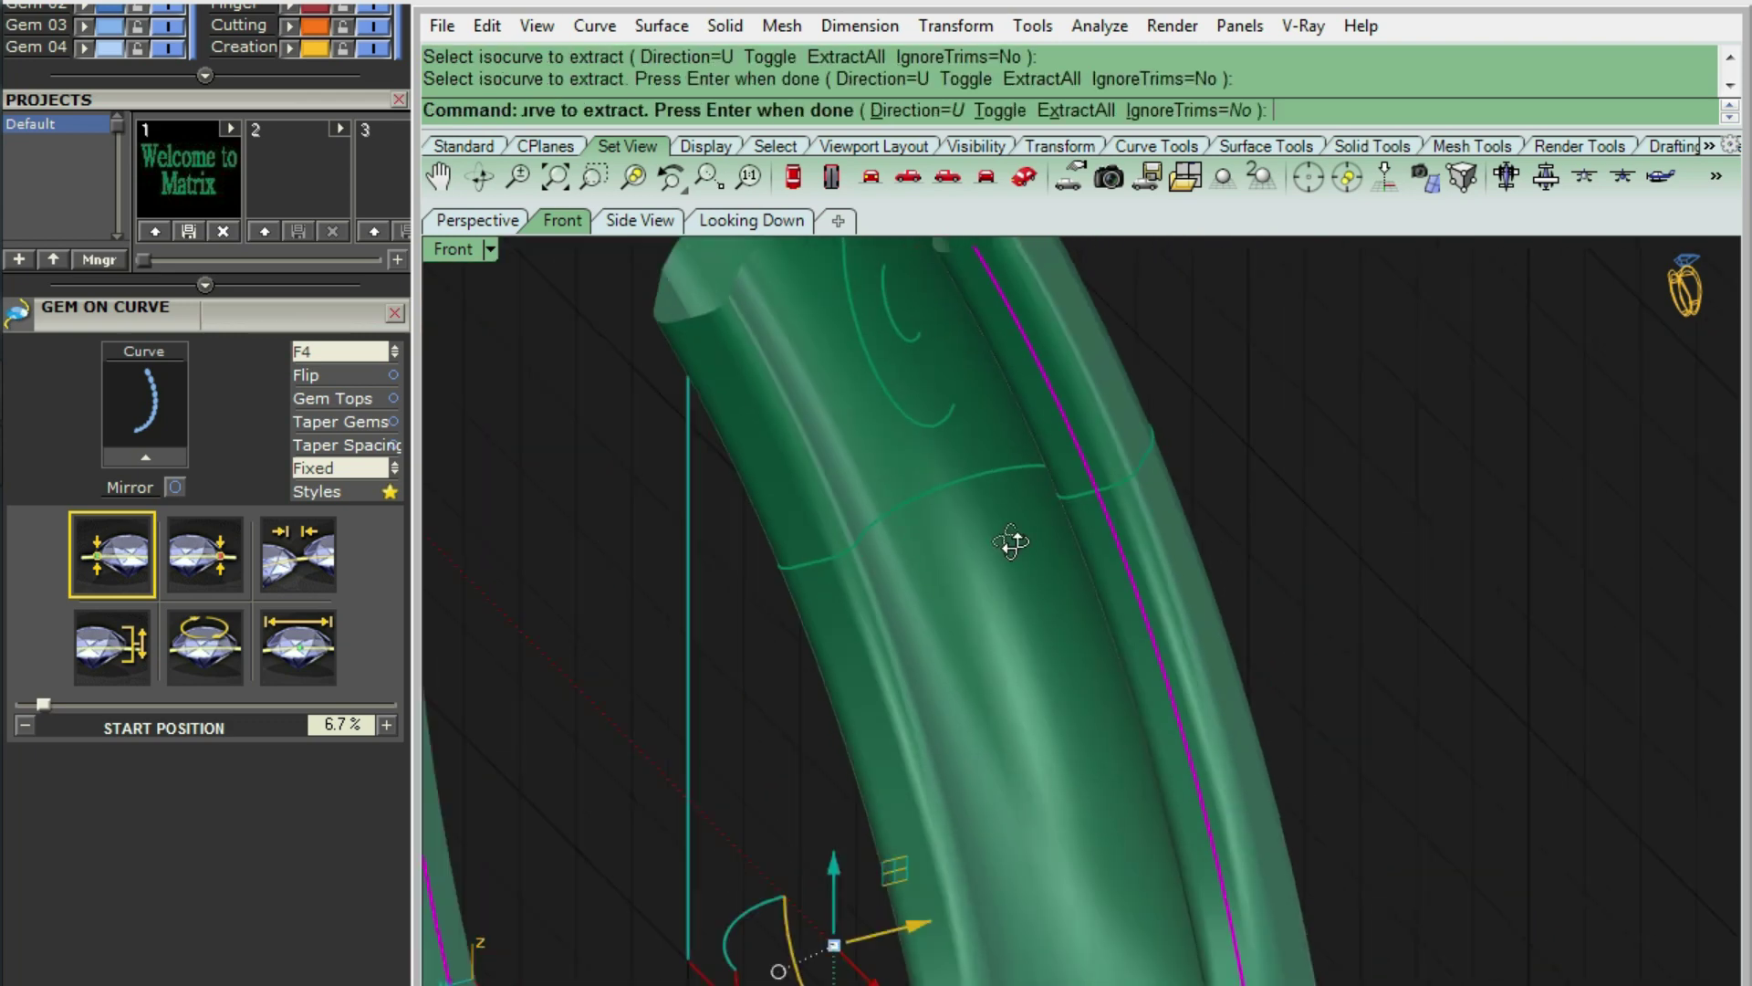
scroll(888, 727, "down", 2)
right_click_drag(888, 728, 917, 830)
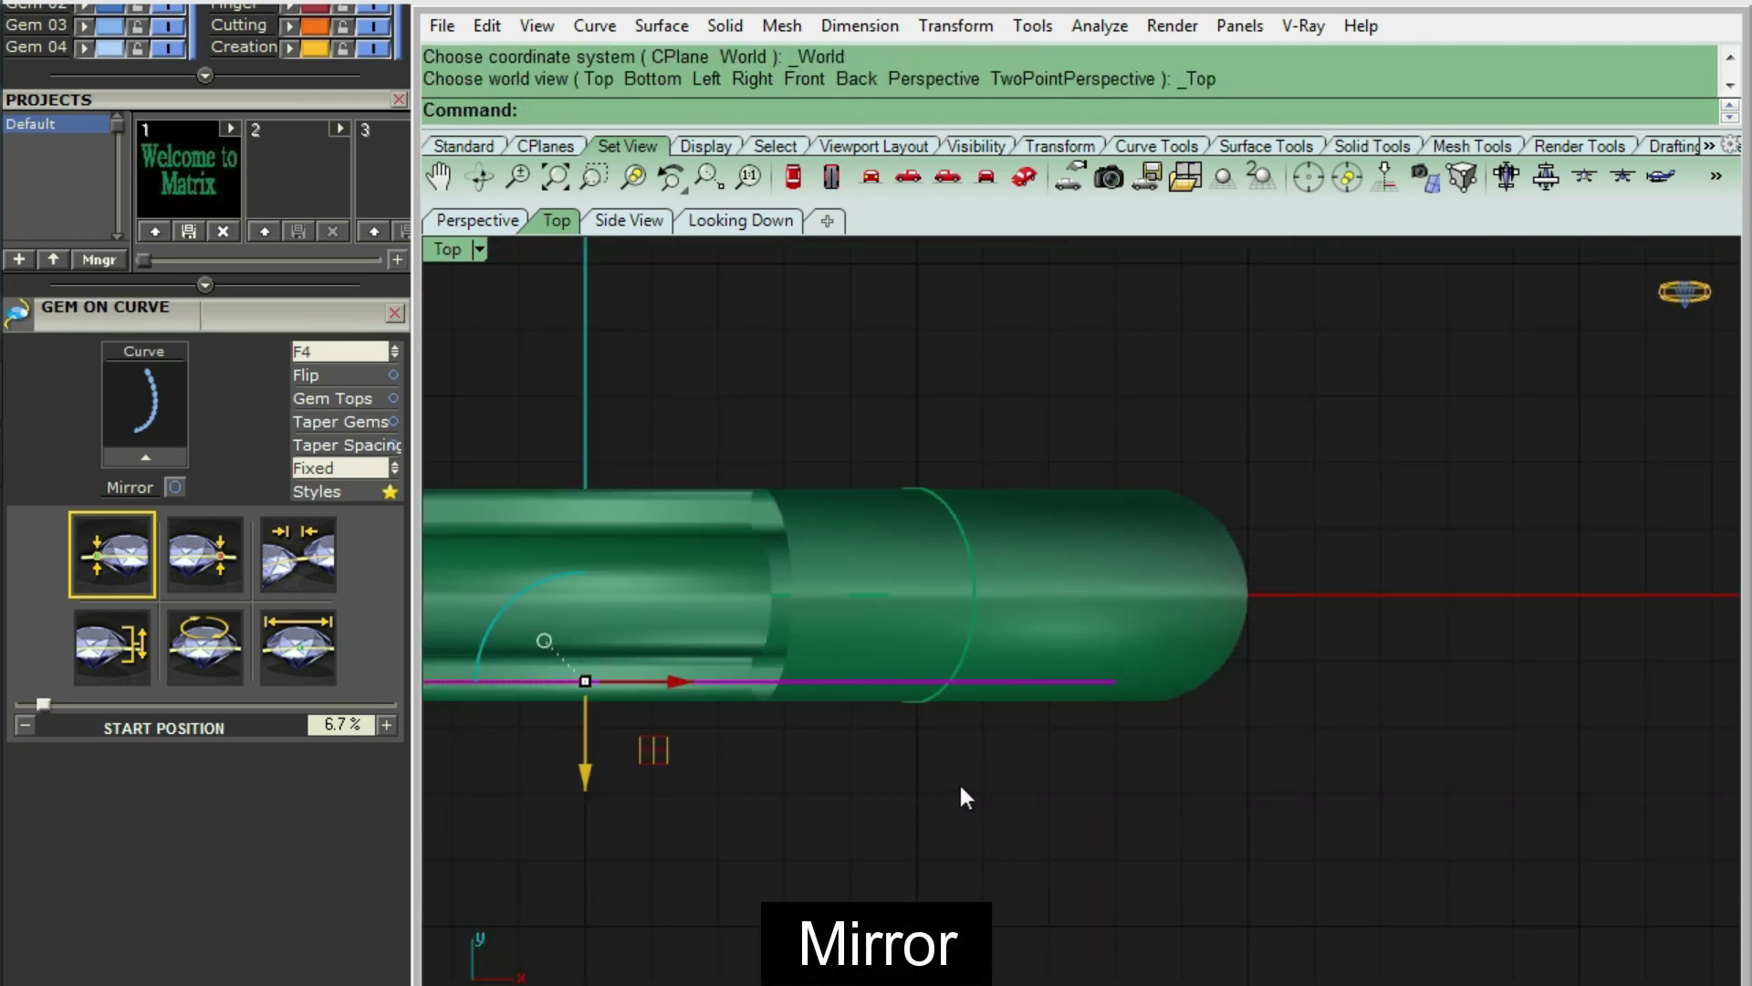
- Mirror the curve across the X axis
key("Return")
type("X")
key("Return")
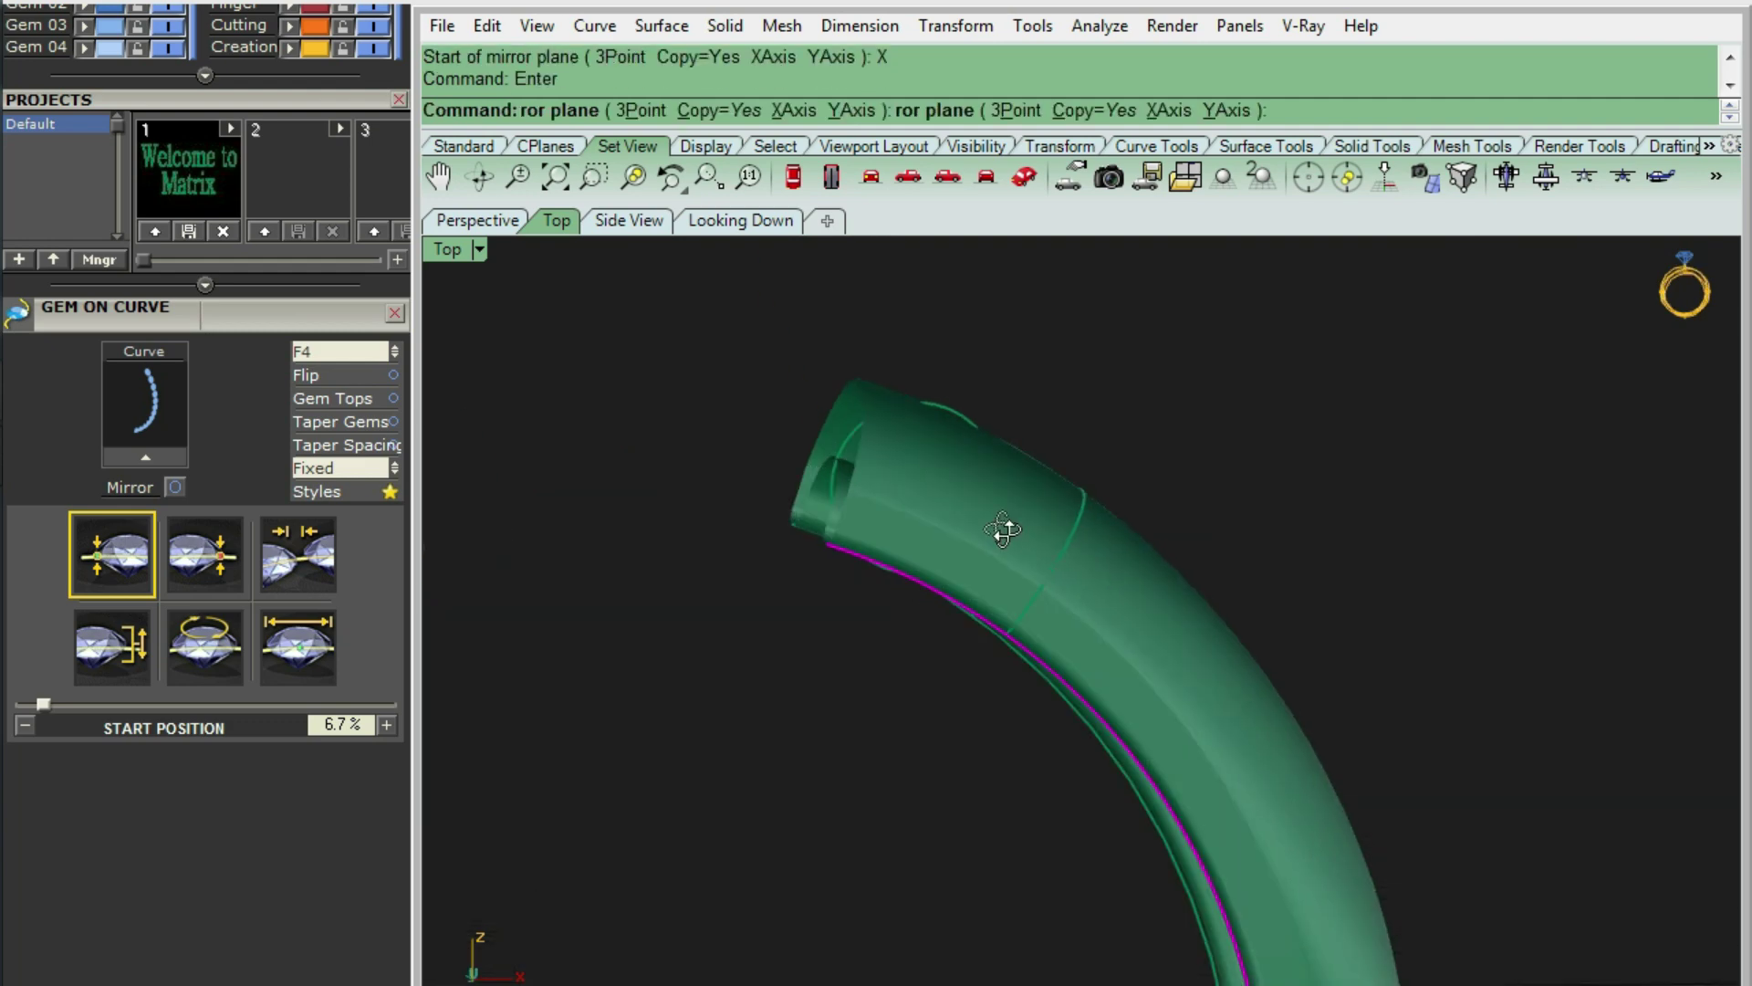
right_click_drag(862, 529, 889, 602)
- Hide the ring polysurface, leaving only the curves visible
left_click(880, 597)
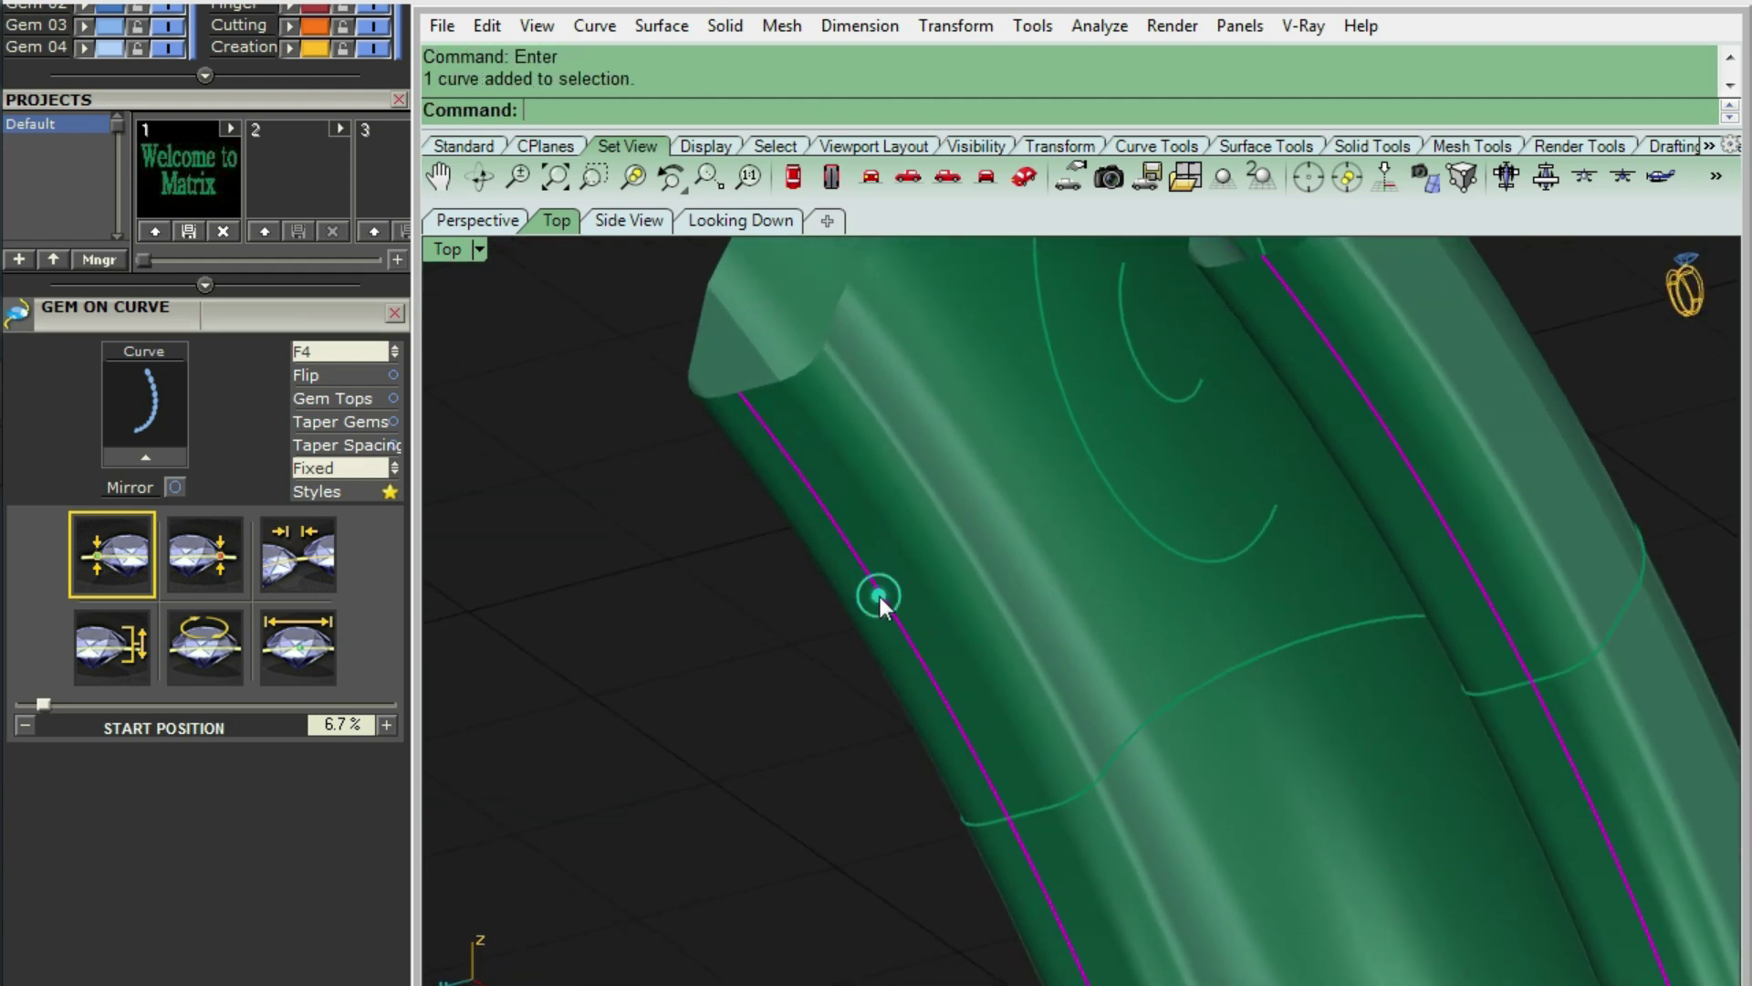
left_click(881, 502)
key("ctrl+h")
mouse_move(900, 653)
right_mouse_down()
mouse_move(1201, 709)
mouse_move(1268, 496)
right_mouse_up()
- Split the curve into two pieces using the cutting curves
left_click(1247, 511)
type("Split")
key("Return")
left_click_drag(1302, 657, 782, 798)
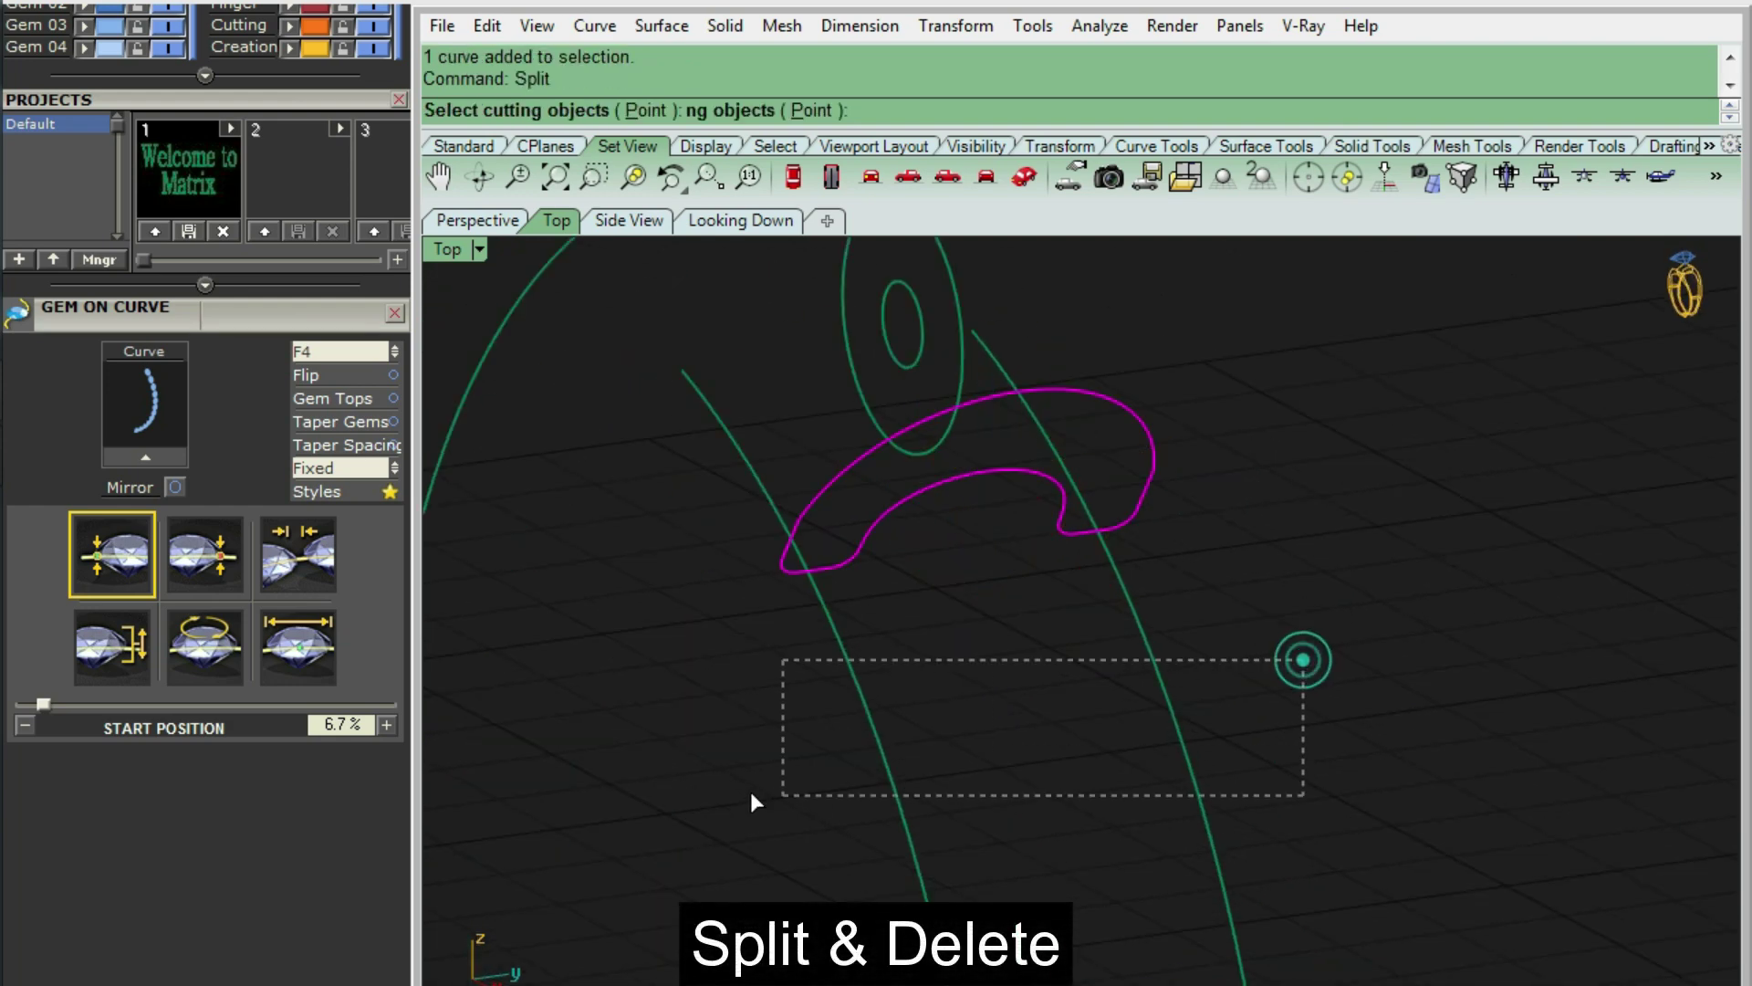
scroll(970, 599, "up", 2)
- Delete the unwanted curve piece and draw a line from the curve intersection to the opposite rail
scroll(1013, 606, "up", 3)
key("Delete")
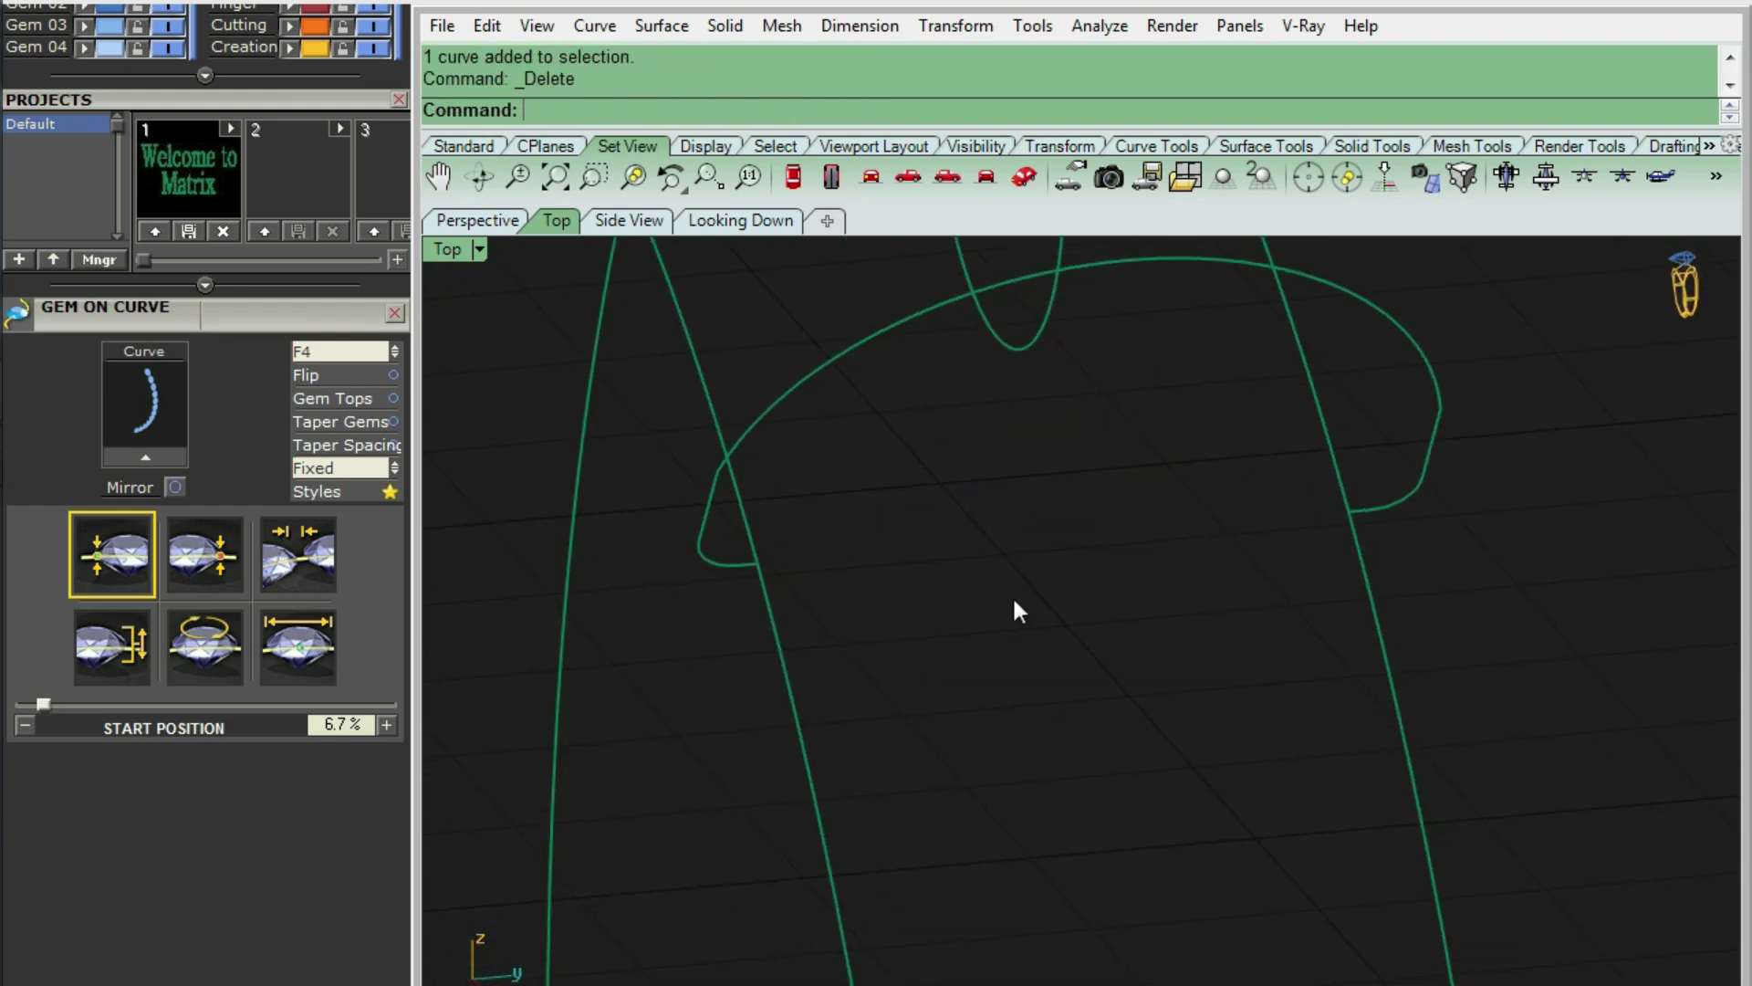
type("li")
key("Return")
scroll(1295, 524, "up", 3)
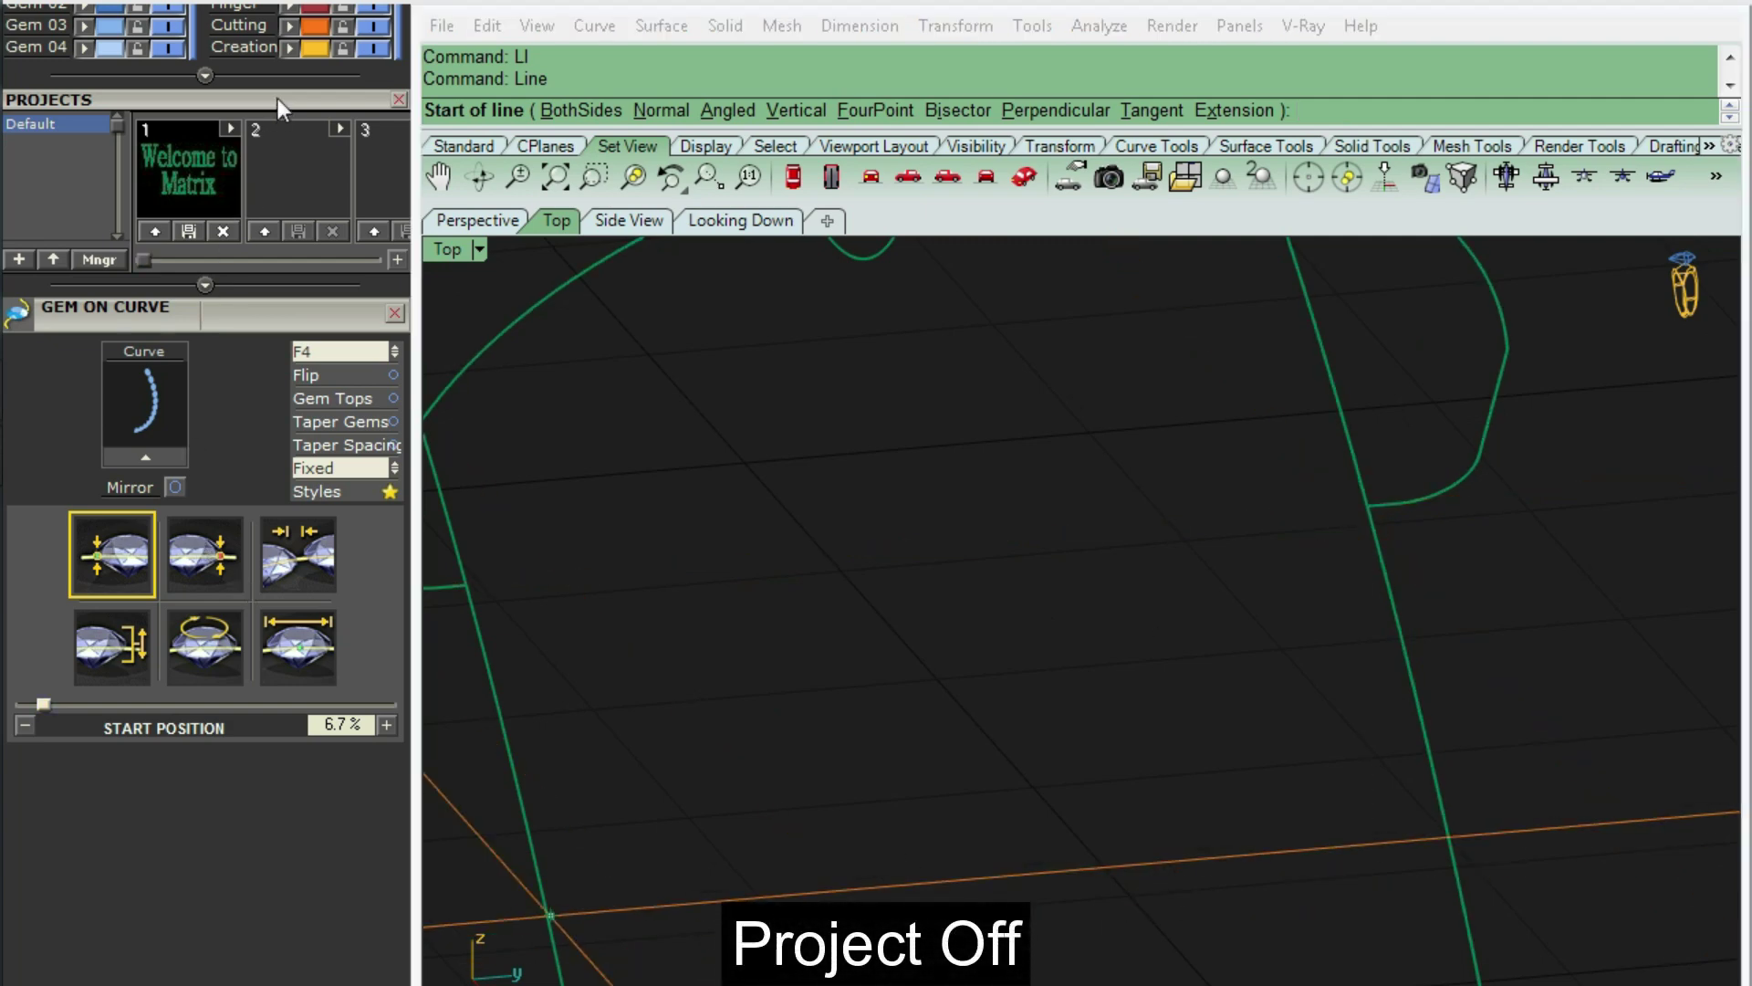
scroll(226, 545, "up", 5)
scroll(201, 274, "up", 2)
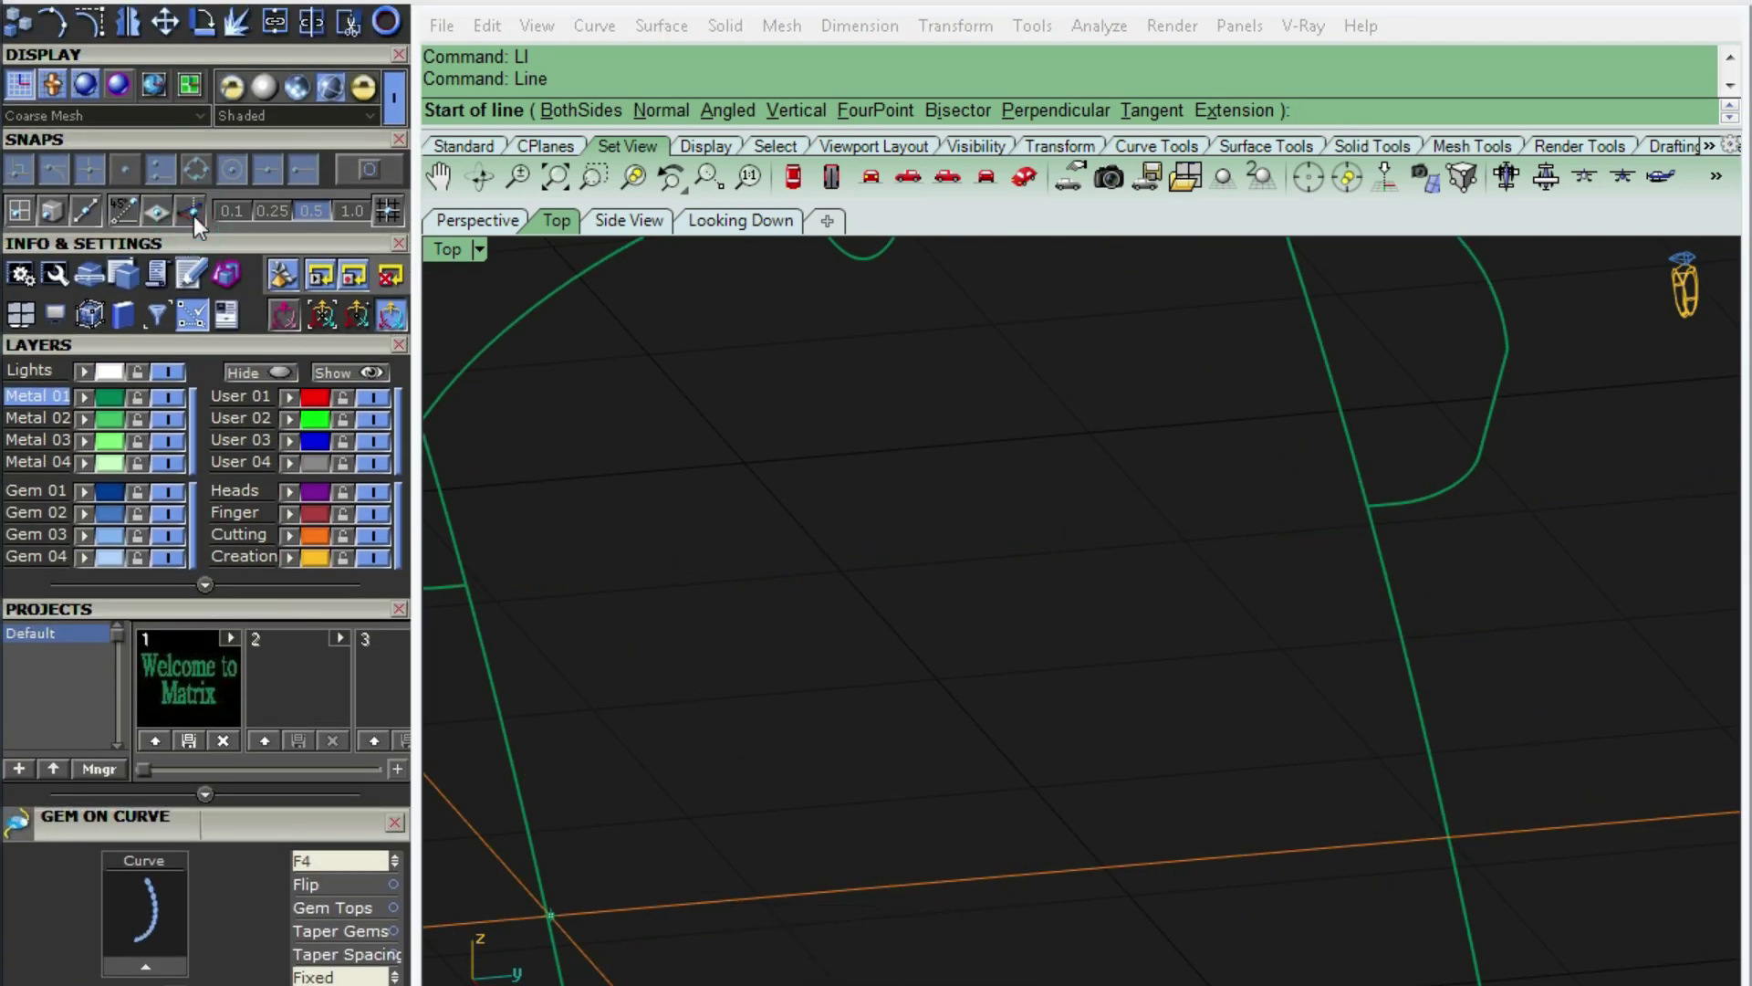
left_click(1354, 505)
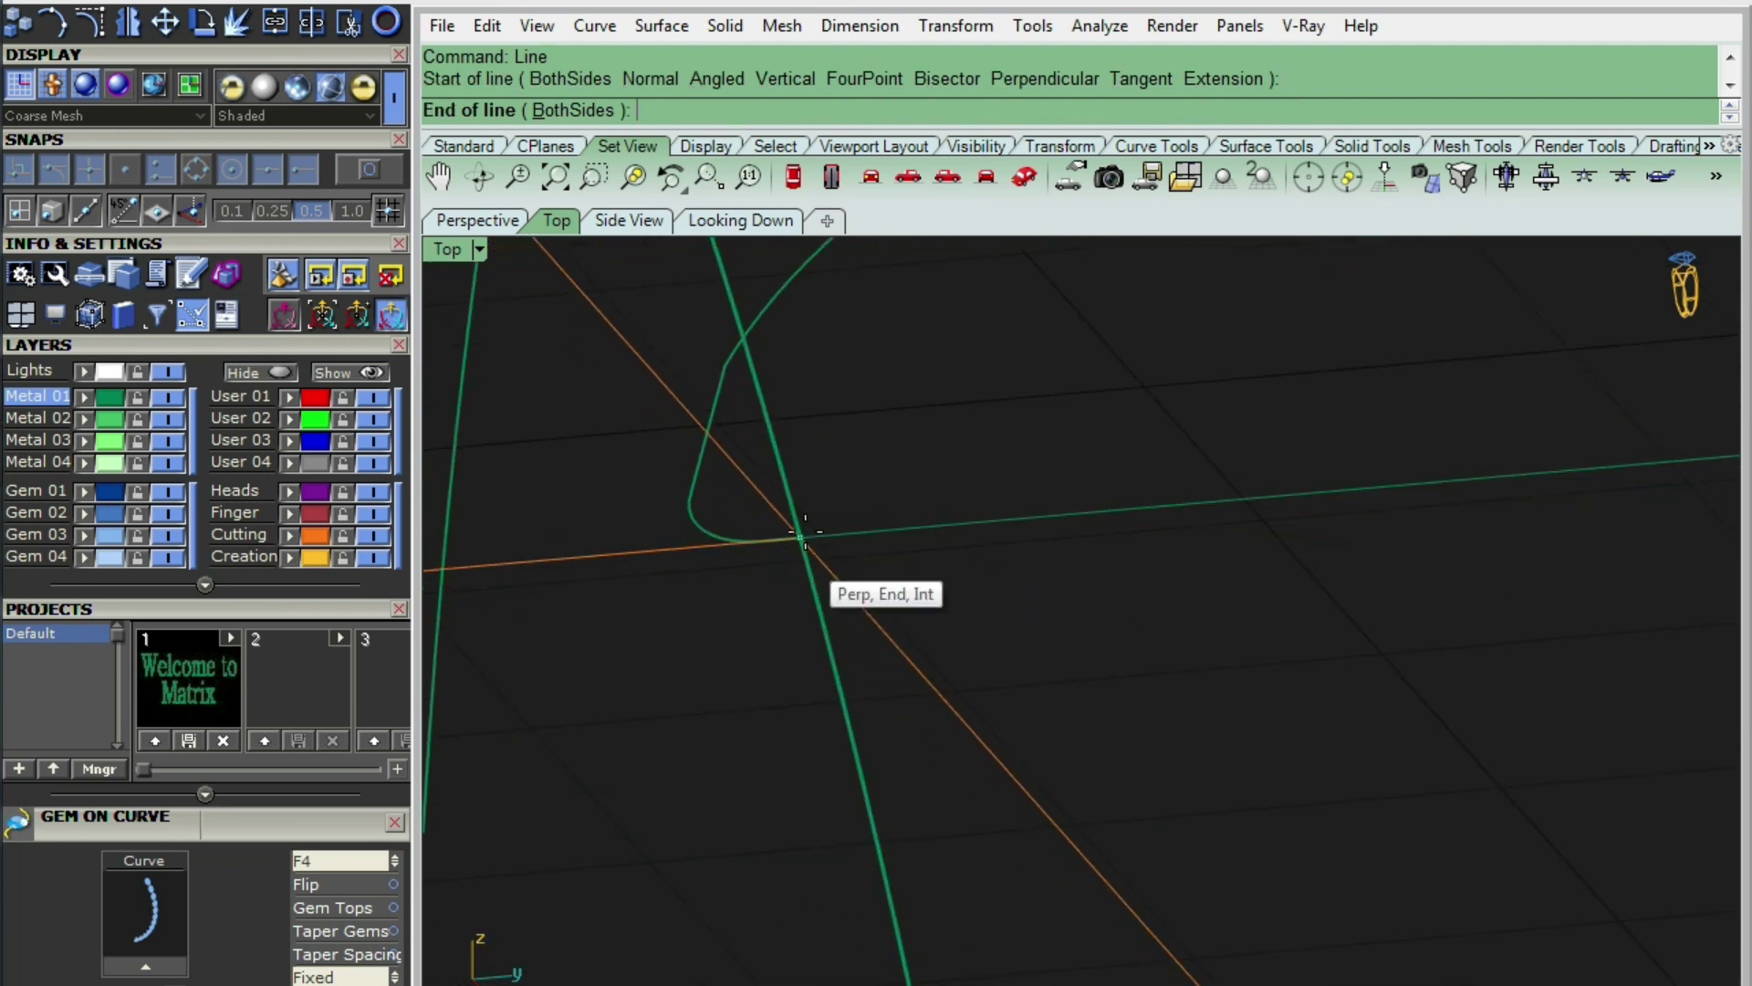
left_click(792, 578)
scroll(805, 533, "up", 2)
scroll(891, 556, "up", 3)
scroll(1037, 584, "up", 3)
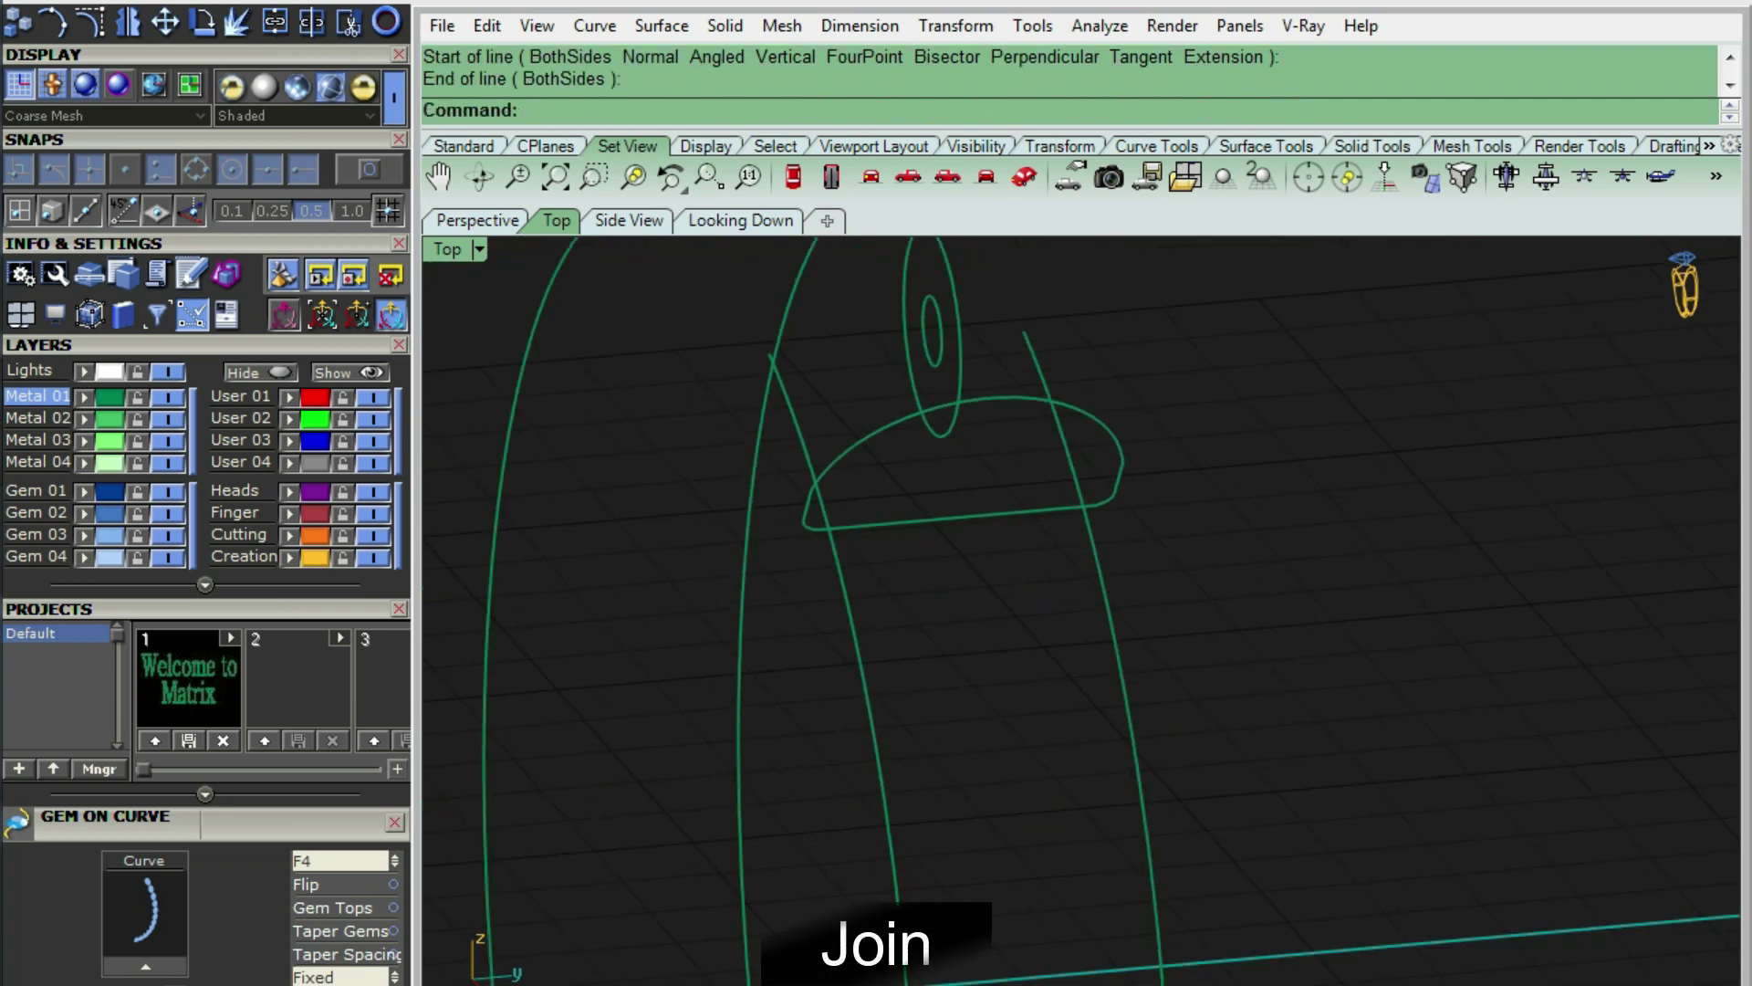
key("ctrl+j")
- Join the line and arc into a closed profile and Sweep2 it along both rails
left_click(1037, 502)
right_click_drag(1032, 517, 990, 579)
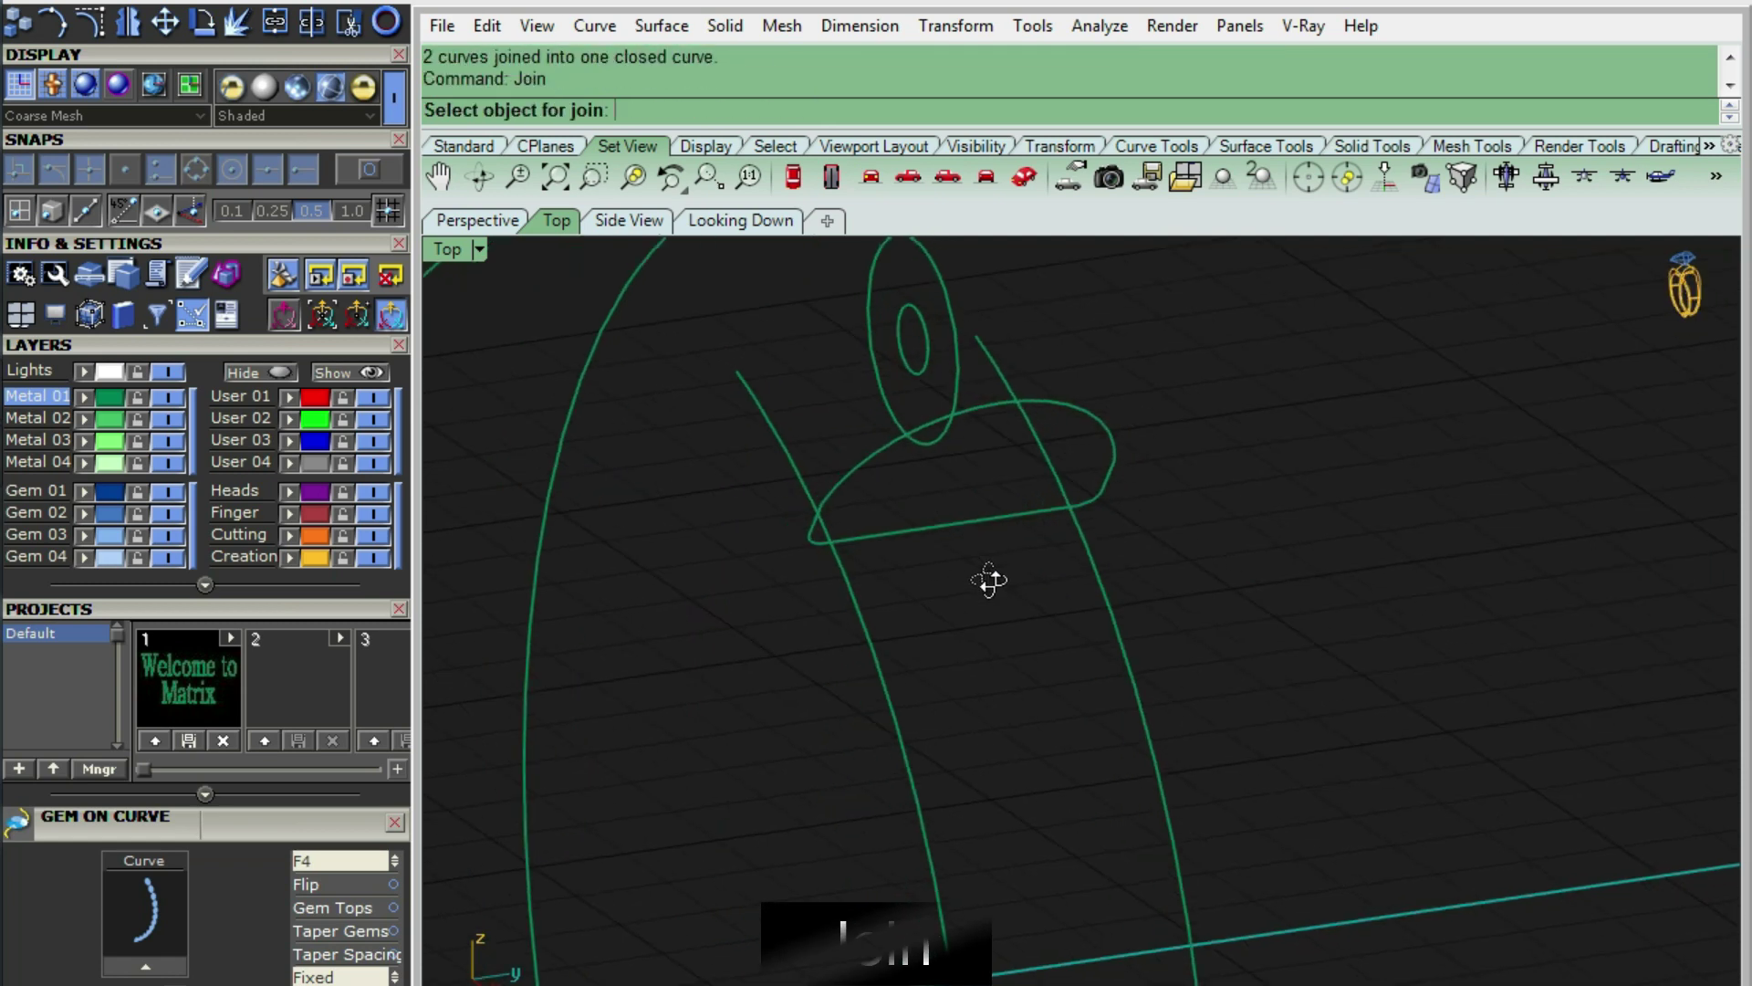
type("sweep2")
key("Return")
left_click(998, 372)
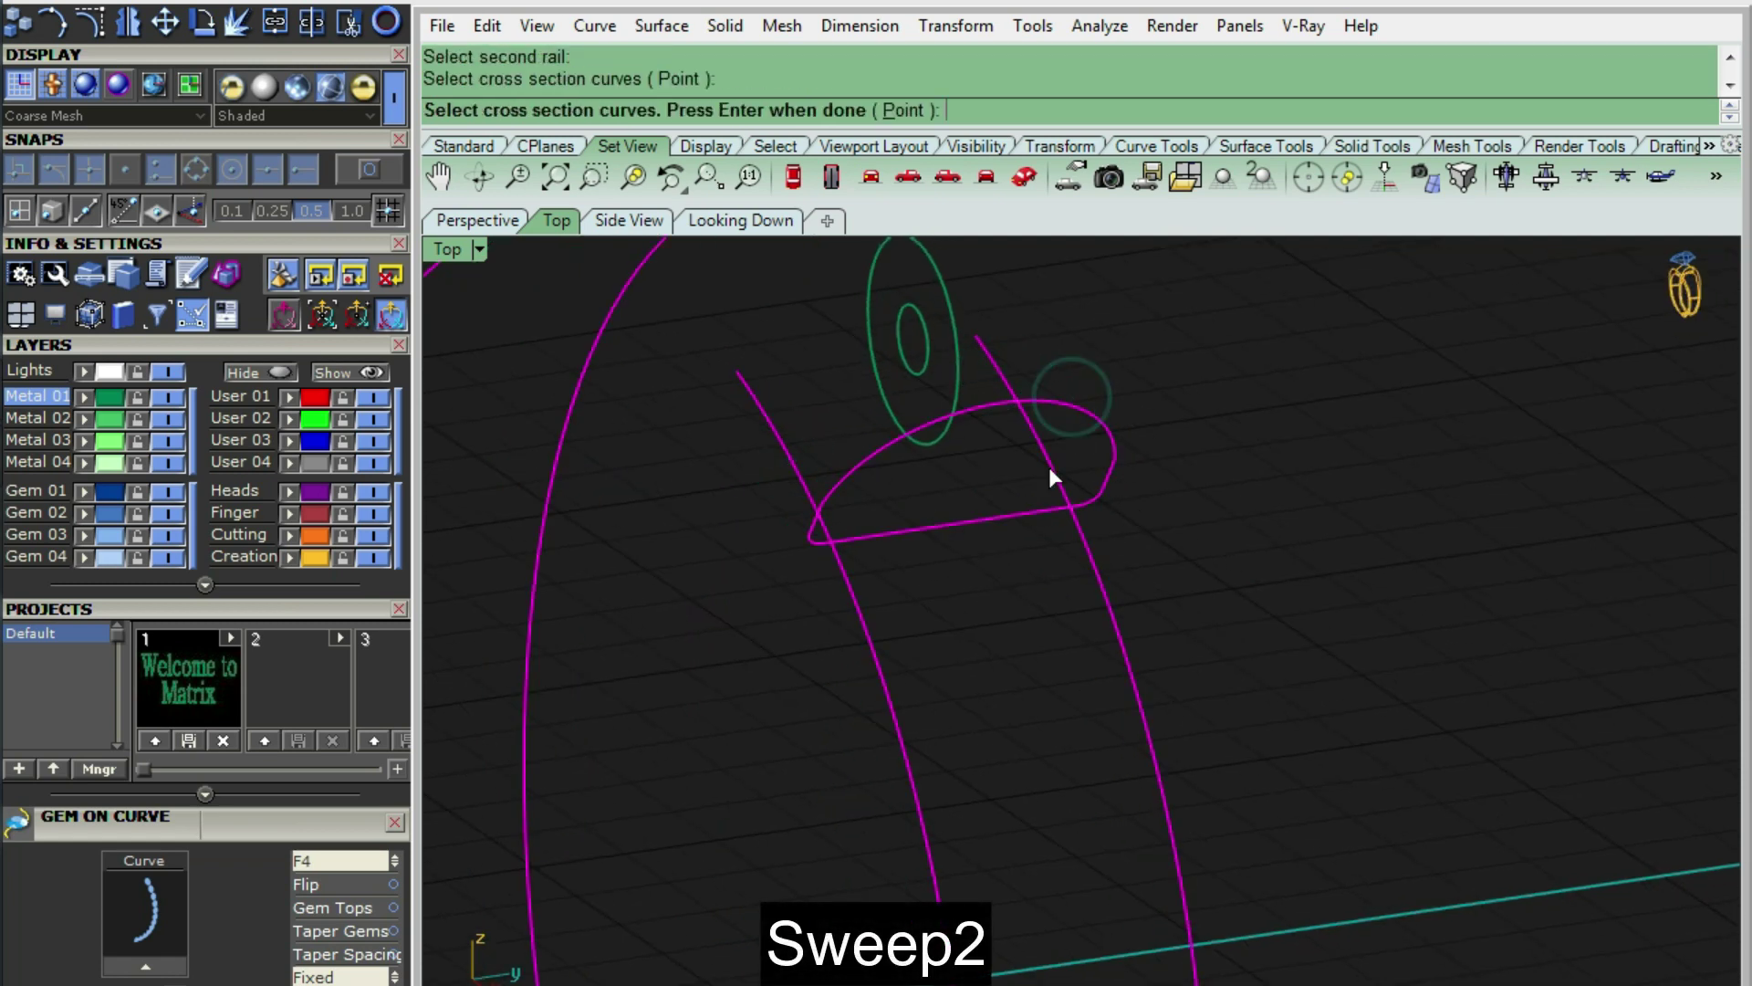
key("Return")
- Cap the swept surface into a solid and lock it in the Front view
key("Return")
key("Return")
mouse_move(994, 584)
right_mouse_down()
mouse_move(1031, 359)
mouse_move(1124, 500)
right_mouse_up()
left_click(1030, 364)
type("cap")
key("Return")
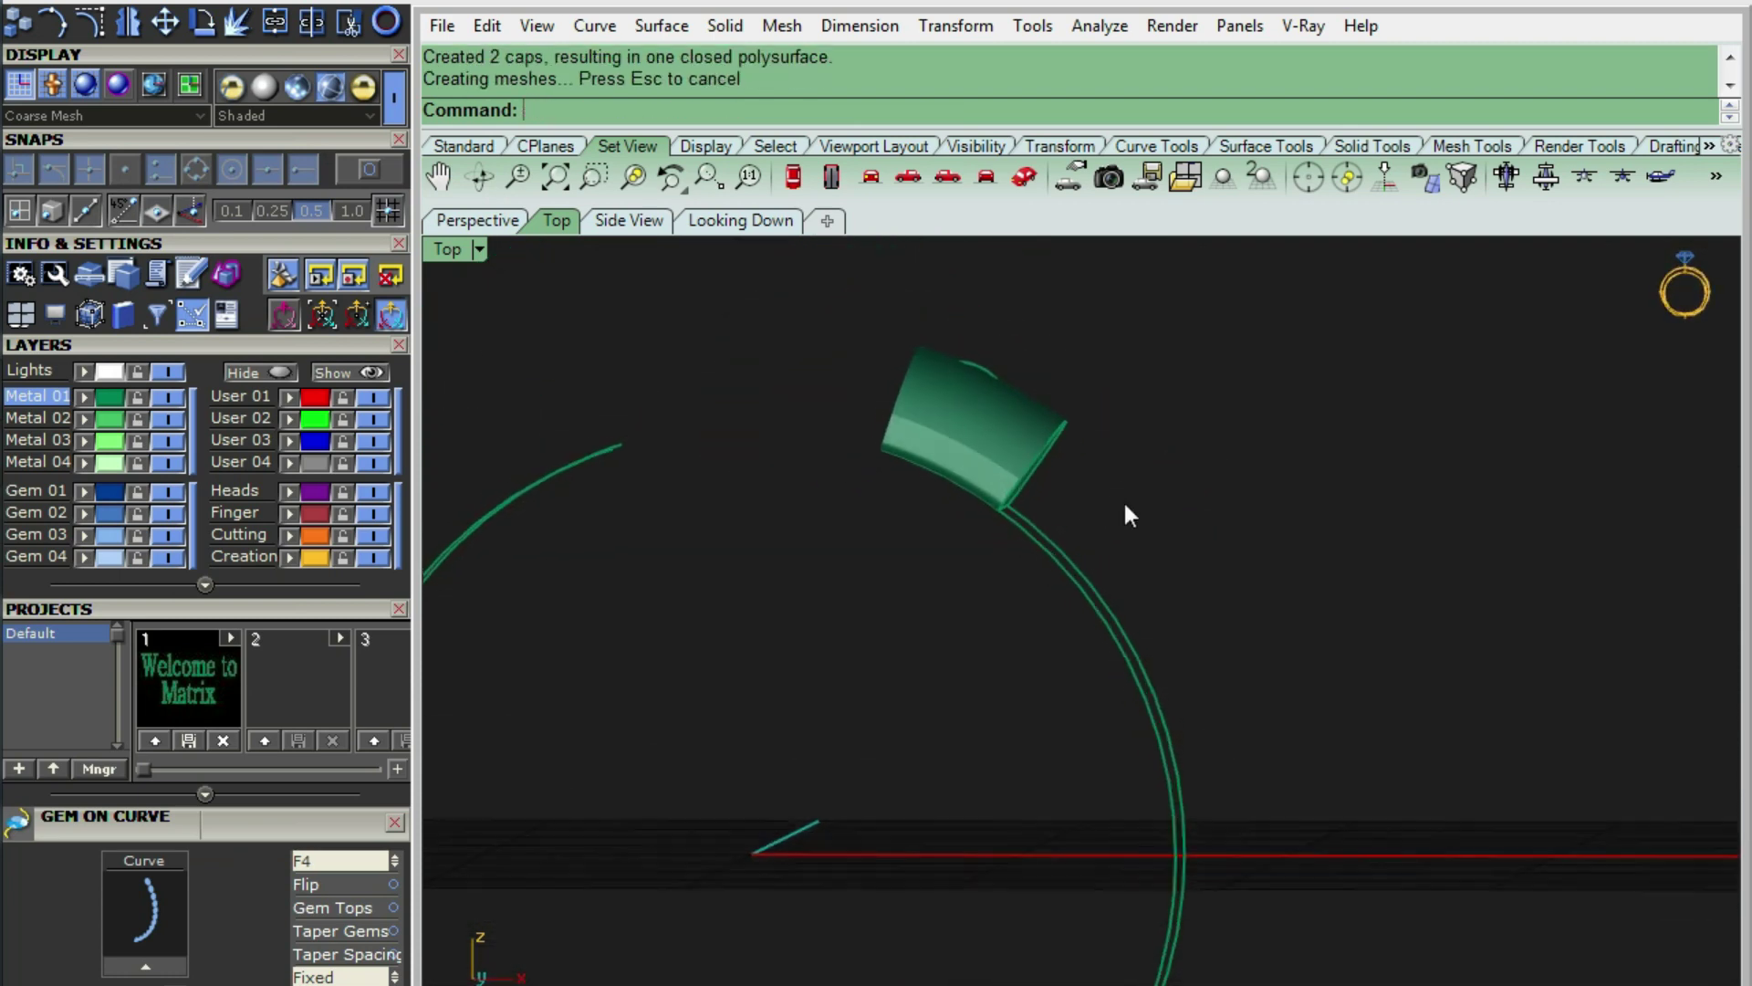
key("ctrl+F2")
left_click(1038, 436)
key("ctrl+l")
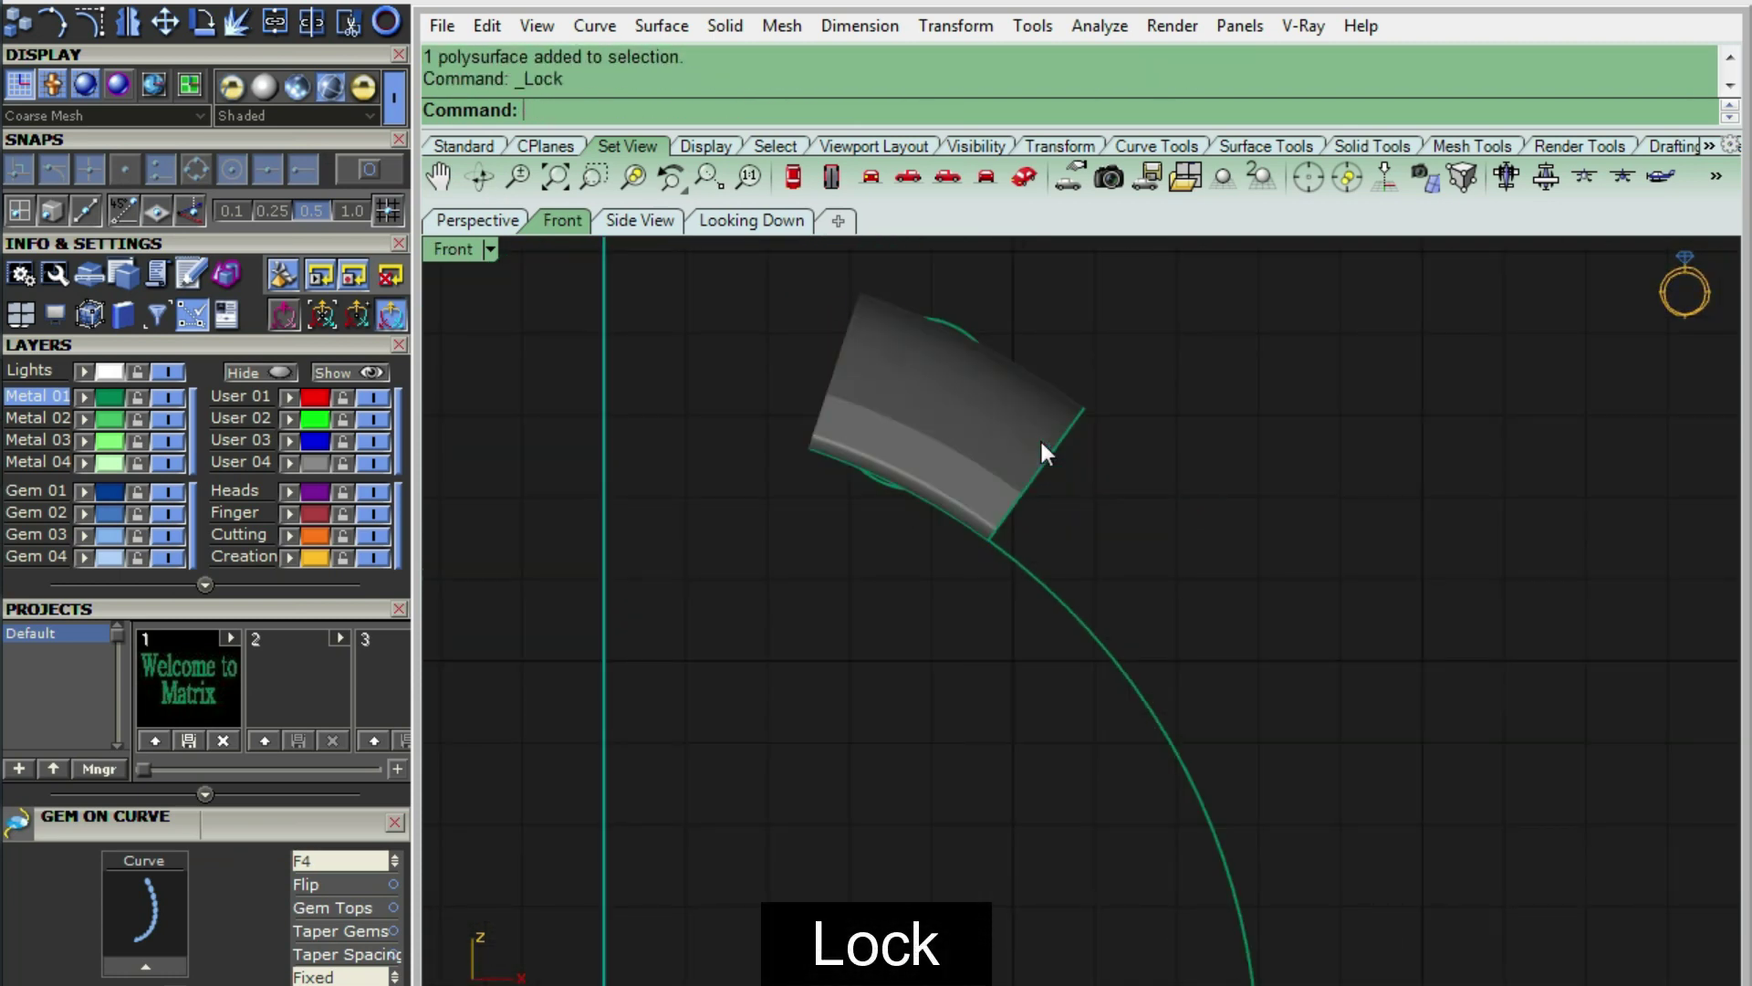
- Unhide the hidden ring parts and switch to a front wireframe view
right_click_drag(1099, 512, 1010, 544)
key("ctrl+shift+h")
scroll(1037, 556, "up", 5)
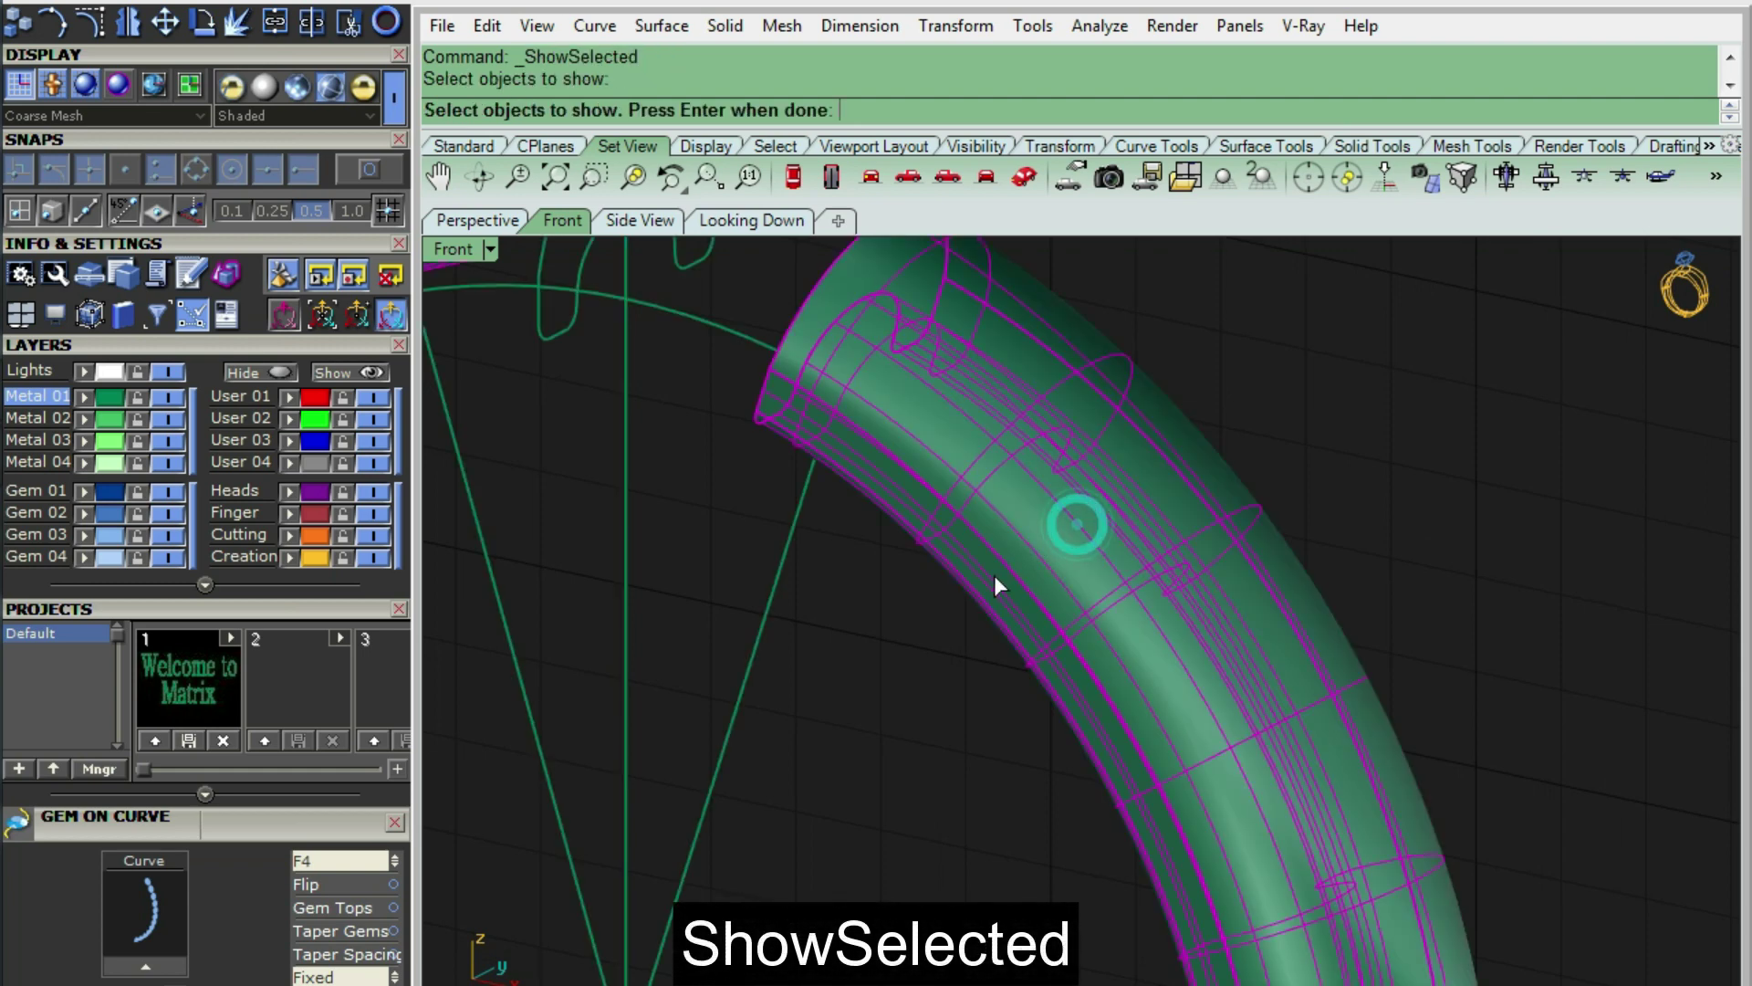
key("Return")
key("ctrl+F2")
key("ctrl+alt+w")
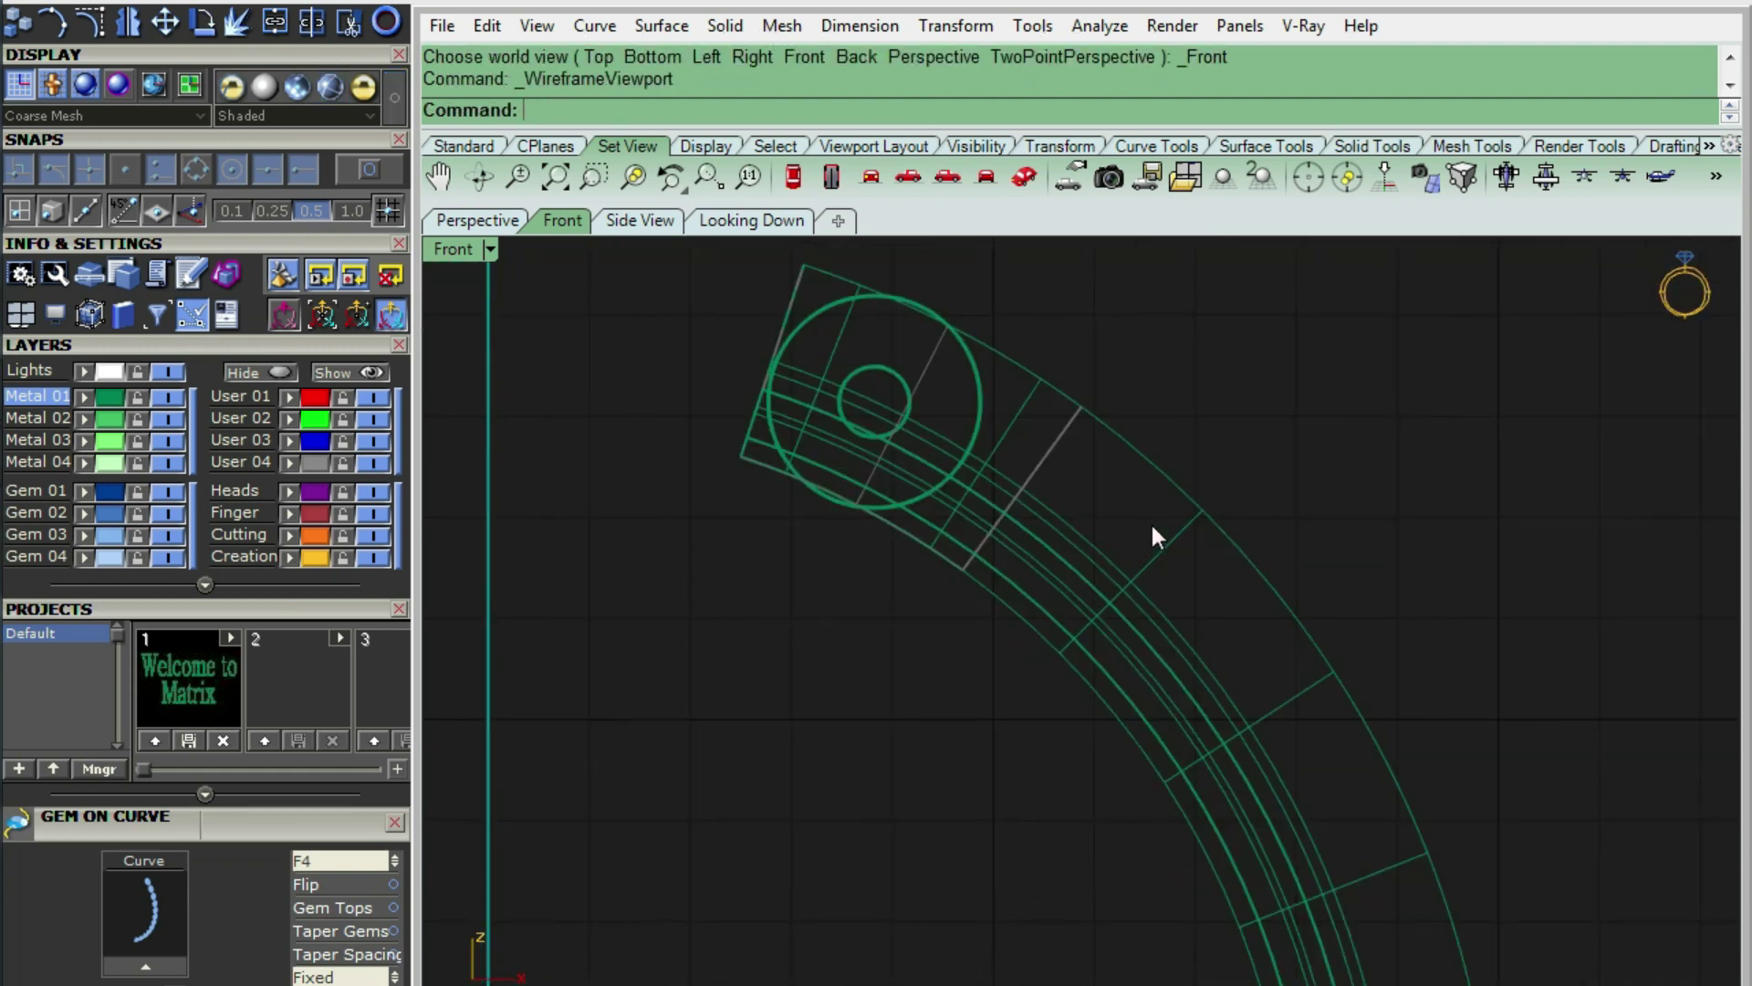
- Replace a stray midpoint line with a cutting line from 0 down below the ring
type("ml")
key("Return")
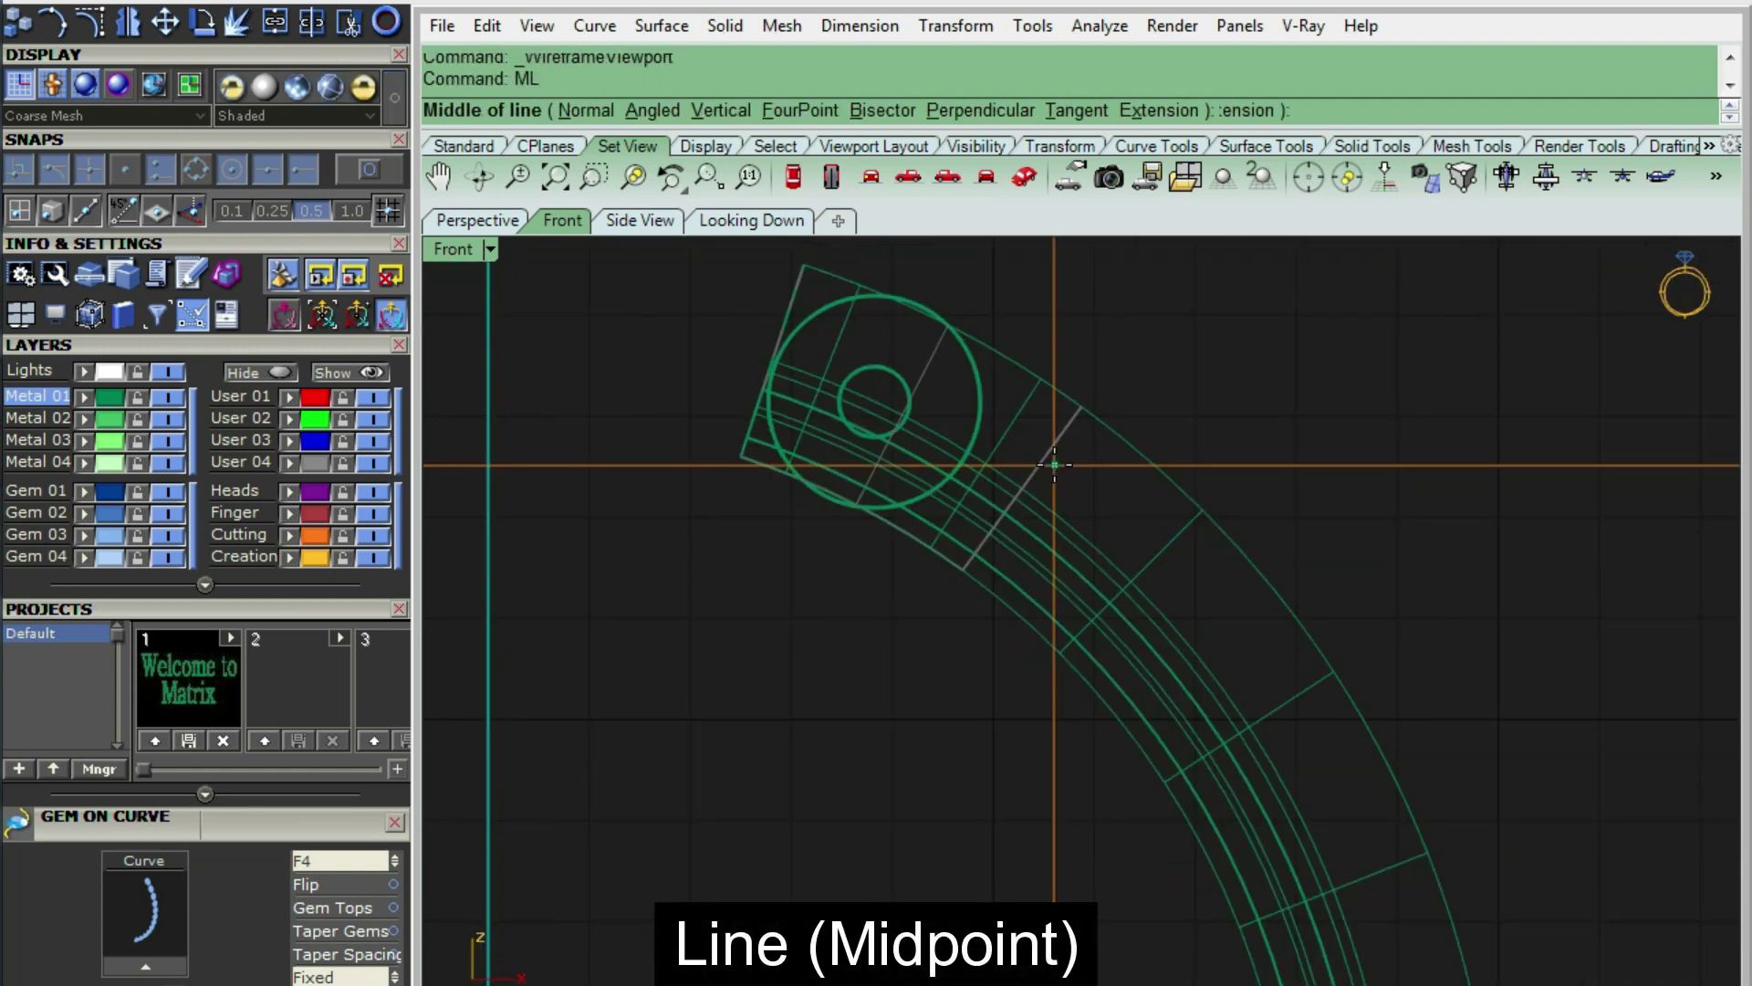
left_click(984, 540)
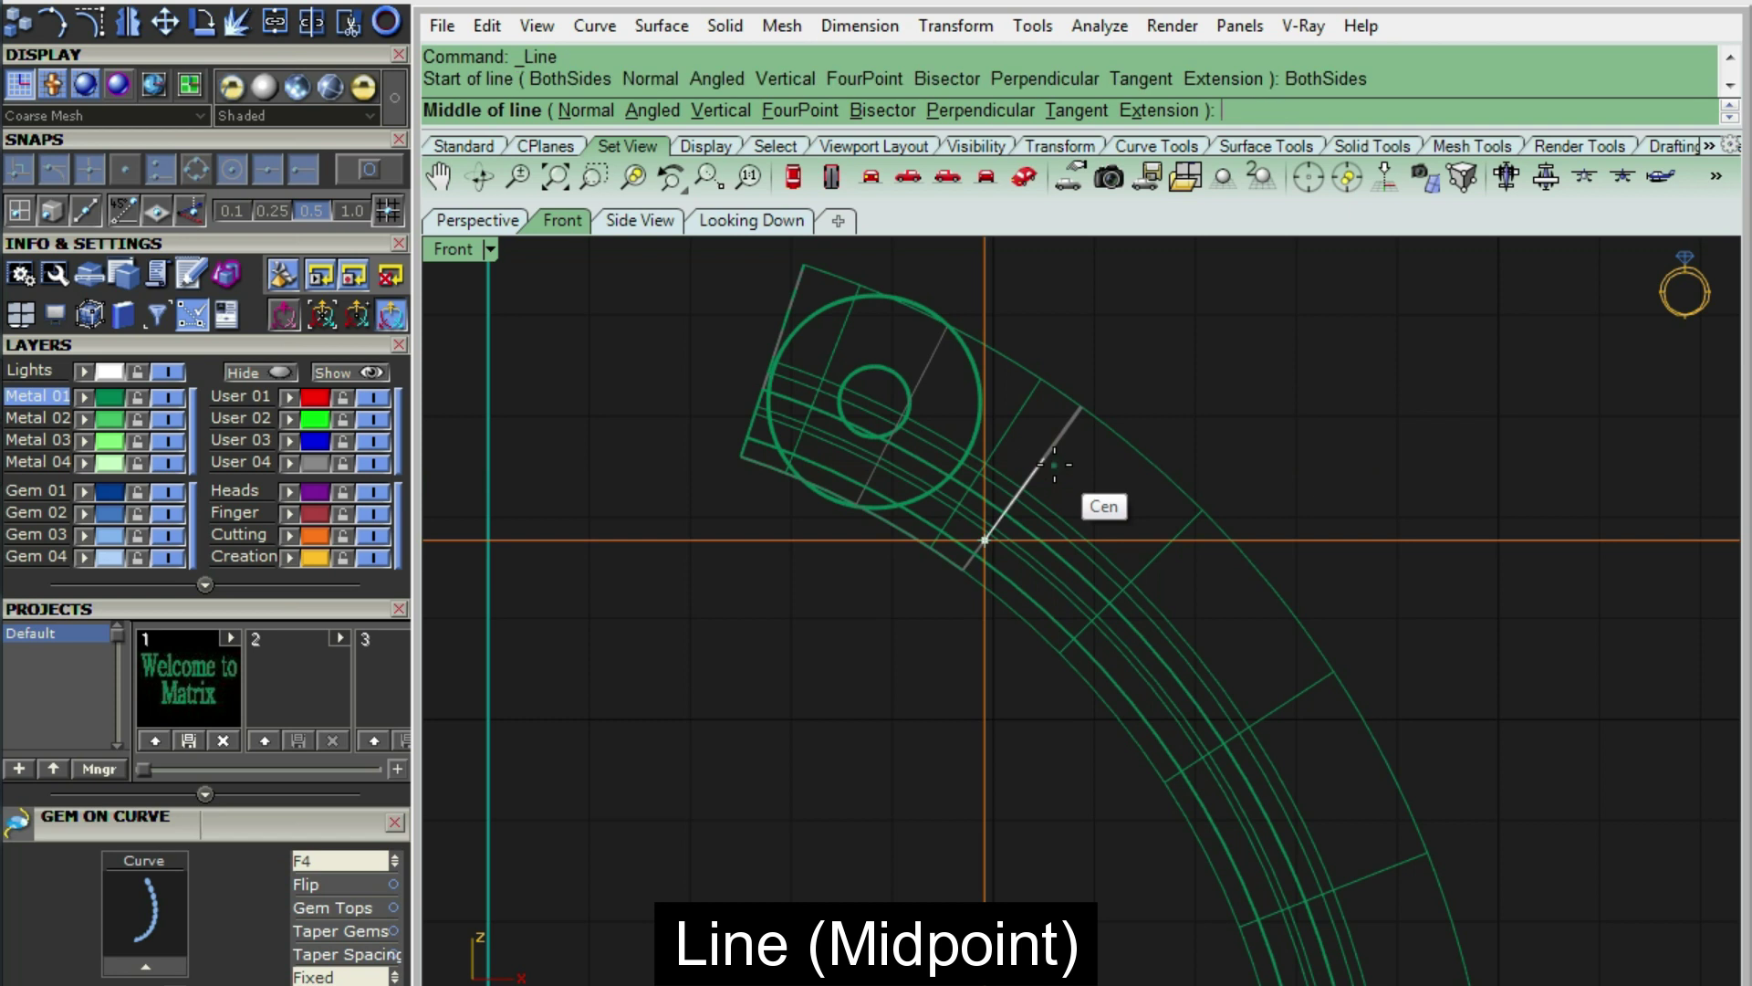
left_click(1128, 384)
key("ctrl+z")
type("LI")
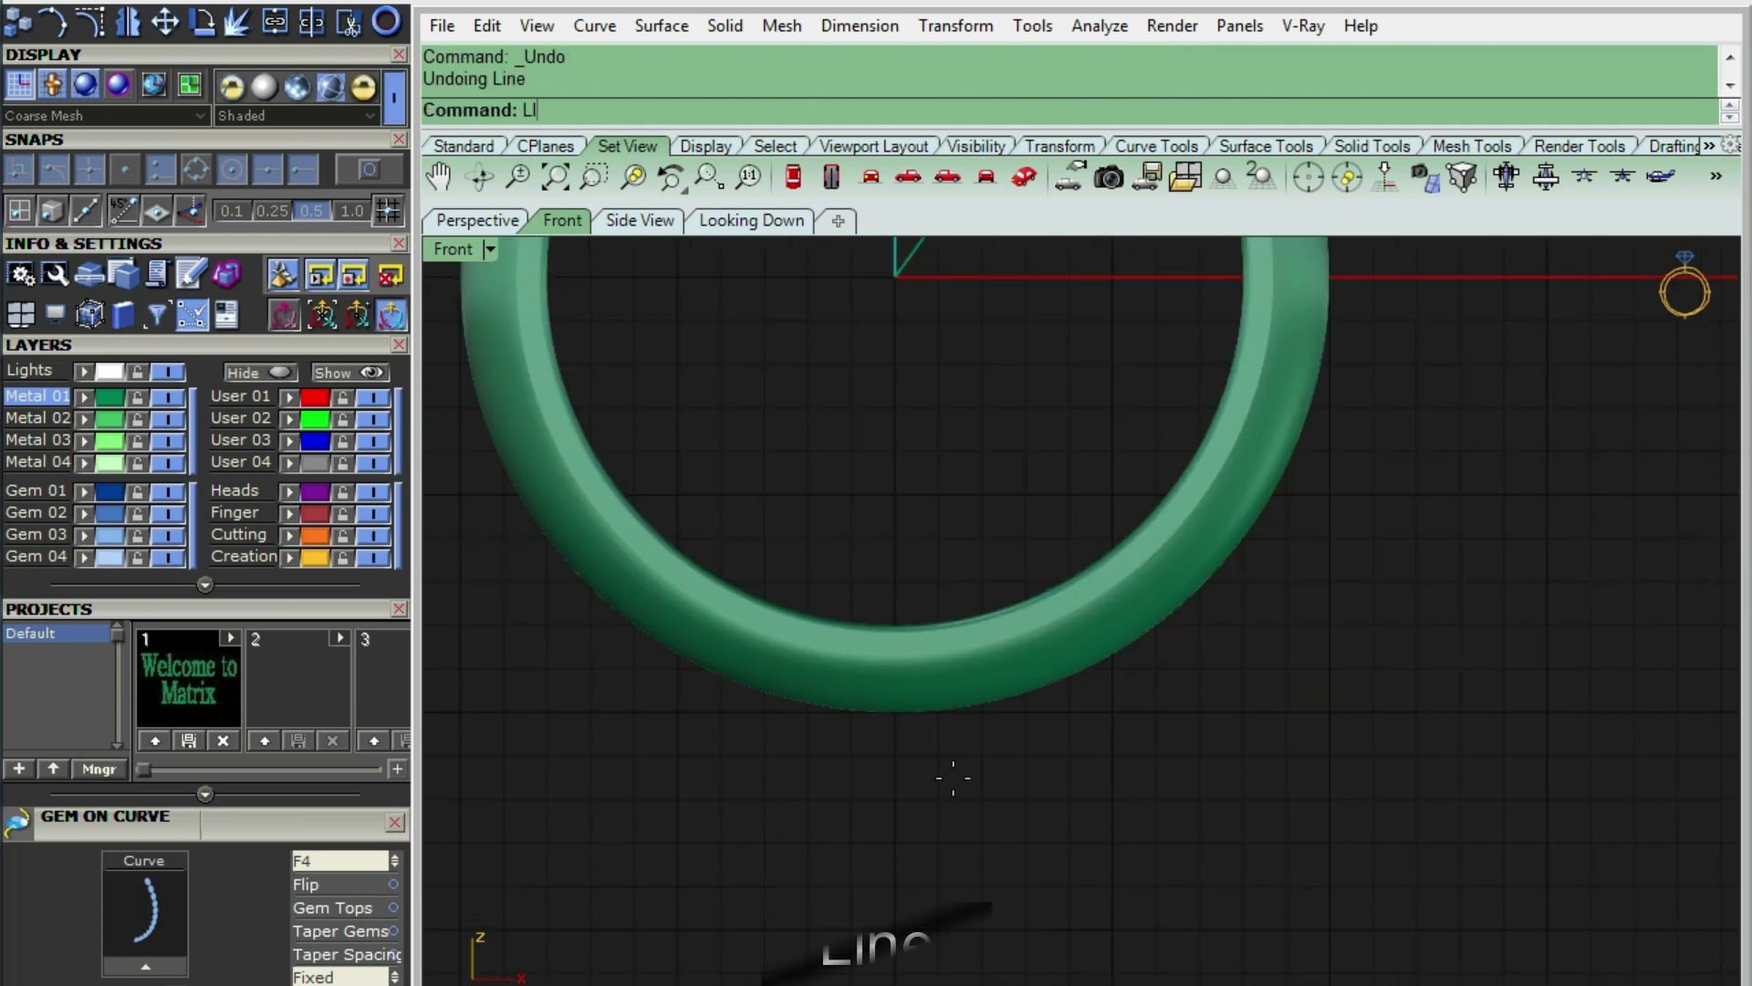
key("Return")
type("0")
key("Return")
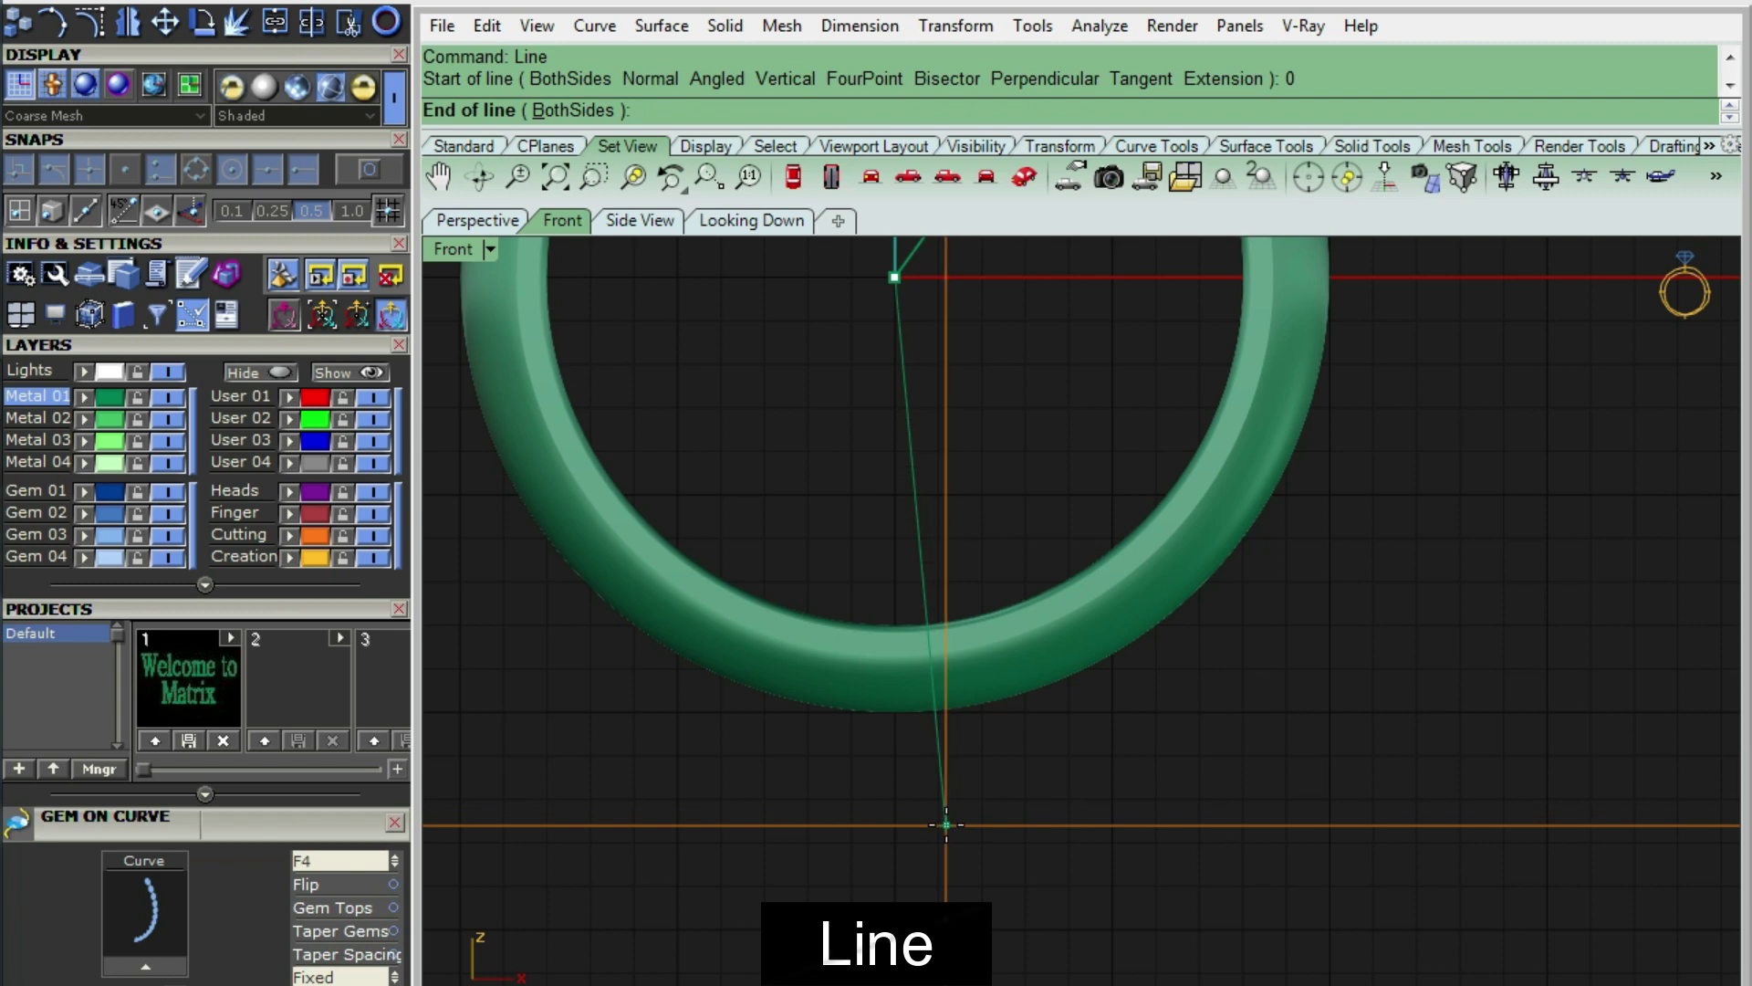
left_click(945, 824)
- Split the ring band surface along the cutting lines into three pieces
scroll(1013, 760, "down", 5)
left_click(1050, 539)
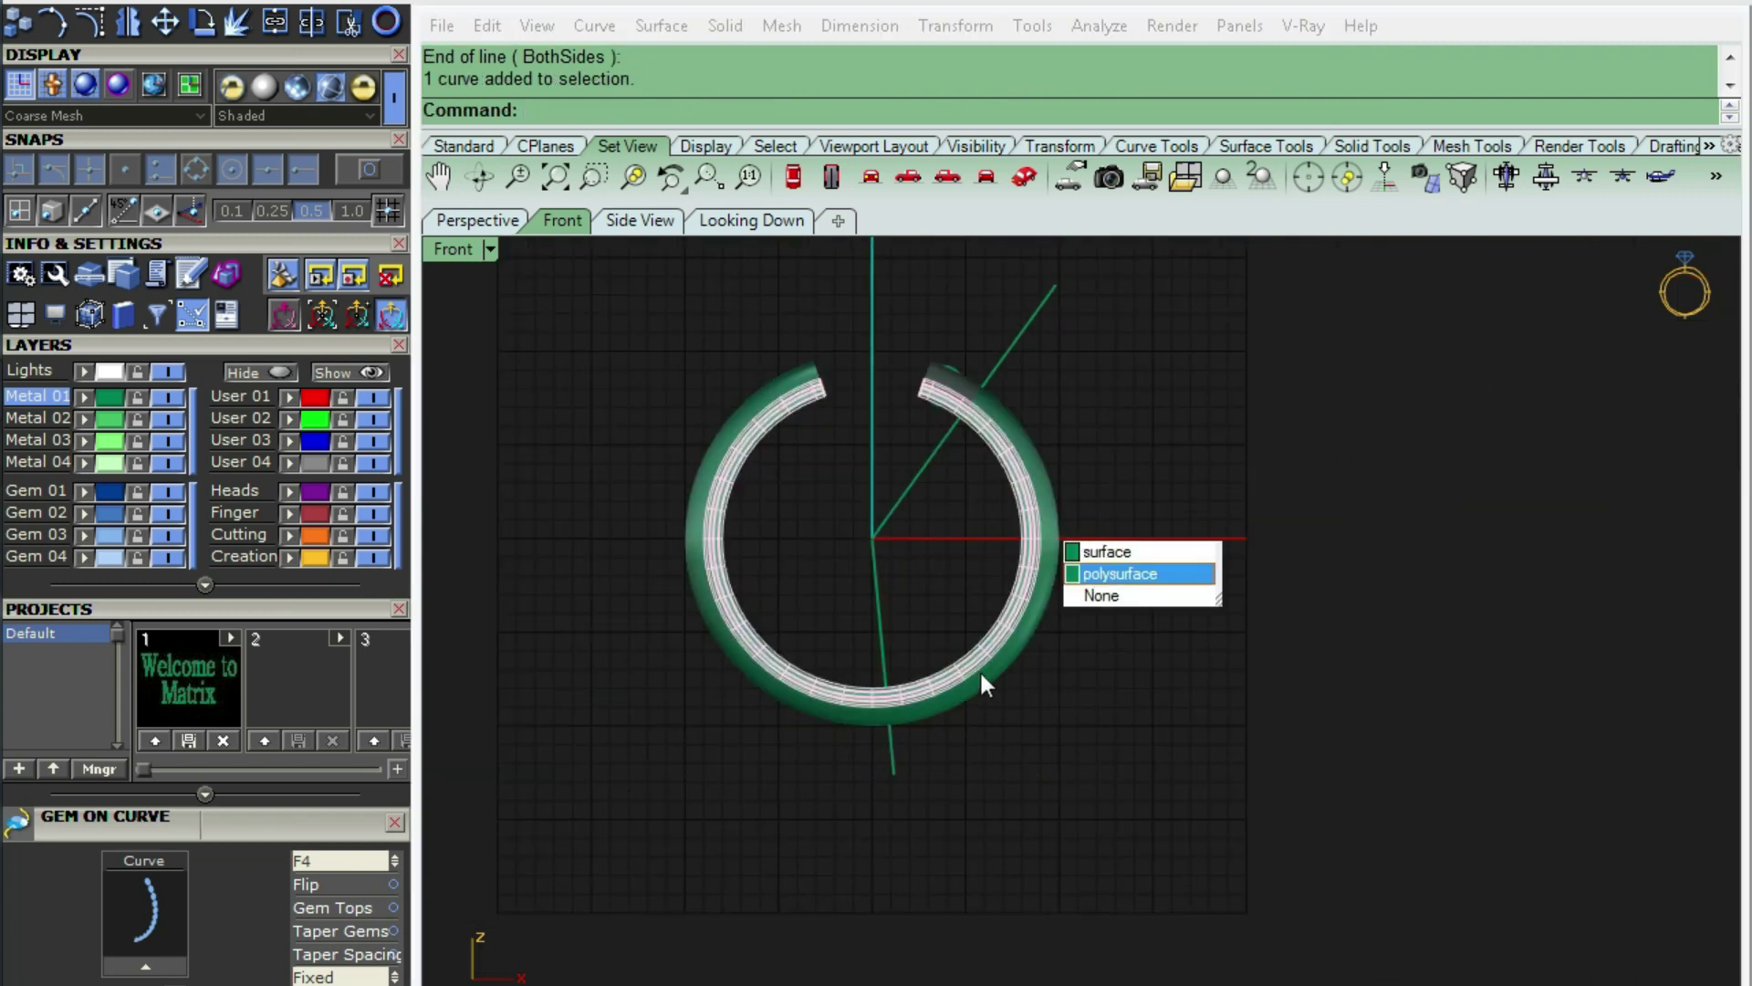
left_click(1142, 392)
scroll(1026, 423, "up", 3)
left_click(1020, 433)
type("split")
key("Return")
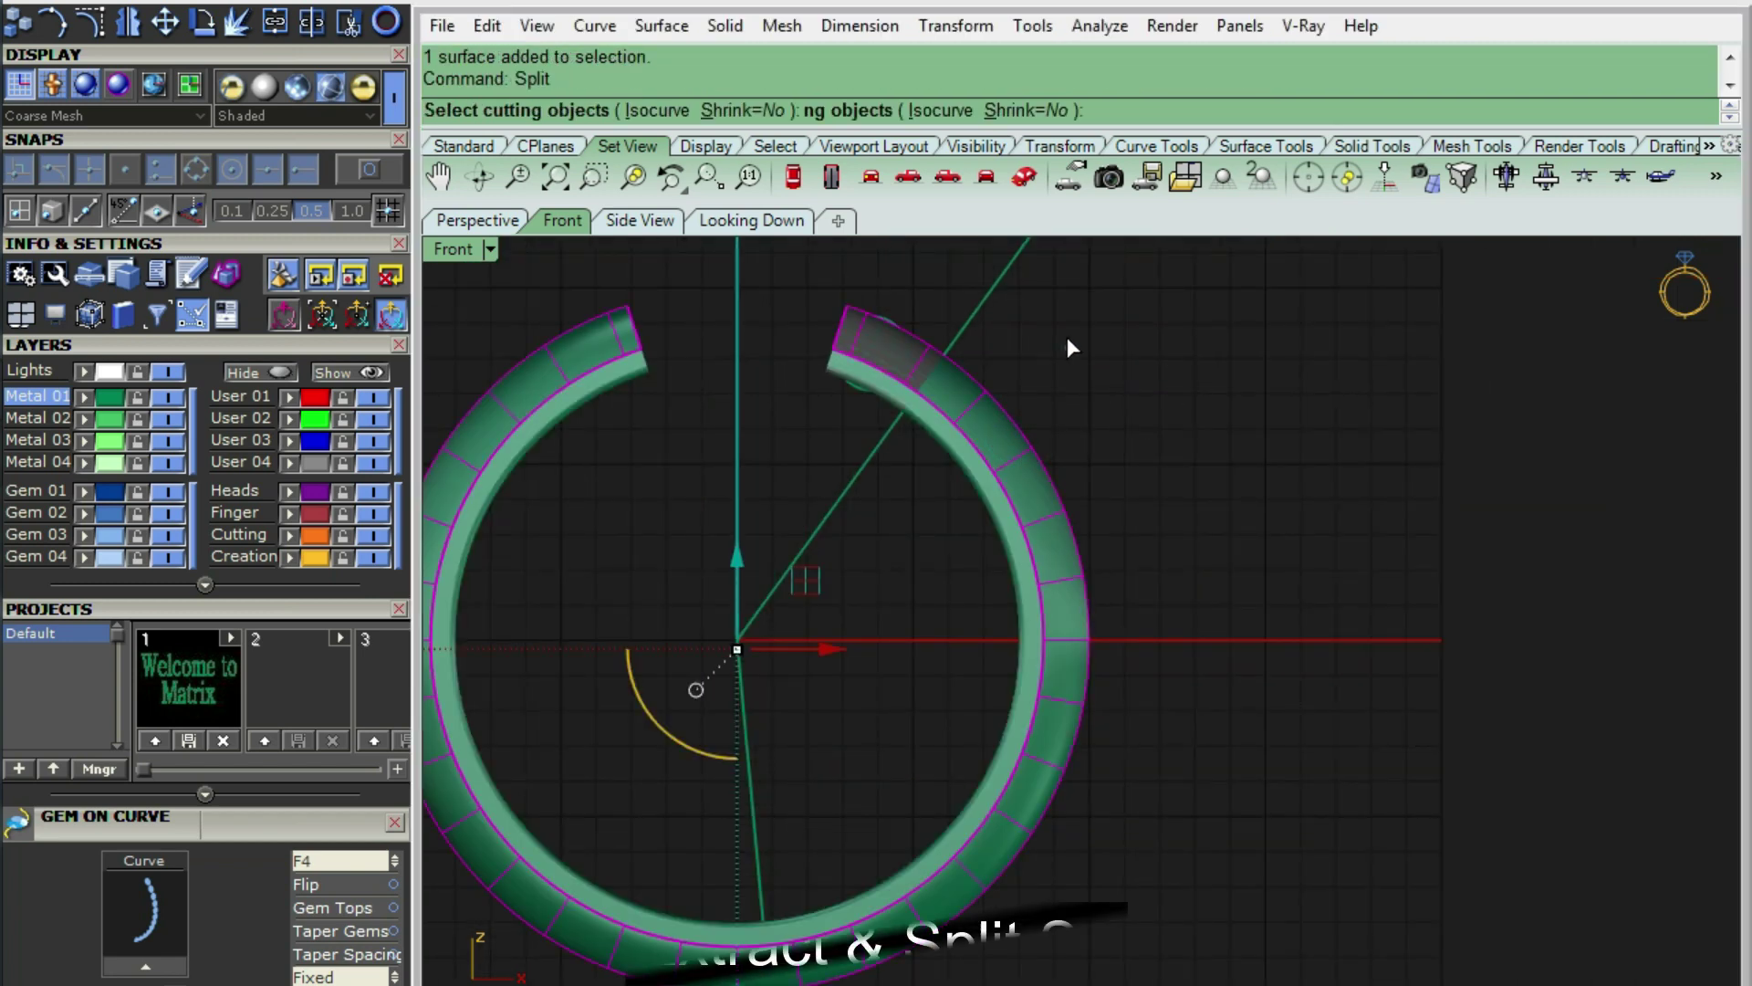
key("Down")
key("Return")
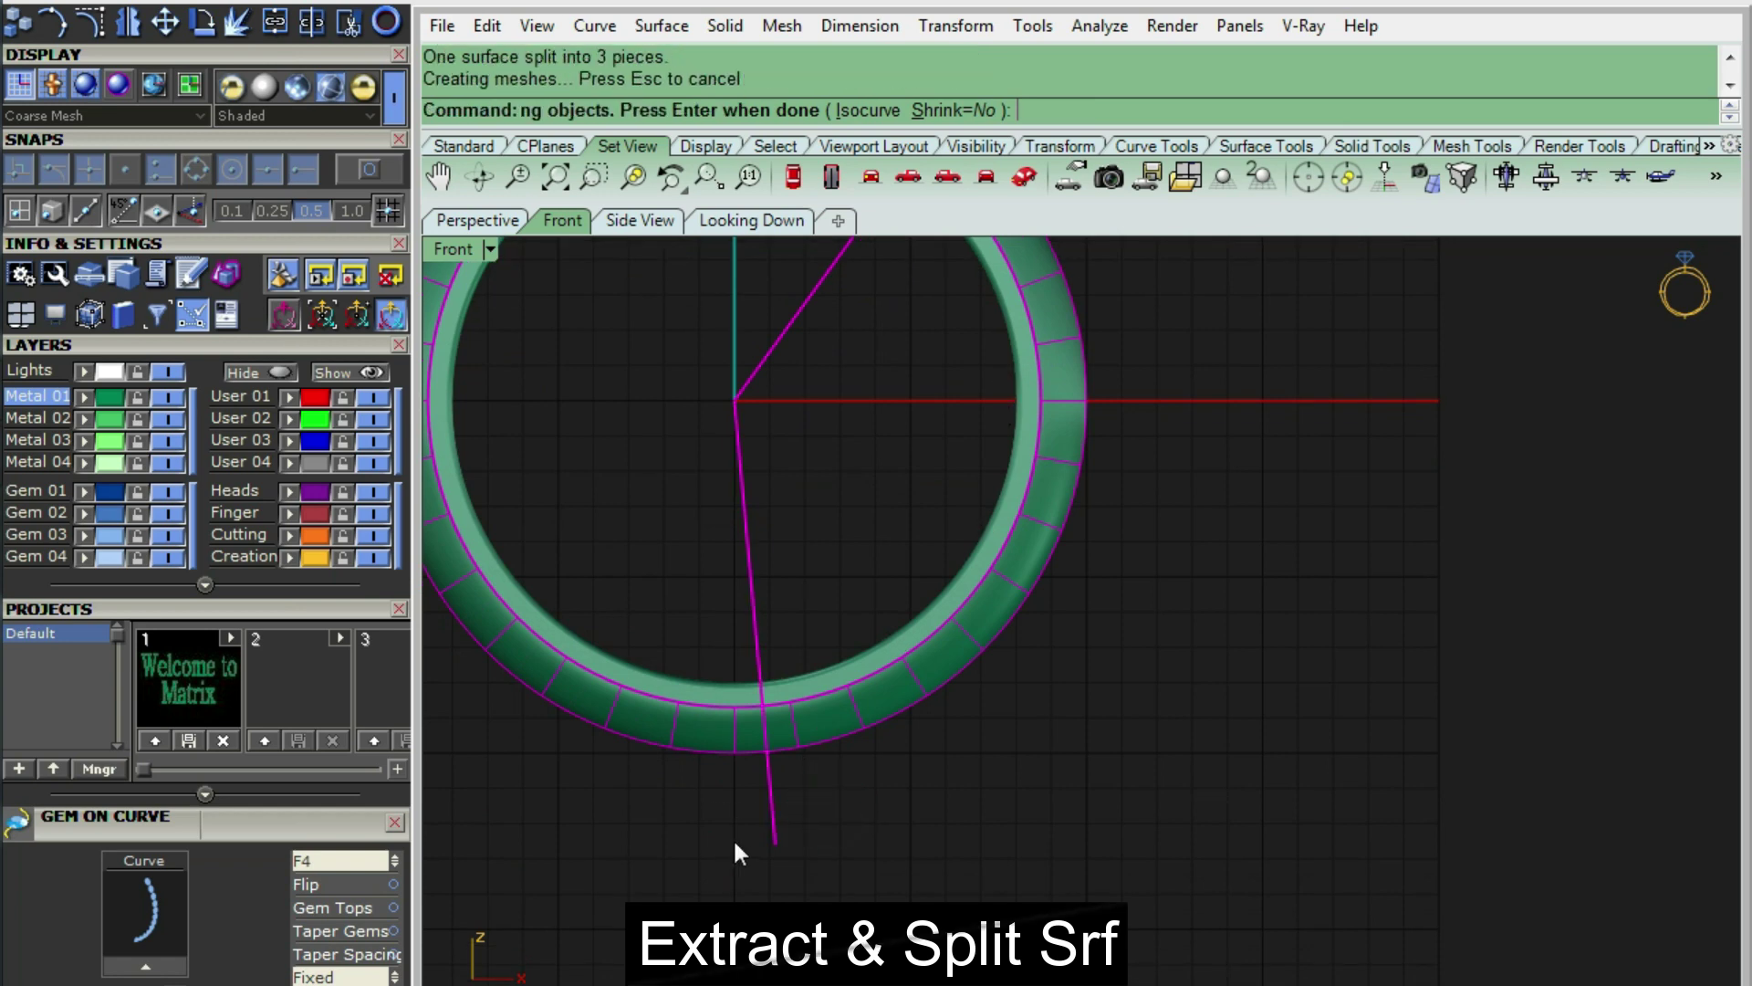
left_click(856, 719)
scroll(912, 470, "down", 3)
- Offset the split band piece by 0.25 and delete the leftover curves
scroll(913, 469, "up", 3)
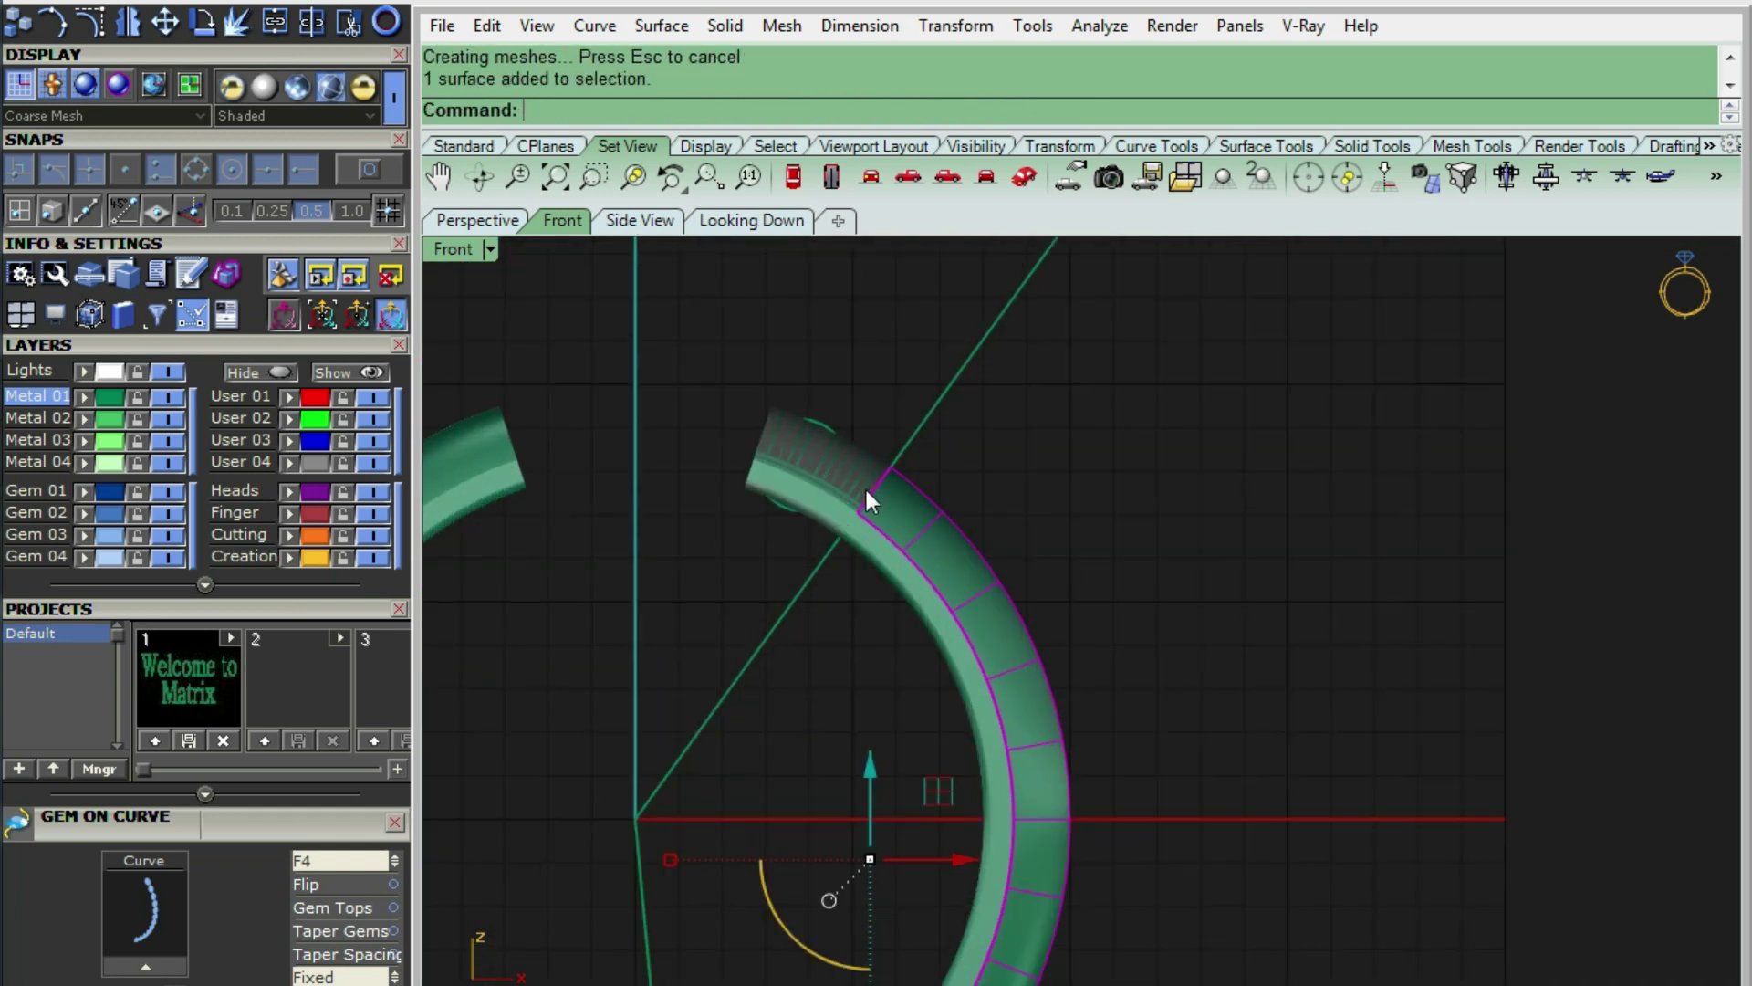
scroll(864, 485, "up", 3)
mouse_move(821, 537)
right_mouse_down()
mouse_move(705, 546)
mouse_move(1191, 580)
right_mouse_up()
scroll(719, 473, "up", 3)
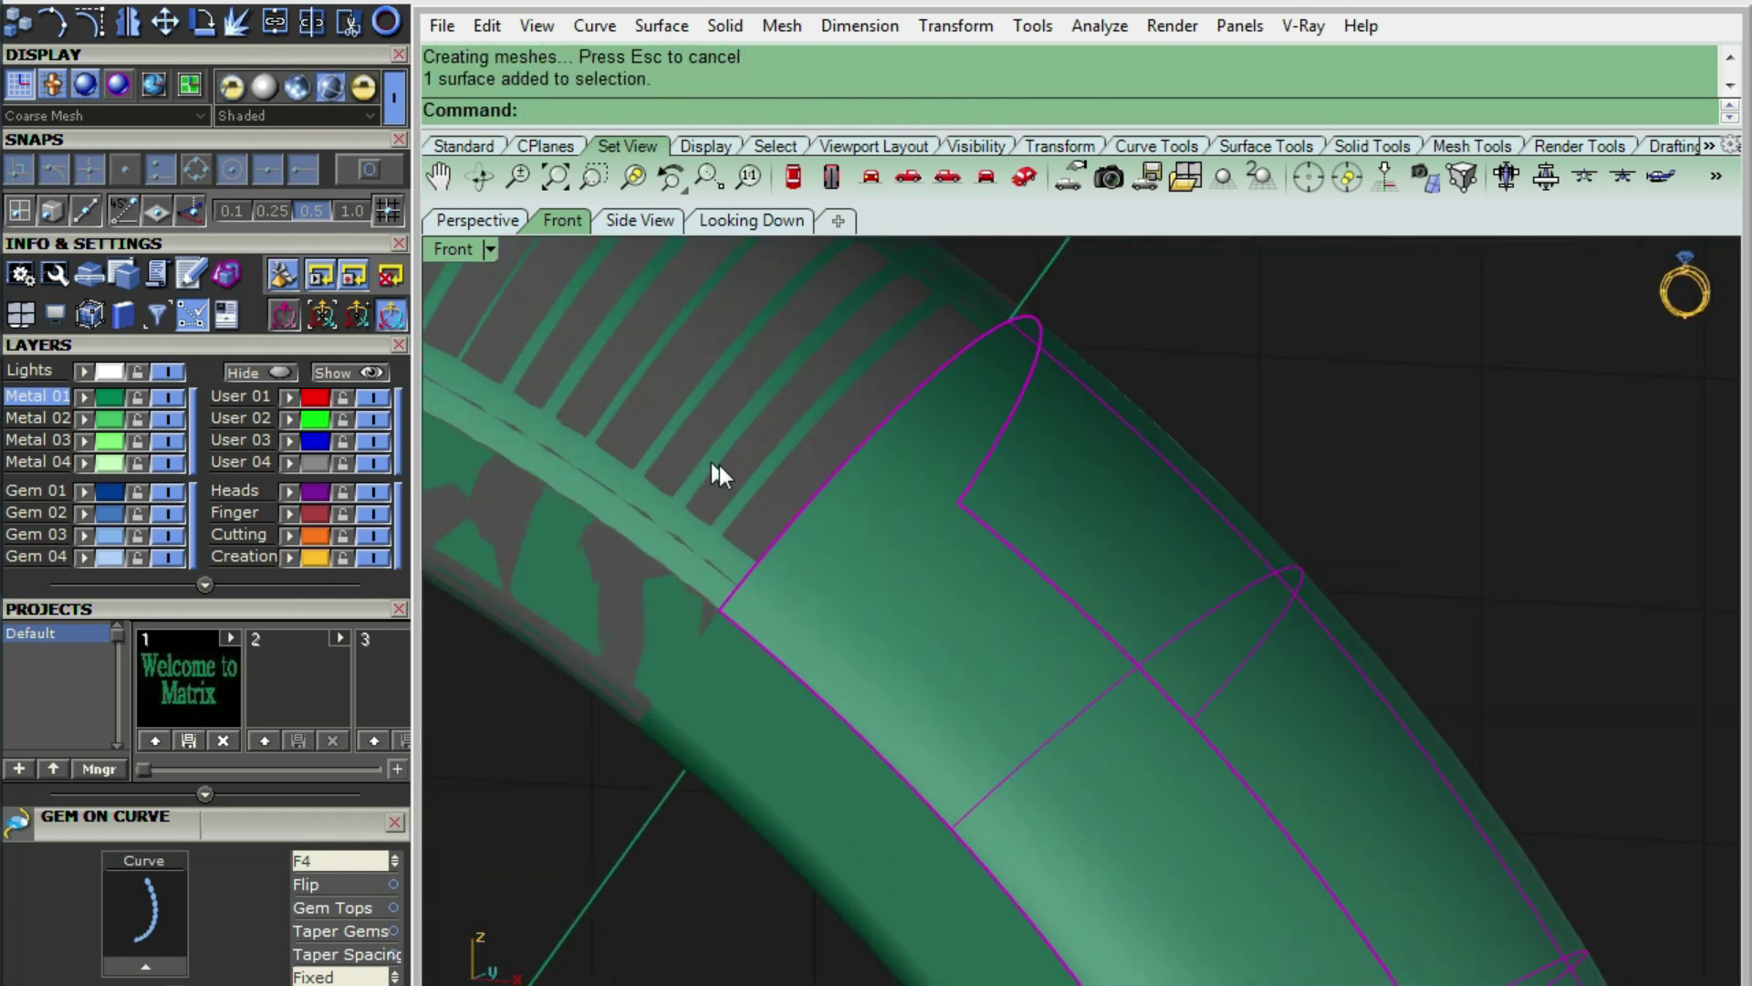
type("OffsetSrf")
key("Return")
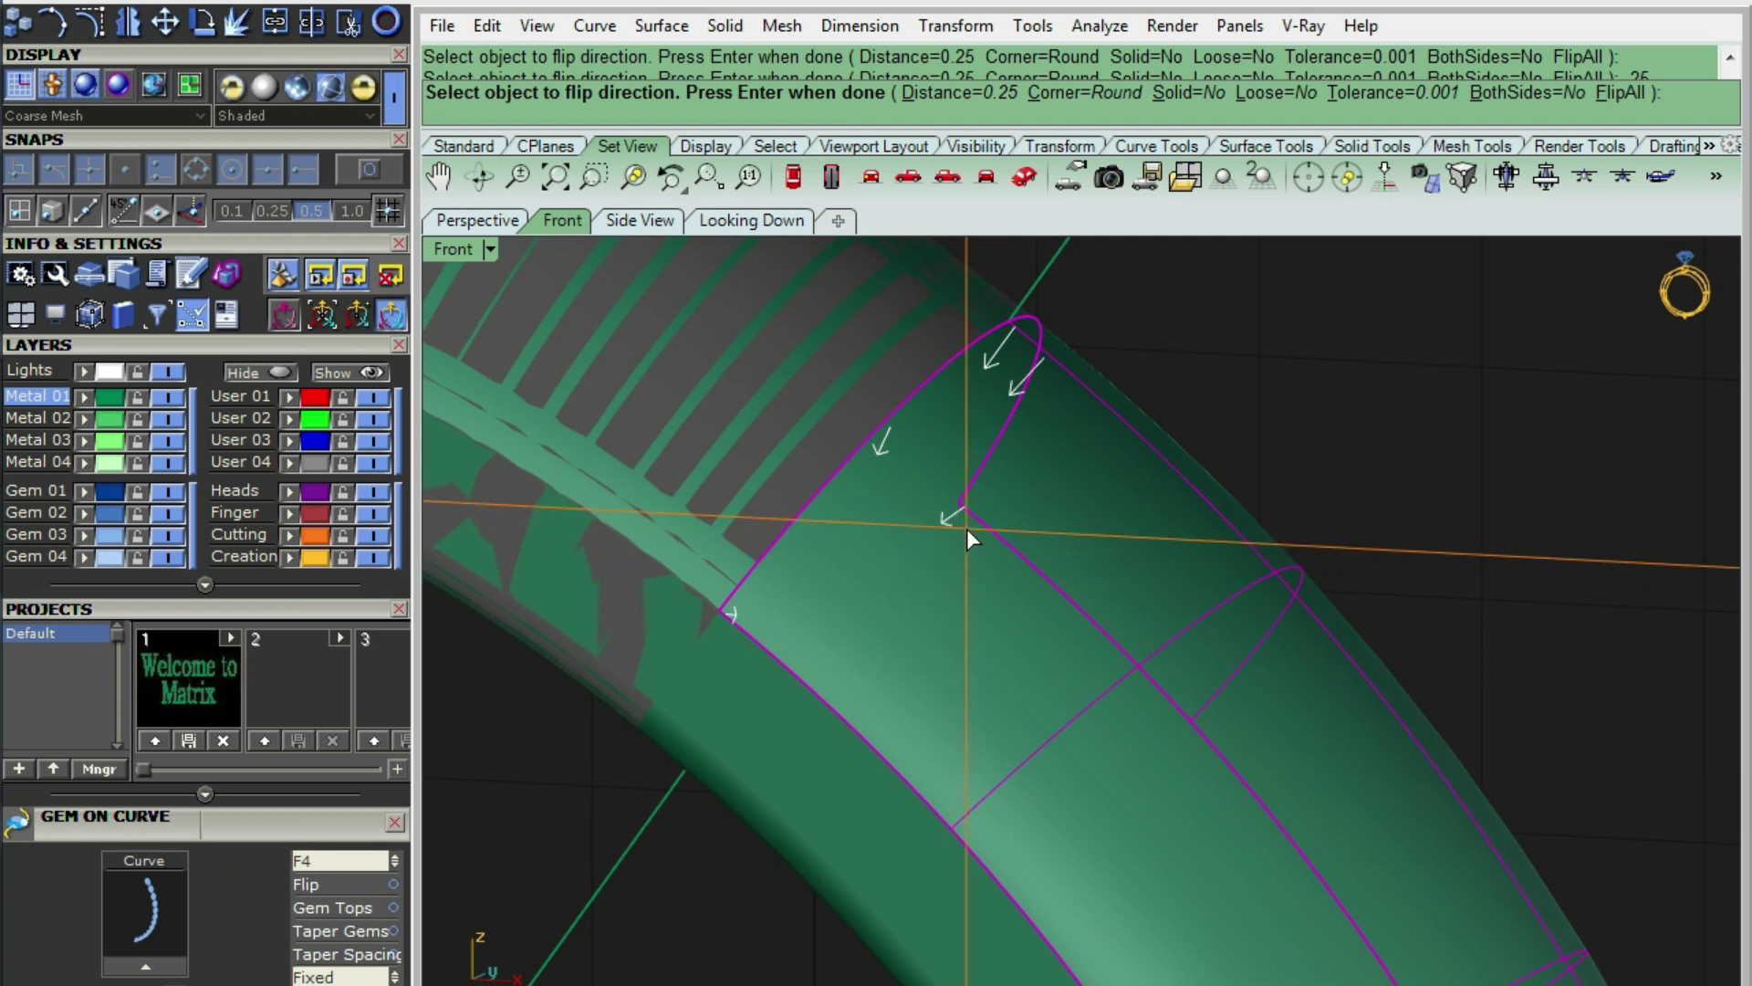
key("Return")
key("Delete")
- Unlock the ring body polysurface and hide it
mouse_move(991, 443)
right_mouse_down()
mouse_move(694, 434)
mouse_move(1012, 440)
mouse_move(827, 578)
mouse_move(1068, 548)
mouse_move(664, 493)
mouse_move(1134, 501)
mouse_move(1186, 412)
right_mouse_up()
left_click(827, 578)
type("U")
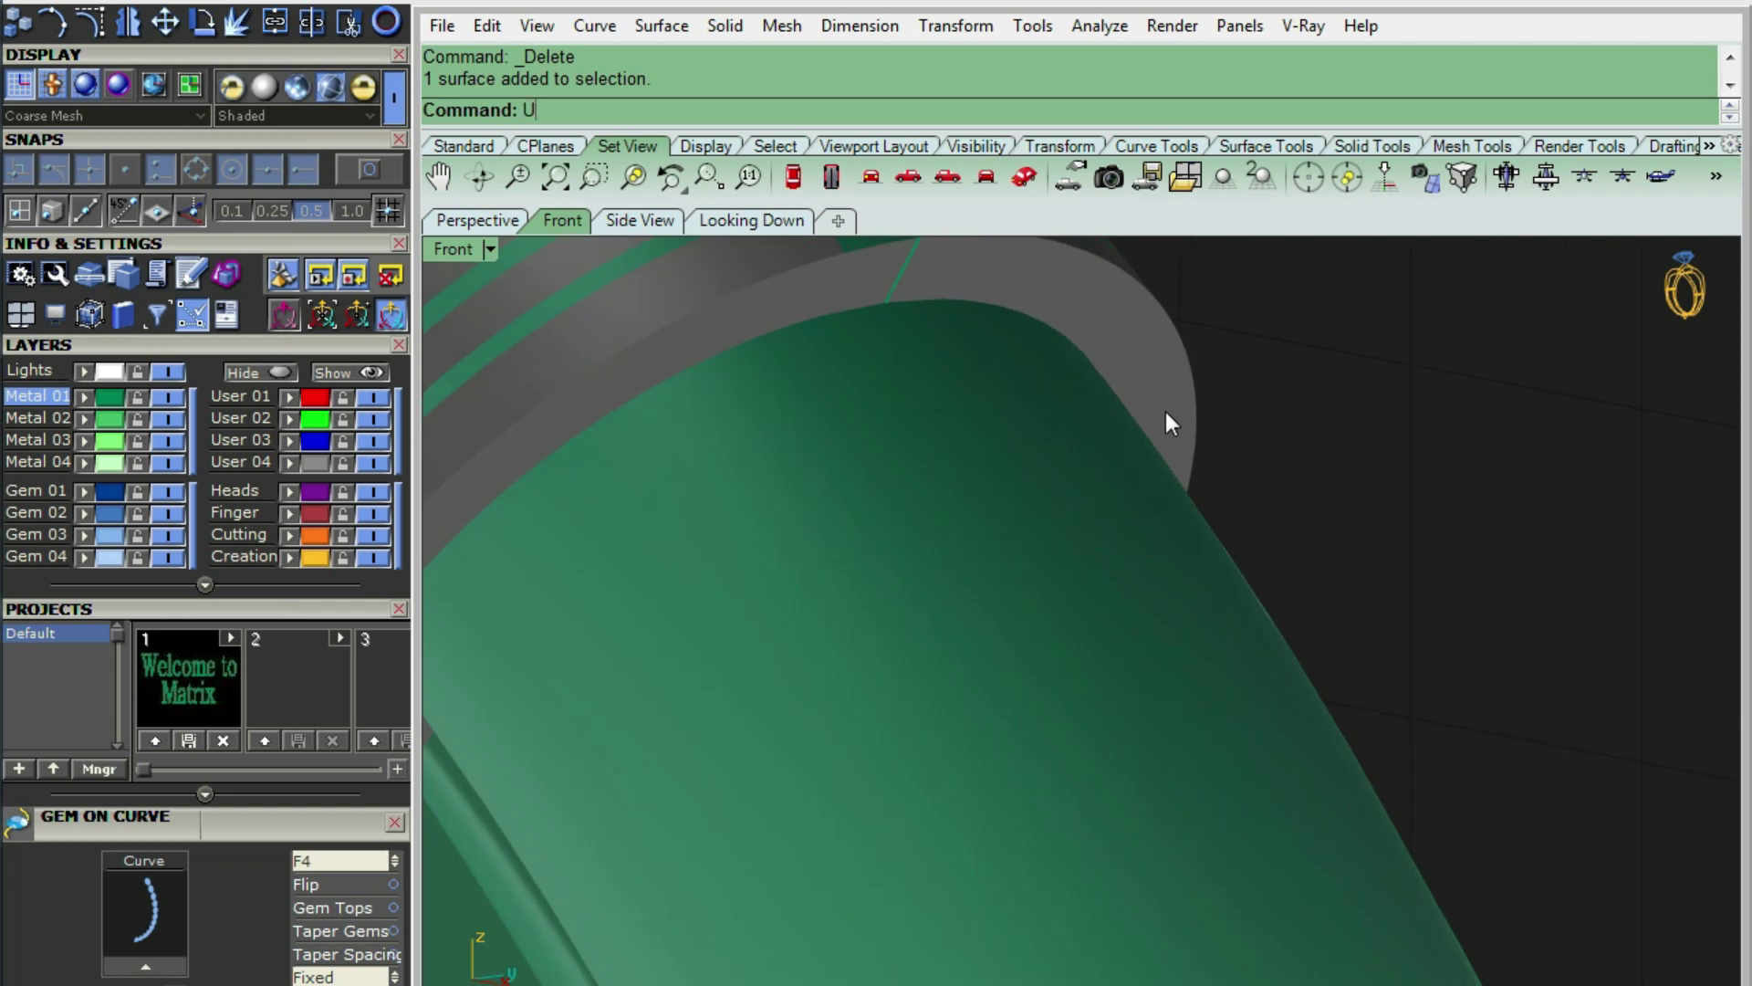
type("nlockSelected")
key("Return")
left_click(1082, 435)
key("ctrl+h")
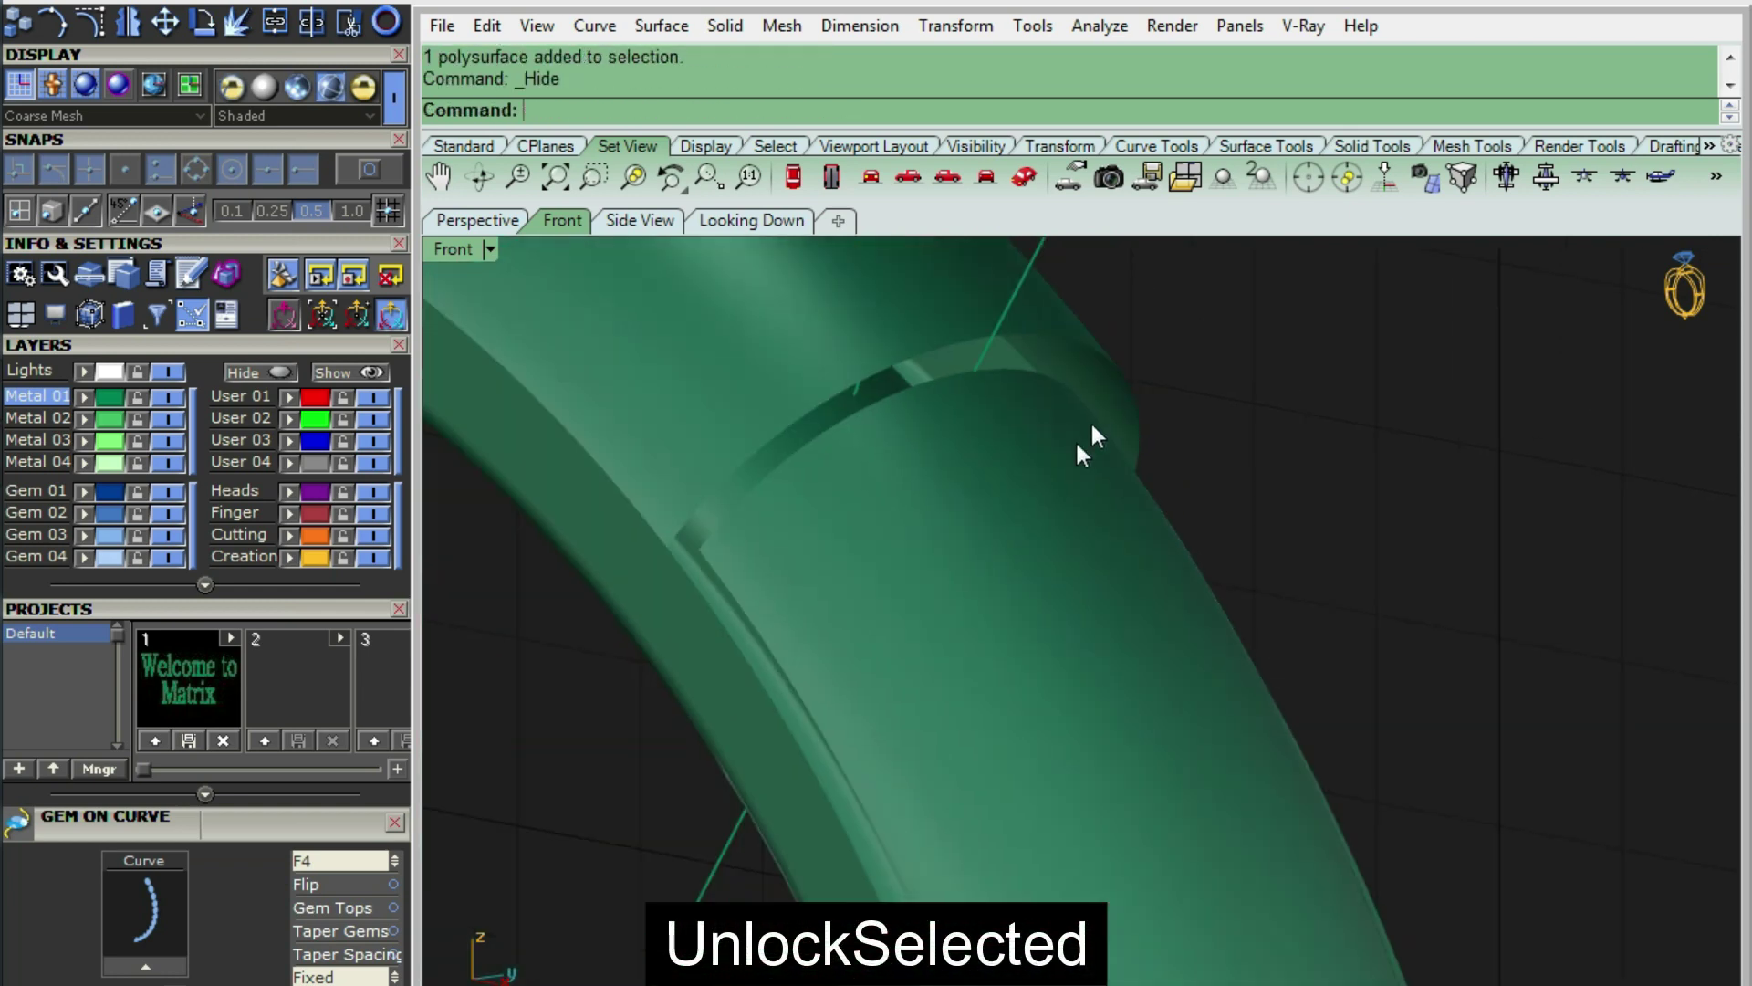
- Duplicate the band surface's border as a curve with DupBorder
mouse_move(1075, 440)
right_mouse_down()
mouse_move(864, 628)
mouse_move(621, 688)
mouse_move(726, 477)
mouse_move(840, 431)
right_mouse_up()
left_click(863, 628)
type("DupBorder")
key("Return")
- Offset the copied border 0.05 along the band surface
scroll(779, 840, "up", 3)
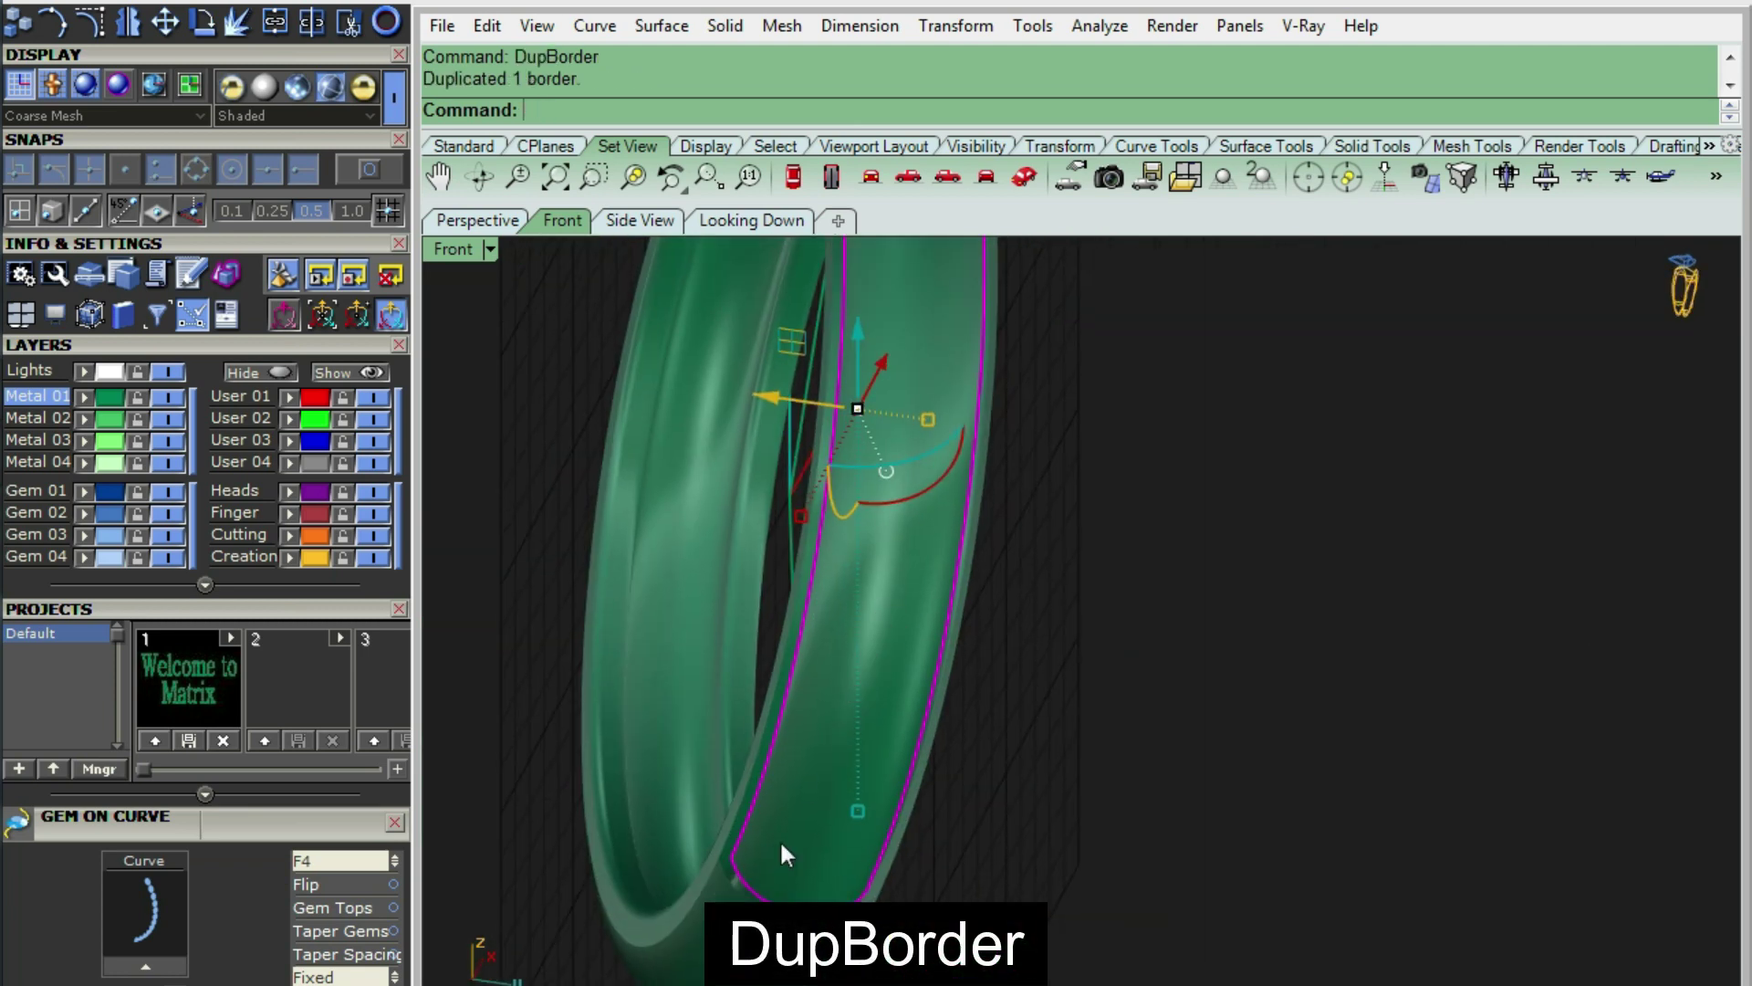
scroll(785, 836, "up", 3)
type("OffsetCrvOnSrf")
key("Return")
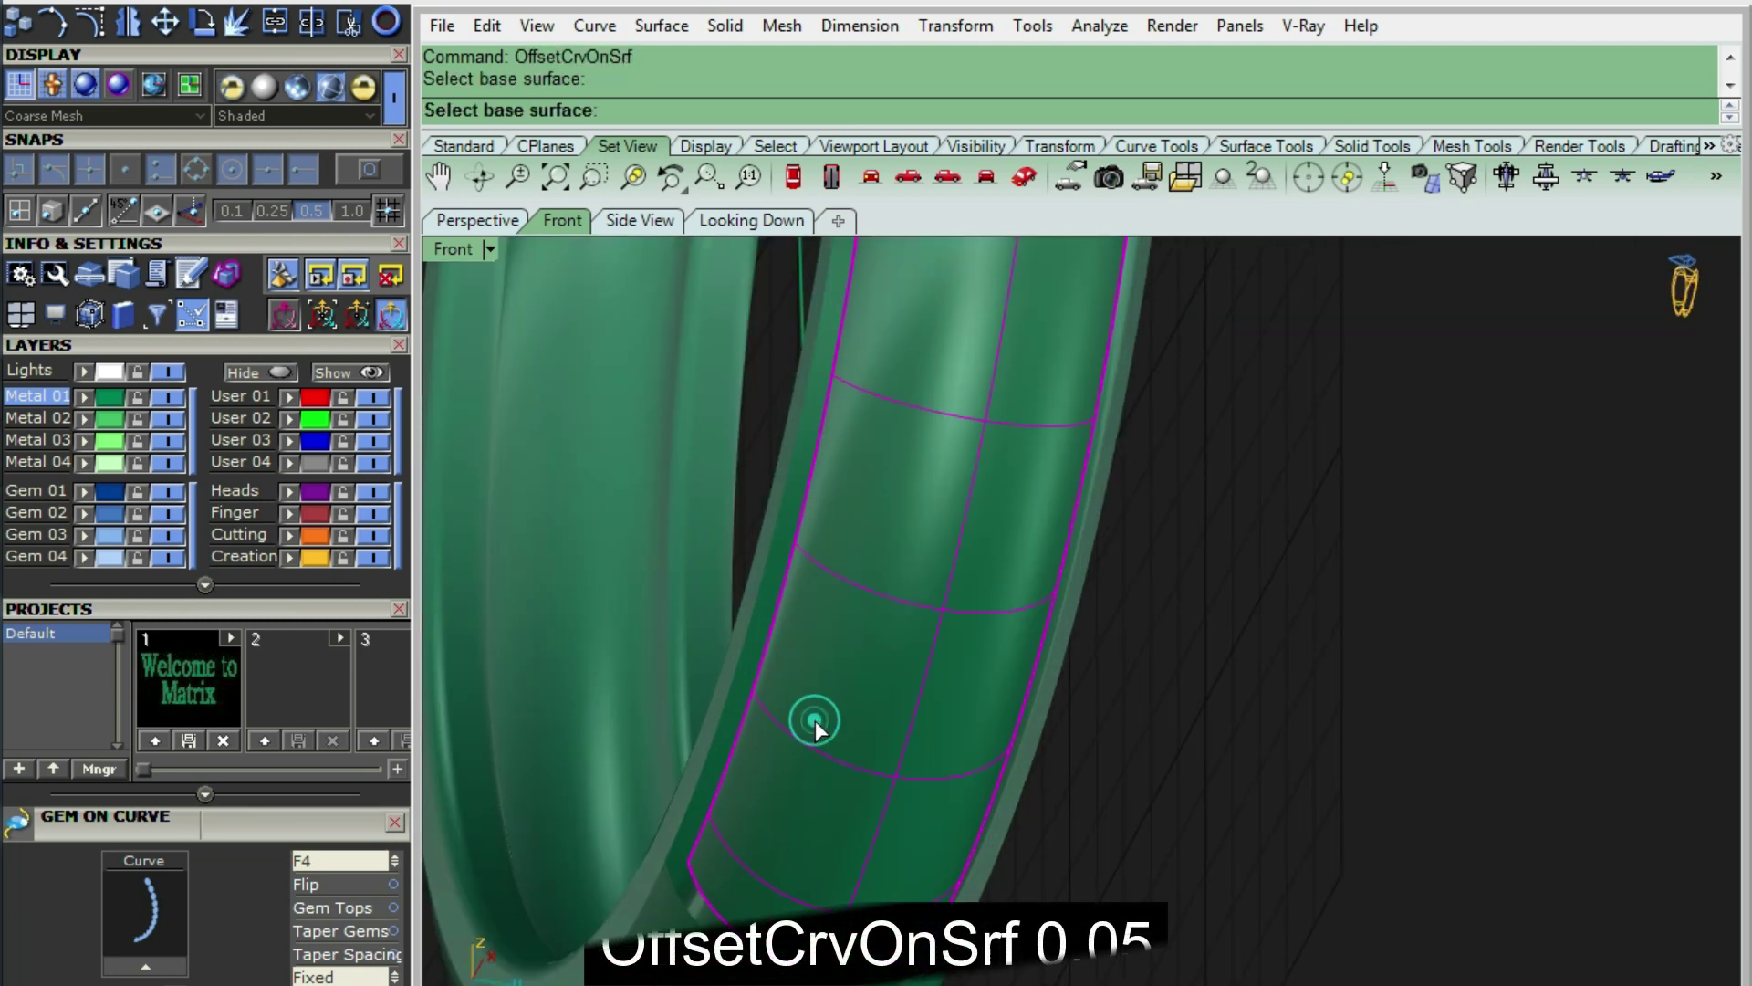
left_click(816, 723)
type(".05")
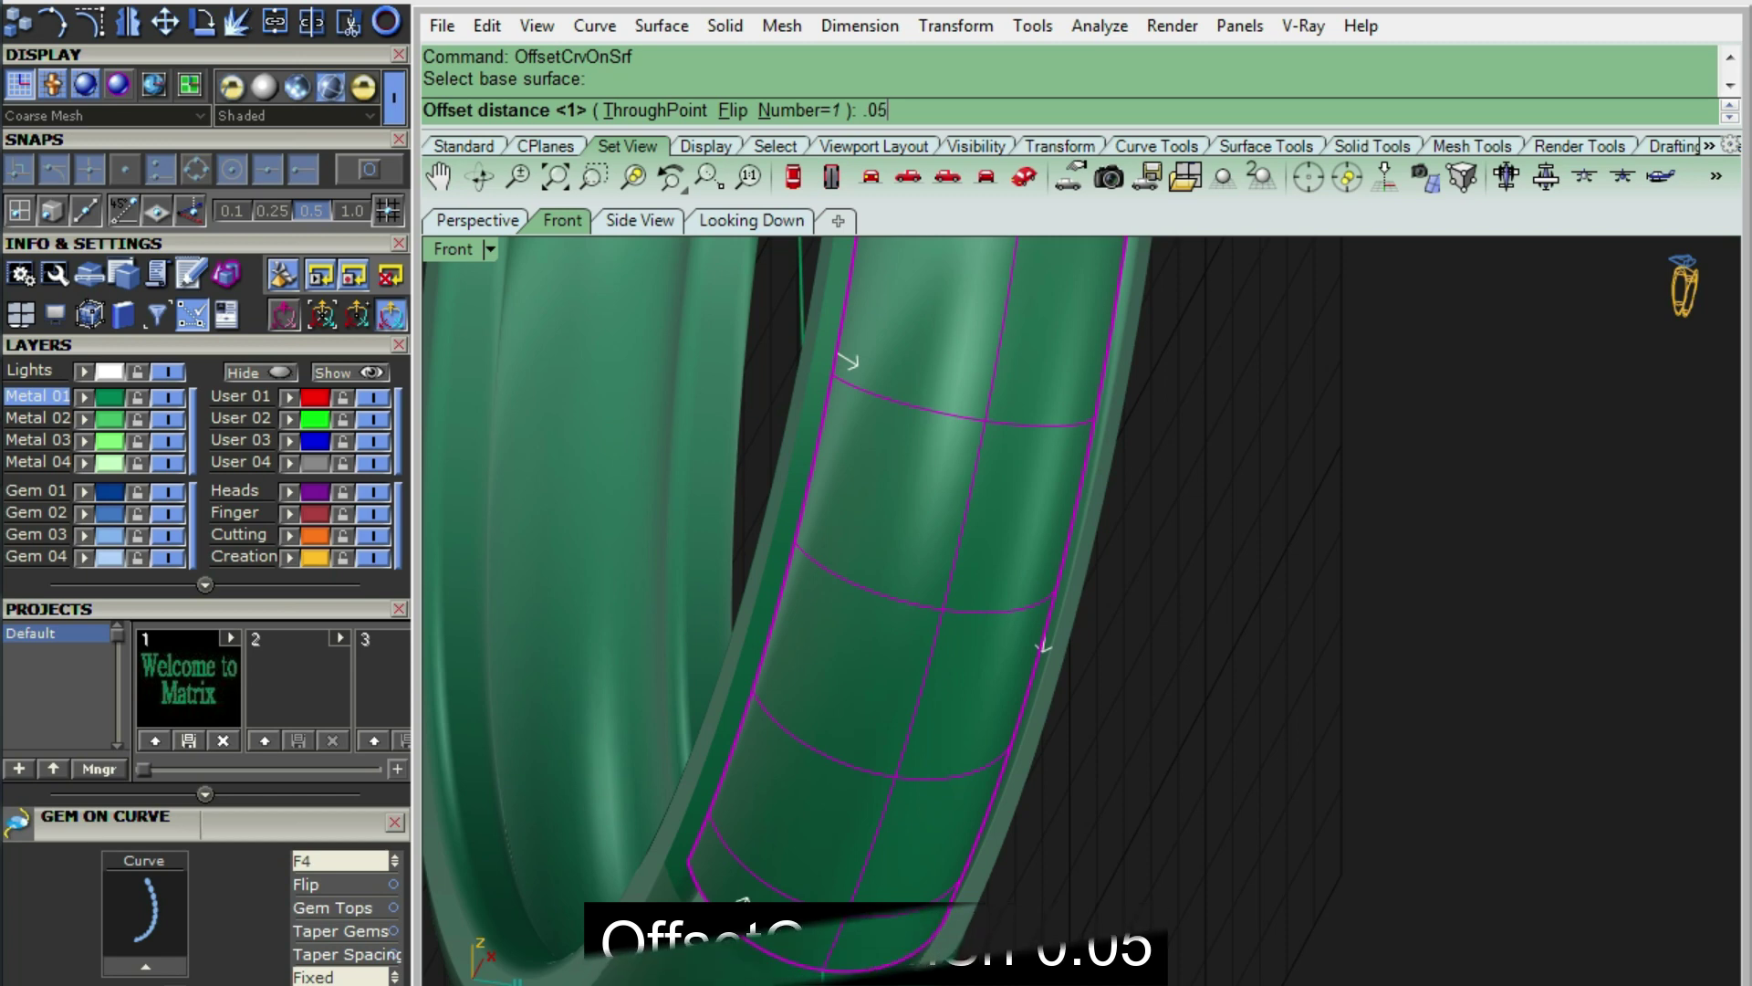
key("Return")
- Split the band along the offset curve and delete the cut-off piece
scroll(858, 703, "up", 3)
mouse_move(858, 702)
right_mouse_down()
mouse_move(518, 628)
mouse_move(610, 721)
right_mouse_up()
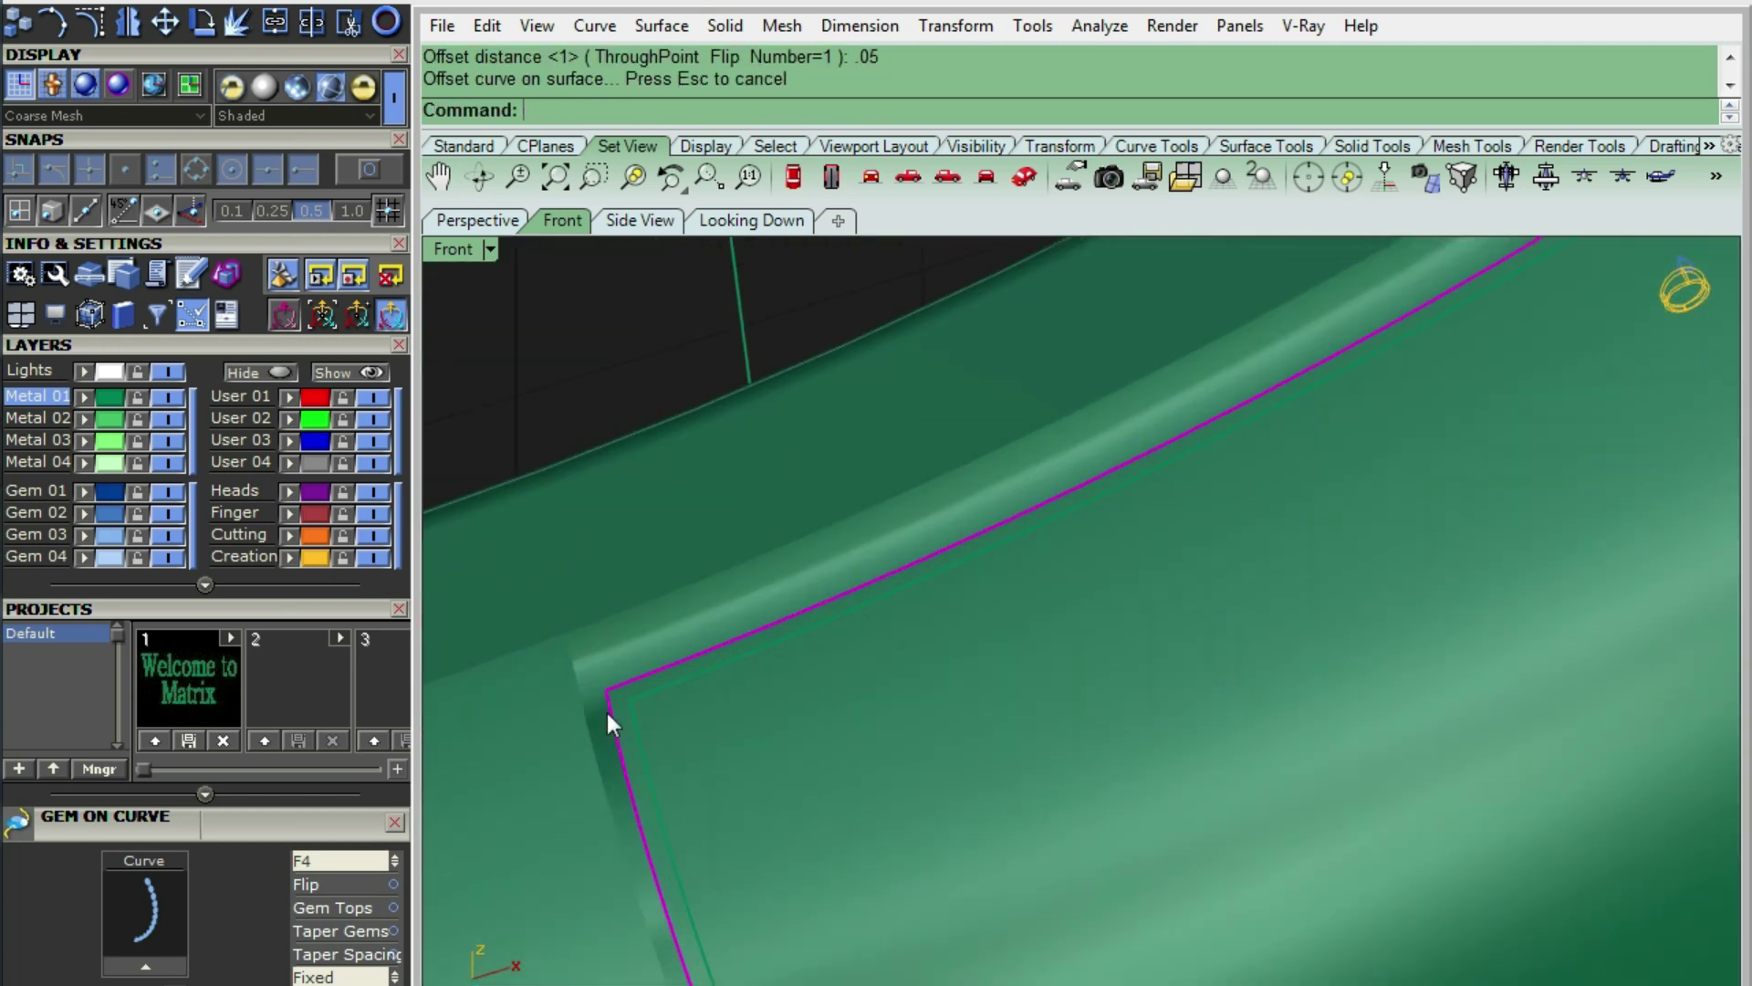
left_click(705, 724)
type("Split")
key("Return")
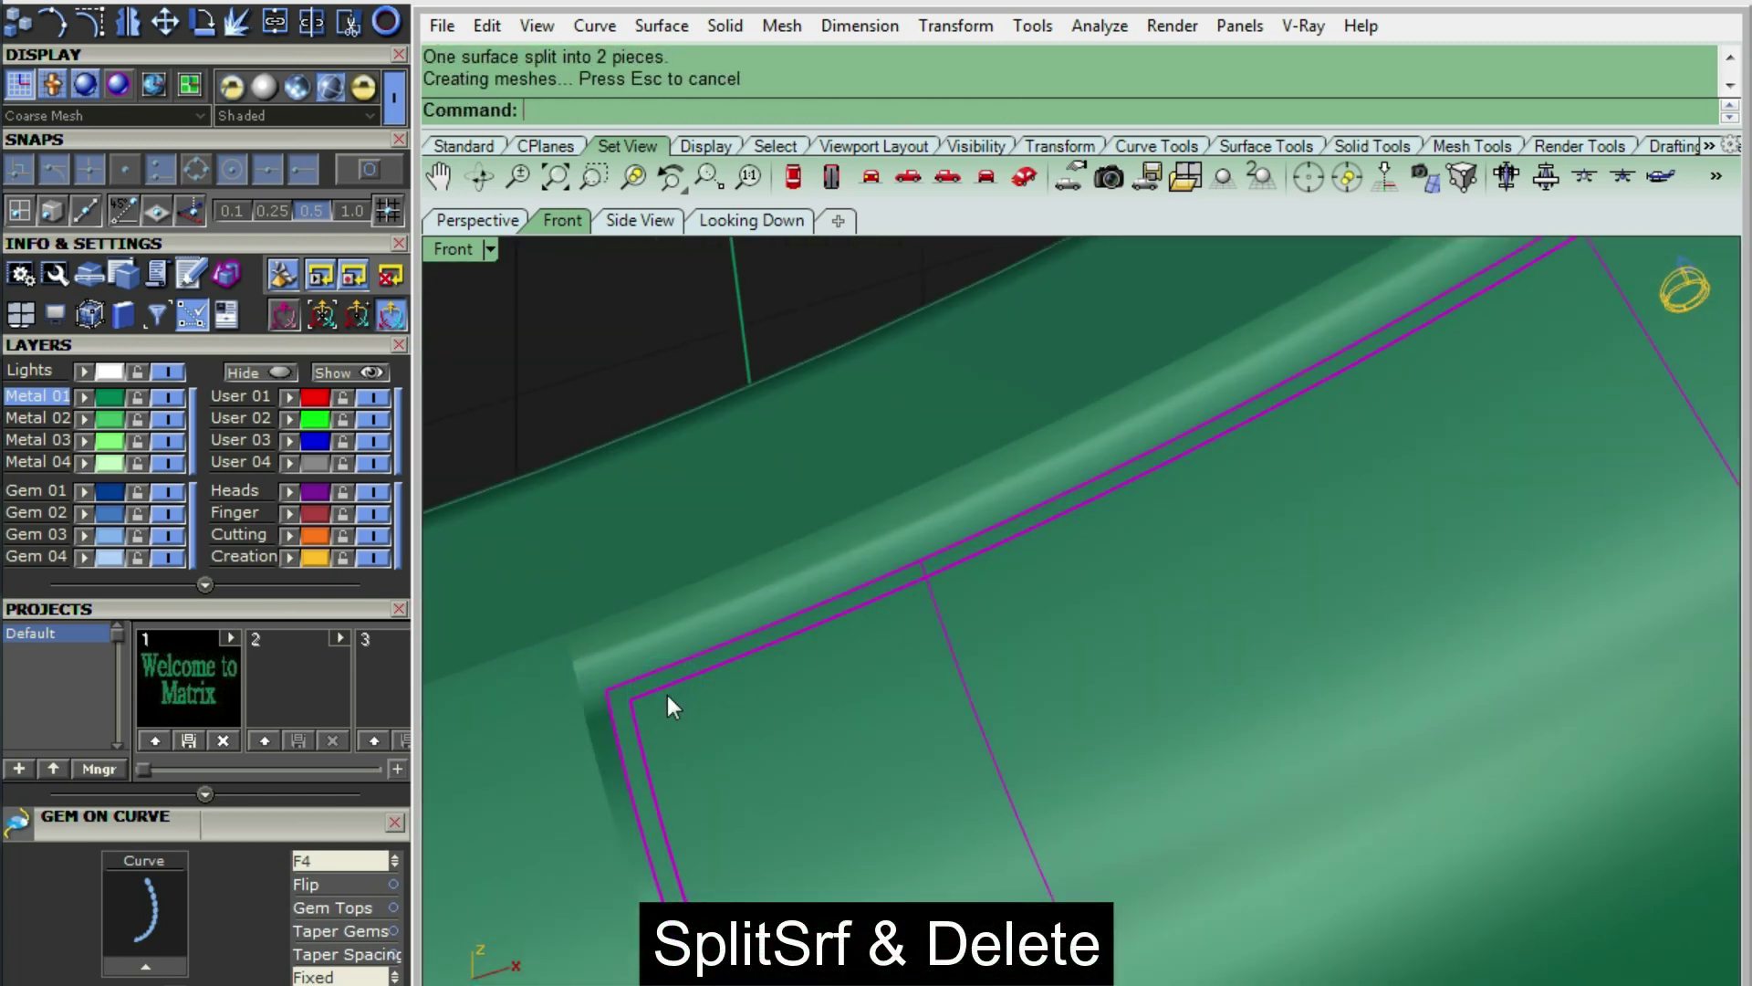
scroll(667, 694, "down", 2)
scroll(670, 704, "down", 3)
left_click(747, 737, "ctrl")
key("Delete")
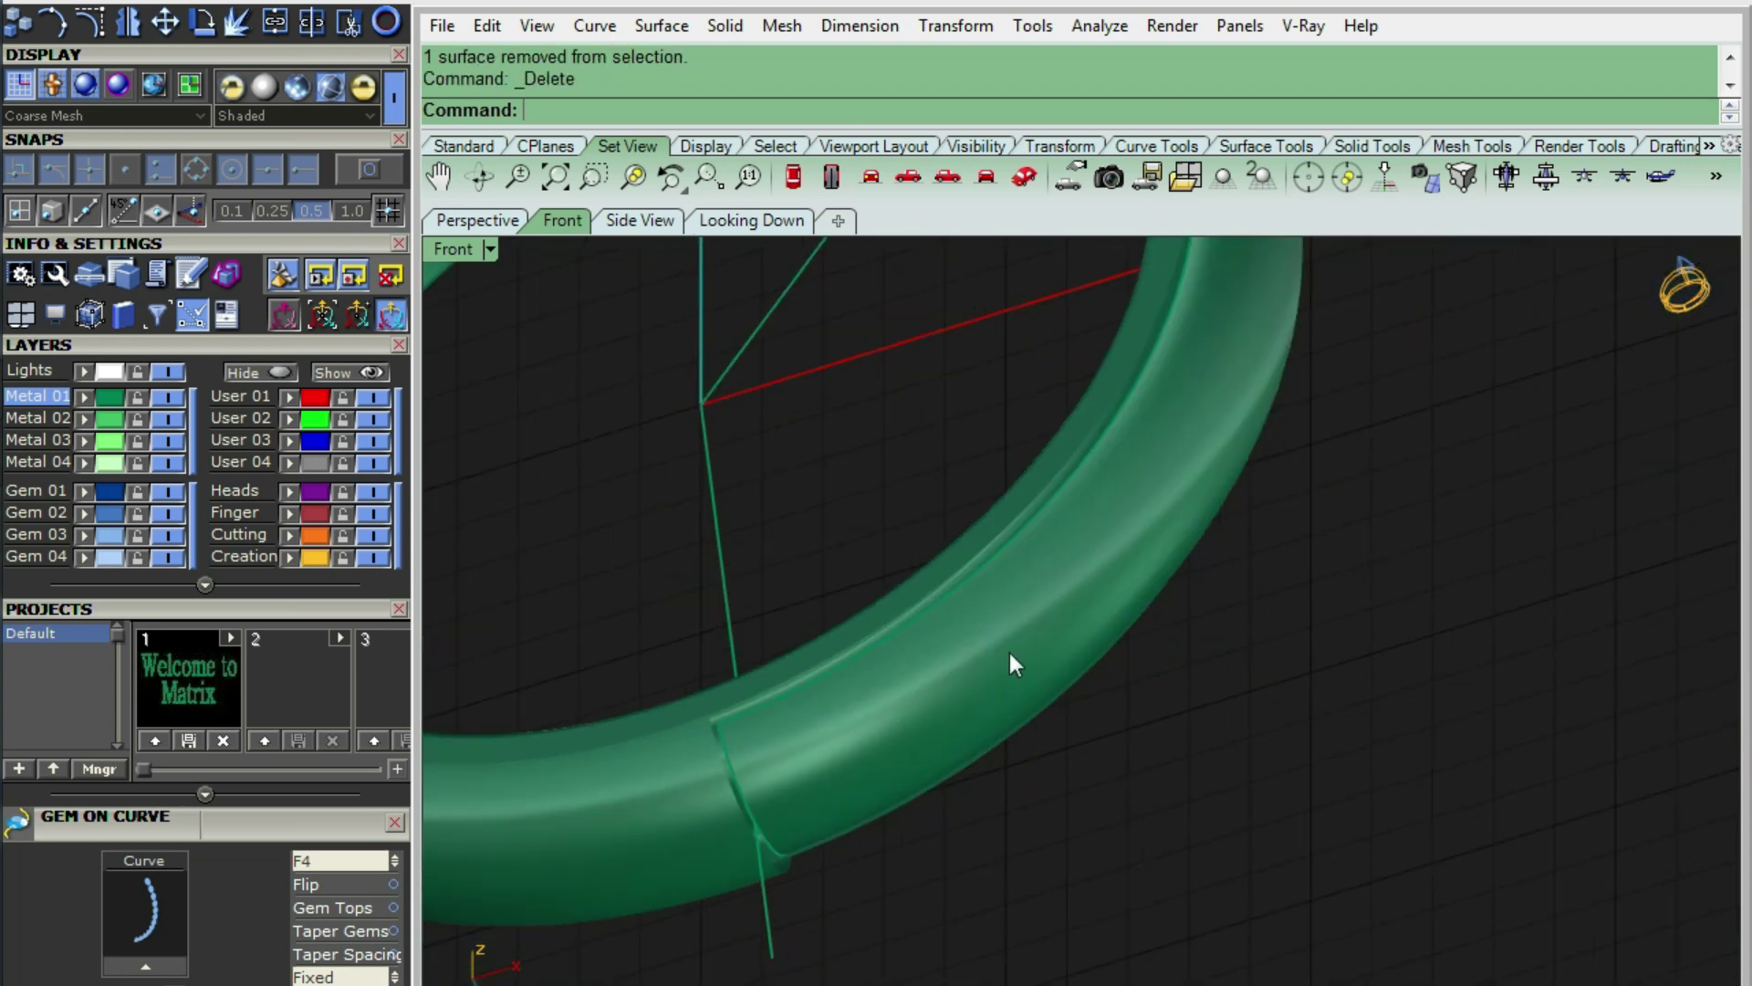
key("Home")
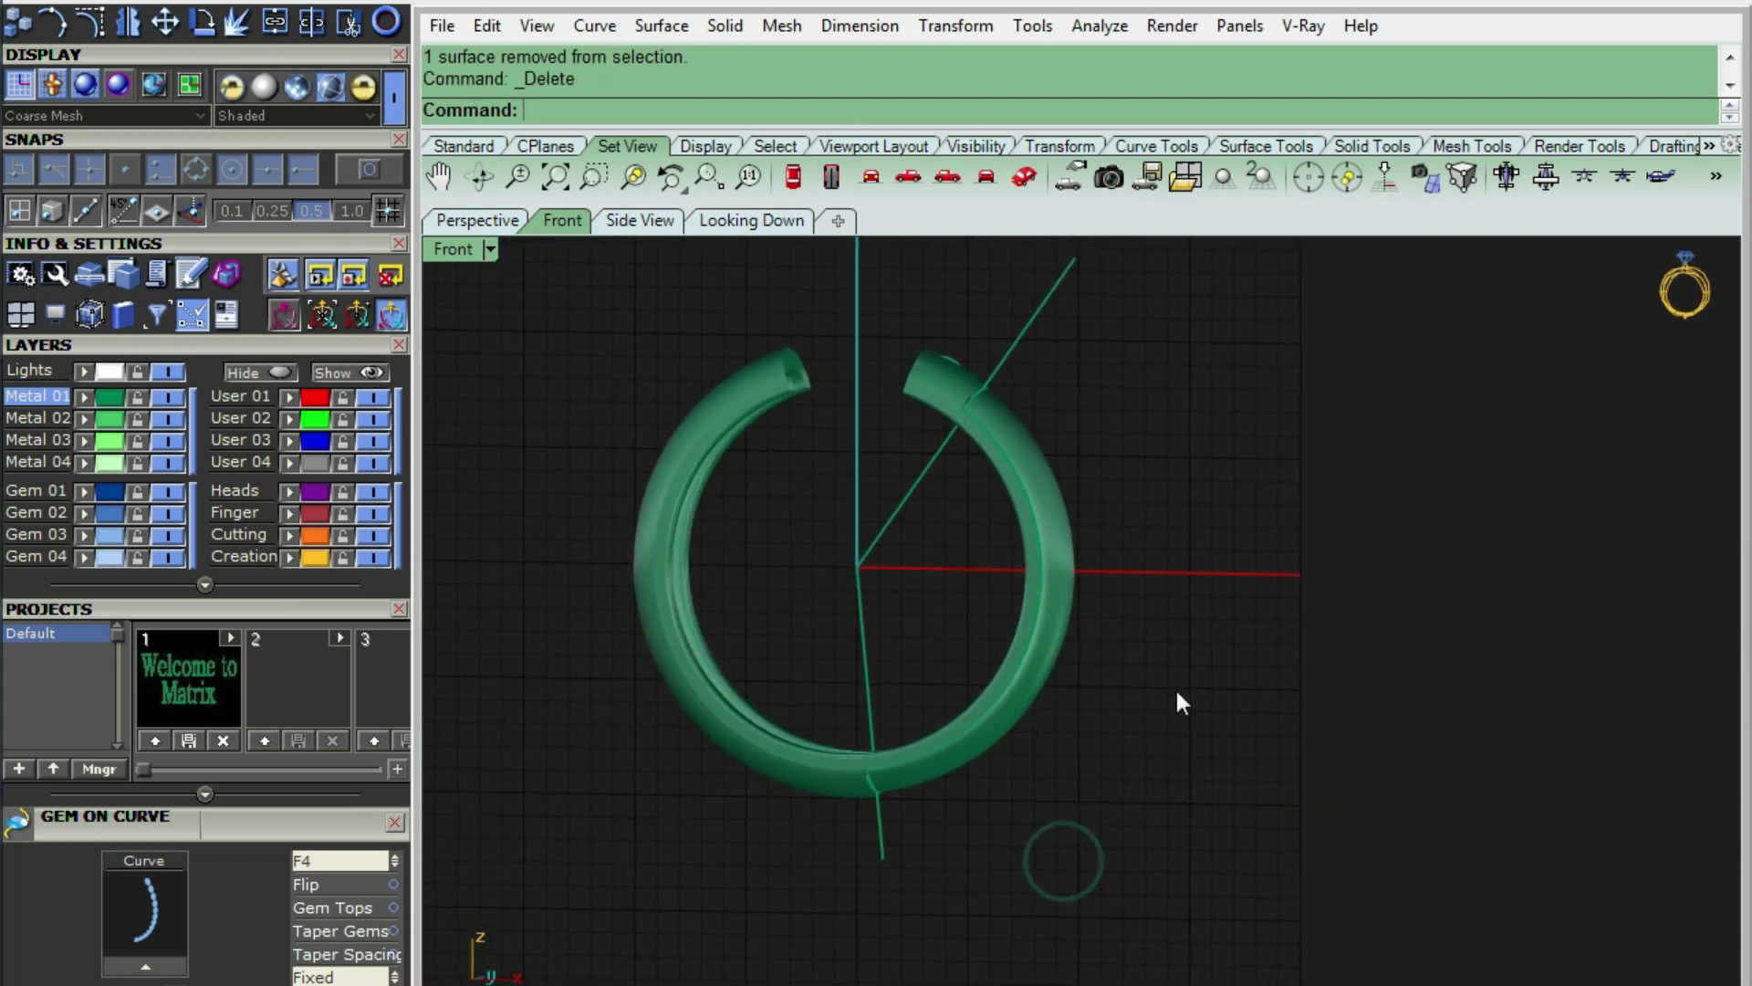
- Delete the leftover construction curves, keeping two curves out of the deletion
type("elCrv")
key("Return")
key("Delete")
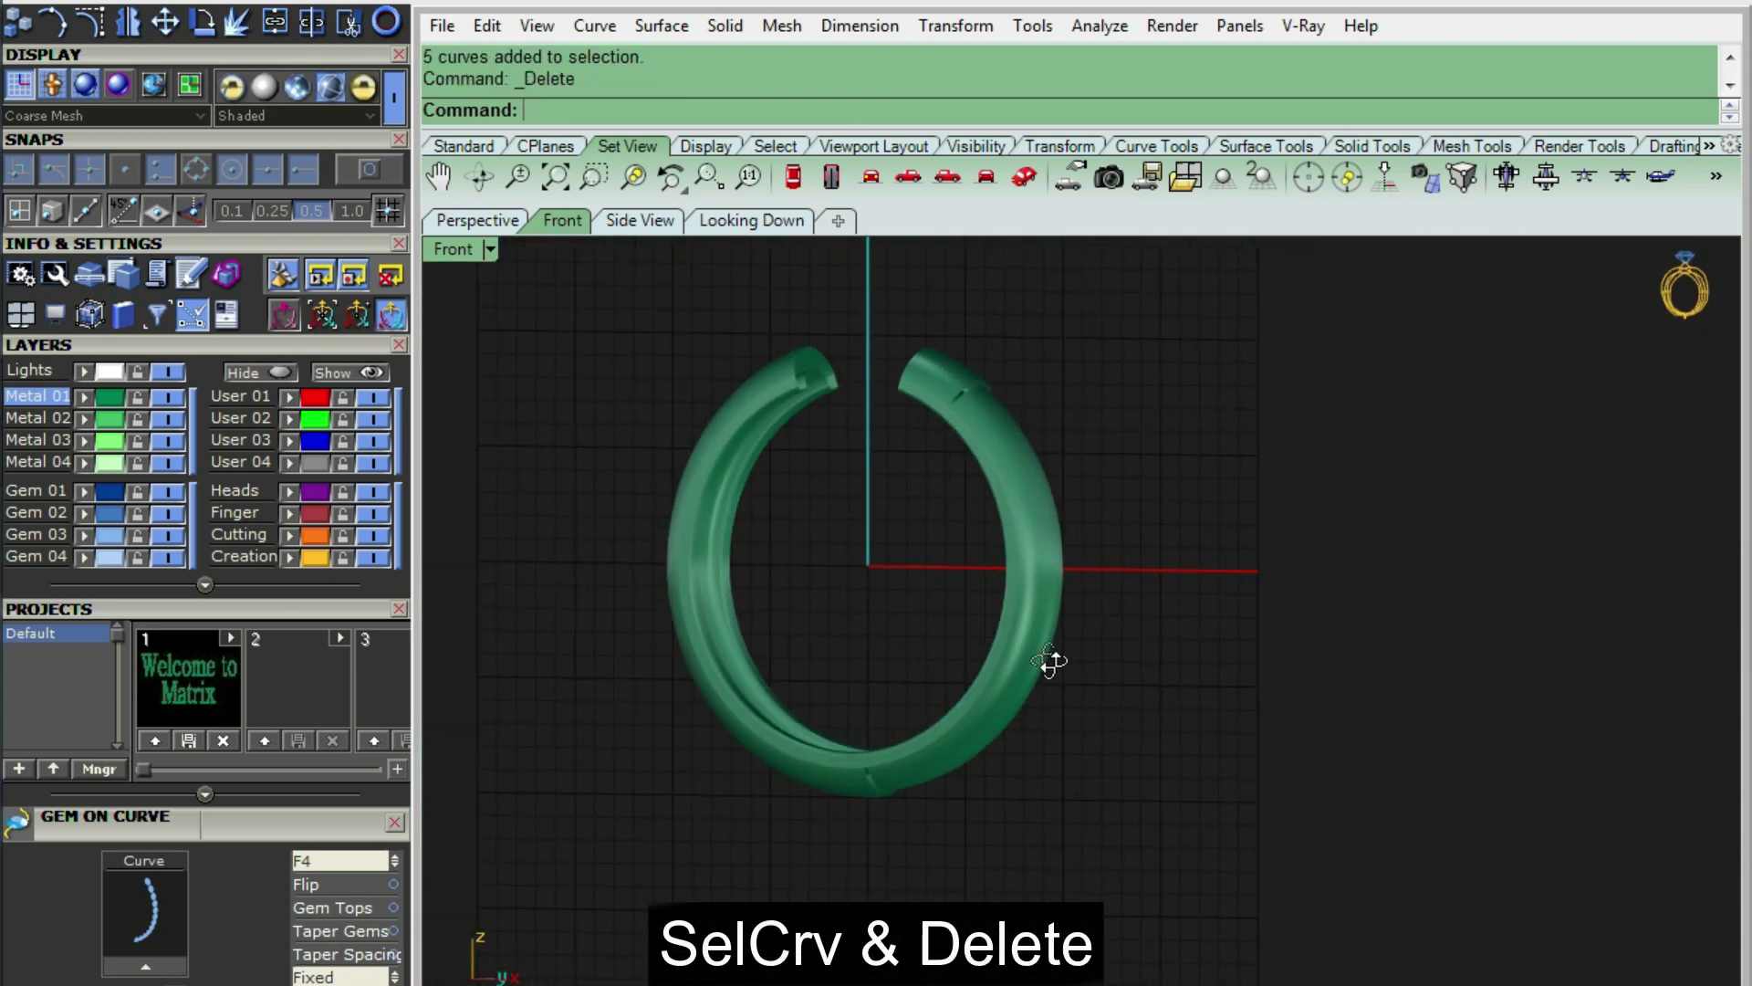
scroll(1066, 403, "up", 3)
key("ctrl+z")
scroll(878, 379, "up", 3)
key("ctrl+alt+w")
left_click_drag(721, 315, 1010, 561, "ctrl")
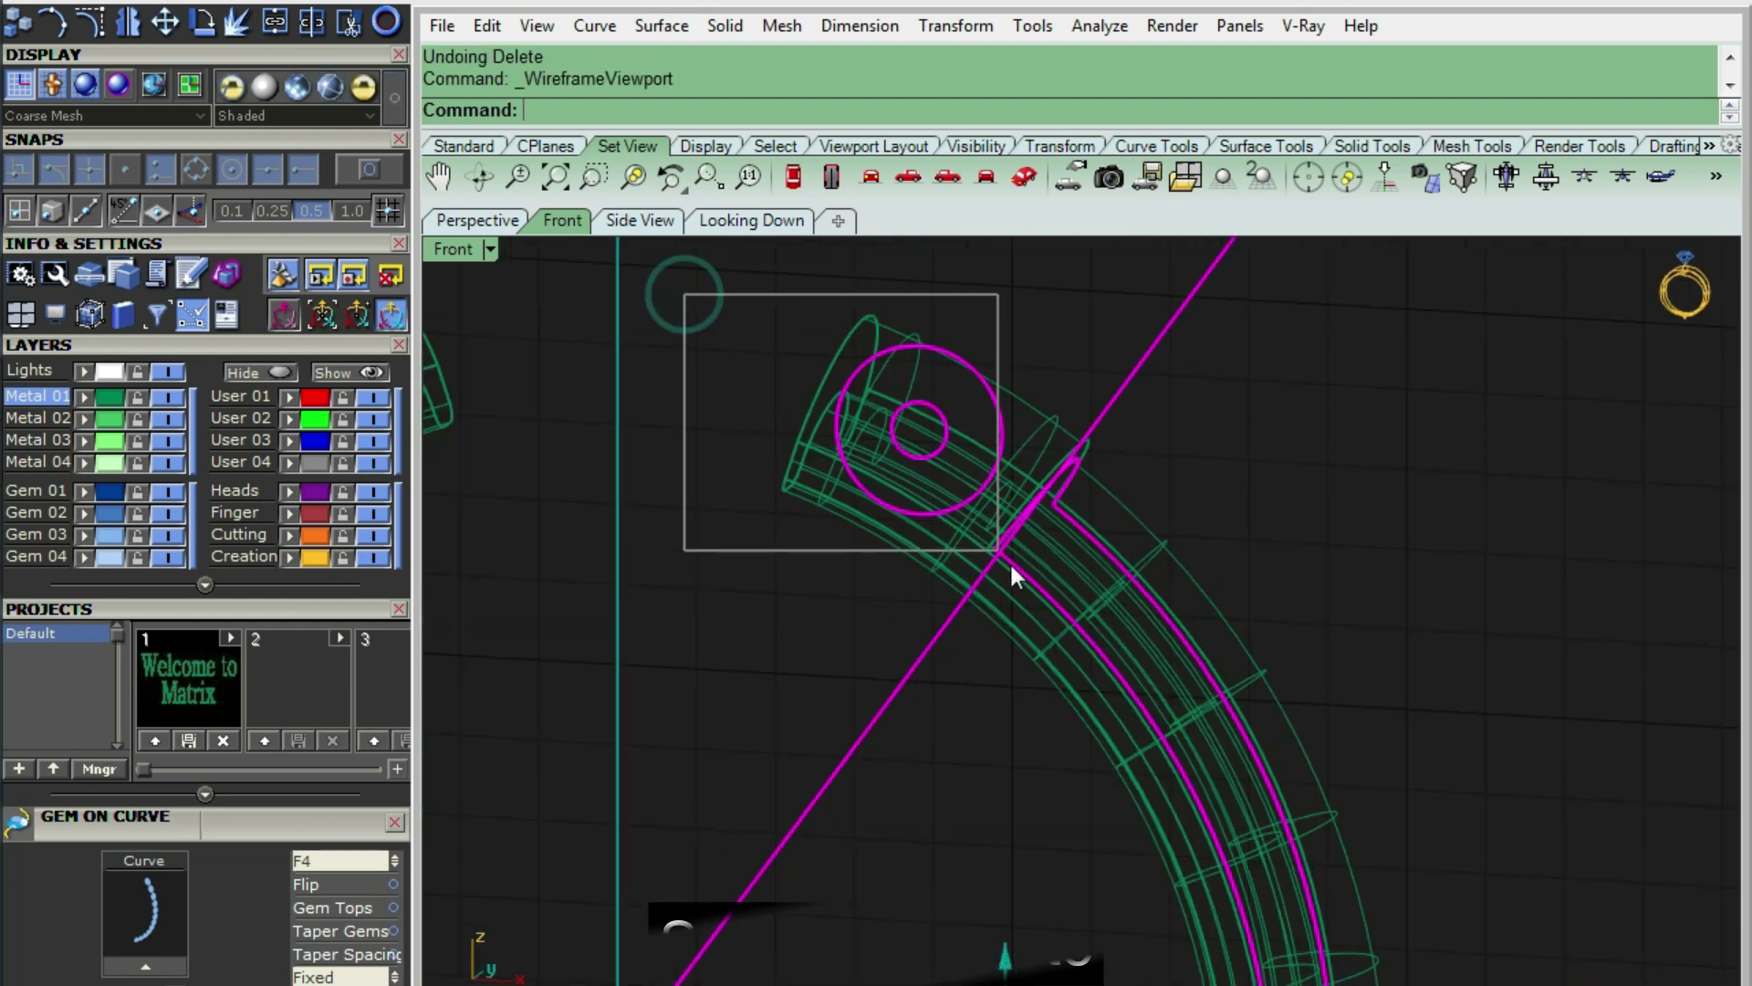
key("ctrl+alt+s")
scroll(973, 511, "down", 3)
scroll(1079, 598, "down", 2)
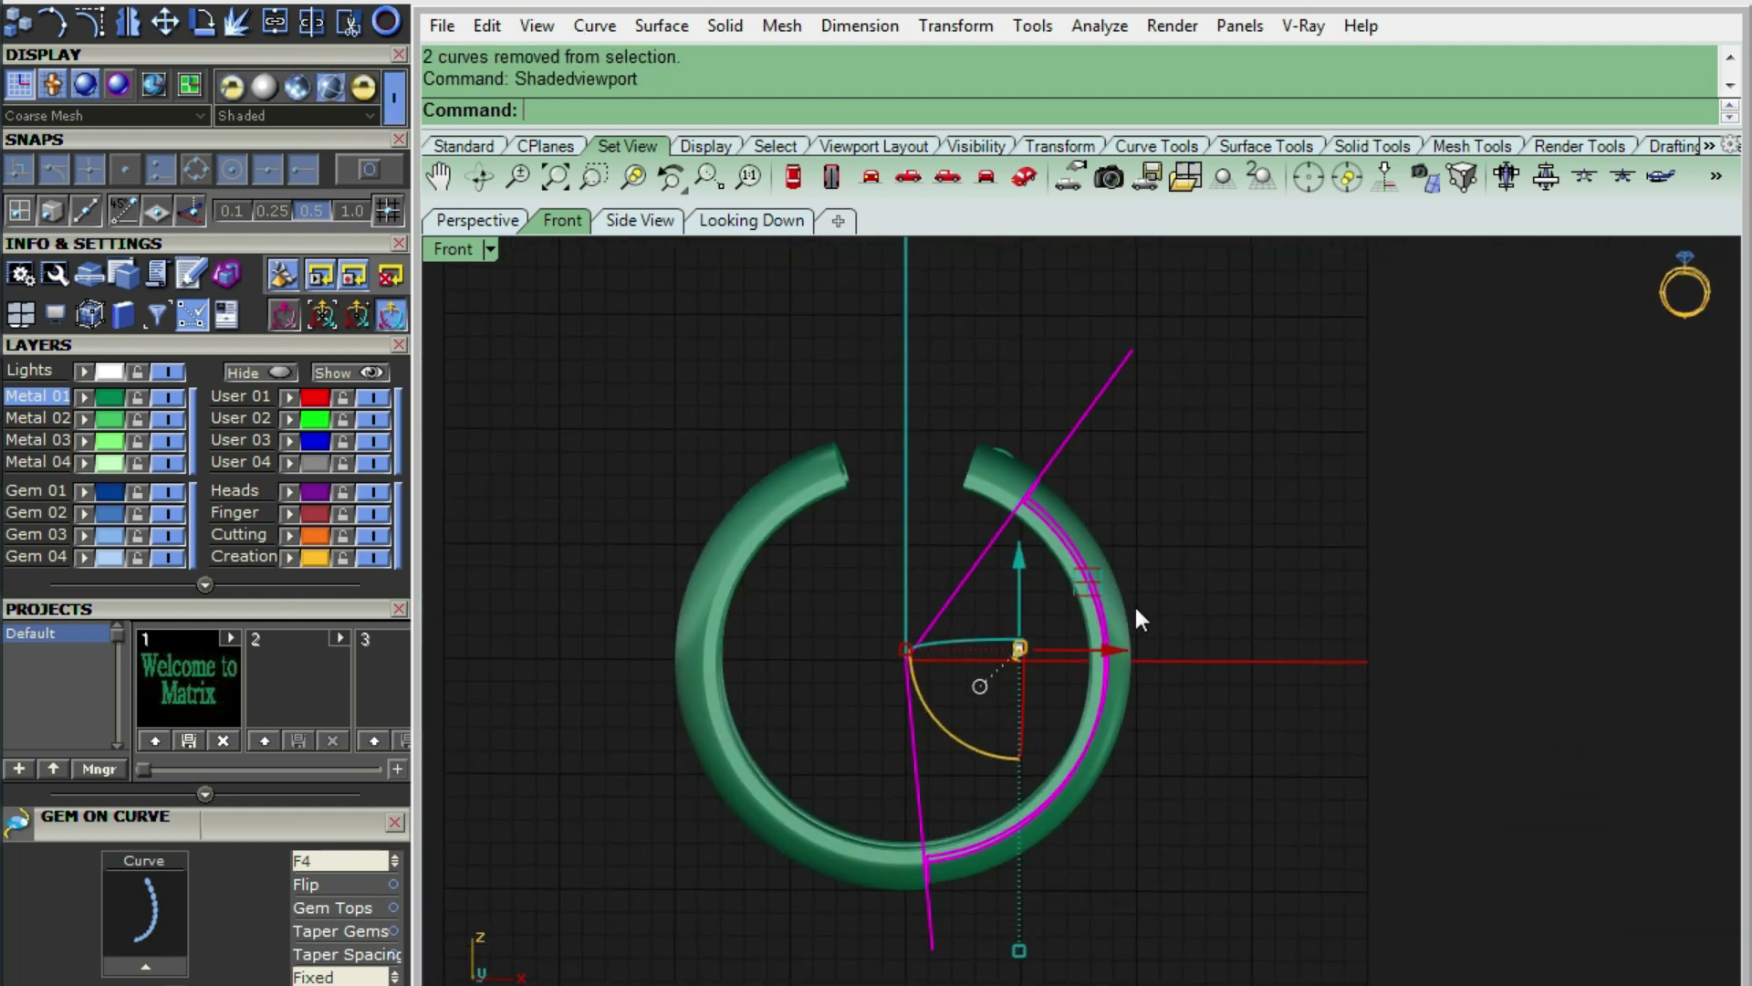
key("Delete")
scroll(1135, 614, "up", 2)
- Join the trimmed band strip, ring body and ring surfaces into one polysurface
right_click_drag(1103, 584, 922, 399, "ctrl+shift")
scroll(913, 429, "up", 2)
left_click(901, 458)
scroll(833, 501, "up", 3)
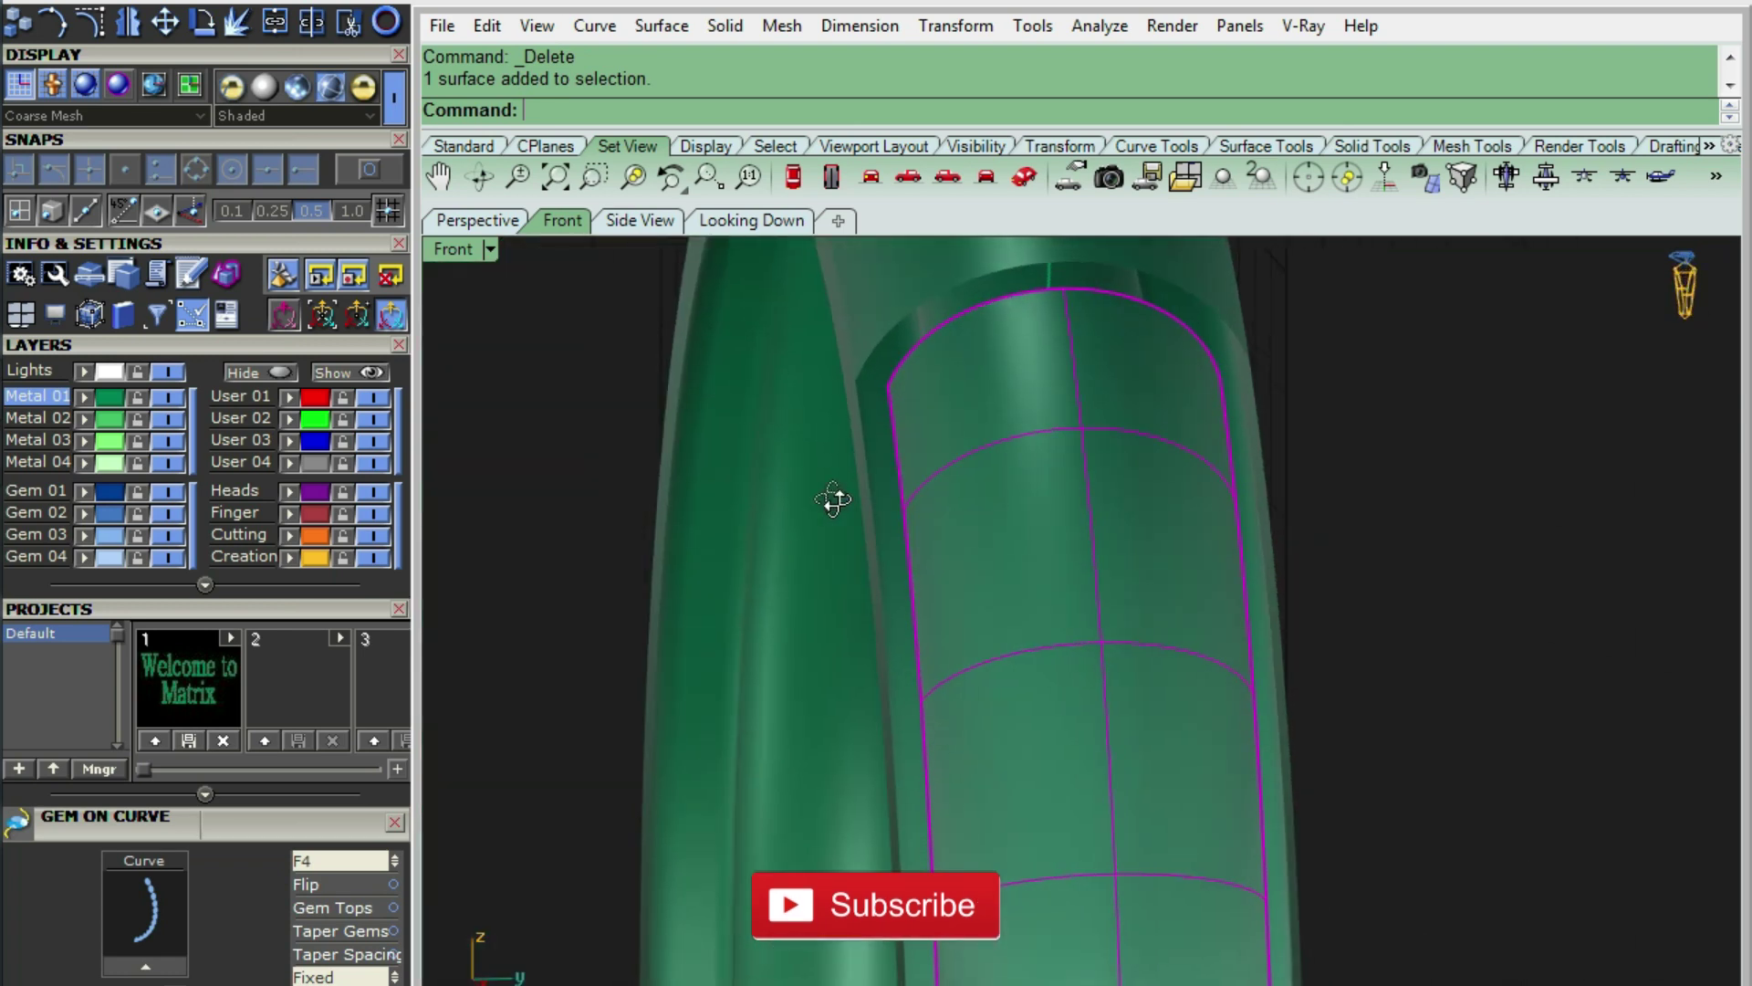
scroll(919, 498, "up", 2)
right_click_drag(918, 498, 950, 511, "ctrl+shift")
left_click(858, 528)
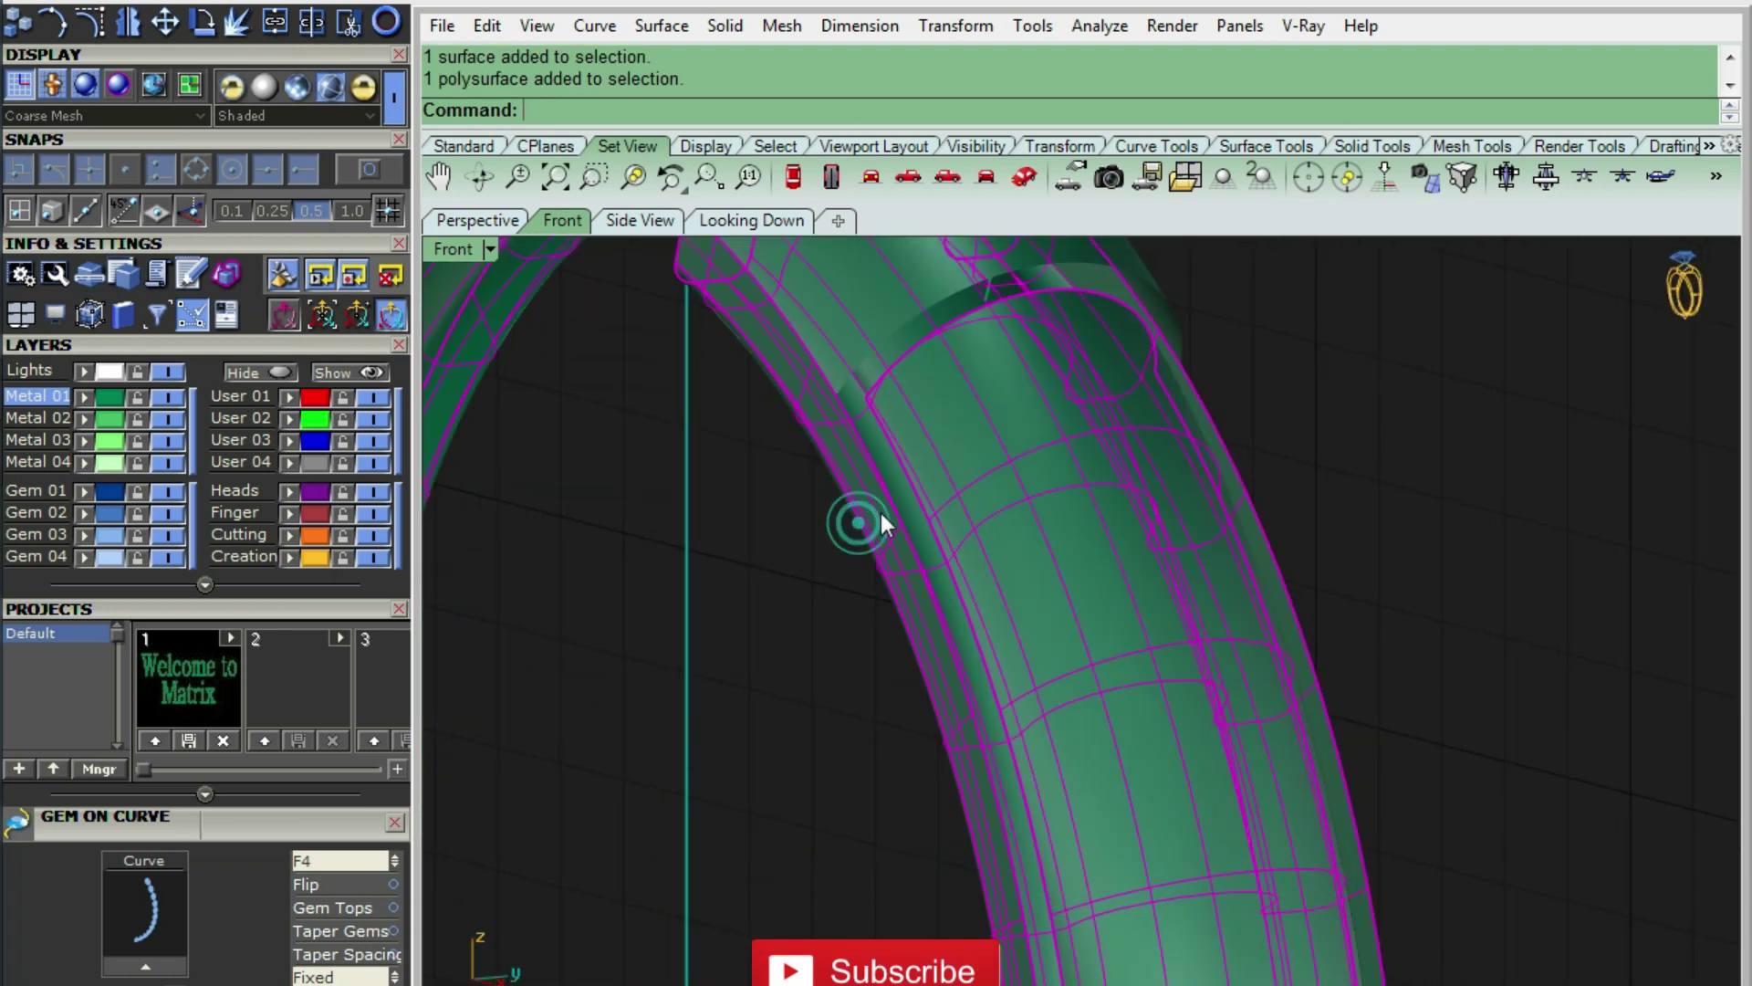
scroll(938, 481, "down", 2)
scroll(1111, 371, "up", 3)
left_click(965, 363)
mouse_move(965, 364)
right_mouse_down("ctrl+shift")
mouse_move(1143, 474)
mouse_move(1237, 454)
mouse_move(1070, 470)
right_mouse_up("ctrl+shift")
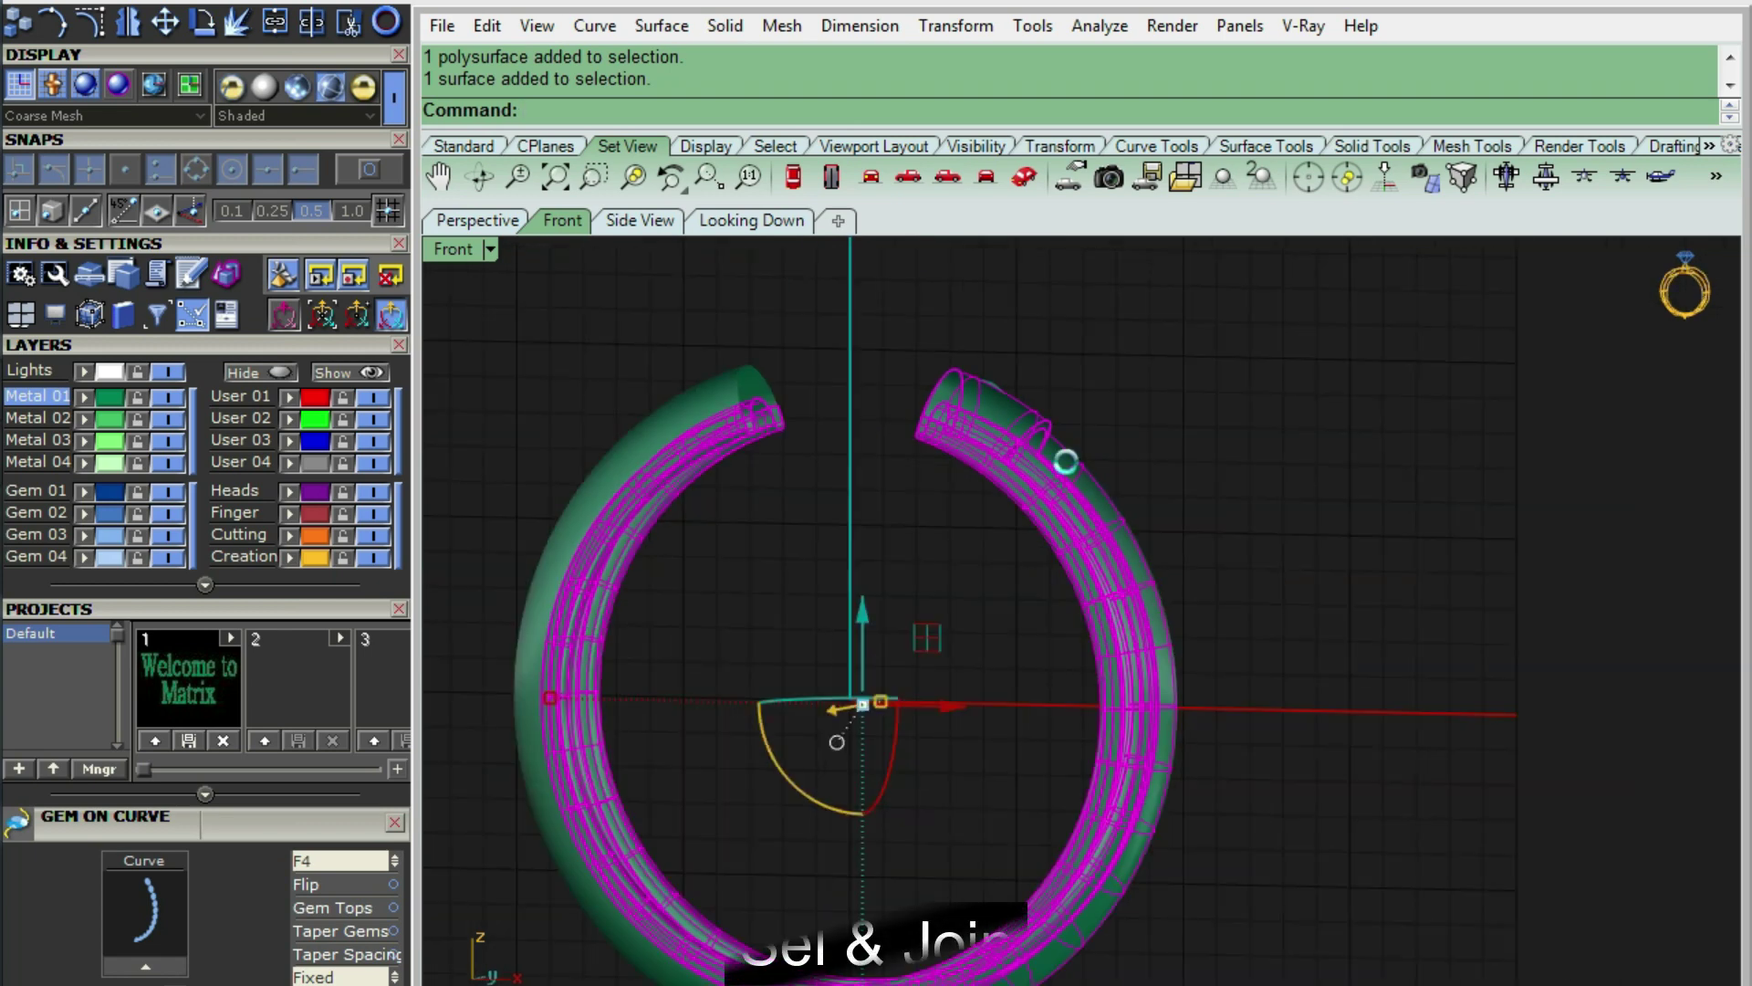
left_click(664, 413)
scroll(817, 418, "up", 2)
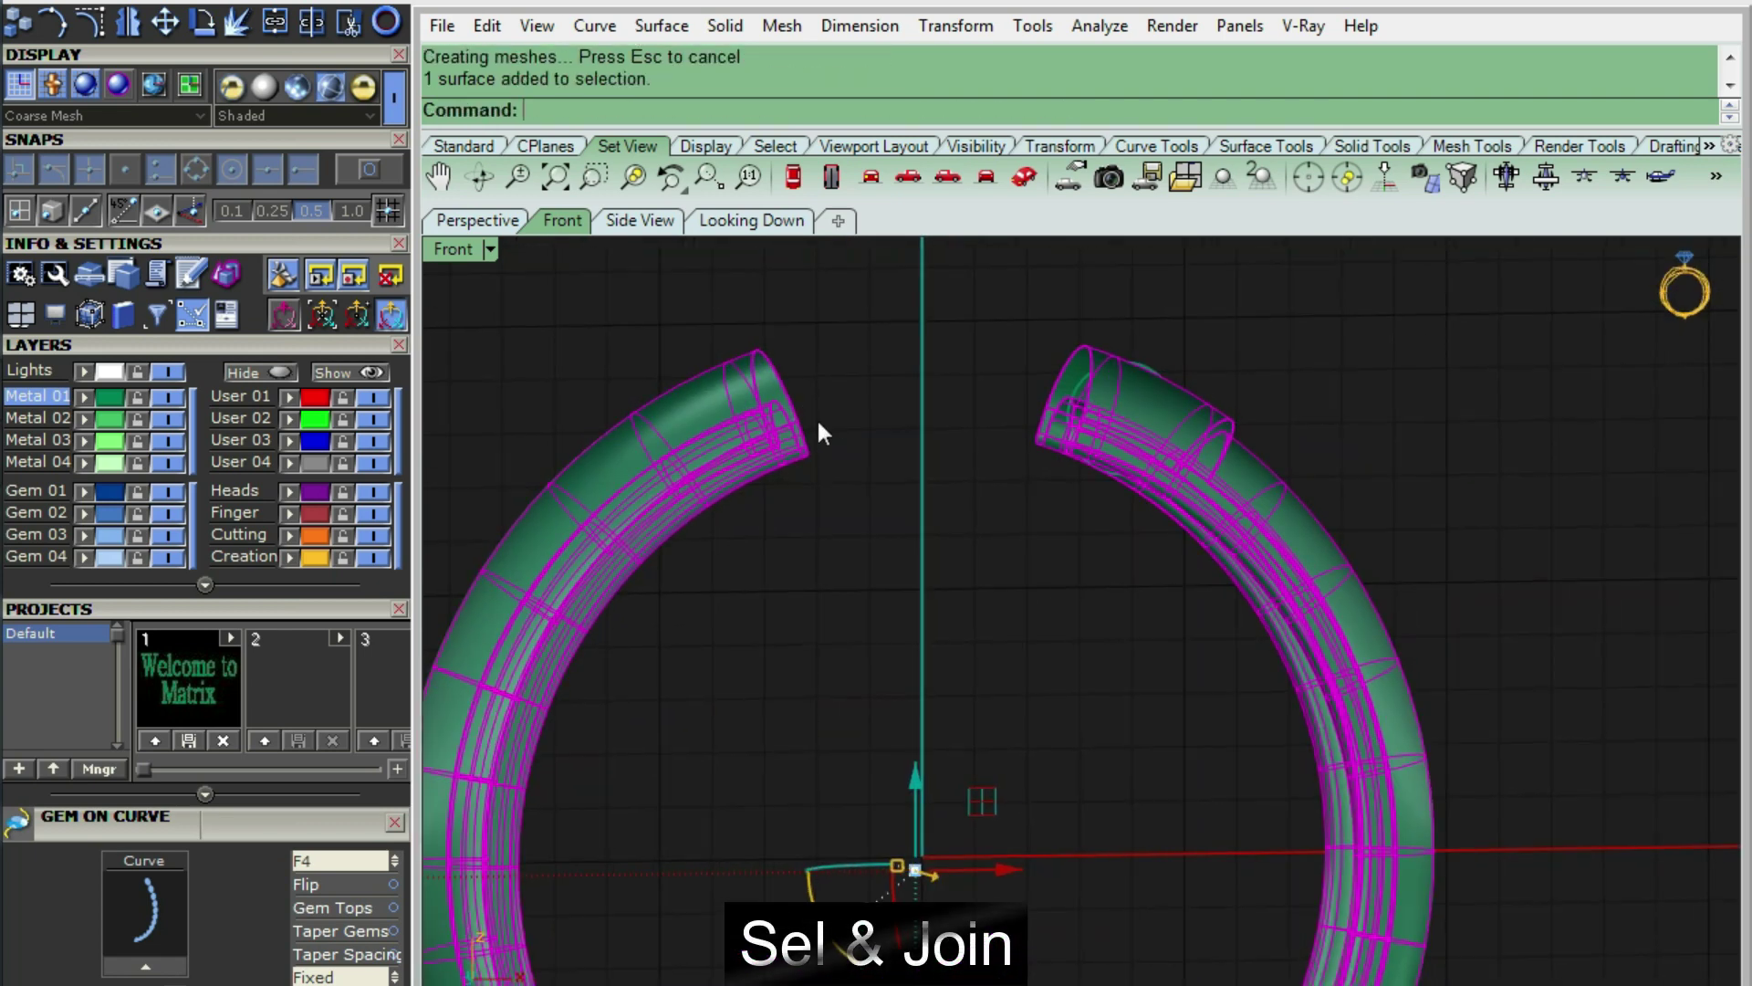
scroll(957, 540, "down", 5)
key("ctrl+j")
- Select the joined ring body near the right arc
scroll(1002, 598, "up", 5)
right_click_drag(1002, 599, 1066, 514, "ctrl+shift")
left_click(1068, 518)
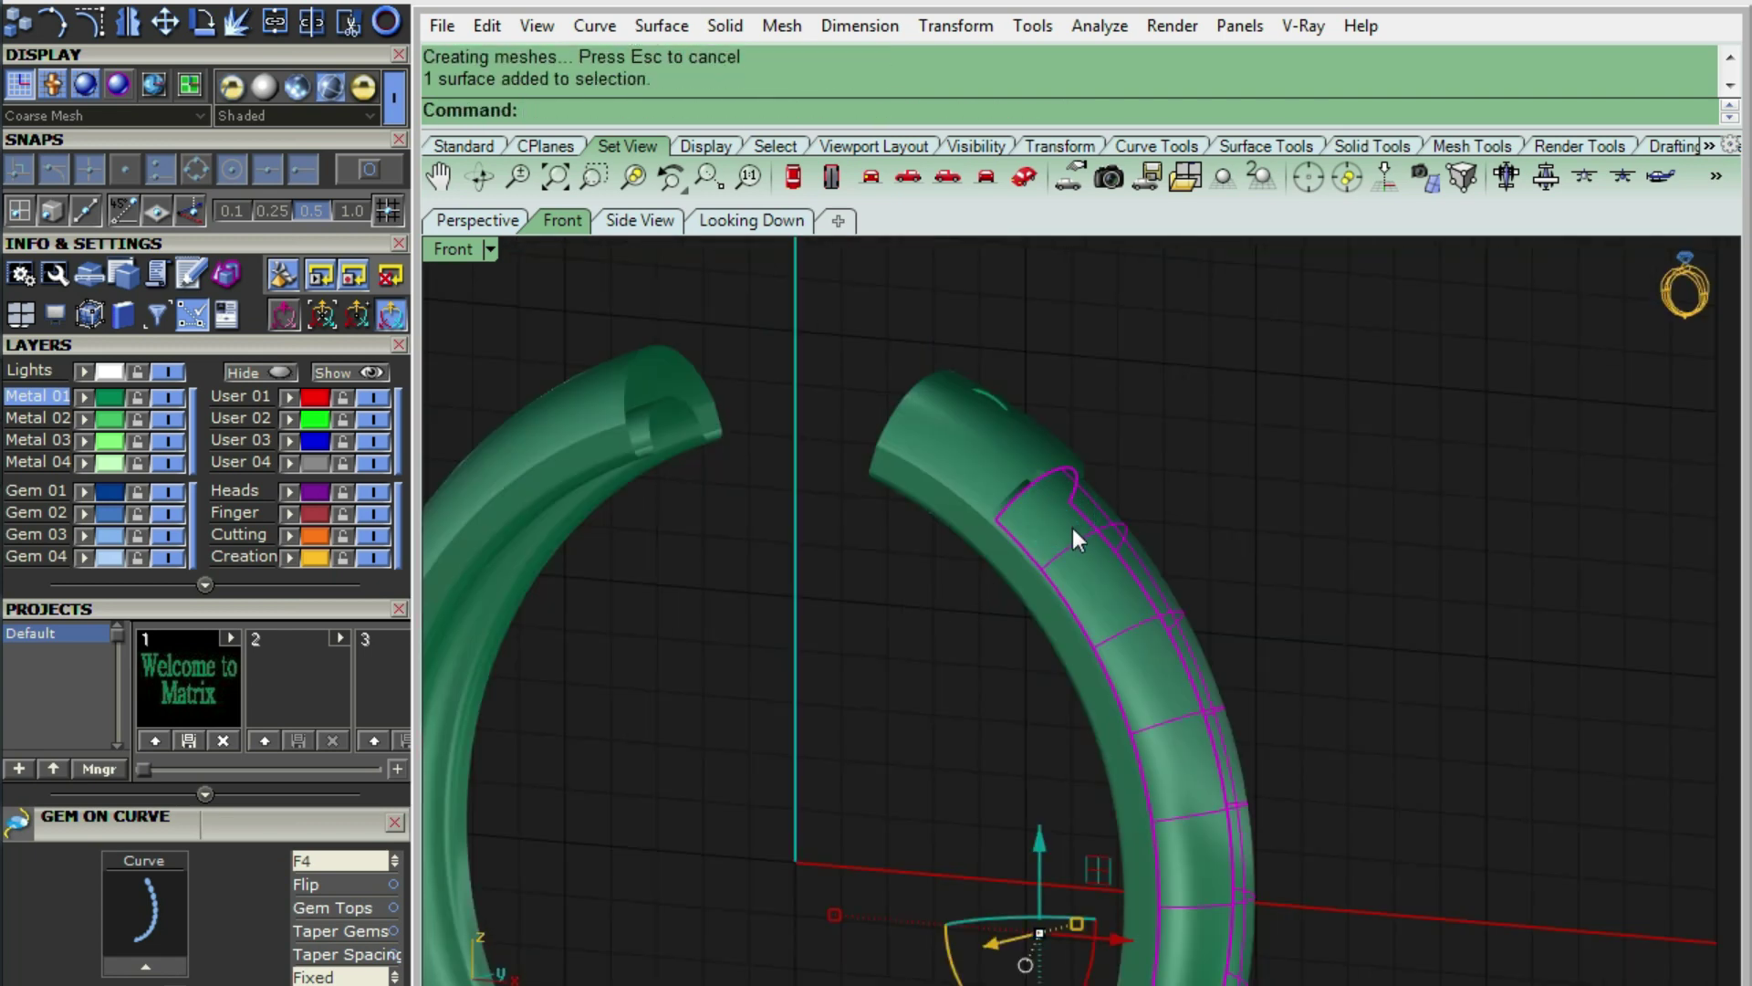
scroll(1072, 528, "up", 3)
type("D")
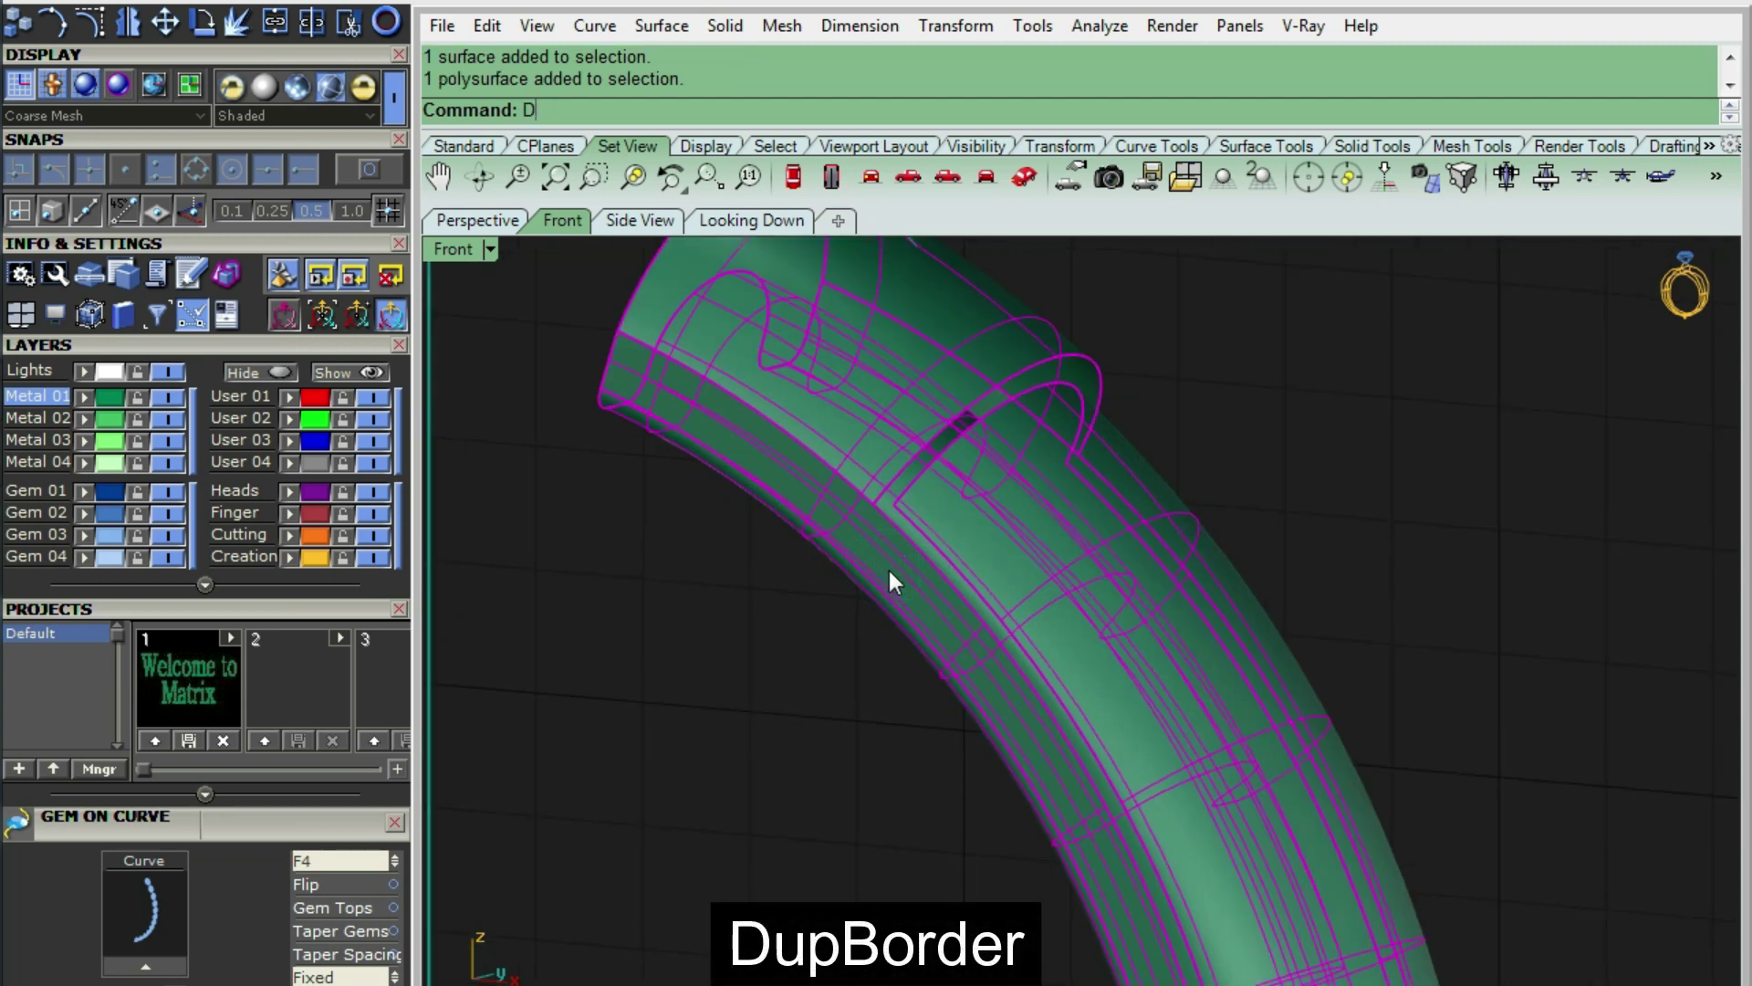
- Duplicate the joined ring's open edges as border curves, shown in wireframe
type("upBorder")
key("Return")
scroll(934, 582, "up", 3)
key("ctrl+alt+w")
scroll(864, 519, "up", 3)
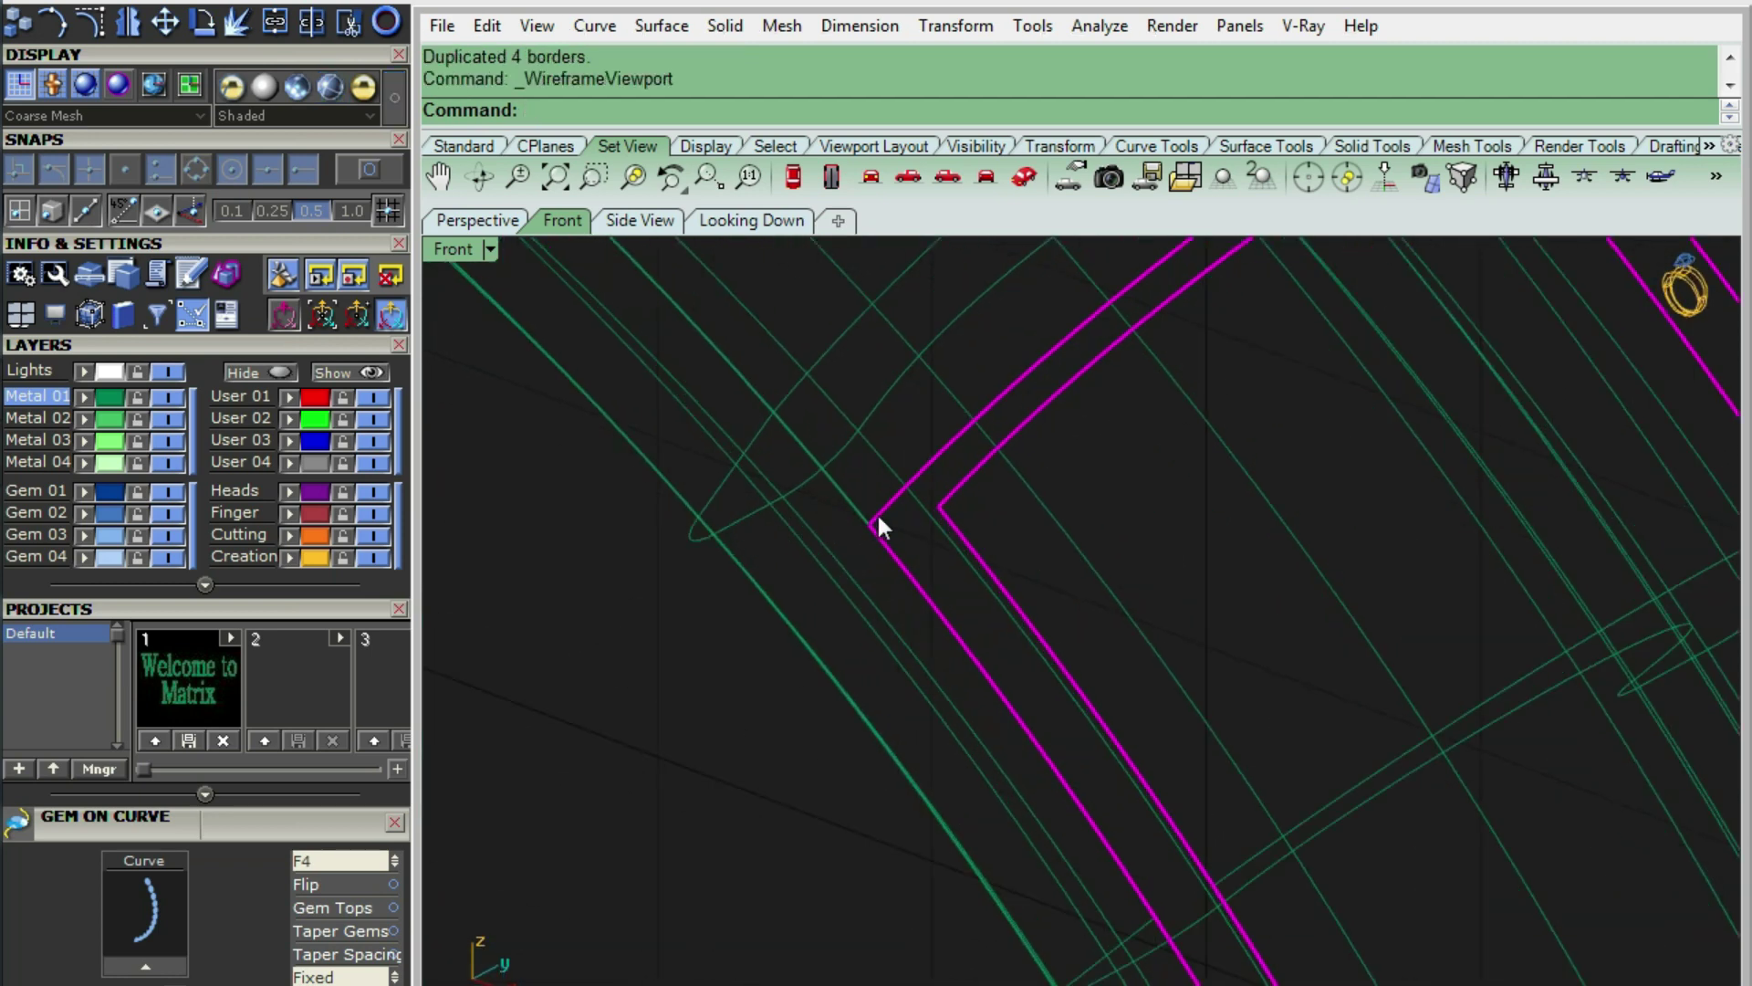
scroll(927, 511, "up", 2)
- Draw a short line bridging the two border corners at the step
type("li")
key("Return")
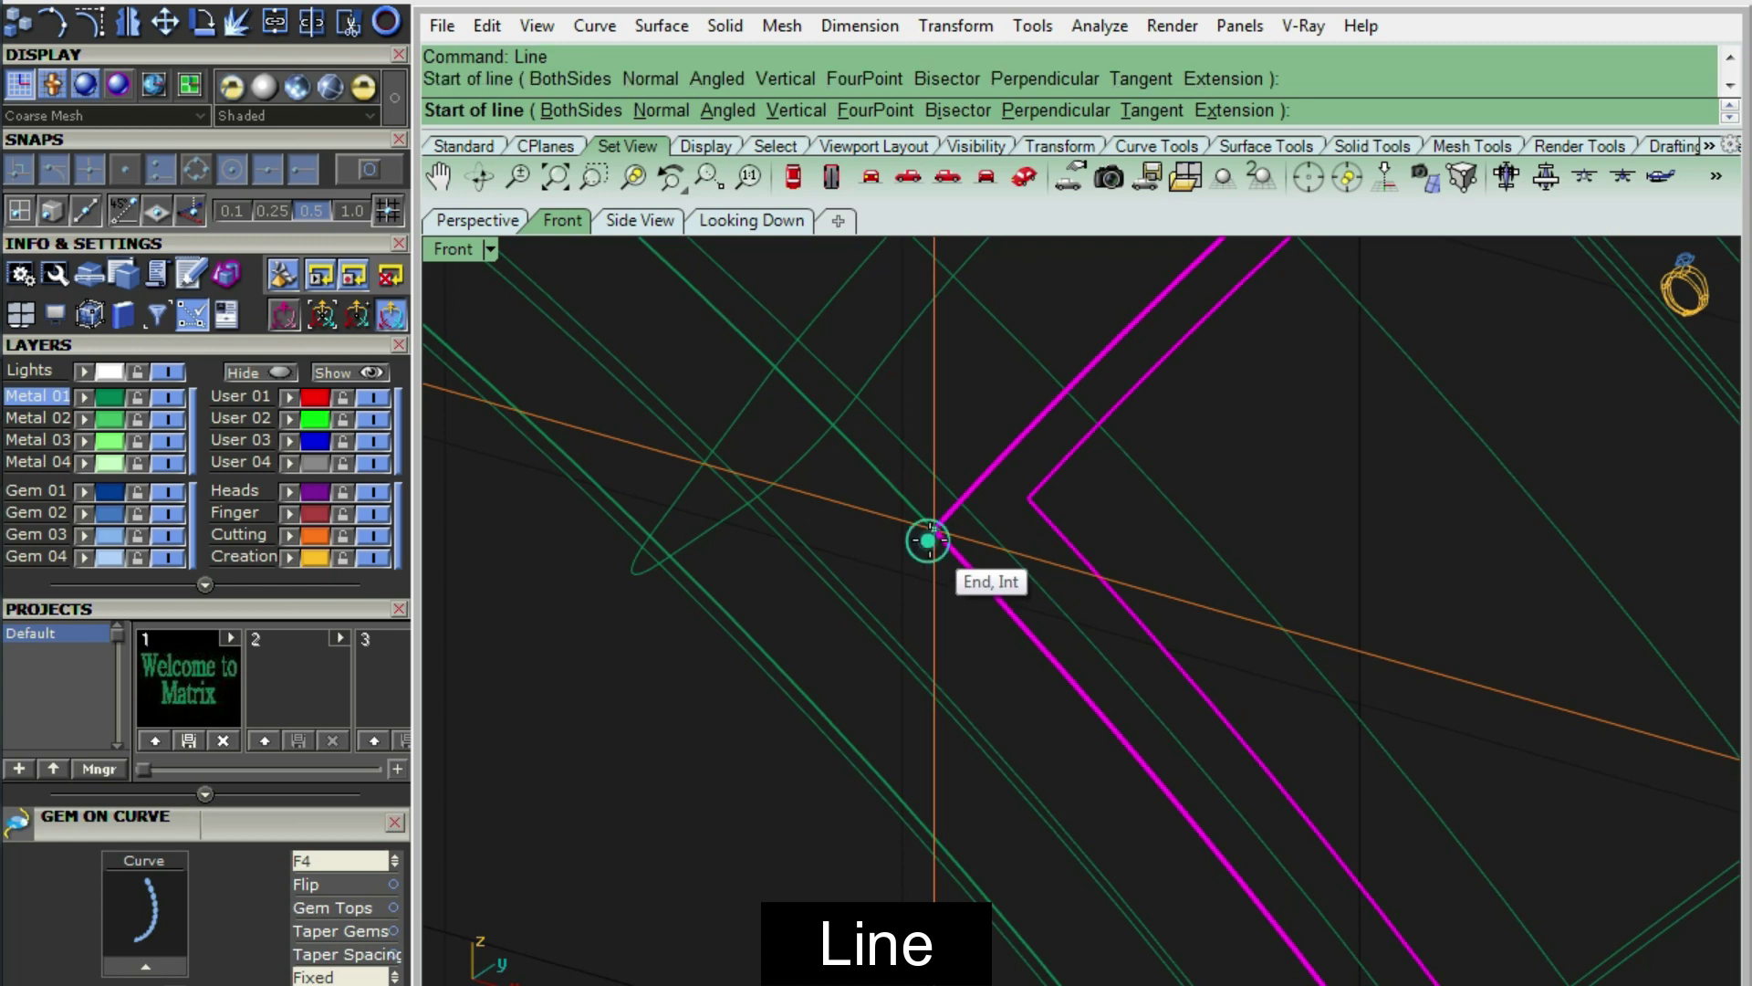
left_click(928, 540)
left_click(1030, 498)
key("Escape")
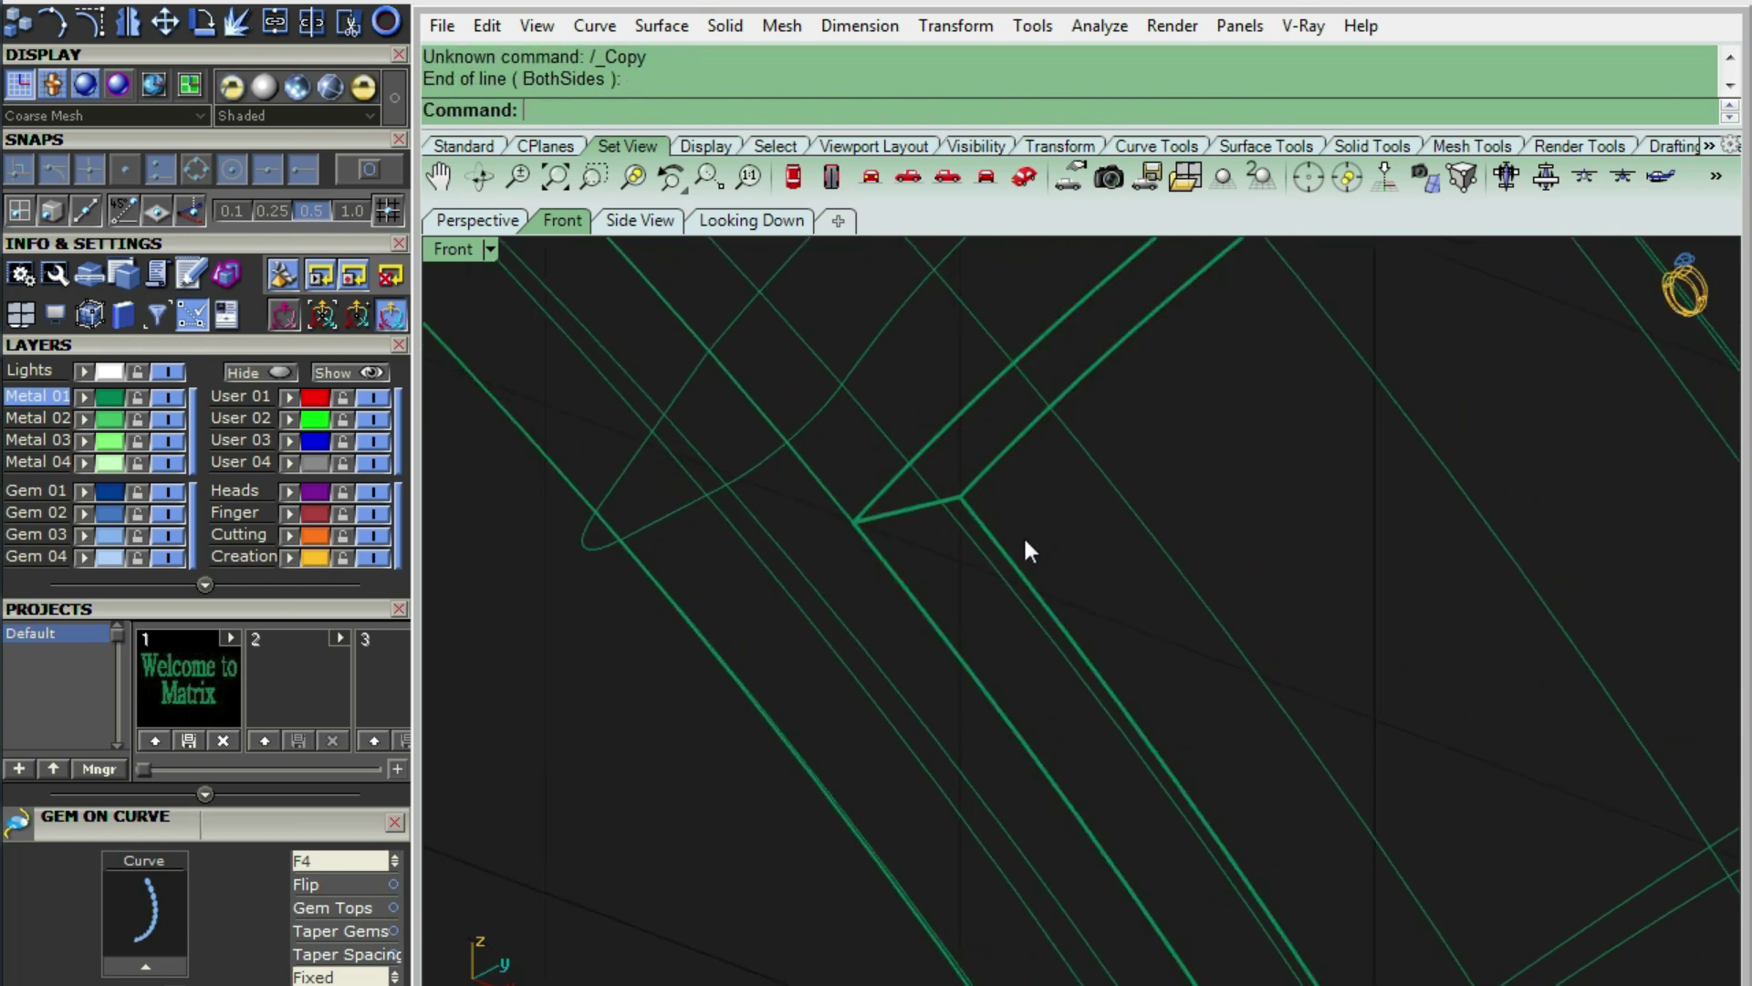
- Start a two-rail sweep using the two border curves as rails
type("Sweep2")
key("Return")
left_click(1011, 551)
left_click(1050, 581)
- Complete the sweep with the connecting line as cross section, filling the step
left_click(917, 594)
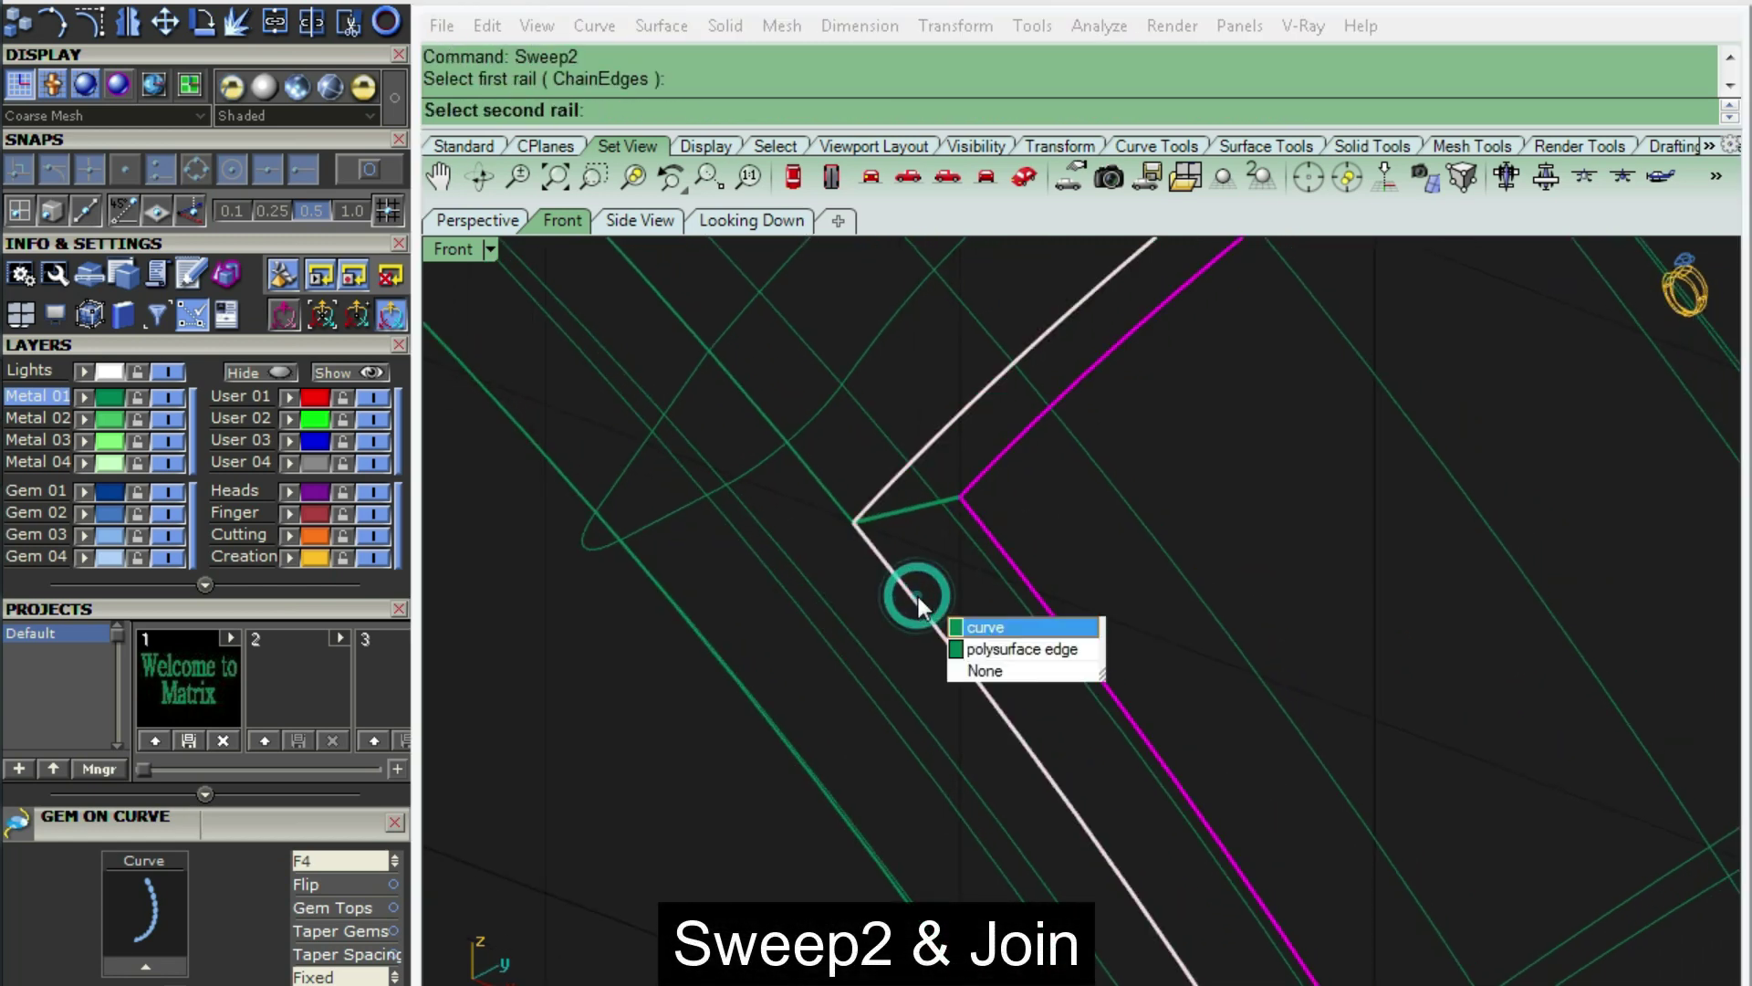
key("Return")
left_click(901, 507)
key("Return")
key("ctrl+alt+s")
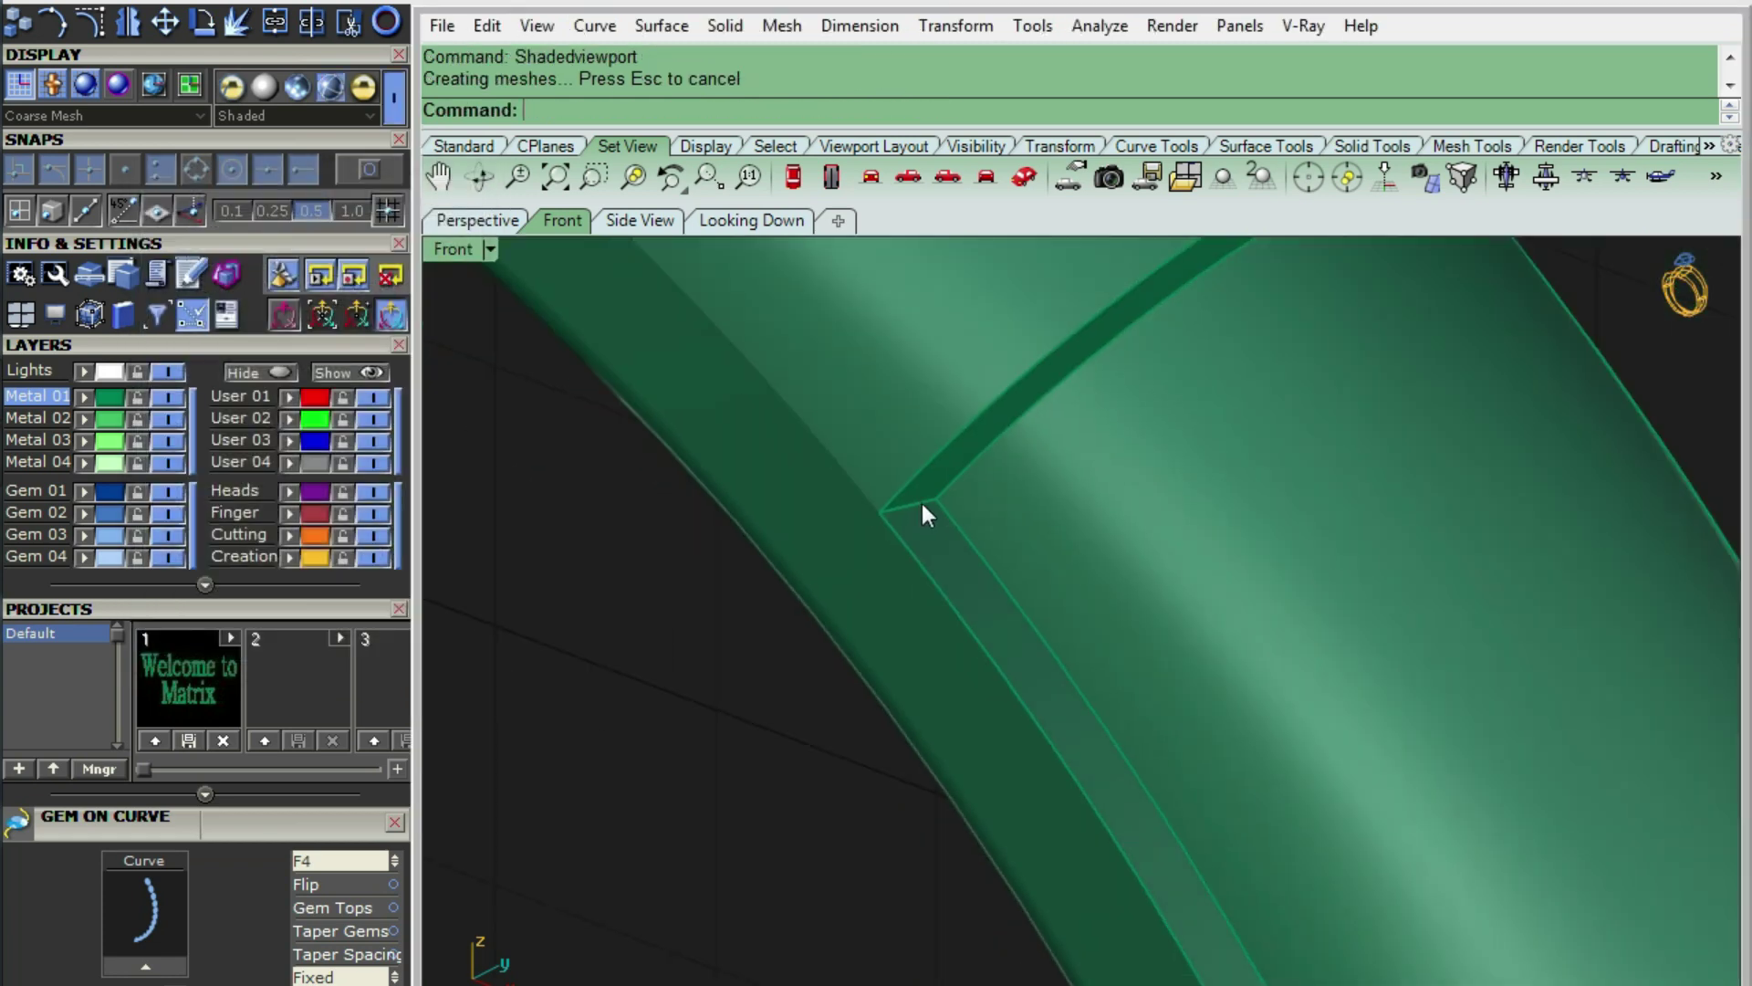
scroll(928, 515, "down", 5)
scroll(1034, 430, "down", 3)
scroll(979, 438, "up", 4)
- Extract the top face of the right shank arm as its own surface
type("X")
key("Return")
scroll(1004, 484, "up", 3)
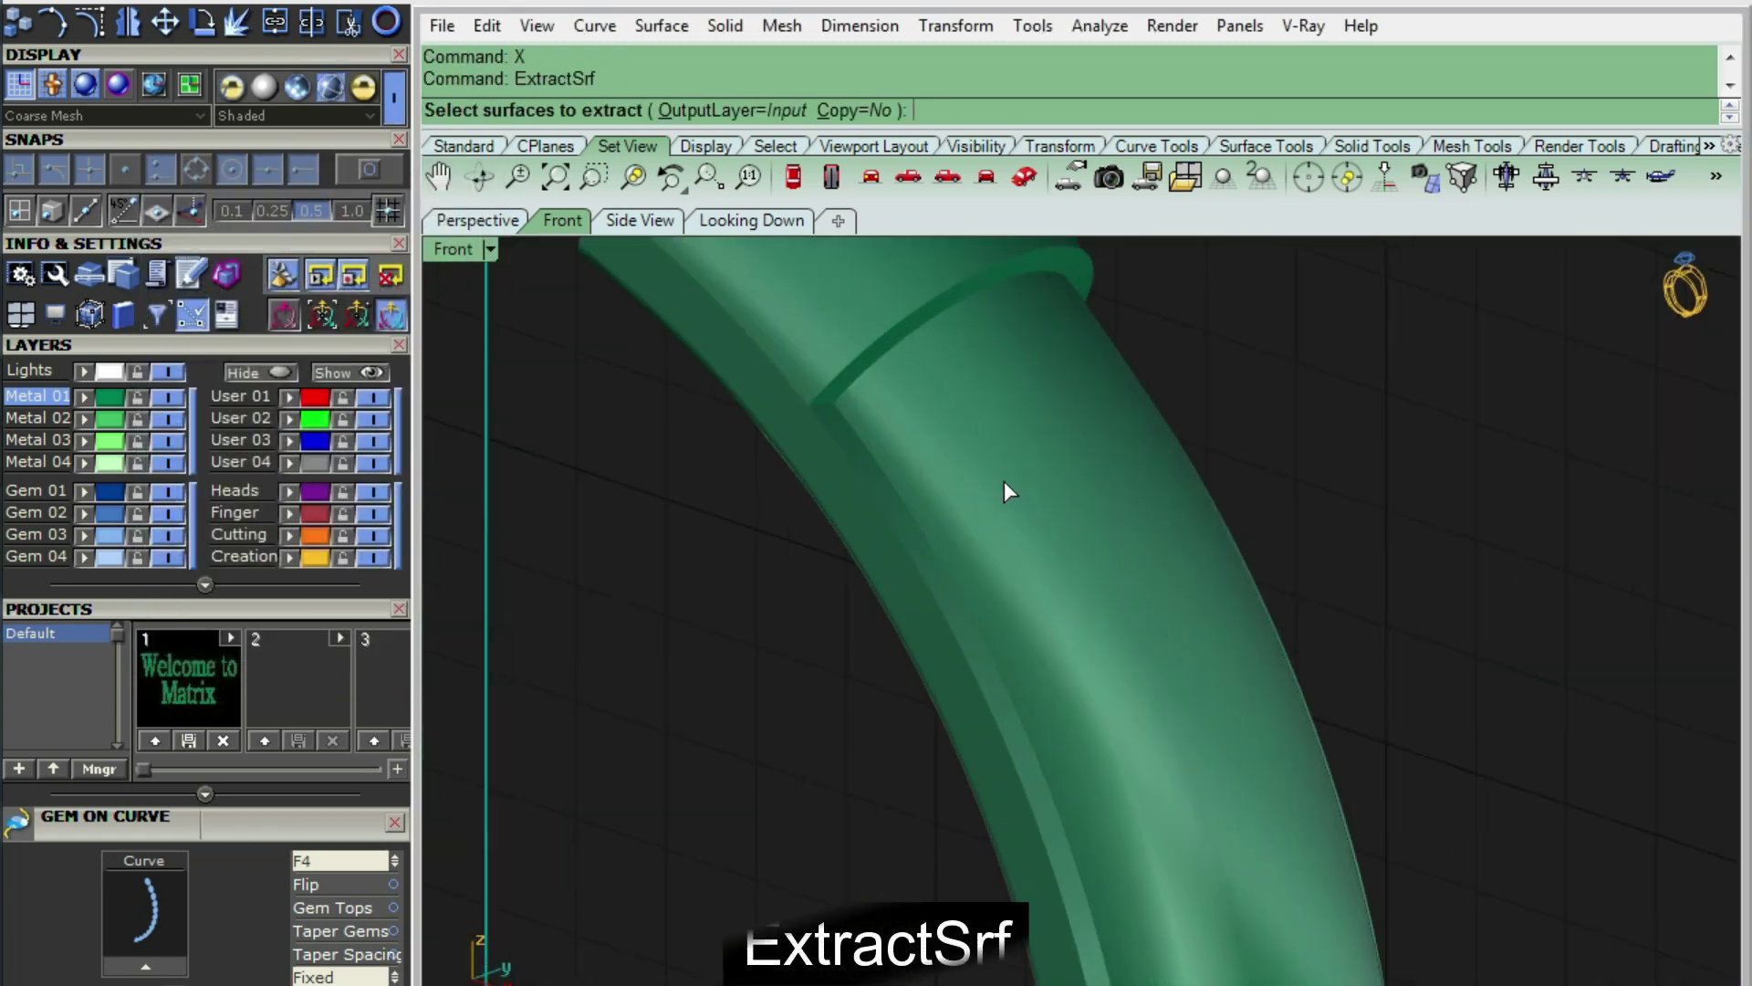
scroll(979, 562, "down", 2)
left_click(1015, 491)
key("Return")
scroll(876, 547, "down", 1)
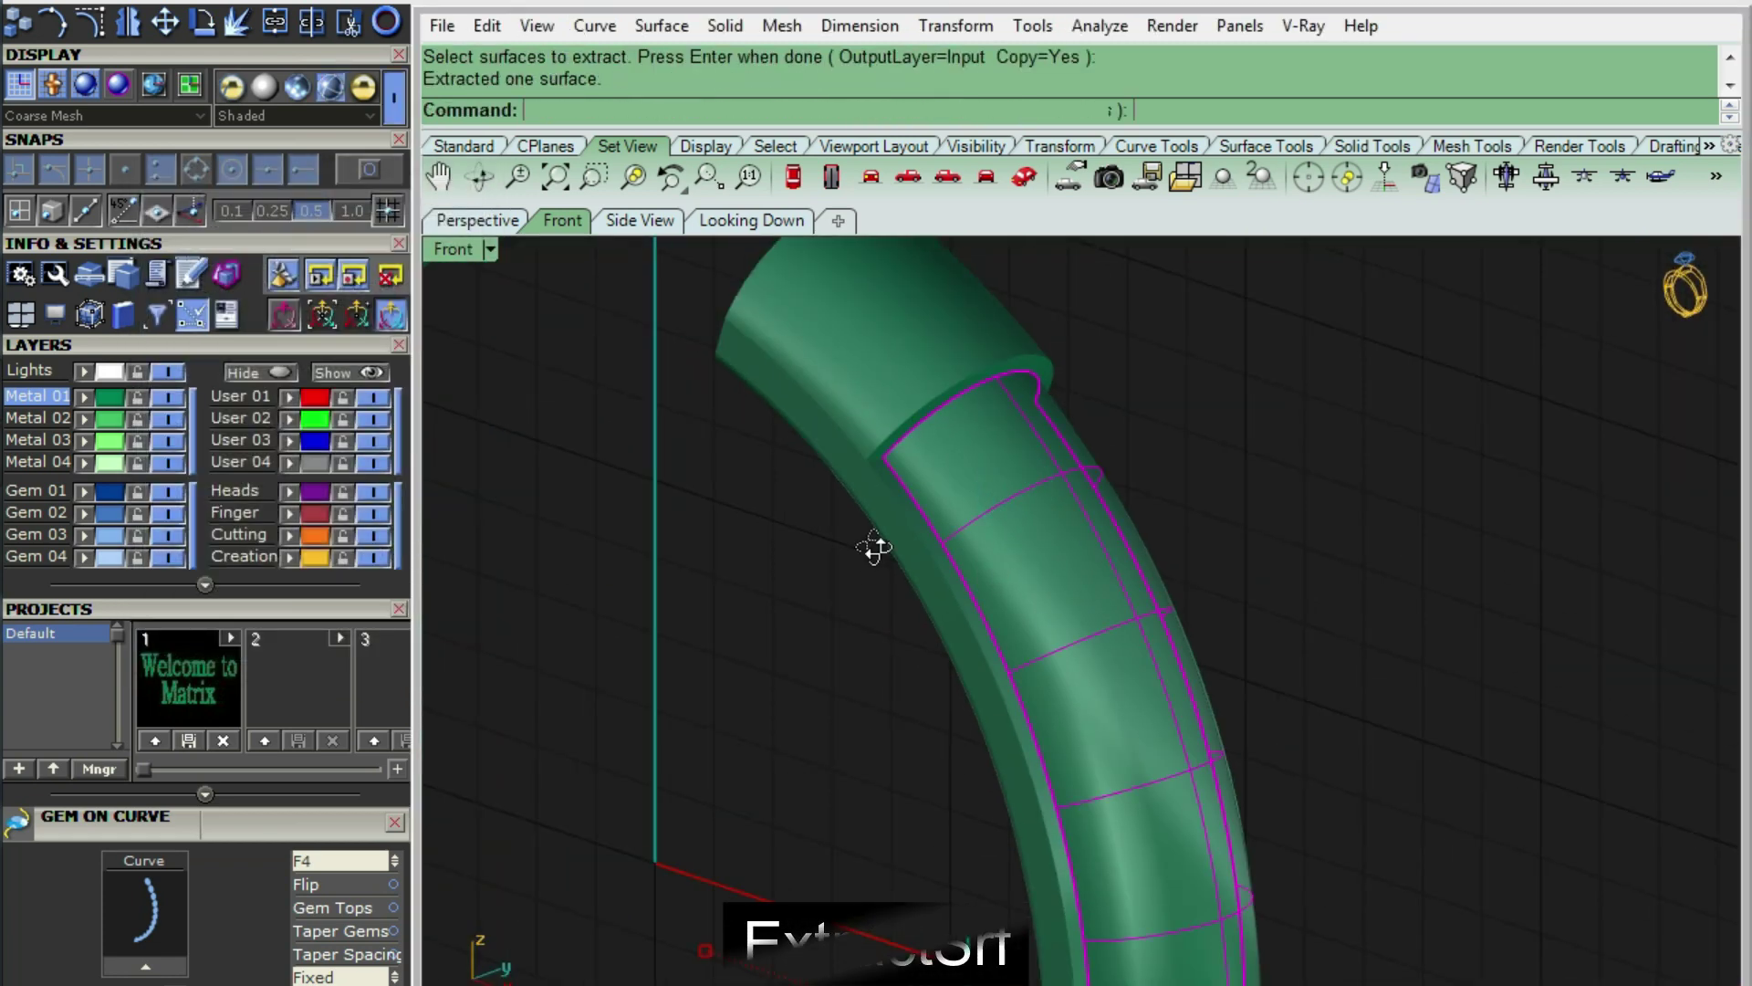
scroll(1004, 457, "down", 2)
scroll(1043, 475, "down", 2)
- Lock the rest of the ring and view it from the top
key("ctrl+F1")
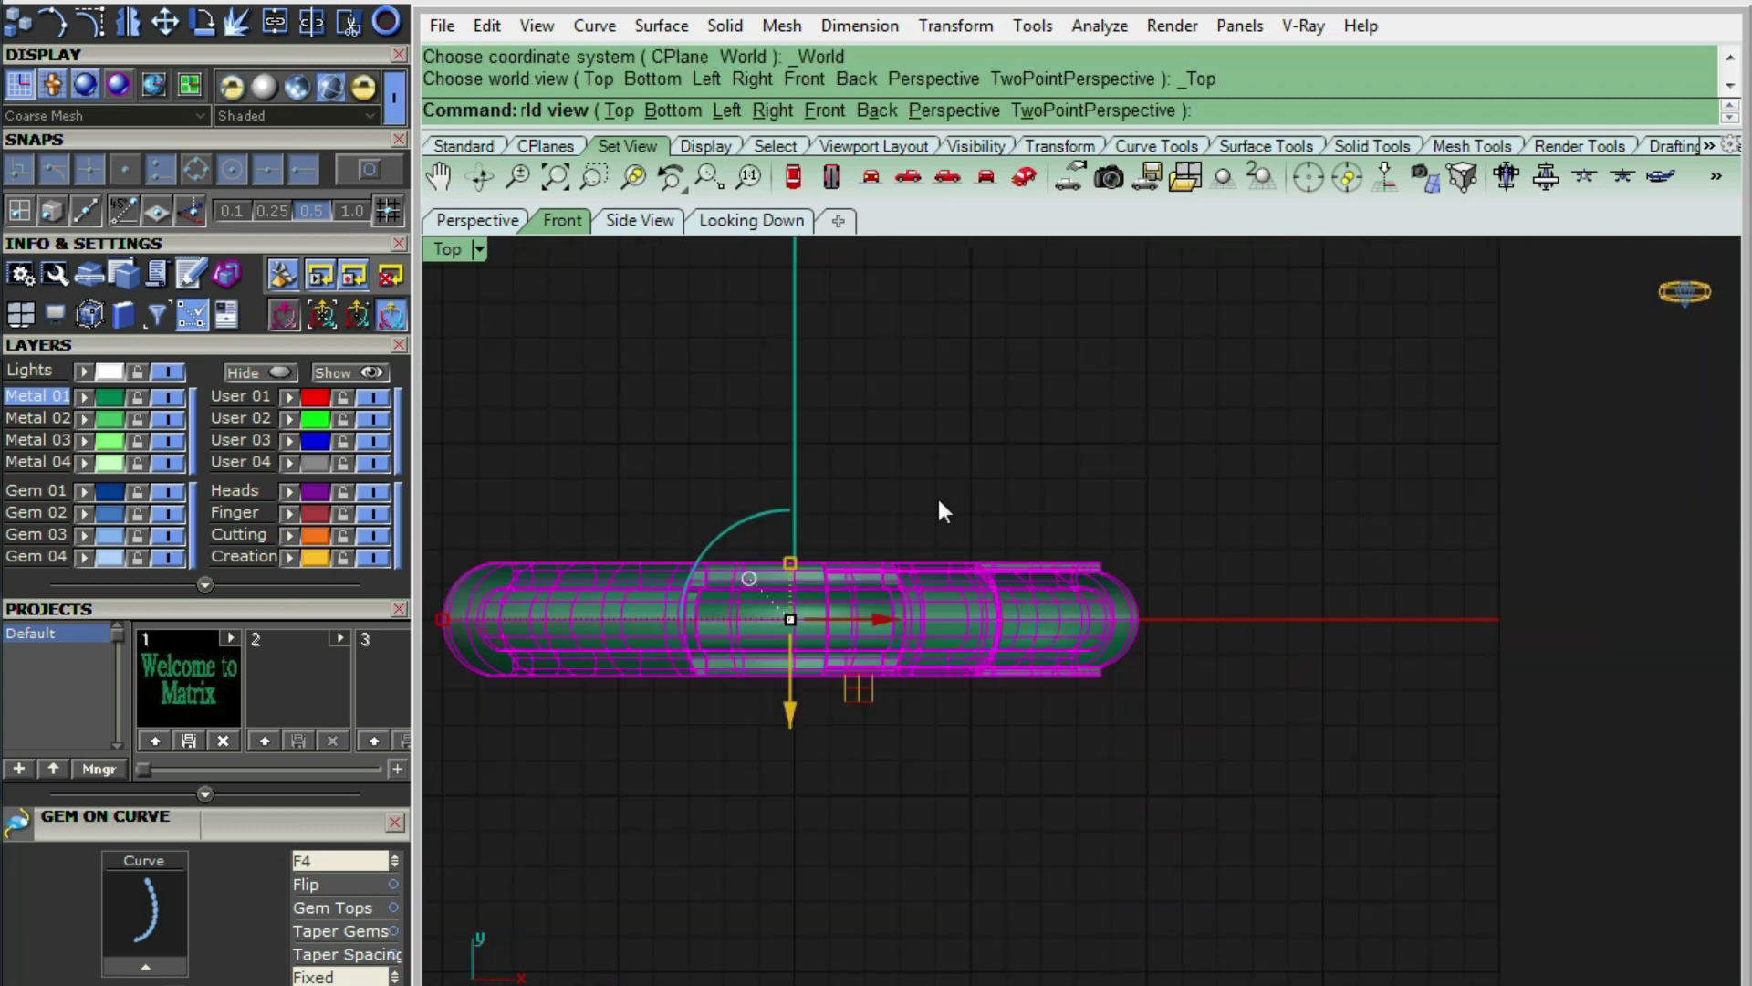
key("ctrl+F2")
key("ctrl+l")
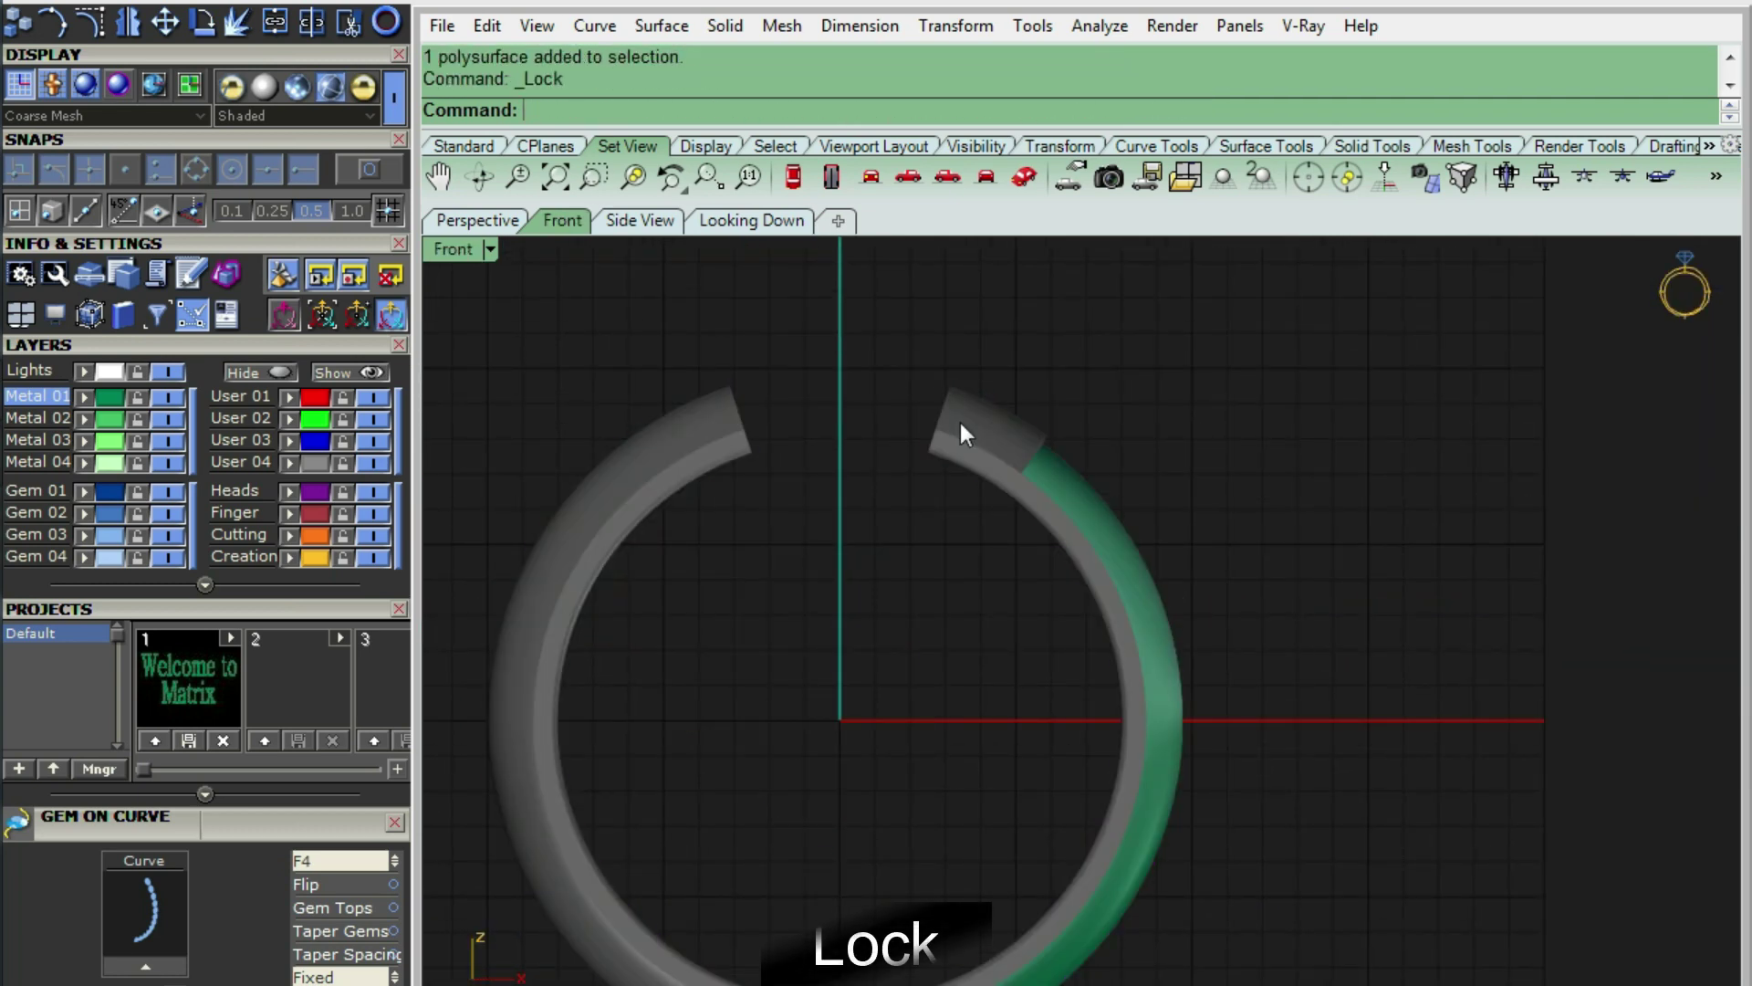
type("0")
key("Return")
left_click(1081, 474)
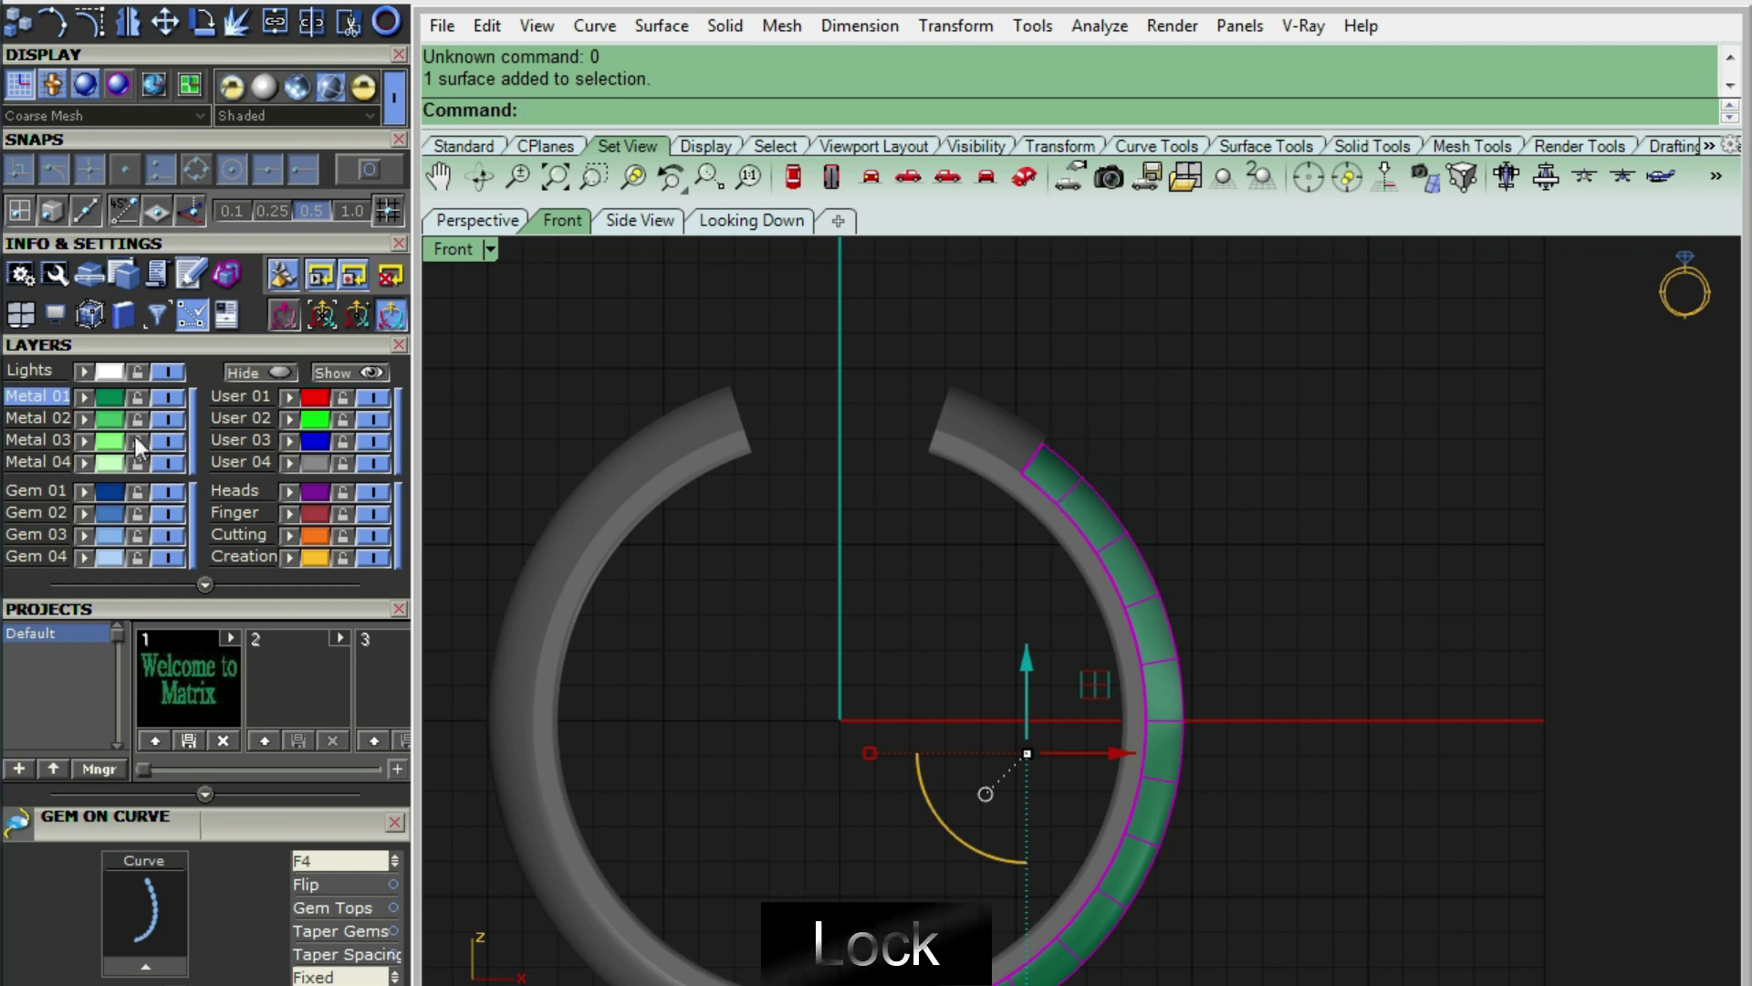
left_click(1203, 471)
key("ctrl+F1")
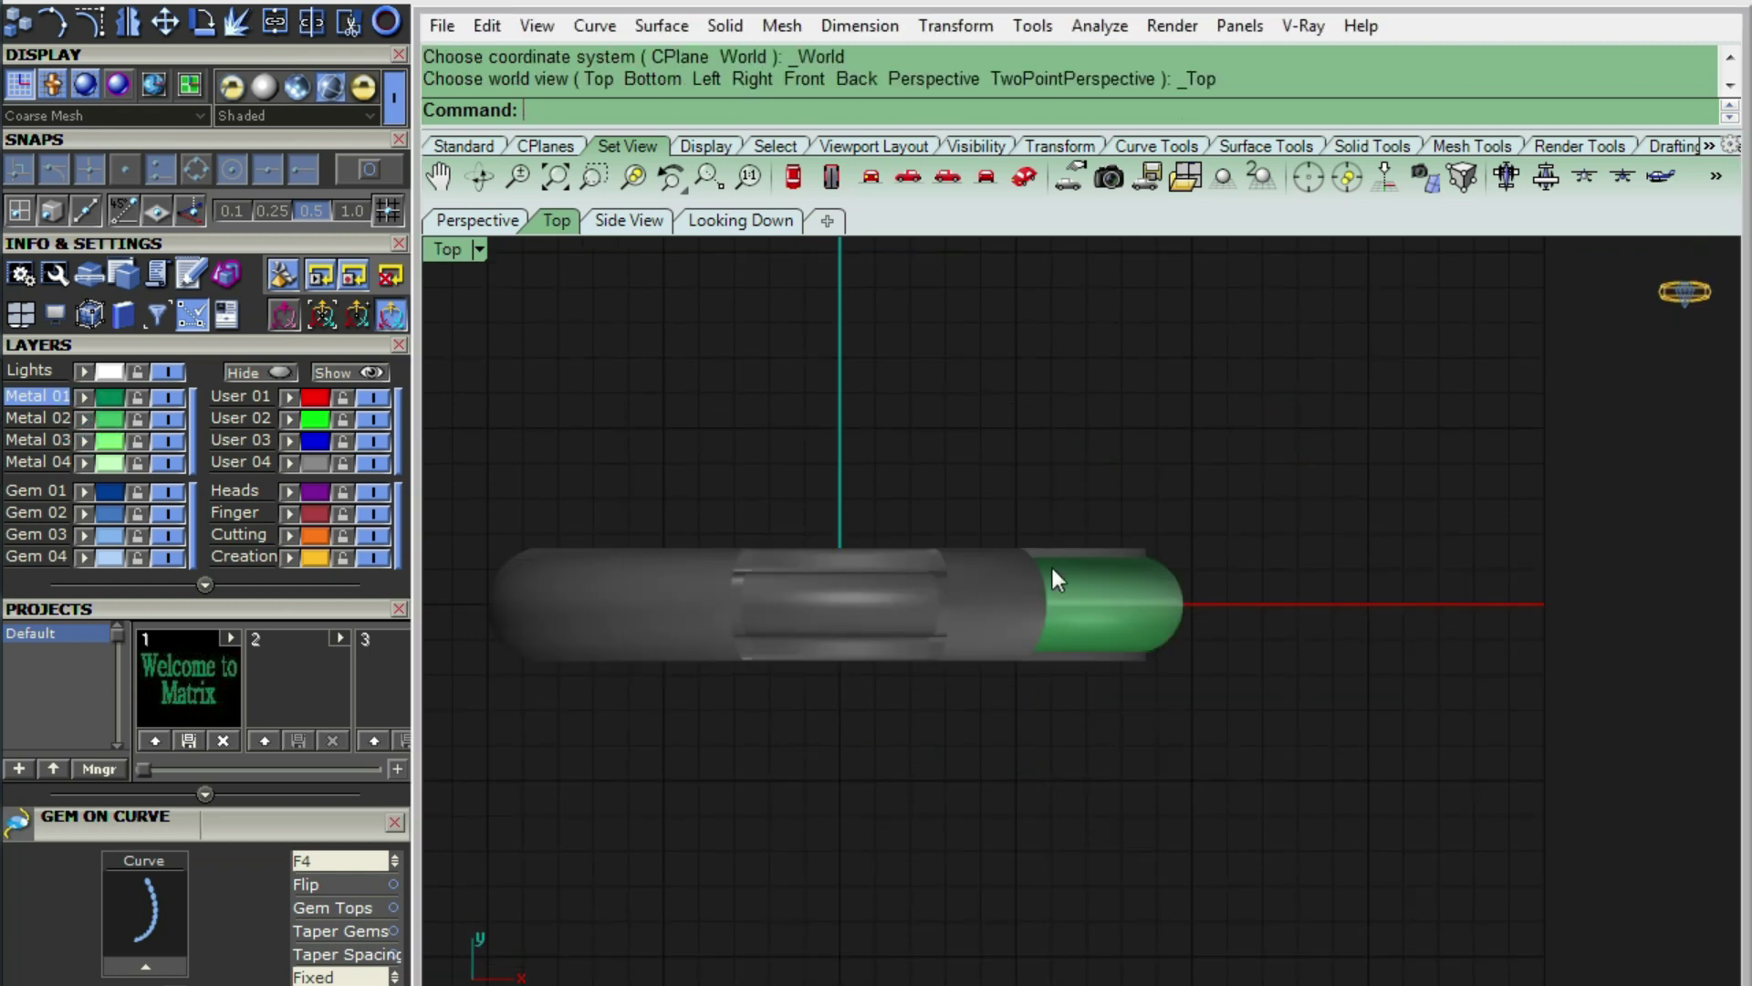
- Draw a line from the origin and project it onto the green band as a centre curve
type("line")
key("Return")
type("0")
key("Return")
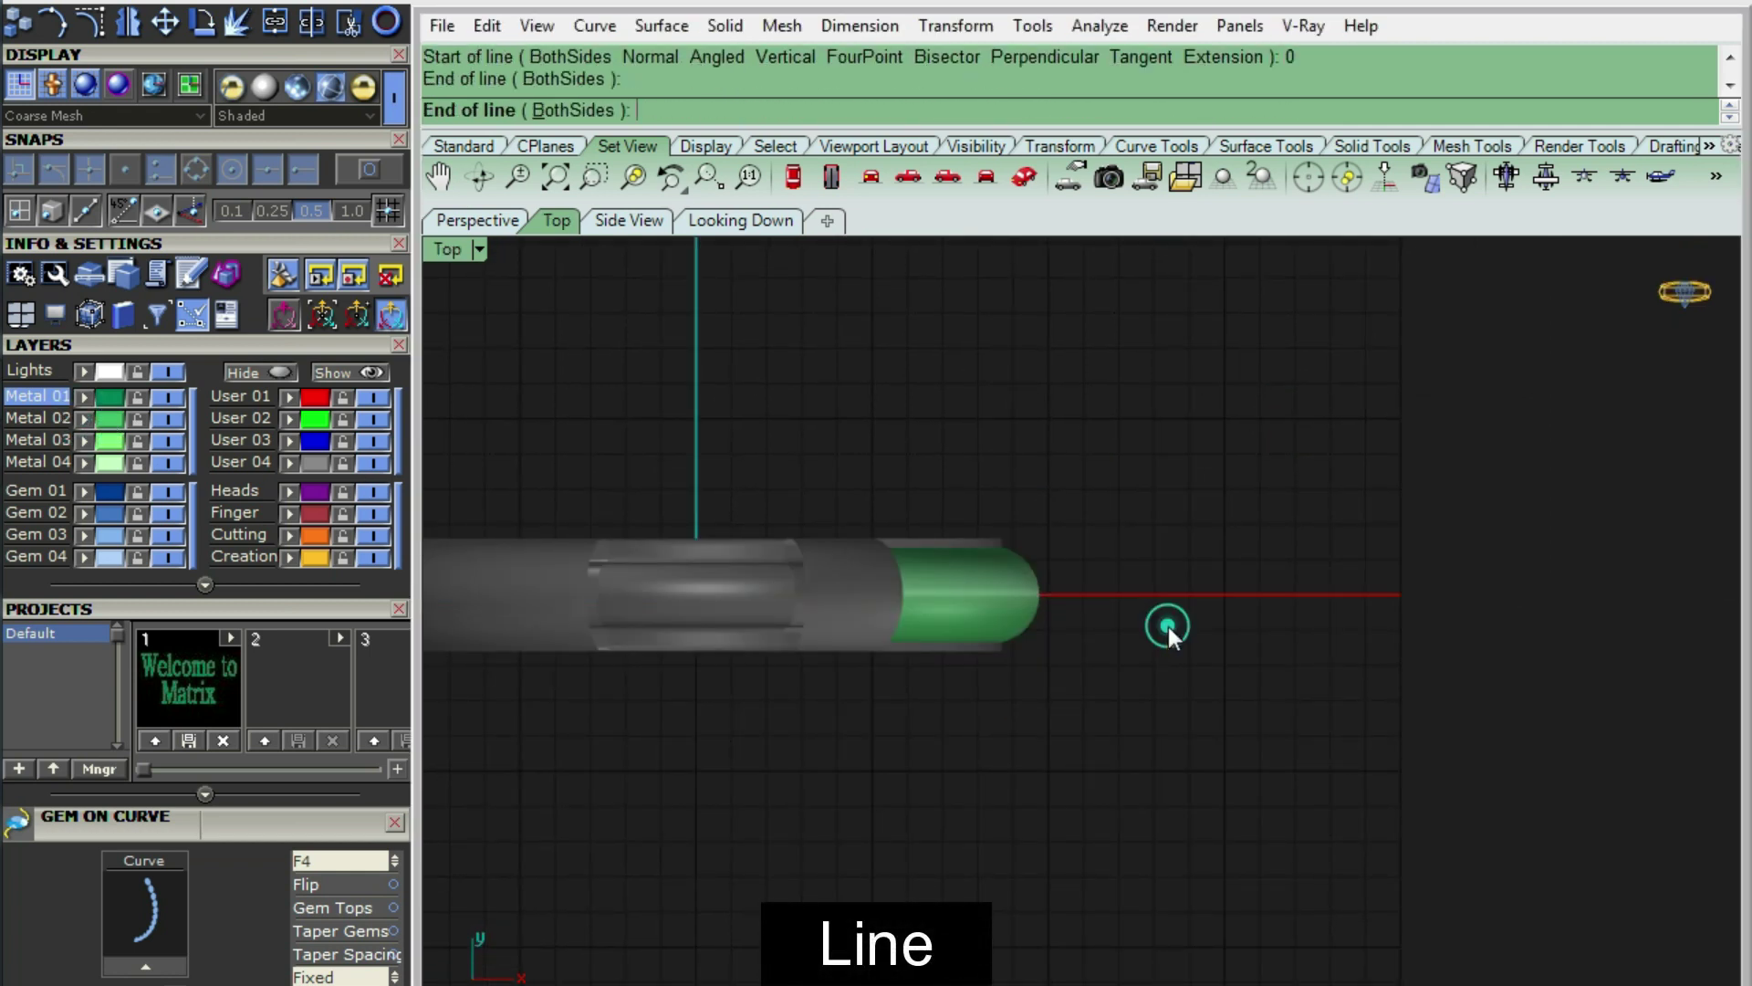
type("roject")
key("Return")
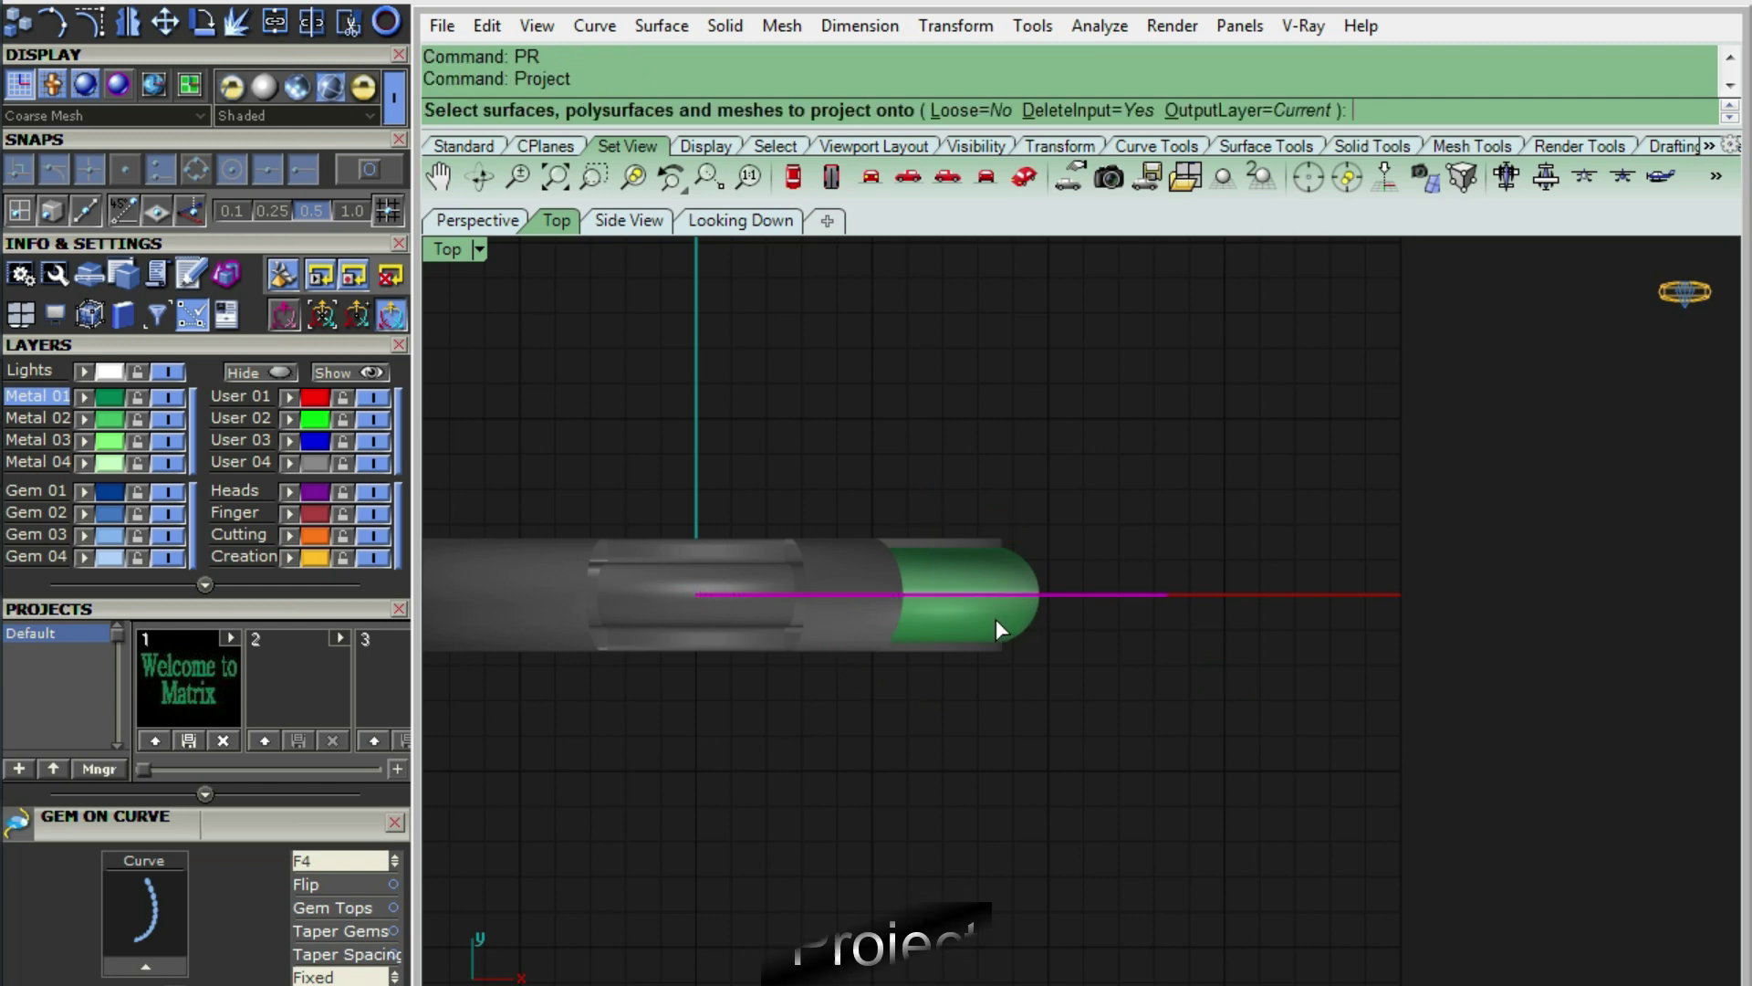
left_click(995, 619)
key("Return")
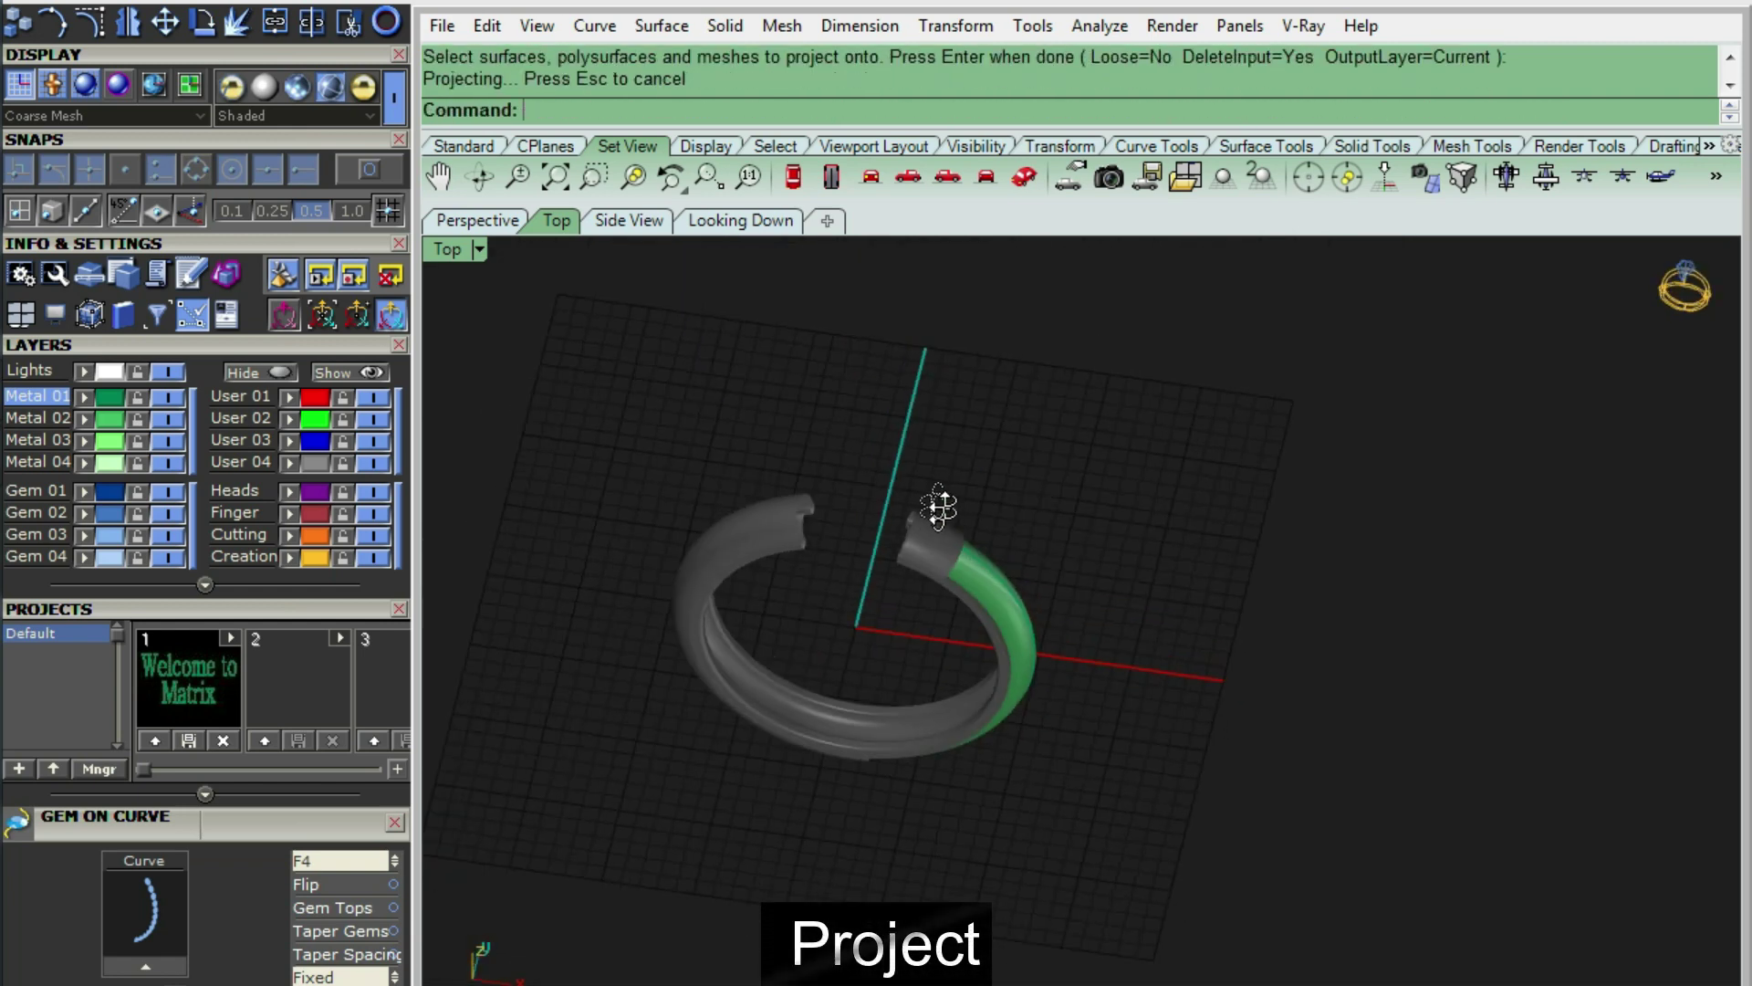
- Place one 1.2 mm round gem near the curve's end using Gem on Surface
right_click(1010, 508)
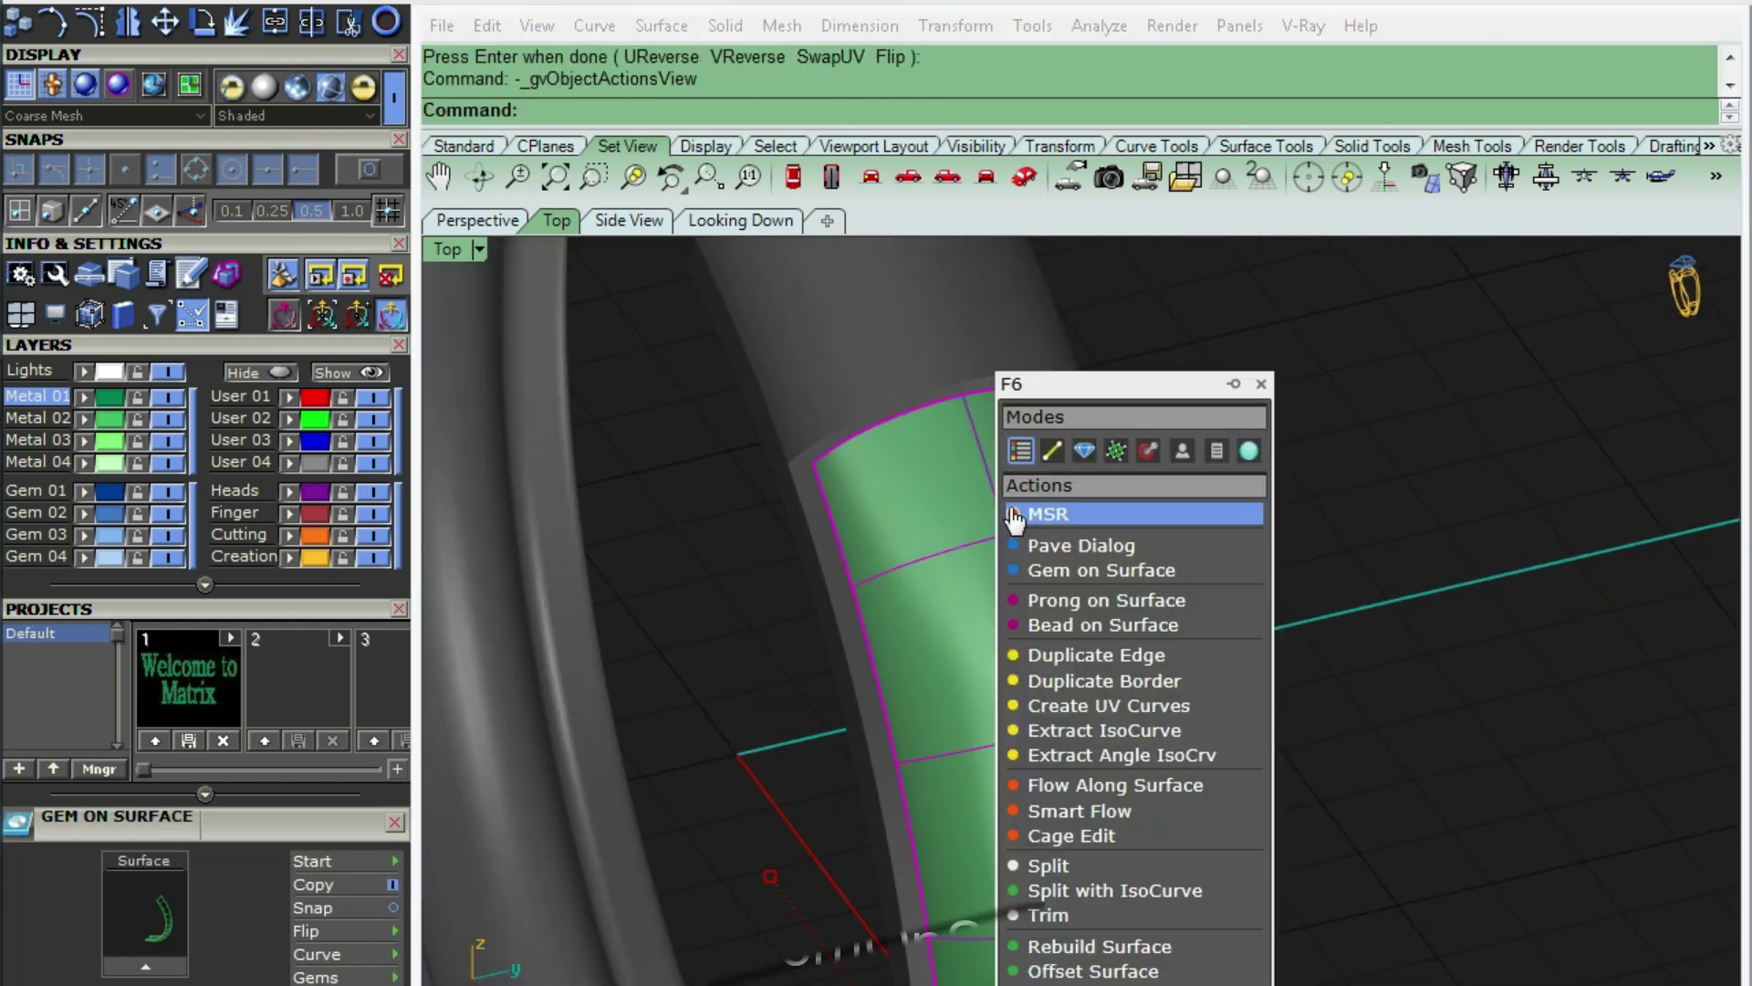
left_click(1037, 563)
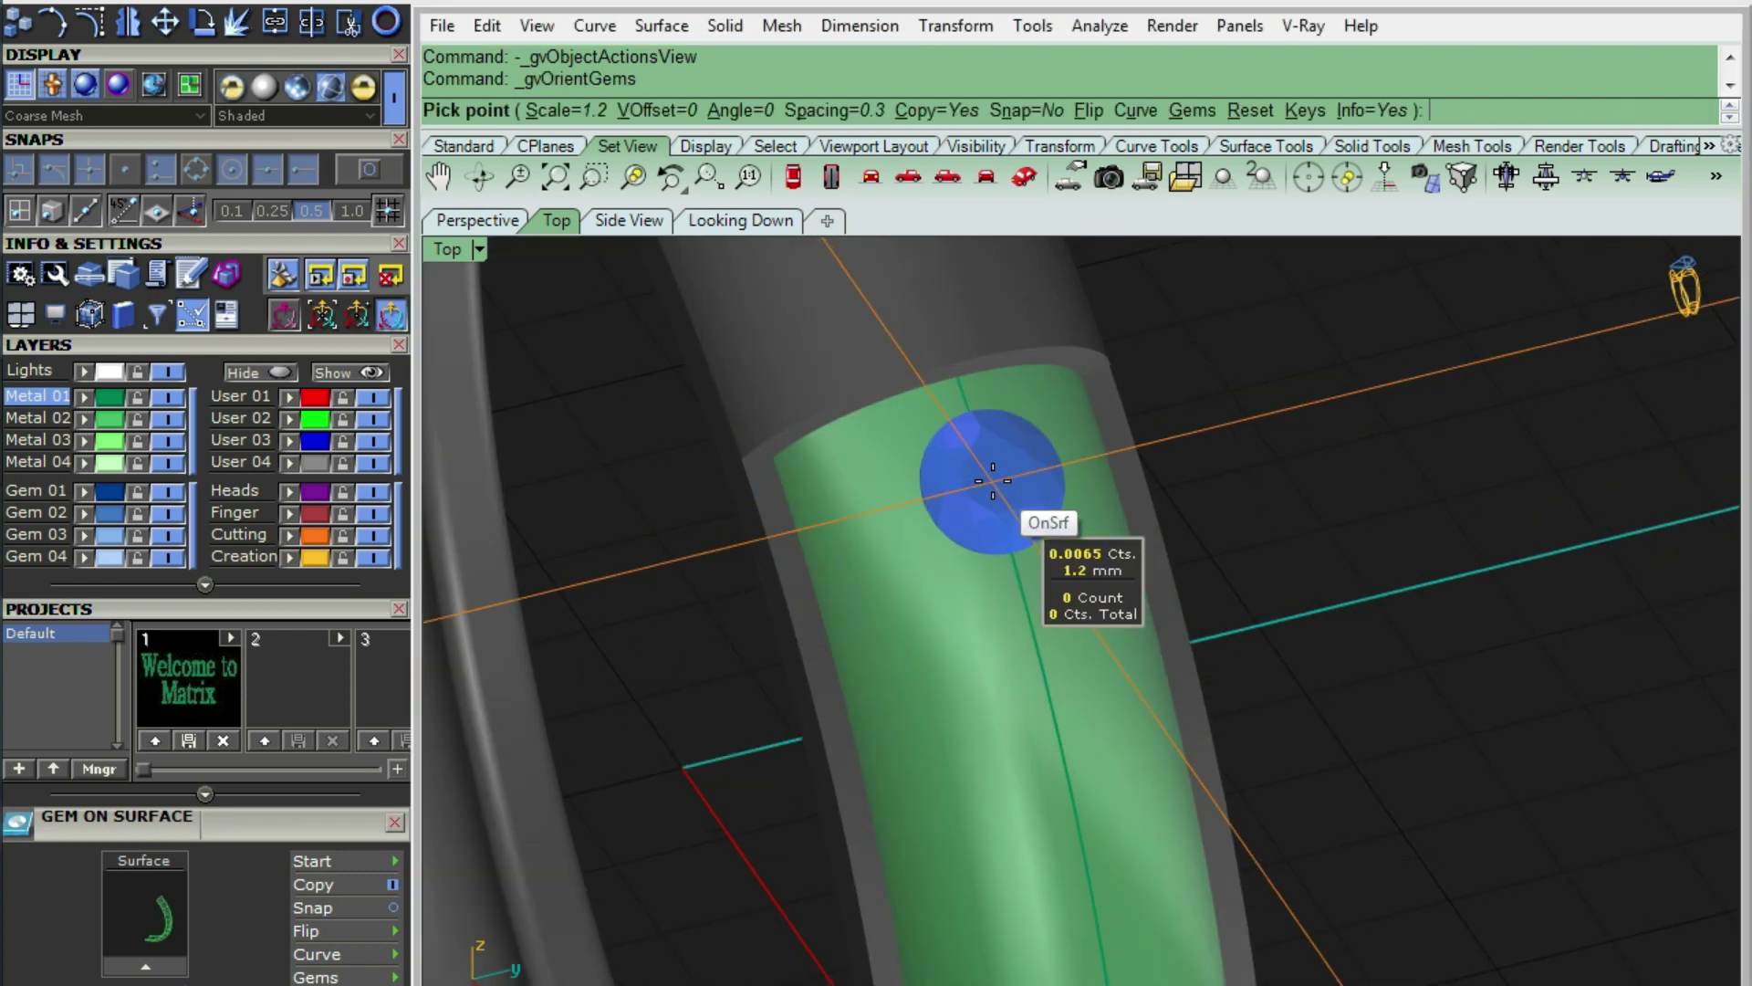
left_click(195, 212)
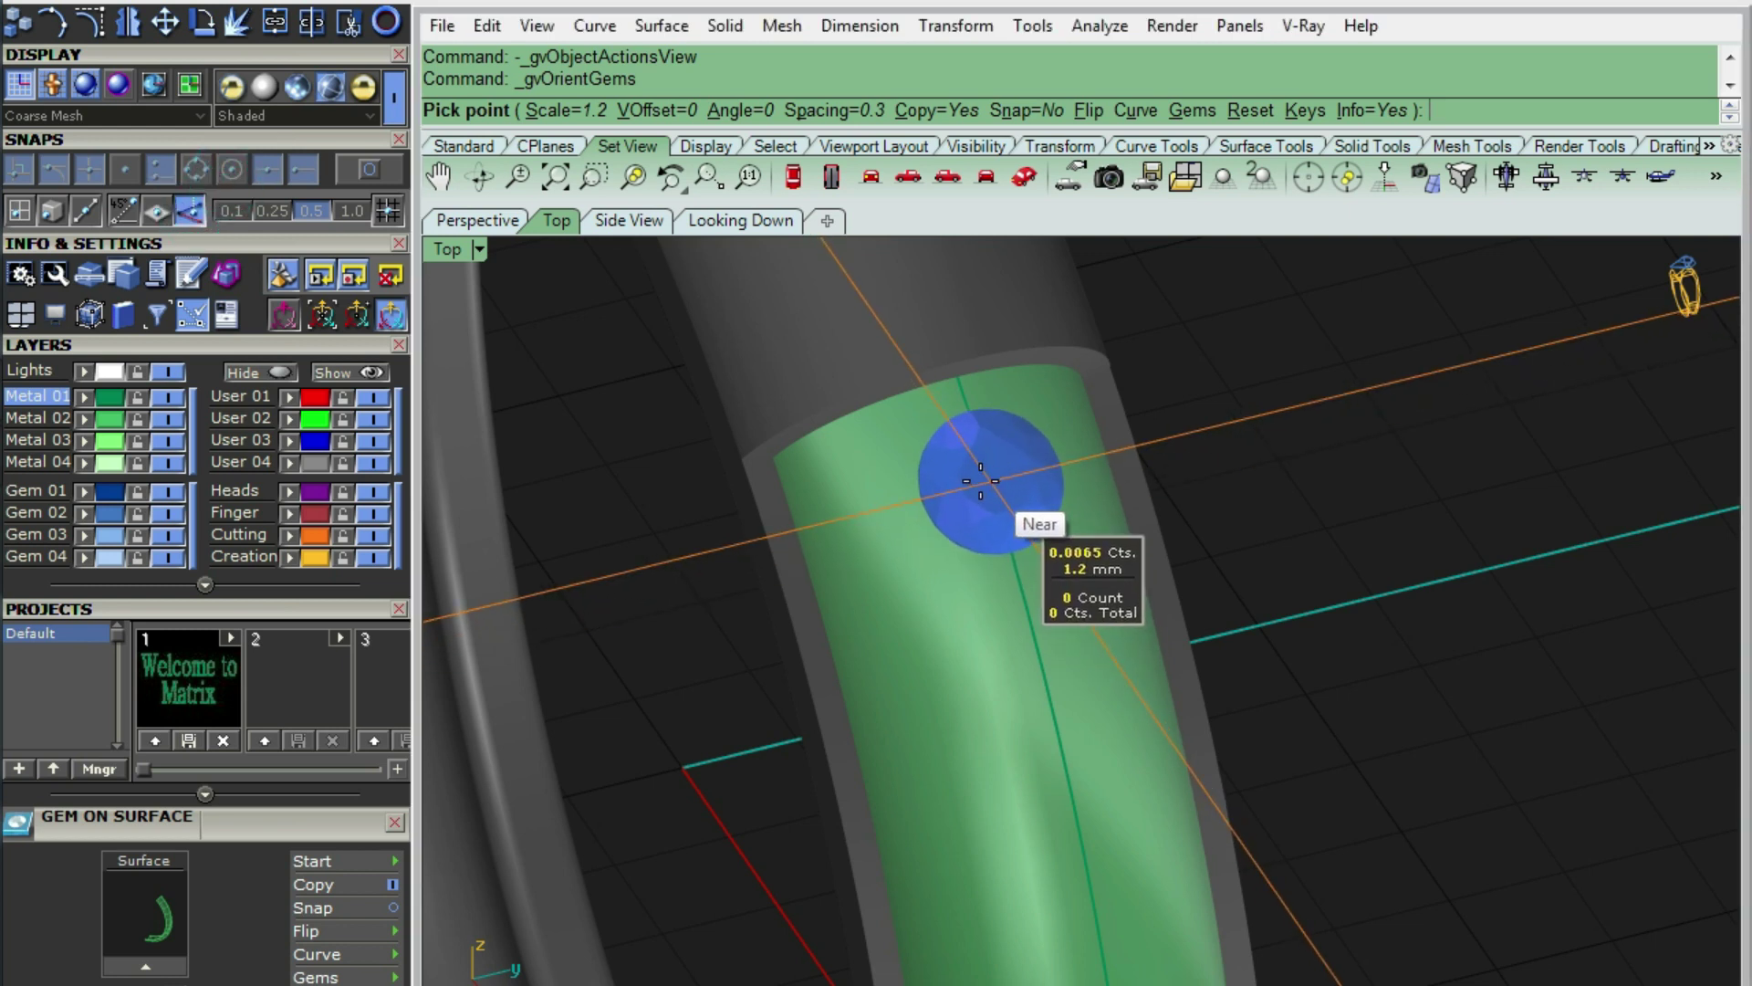
left_click(983, 479)
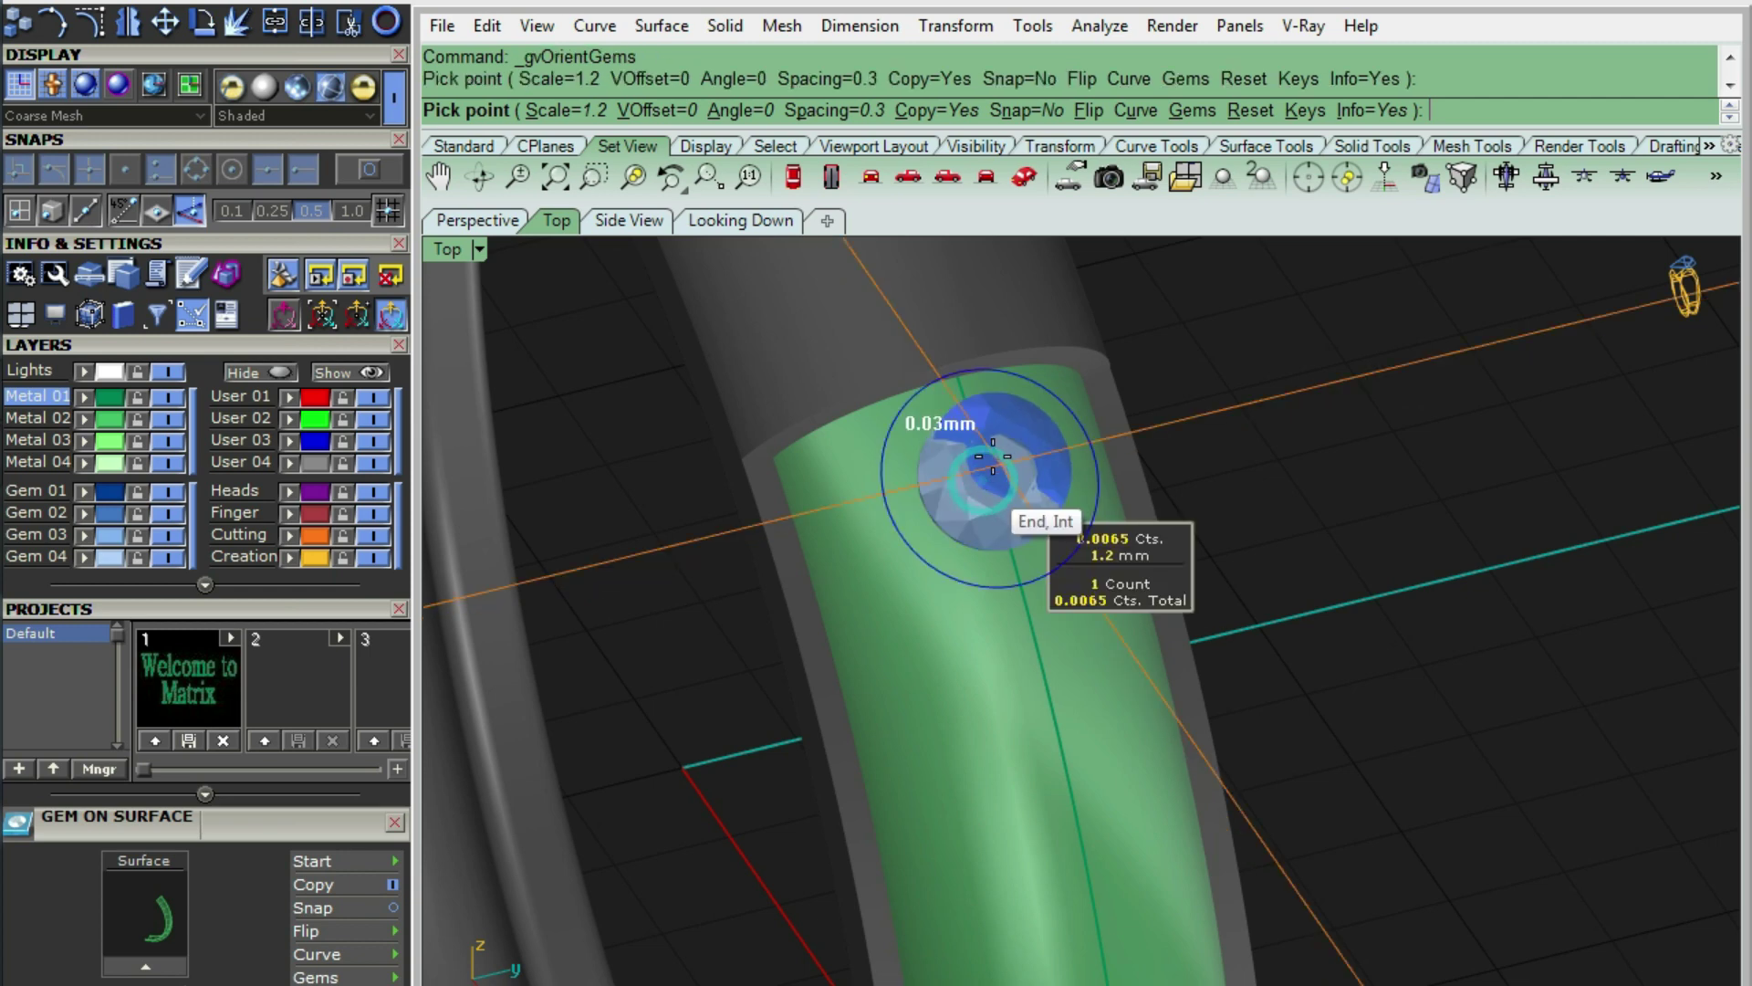
scroll(970, 430, "down", 2)
scroll(1009, 462, "down", 3)
scroll(1049, 442, "down", 3)
right_click_drag(1056, 435, 939, 841)
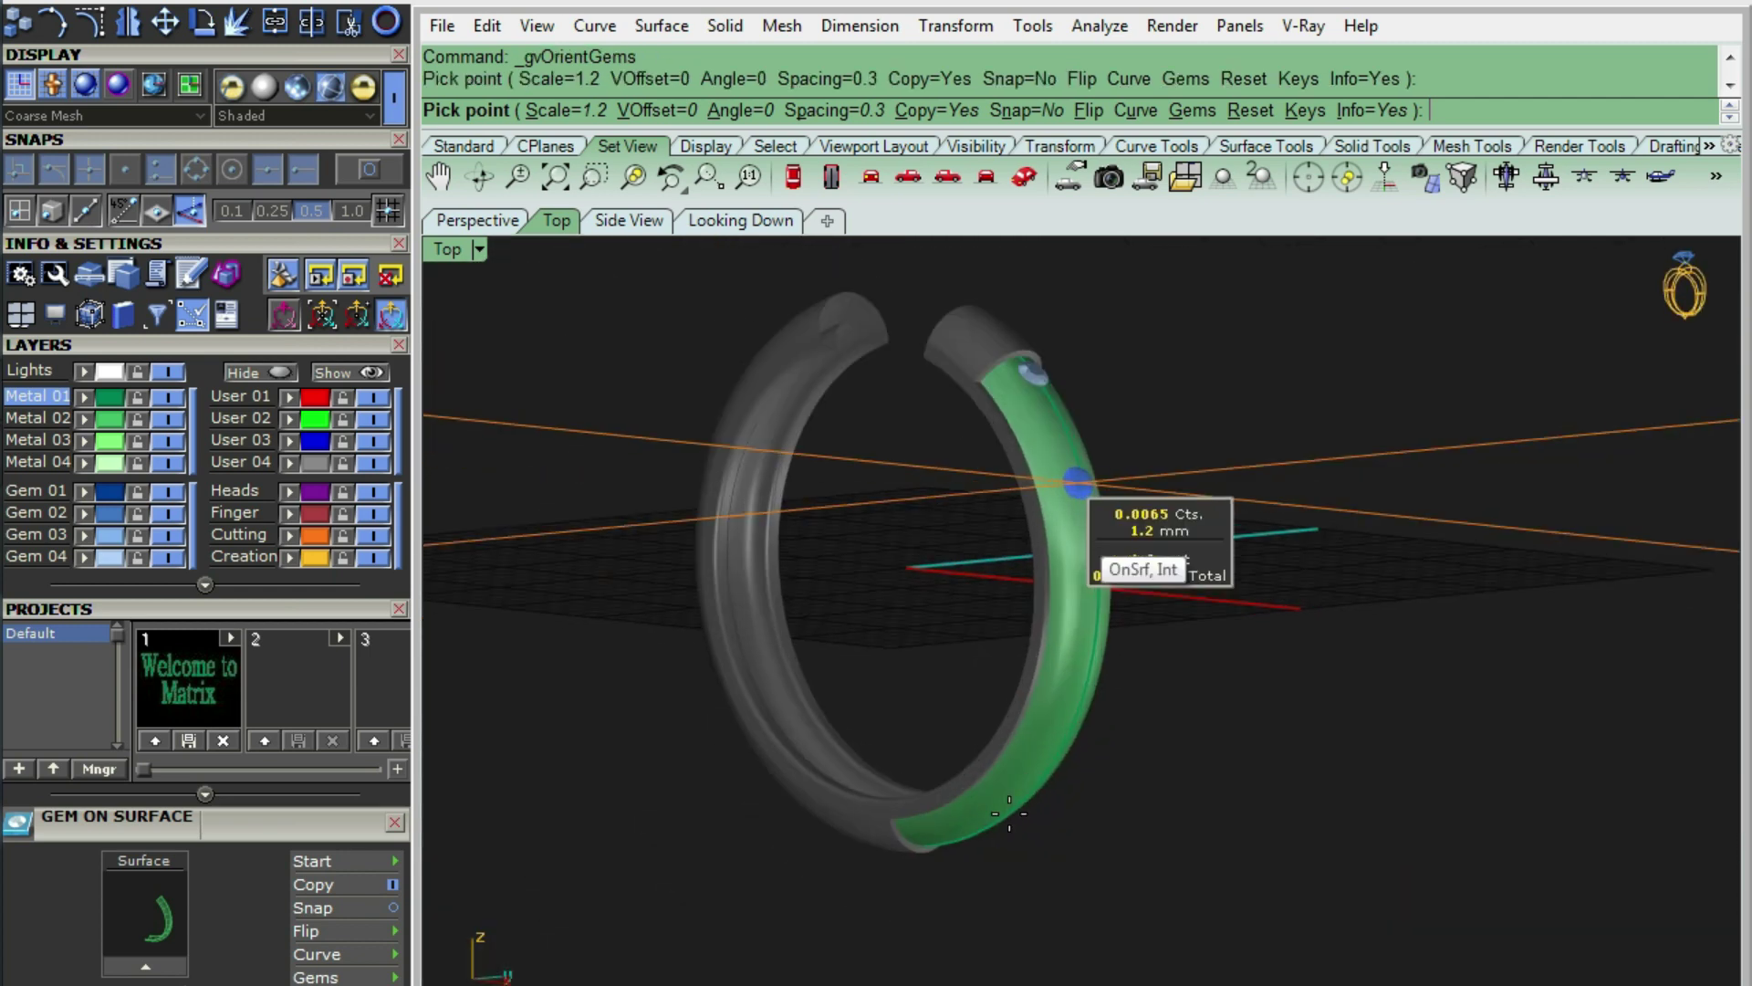
scroll(958, 804, "up", 2)
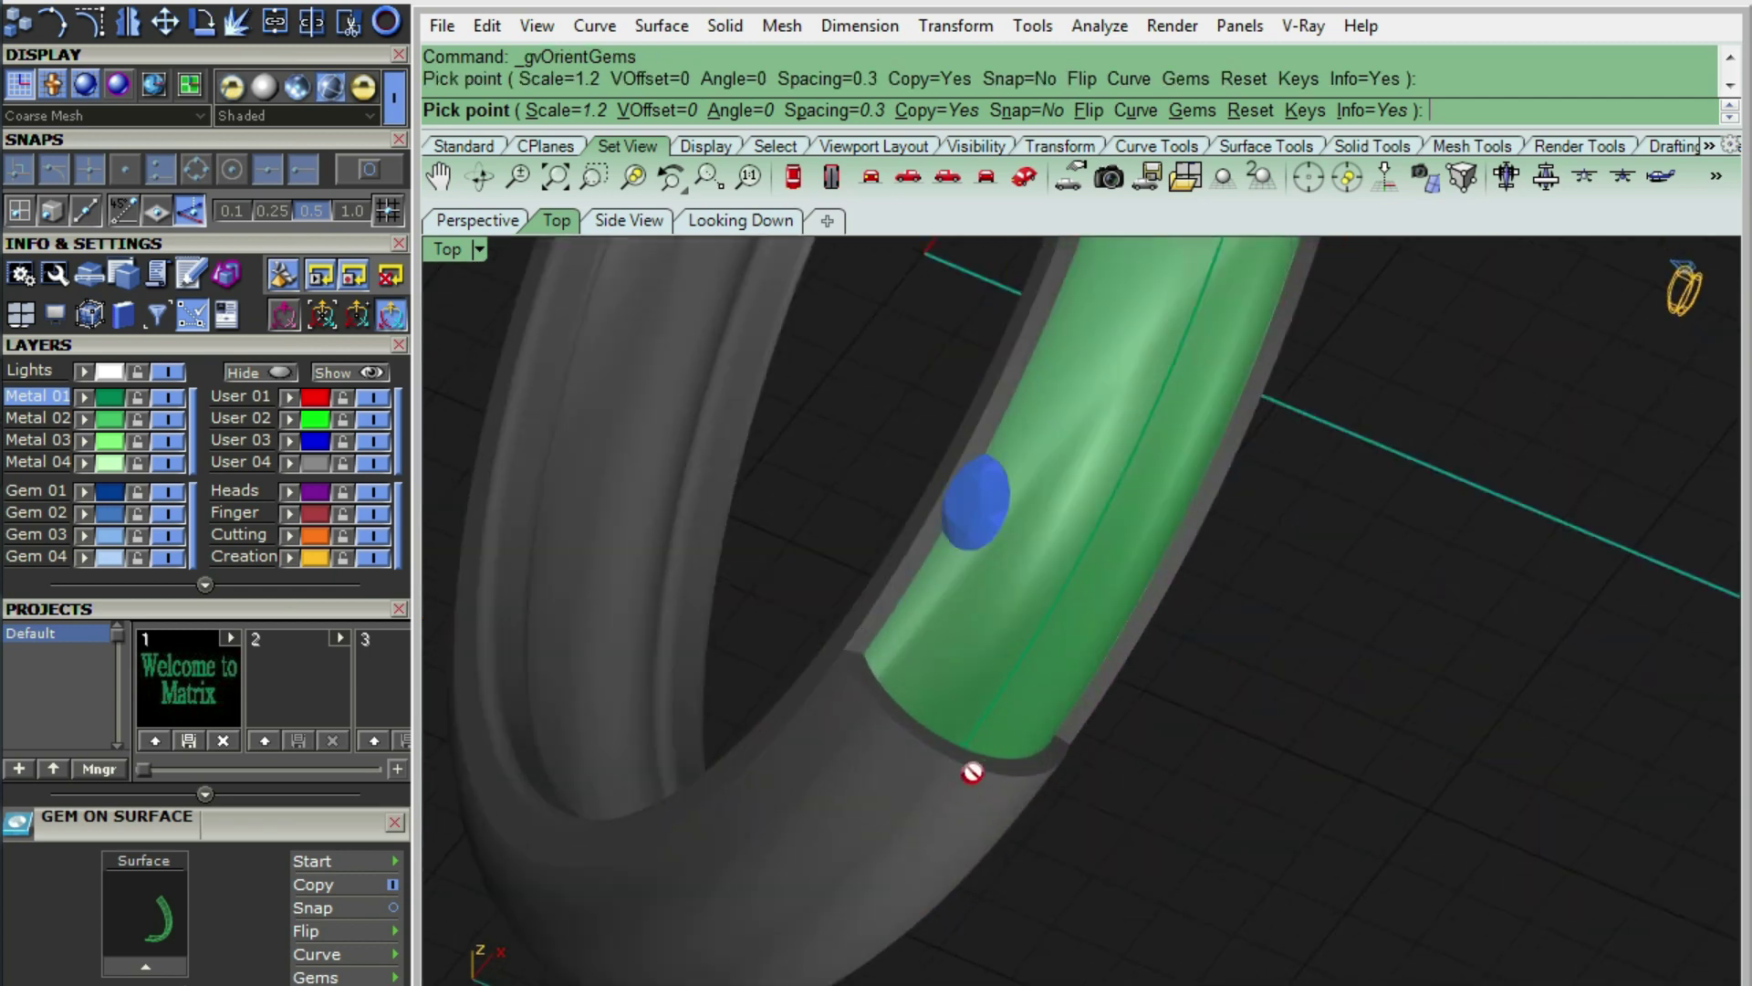
scroll(995, 740, "up", 3)
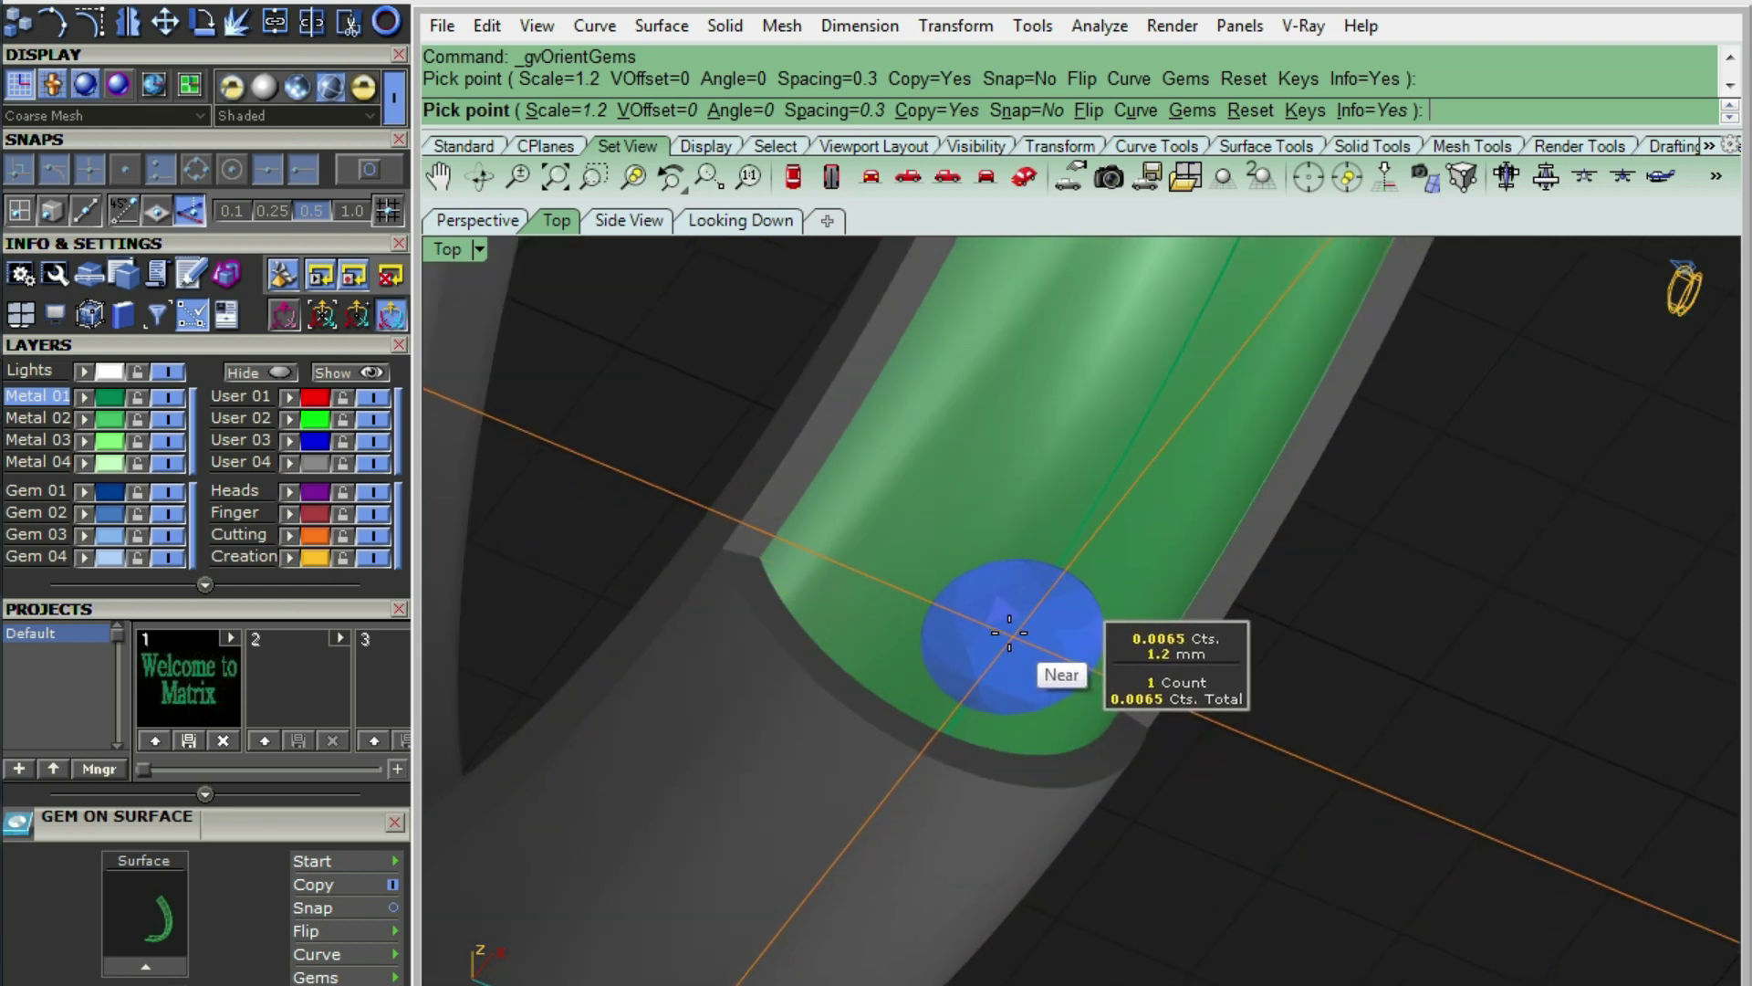
key("Return")
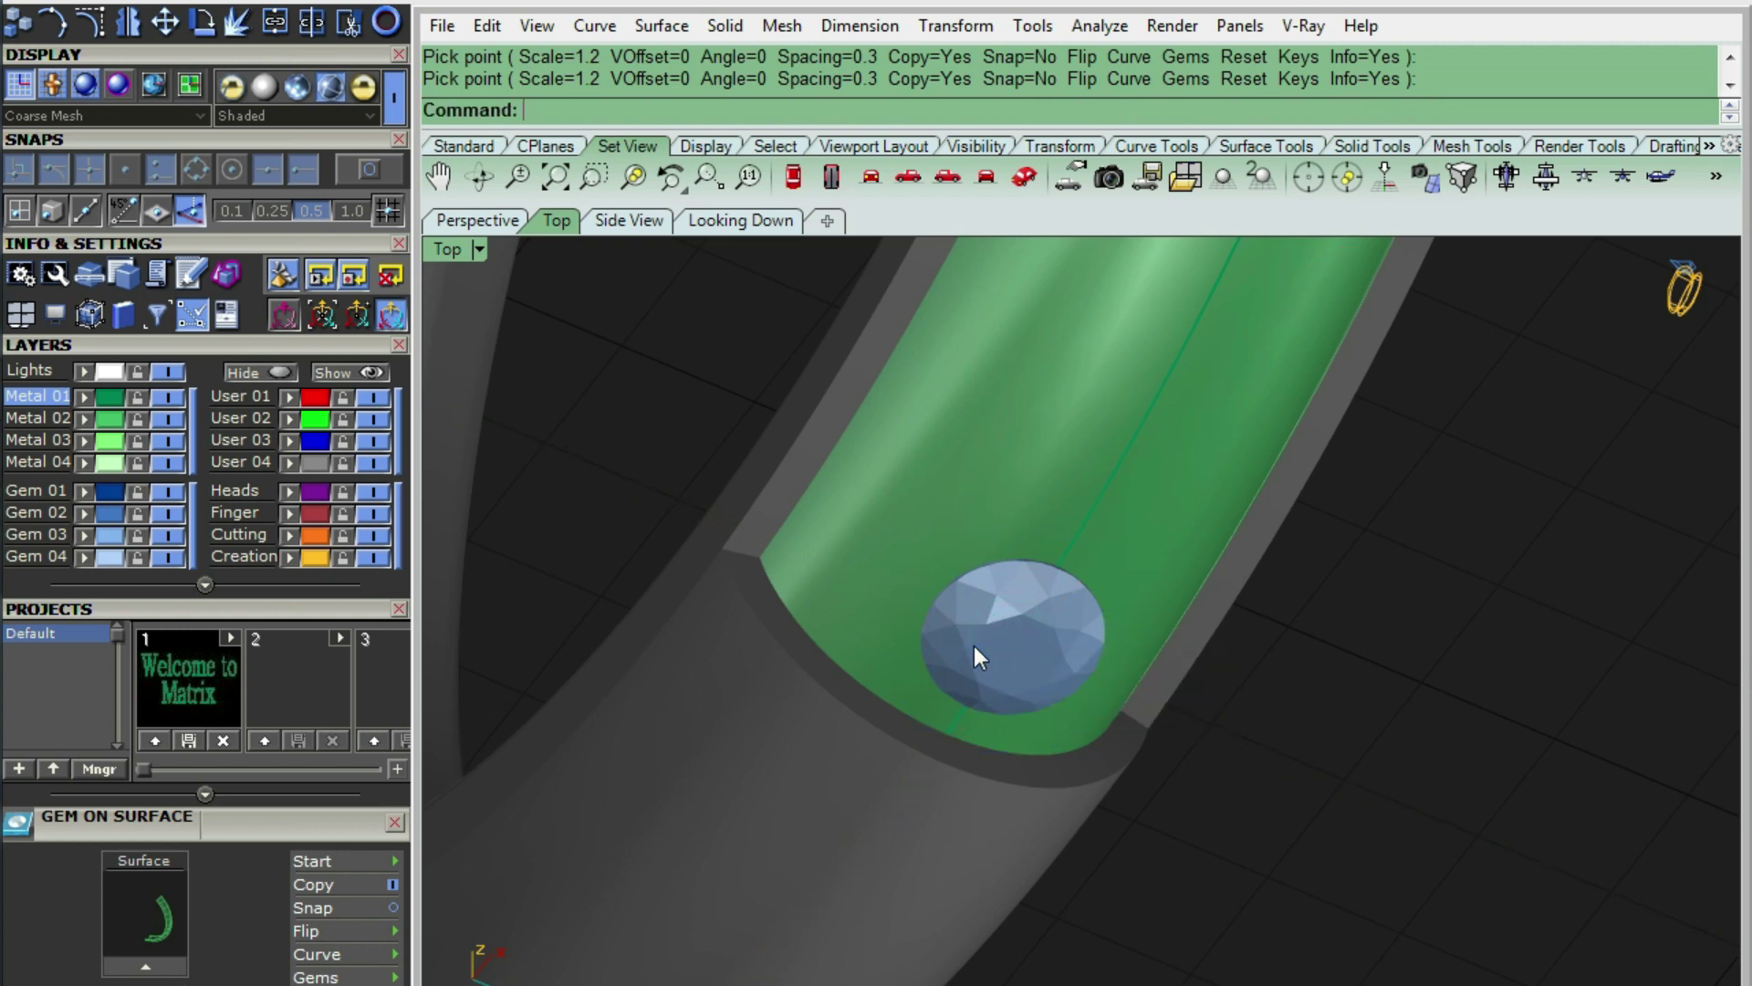
key("ctrl+alt+w")
scroll(1095, 684, "down", 5)
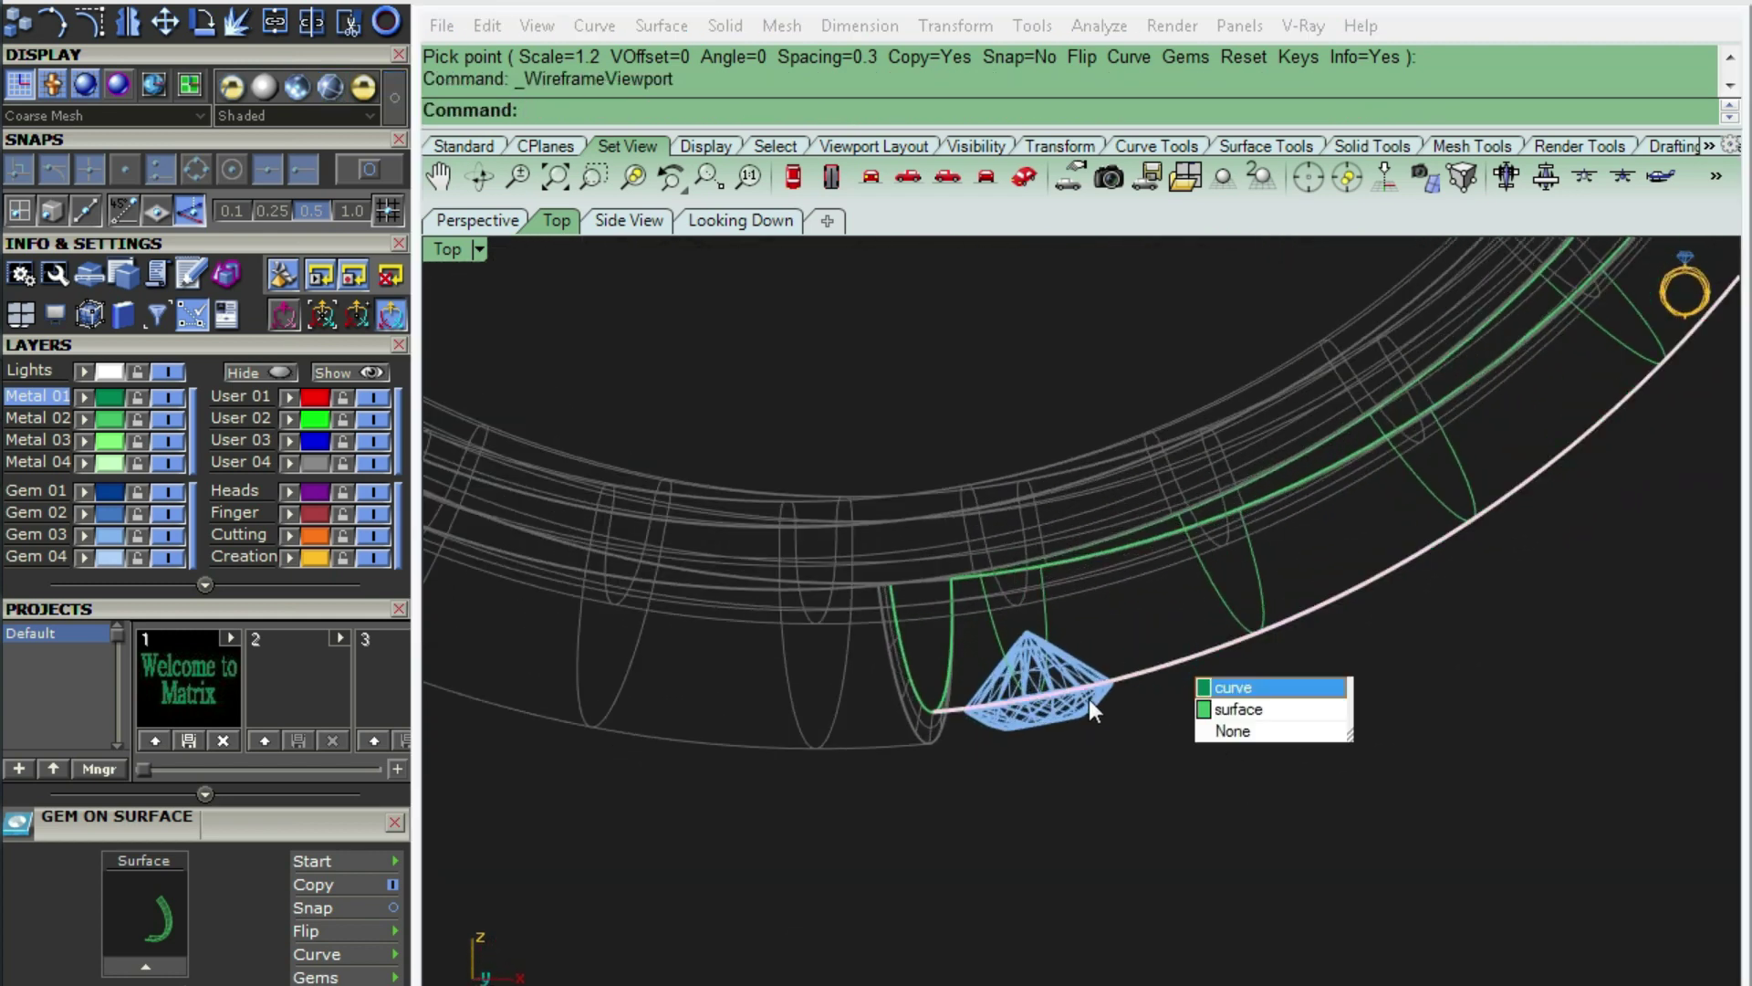
- Split the projected centre curve at the gem and delete the unwanted piece
type("Splitp")
key("Return")
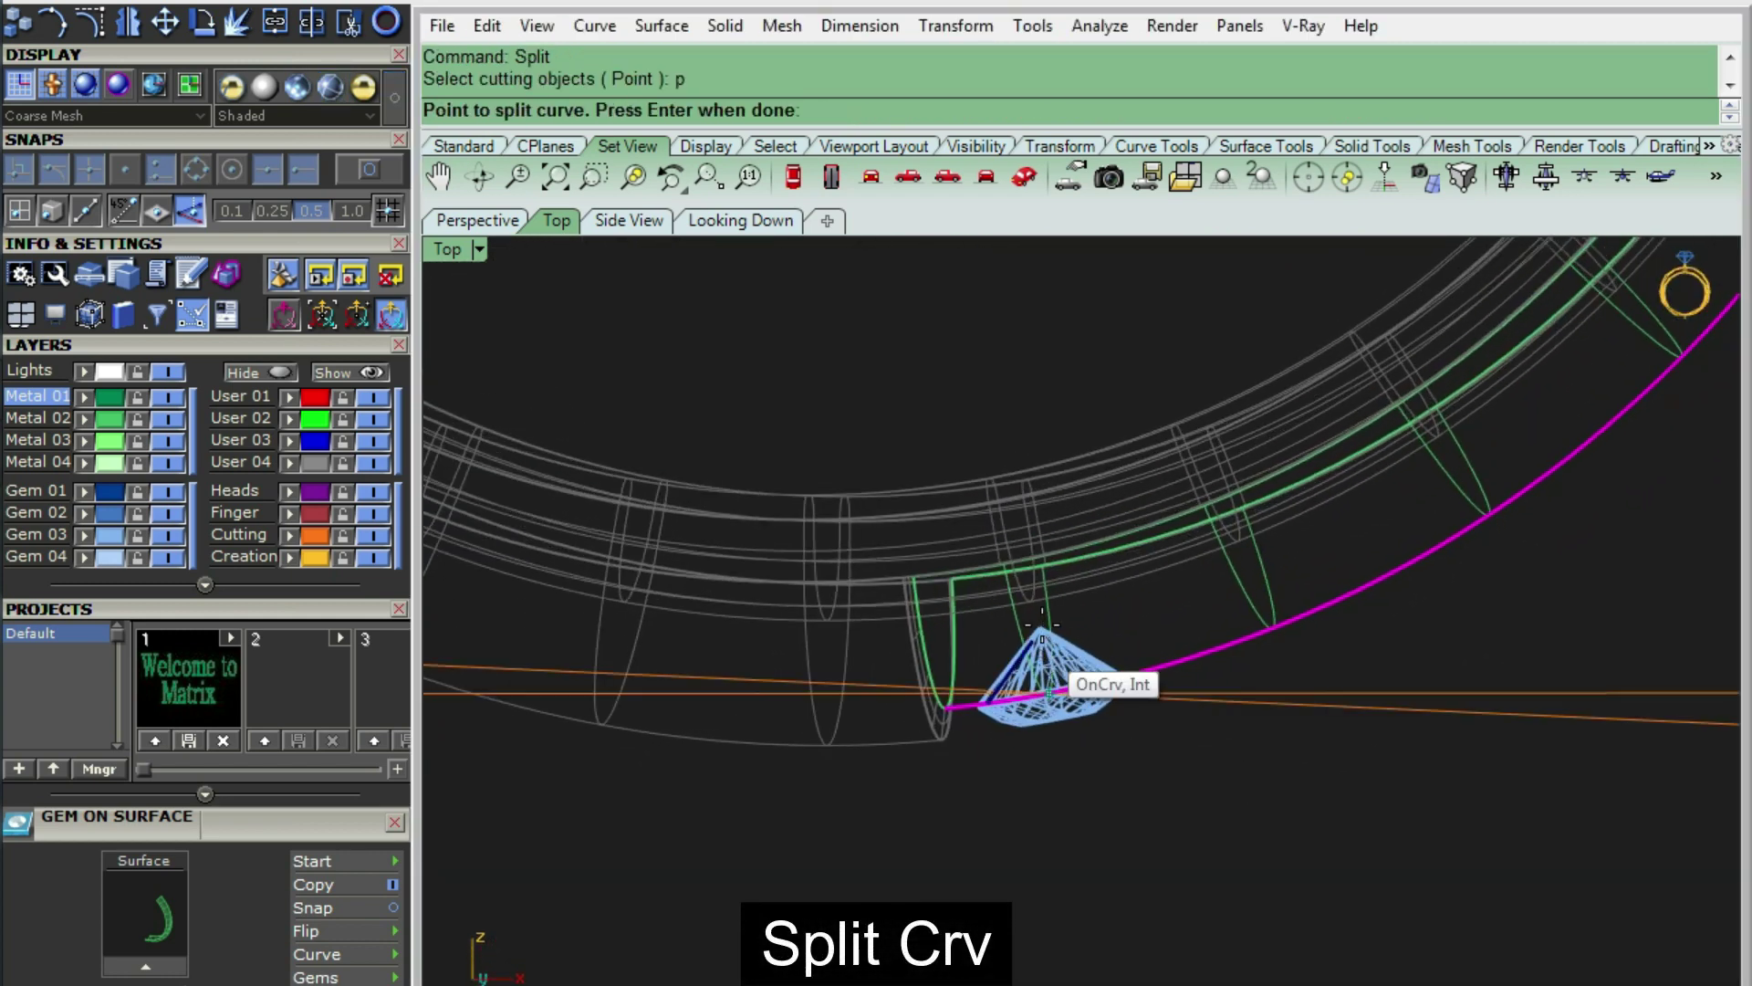
scroll(1040, 612, "up", 2)
scroll(909, 716, "down", 2)
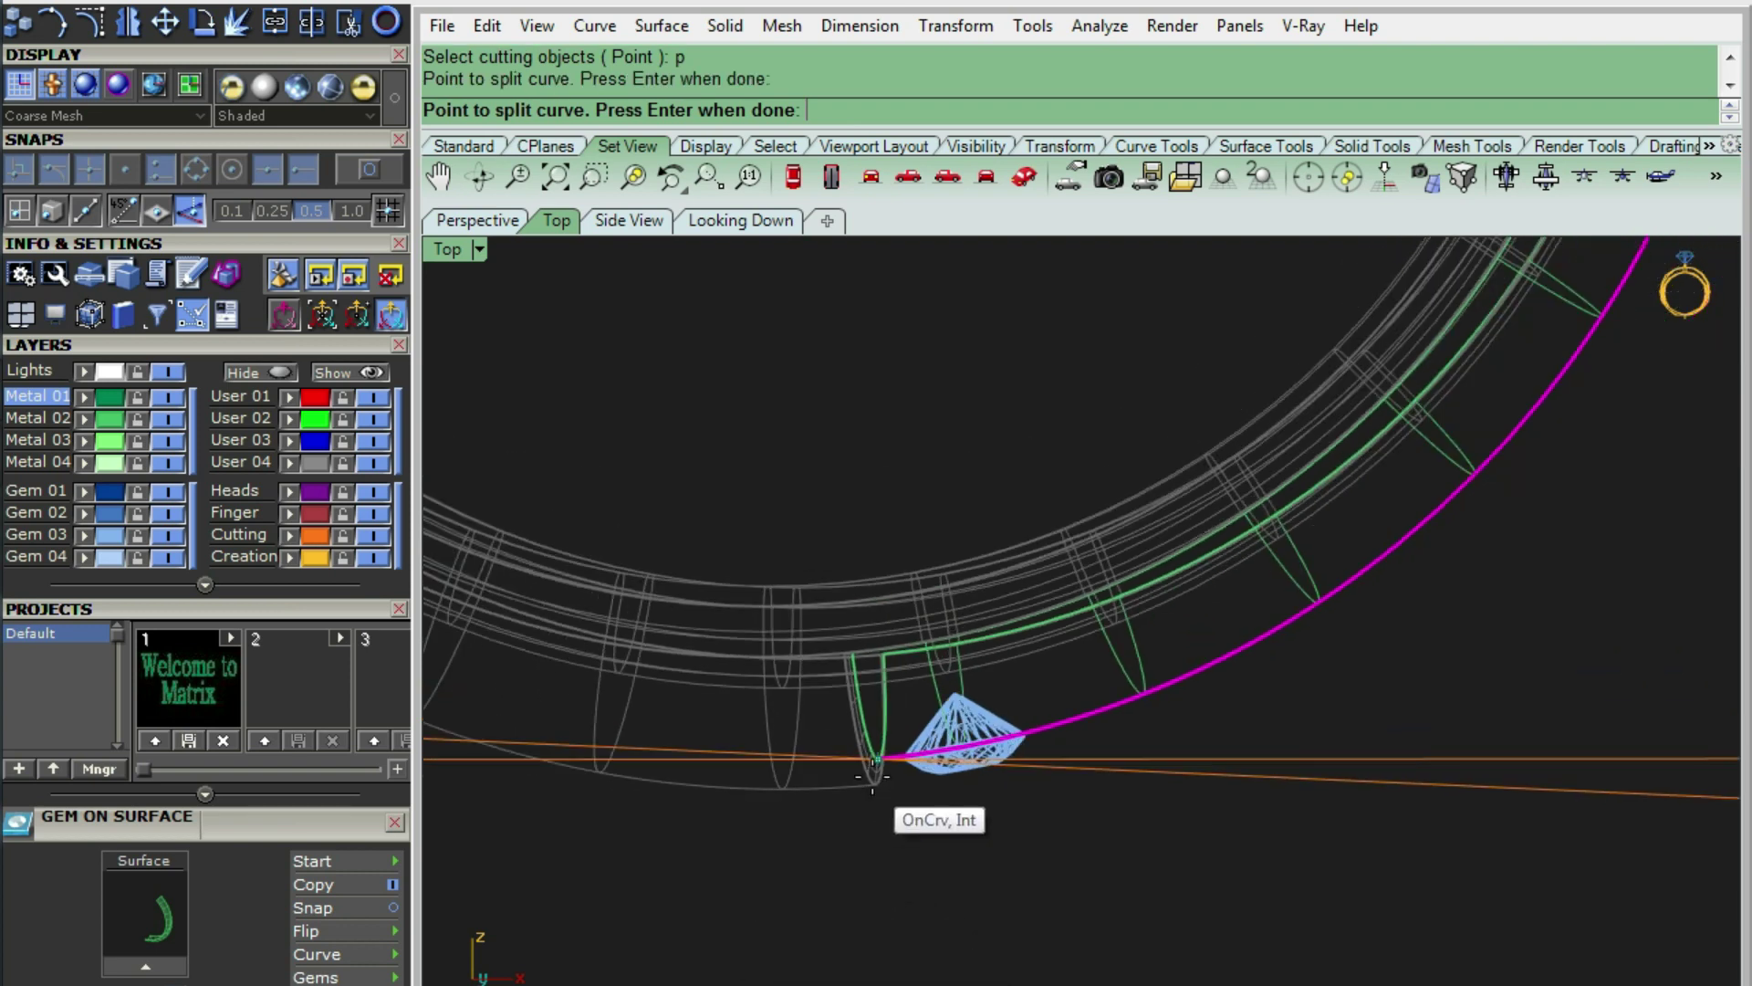
scroll(908, 711, "down", 2)
scroll(908, 708, "down", 2)
right_click_drag(908, 708, 977, 411)
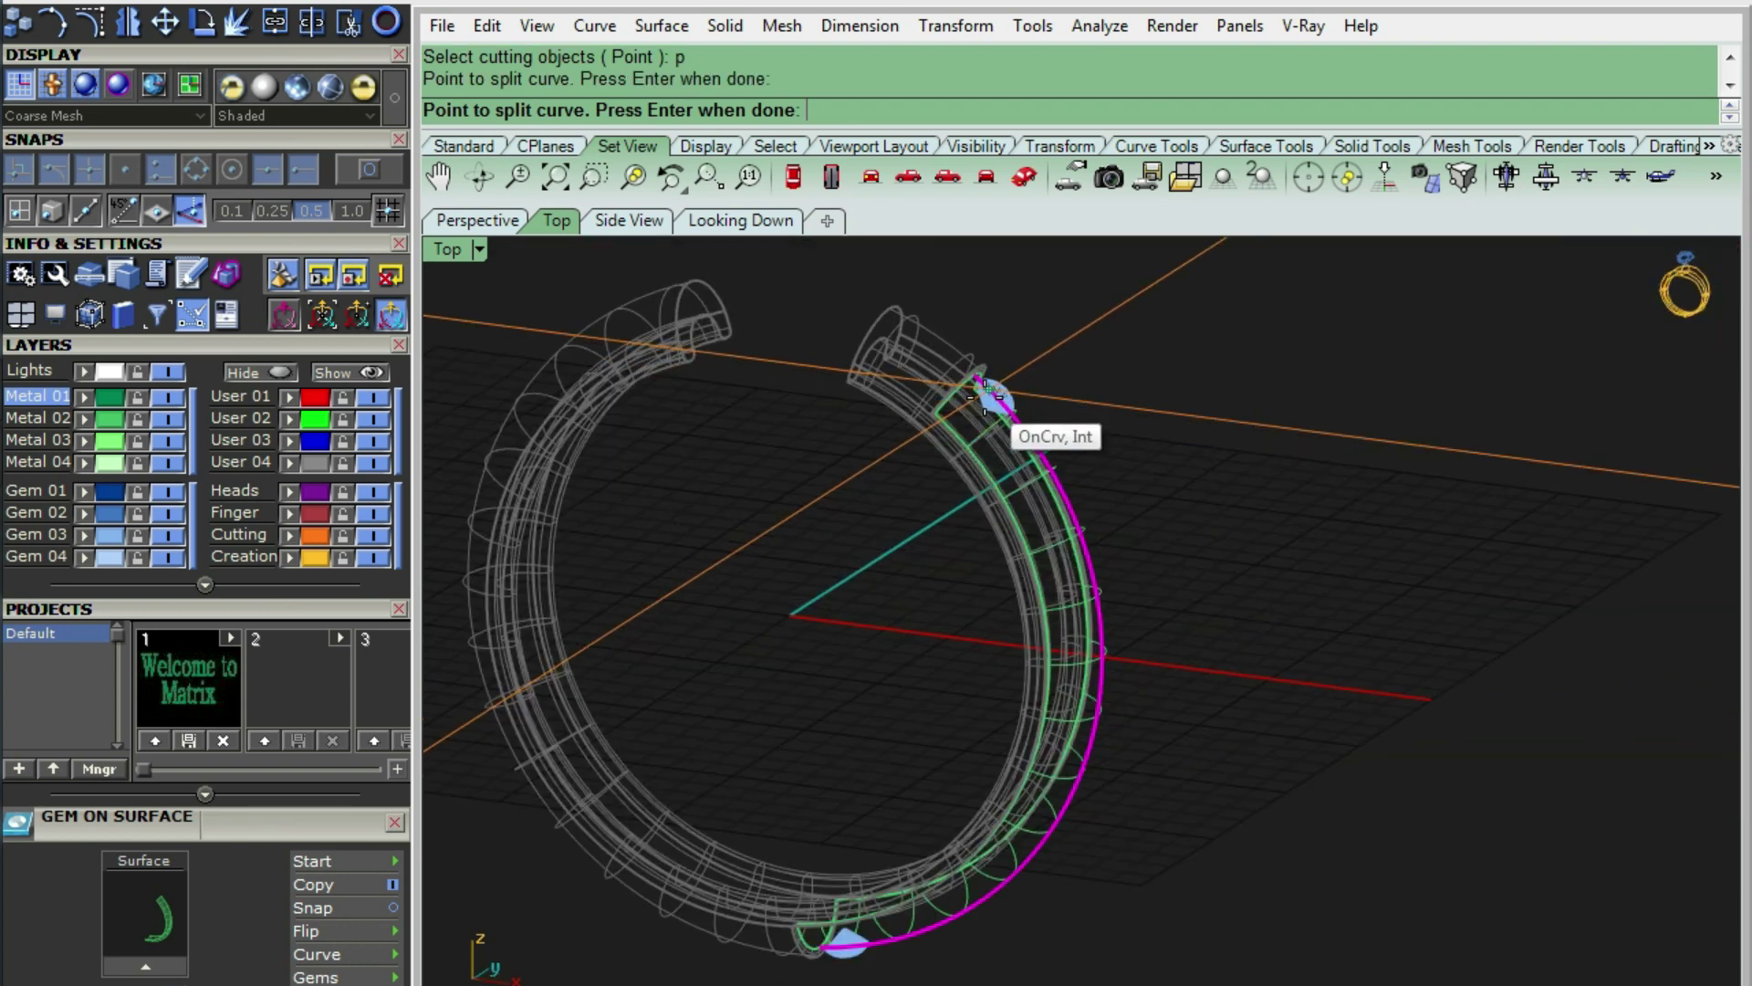
scroll(977, 411, "up", 3)
scroll(977, 411, "up", 3)
scroll(982, 416, "up", 3)
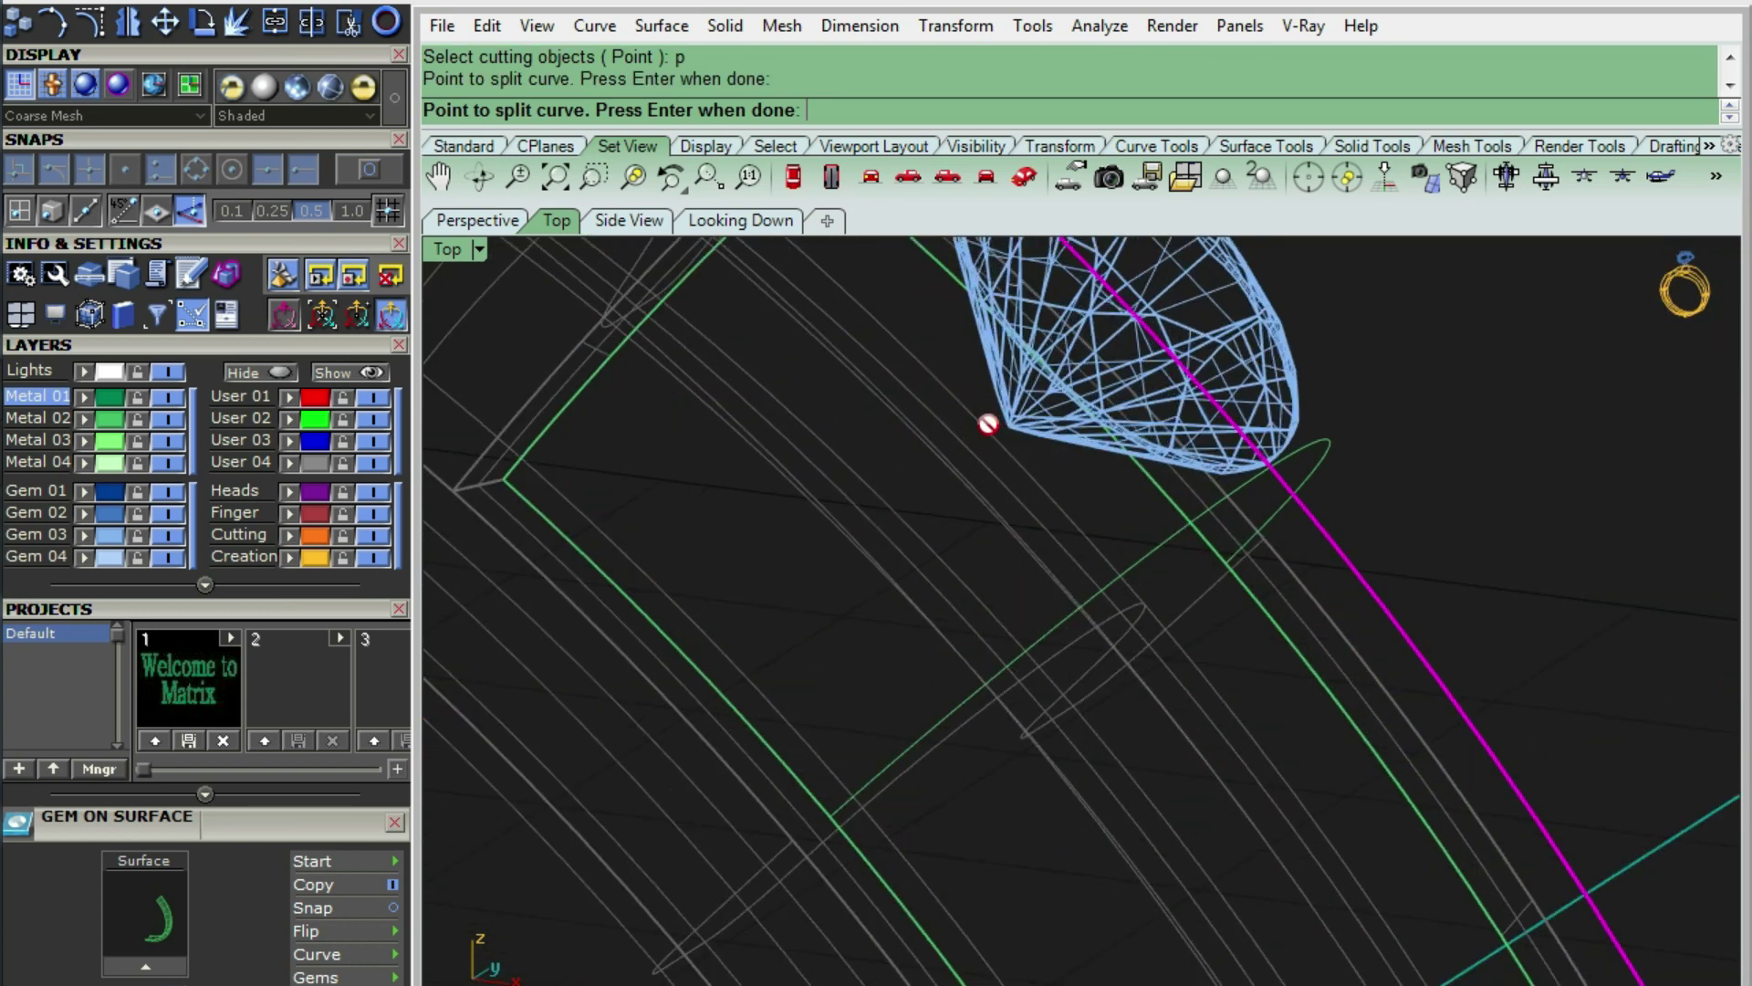
key("Return")
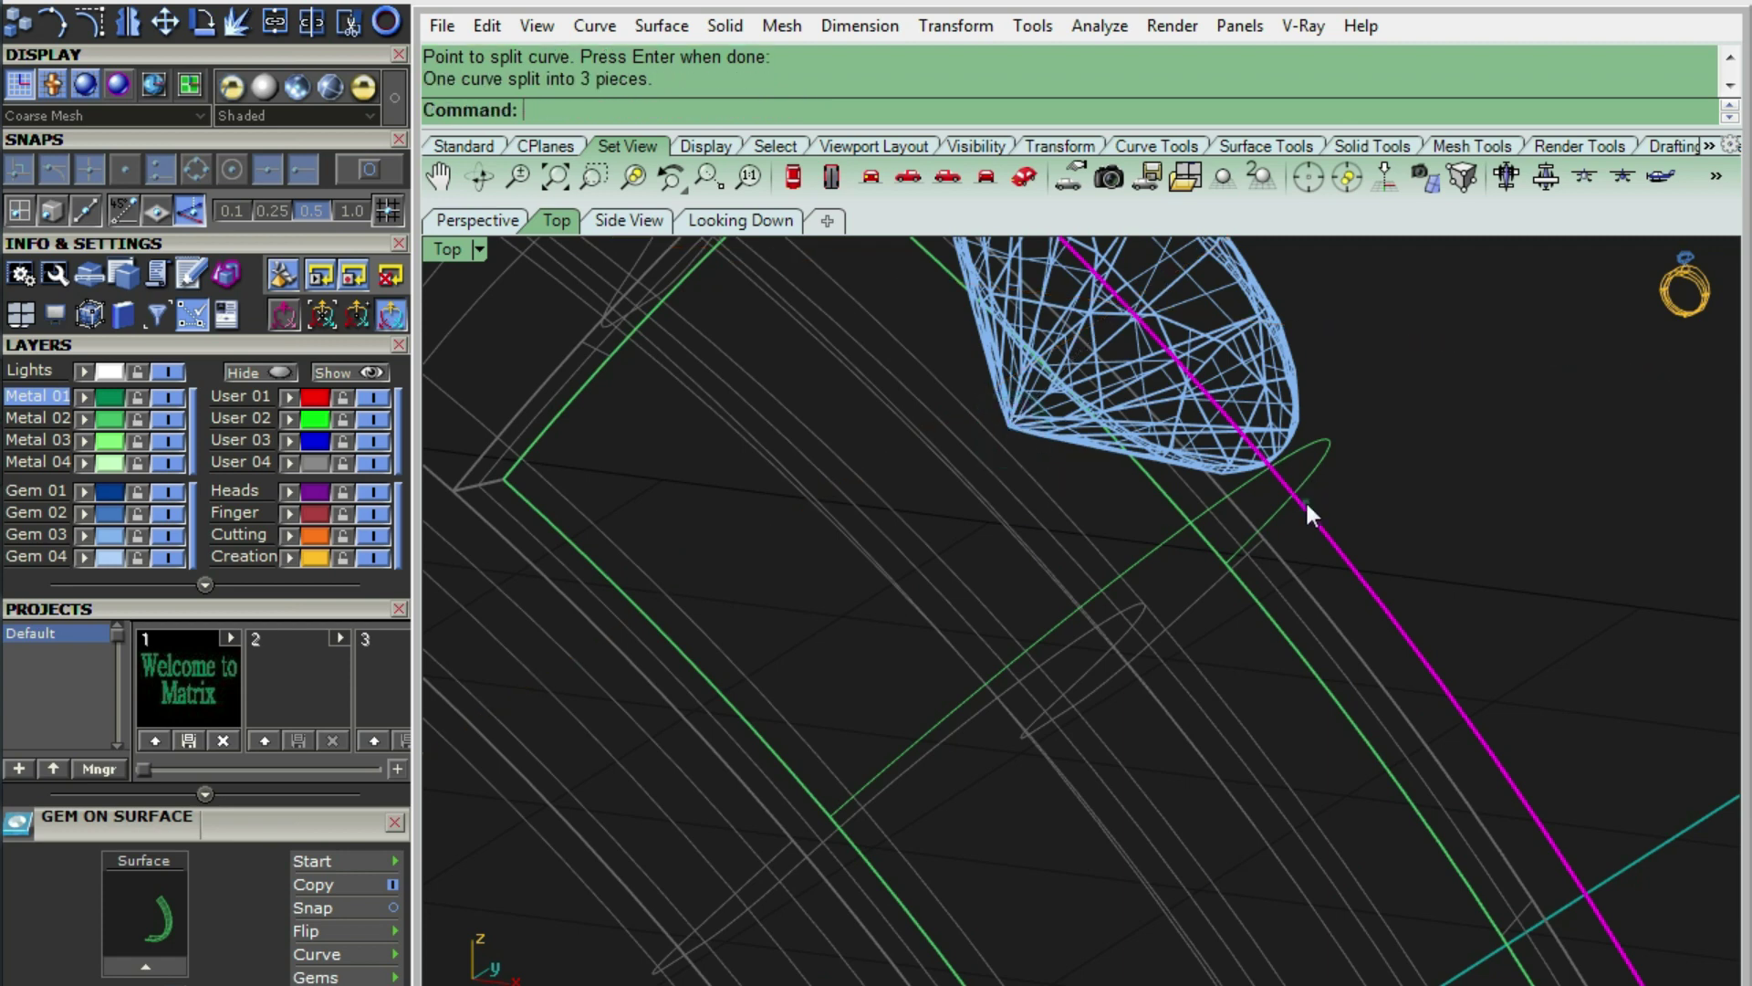
left_click(1305, 501, "ctrl")
scroll(994, 448, "down", 2)
scroll(994, 448, "down", 3)
key("Delete")
scroll(993, 338, "down", 2)
mouse_move(993, 338)
right_mouse_down()
mouse_move(1063, 497)
mouse_move(684, 659)
right_mouse_up()
scroll(1044, 557, "down", 3)
scroll(965, 550, "up", 4)
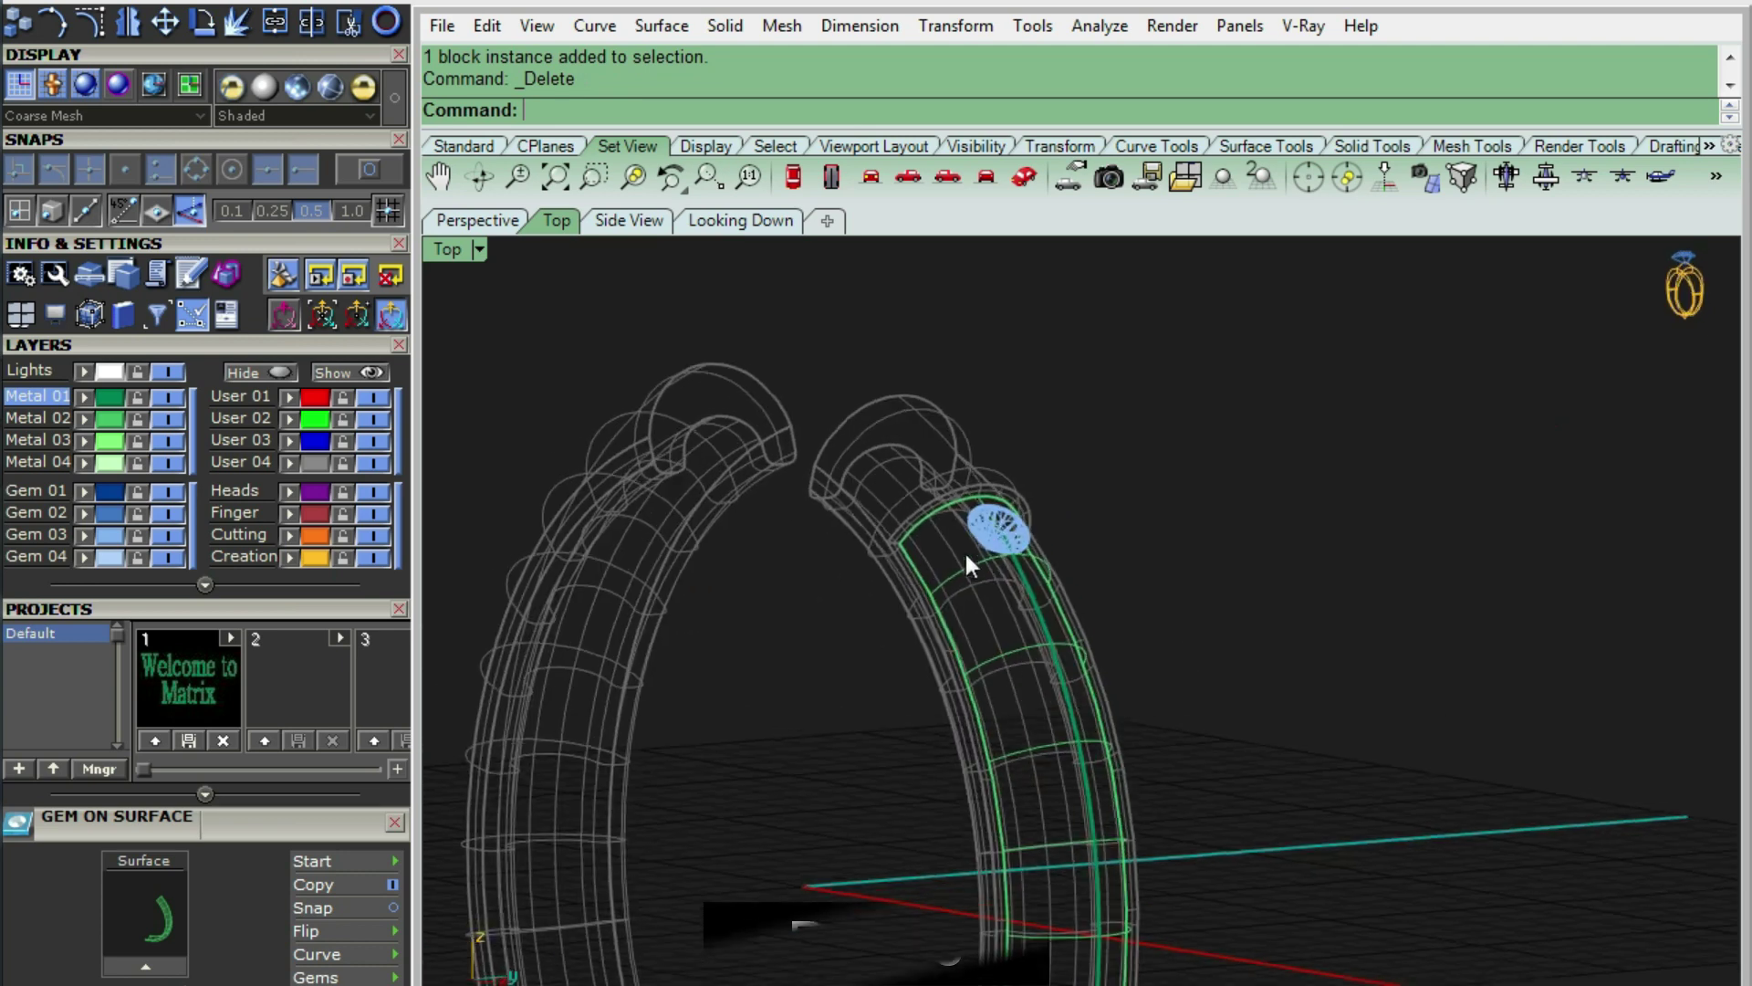
scroll(984, 537, "up", 3)
key("ctrl+alt+s")
- Array the gem along the centre curve with ArrayCrv, 17 items
left_click(1040, 475)
key("ctrl+alt+w")
scroll(950, 546, "down", 3)
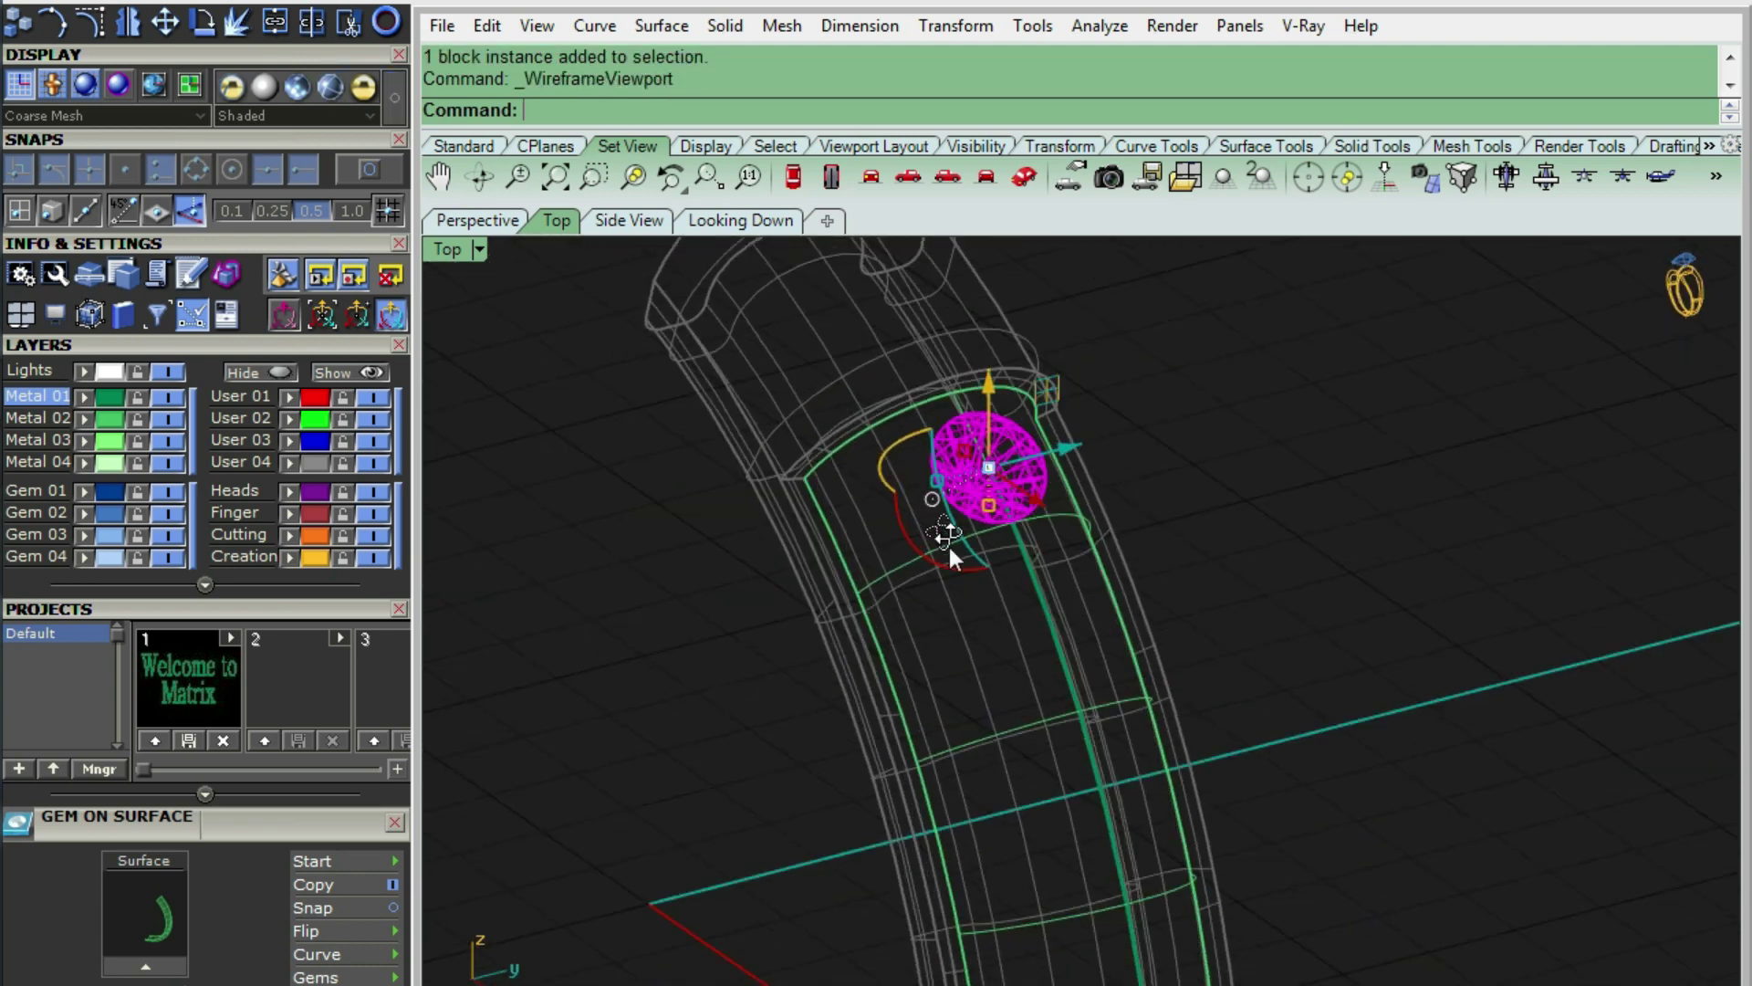
key("ctrl+alt+s")
scroll(1017, 462, "up", 3)
type("AC")
key("Return")
left_click(1038, 464)
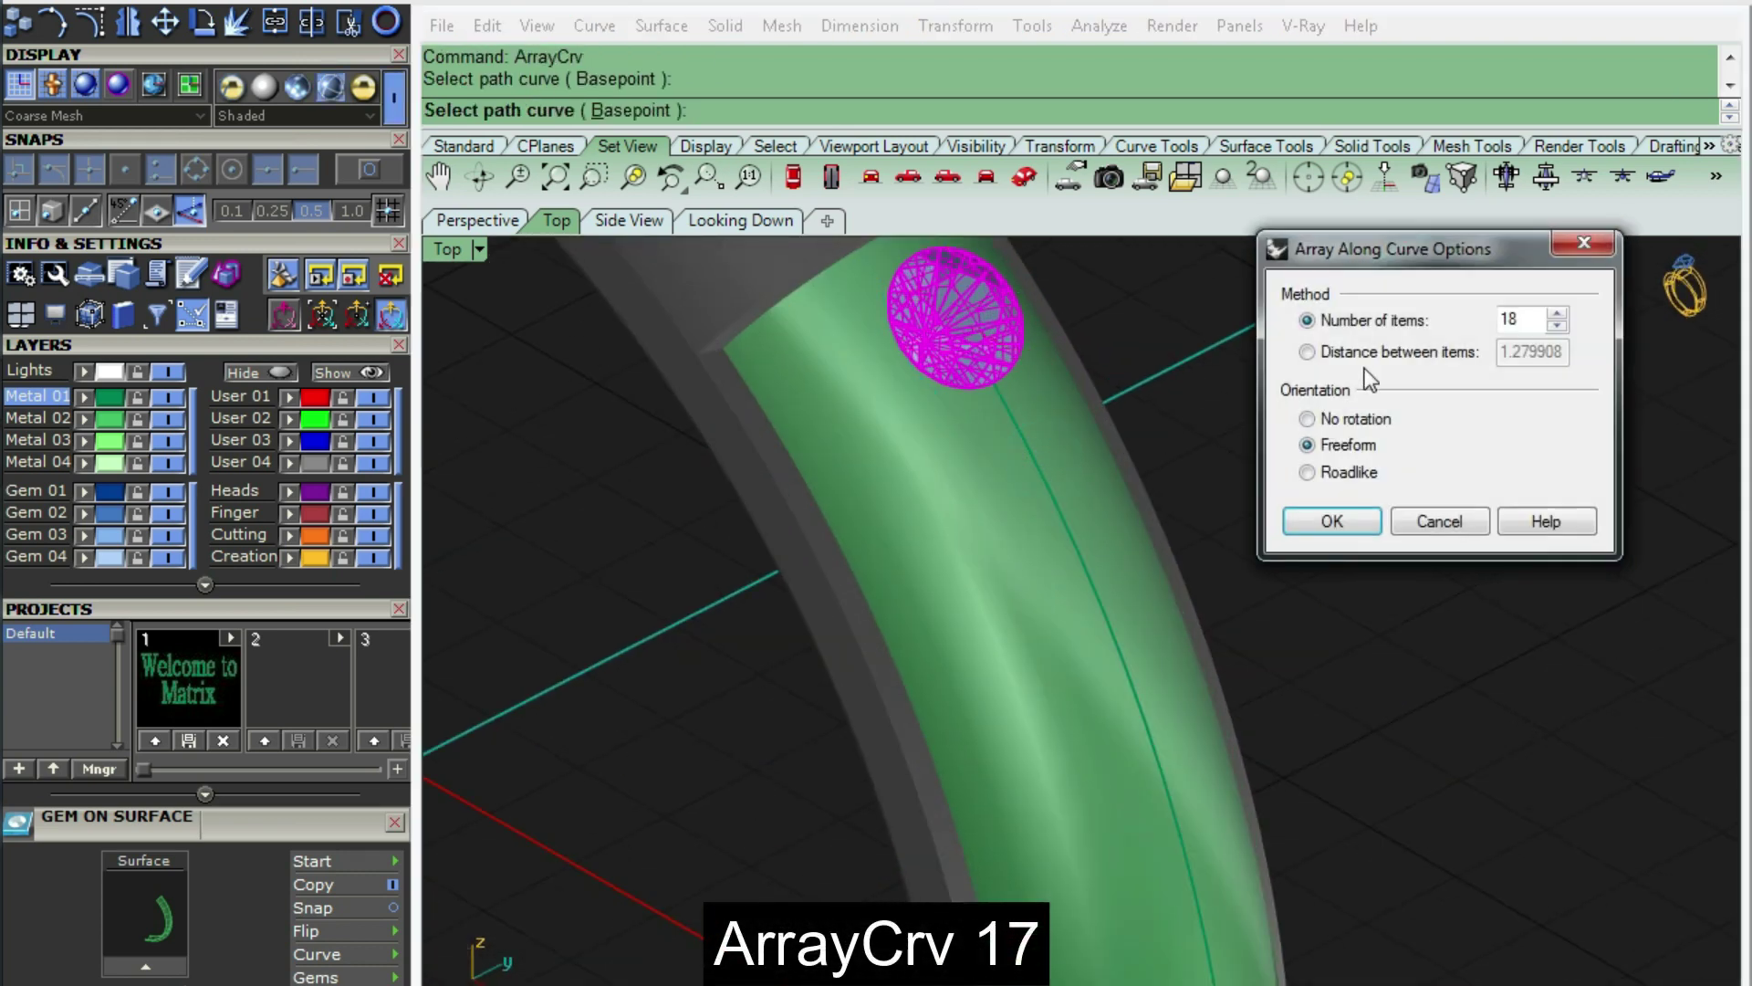
double_click(1526, 320)
type("17")
key("Return")
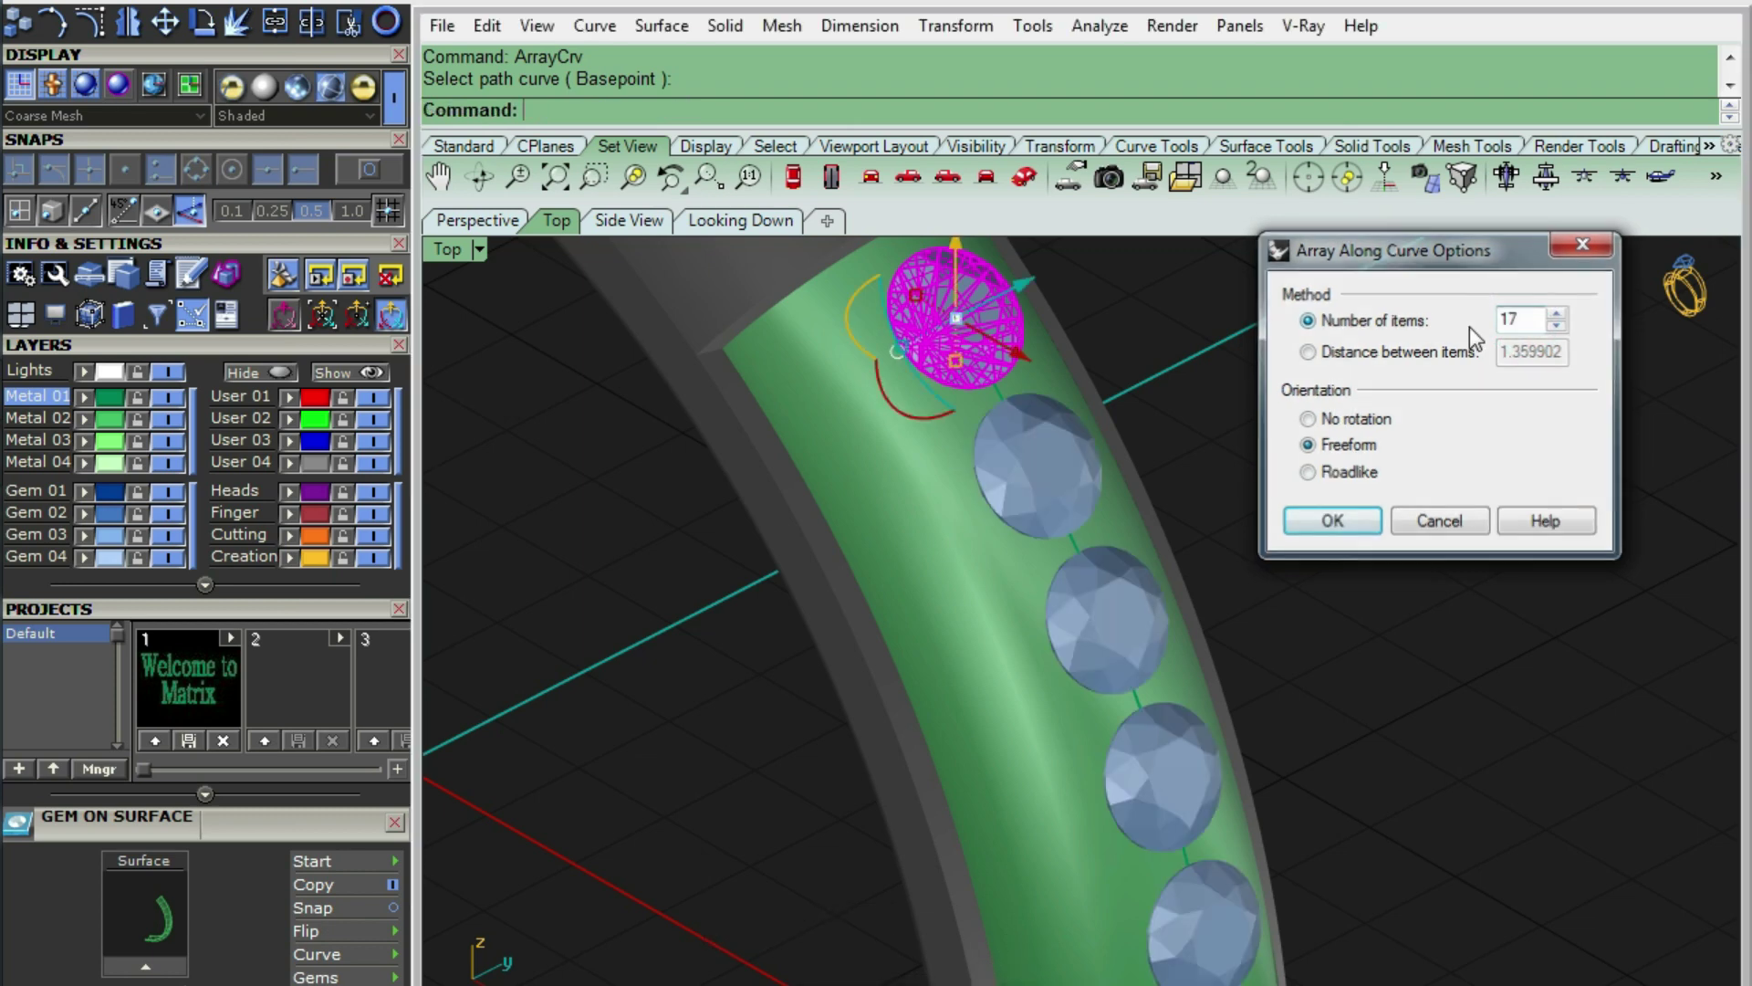
mouse_move(869, 486)
right_mouse_down()
mouse_move(775, 457)
mouse_move(989, 453)
mouse_move(867, 511)
right_mouse_up()
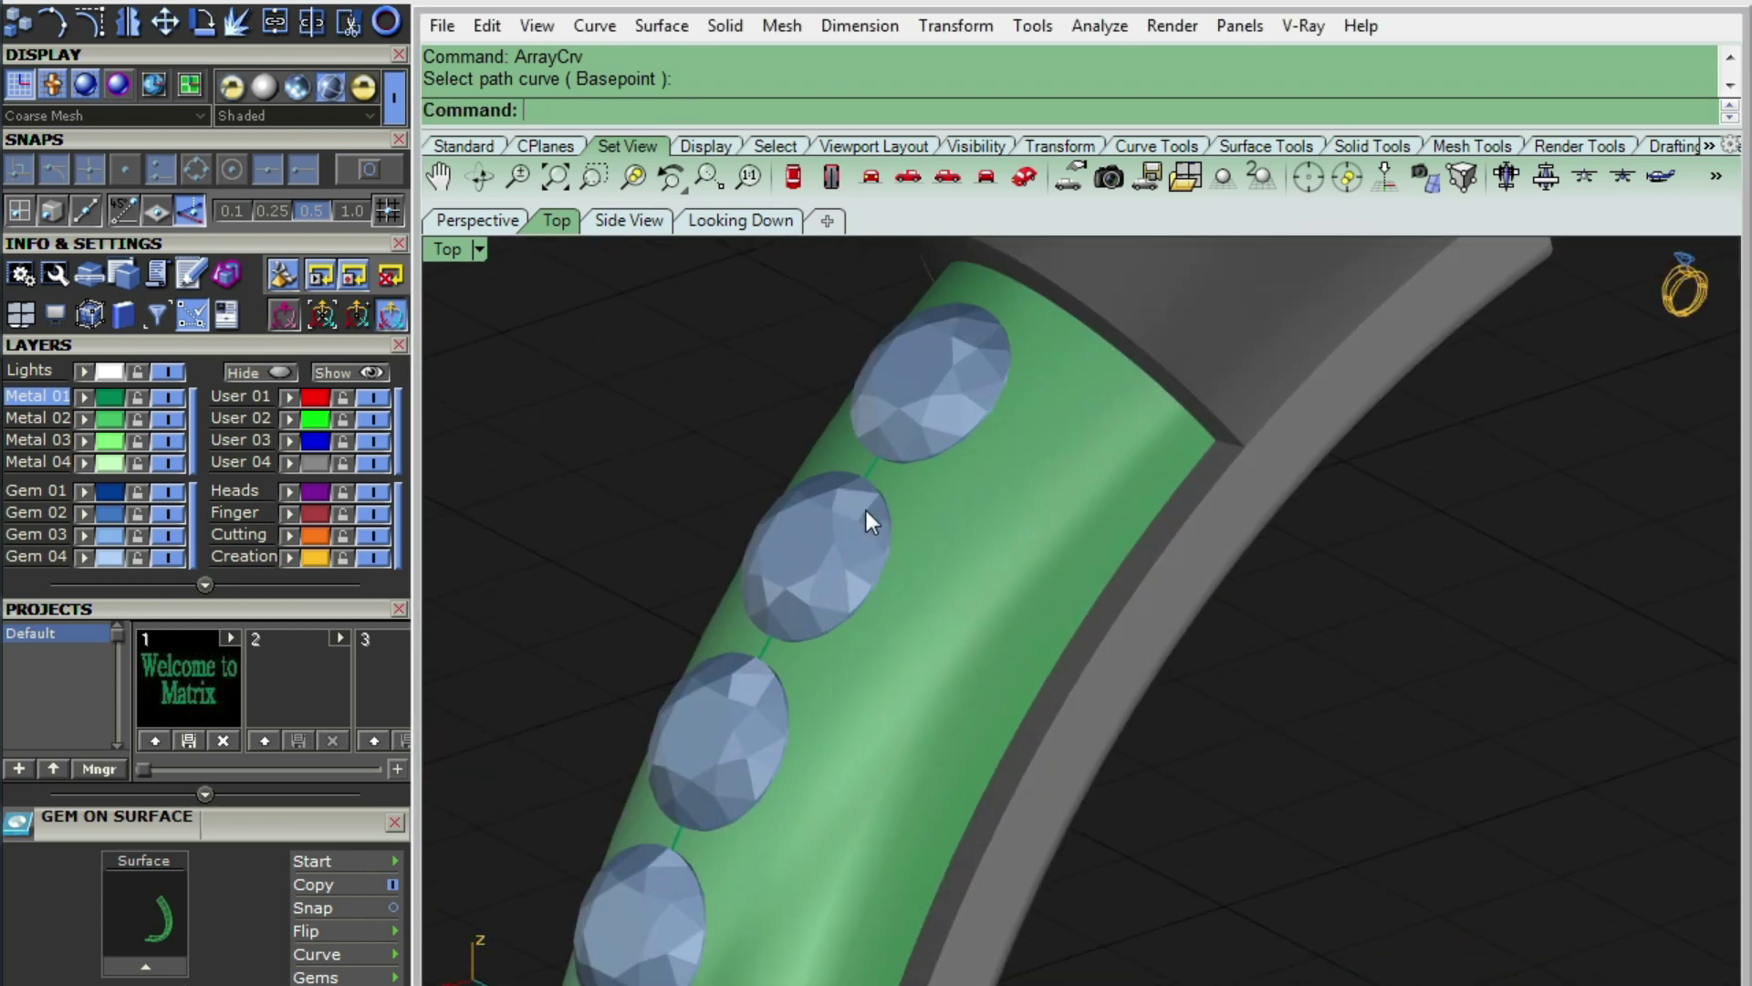
left_click(967, 555)
scroll(967, 555, "up", 4)
key("F6")
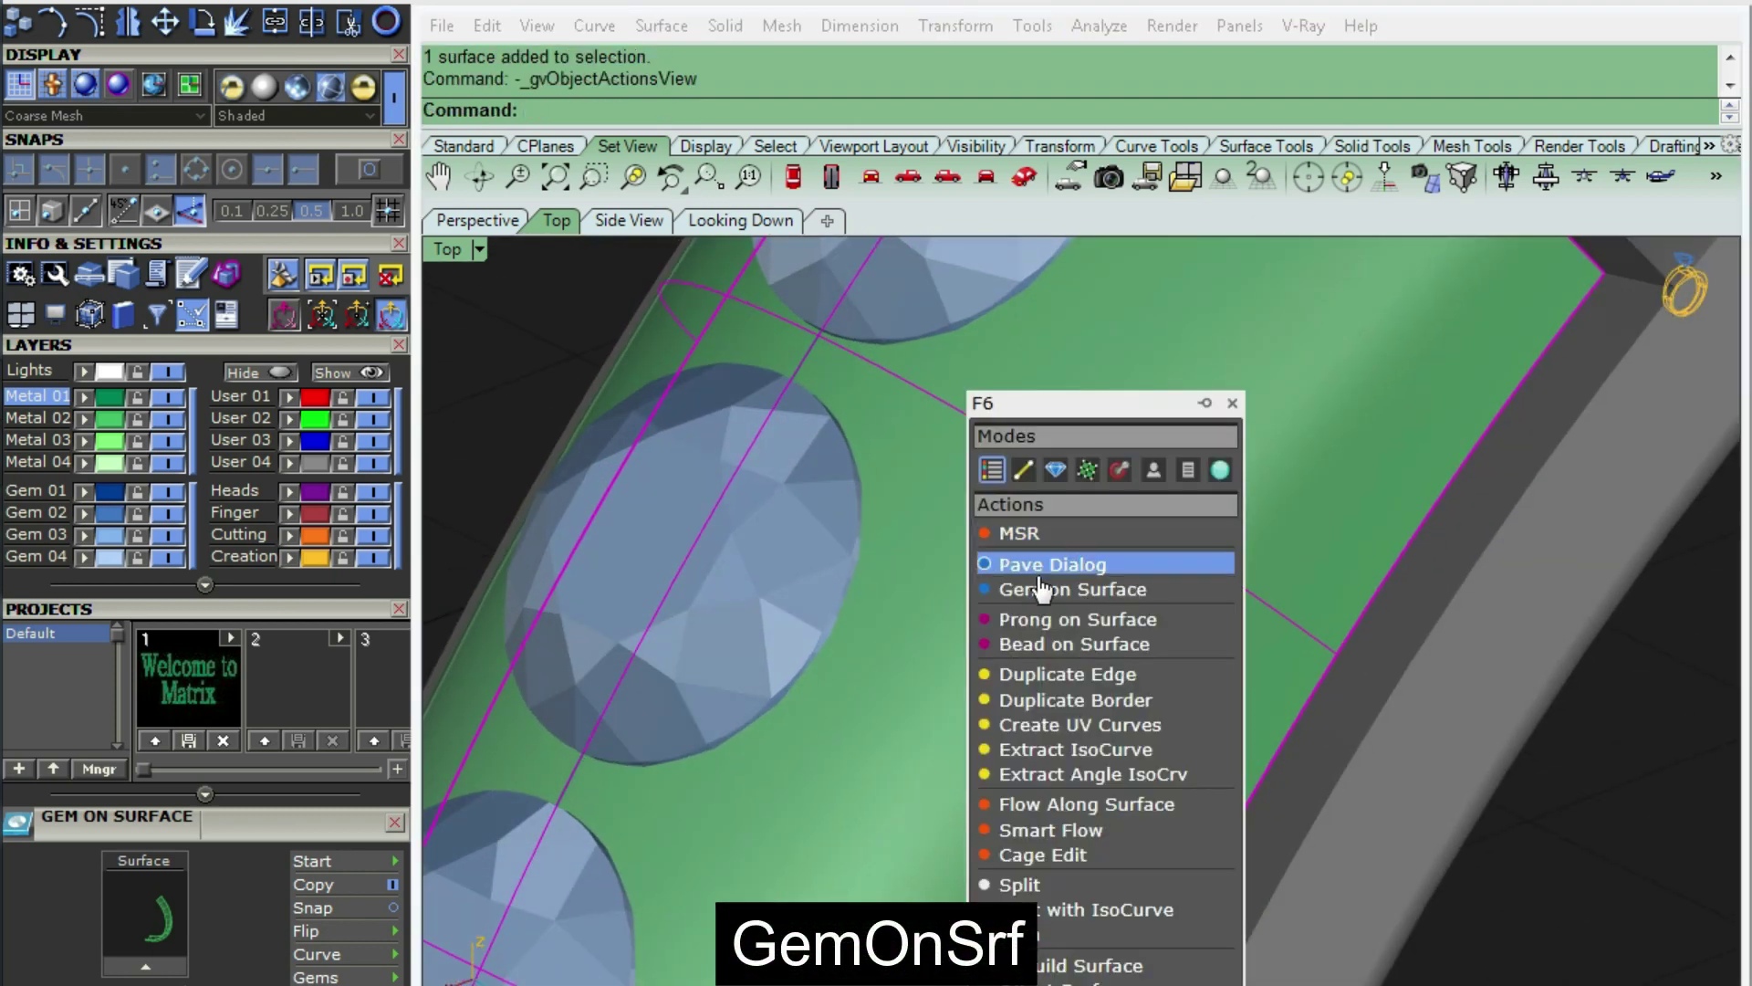
- Place a second gem beside the row and array it along its path curve
left_click(1043, 601)
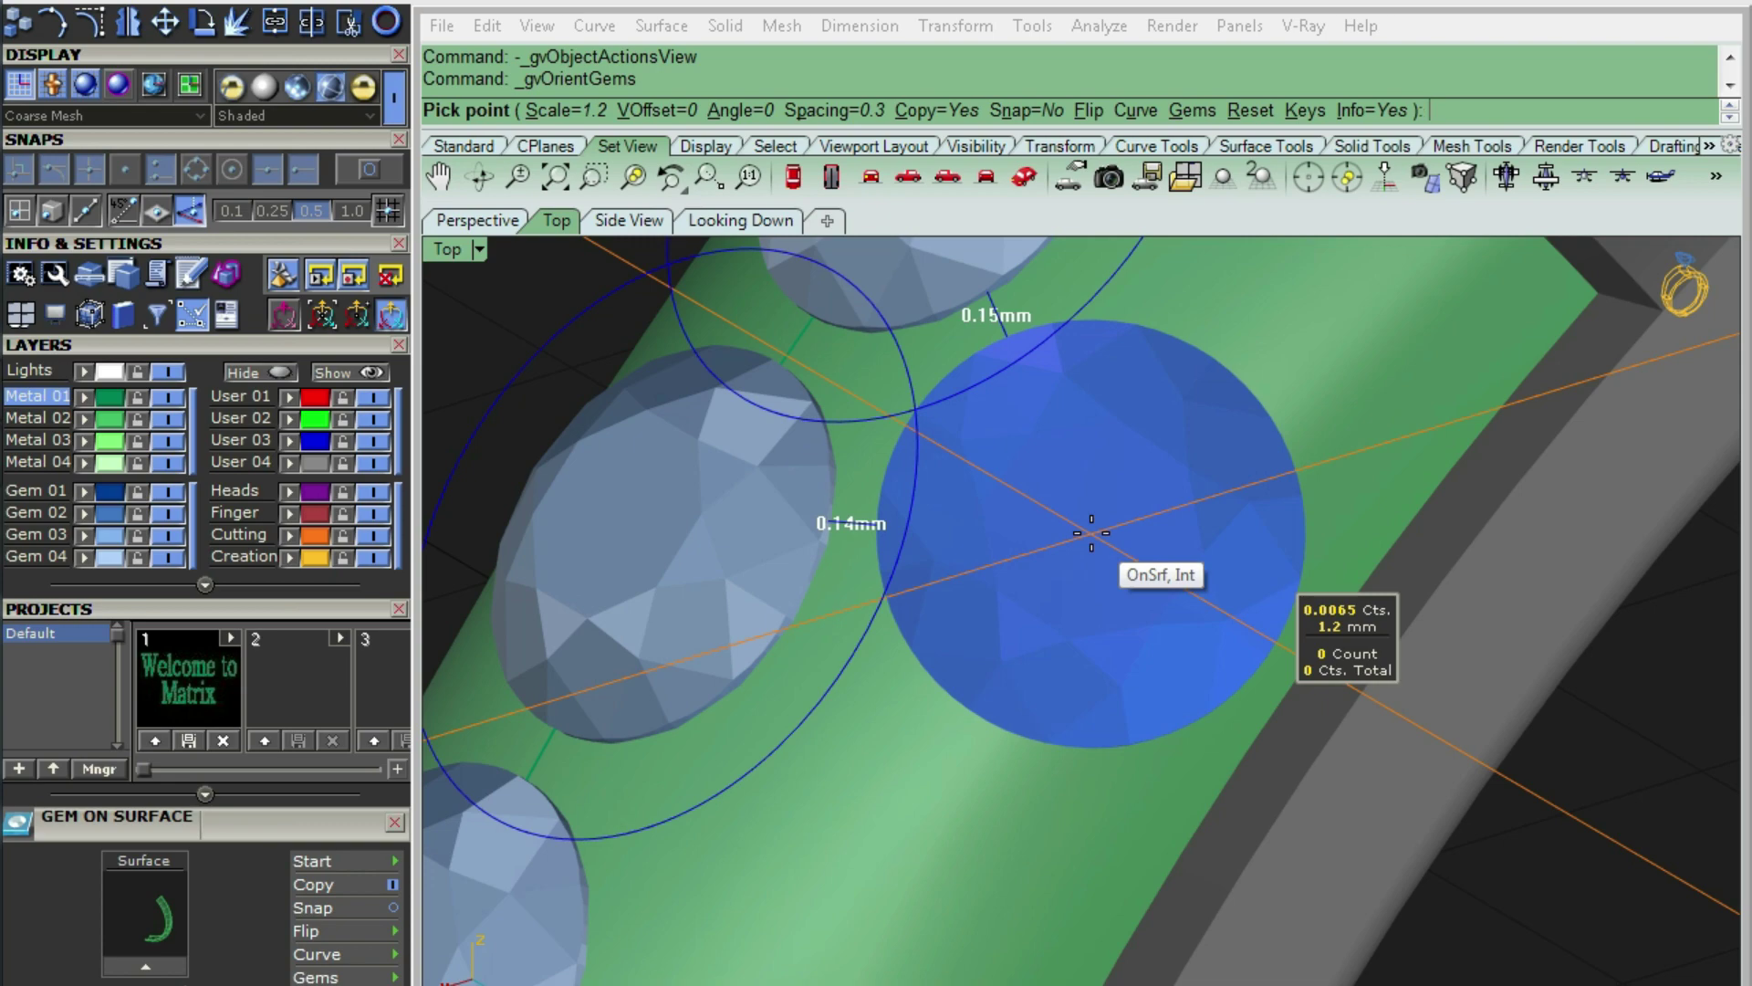
left_click(1092, 532)
key("Return")
key("ctrl+alt+w")
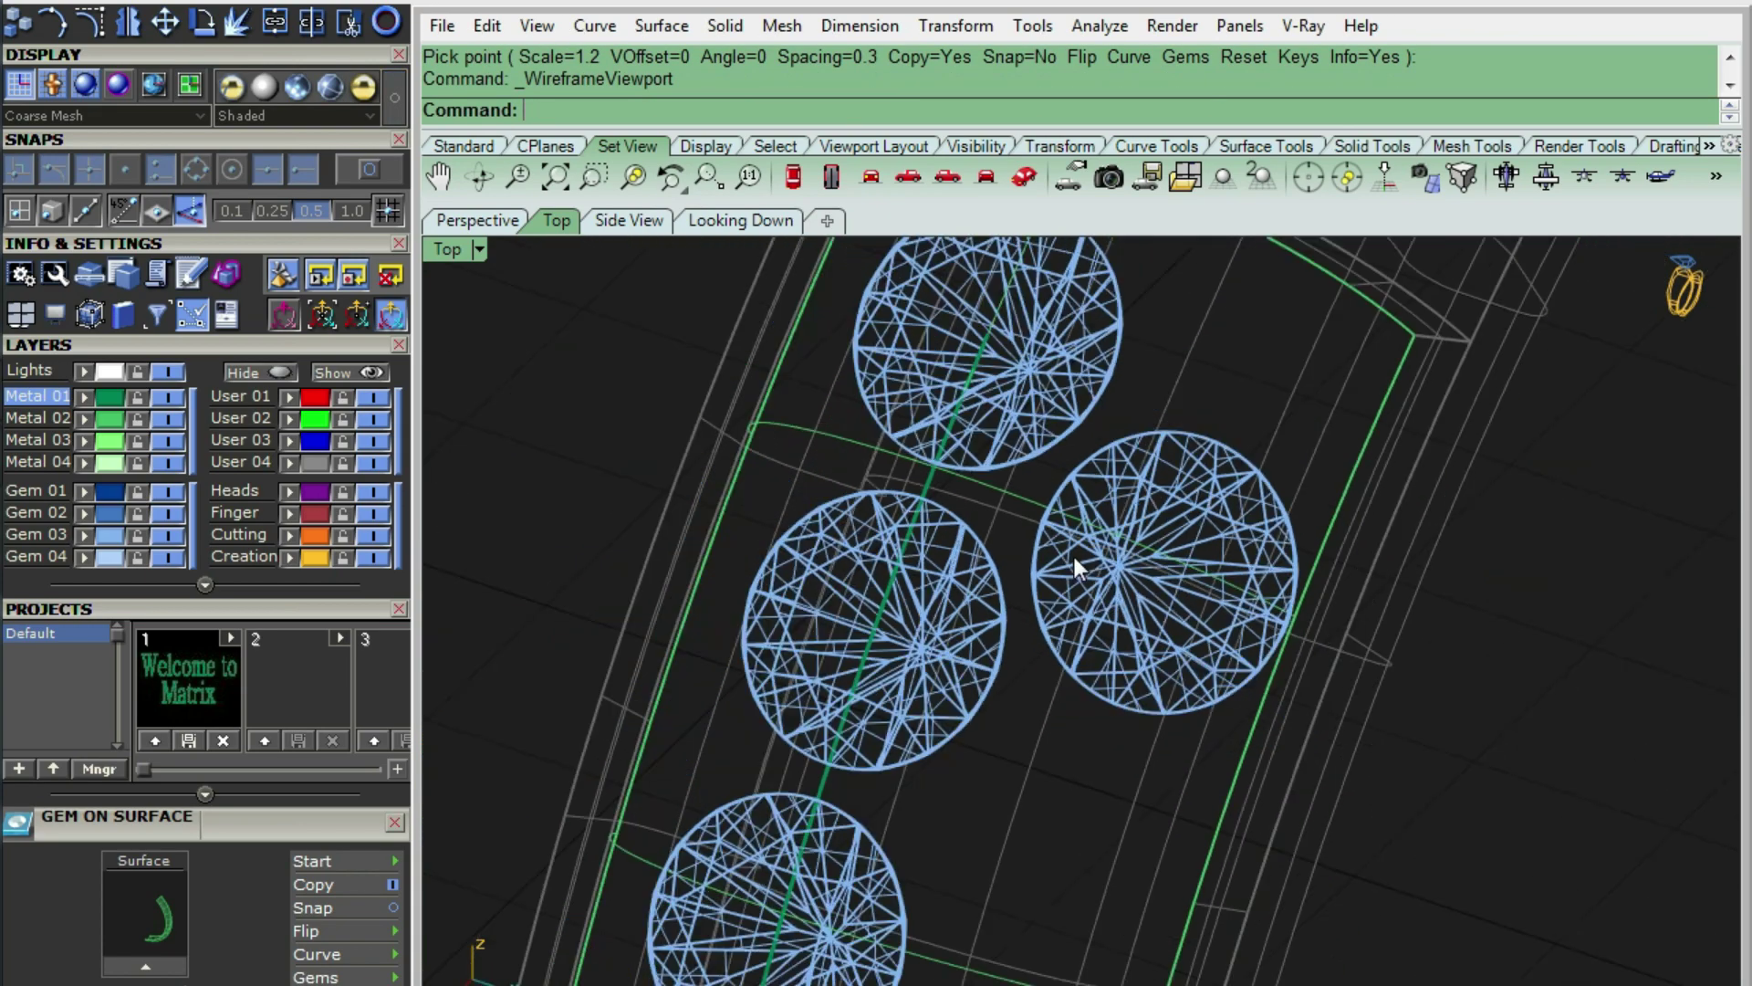
left_click(1058, 584)
type("AC")
key("Return")
scroll(945, 497, "up", 3)
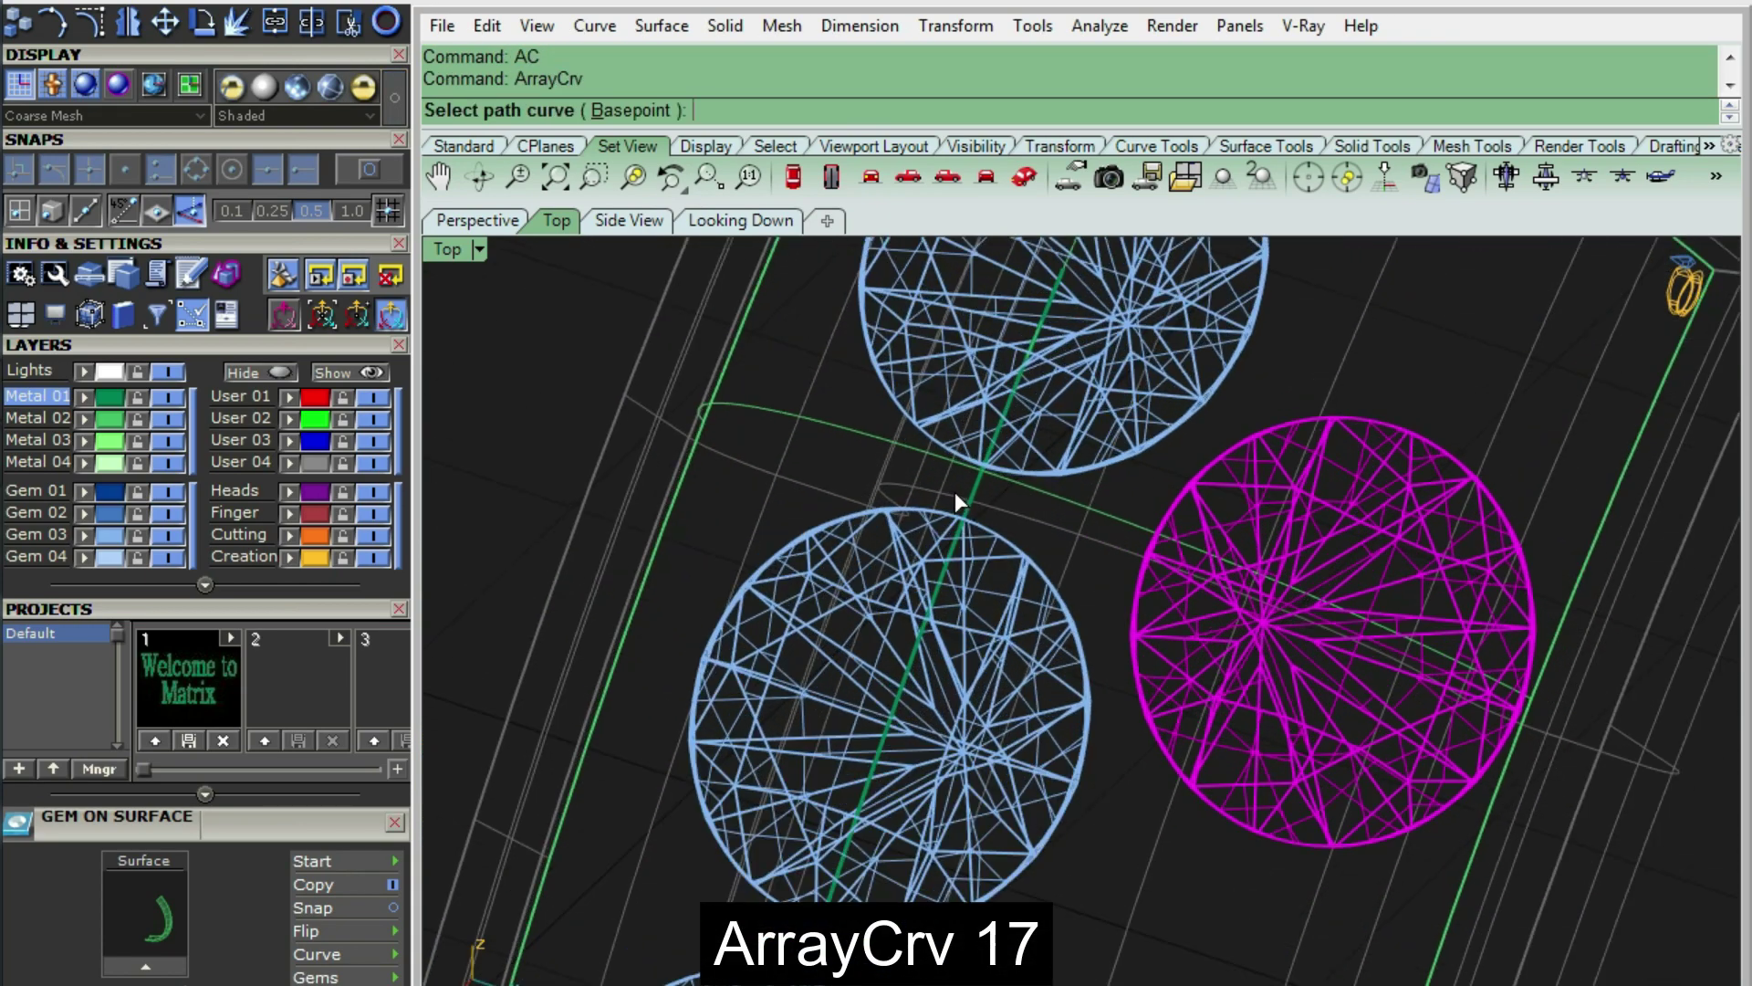
left_click(954, 491)
left_click(1305, 518)
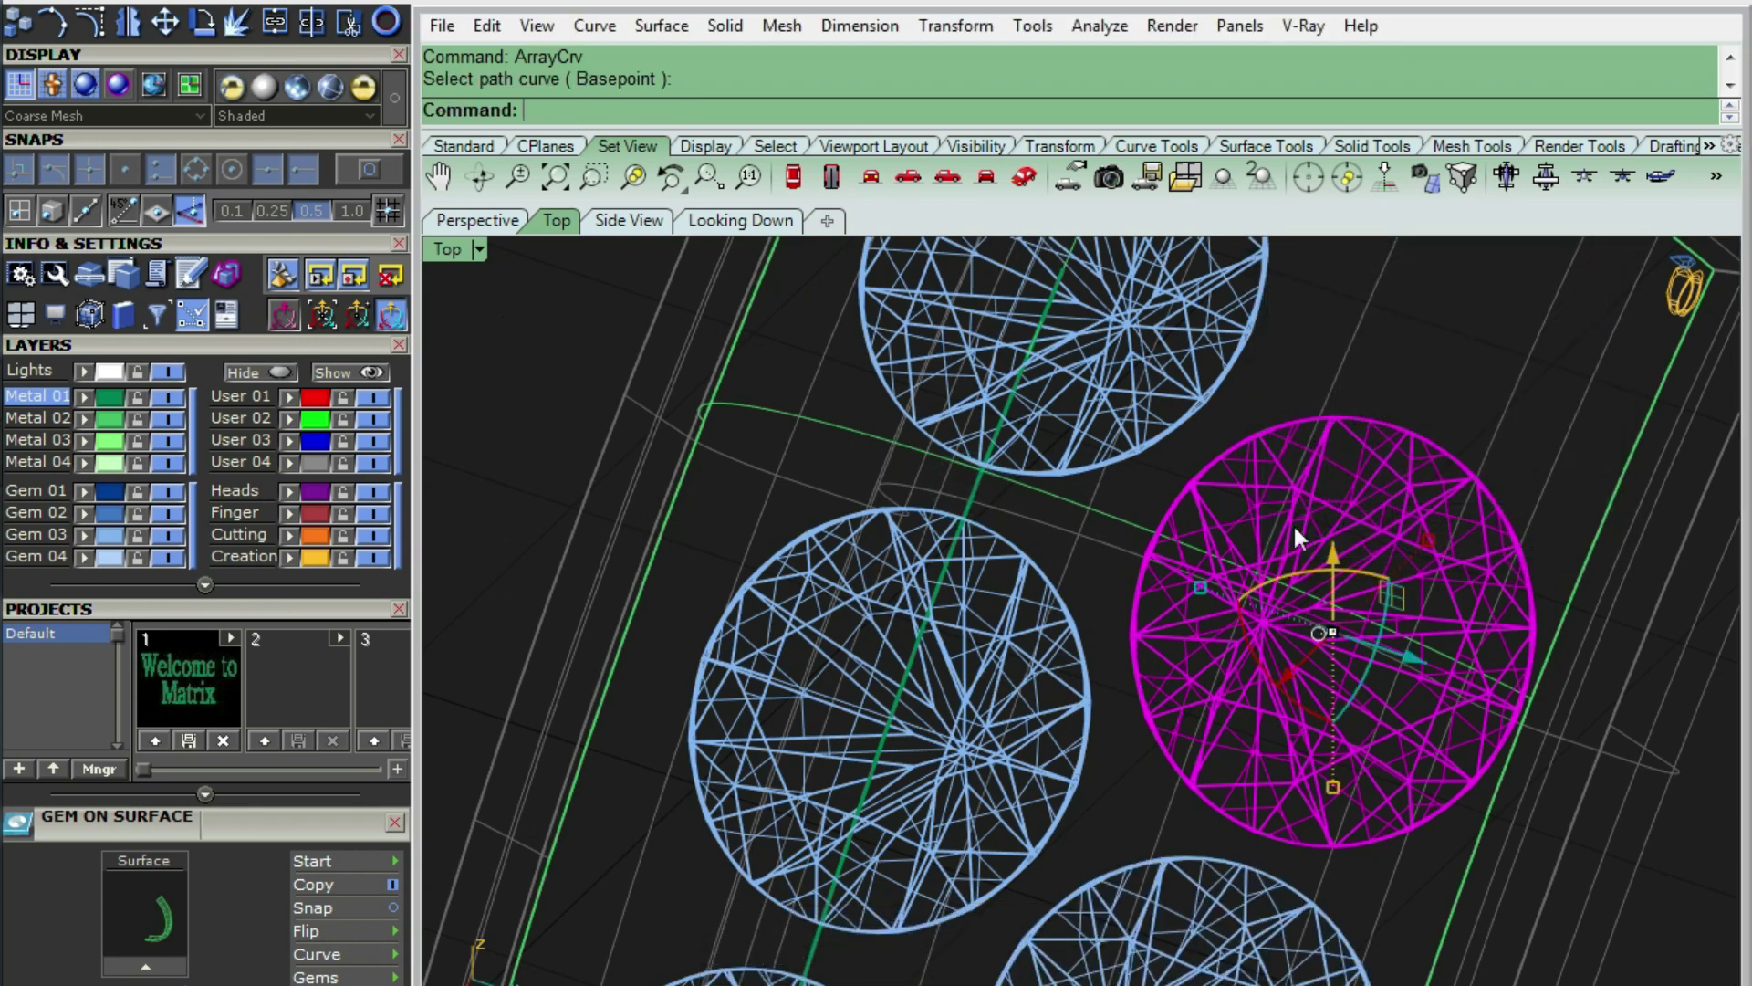
scroll(1001, 518, "down", 5)
key("ctrl+alt+s")
key("ctrl+alt+w")
- Select all gems by colour and window-select the gem row in top view
left_click(993, 511)
type("SC")
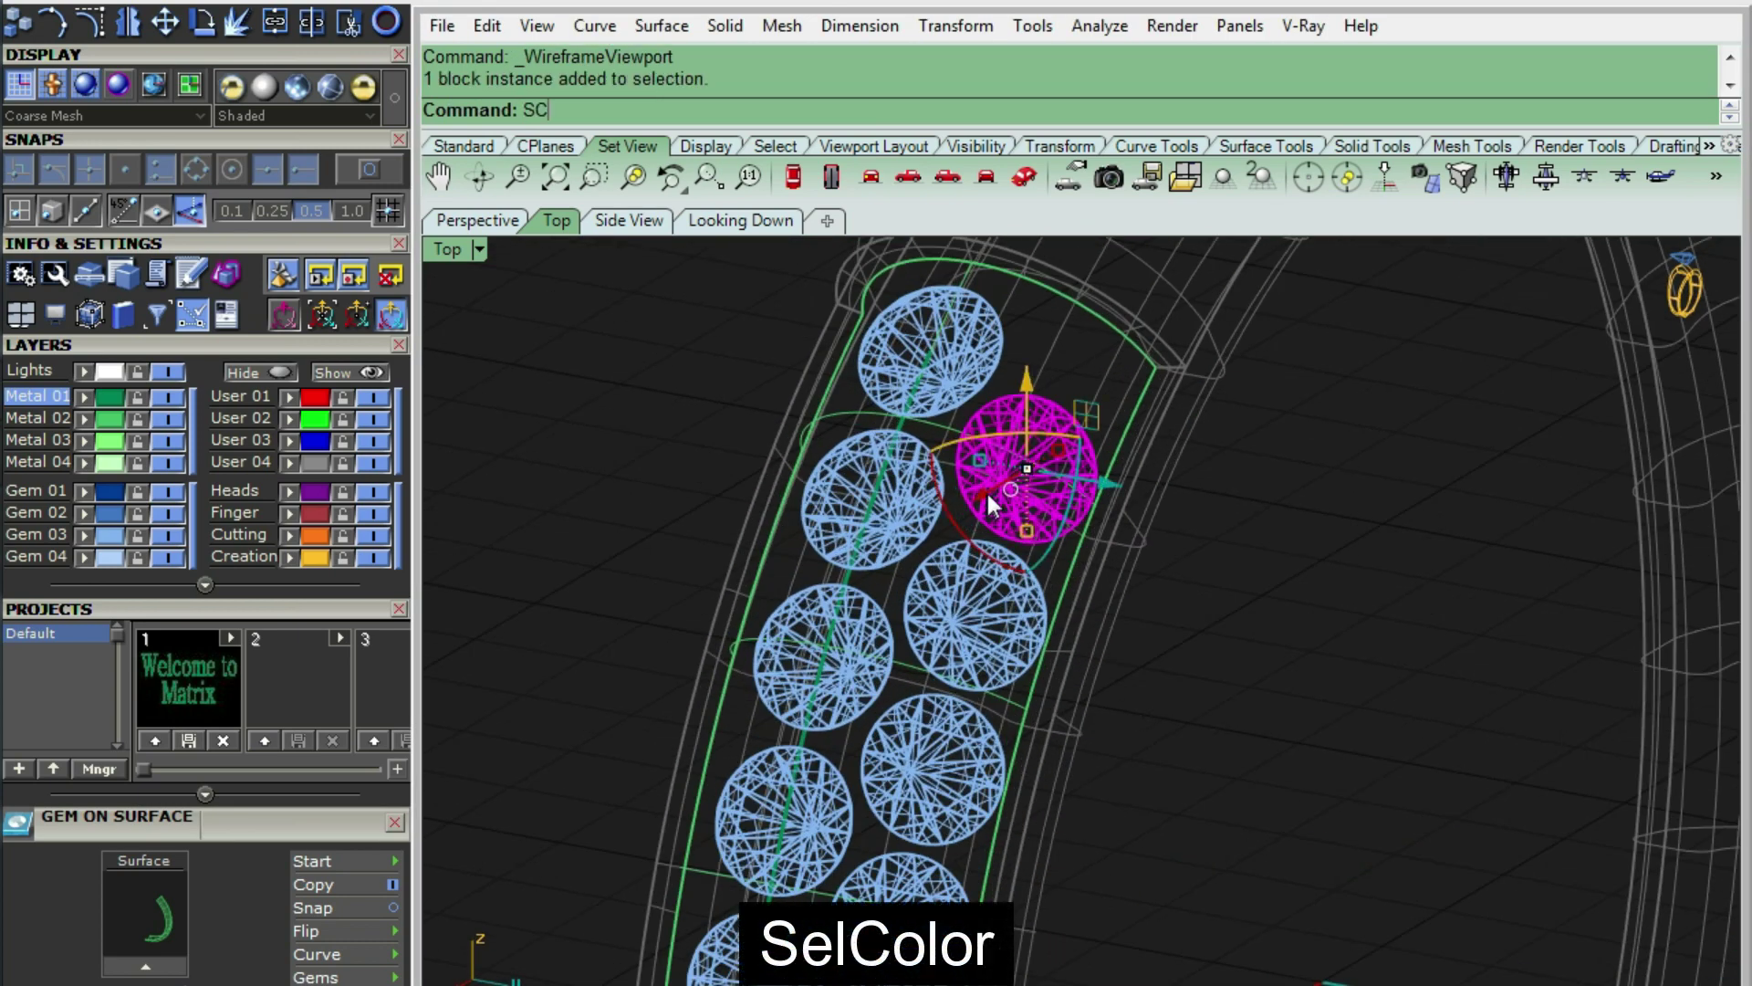
key("Return")
key("ctrl+F1")
left_click_drag(1360, 725, 692, 530, "ctrl")
- Mirror a copy of the gem row about a plane starting at the origin
type("i")
key("Return")
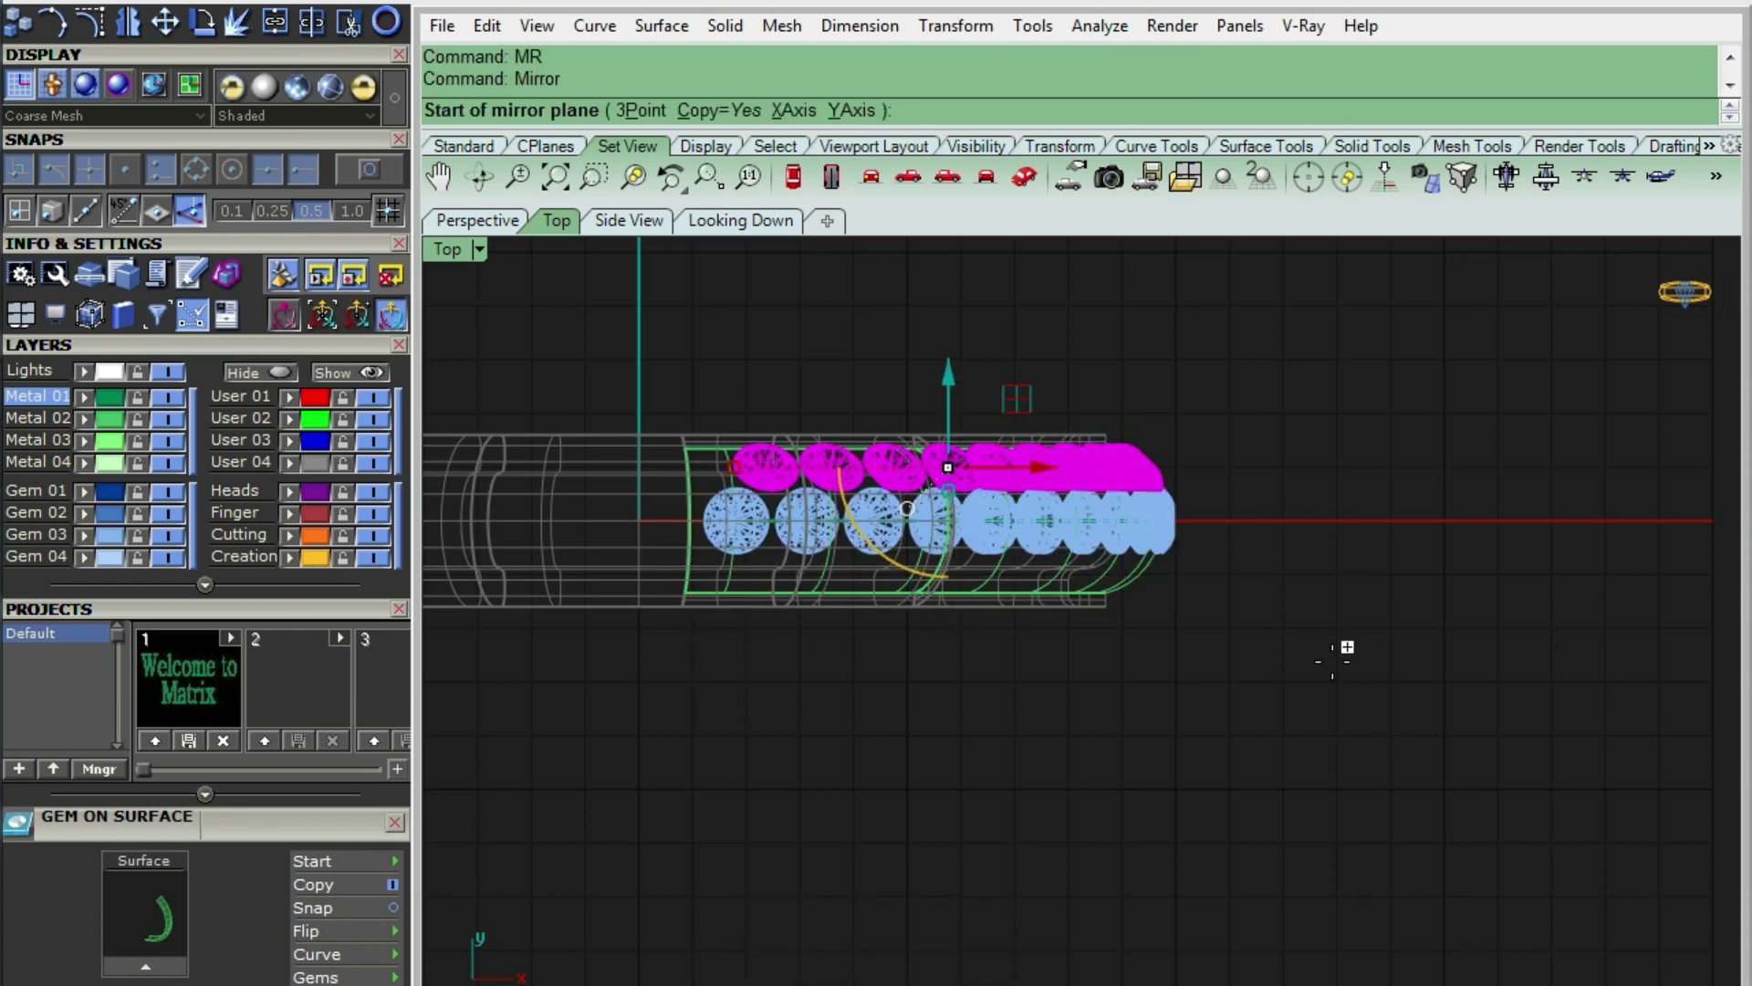
type("0")
key("Return")
left_click(1333, 676, "shift")
- Select all gems by colour, group them, and select the gem channel surface
type("SC")
key("Return")
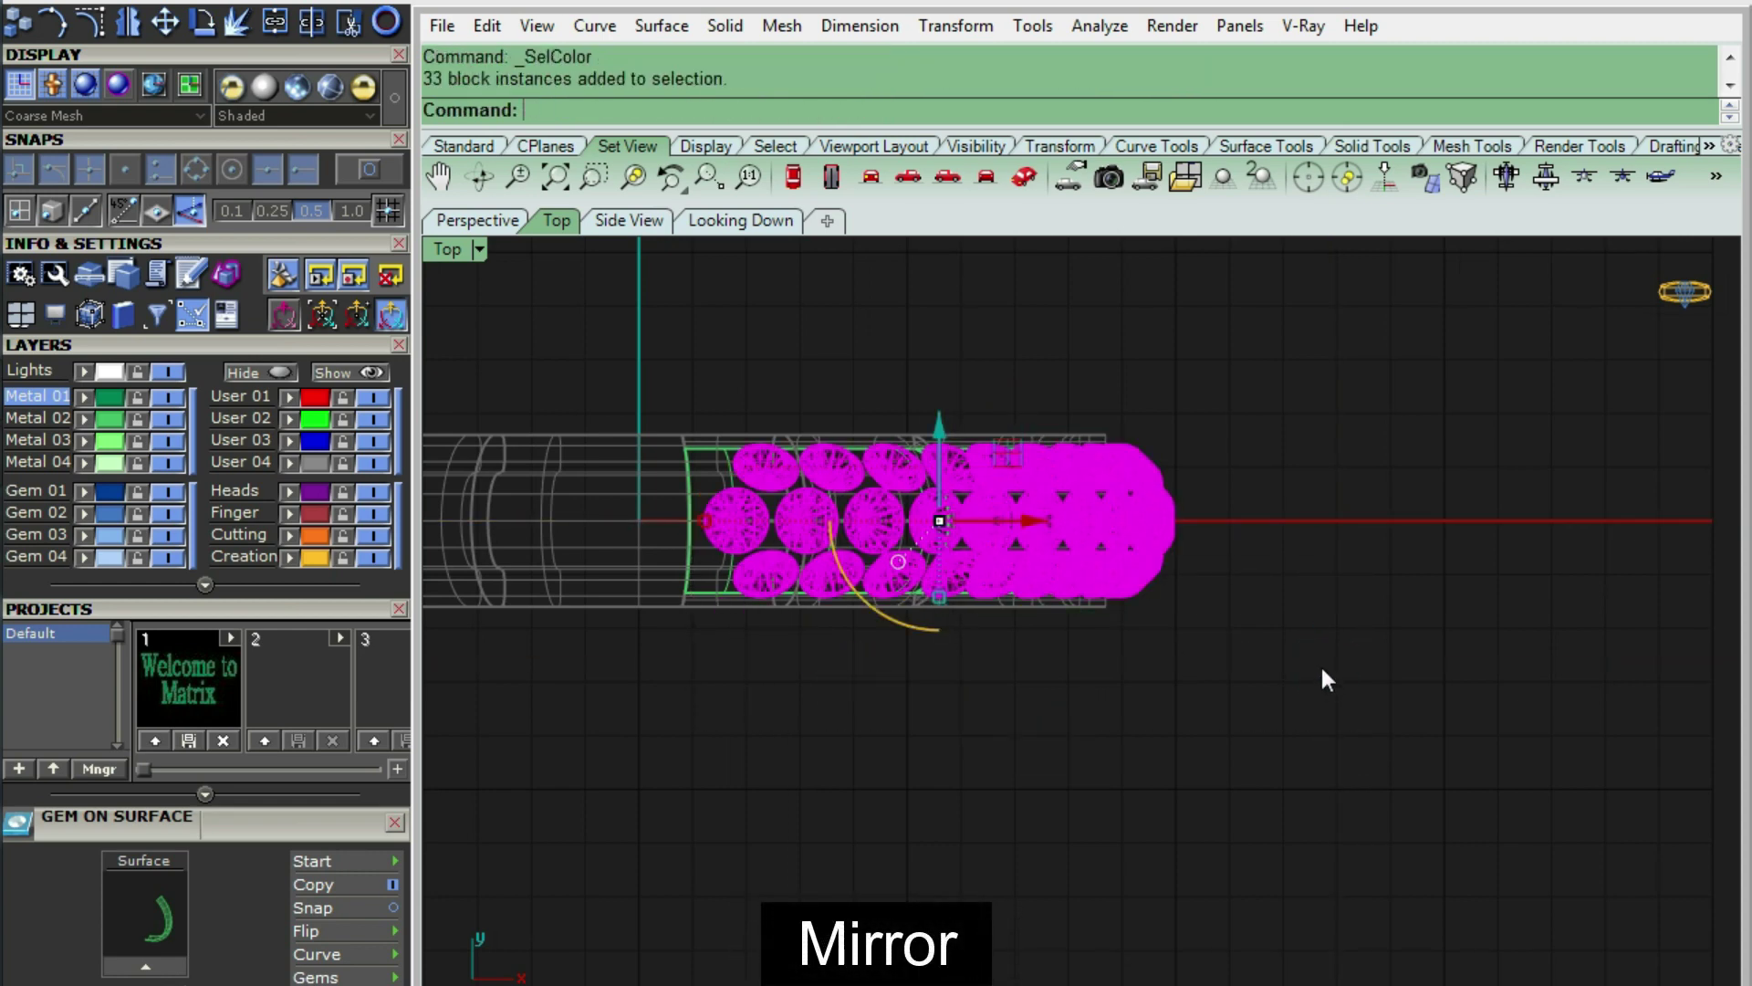
key("ctrl+g")
left_click(1323, 656)
key("ctrl+alt+s")
scroll(712, 516, "up", 4)
mouse_move(714, 522)
right_mouse_down()
mouse_move(822, 521)
mouse_move(1025, 606)
mouse_move(829, 481)
mouse_move(1135, 512)
mouse_move(955, 493)
mouse_move(967, 475)
right_mouse_up()
left_click(968, 476)
- Place three flipped prongs with Prong on Surface in the gaps between gems
key("F6")
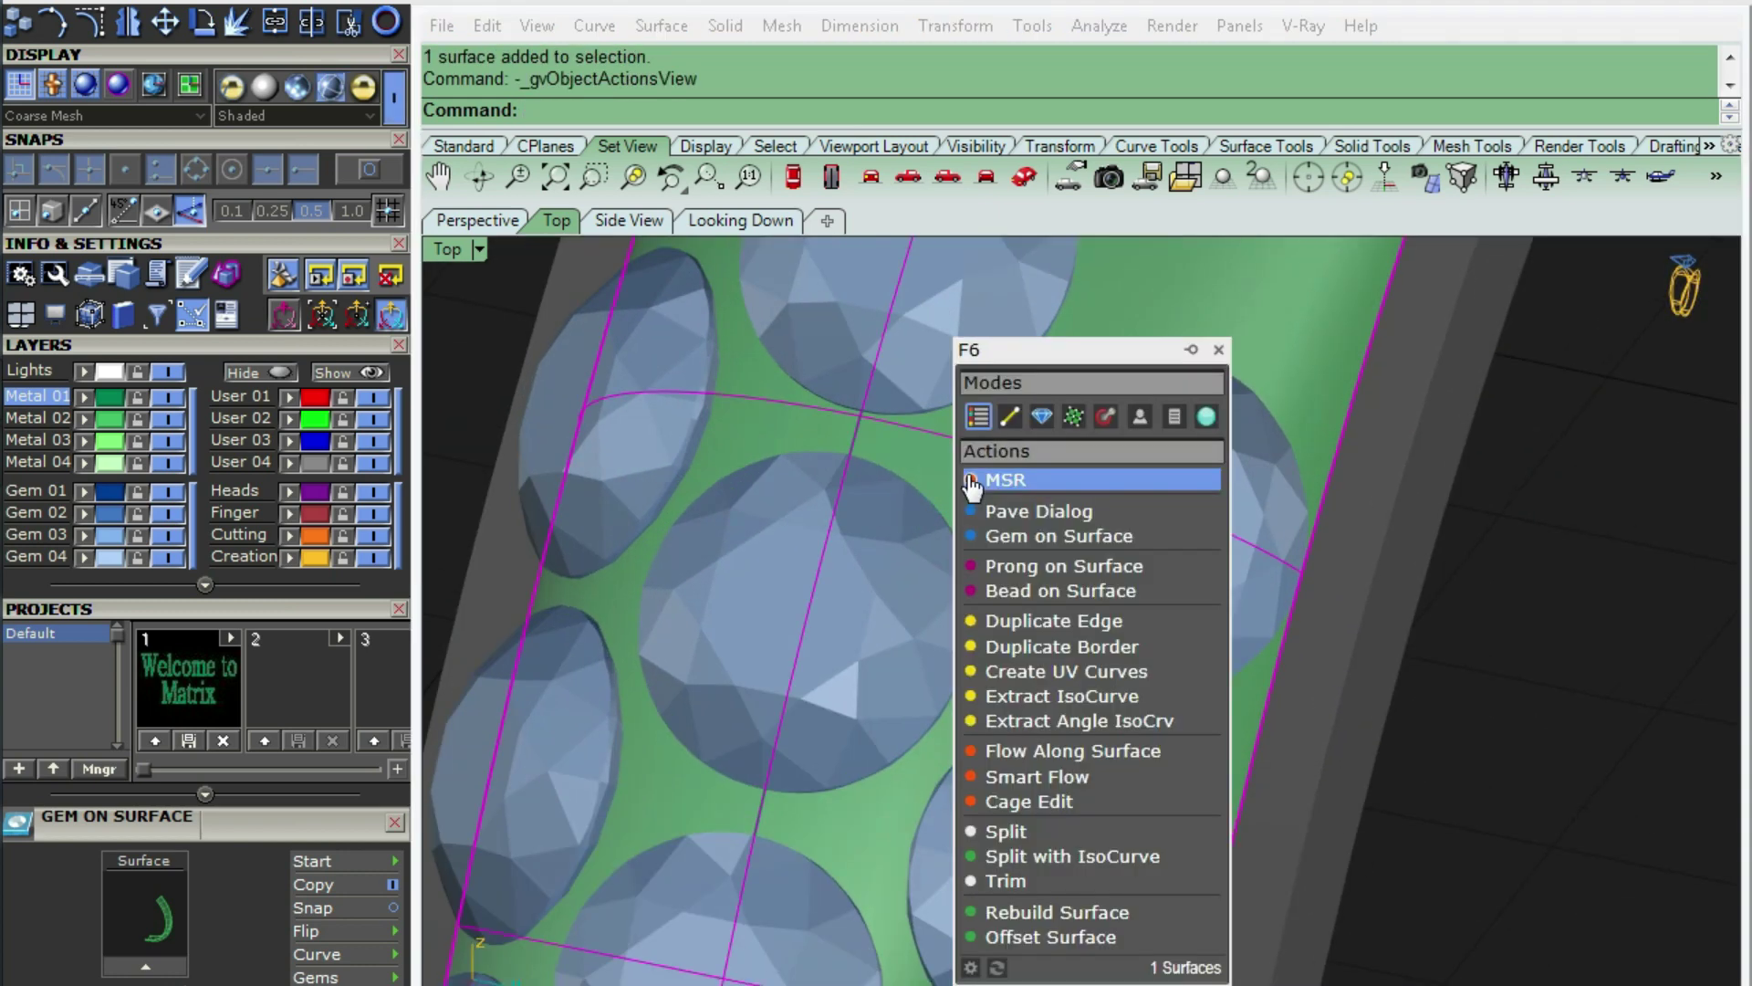
left_click(1048, 568)
scroll(972, 456, "up", 2)
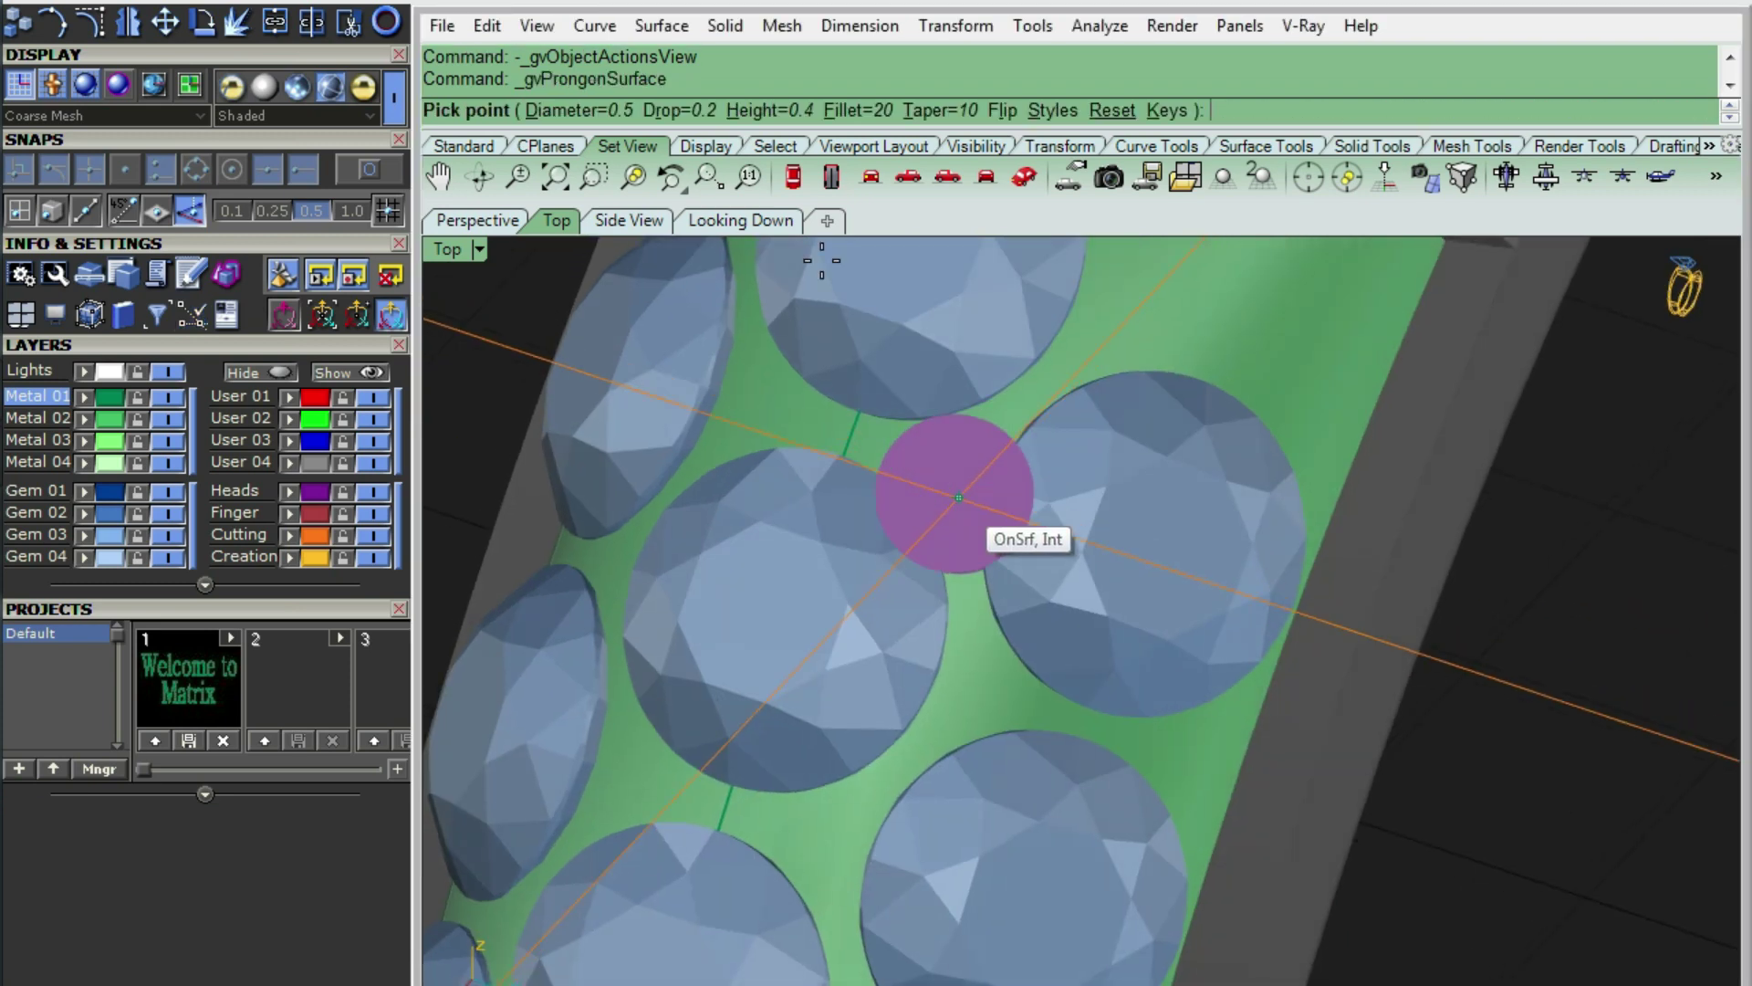
left_click(1002, 112)
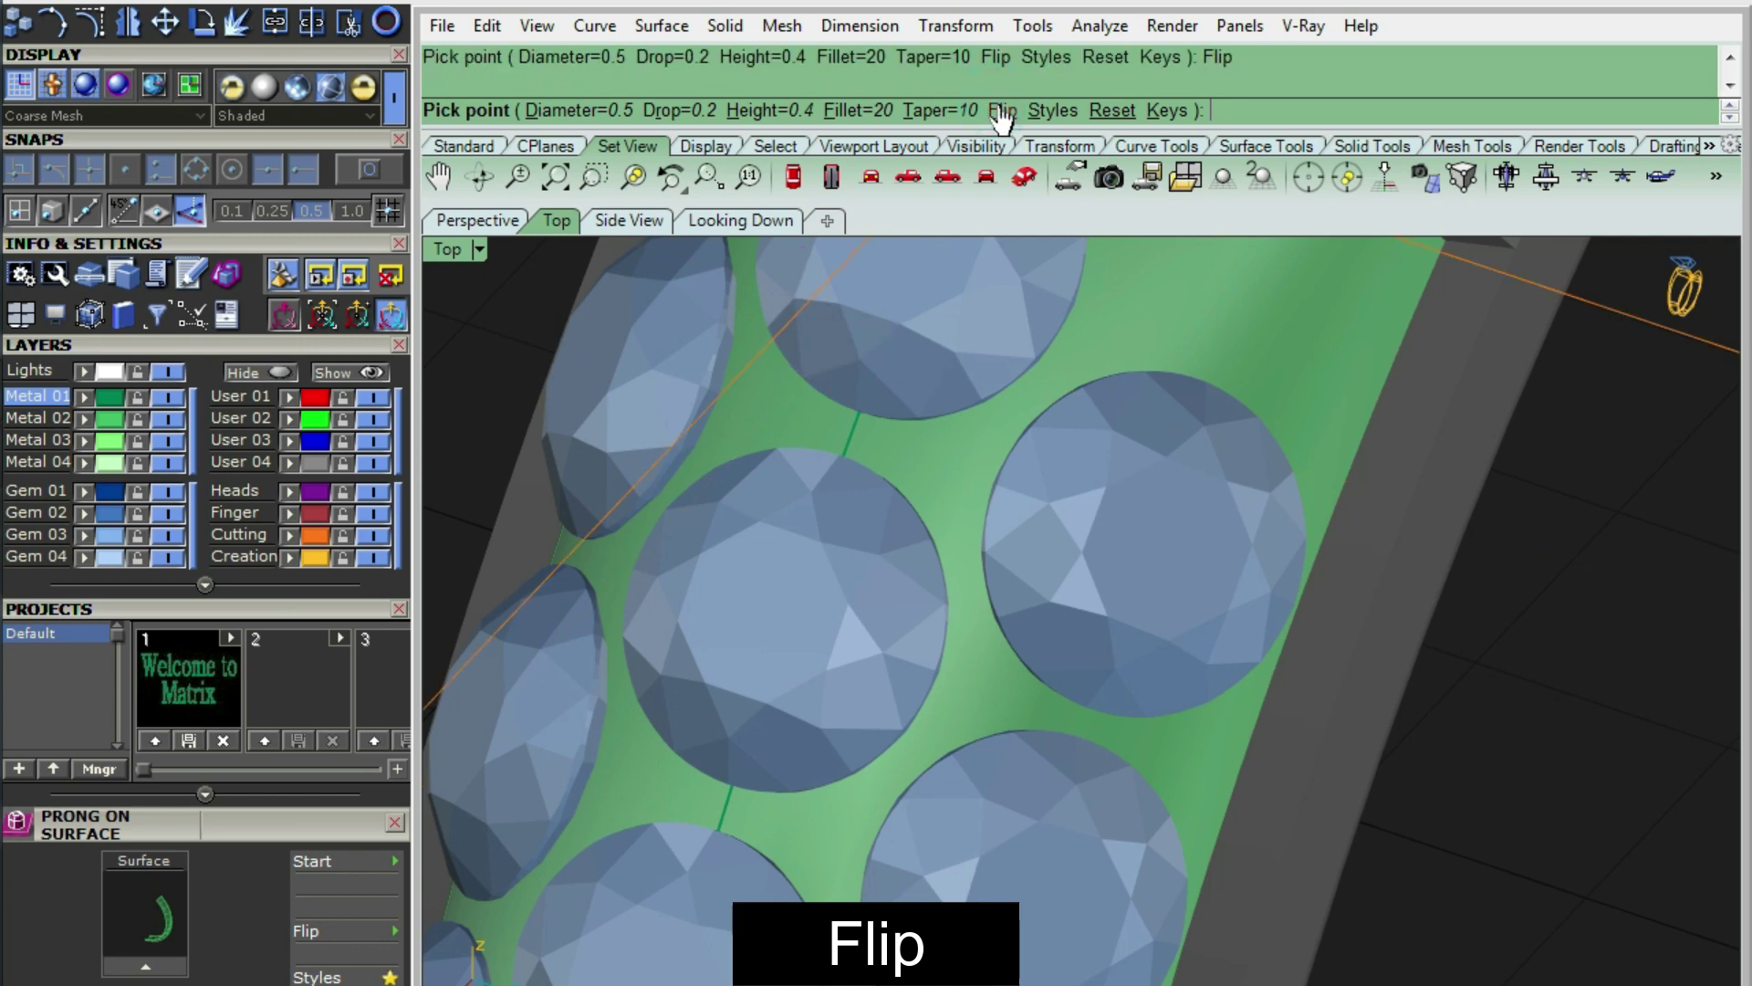
scroll(950, 470, "up", 2)
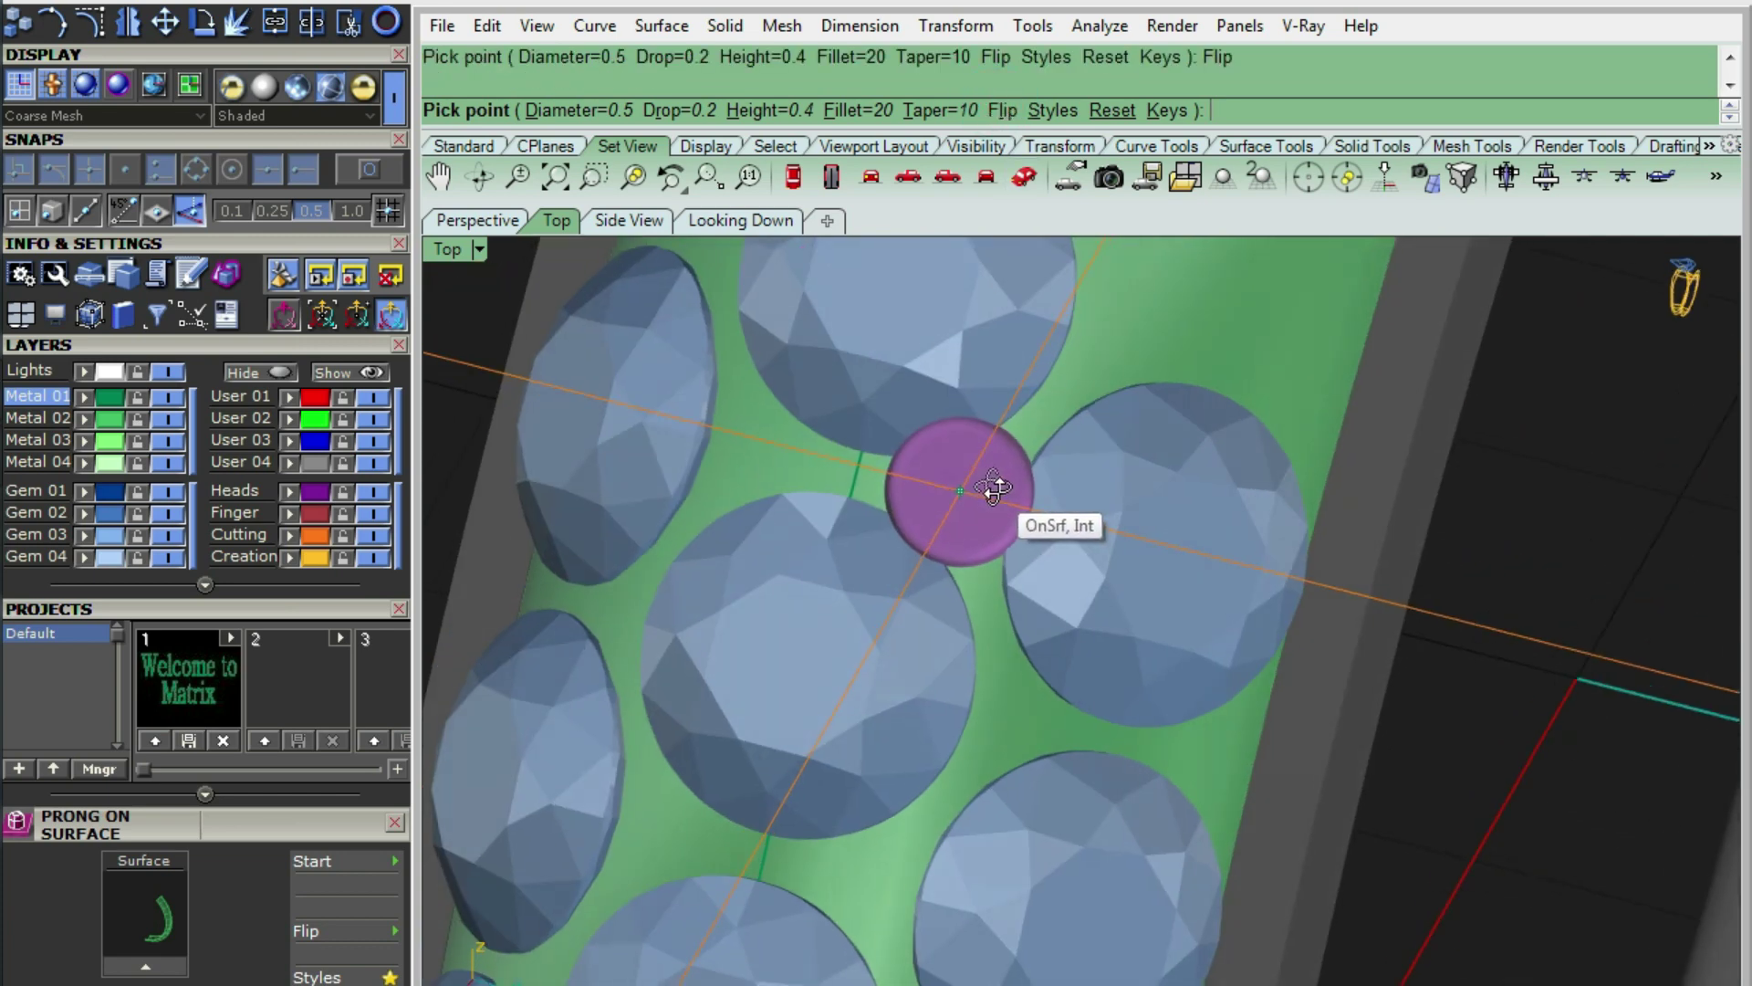
scroll(968, 493, "up", 2)
scroll(959, 507, "up", 2)
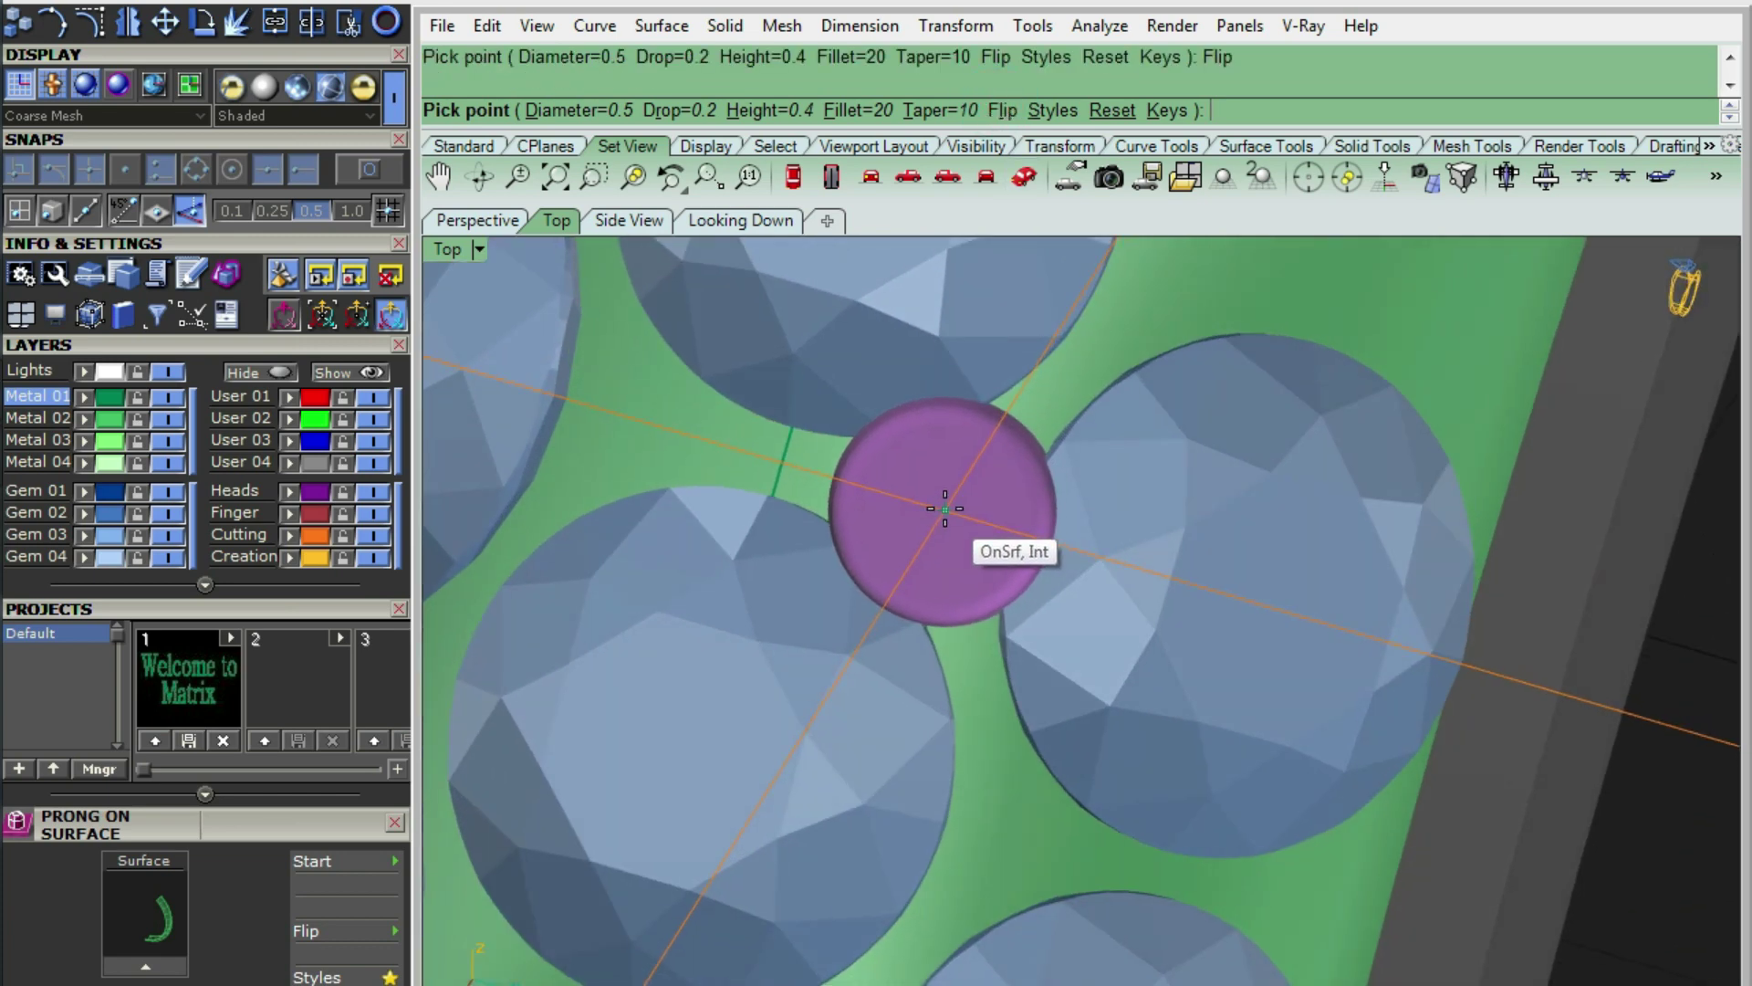
left_click(945, 506)
scroll(940, 475, "down", 2)
scroll(907, 736, "up", 3)
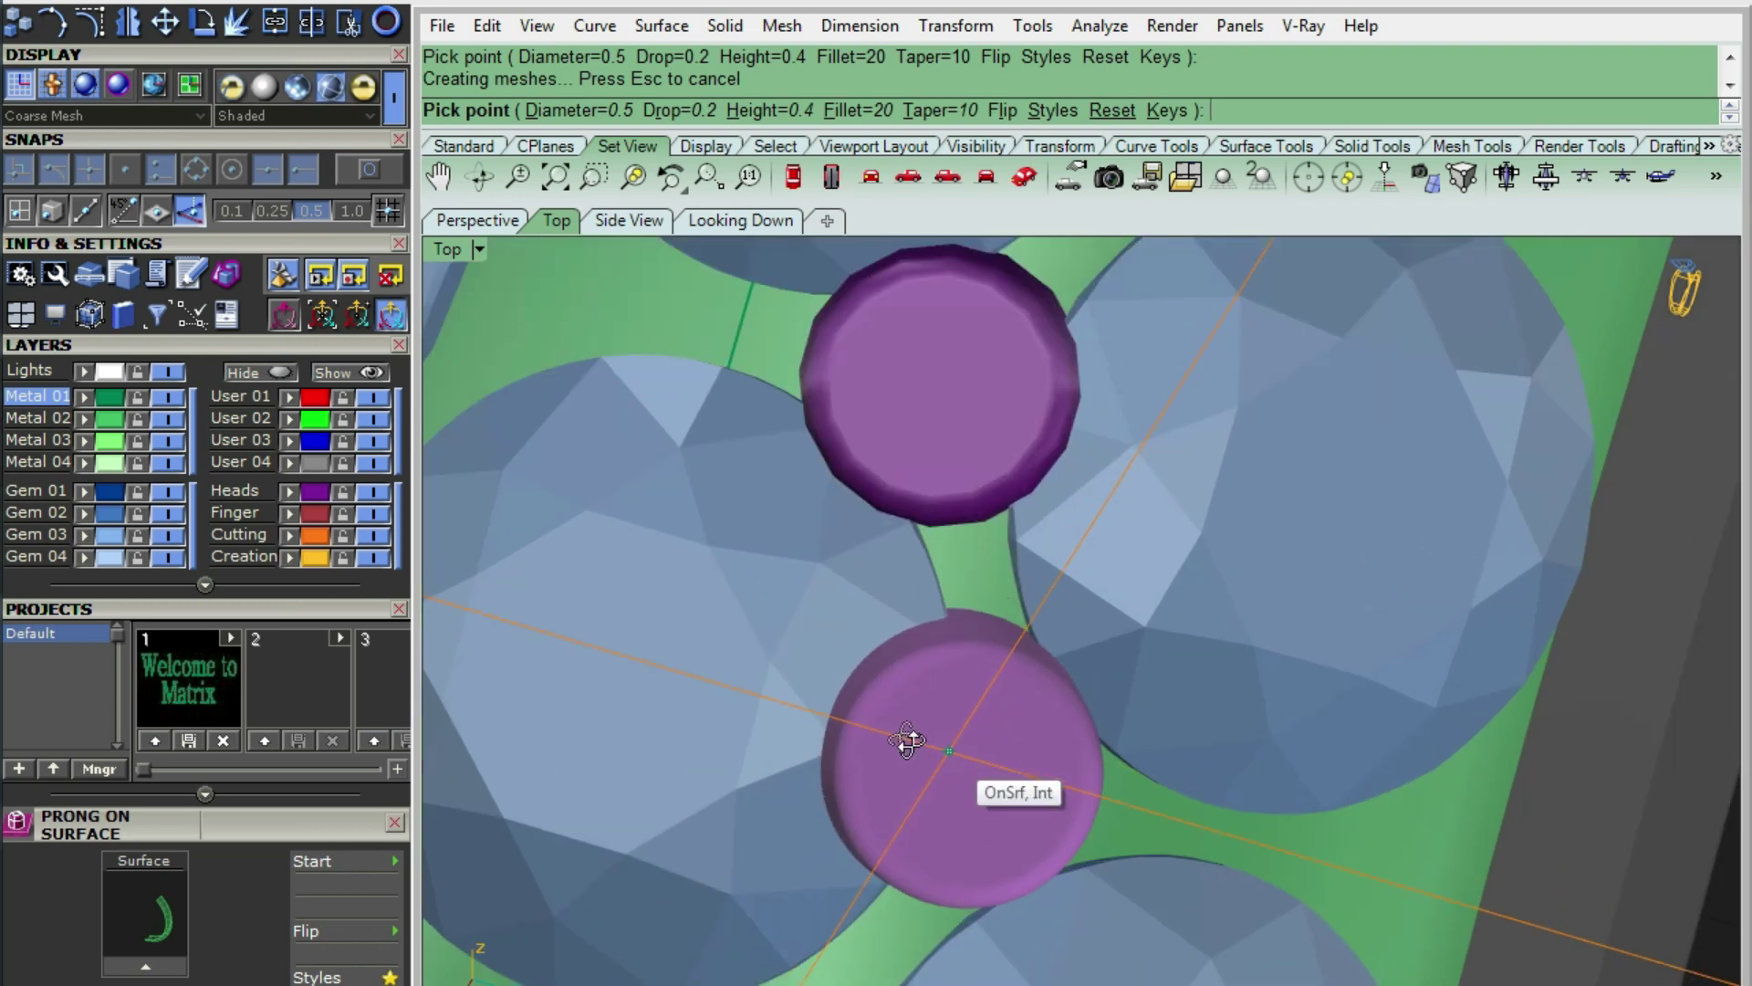
scroll(871, 695, "up", 1)
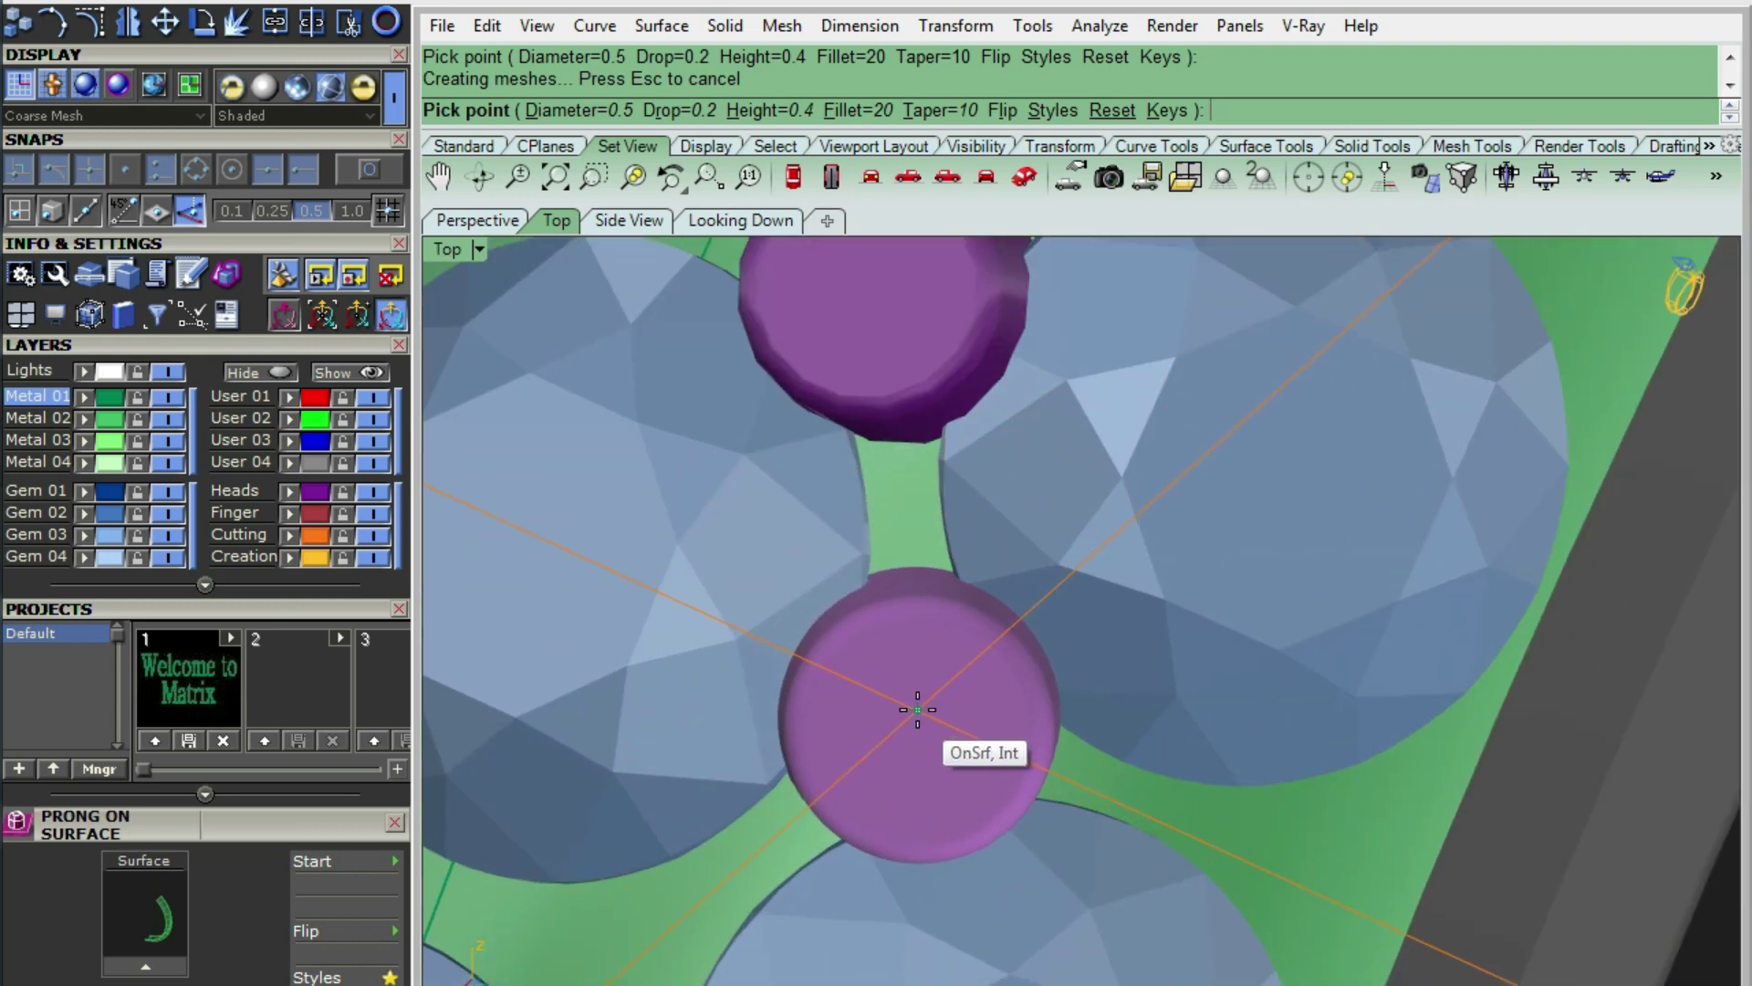
scroll(741, 536, "down", 3)
mouse_move(735, 530)
right_mouse_down()
mouse_move(821, 593)
mouse_move(903, 693)
mouse_move(959, 636)
right_mouse_up()
scroll(967, 692, "up", 4)
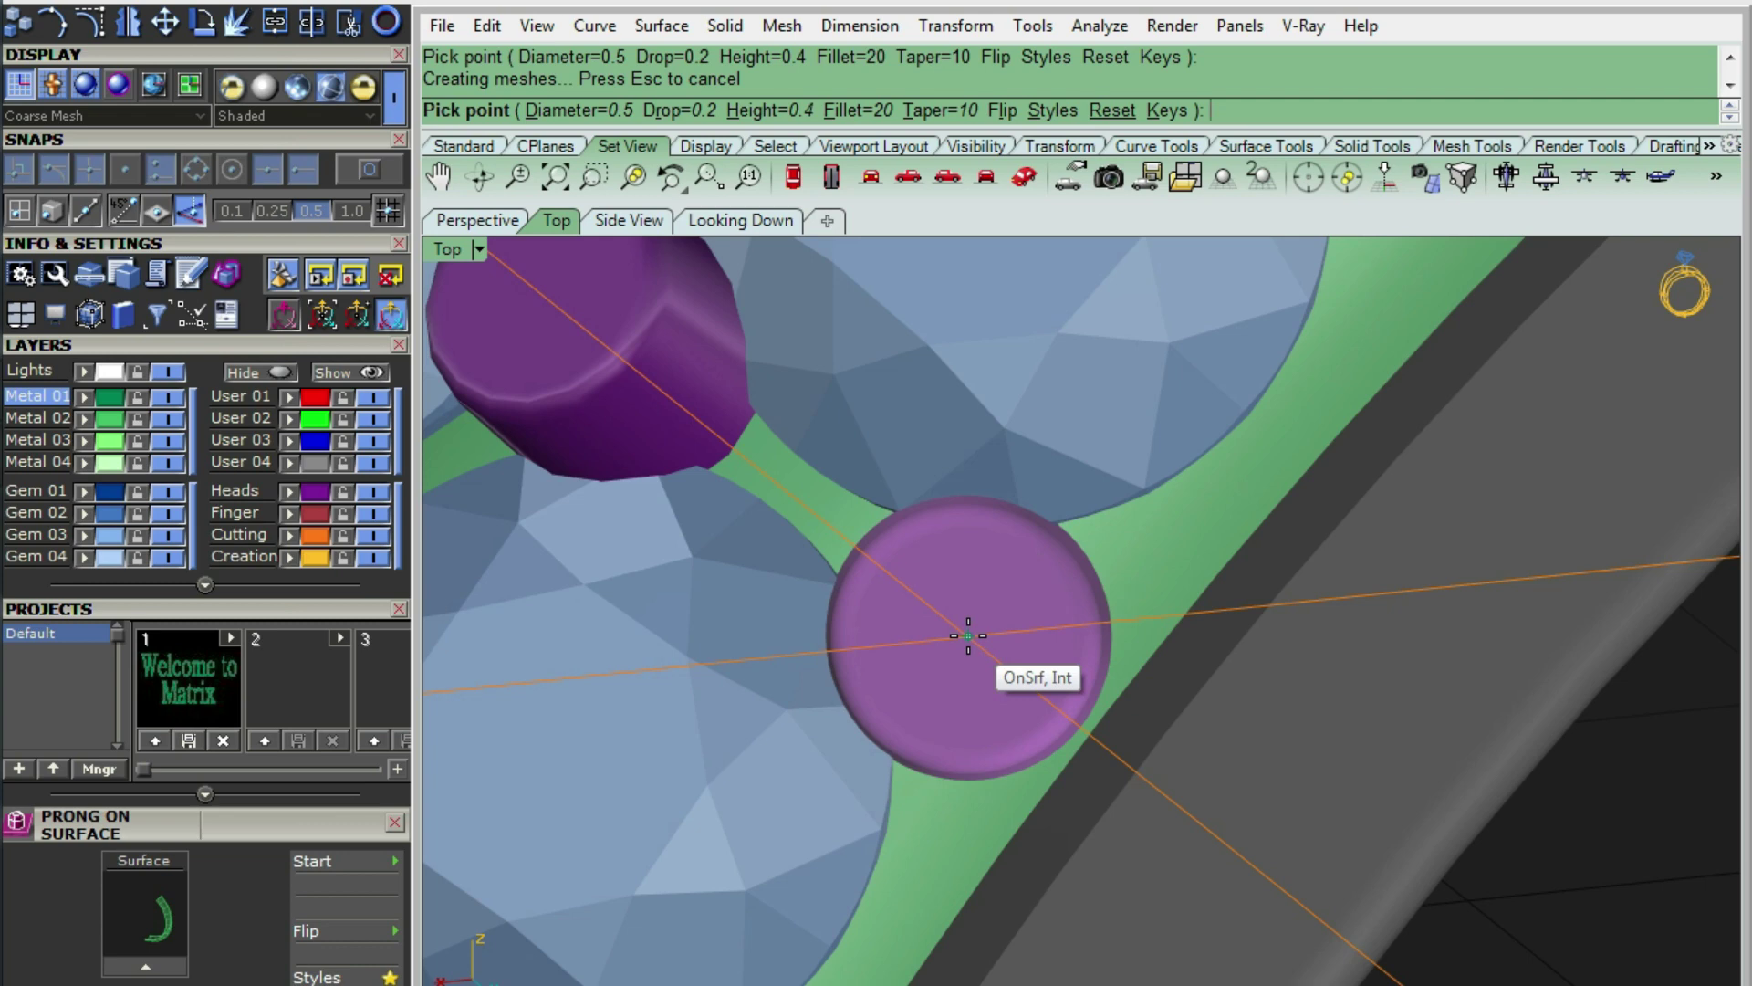
scroll(967, 636, "down", 3)
scroll(968, 636, "down", 2)
mouse_move(968, 636)
right_mouse_down()
mouse_move(1158, 649)
mouse_move(1037, 657)
mouse_move(1080, 657)
right_mouse_up()
key("Return")
right_click_drag(1017, 566, 1011, 644)
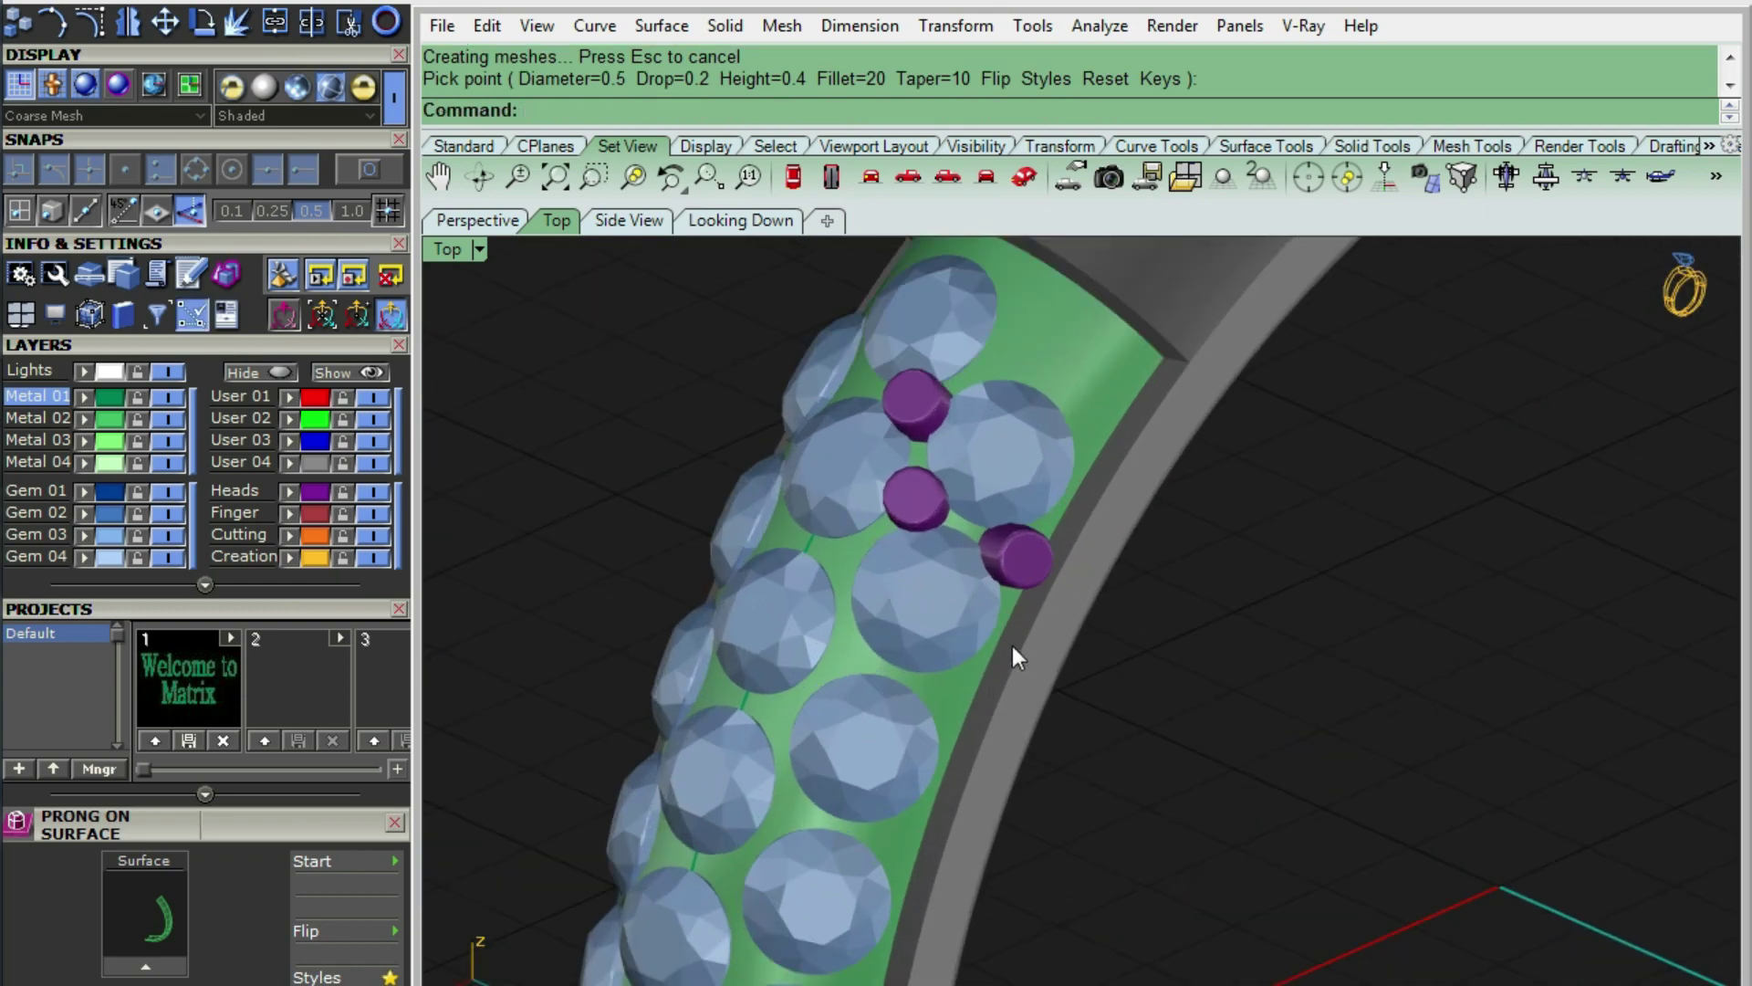
scroll(924, 497, "up", 2)
- Array the selected prongs along the path curve so they run the length of the gem band
right_click_drag(913, 450, 950, 465)
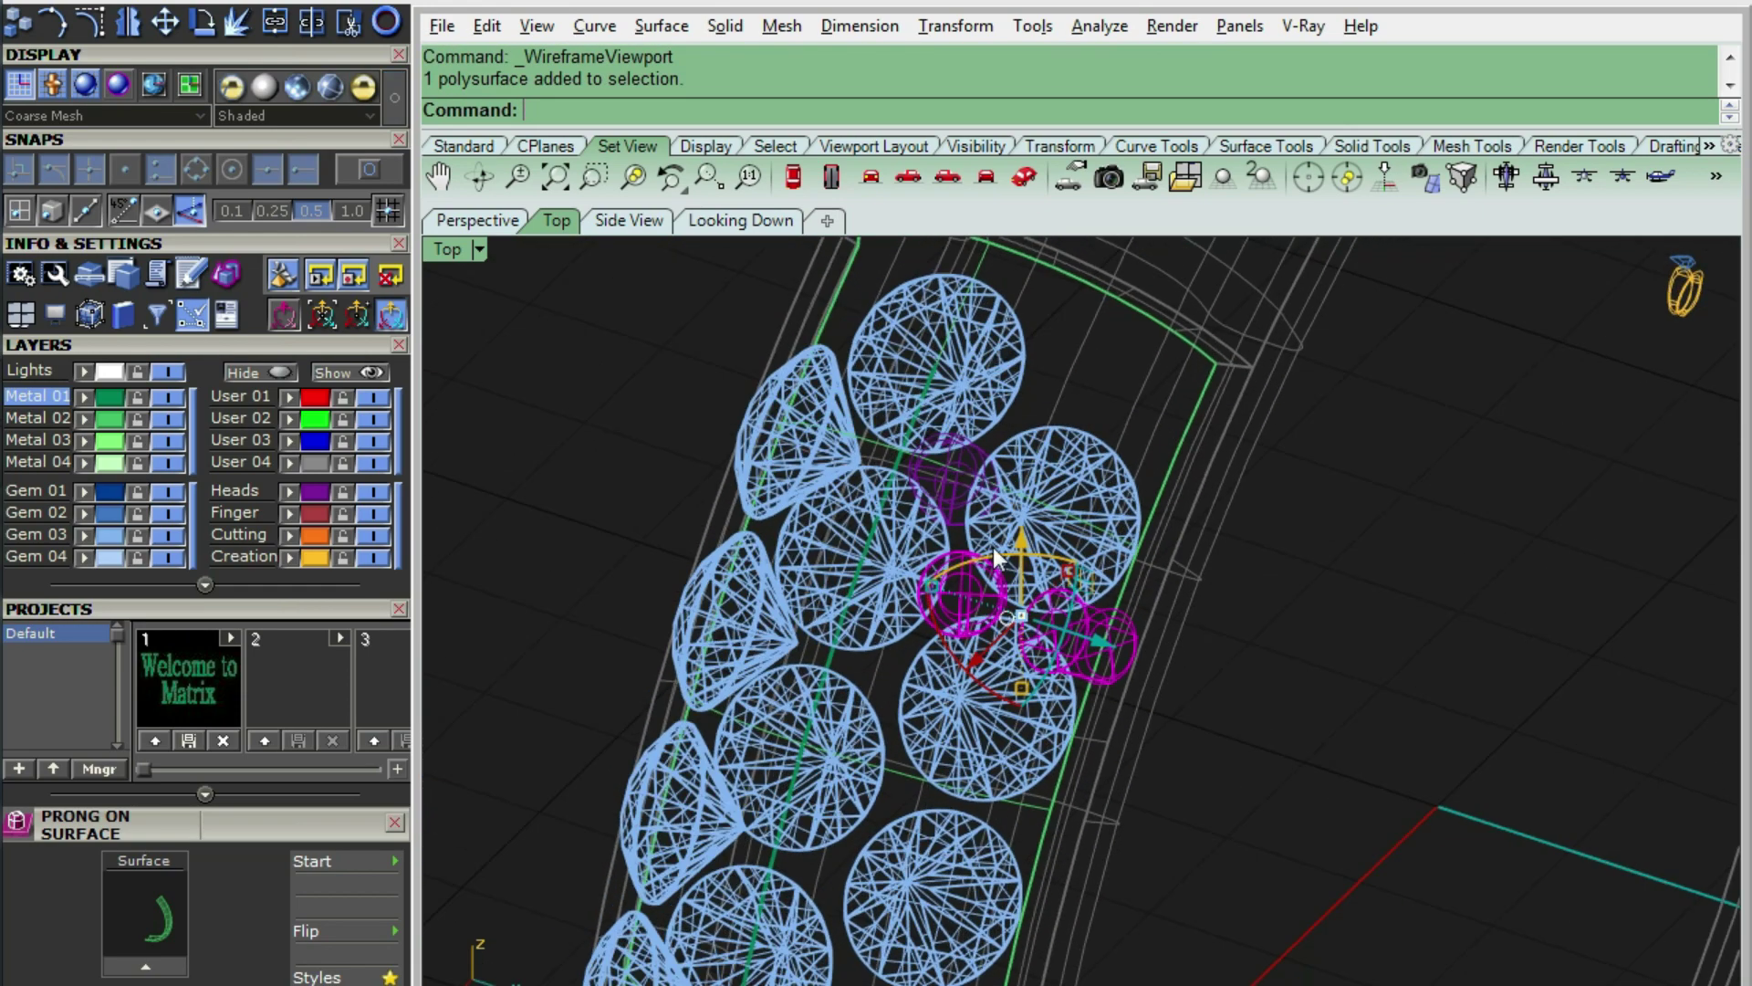
scroll(960, 458, "up", 3)
left_click(967, 473, "shift")
scroll(851, 463, "up", 3)
type("ArrayC")
key("Return")
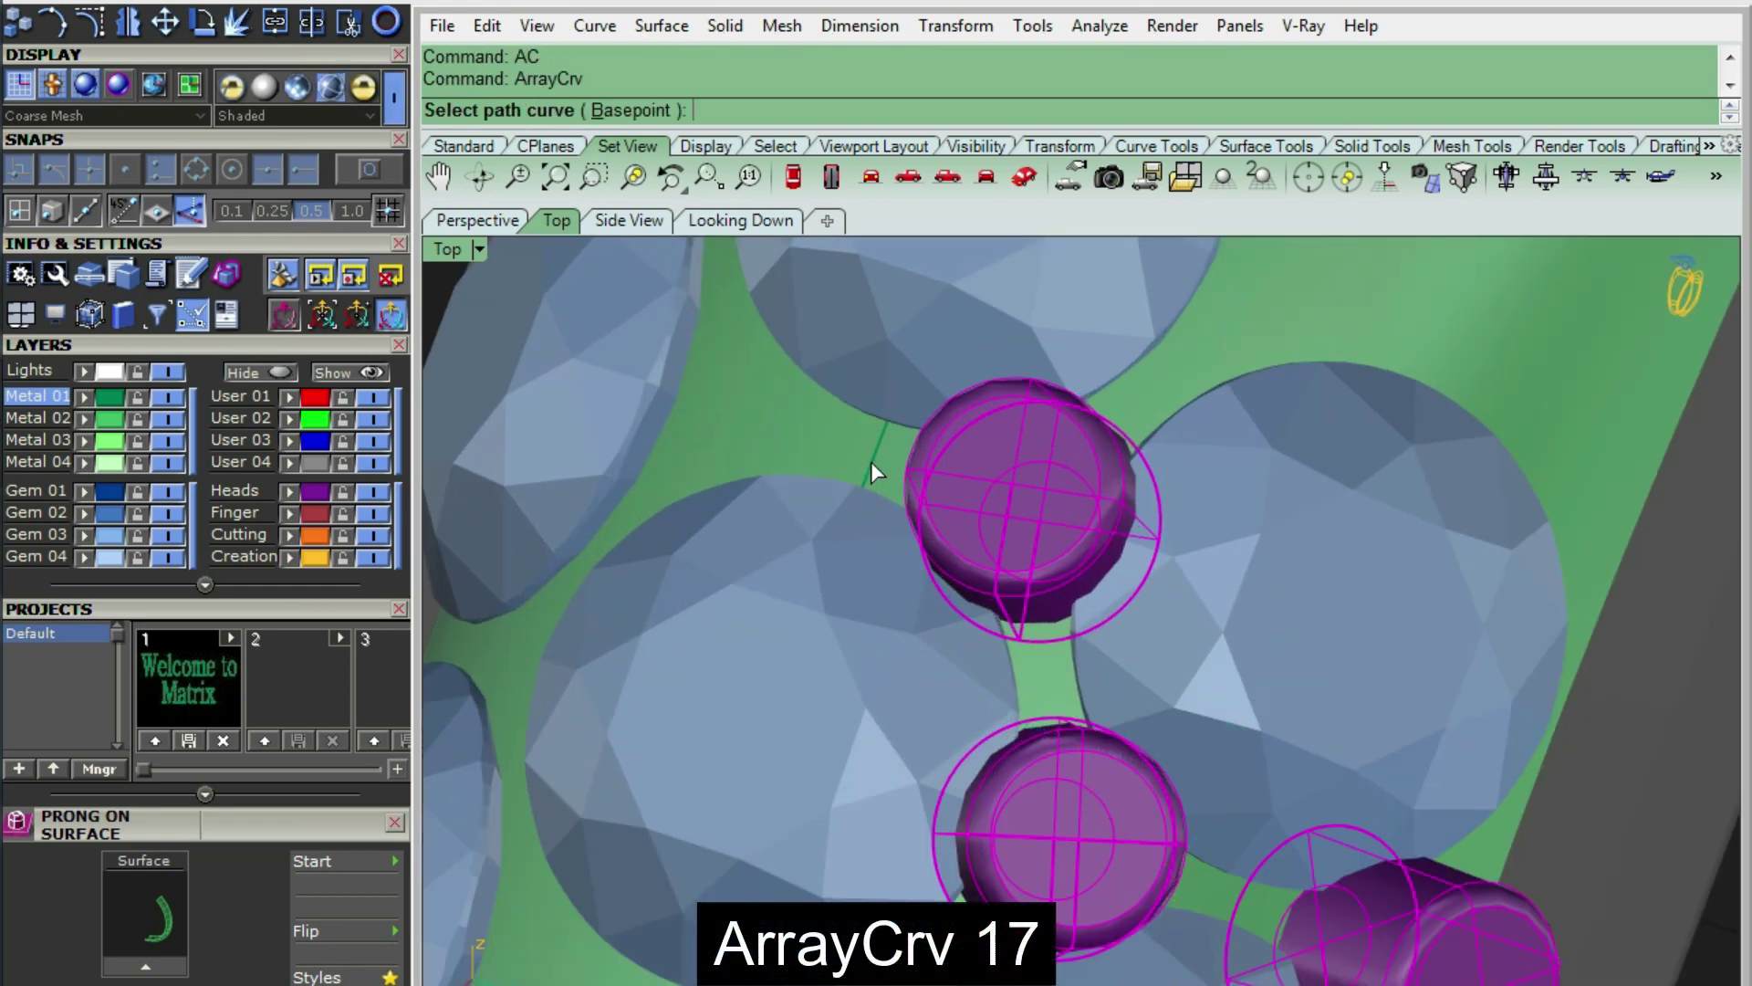
left_click(875, 462)
left_click(1317, 516)
scroll(1056, 606, "down", 5)
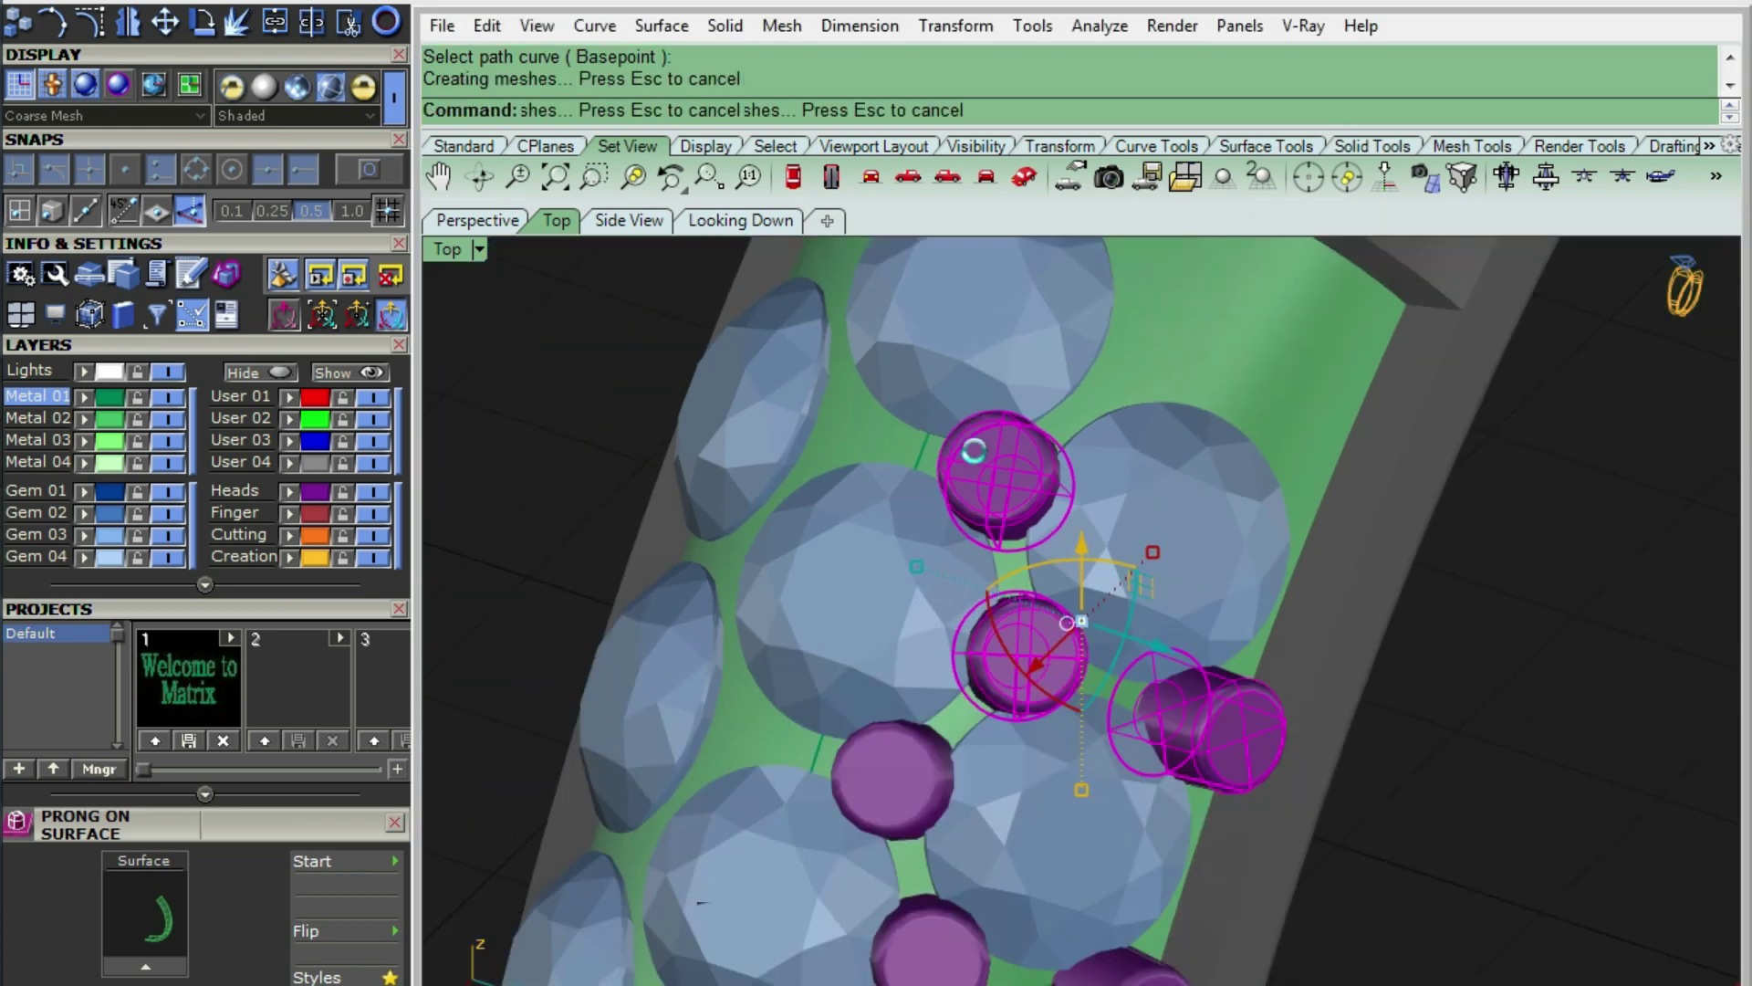
scroll(1004, 487, "up", 2)
scroll(1009, 411, "down", 2)
scroll(1013, 366, "up", 3)
scroll(1013, 423, "up", 2)
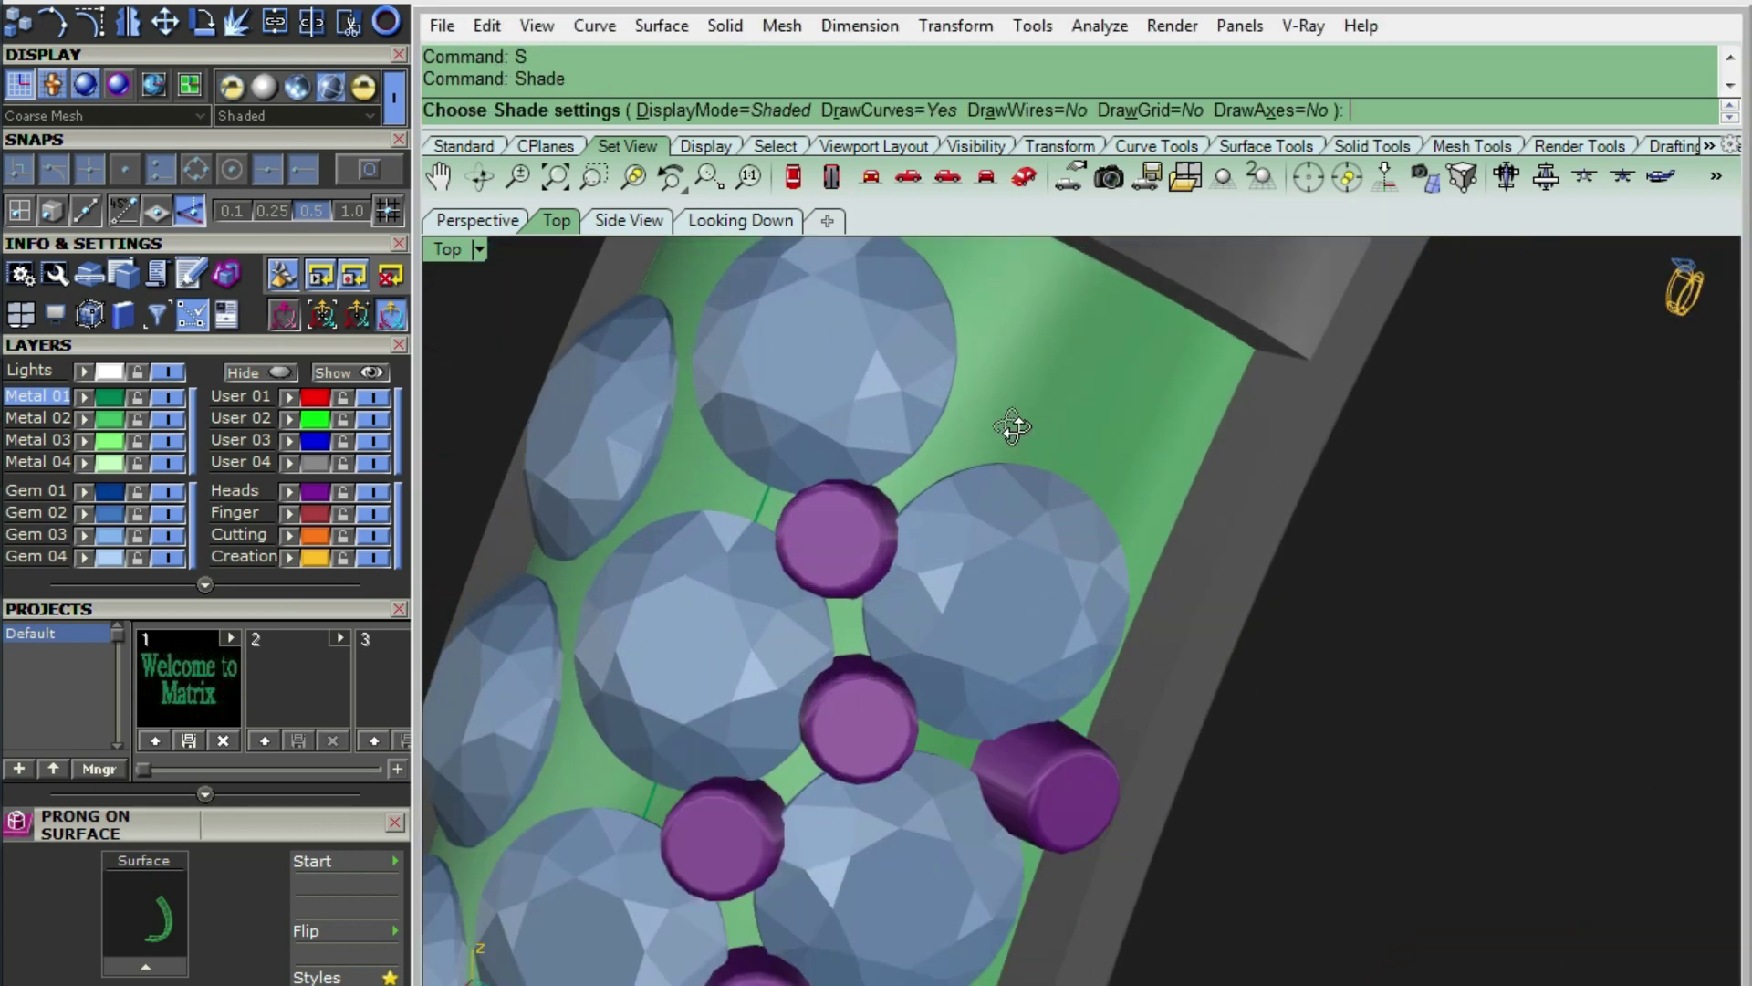
scroll(1049, 438, "up", 2)
- Place three more prongs on the gem channel surface near its outer edge
left_click(1107, 465)
left_click(1153, 538)
scroll(1010, 430, "down", 1)
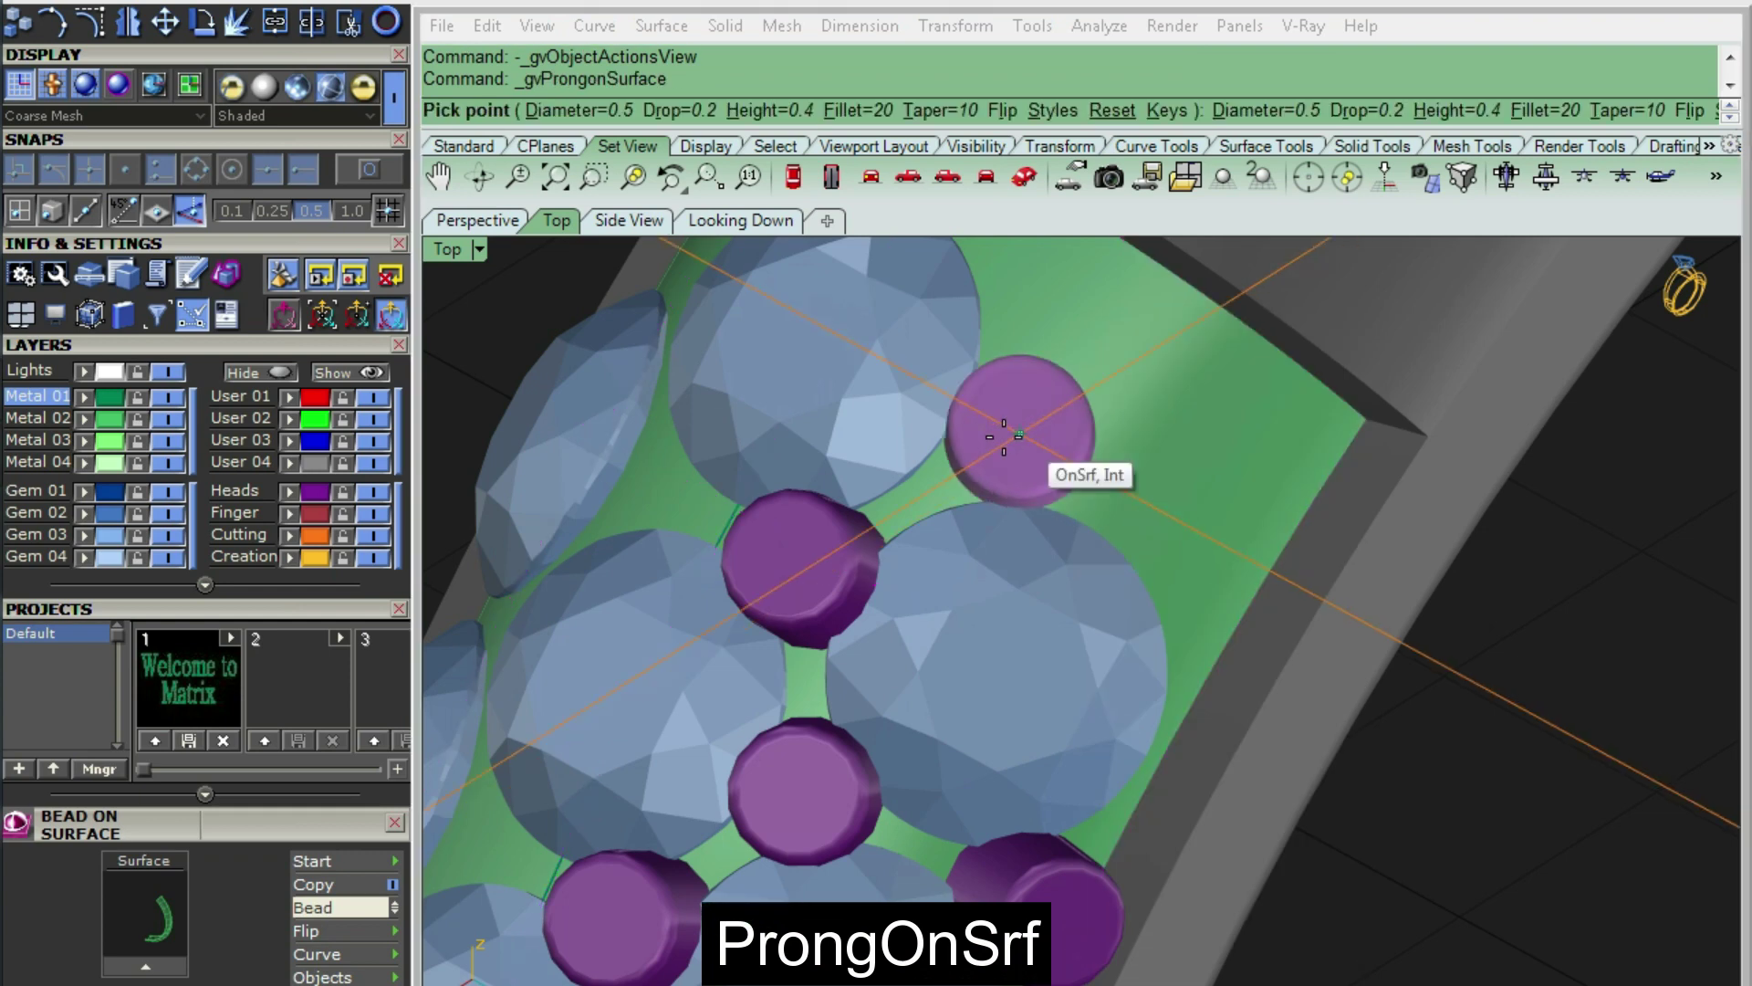
scroll(977, 469, "up", 2)
scroll(1001, 455, "up", 2)
left_click(1001, 454)
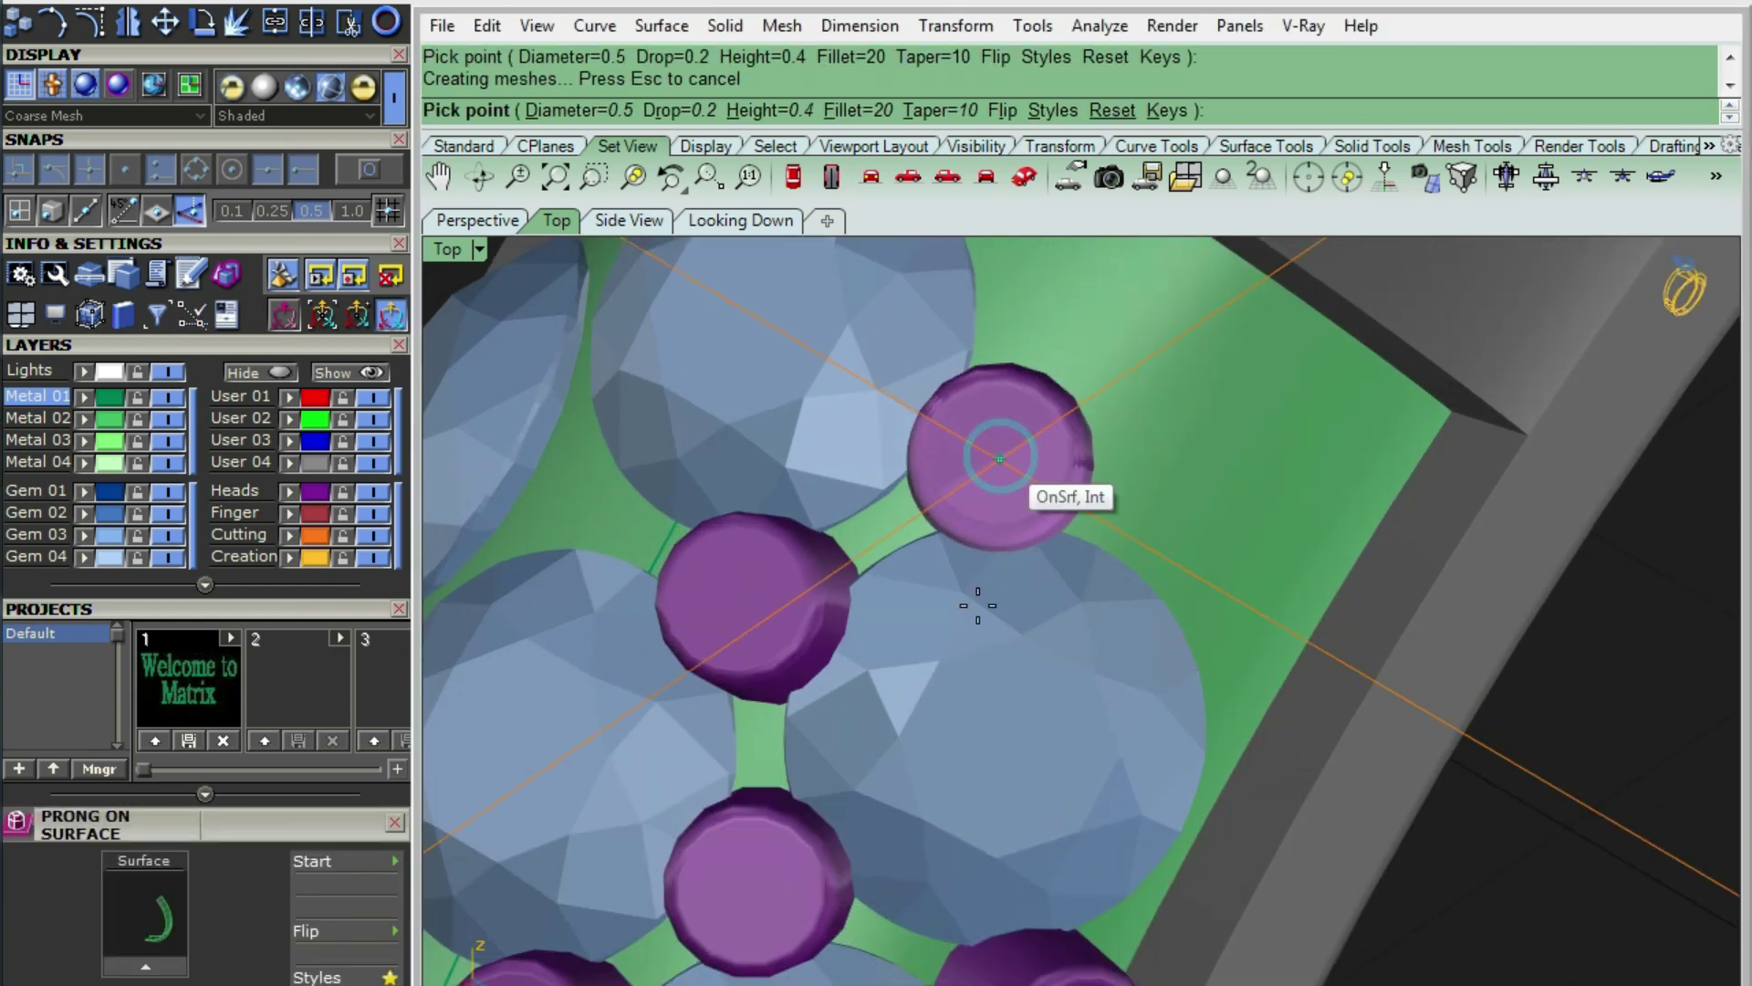
scroll(979, 624, "down", 2)
scroll(1004, 511, "up", 2)
scroll(983, 377, "up", 2)
scroll(1002, 428, "up", 1)
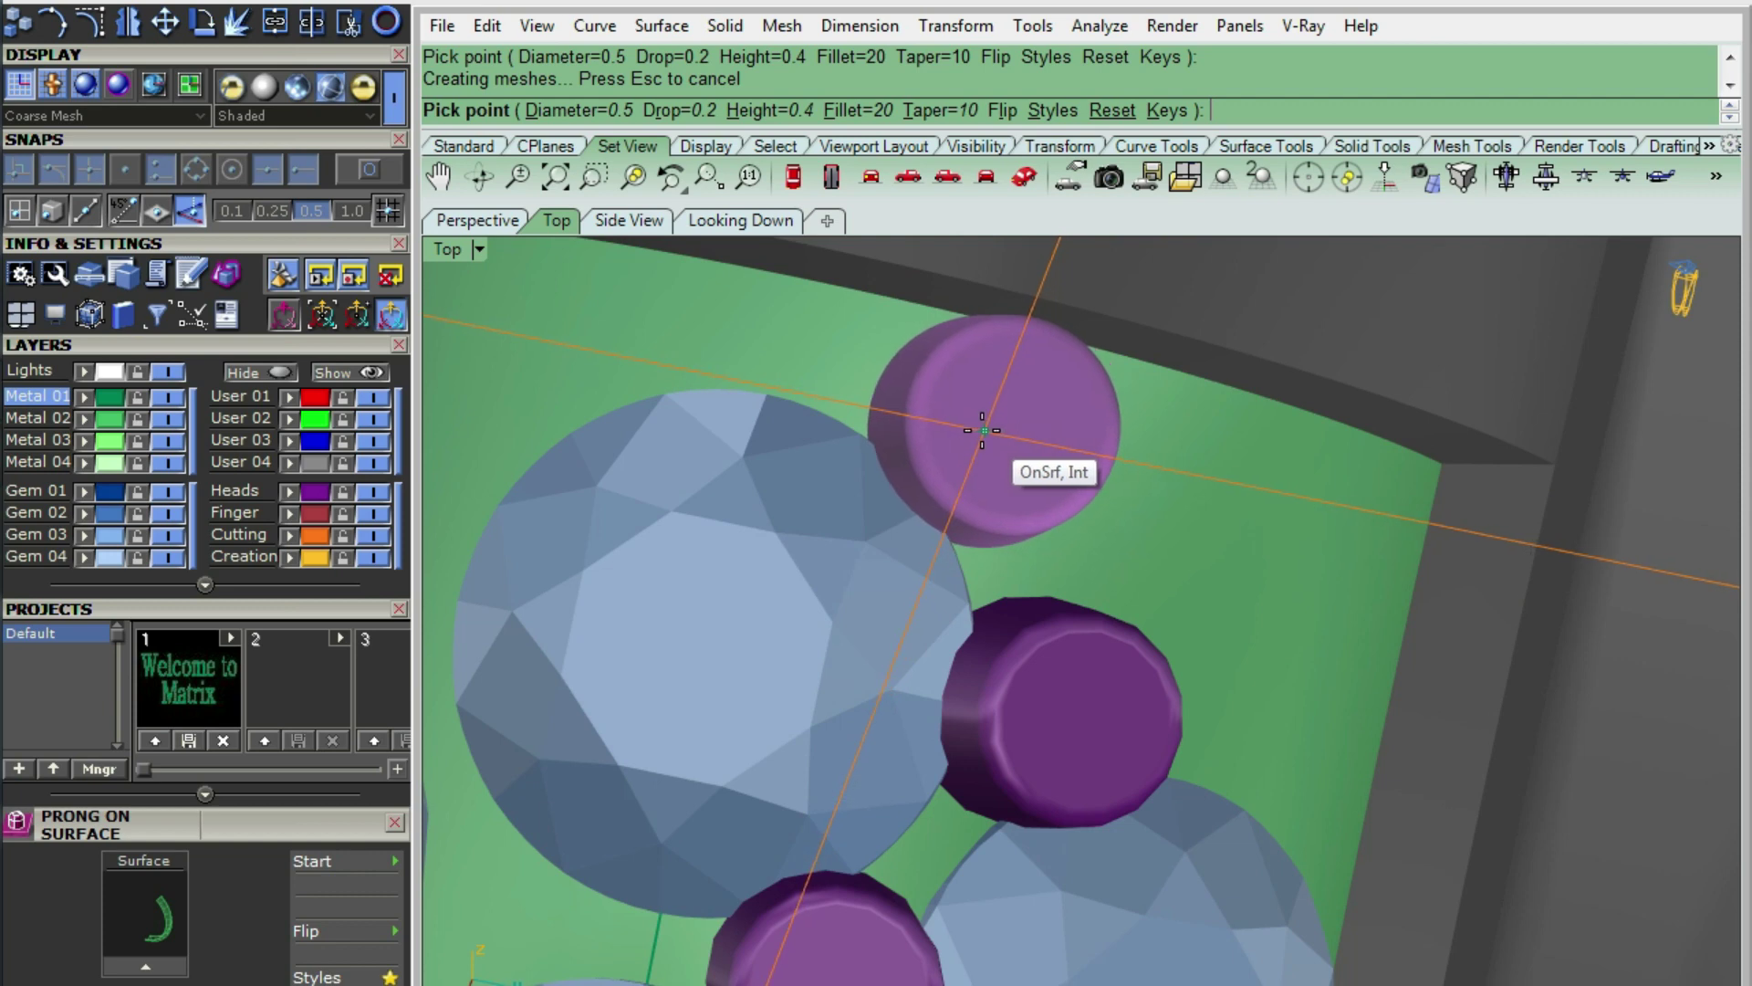
left_click(981, 430)
scroll(970, 392, "down", 1)
scroll(1056, 529, "down", 1)
scroll(923, 489, "up", 1)
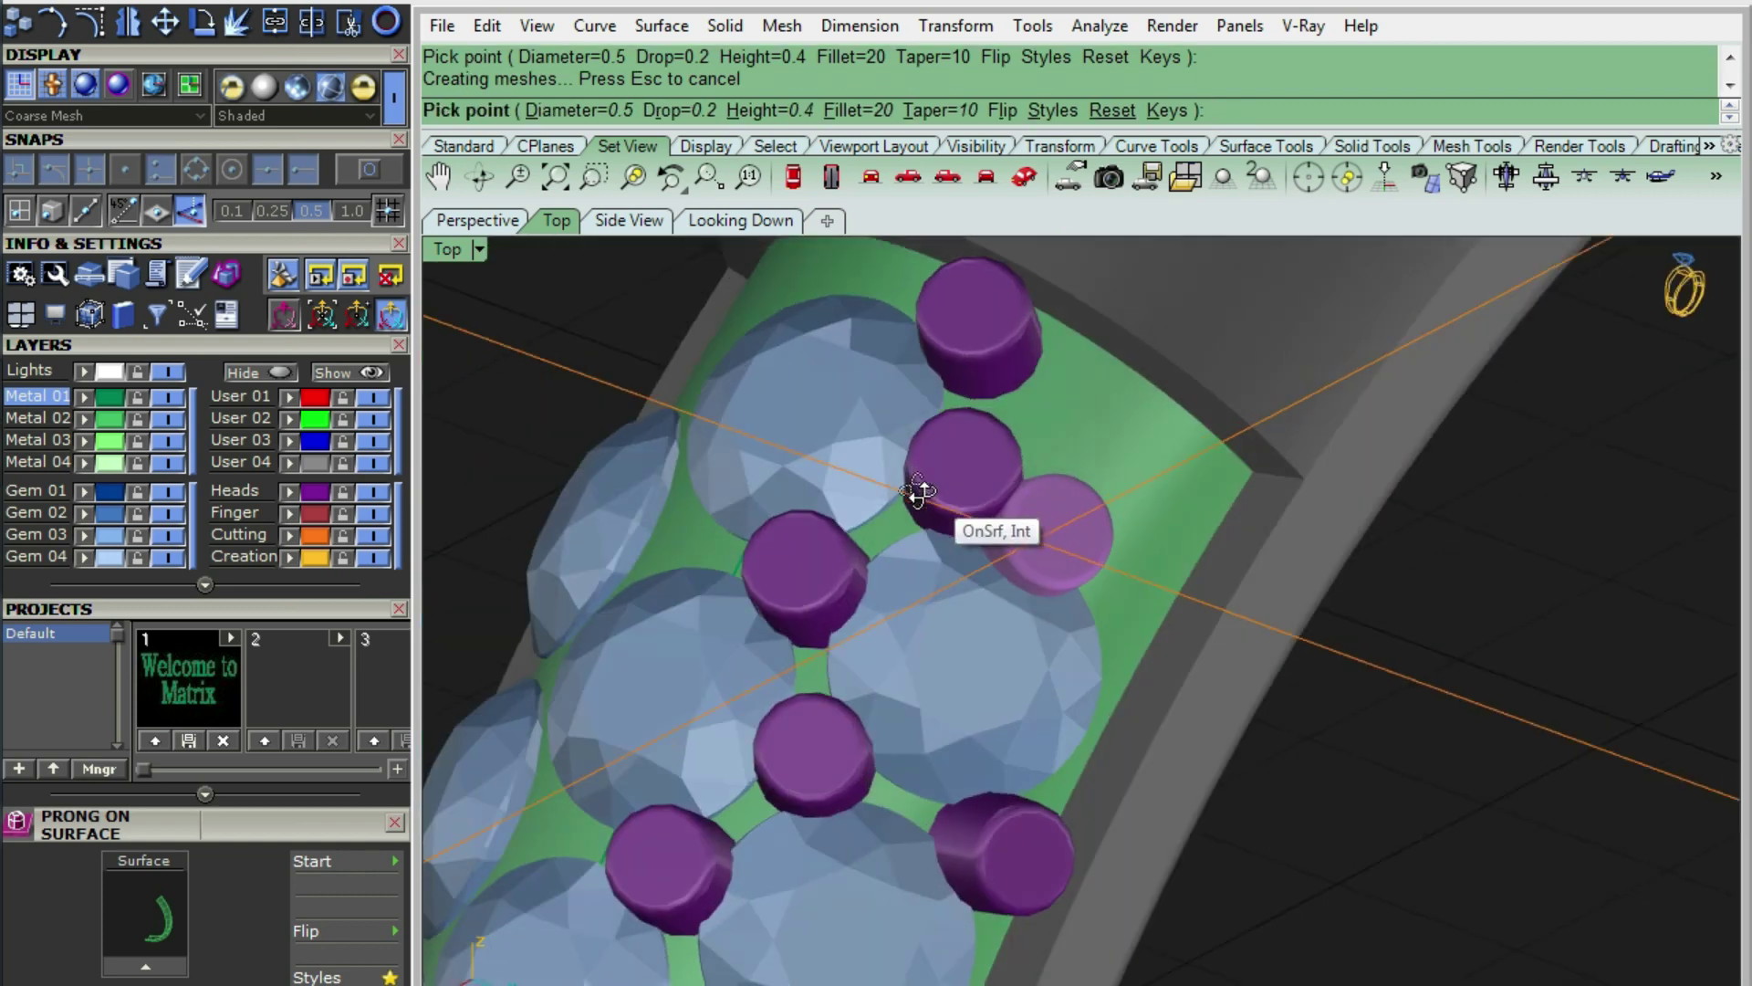
scroll(1086, 559, "up", 1)
left_click(1086, 560)
scroll(900, 320, "up", 2)
scroll(997, 360, "up", 1)
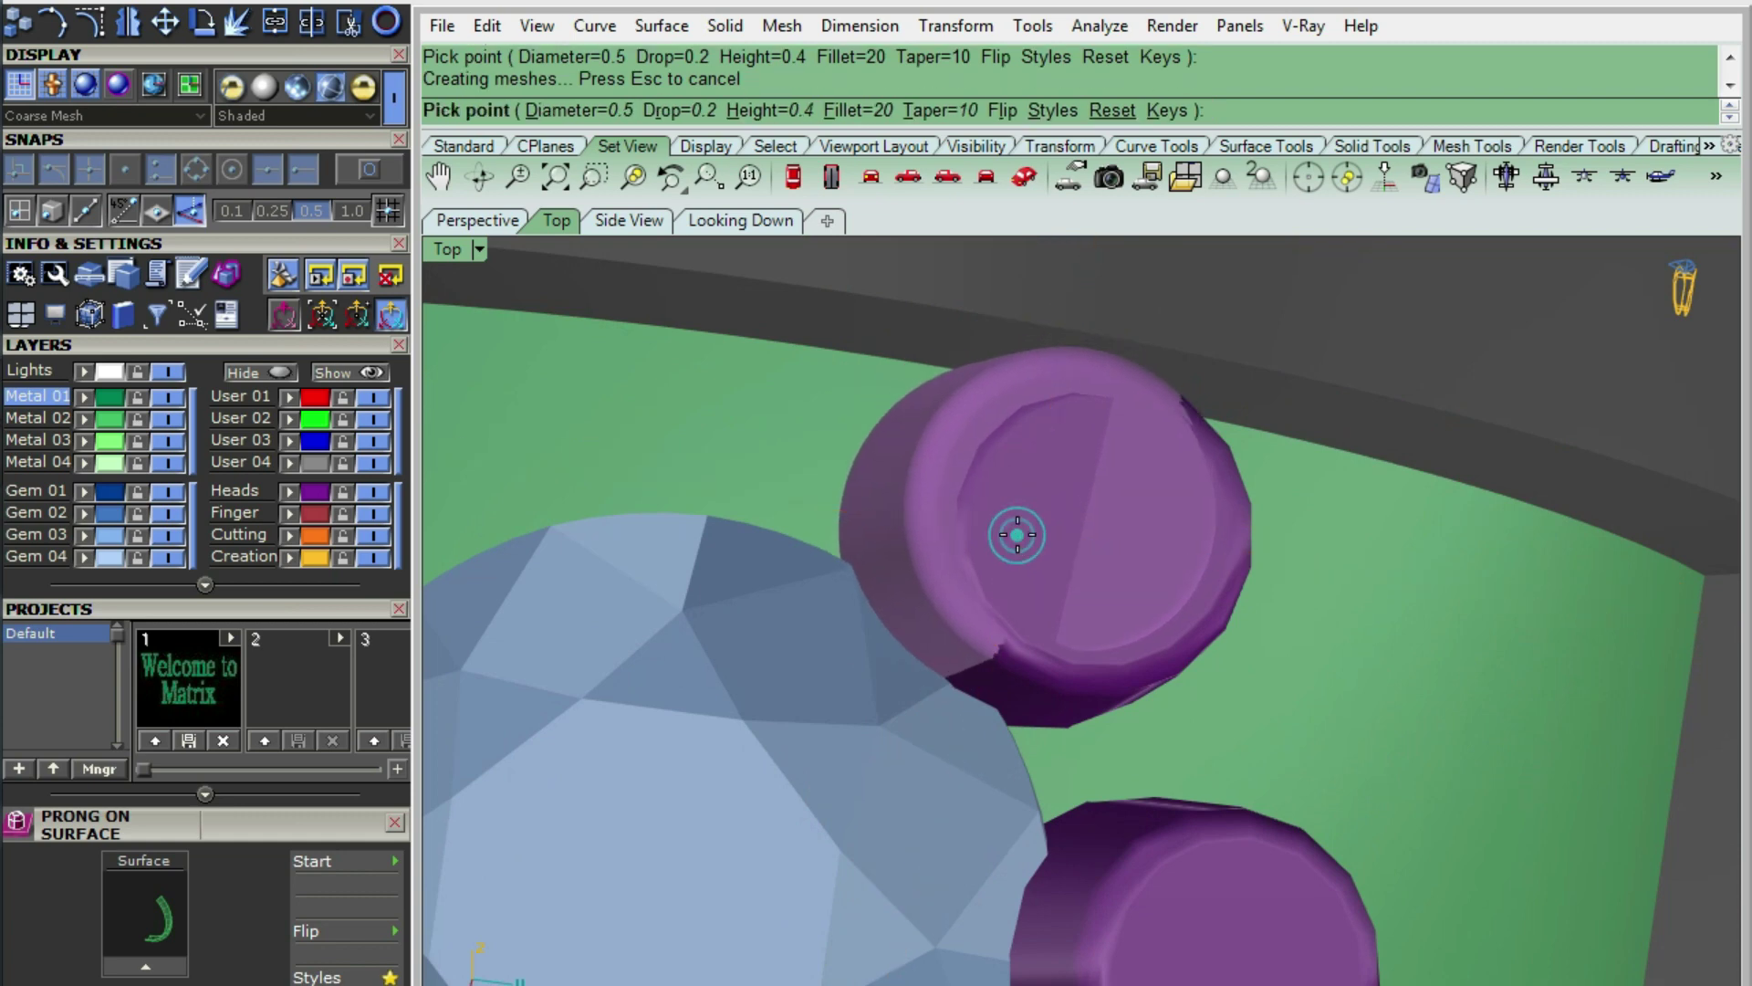
- Delete the misplaced prong
left_click(1224, 489)
key("Delete")
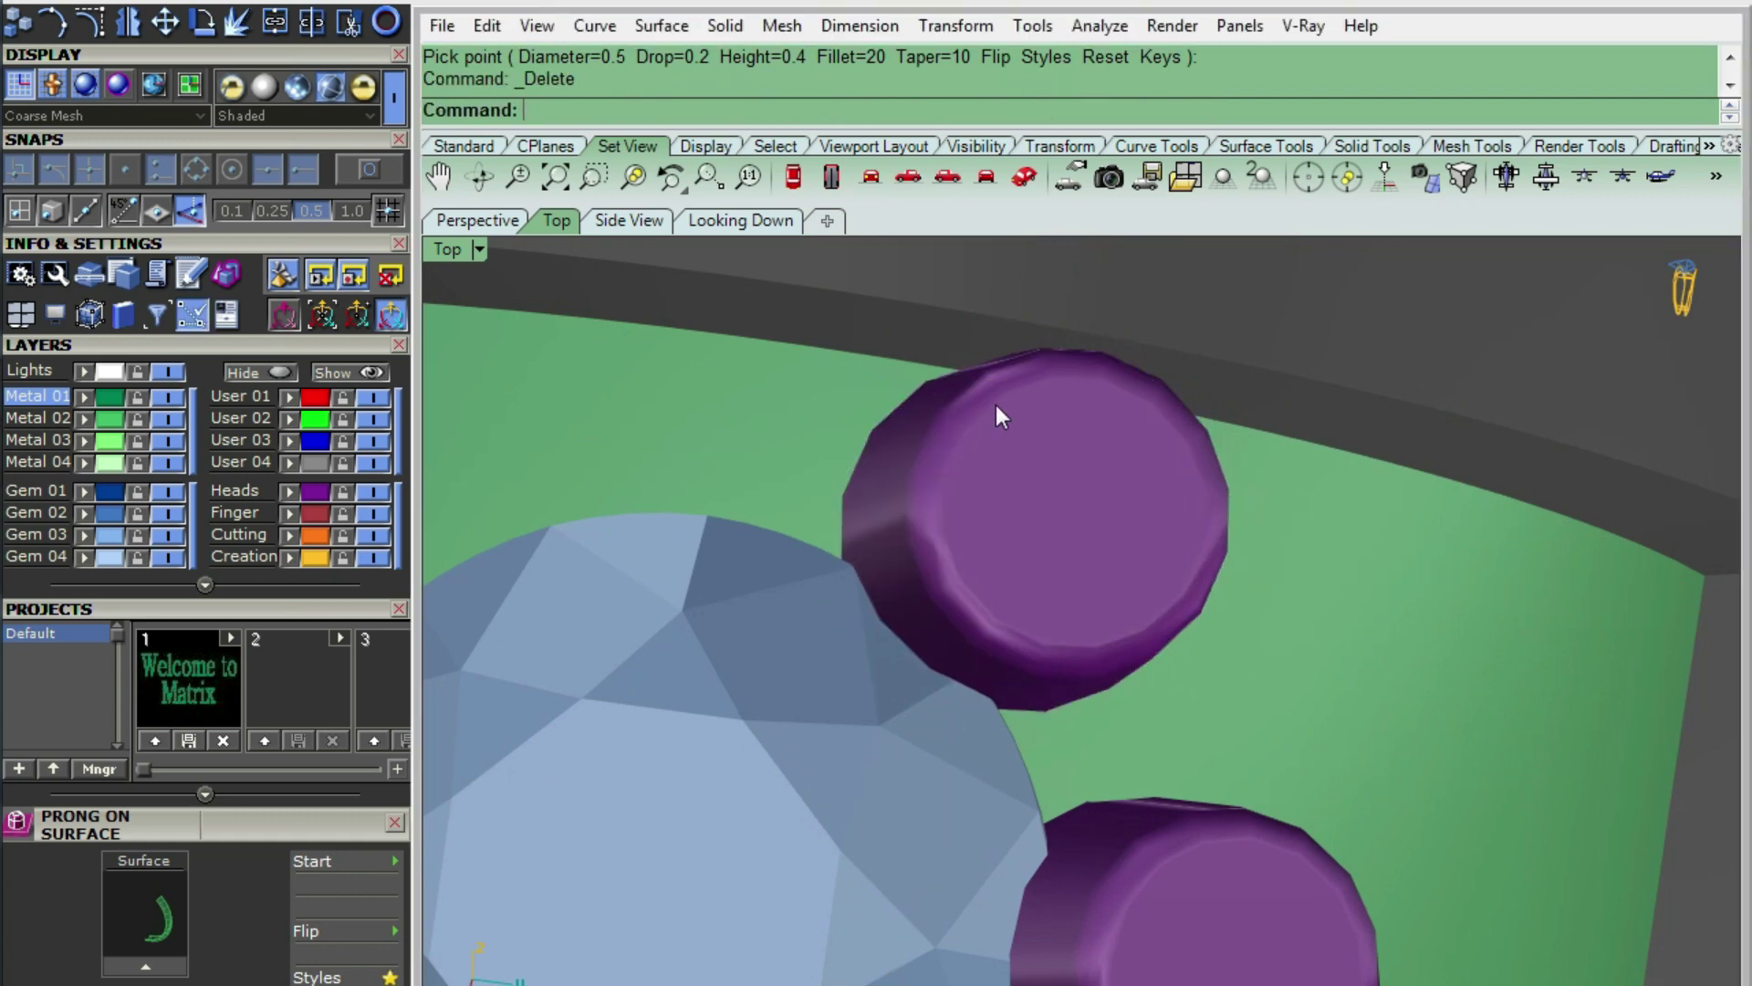
scroll(1066, 511, "down", 3)
scroll(1066, 511, "up", 2)
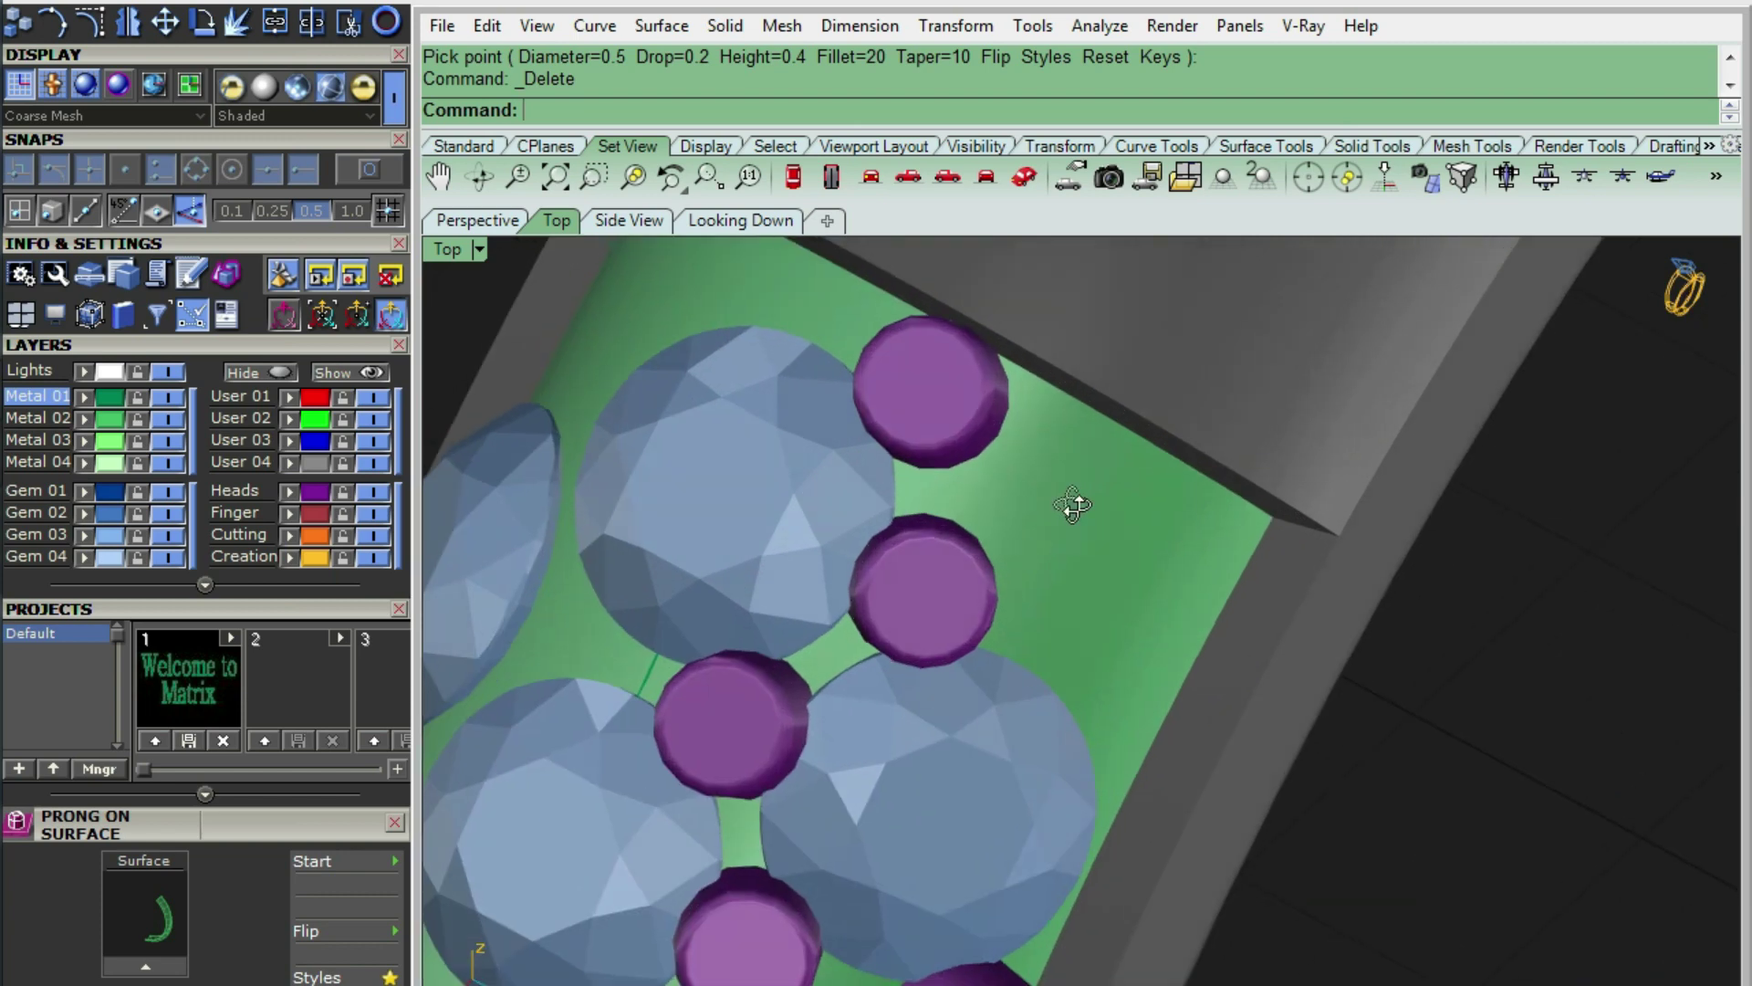
- Add another 0.45 mm diameter prong on the channel surface near its corner
left_click(1092, 520)
right_click(1095, 525)
scroll(1113, 538, "up", 1)
scroll(1059, 497, "up", 1)
scroll(1059, 497, "down", 2)
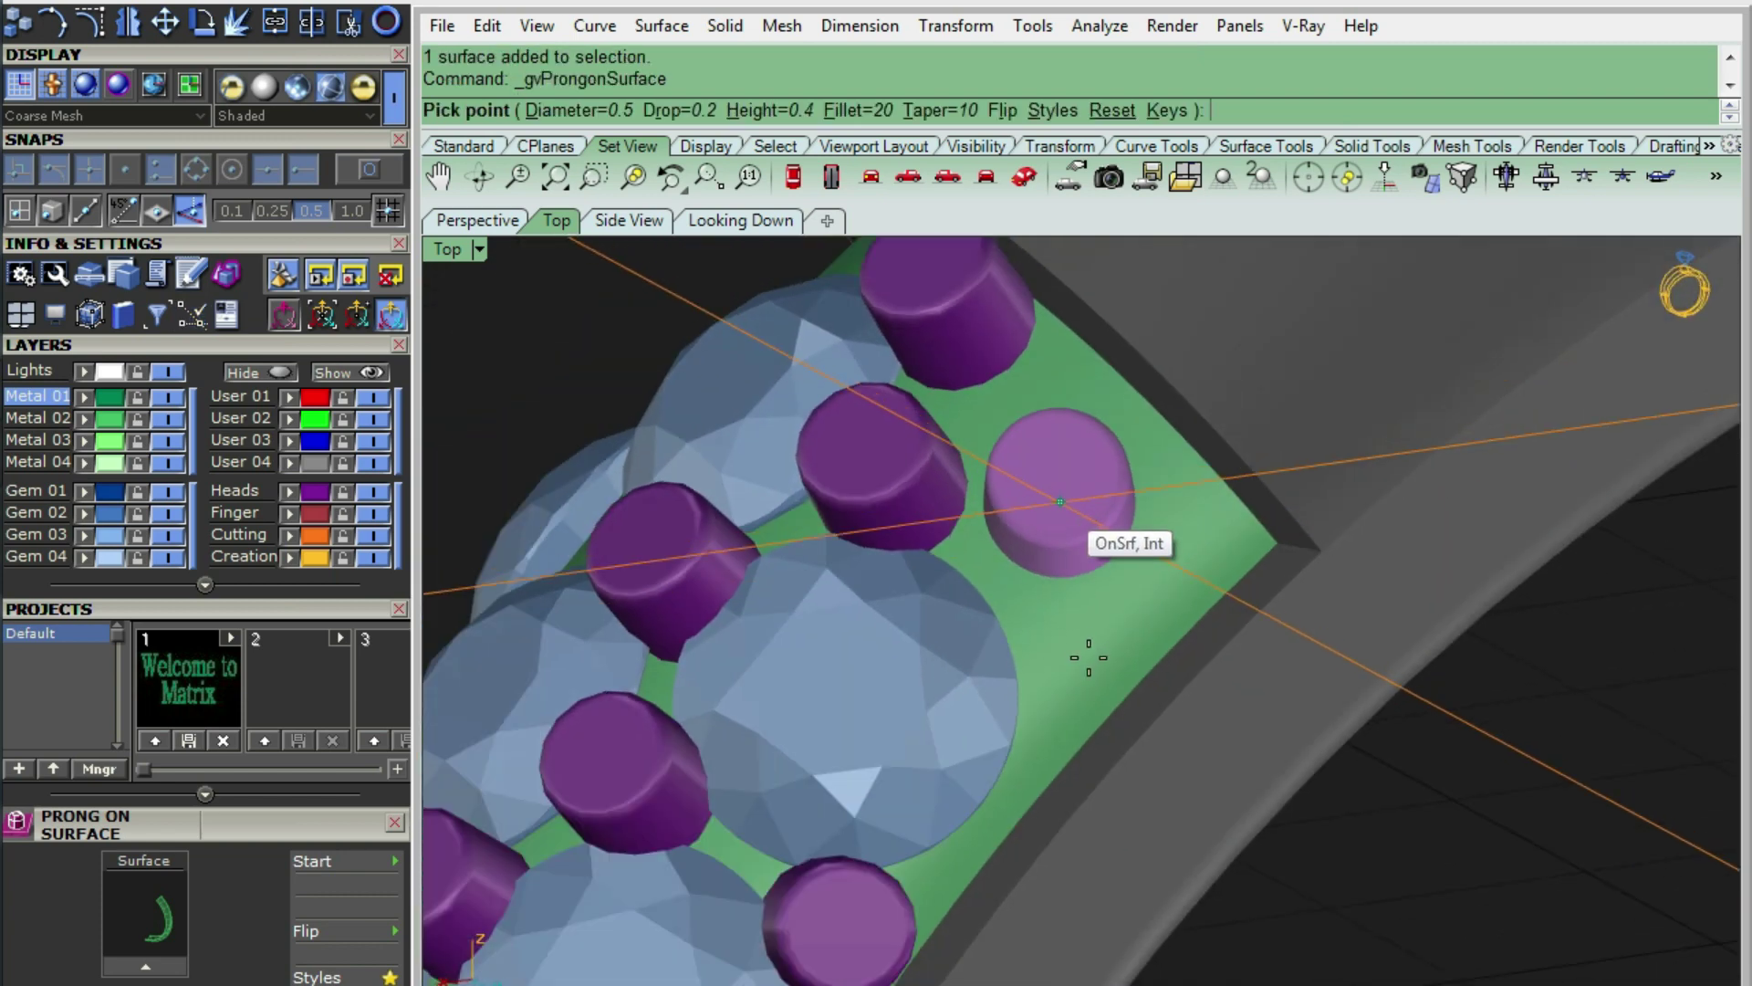
scroll(1090, 557, "up", 3)
scroll(1036, 647, "down", 1)
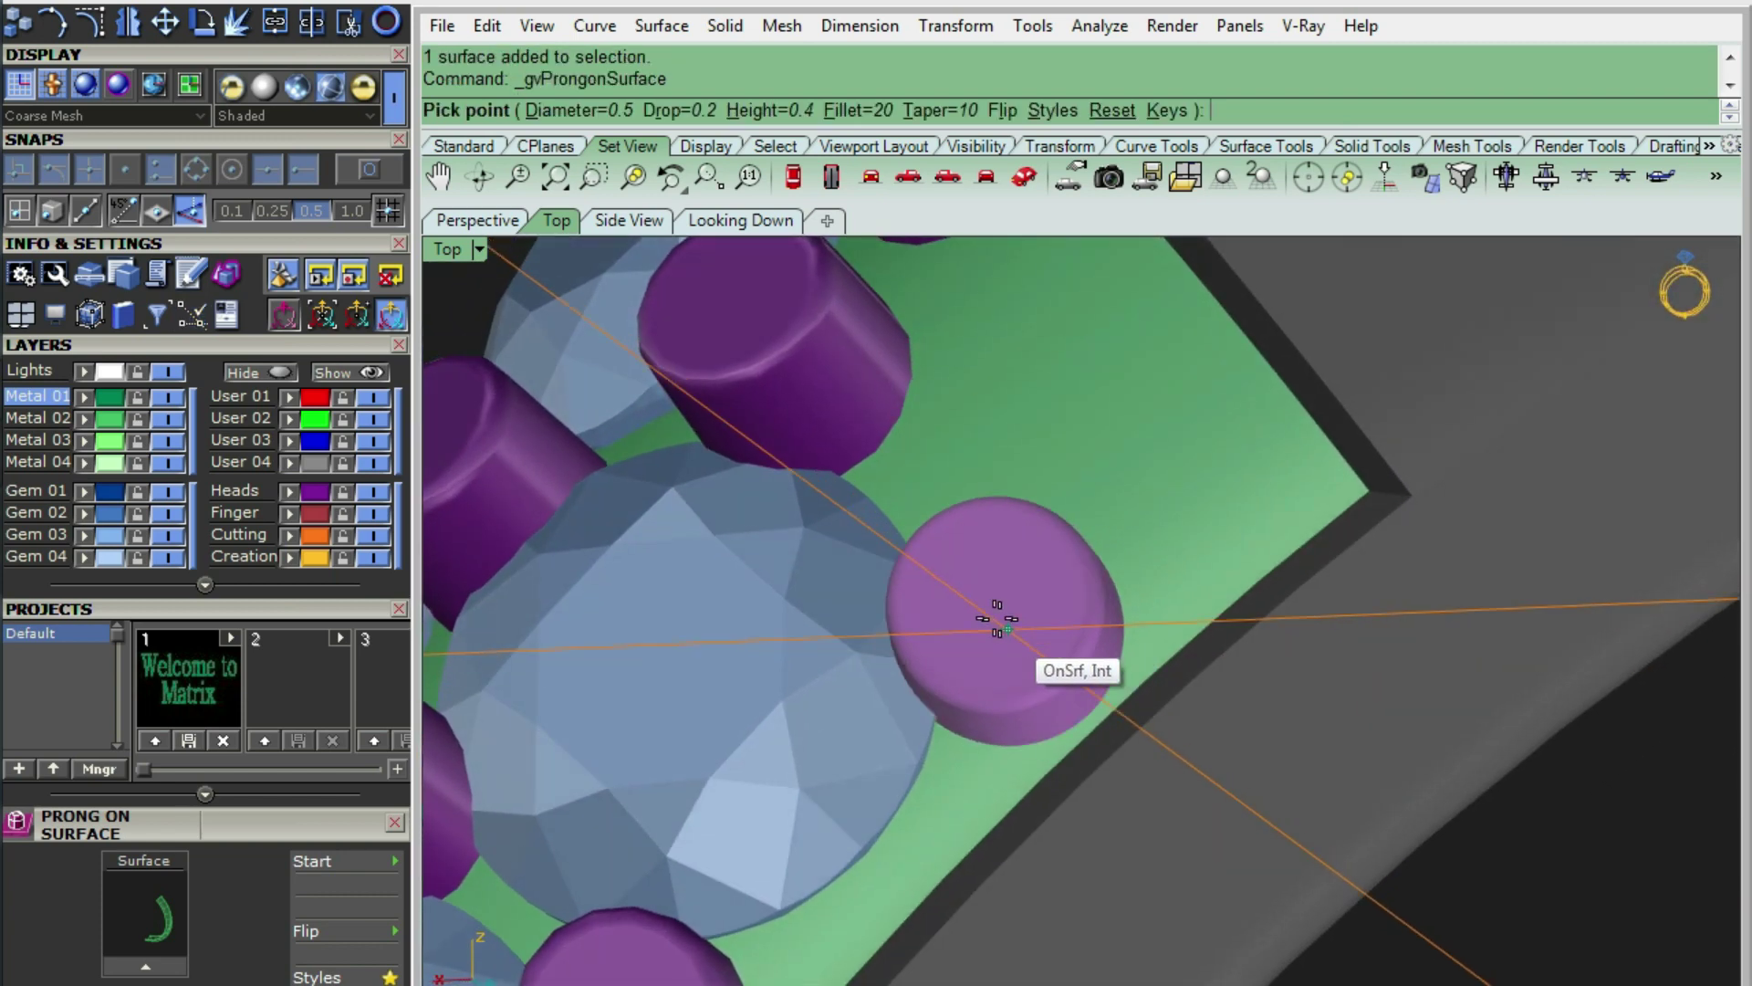
left_click(1003, 632)
scroll(1049, 470, "down", 2)
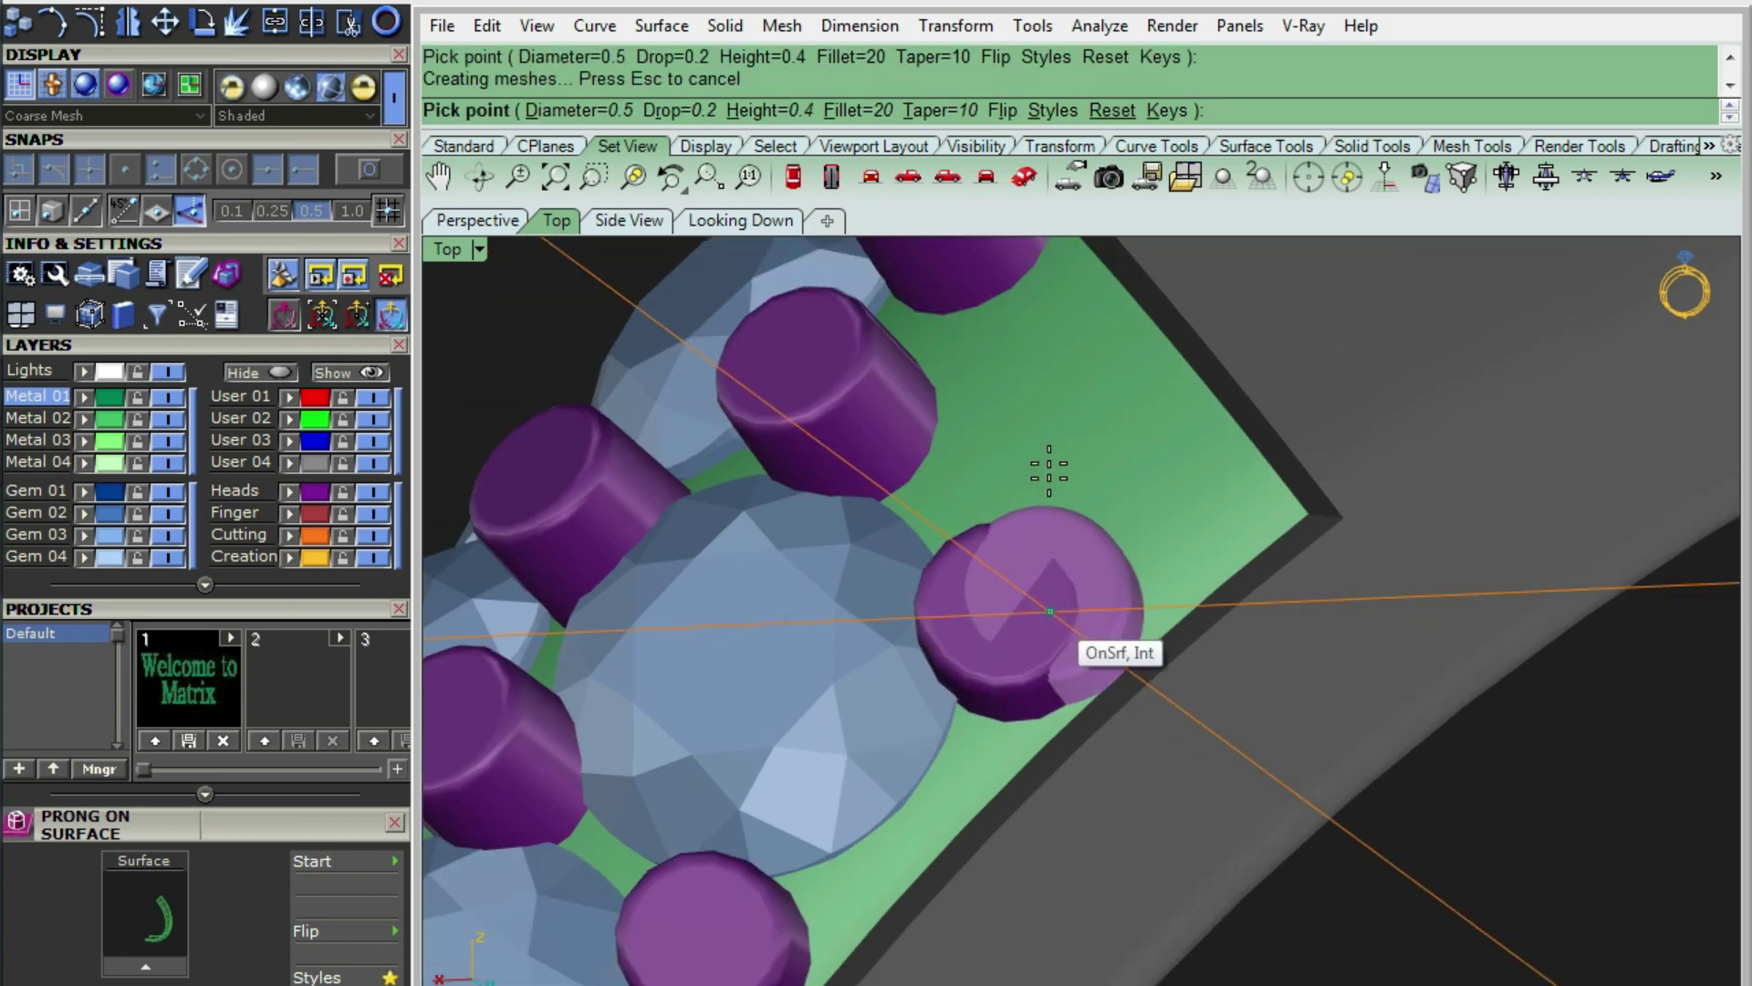
scroll(1067, 431, "up", 3)
mouse_move(1068, 431)
right_mouse_down()
mouse_move(1099, 466)
mouse_move(1050, 393)
mouse_move(1207, 569)
right_mouse_up()
type("q")
key("BackSpace")
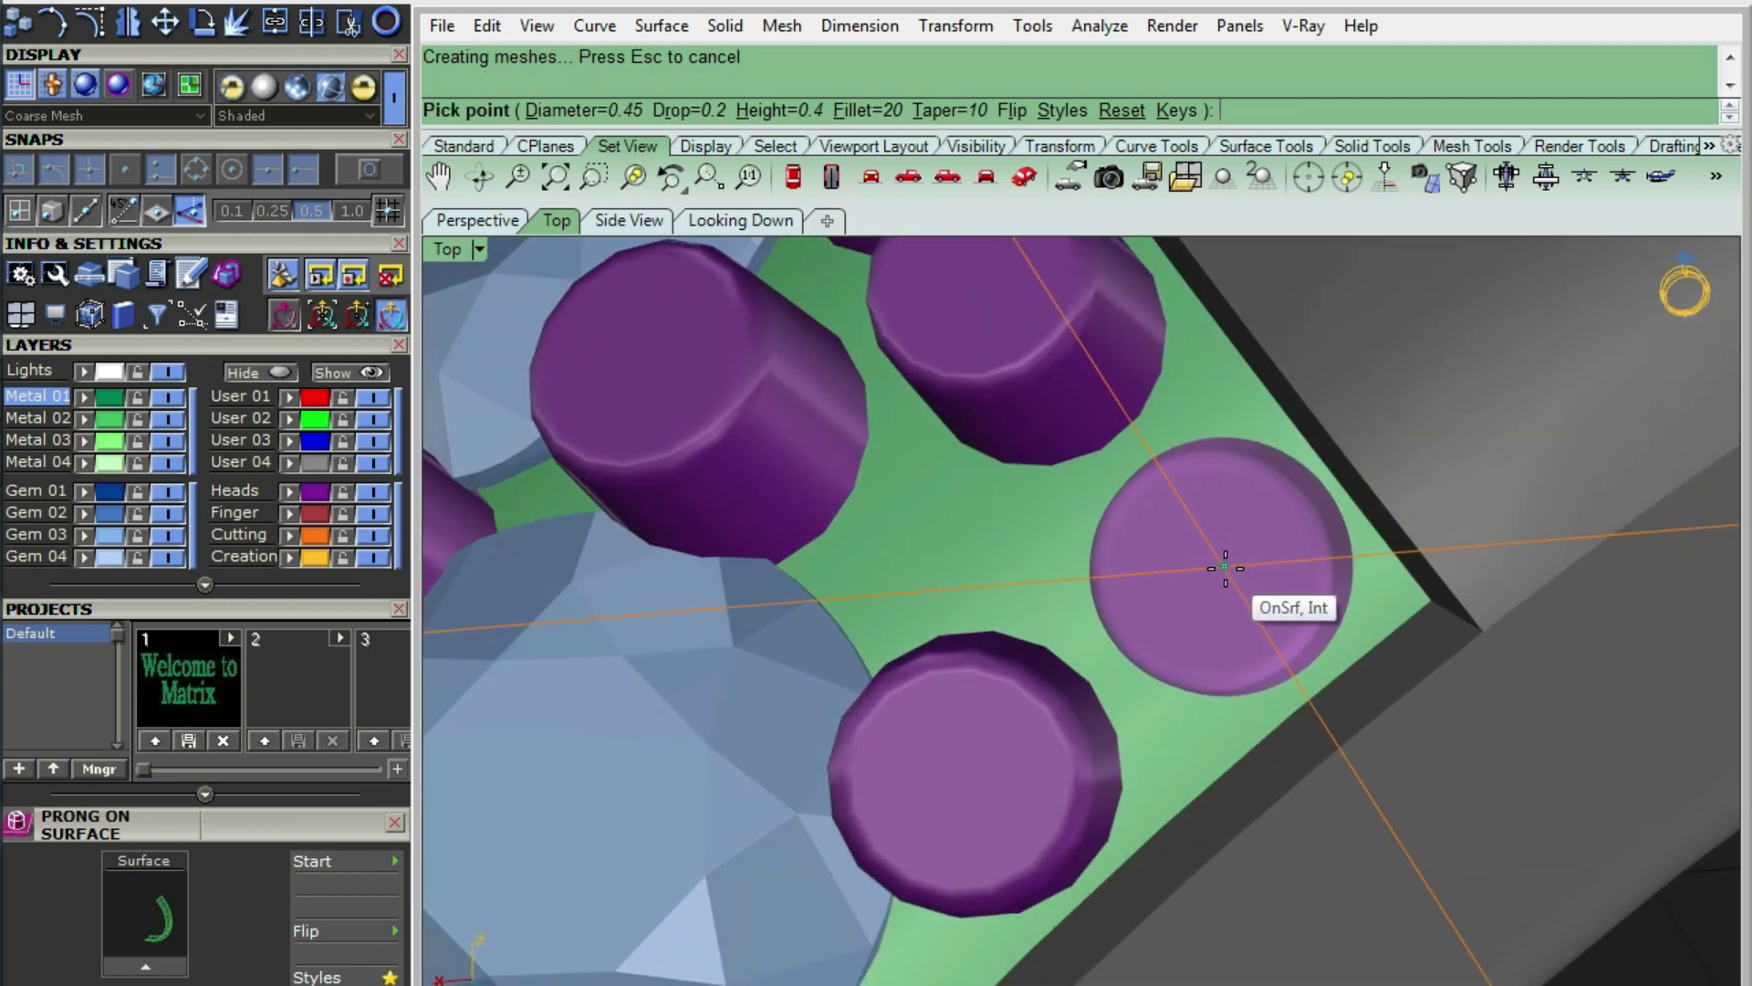
- Finish the edge prongs and inspect the ring in wireframe and shaded perspective
key("Return")
scroll(1114, 505, "down", 5)
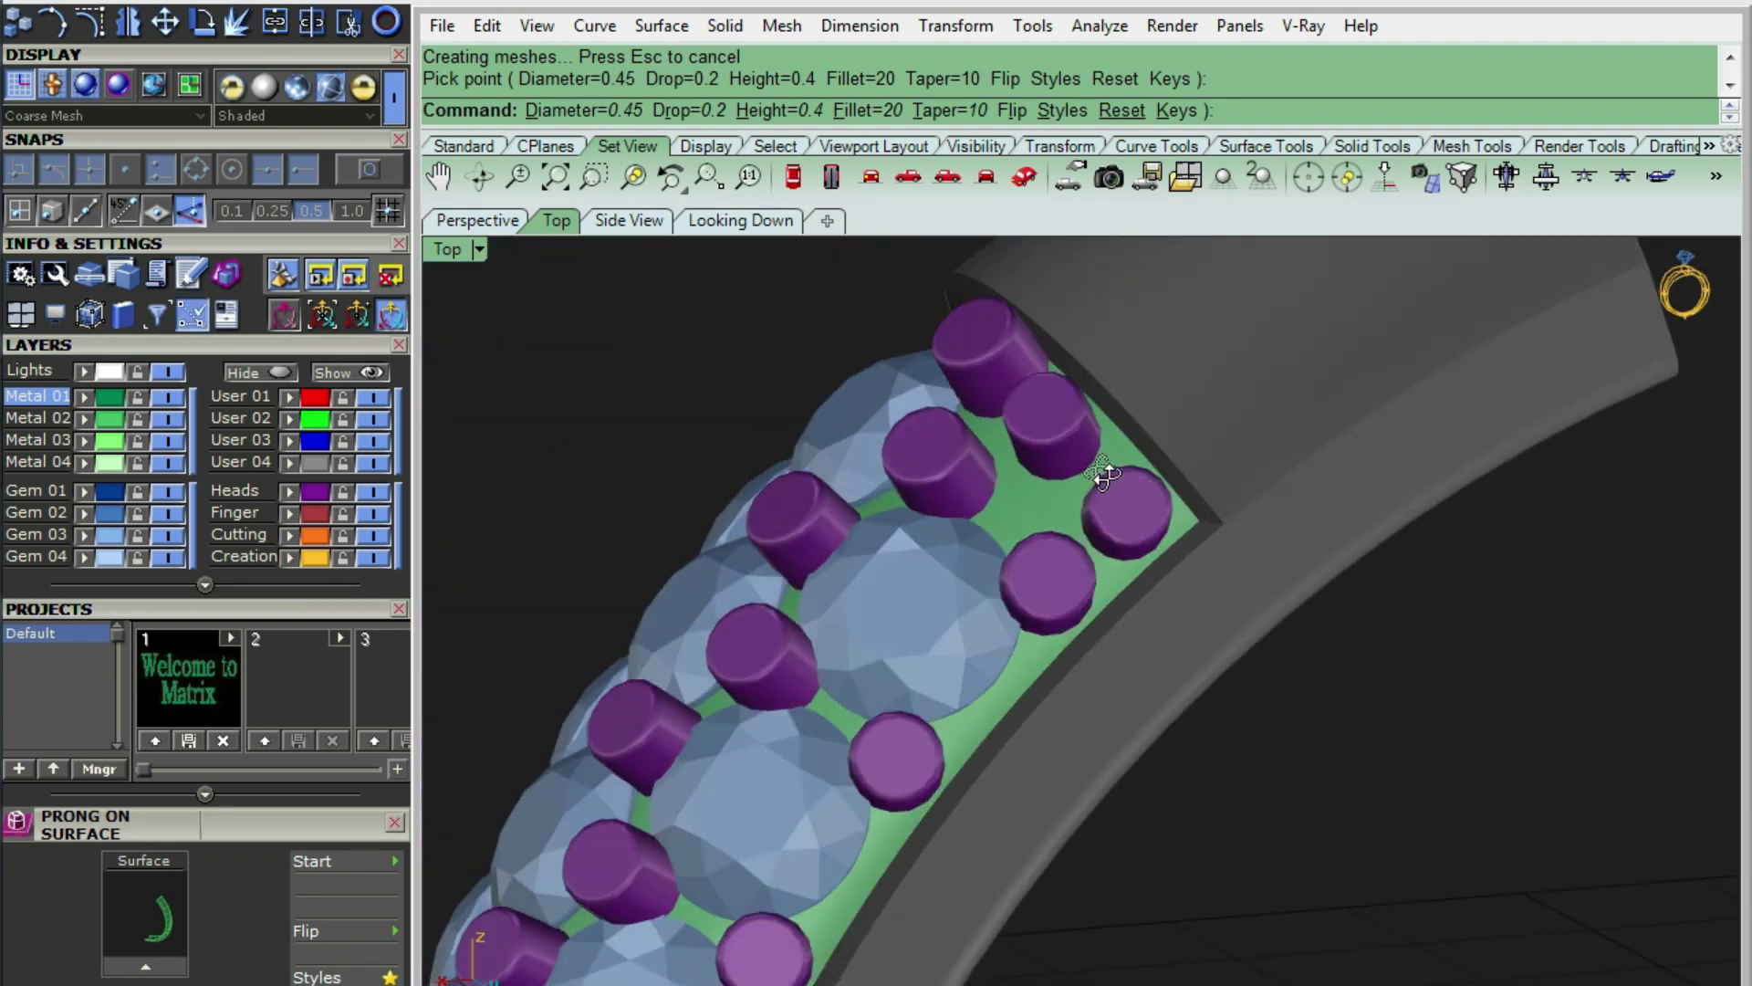
key("ctrl+alt+w")
scroll(1214, 566, "up", 2)
scroll(1129, 577, "up", 2)
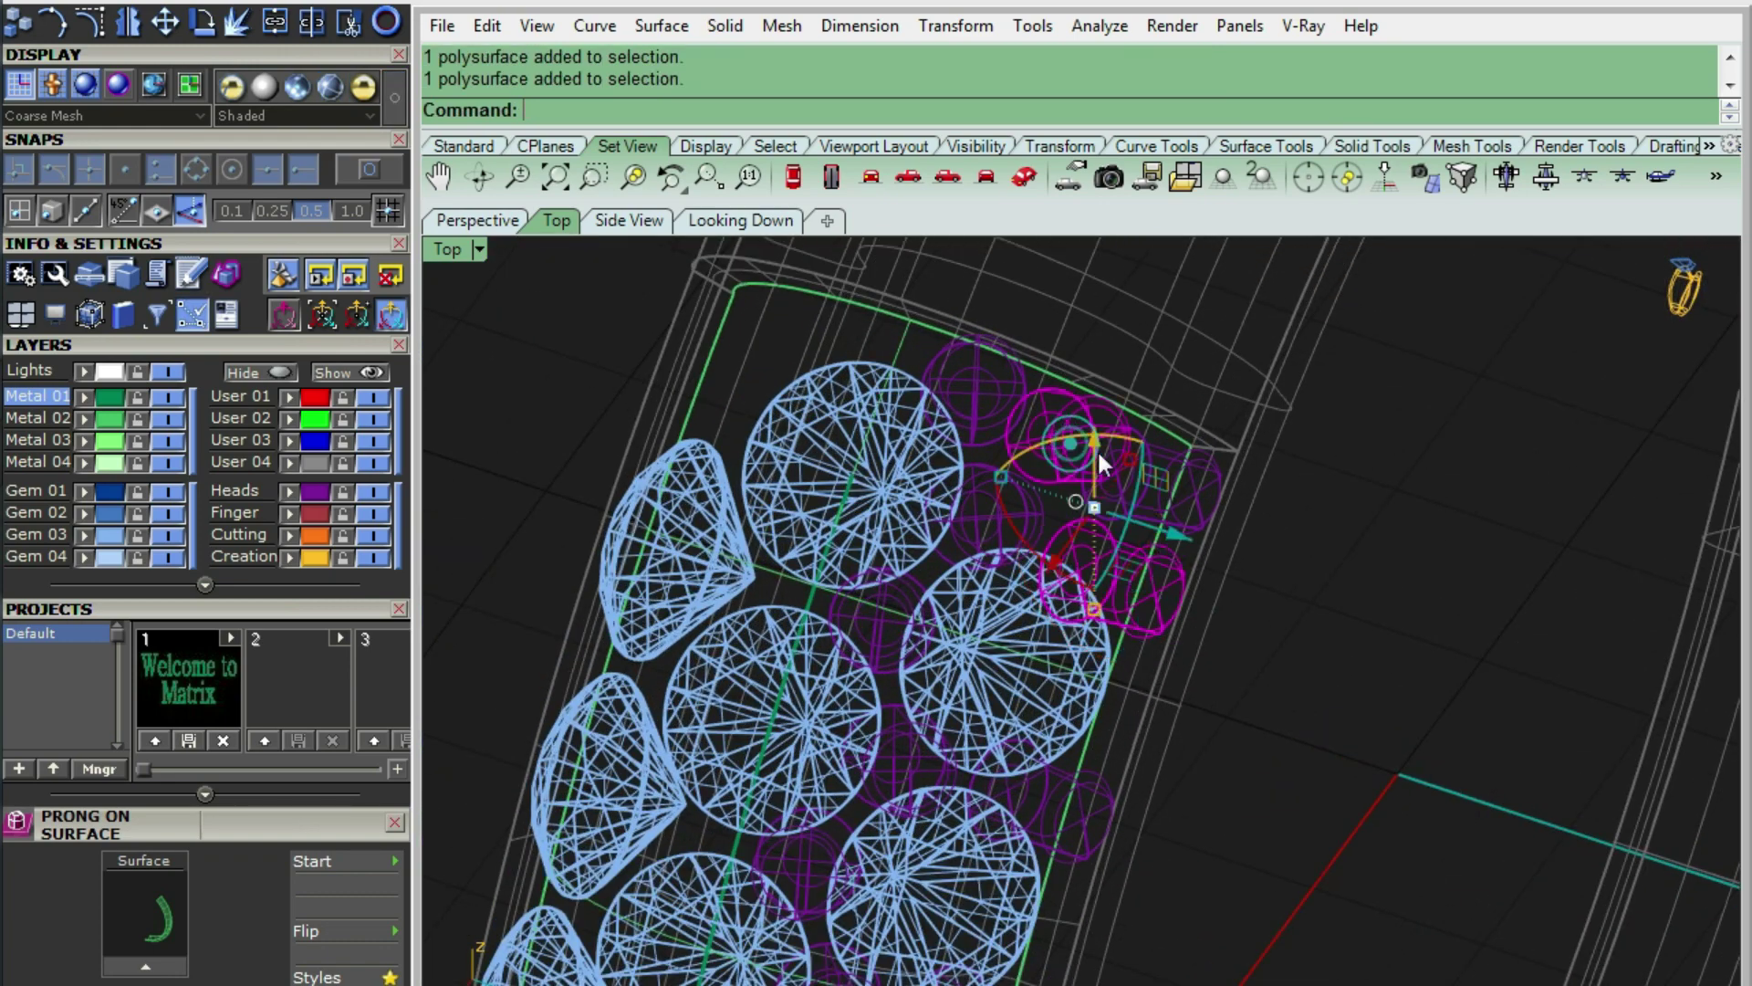
key("ctrl+alt+s")
right_click_drag(1126, 489, 1107, 462)
scroll(1037, 450, "down", 4)
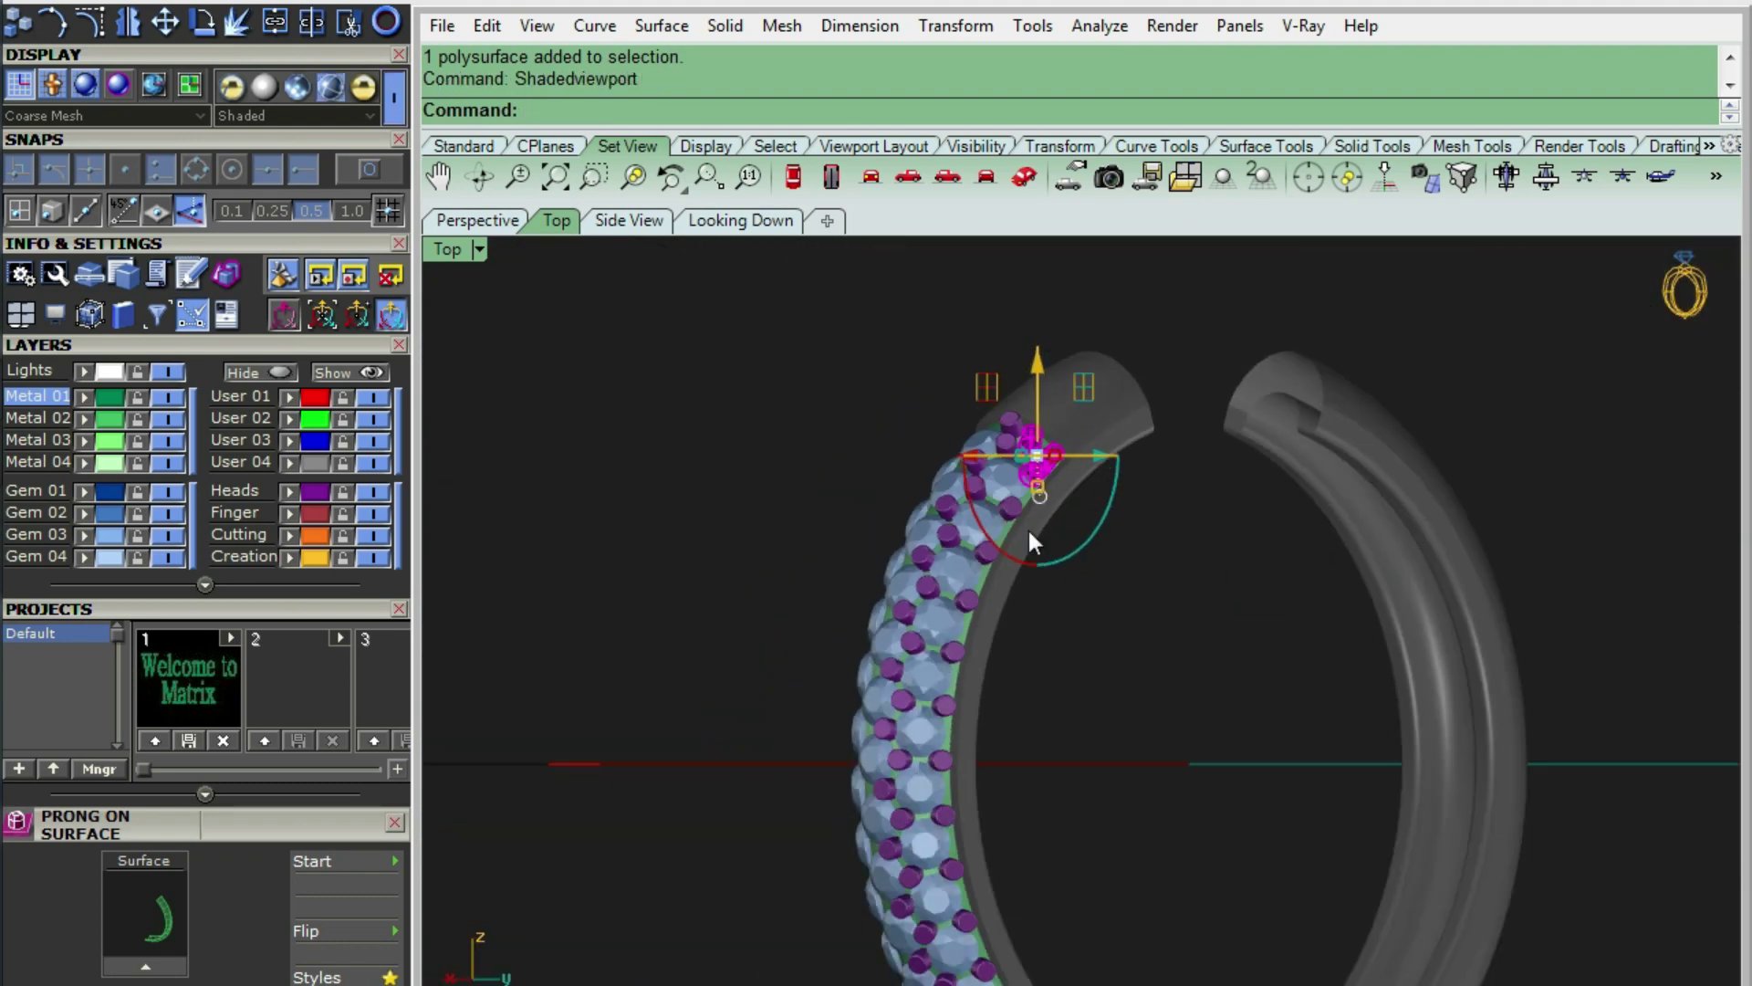
scroll(911, 602, "up", 4)
scroll(993, 921, "down", 4)
mouse_move(993, 921)
right_mouse_down()
mouse_move(892, 715)
mouse_move(798, 688)
right_mouse_up()
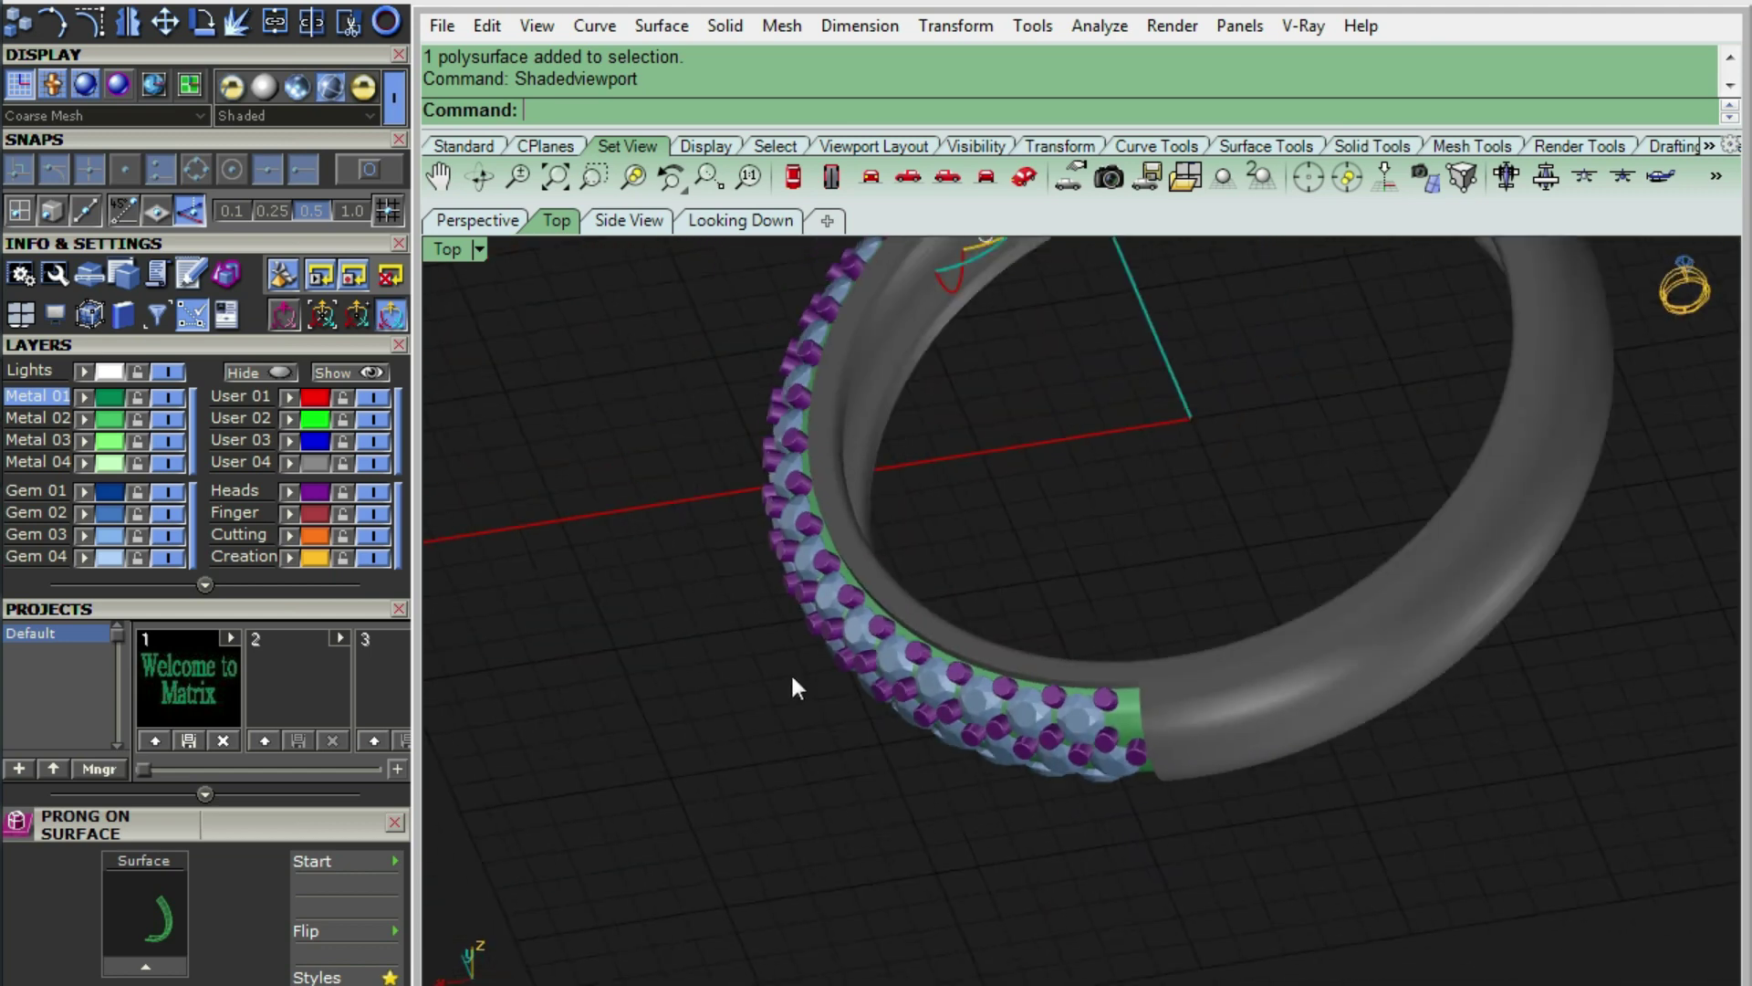
scroll(865, 741, "up", 4)
scroll(1028, 626, "up", 3)
scroll(931, 673, "up", 2)
- Place two prongs between the pavé gems on the green band surface
left_click(1005, 724)
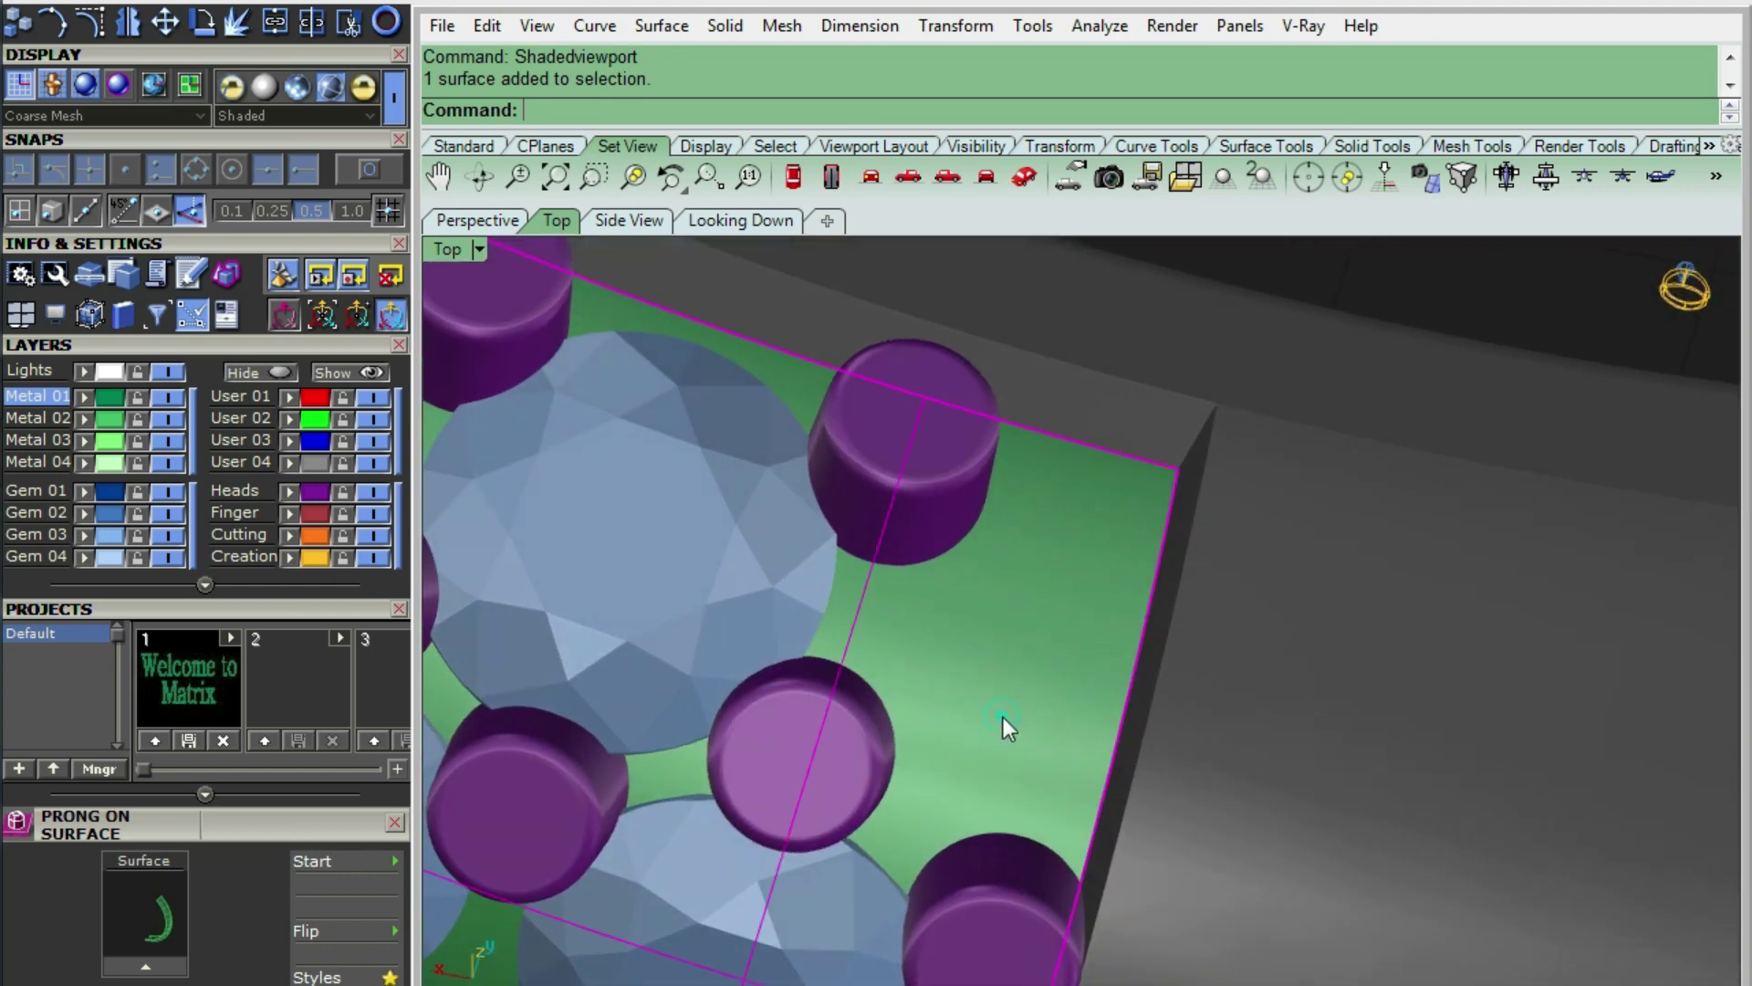
scroll(983, 714, "up", 2)
key("F6")
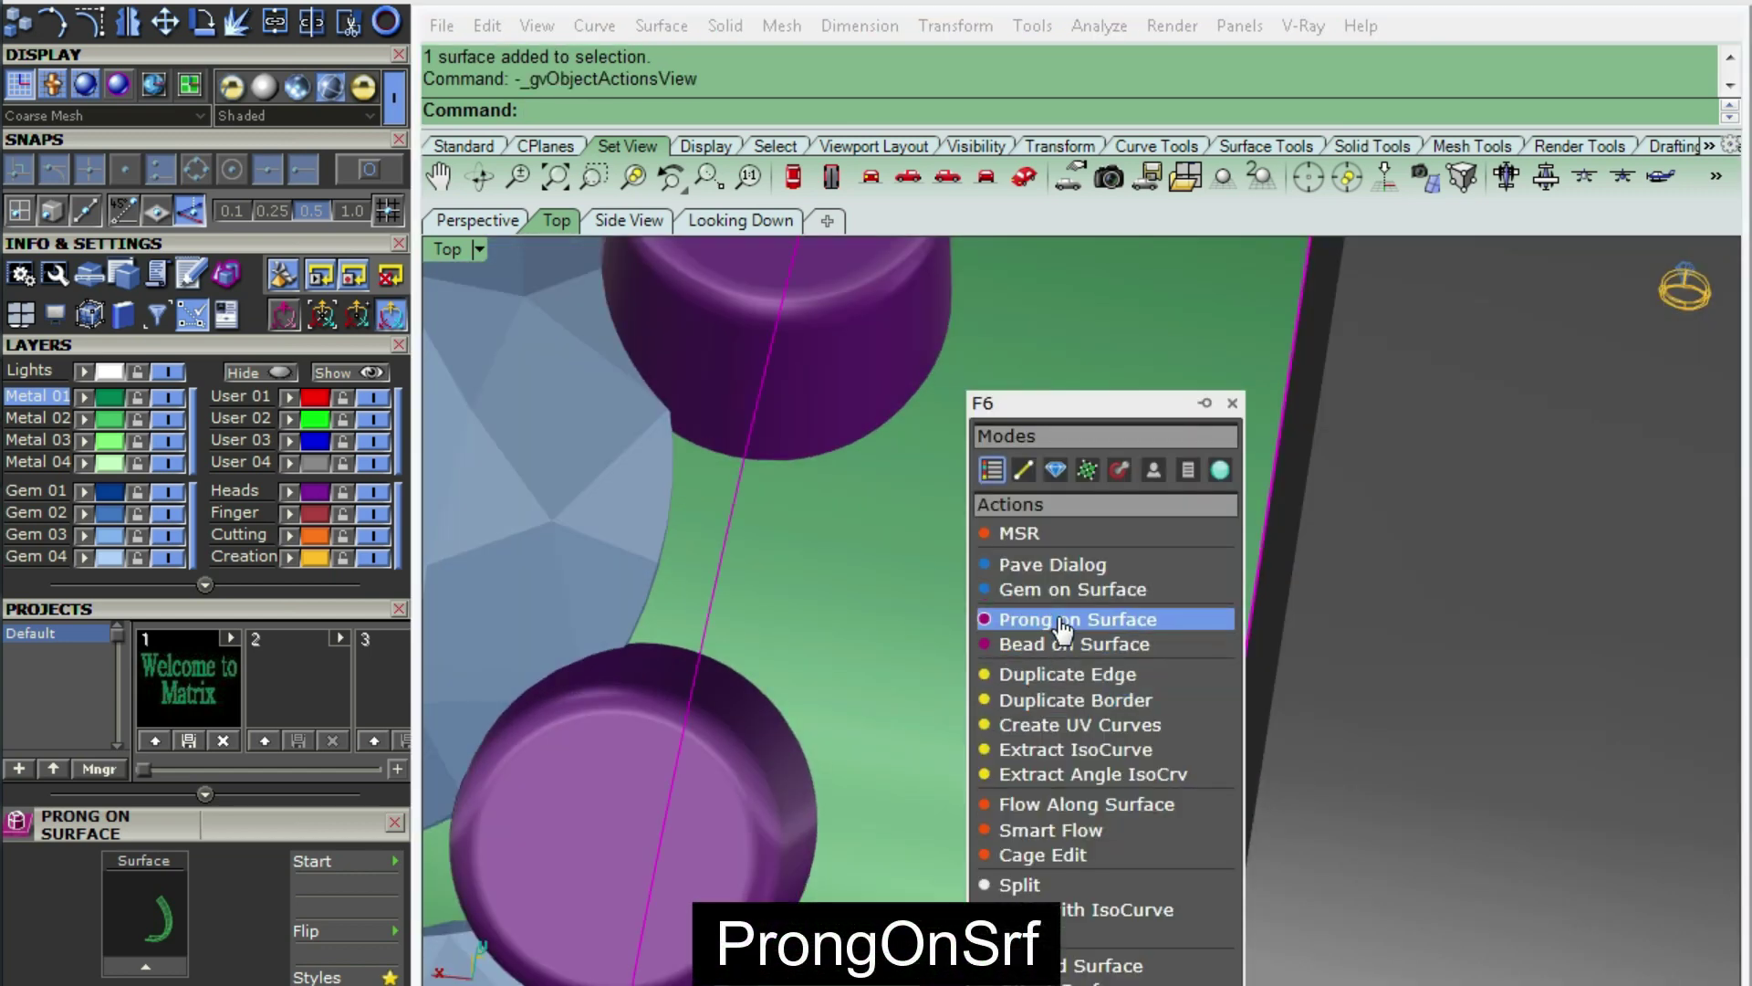
left_click(1063, 621)
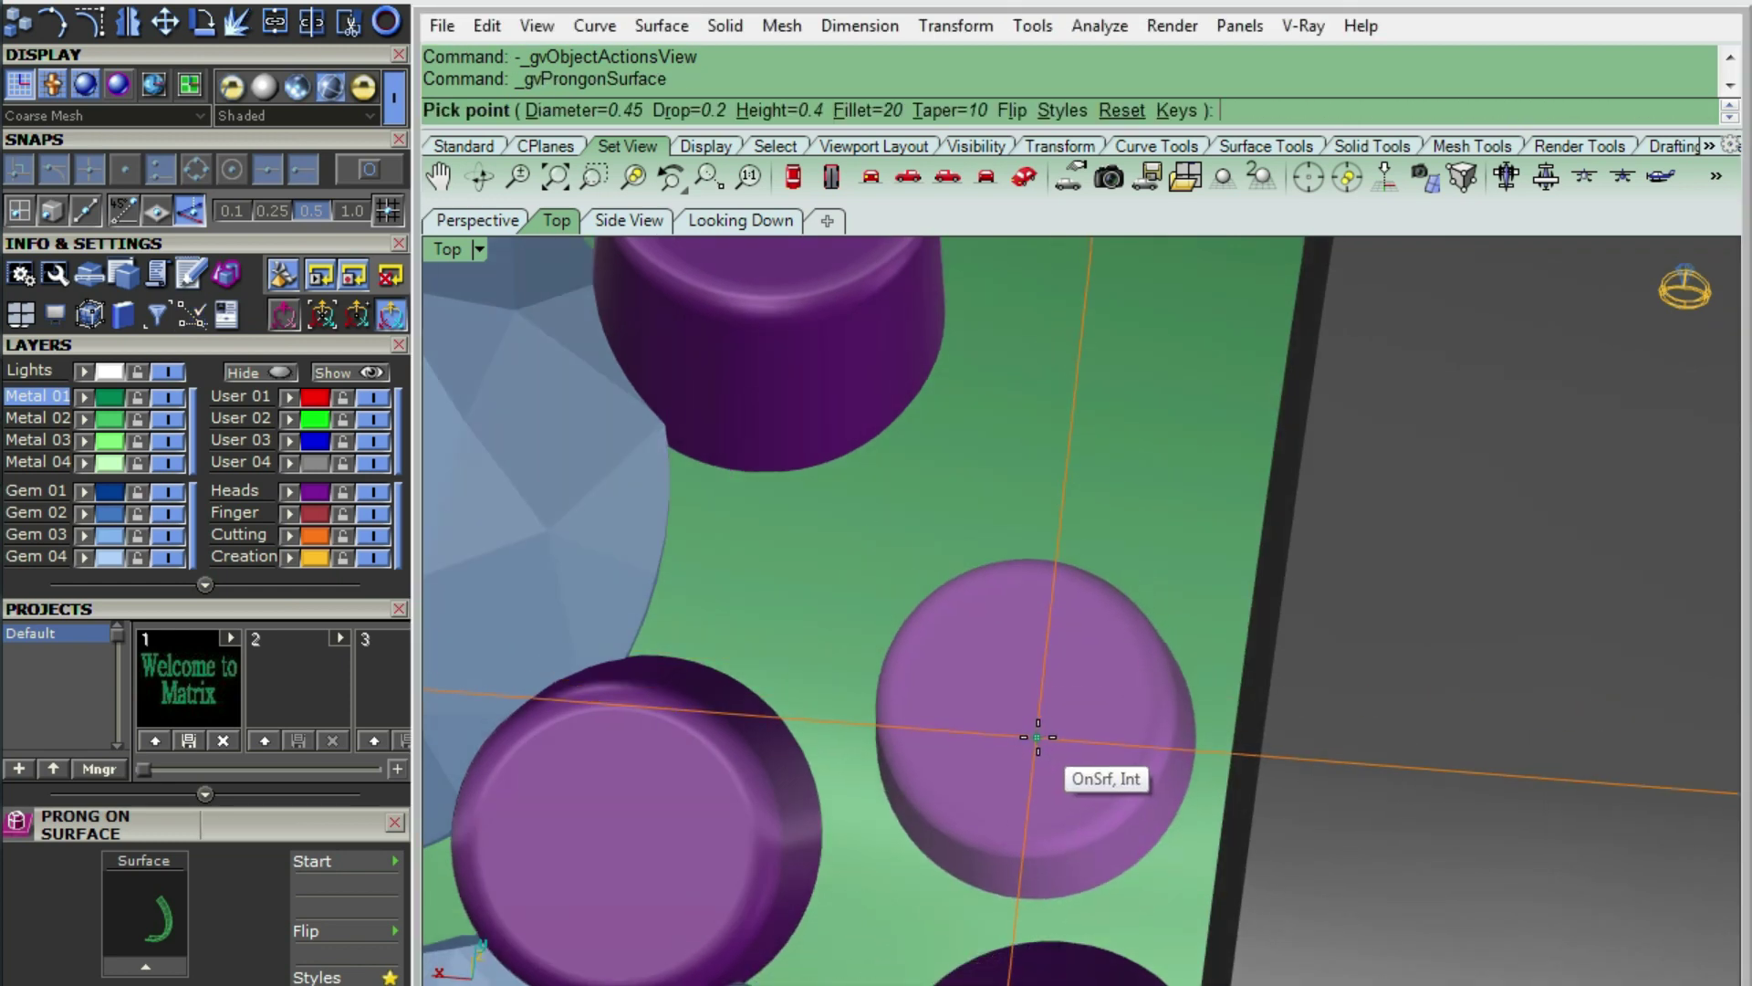
left_click(1040, 737)
scroll(1004, 712, "down", 3)
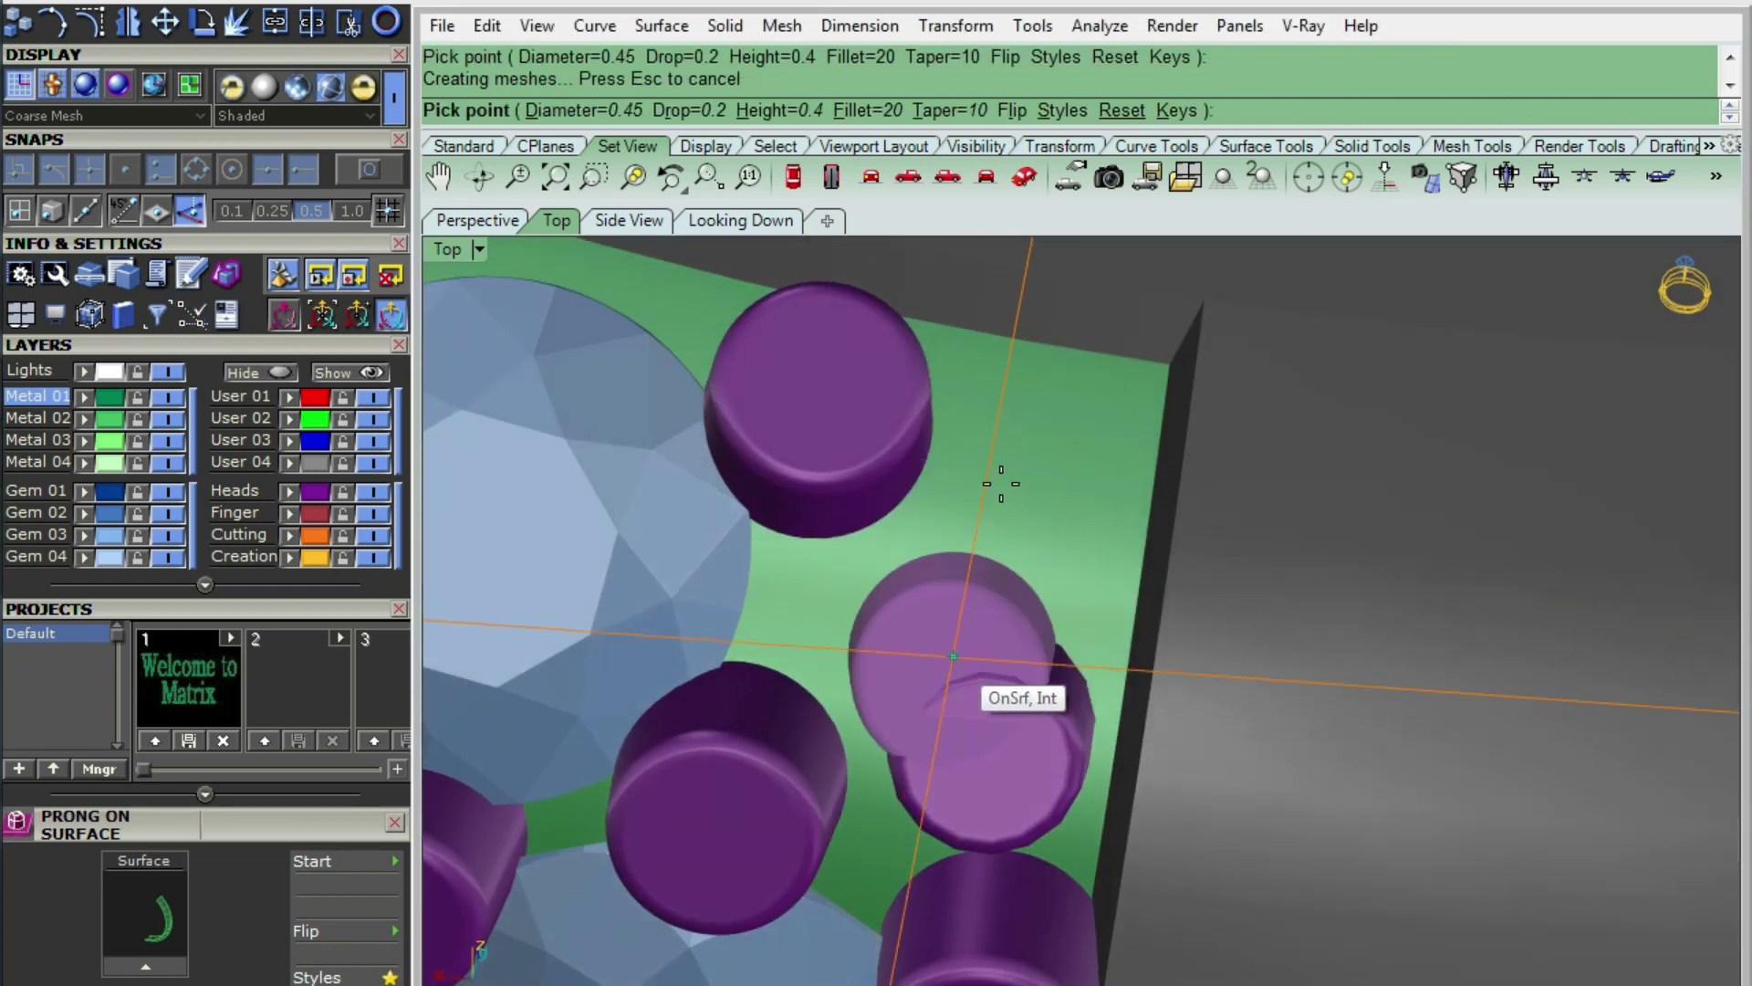
scroll(1042, 452, "up", 3)
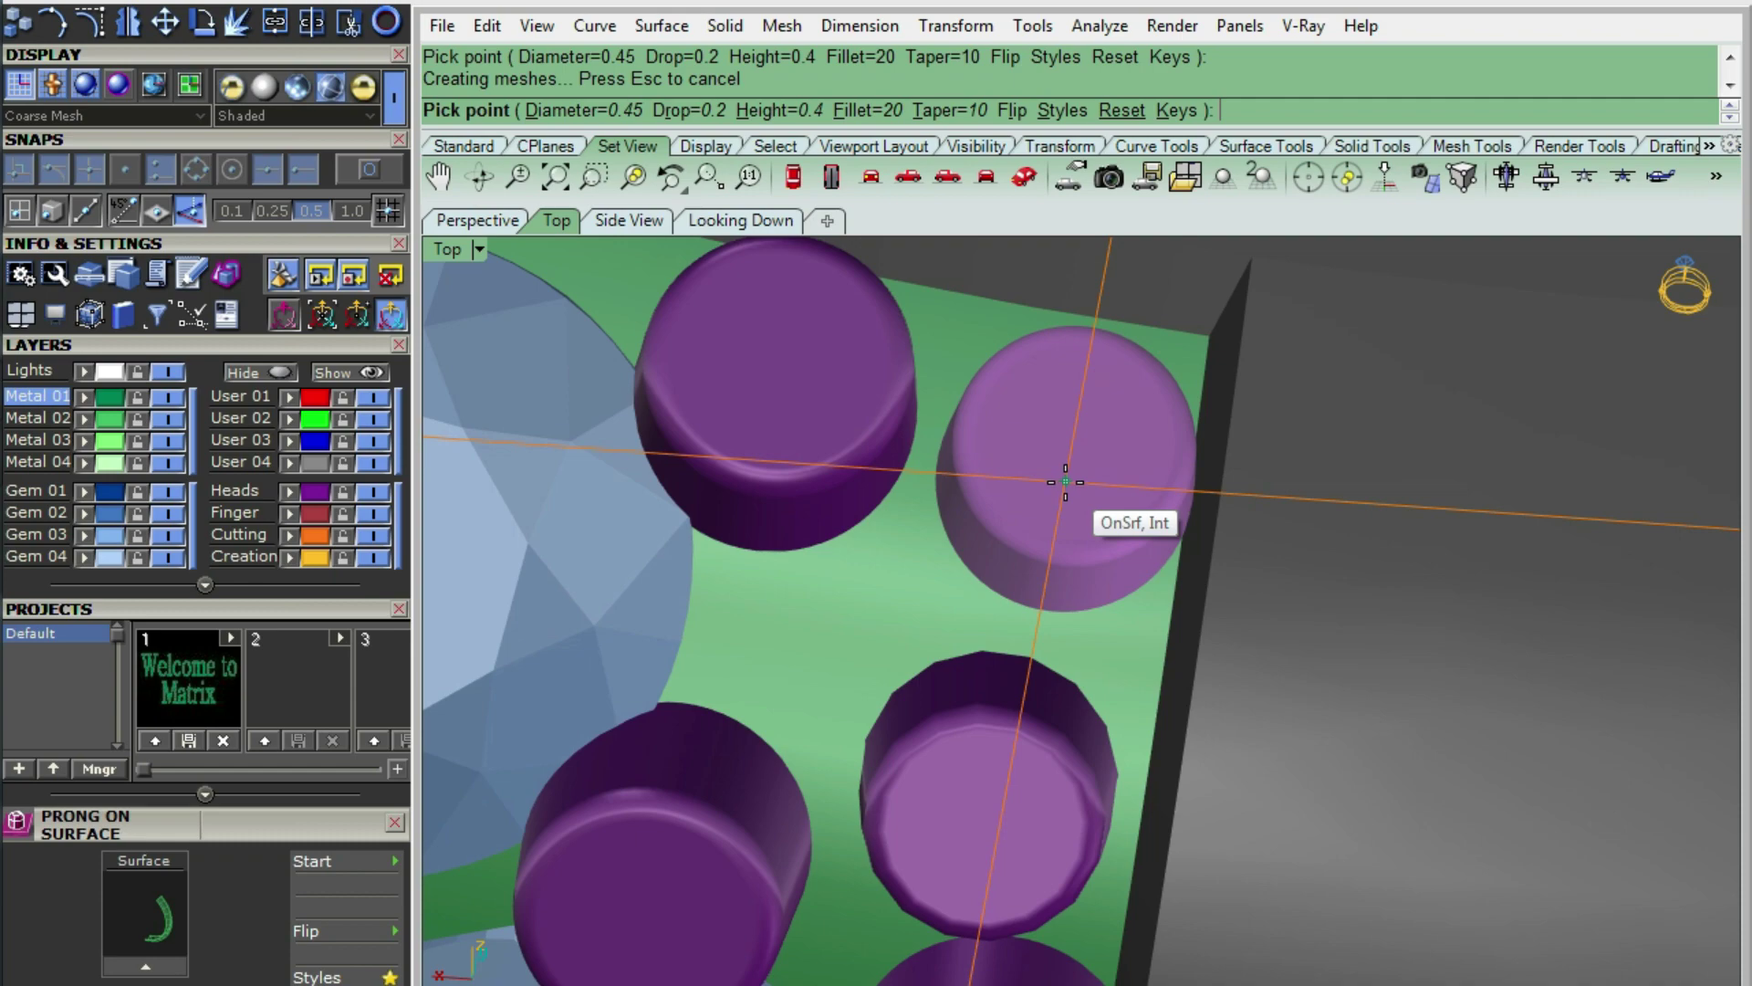
left_click(1065, 482)
key("Return")
- Select all 55 prongs by colour using SelColor on one prong
scroll(1004, 594, "down", 2)
scroll(1032, 547, "down", 3)
scroll(1092, 550, "down", 2)
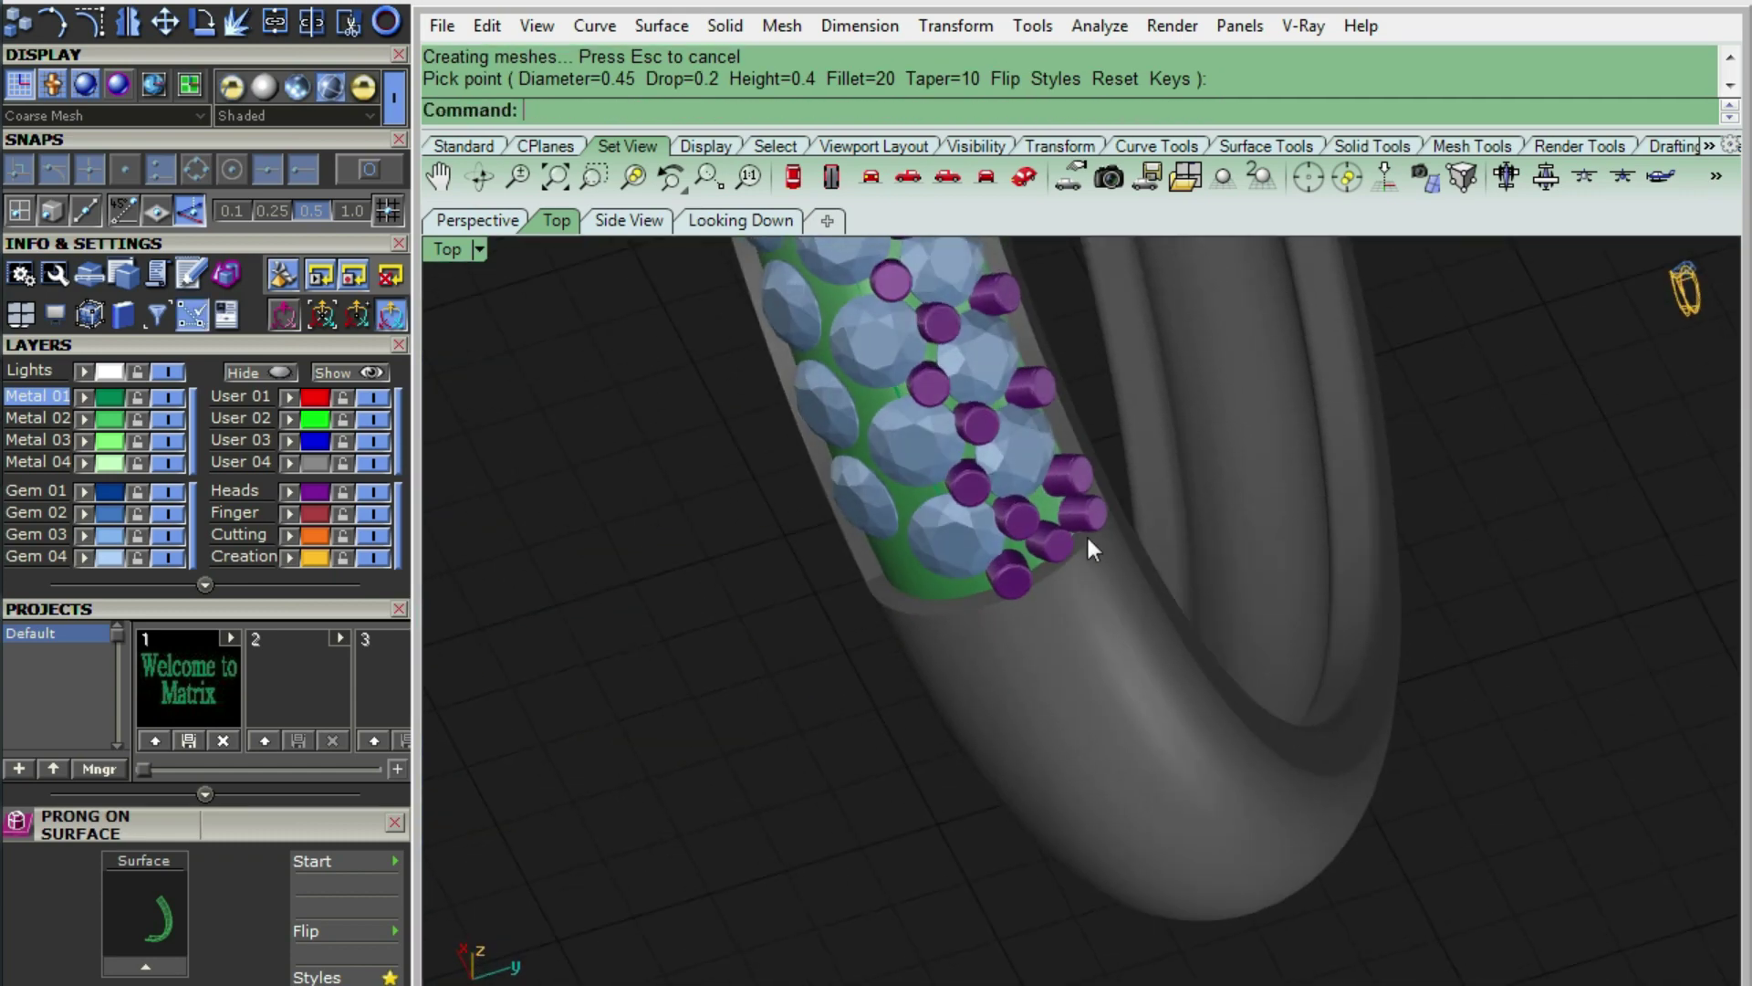
left_click(1079, 517)
type("sc")
key("Return")
scroll(958, 825, "down", 3)
right_click_drag(958, 825, 858, 441)
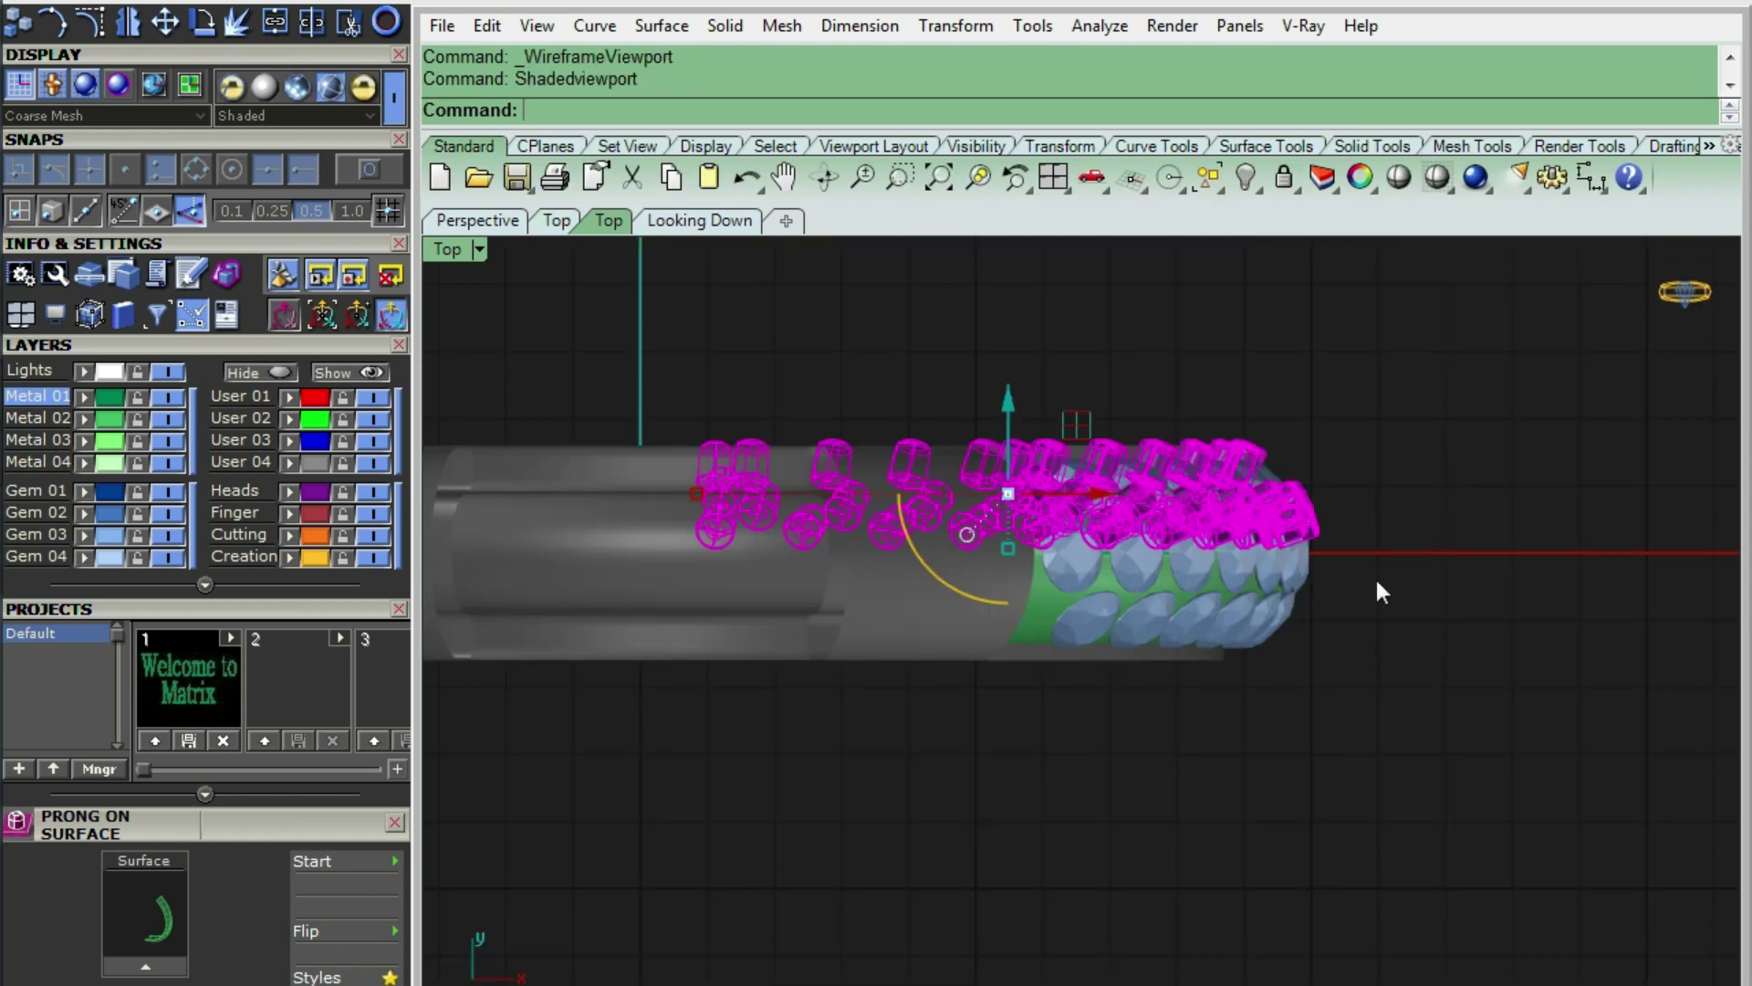
- Mirror the selected prongs across the origin to the other side of the gem row
type("irror")
key("Return")
type("0")
key("Return")
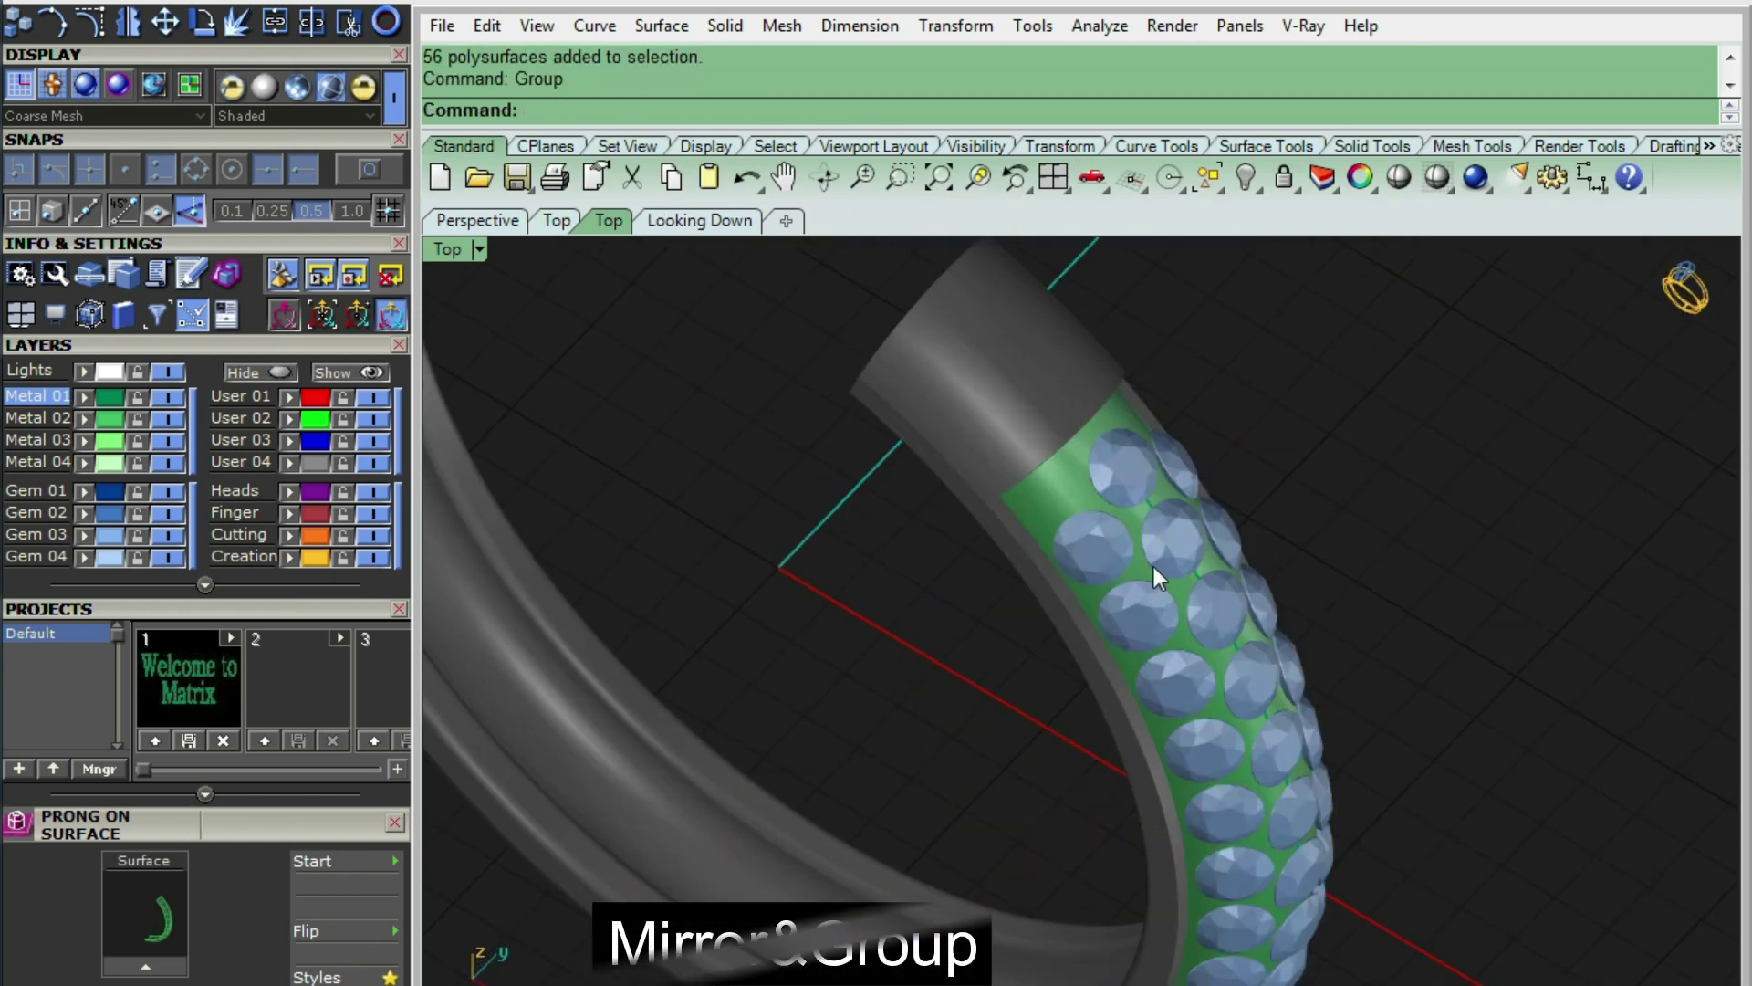
- Delete the green guide surface
left_click(1098, 393)
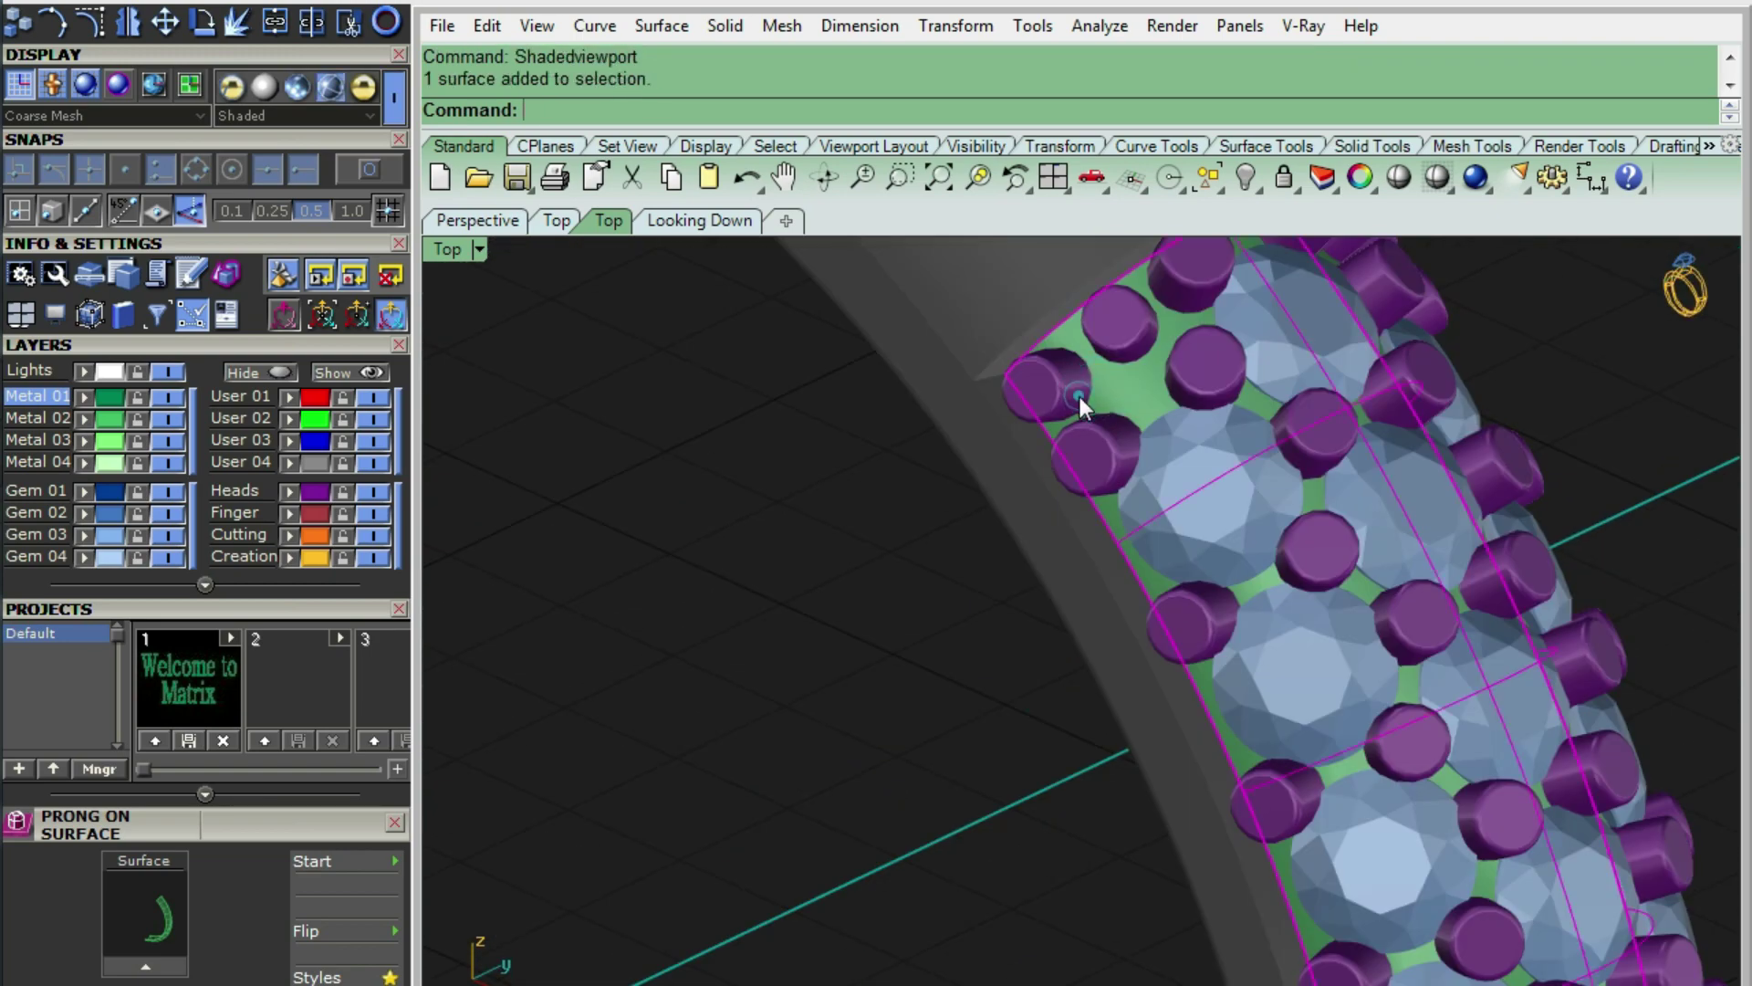
left_click(1112, 392)
key("Delete")
- Group all prongs with the gems and switch to the Front view
left_click(1059, 406)
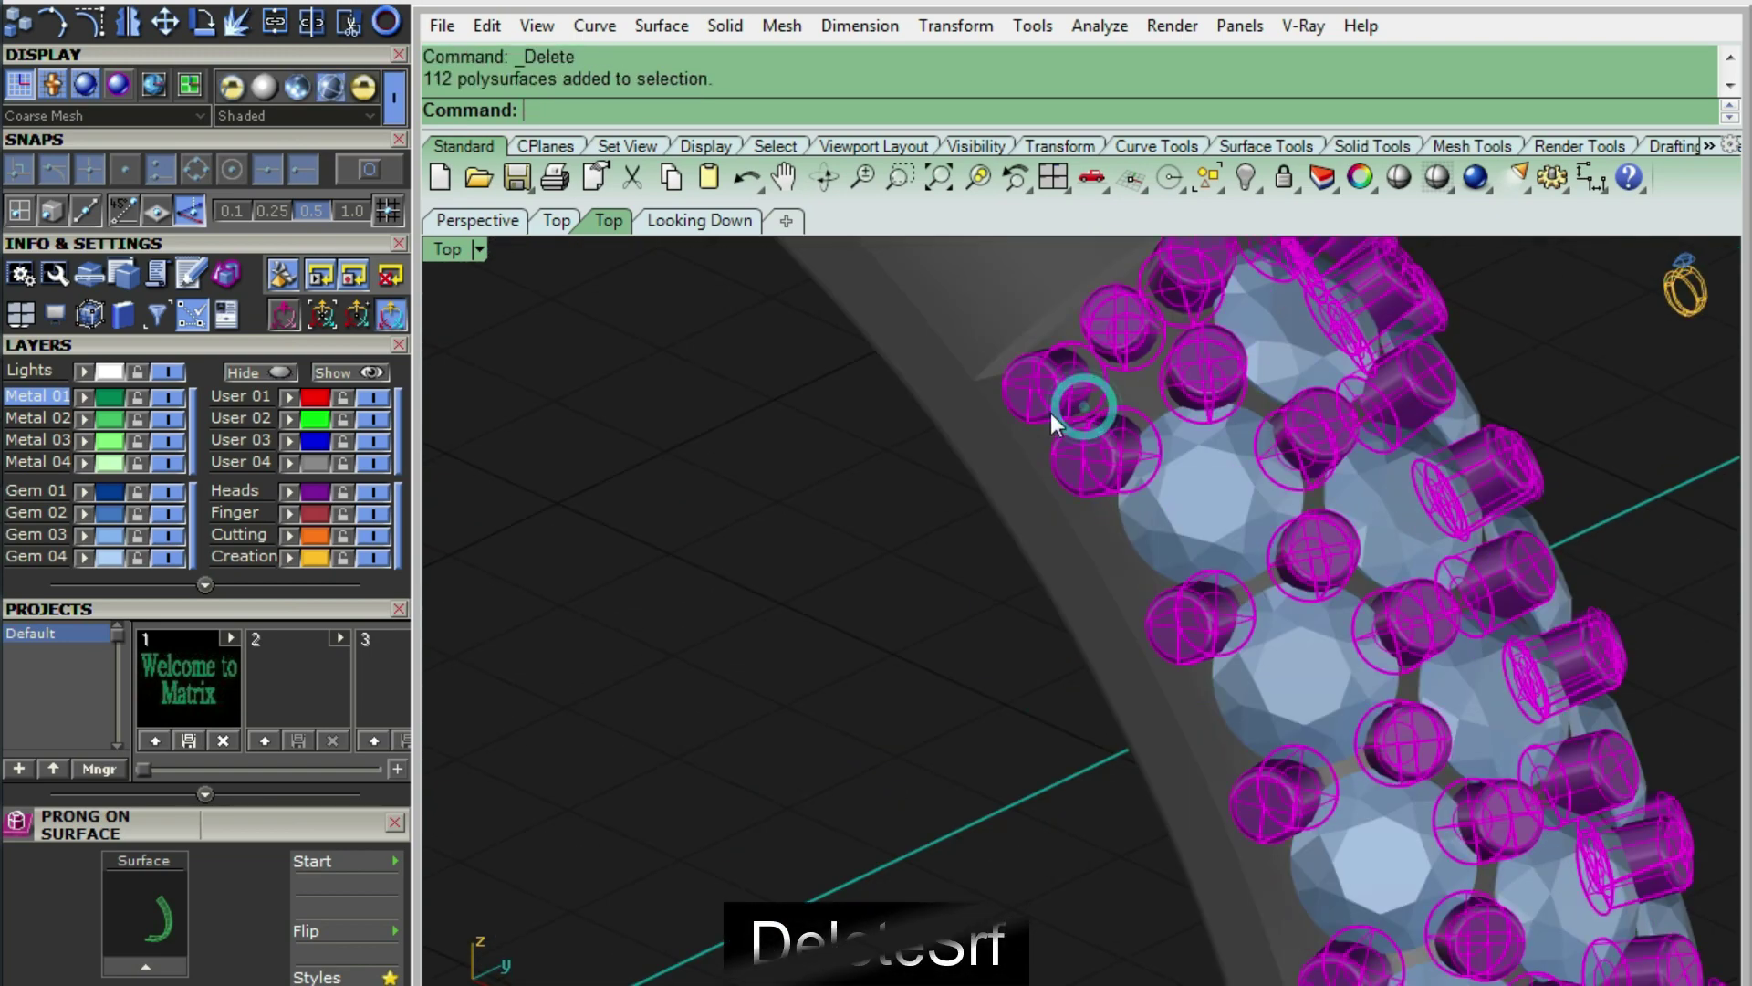
left_click(1147, 471, "shift")
key("ctrl+g")
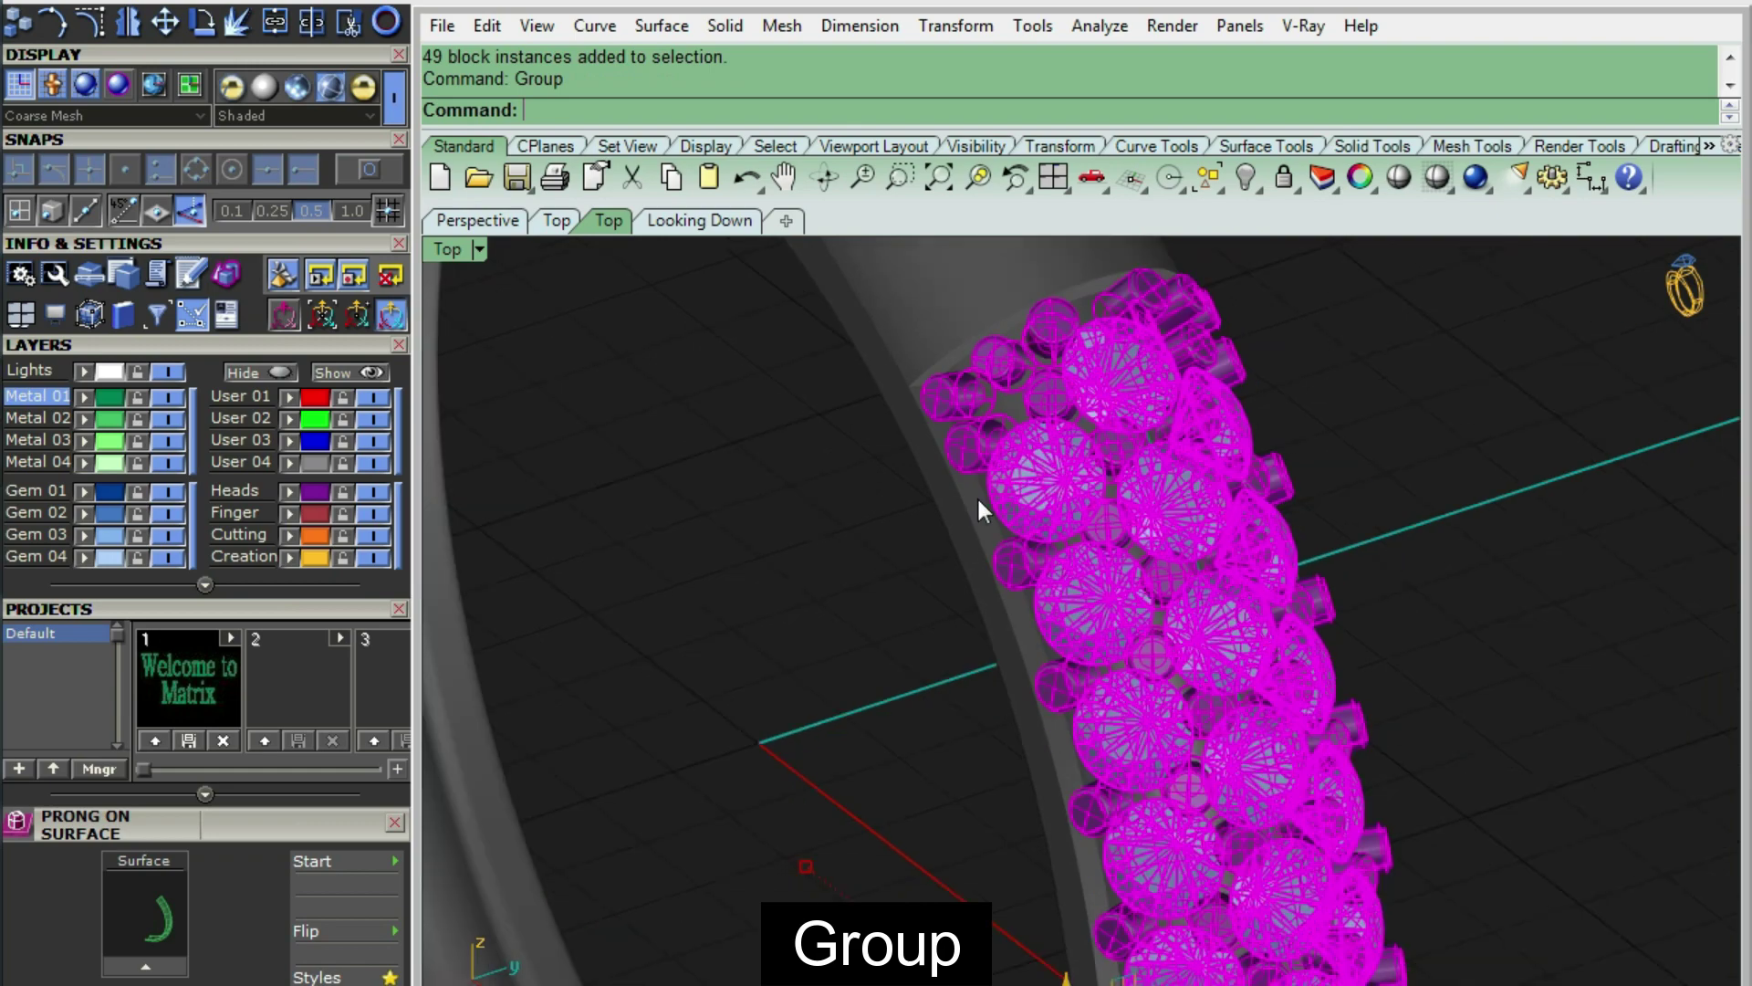
type("F")
key("Return")
left_click(1257, 461)
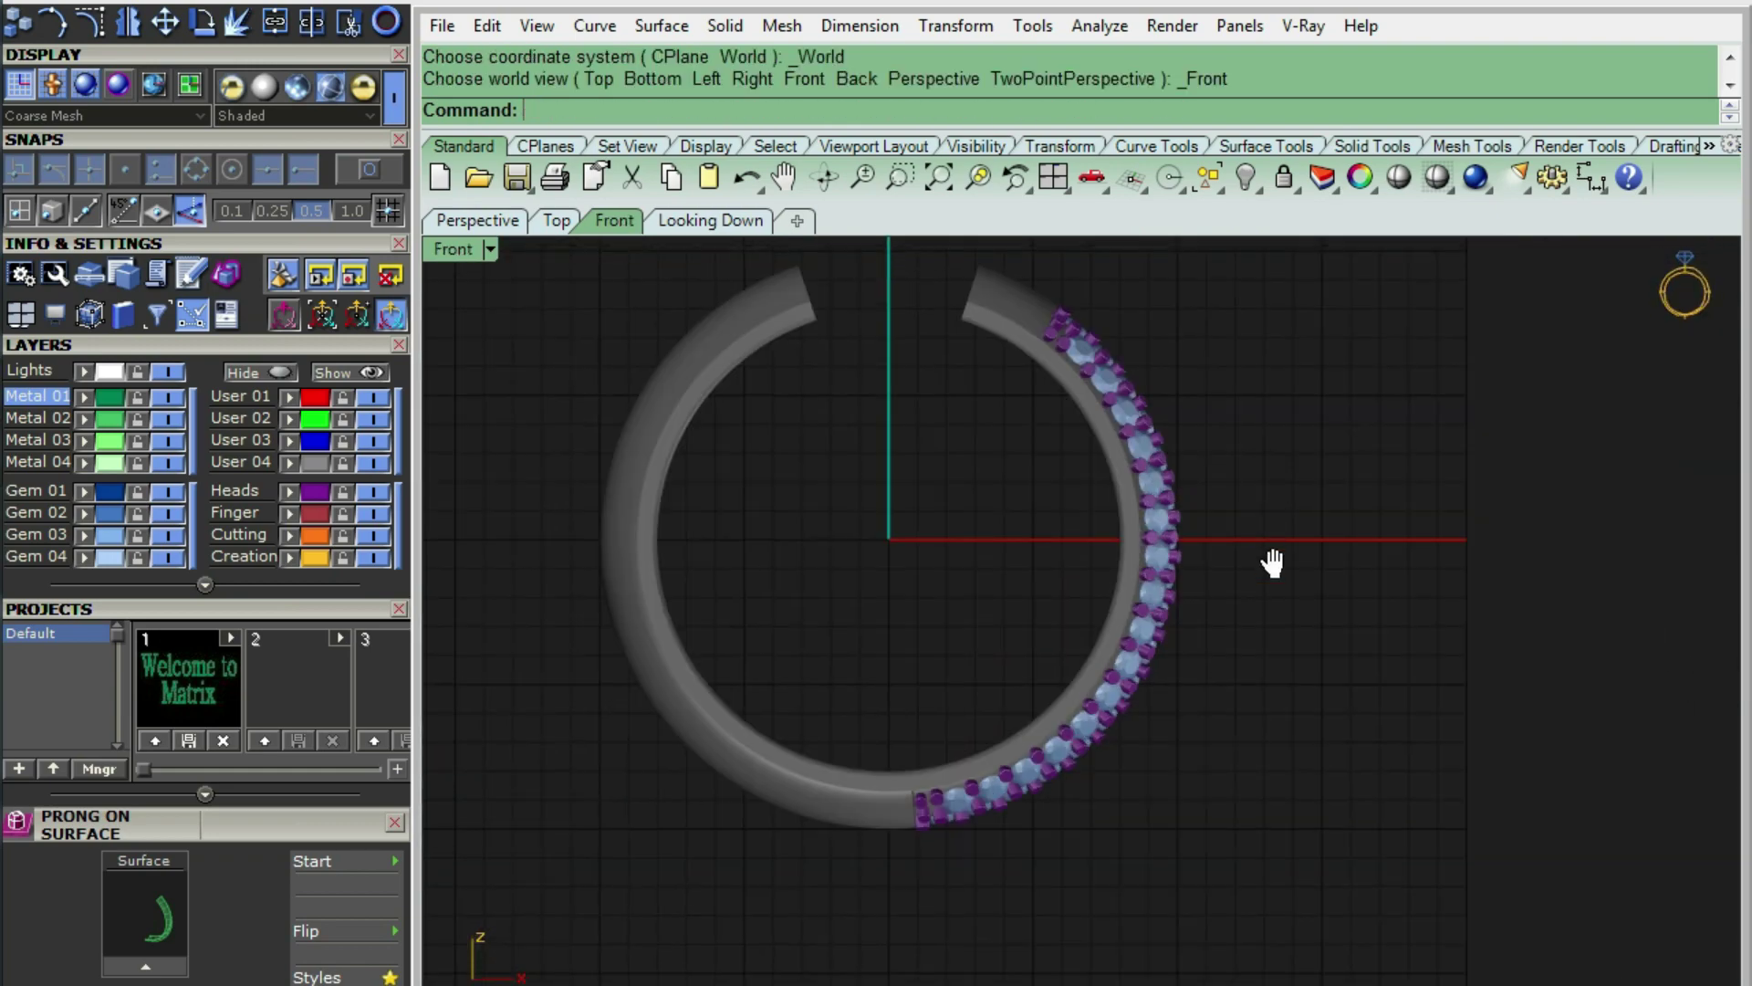
- Reveal the hidden end piece and its profile curves in wireframe
scroll(956, 469, "up", 5)
key("ctrl+shift+h")
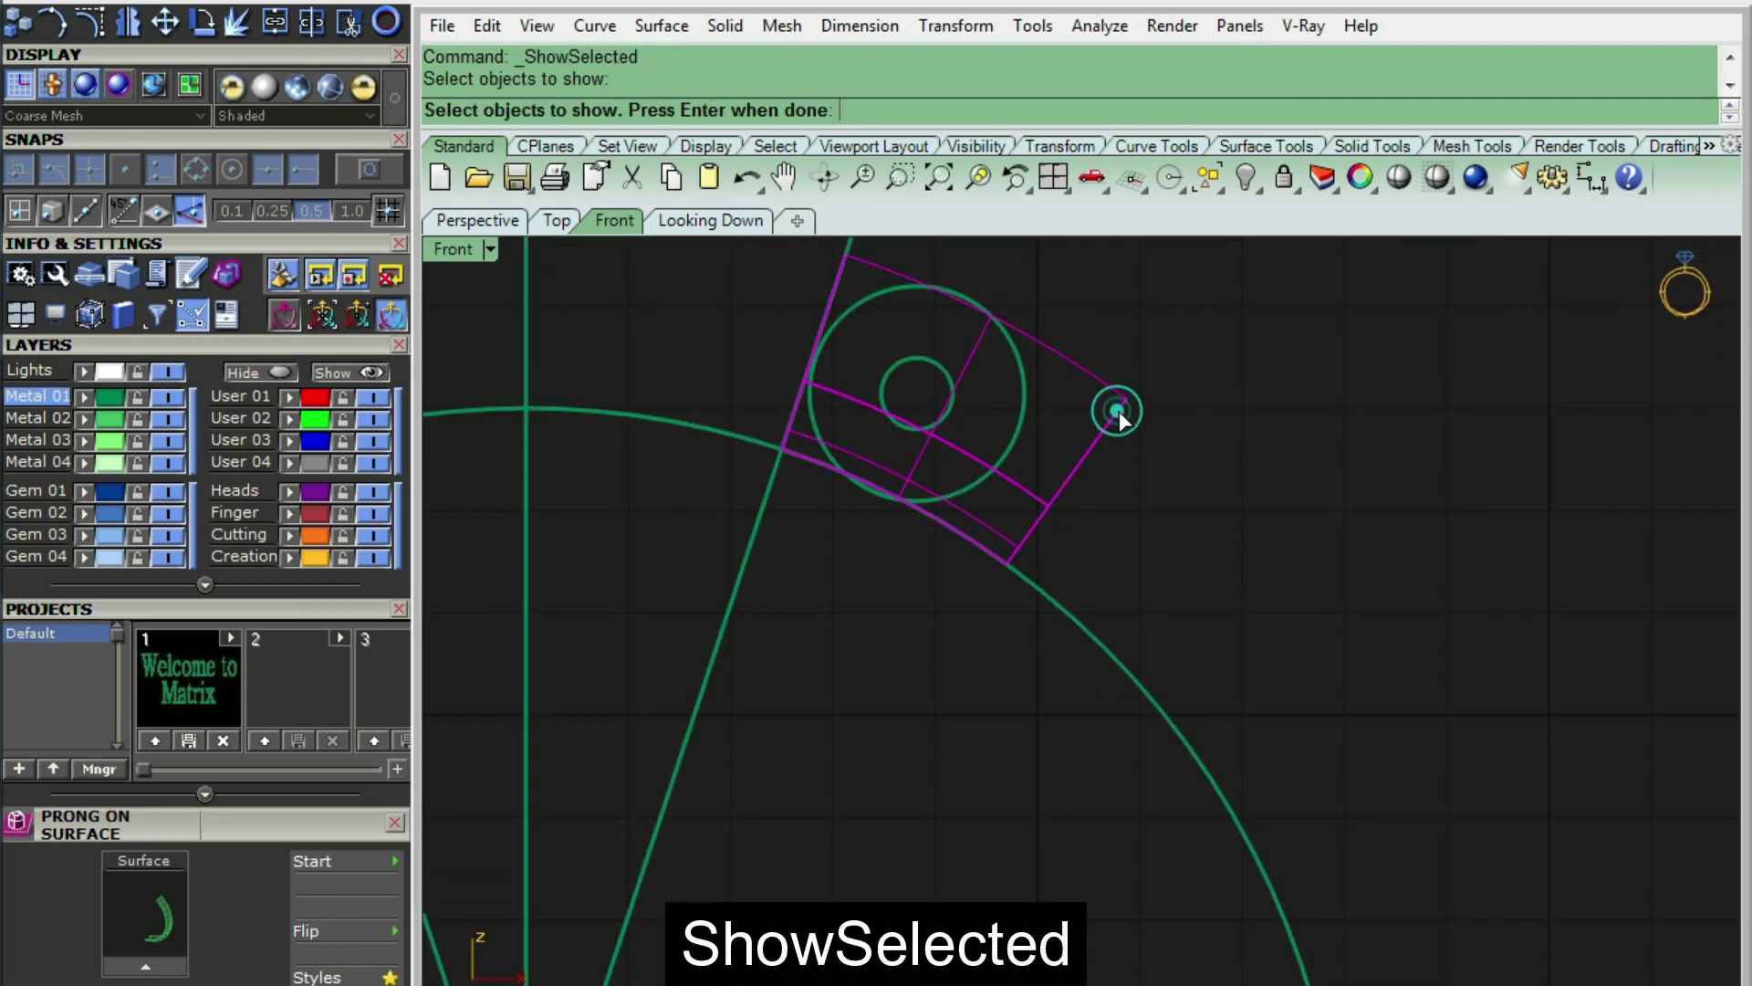
key("ctrl+alt+s")
scroll(988, 392, "down", 3)
key("Return")
scroll(978, 385, "up", 3)
scroll(1006, 407, "up", 2)
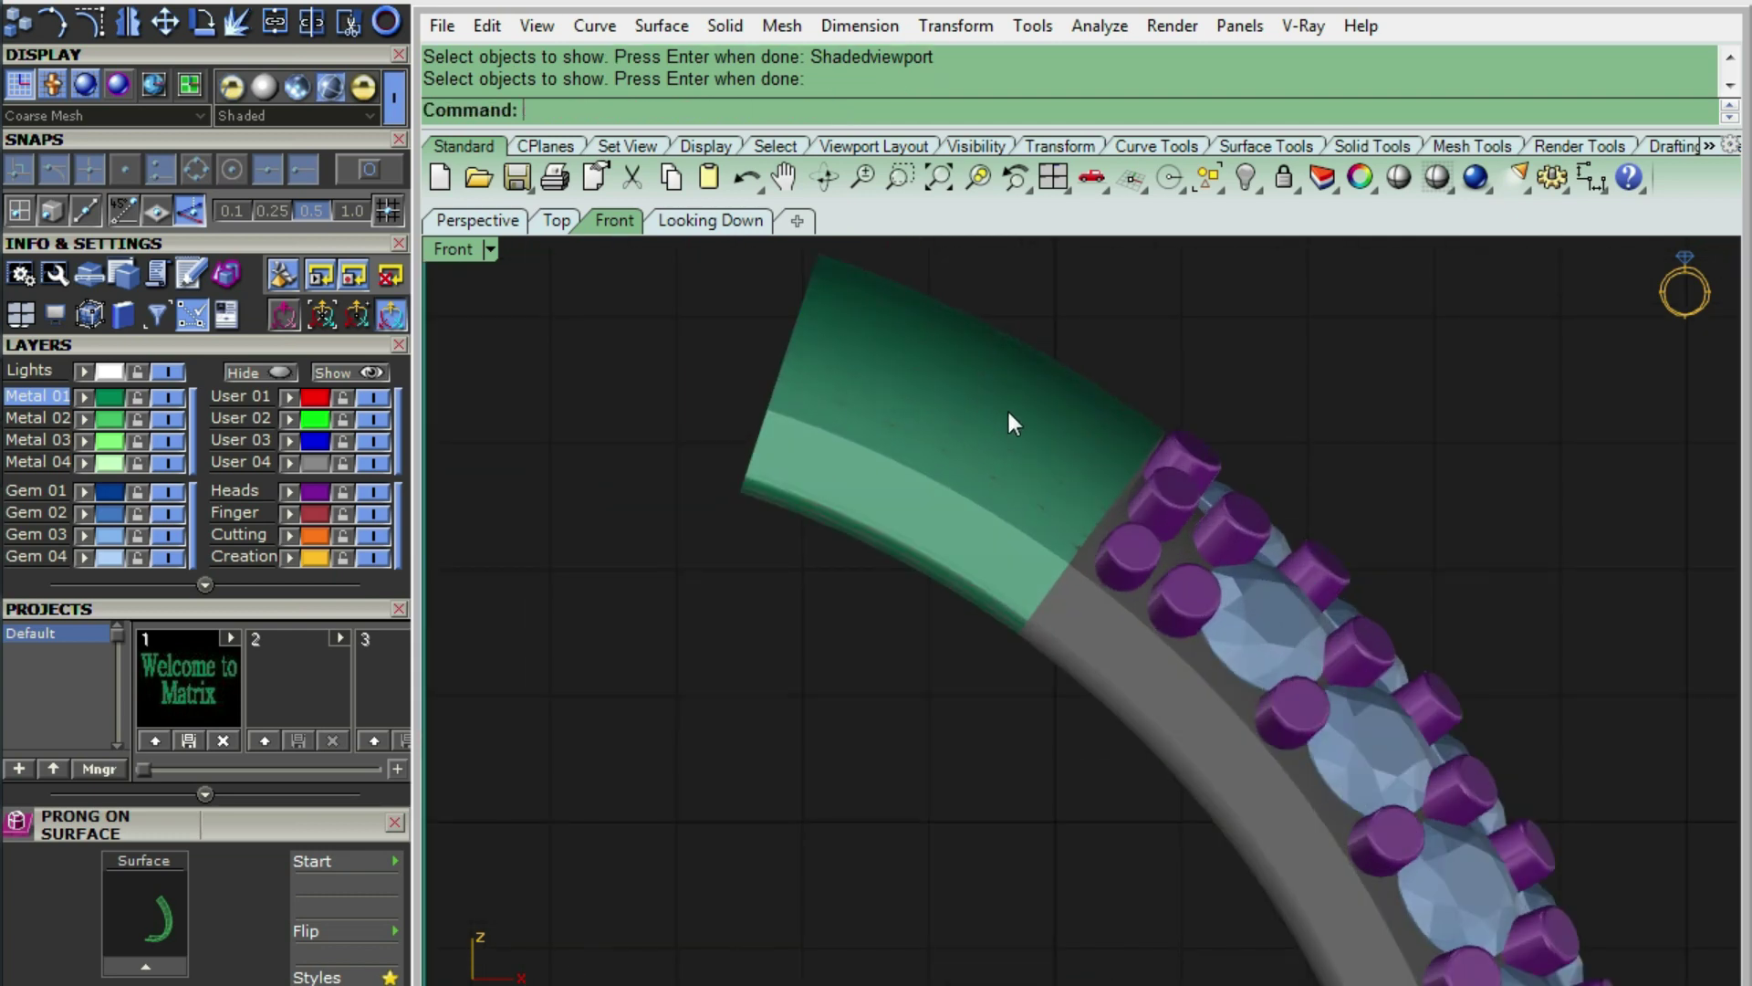
key("ctrl+alt+w")
key("ctrl+shift+h")
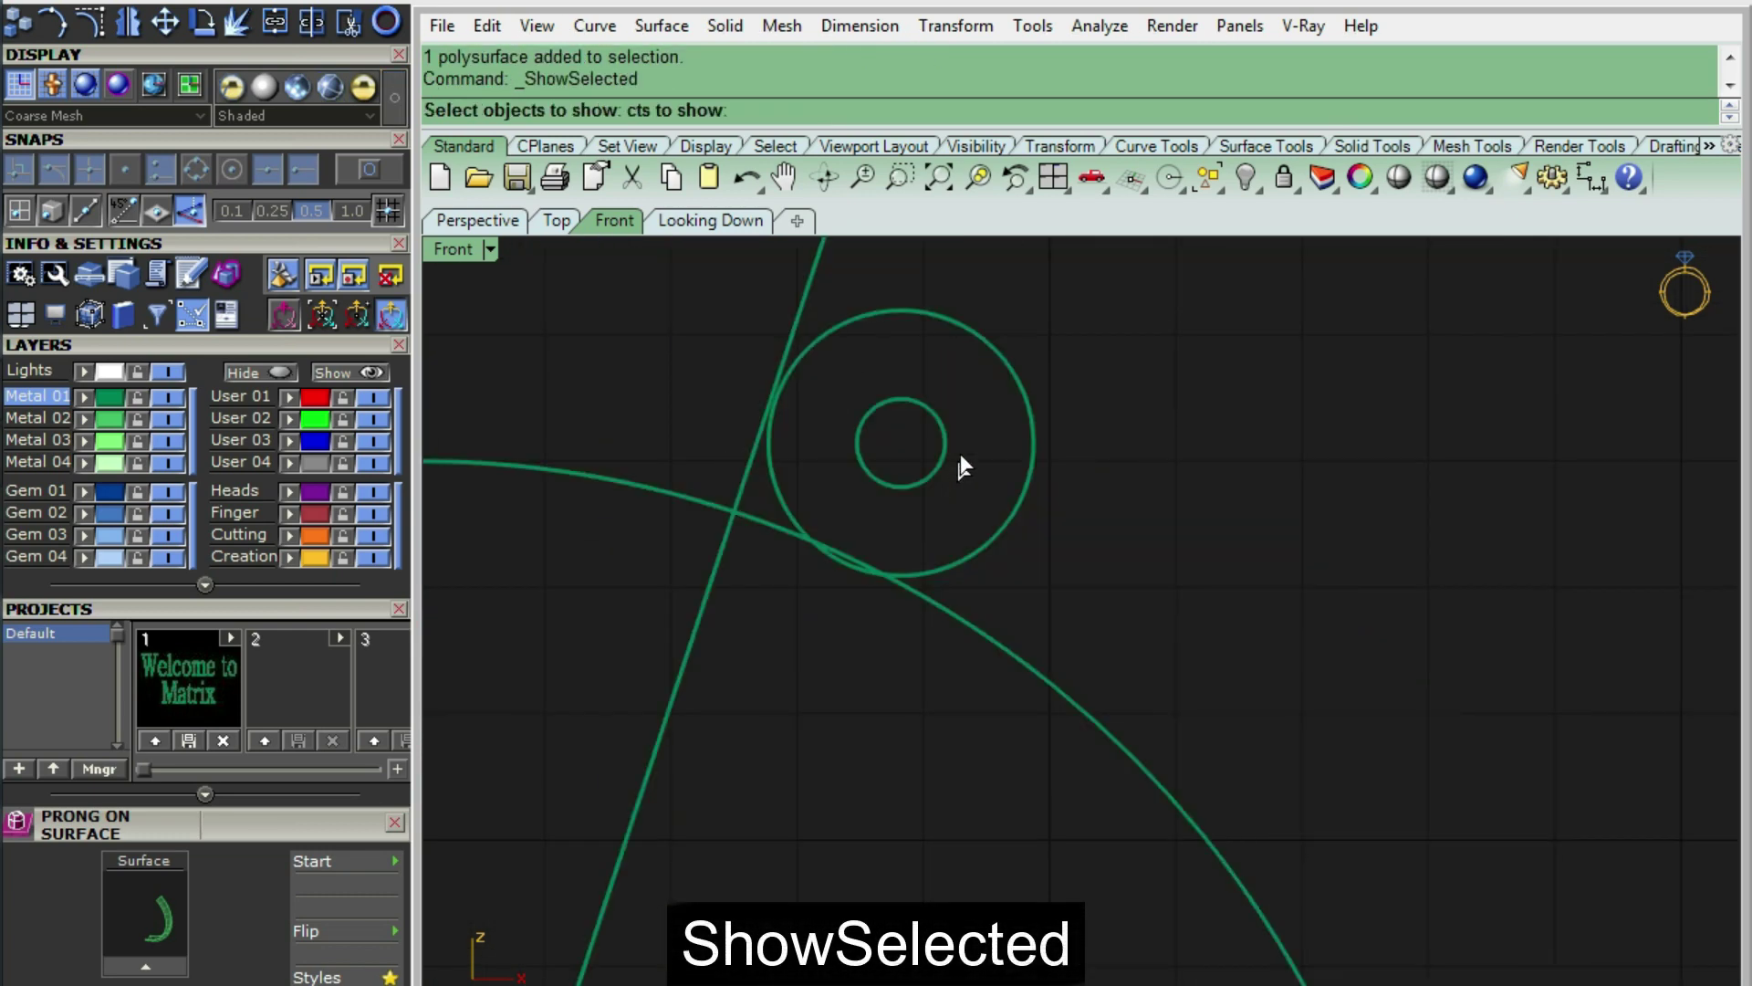
- Extrude the end circle 1.00 mm to both sides into a solid cylinder
left_click(1019, 388)
key("Return")
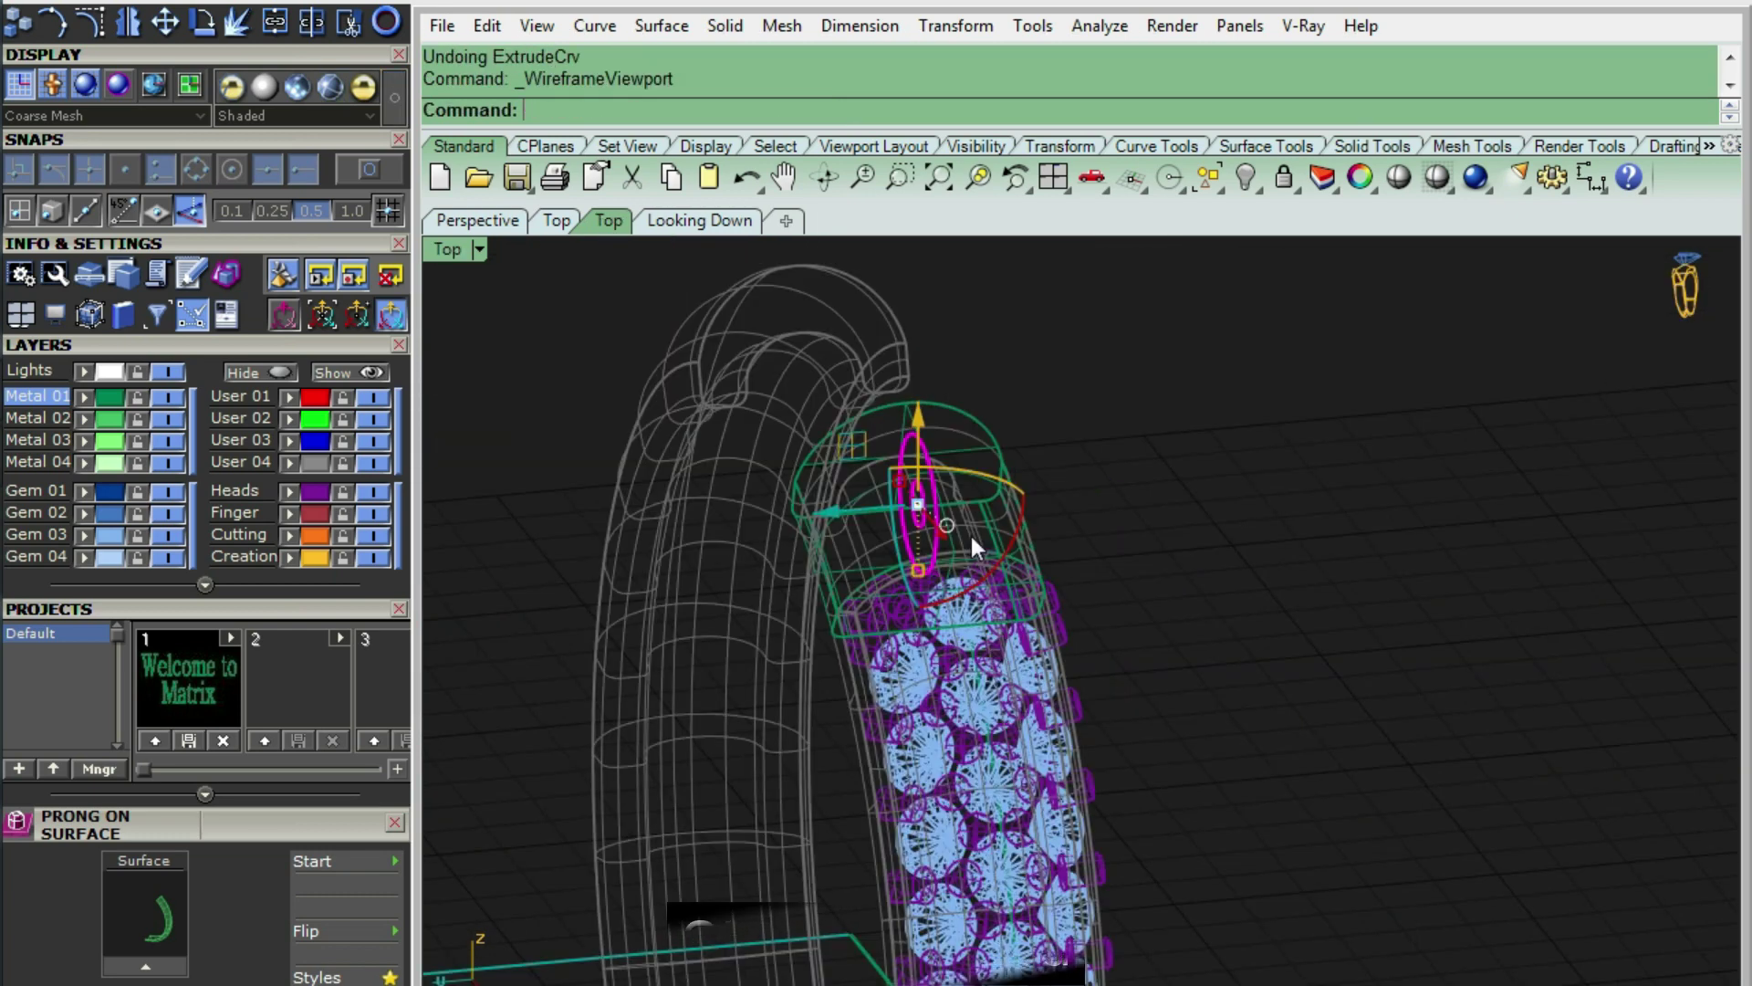
type("ec")
key("Return")
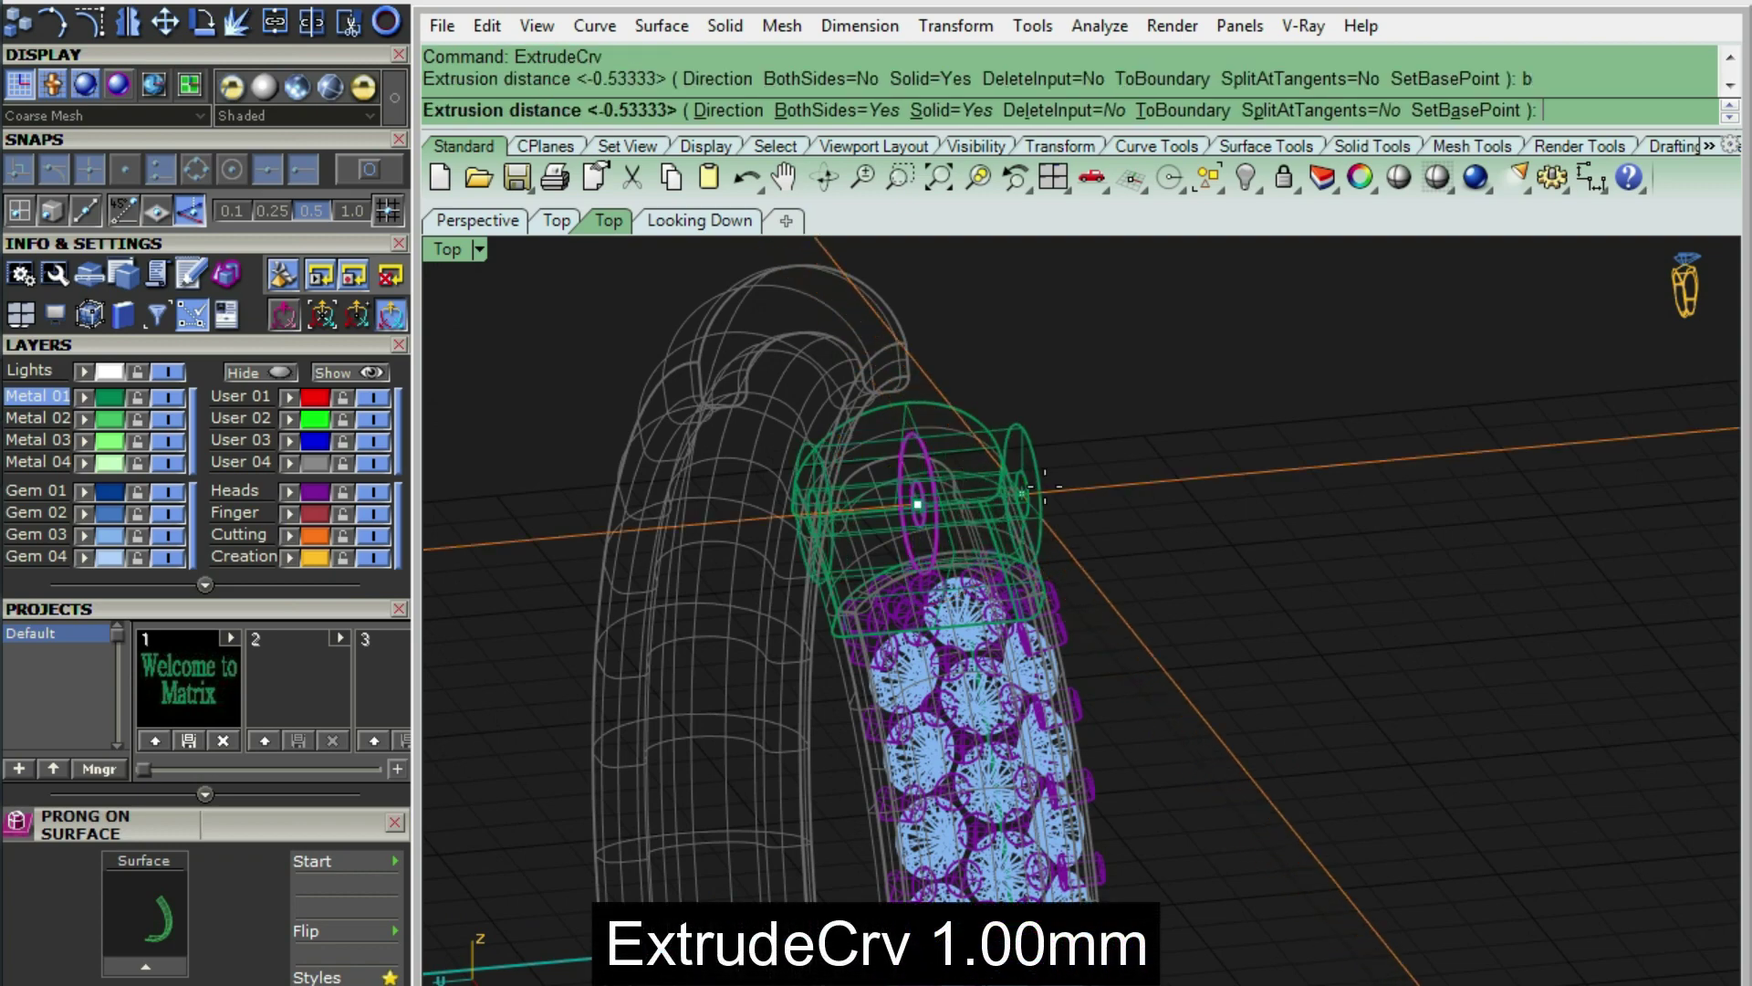
right_click_drag(1004, 495, 792, 681)
key("Return")
key("ctrl+alt+s")
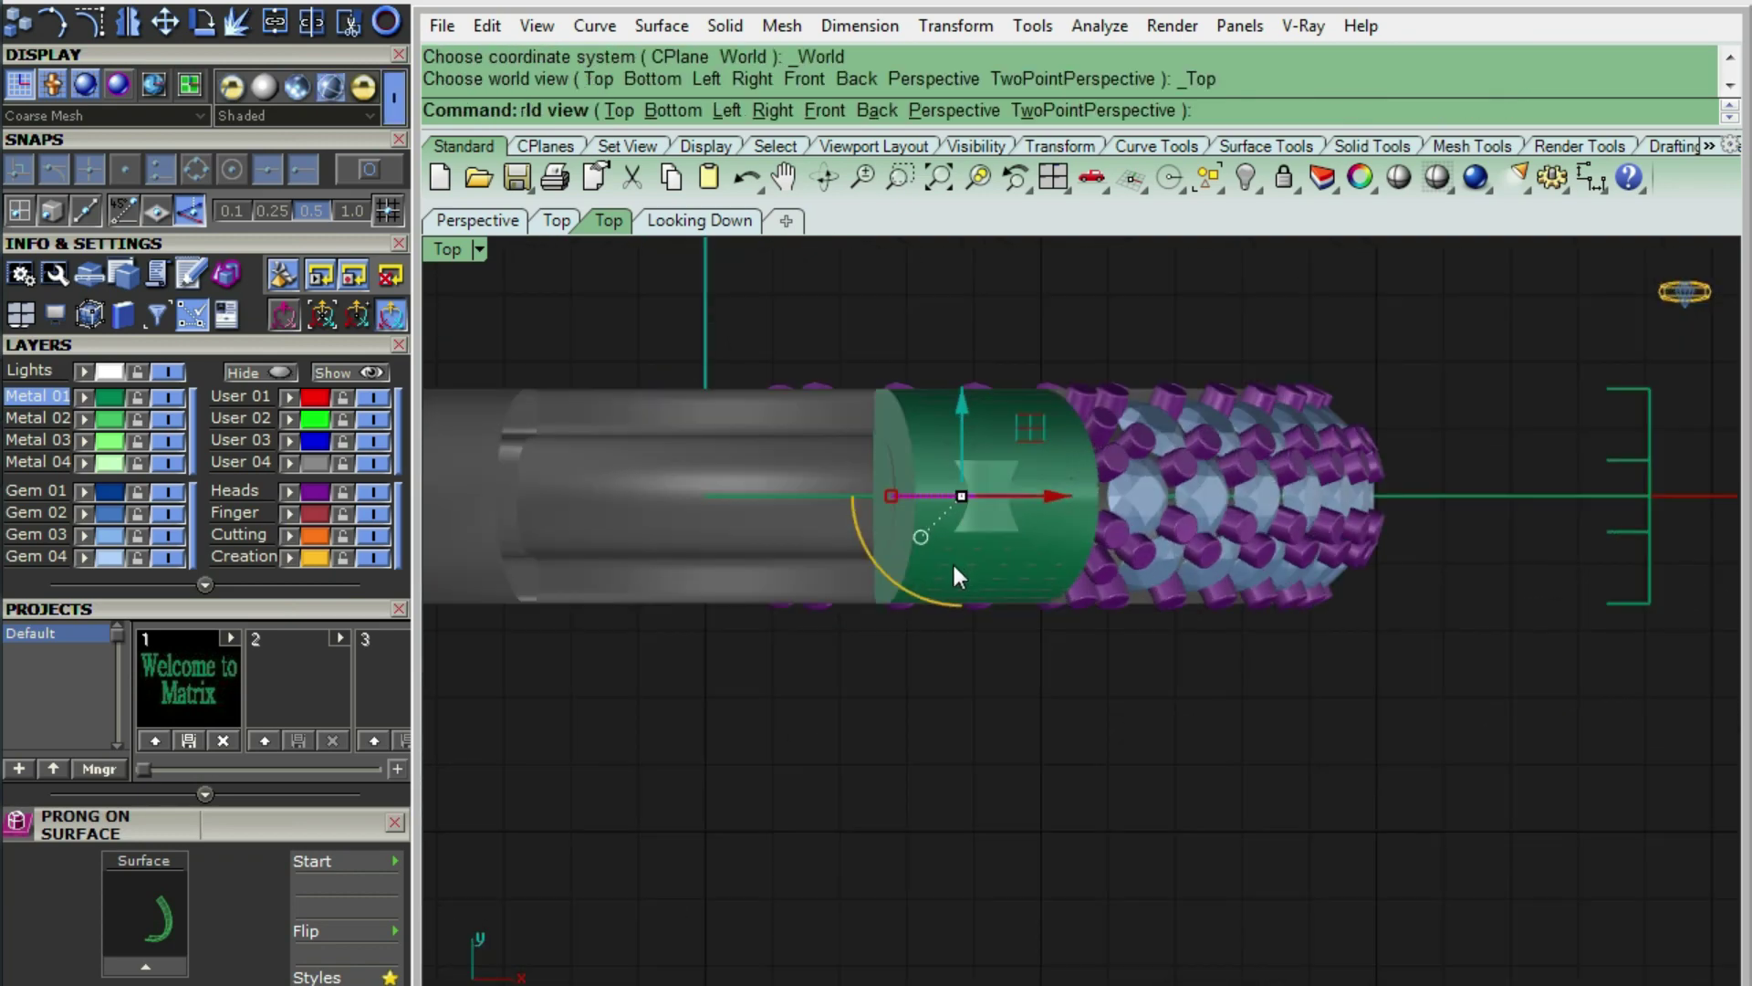
left_click(1026, 415)
key("ctrl+alt+w")
- Duplicate the end piece's circular edge as a curve with DupEdge
type("DE")
key("Return")
left_click(1006, 431)
- Project the copied circle to the construction plane and offset it 0.60 mm outward
key("Return")
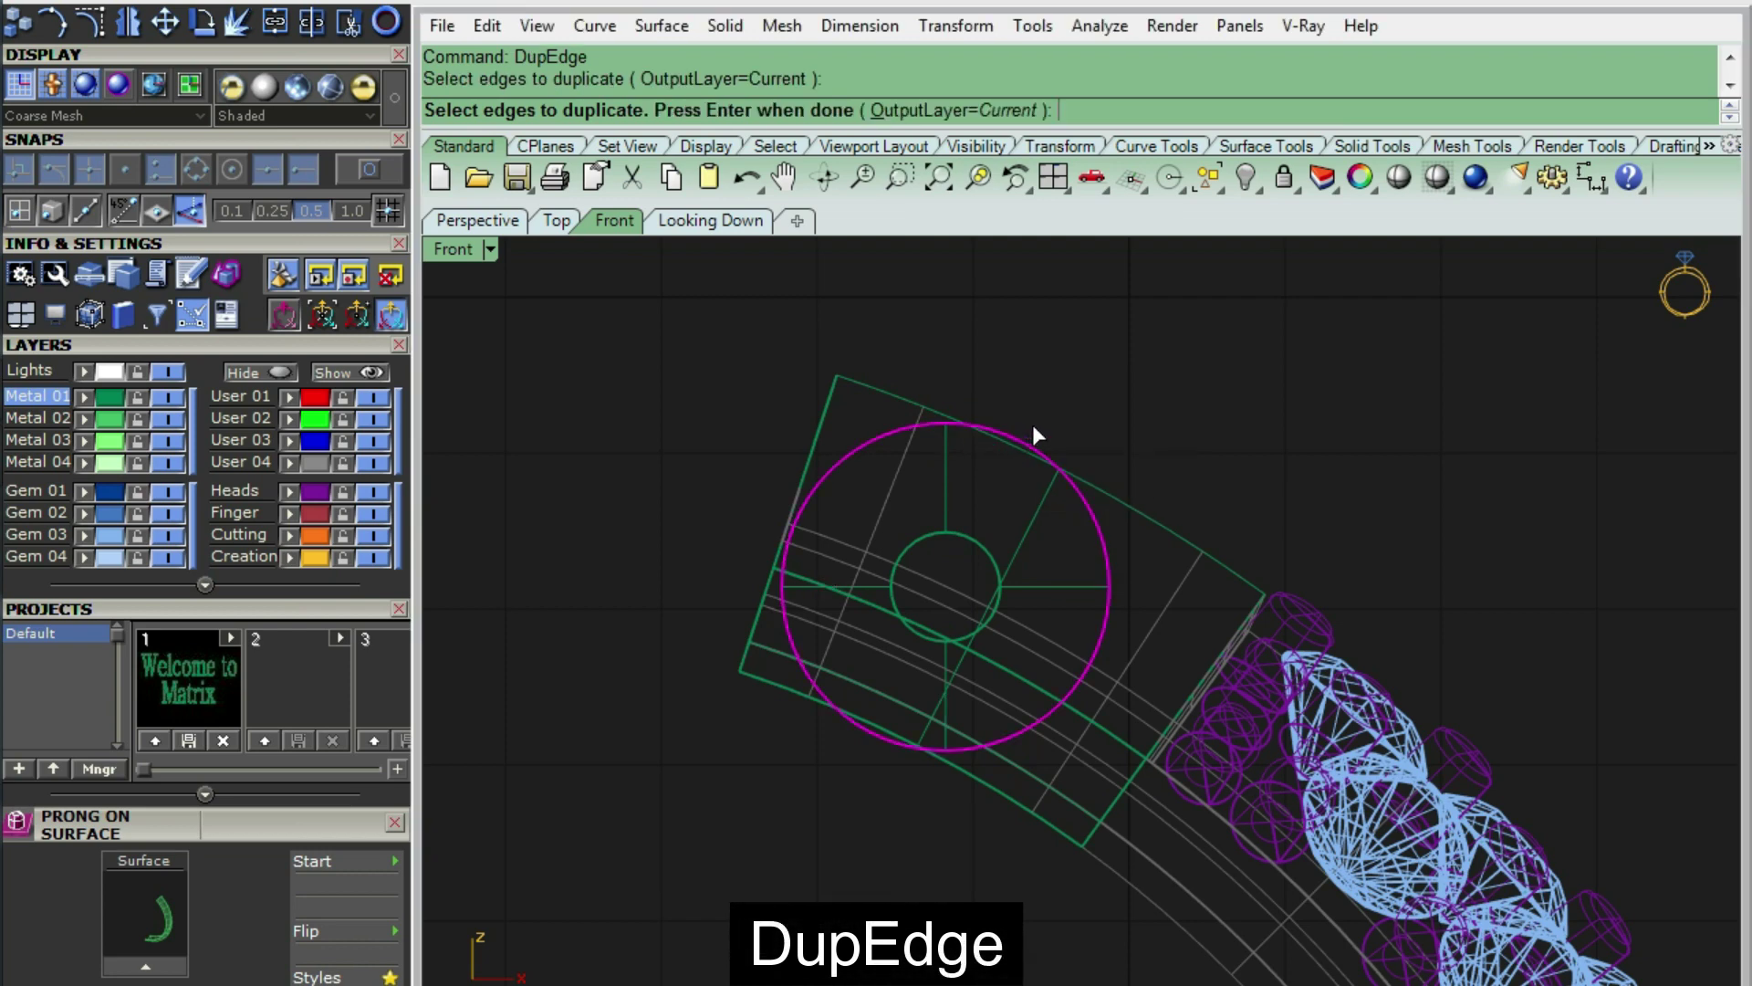
key("Return")
type("C")
key("Return")
key("Return")
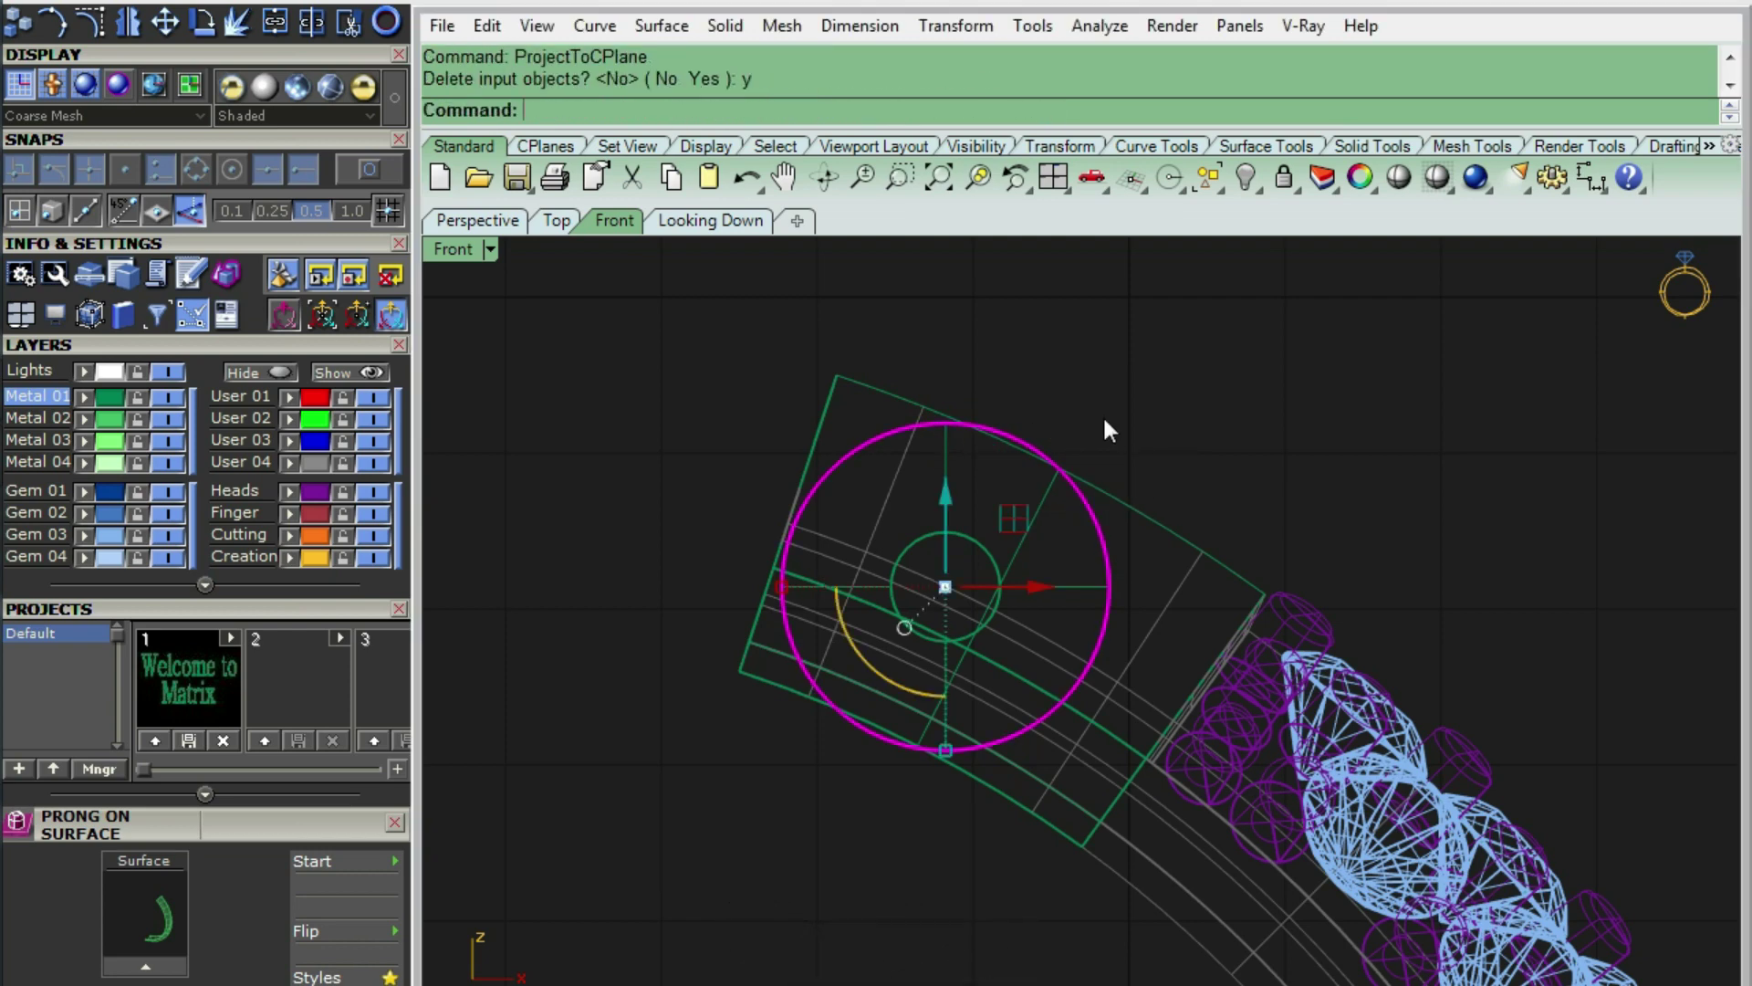
key("Escape")
type("OF")
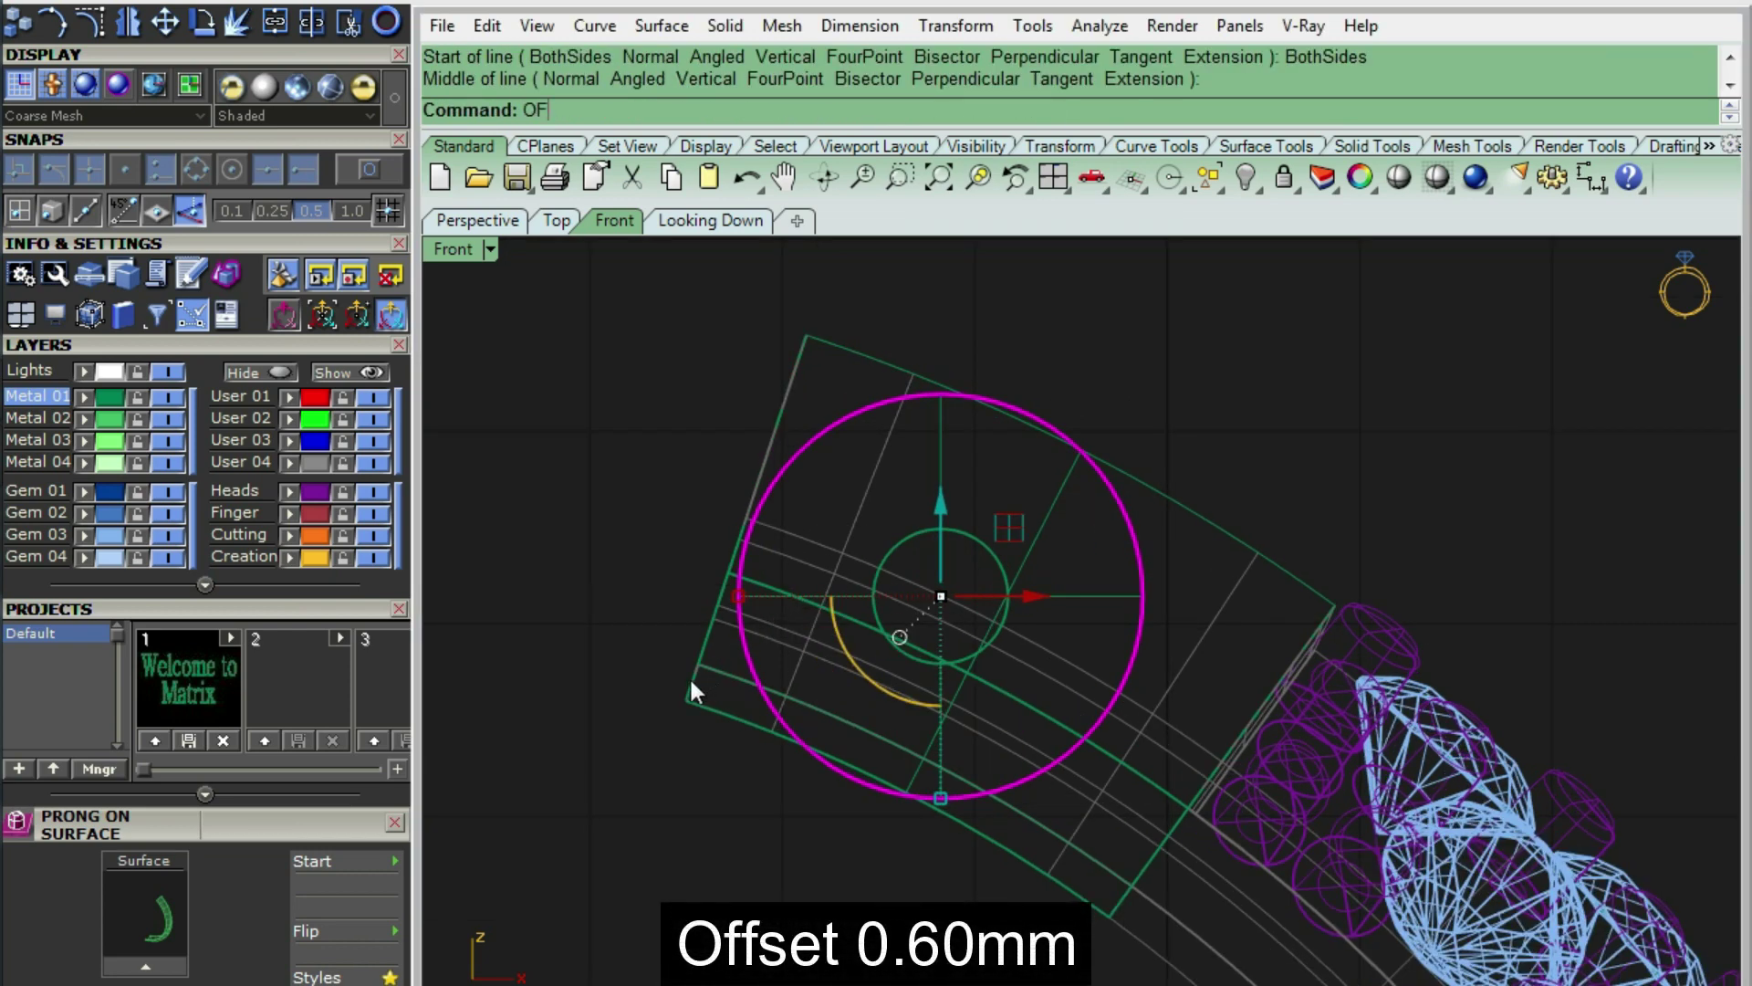
key("Return")
left_click(650, 684)
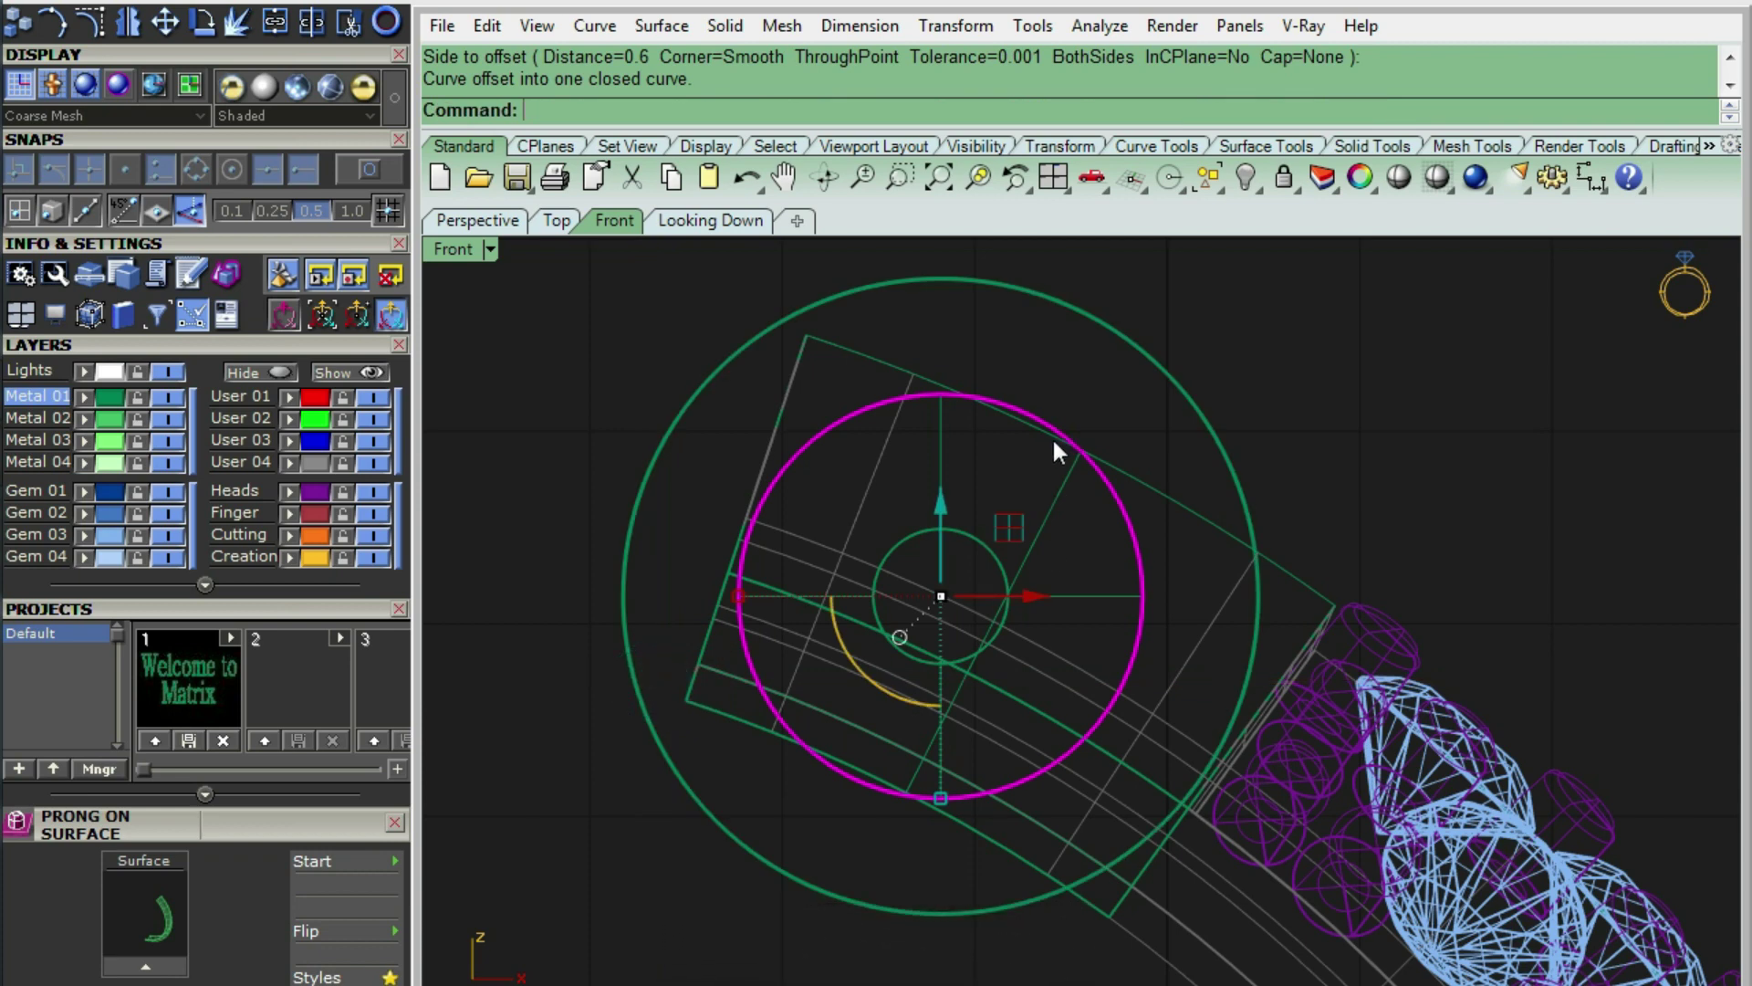
- Draw a centred line through the circles' centre, extending above them
type("L")
key("ctrl+c")
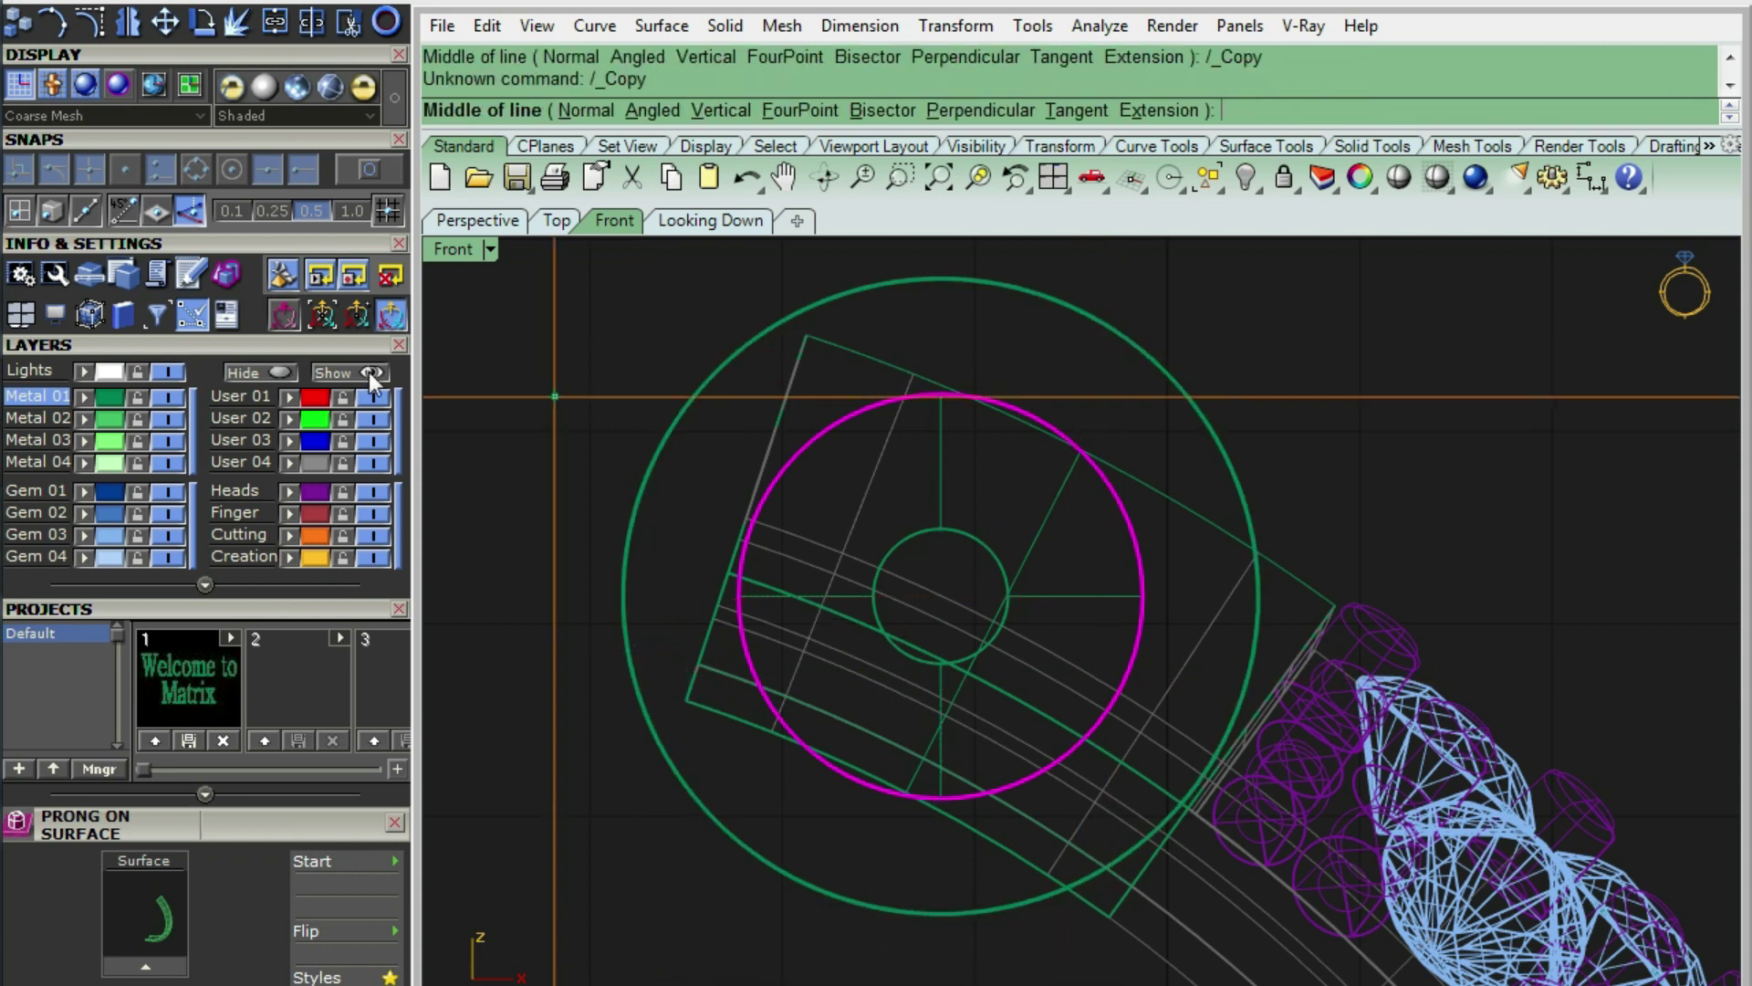
left_click(941, 596)
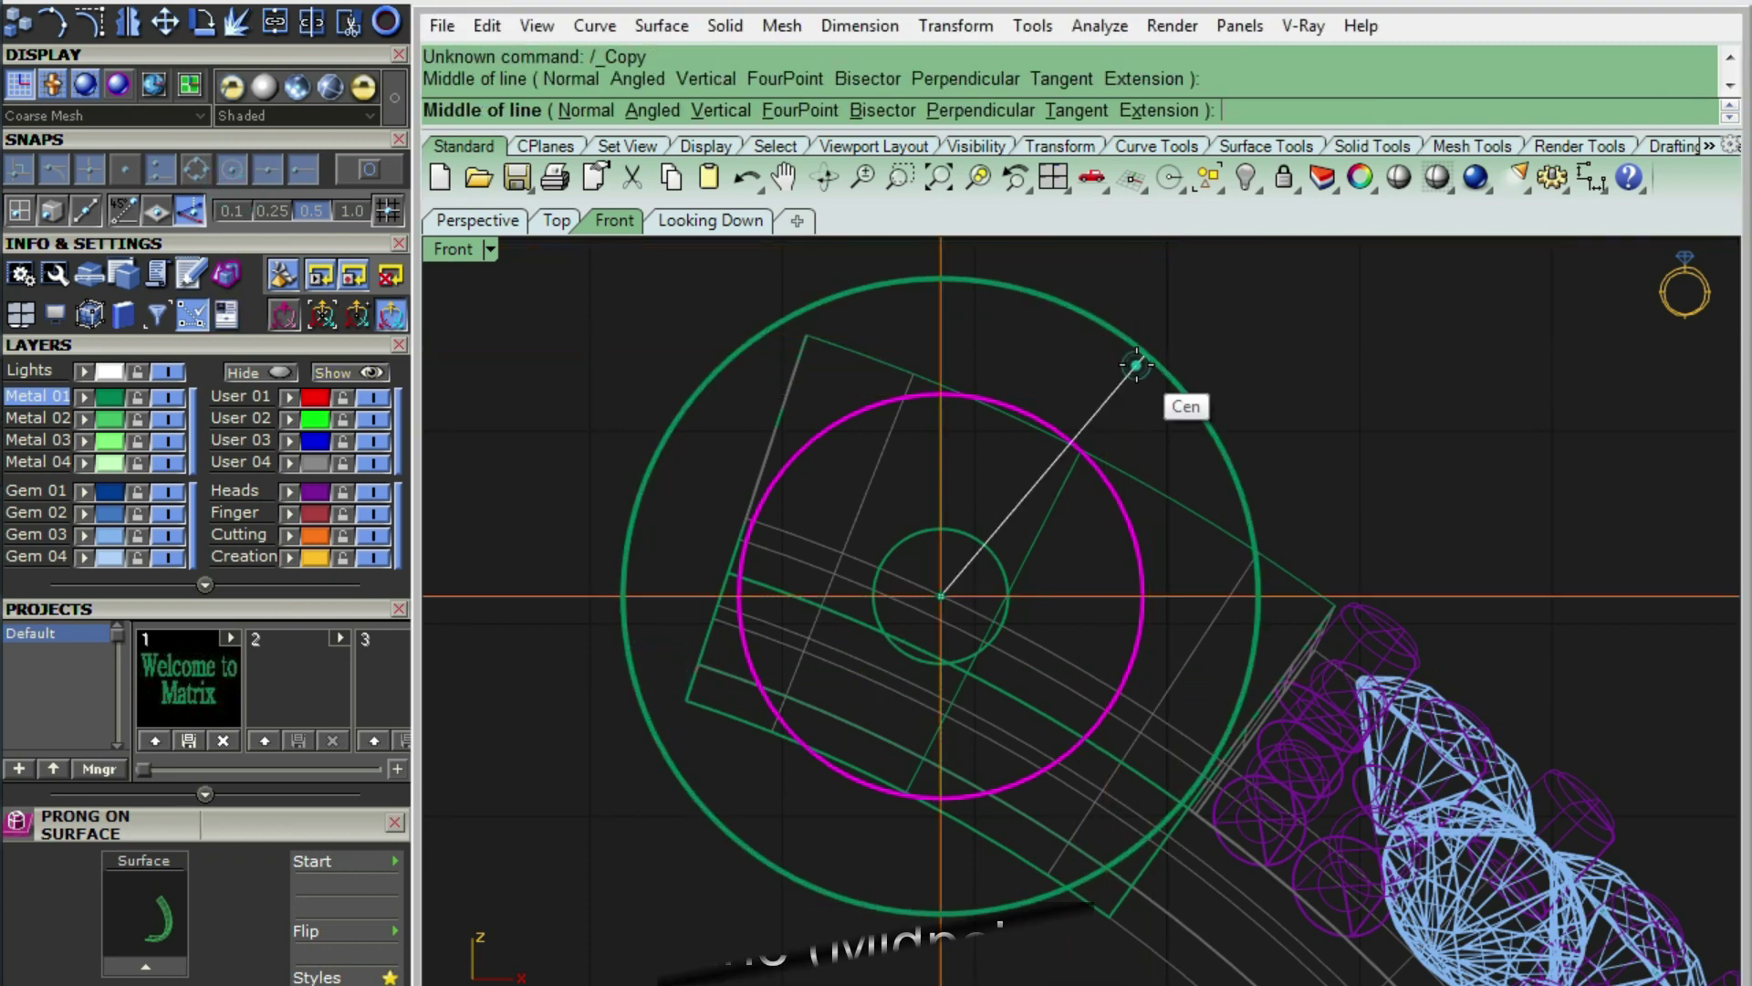
right_click_drag(1151, 321, 1085, 321)
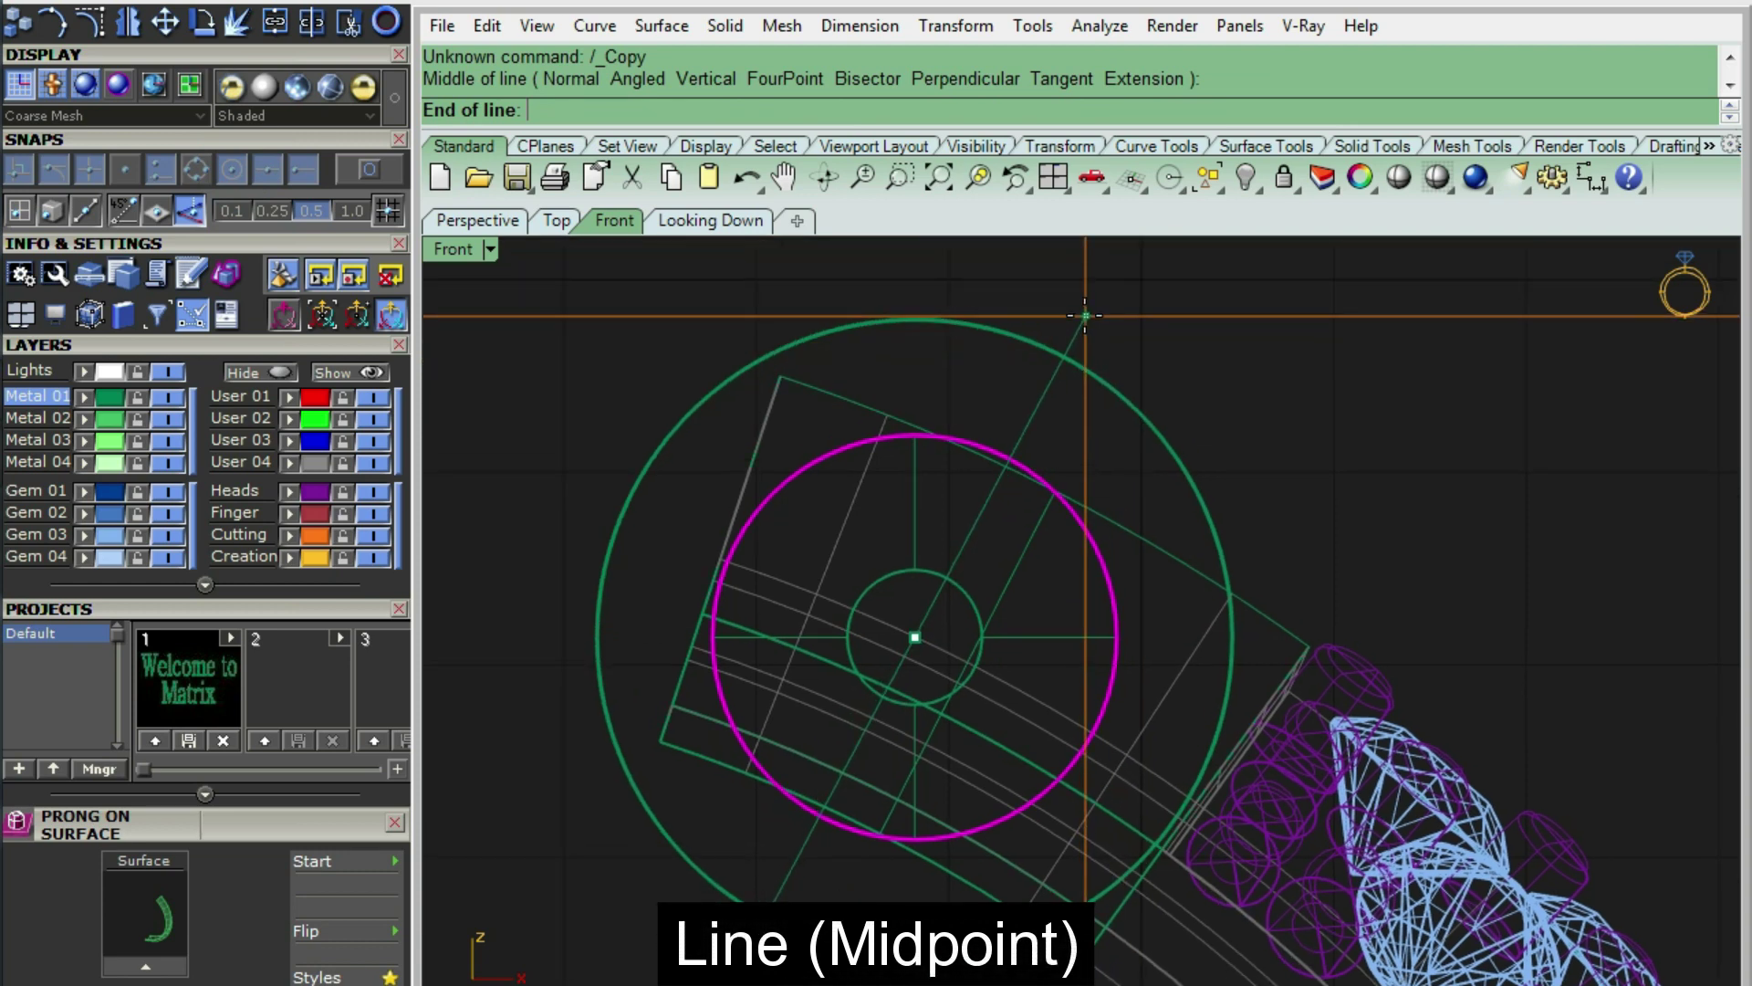
left_click(1085, 315)
- CurveBoolean the circles and line with DeleteInput=All, keeping the crescent region
left_click(1084, 367)
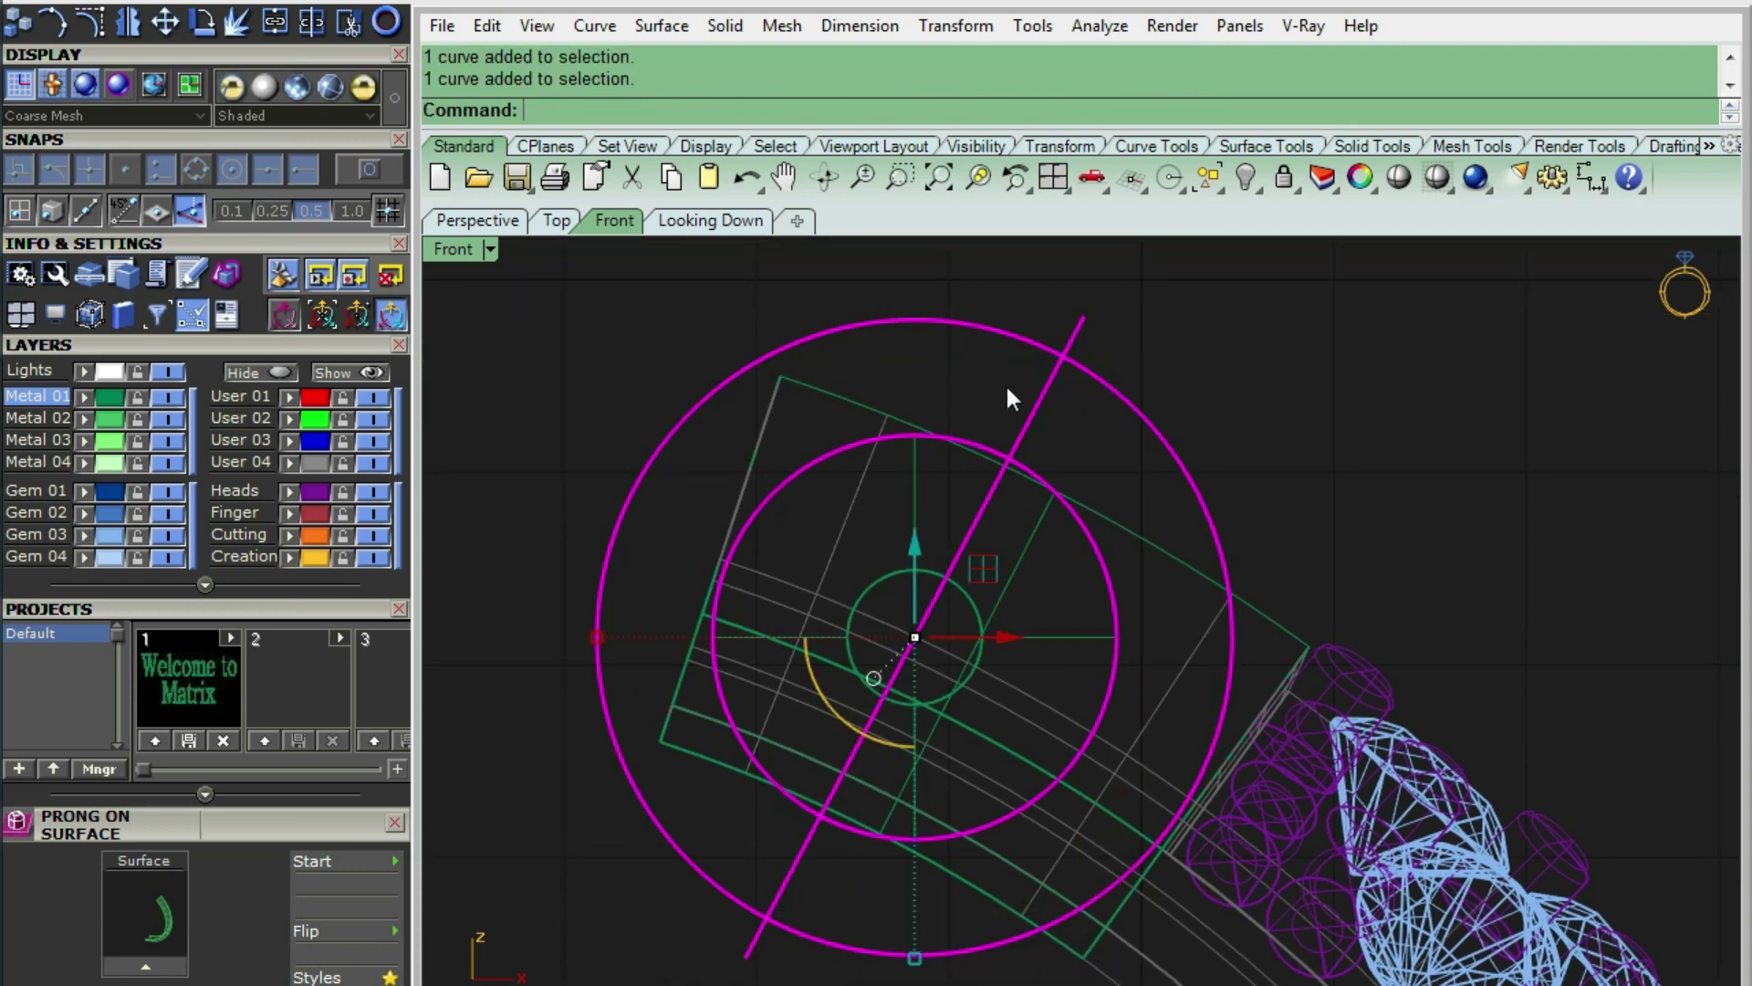
type("cb")
key("Return")
type("d")
key("Return")
type("a")
key("Return")
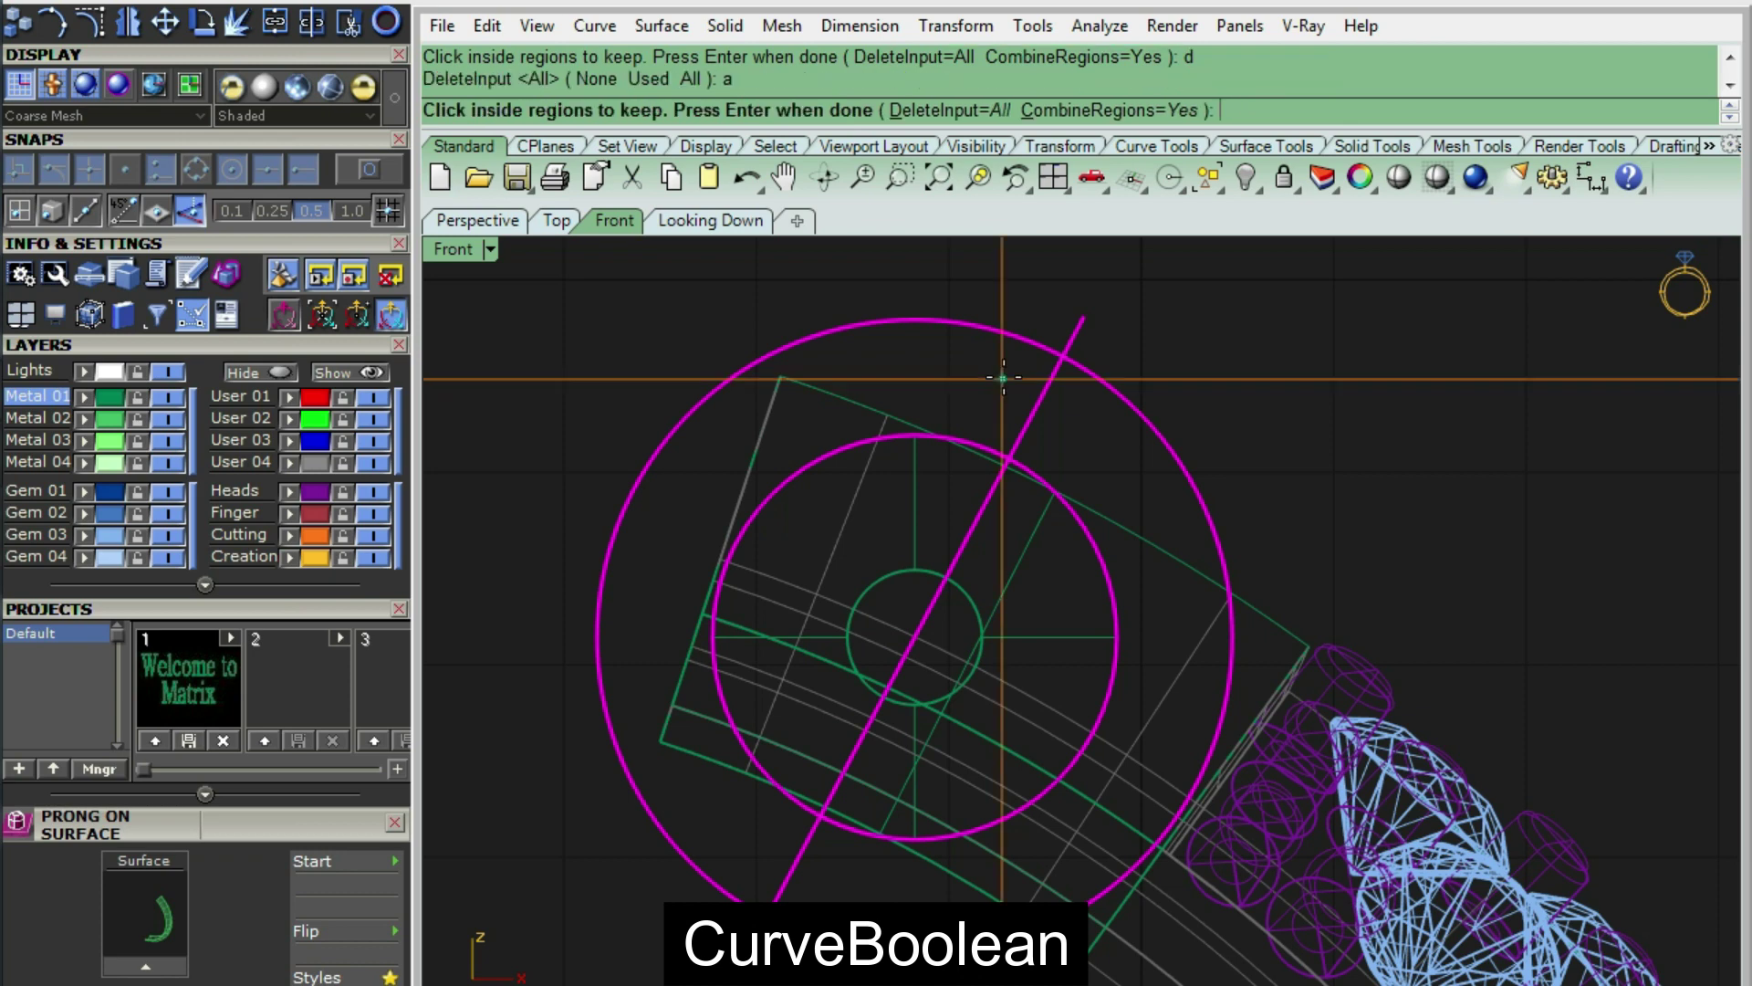
key("Return")
key("ctrl+alt+s")
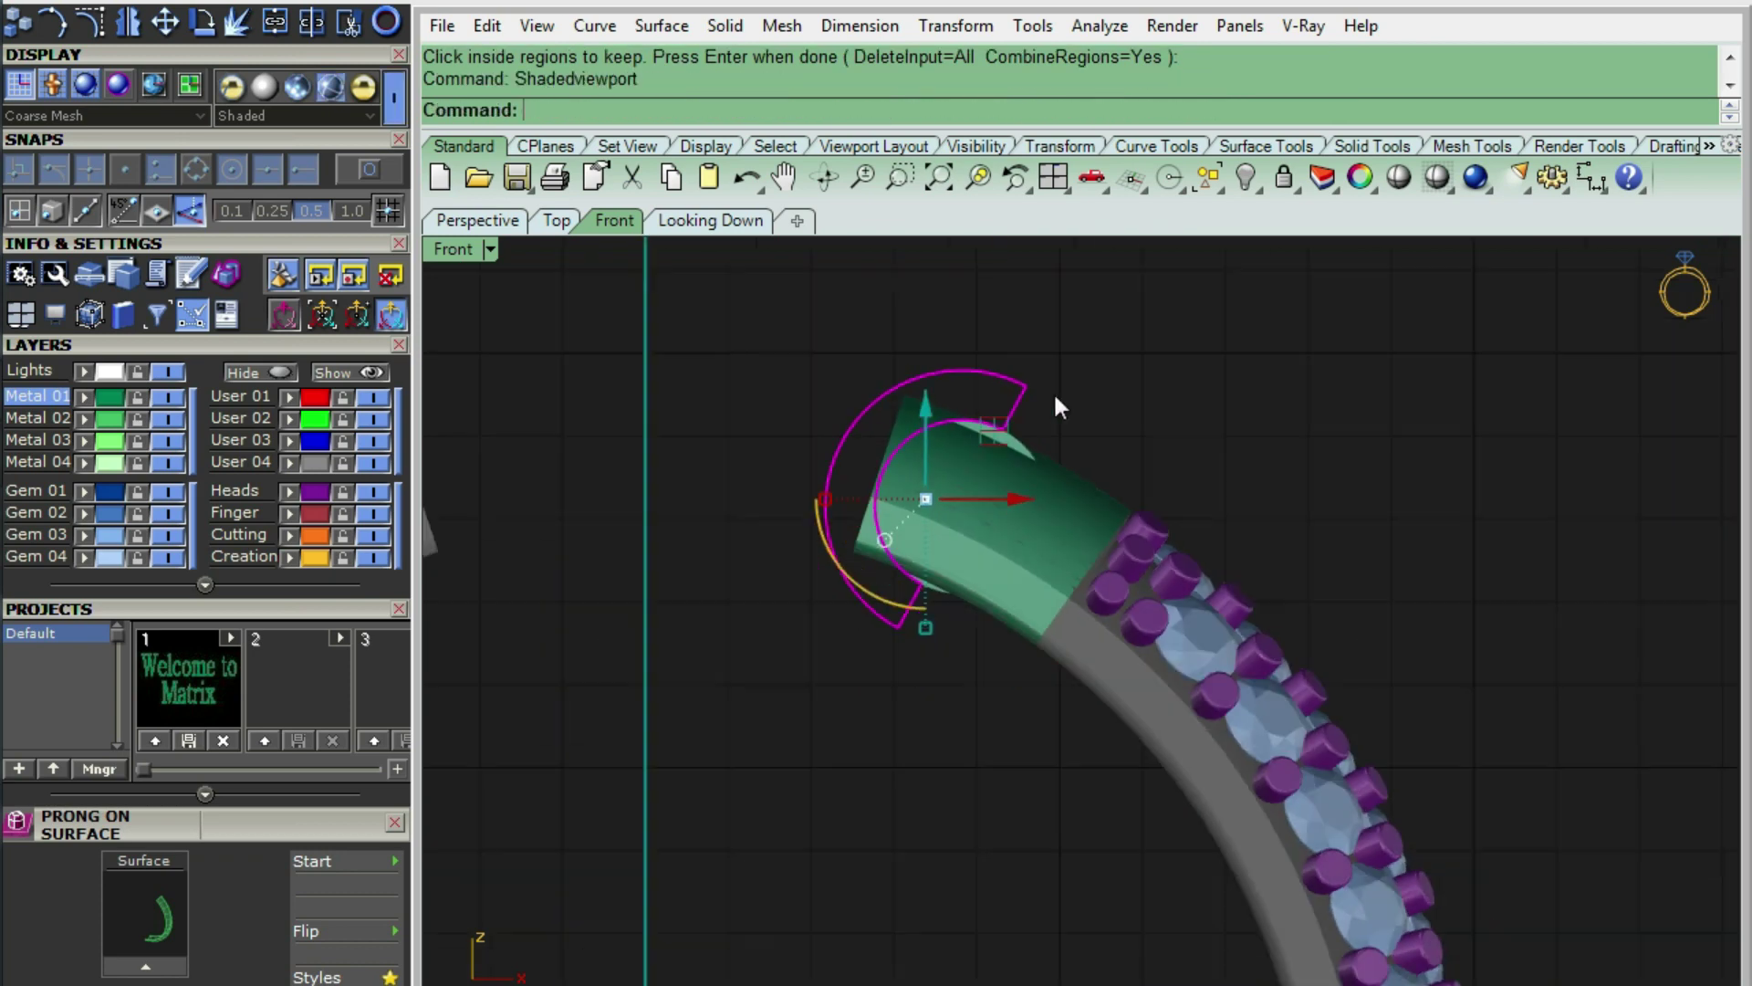
right_click_drag(1000, 365, 862, 542)
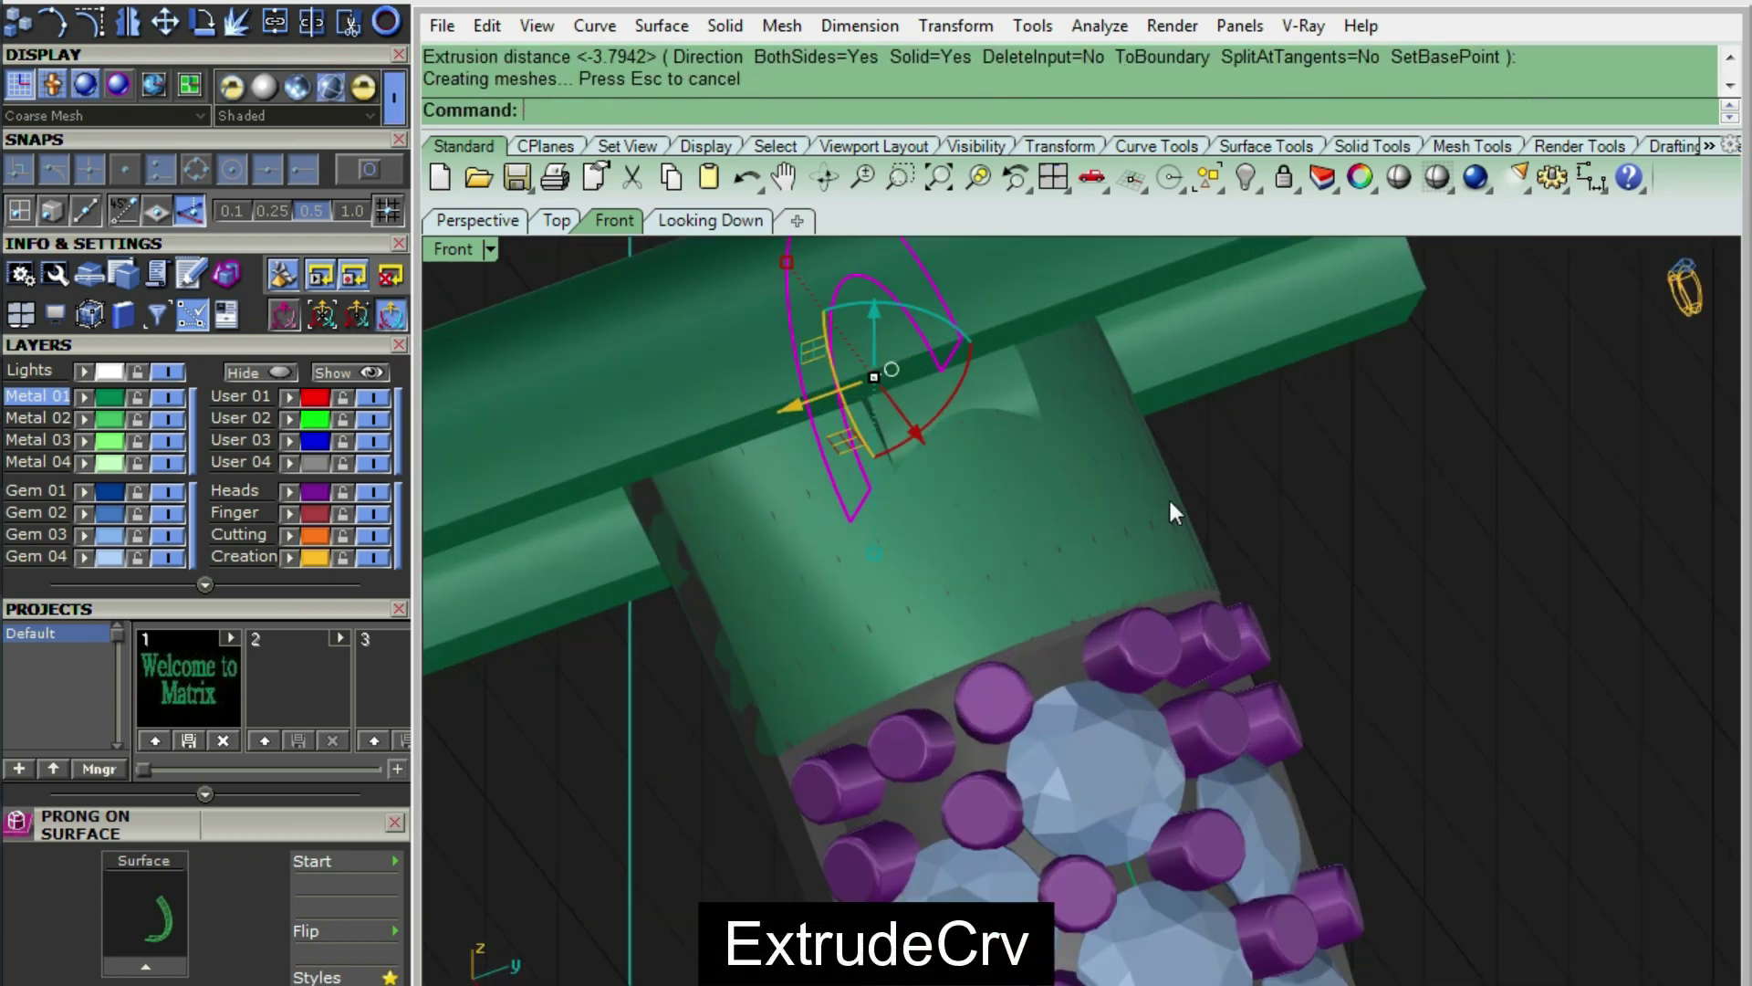
- Subtract the cutter from the ring end with BooleanDifference to cut the notch
scroll(1095, 566, "down", 3)
type("Di")
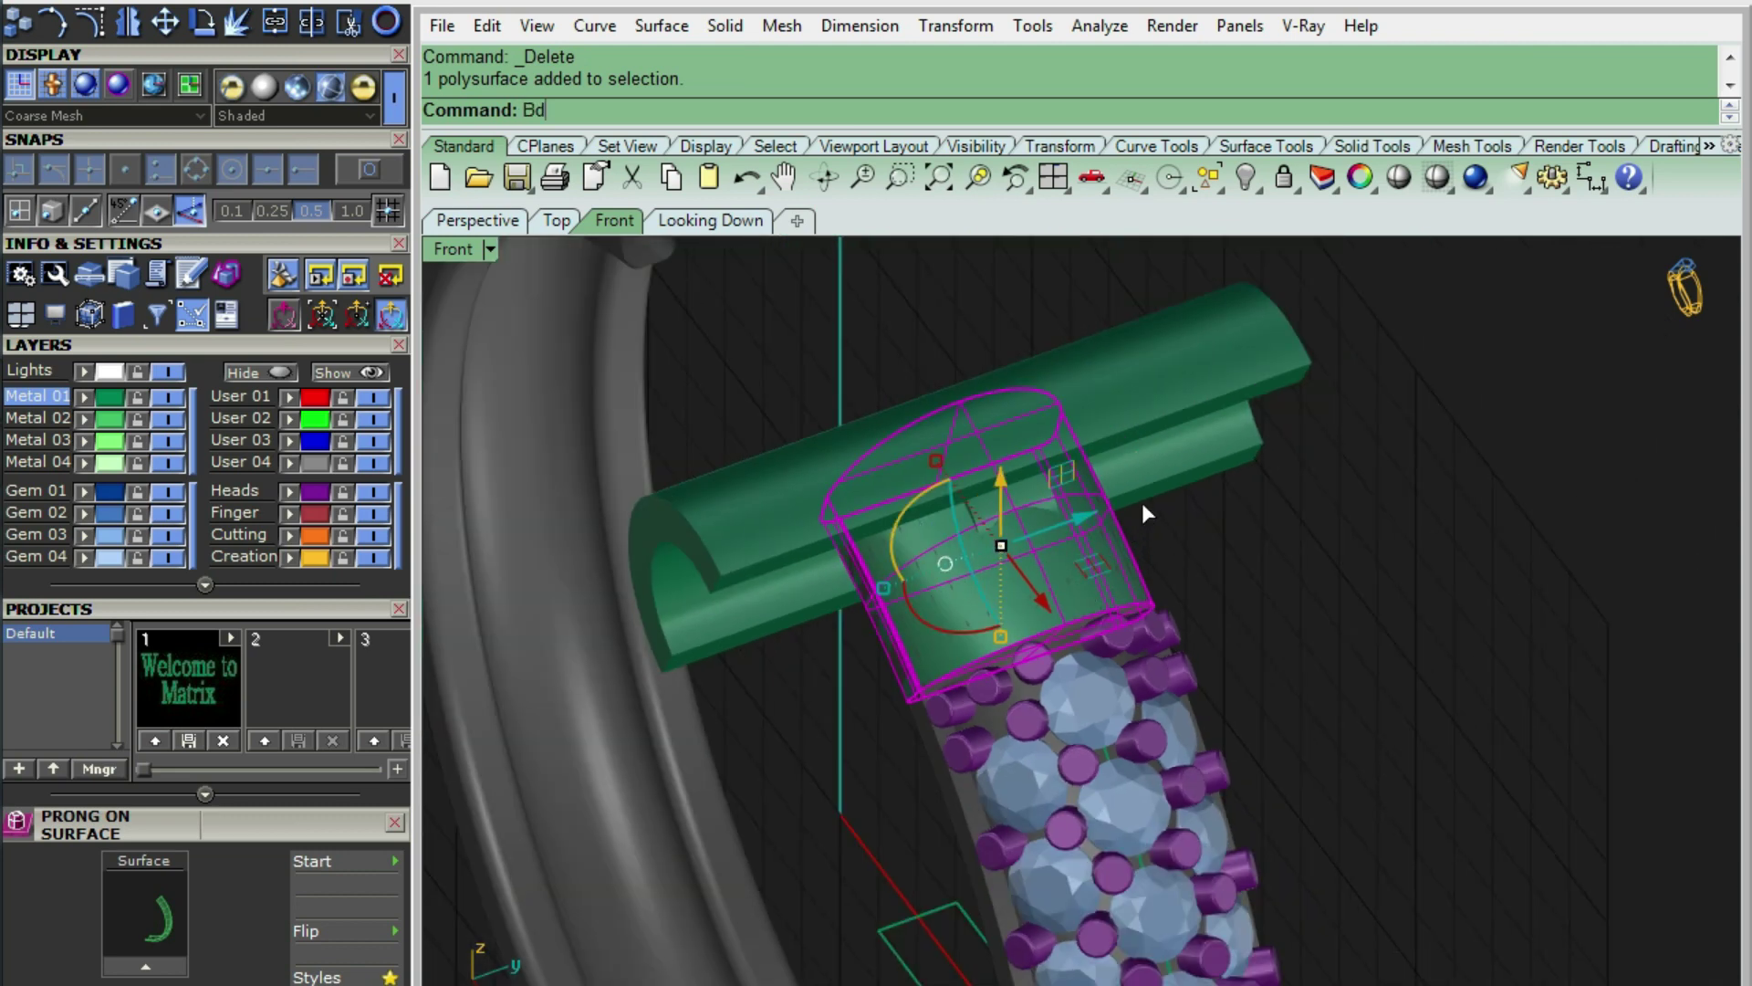
key("Return")
scroll(1168, 479, "up", 3)
key("Return")
mouse_move(1076, 606)
right_mouse_down()
mouse_move(1196, 544)
mouse_move(991, 525)
mouse_move(1084, 463)
right_mouse_up()
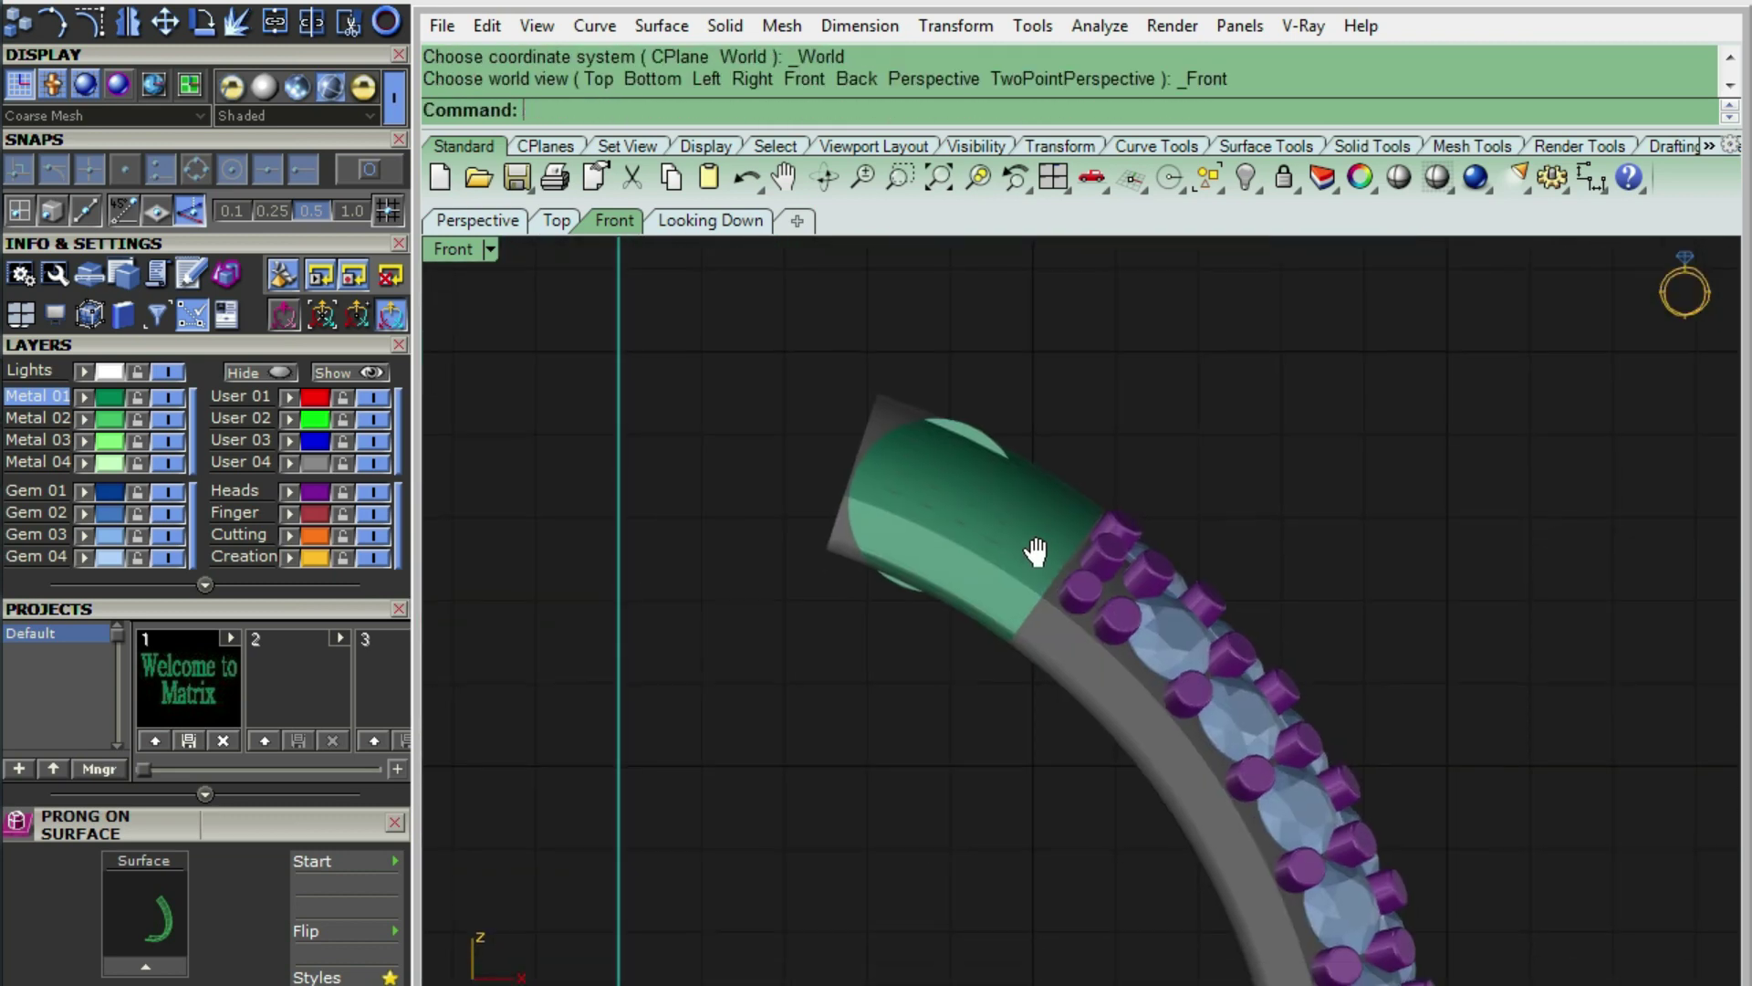
- Draw a cutting line from the origin across the ring band
type("L")
key("Return")
type("0")
key("Return")
scroll(1024, 415, "up", 3)
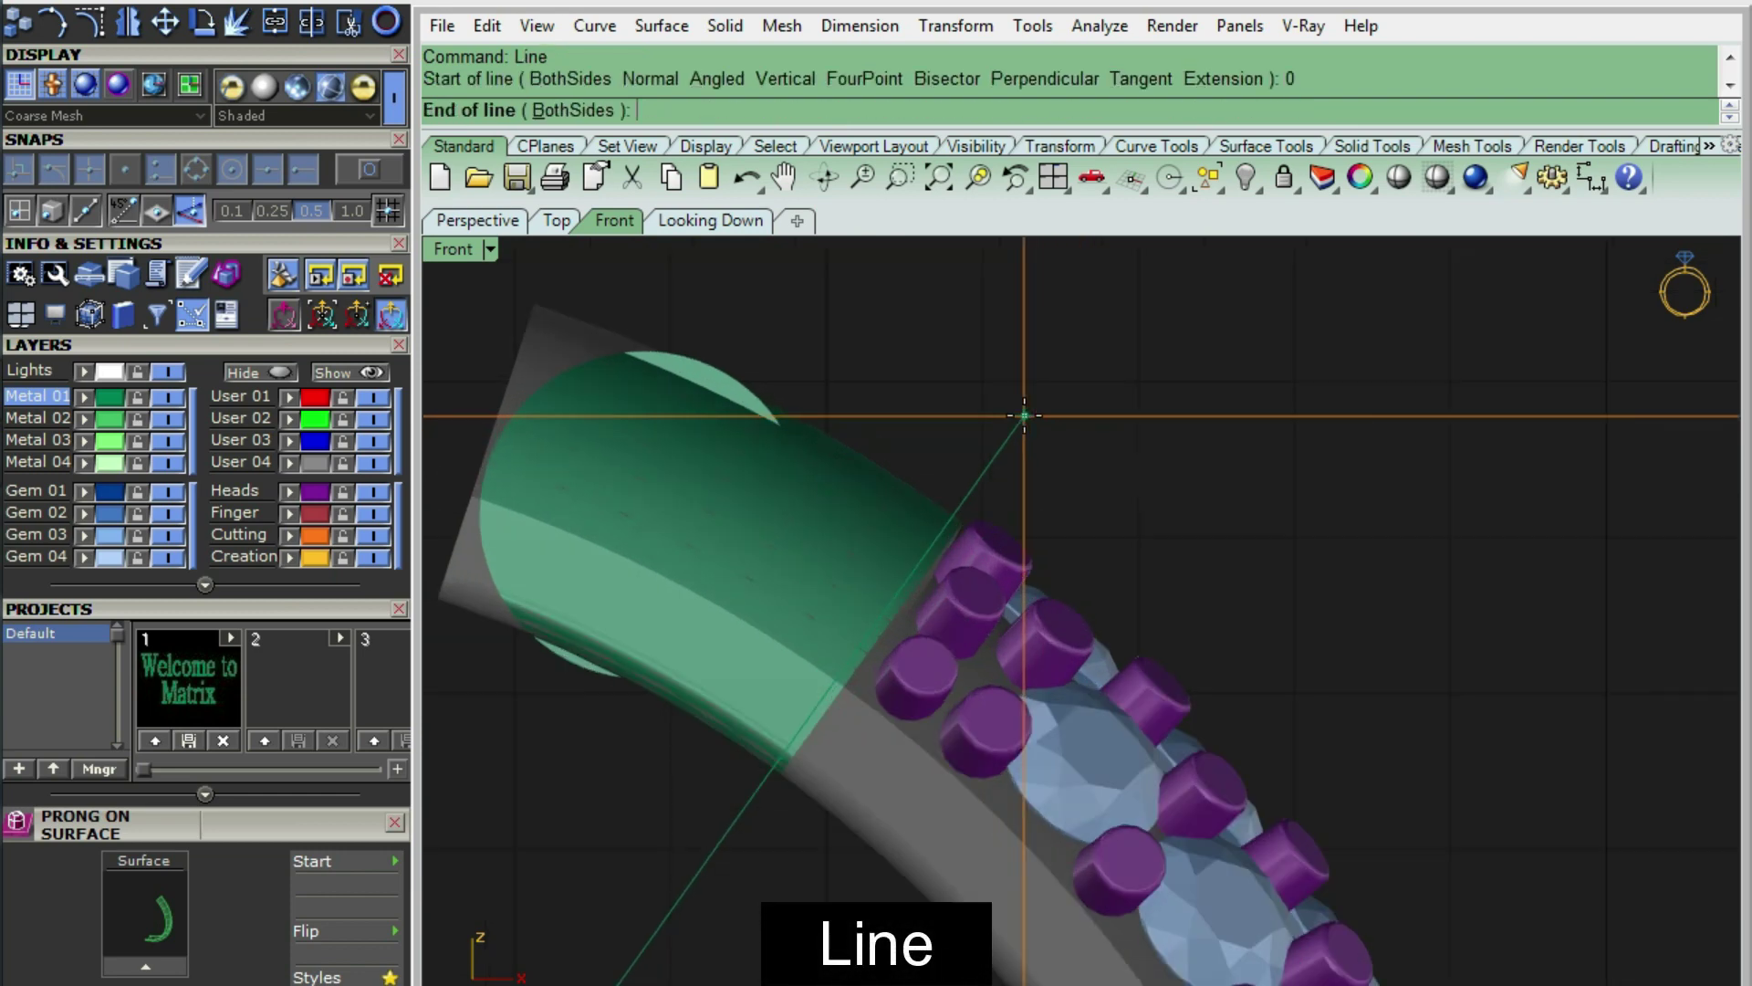
left_click(1001, 422)
right_click_drag(1001, 423, 923, 644)
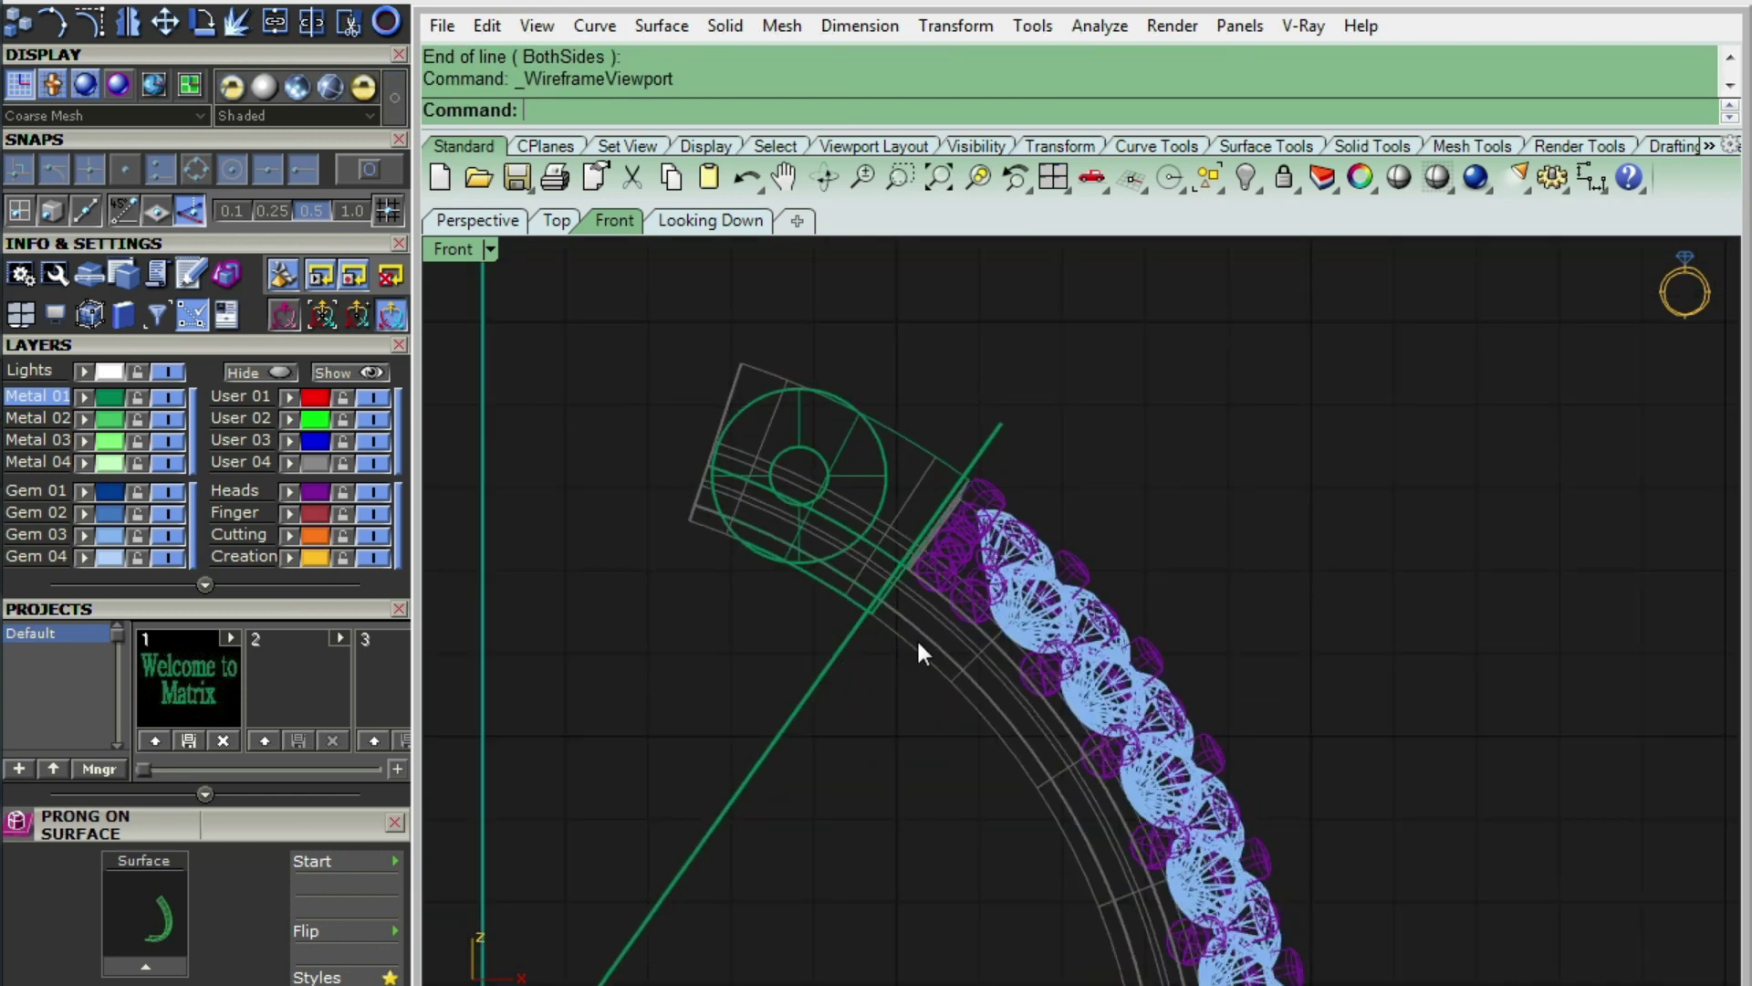
- Unlock the ring band and split it with the new line
type("UnlockSelected")
key("Return")
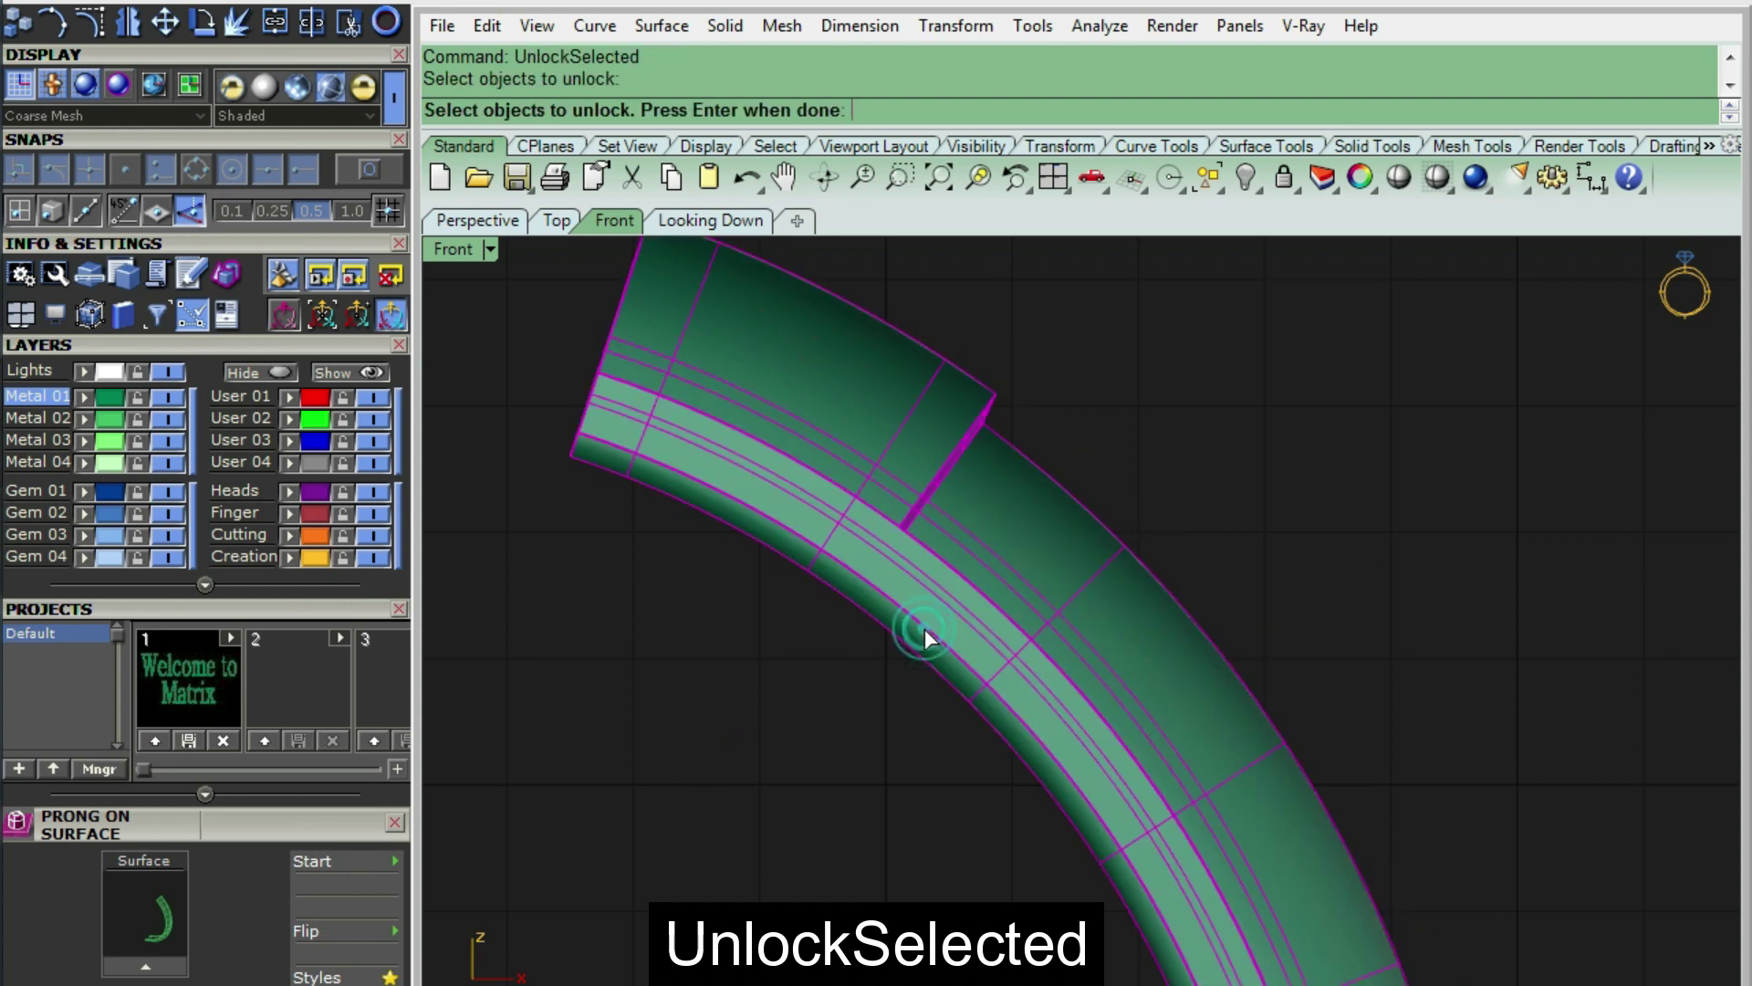
left_click(926, 629)
key("Return")
type("Split")
key("Return")
left_click(1026, 332)
key("Return")
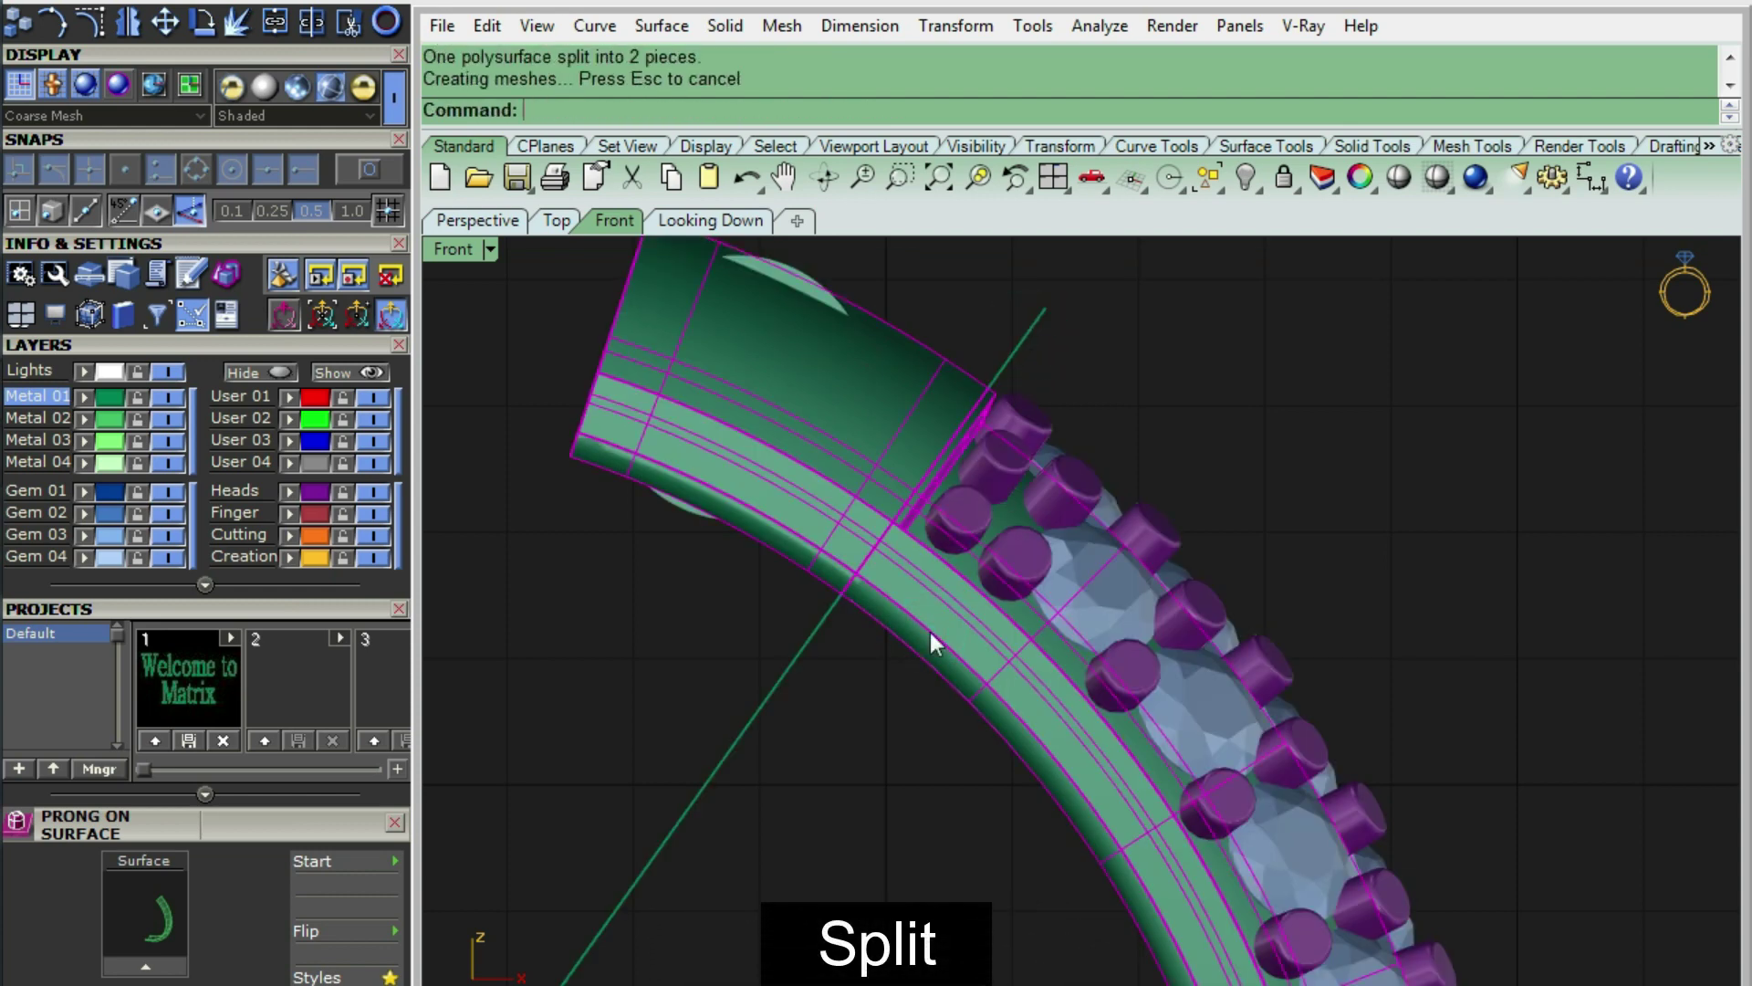
left_click(922, 643, "ctrl")
- Delete the cut-off upper band piece and cap the band's open end
scroll(922, 643, "down", 3)
scroll(923, 564, "down", 2)
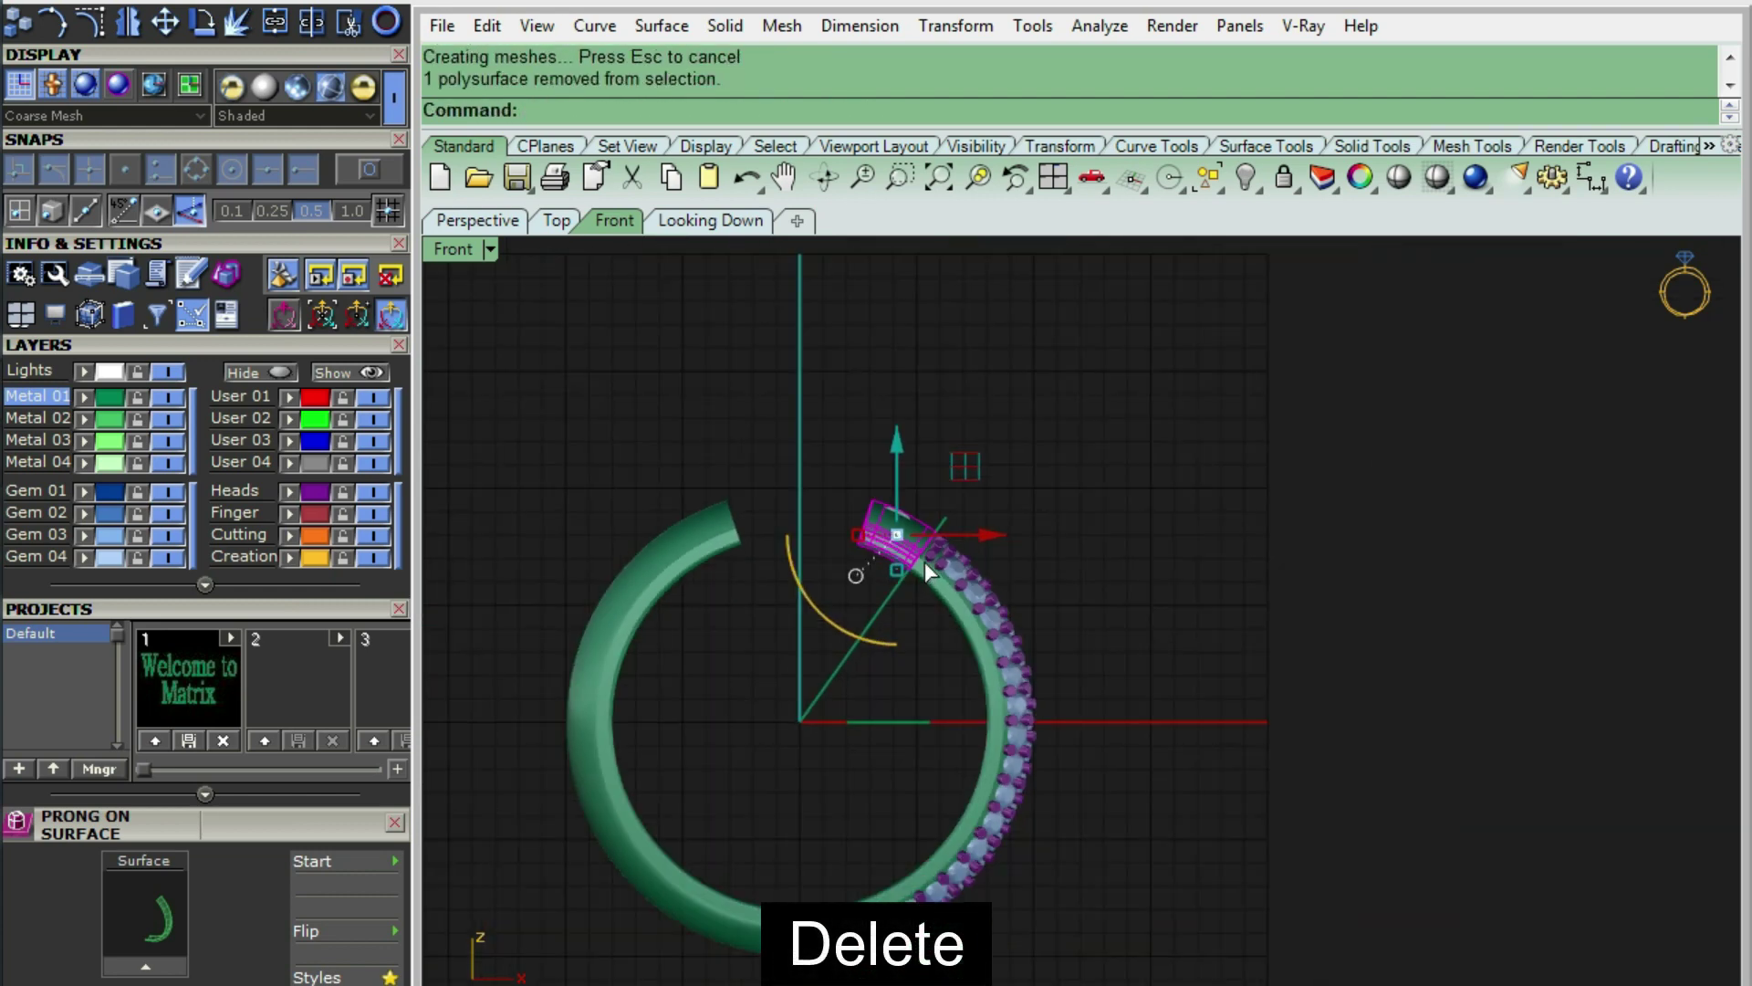
key("Delete")
scroll(924, 584, "up", 2)
scroll(916, 604, "up", 2)
left_click(913, 575)
type("Cap")
key("Return")
scroll(913, 575, "up", 2)
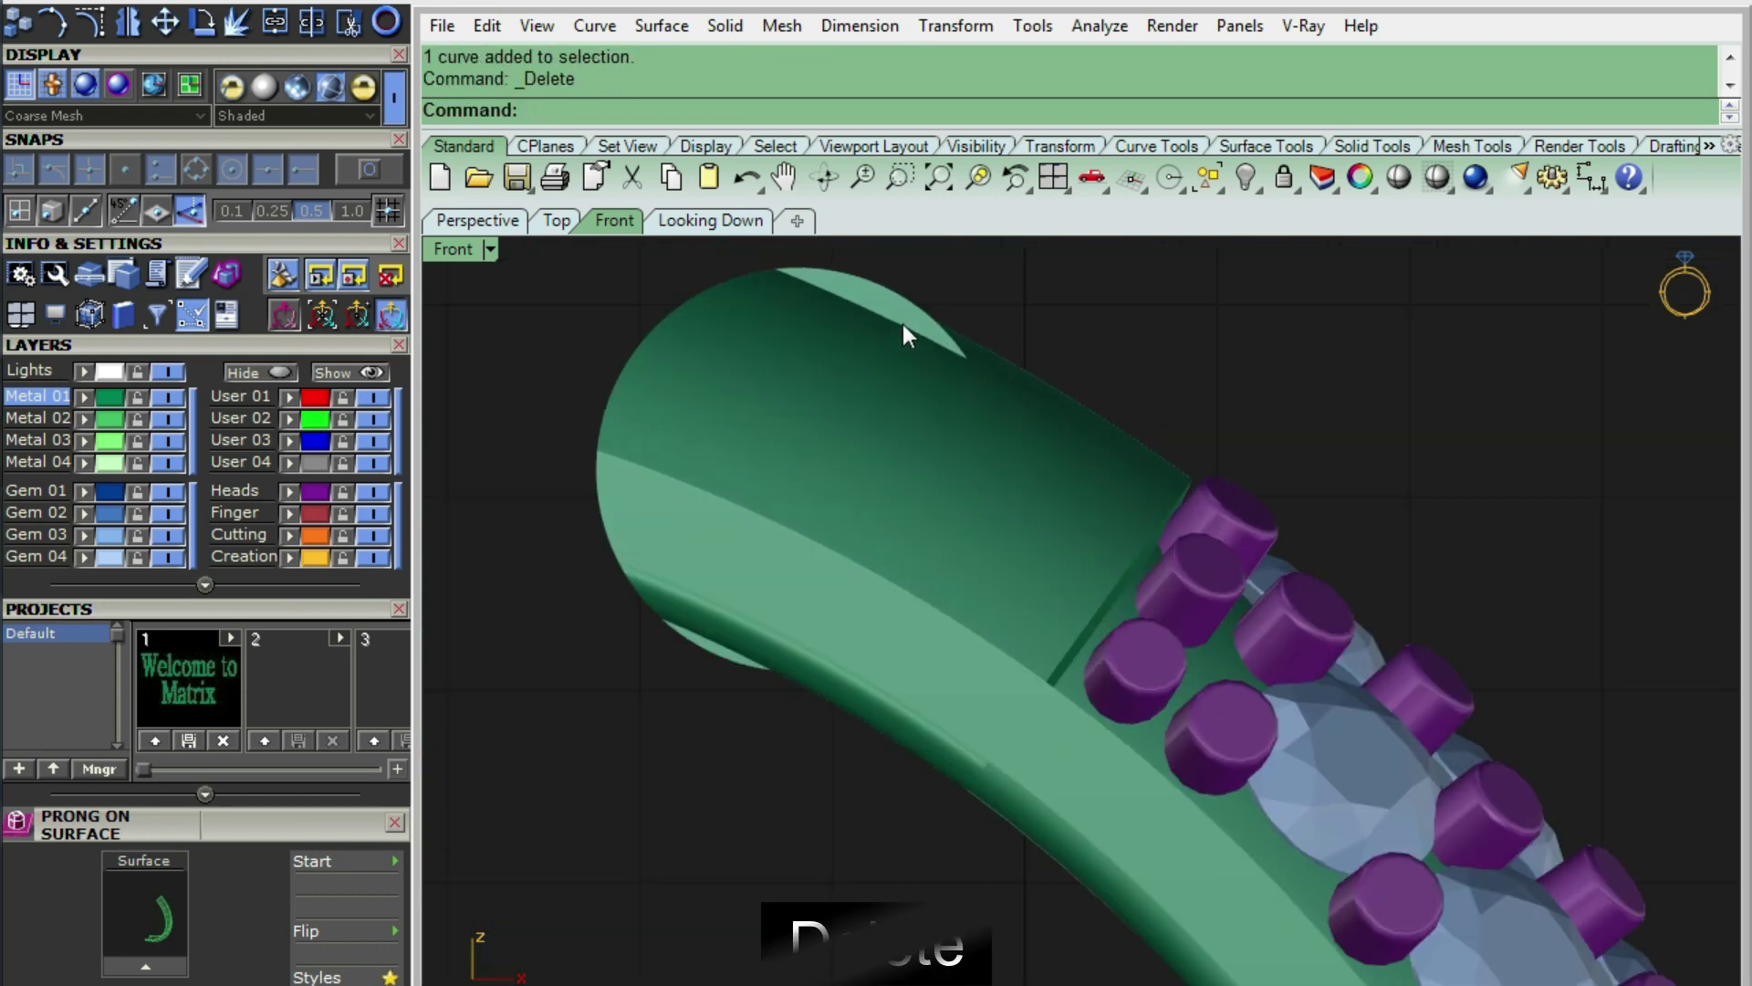
- In wireframe view, offset the end circle and delete the original circle
key("ctrl+alt+w")
type("Offset")
key("Return")
scroll(931, 603, "up", 3)
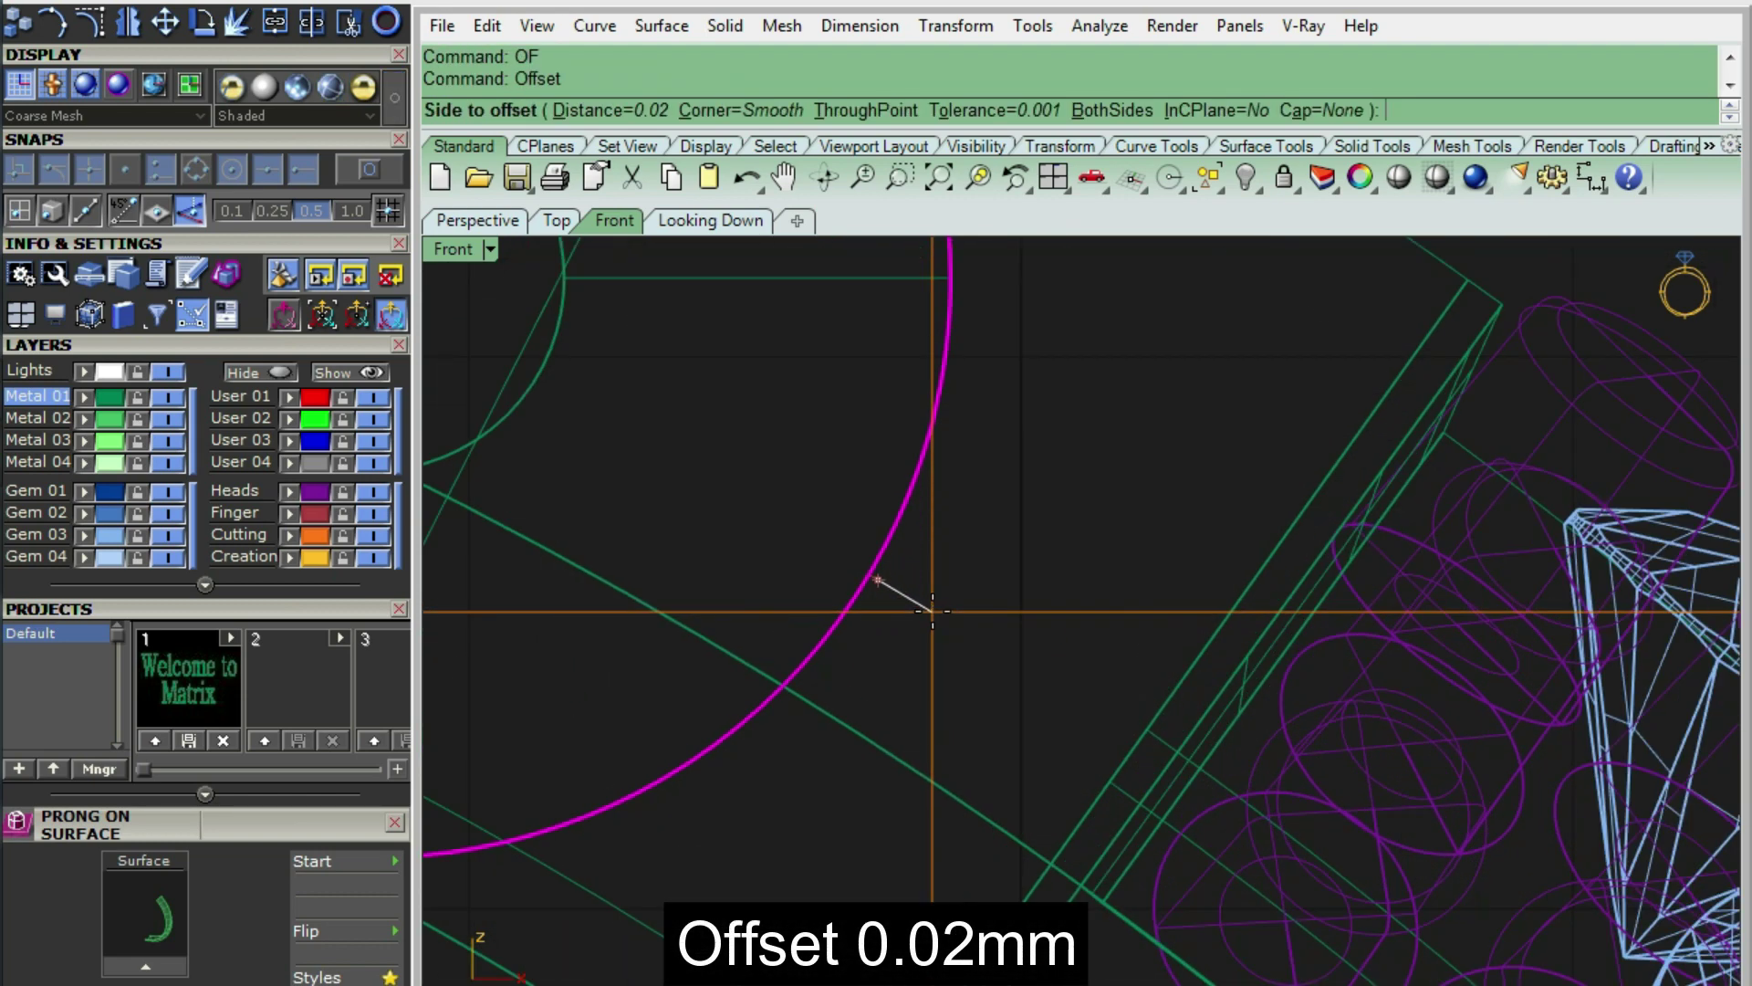
scroll(931, 607, "up", 2)
left_click(931, 614)
key("Delete")
scroll(930, 591, "down", 3)
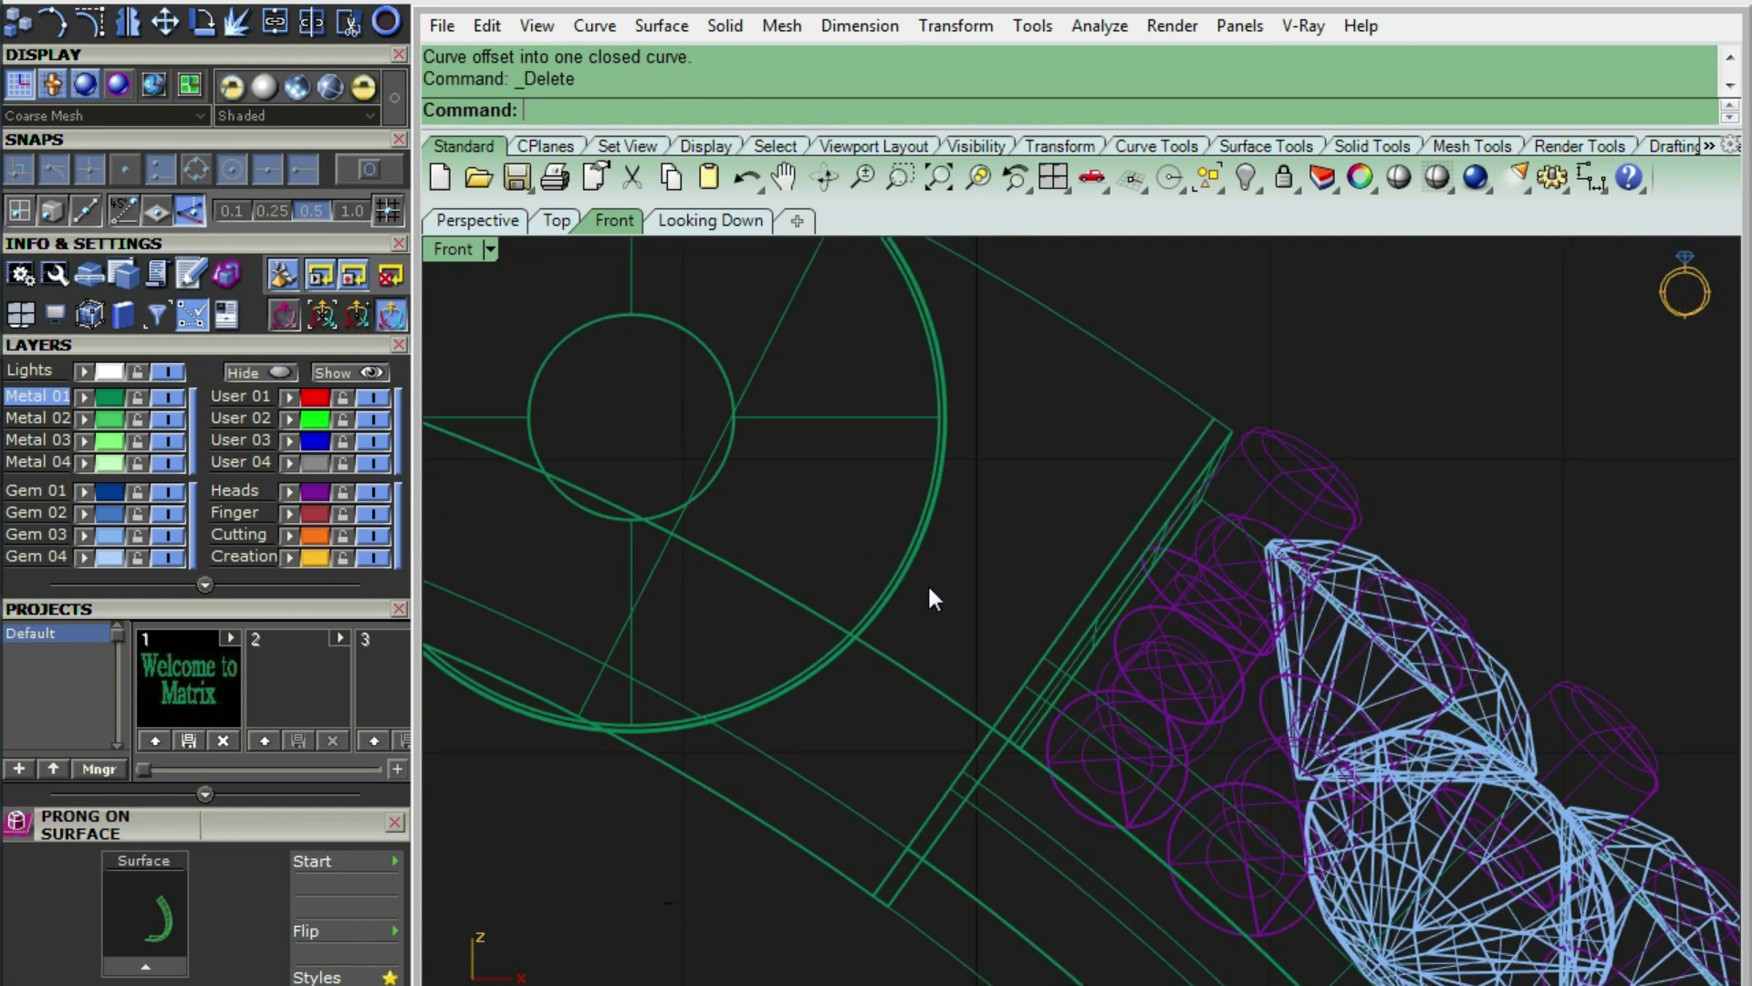
- Draw a BothSides line tangent to the circle, extending outward from its midpoint
type("l")
key("Return")
type("b")
key("Return")
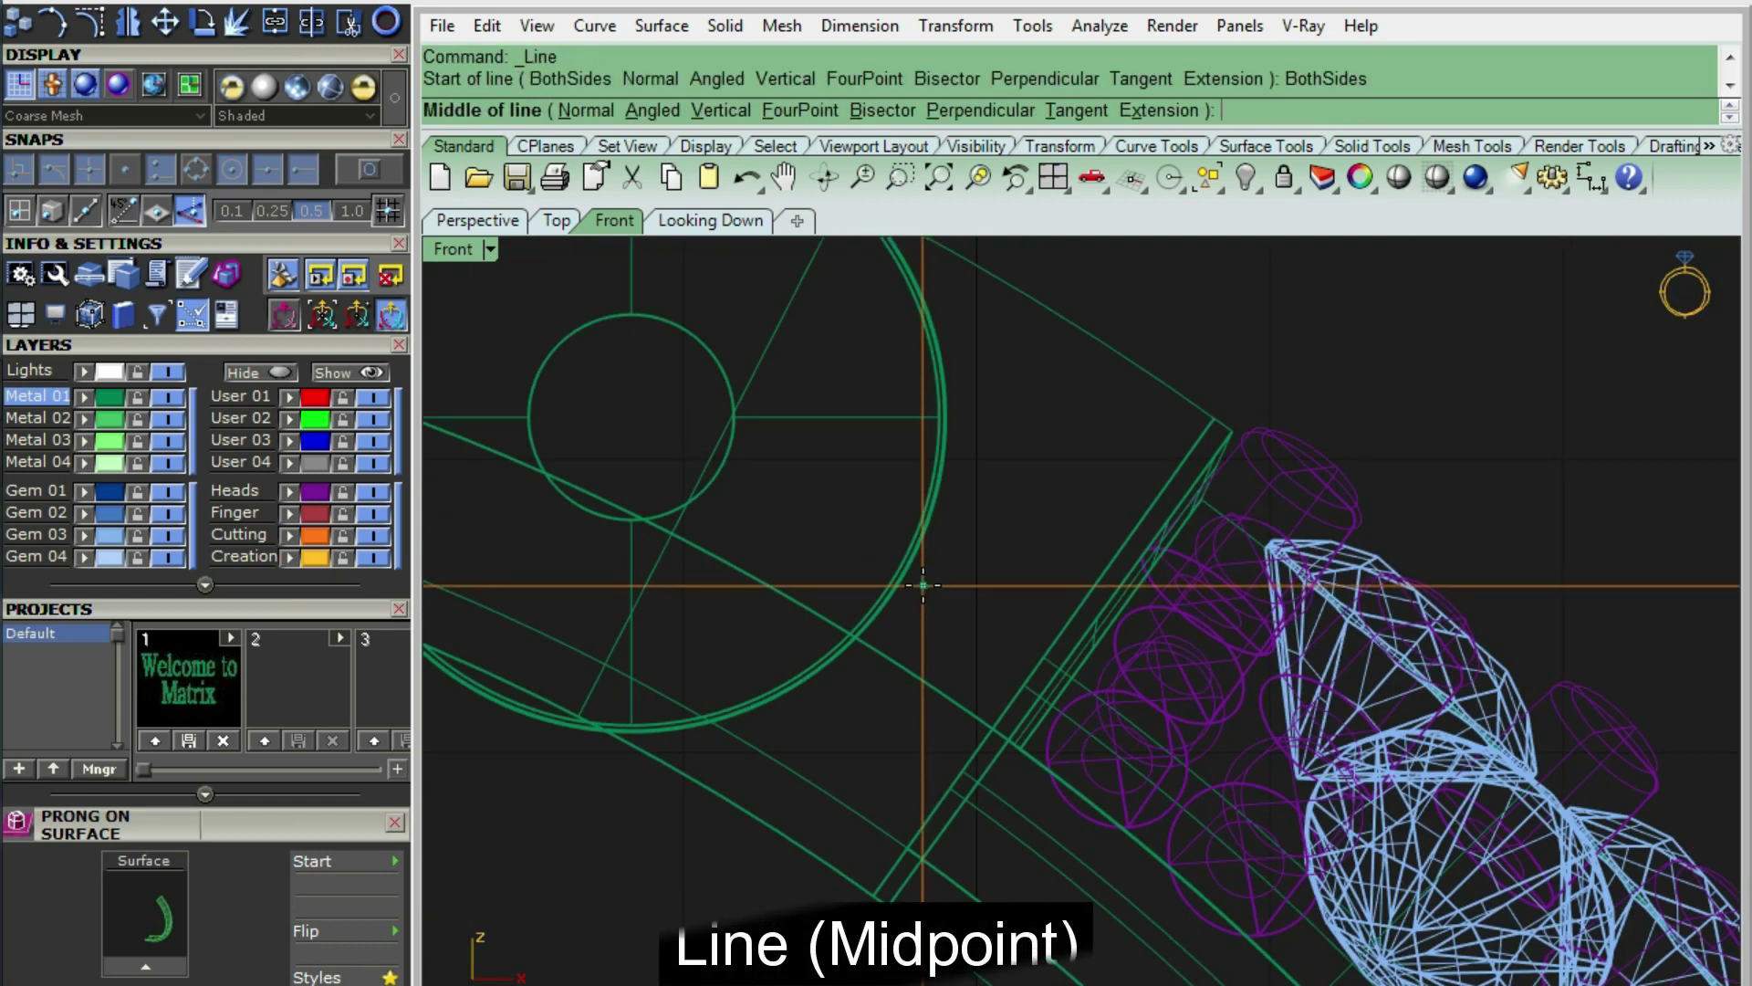
type("t")
key("Return")
left_click(899, 580)
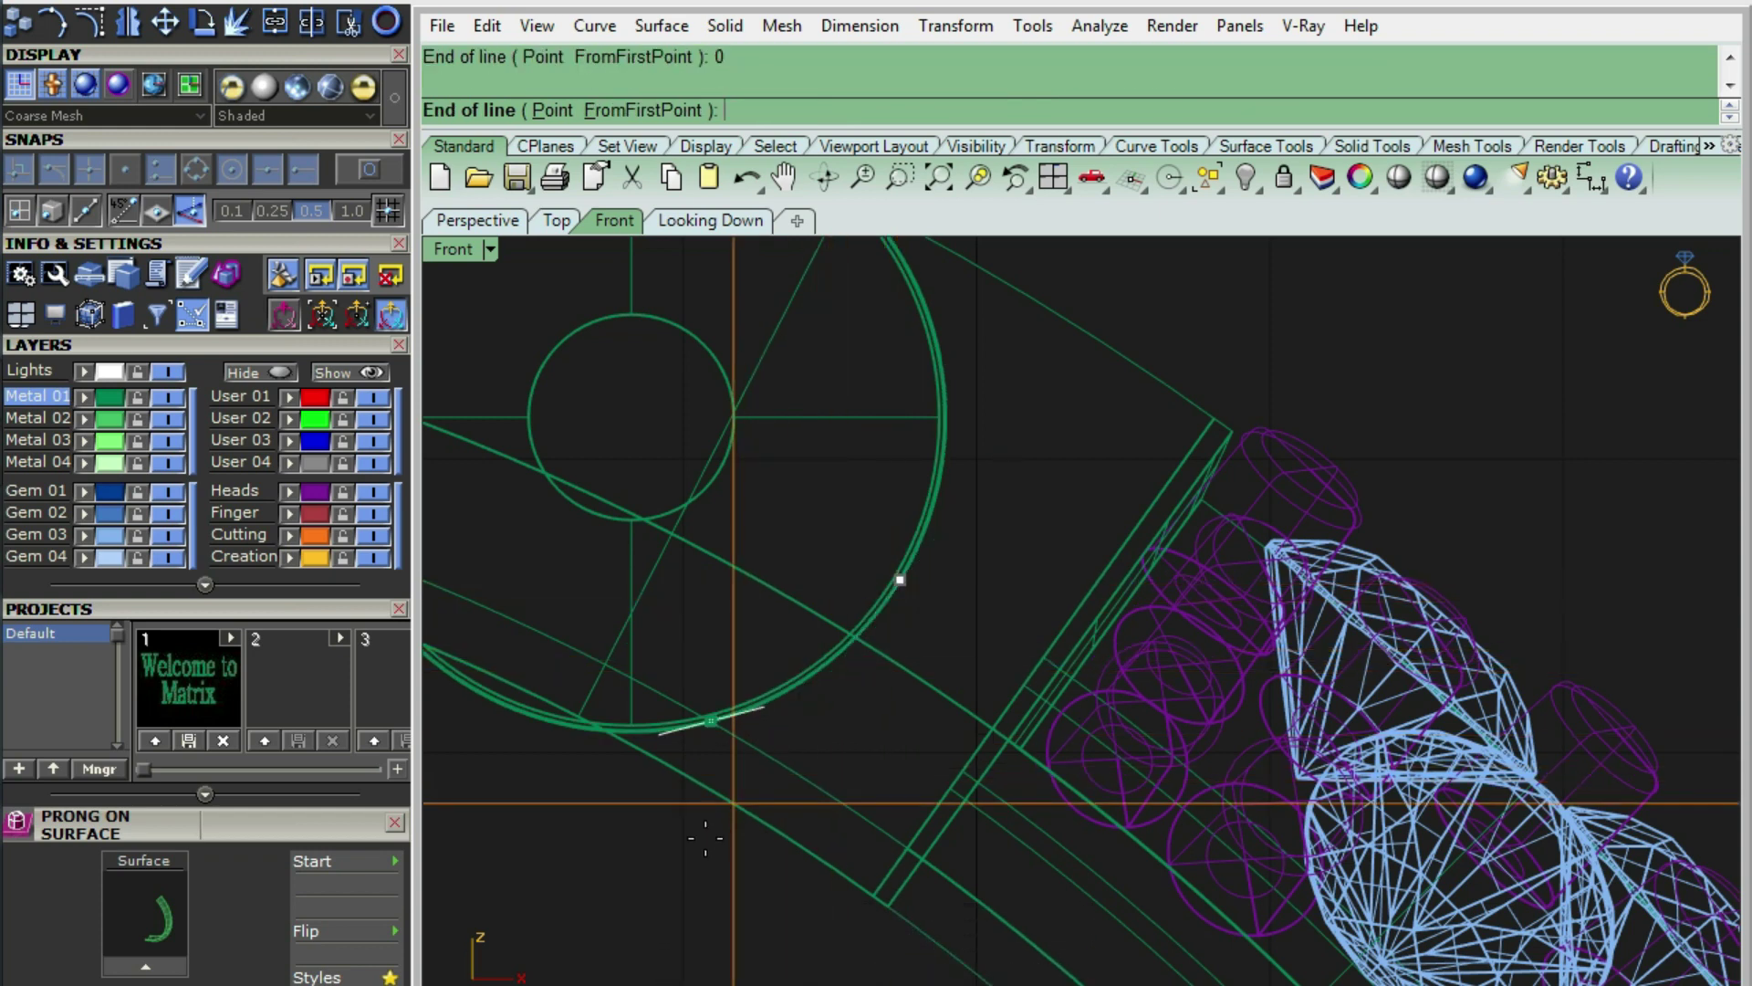
scroll(798, 595, "down", 2)
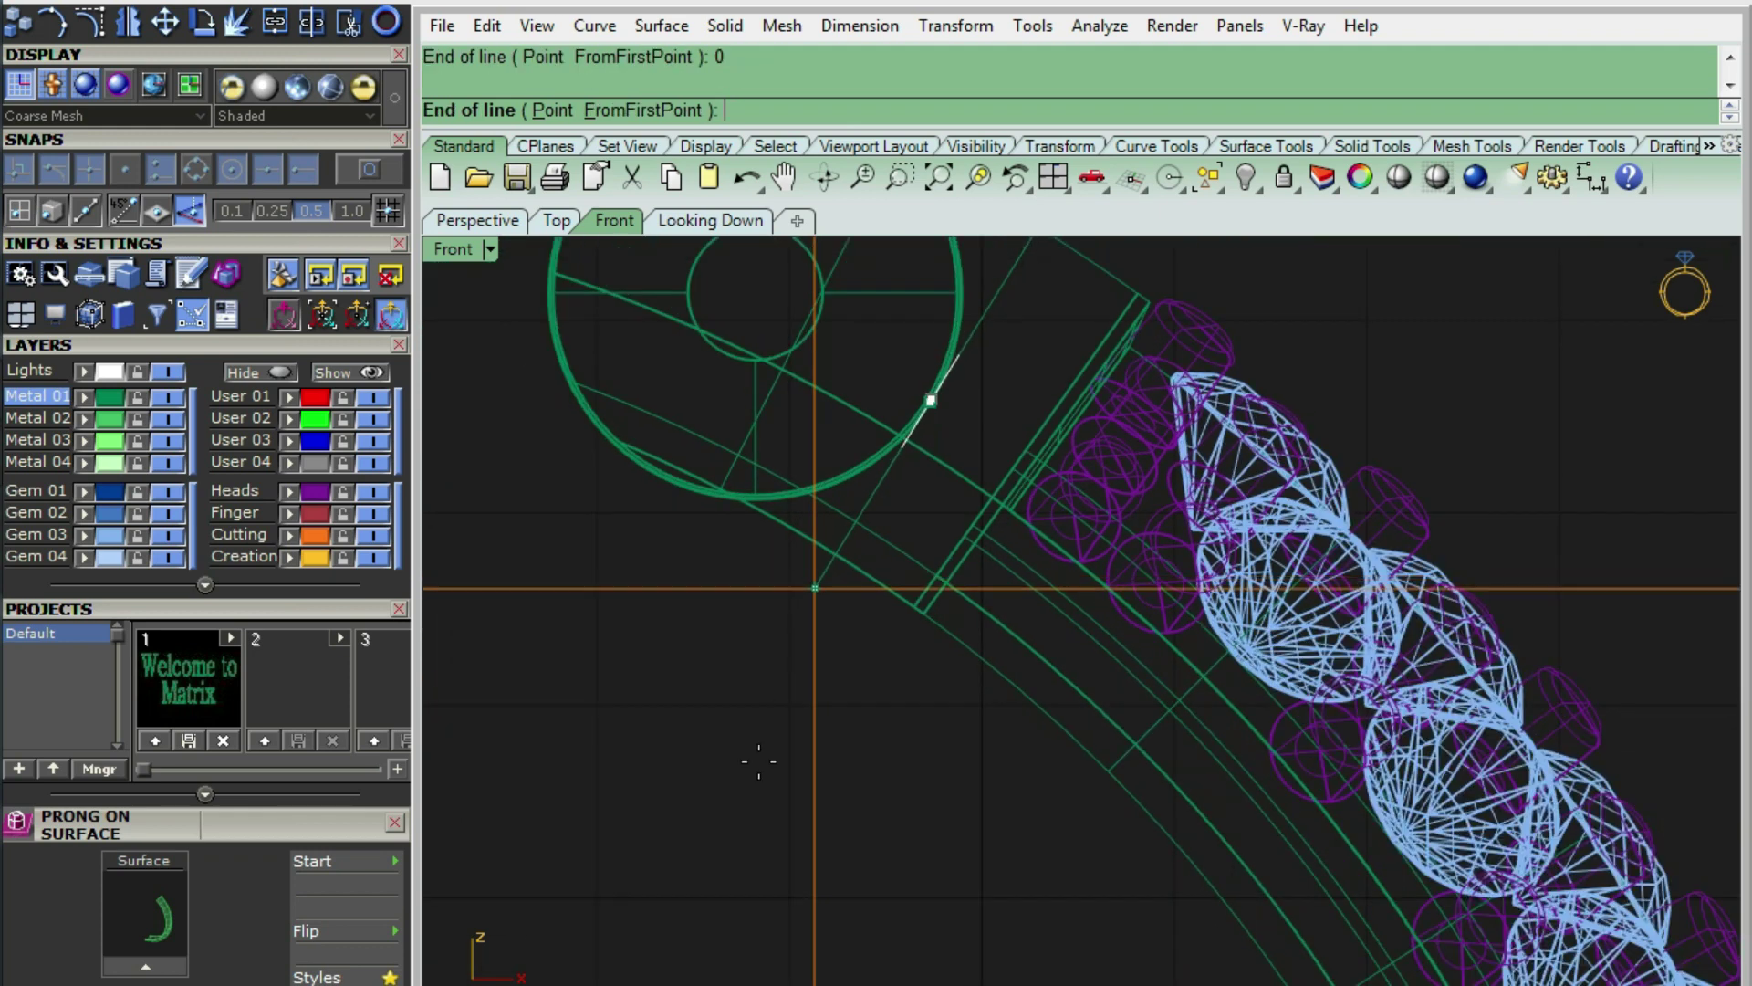
right_click_drag(648, 784, 613, 912)
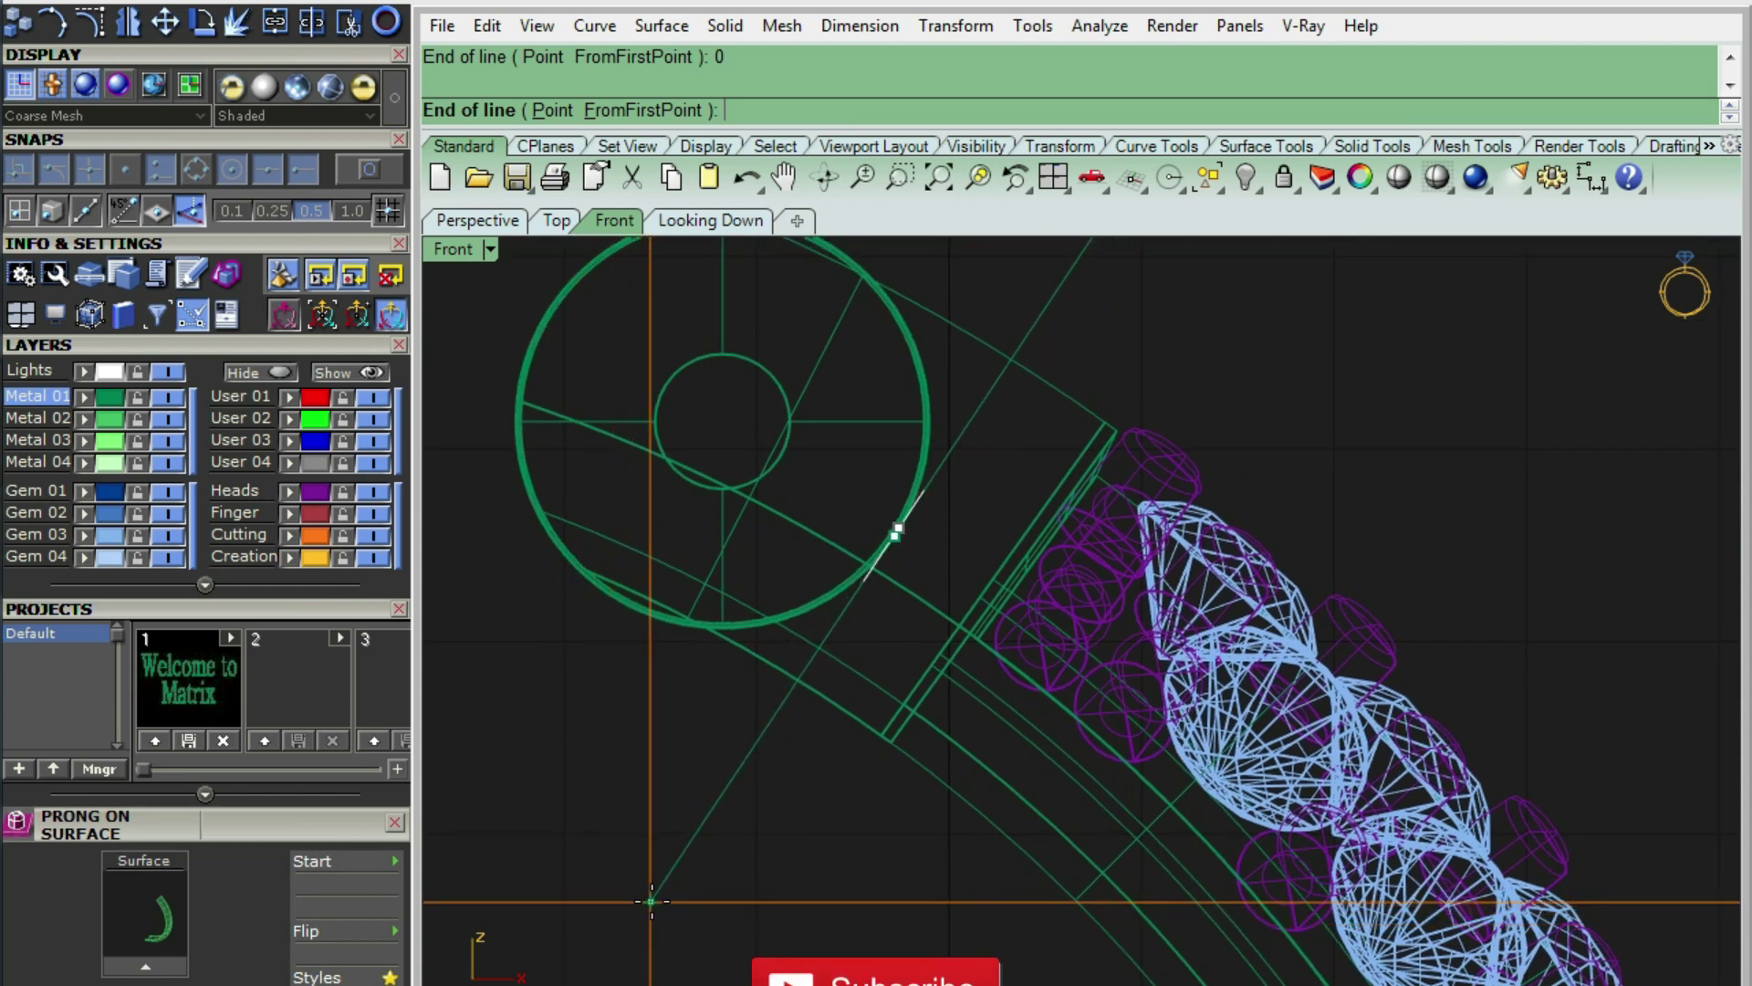
left_click(654, 899)
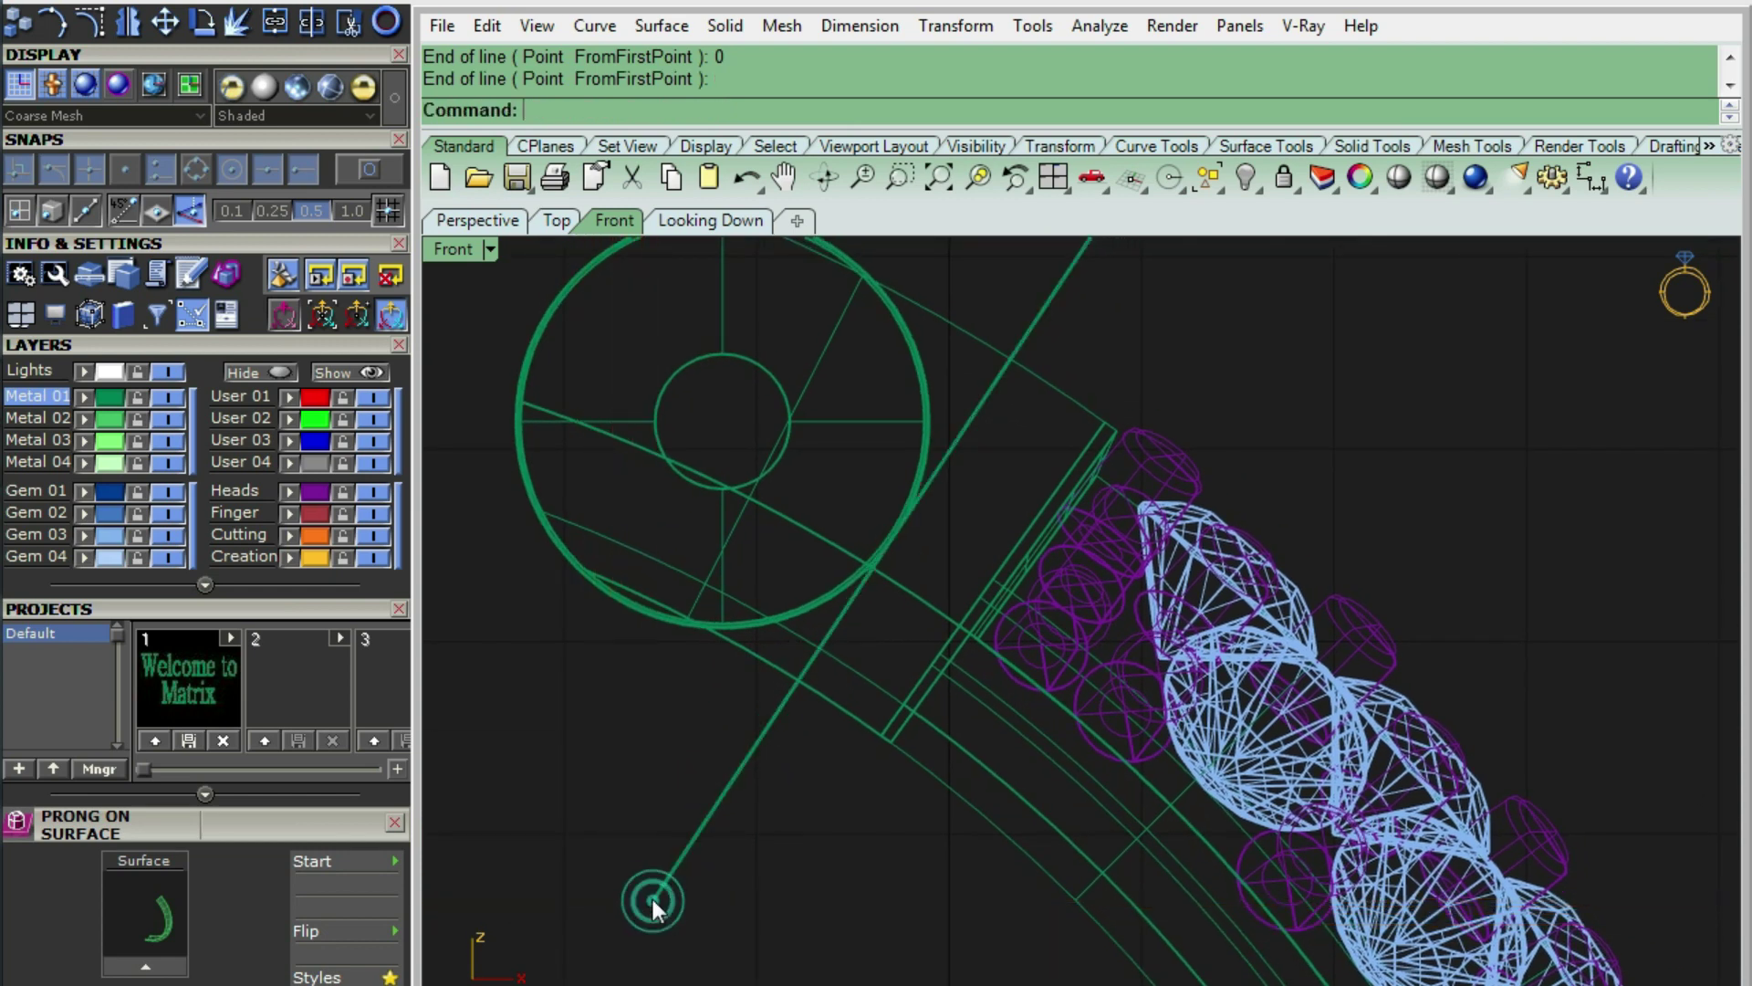
- Delete the large circle, keeping the tangent line
left_click(749, 757)
scroll(931, 484, "up", 3)
scroll(831, 527, "up", 3)
left_click(831, 544)
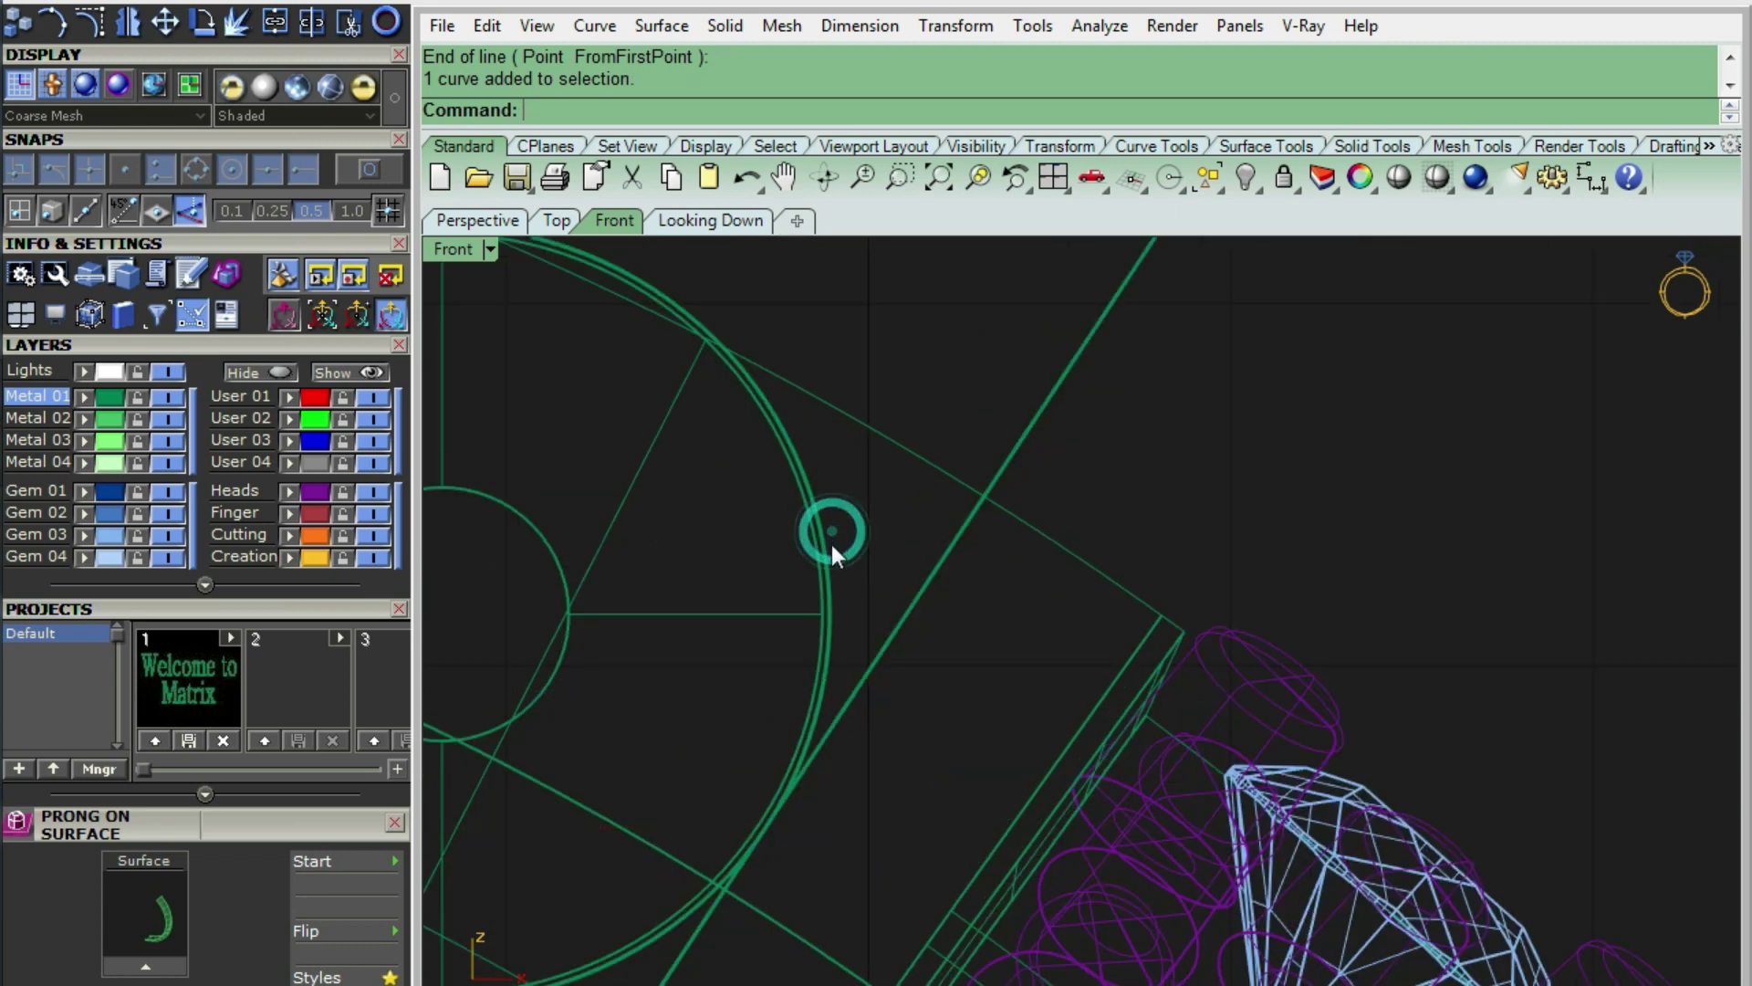
scroll(885, 502, "down", 4)
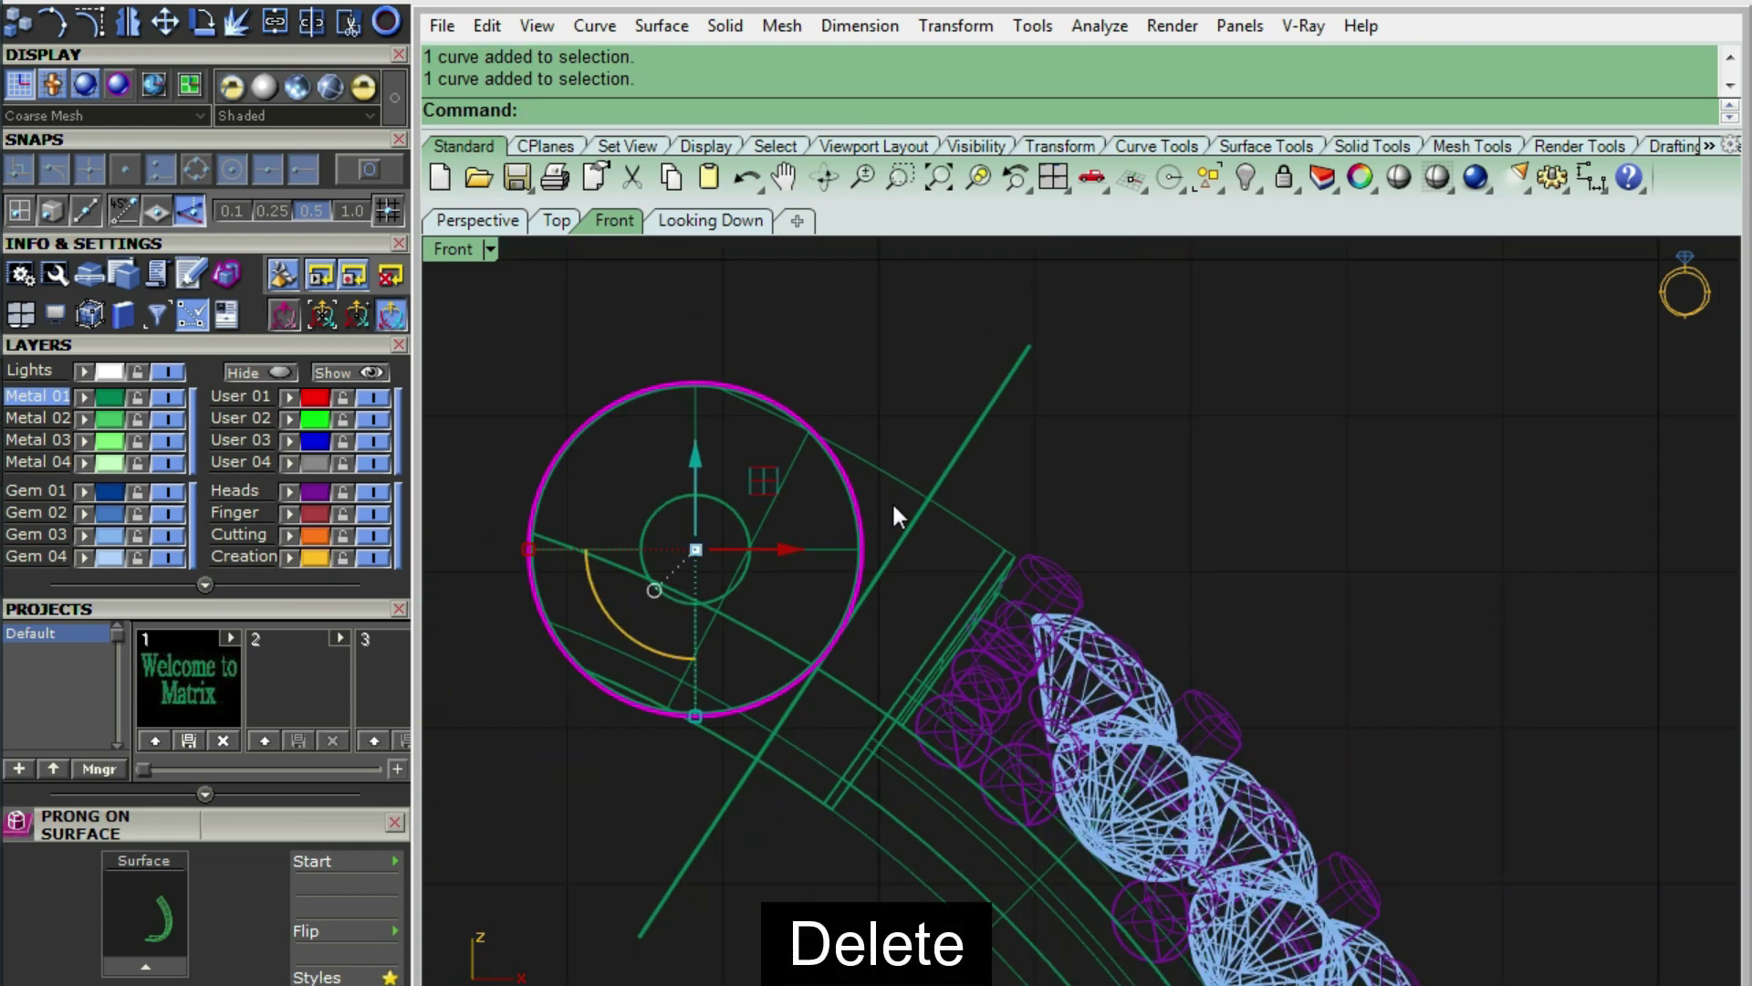
key("Delete")
- Offset the tangent line through a picked point to make a parallel line
left_click(947, 465)
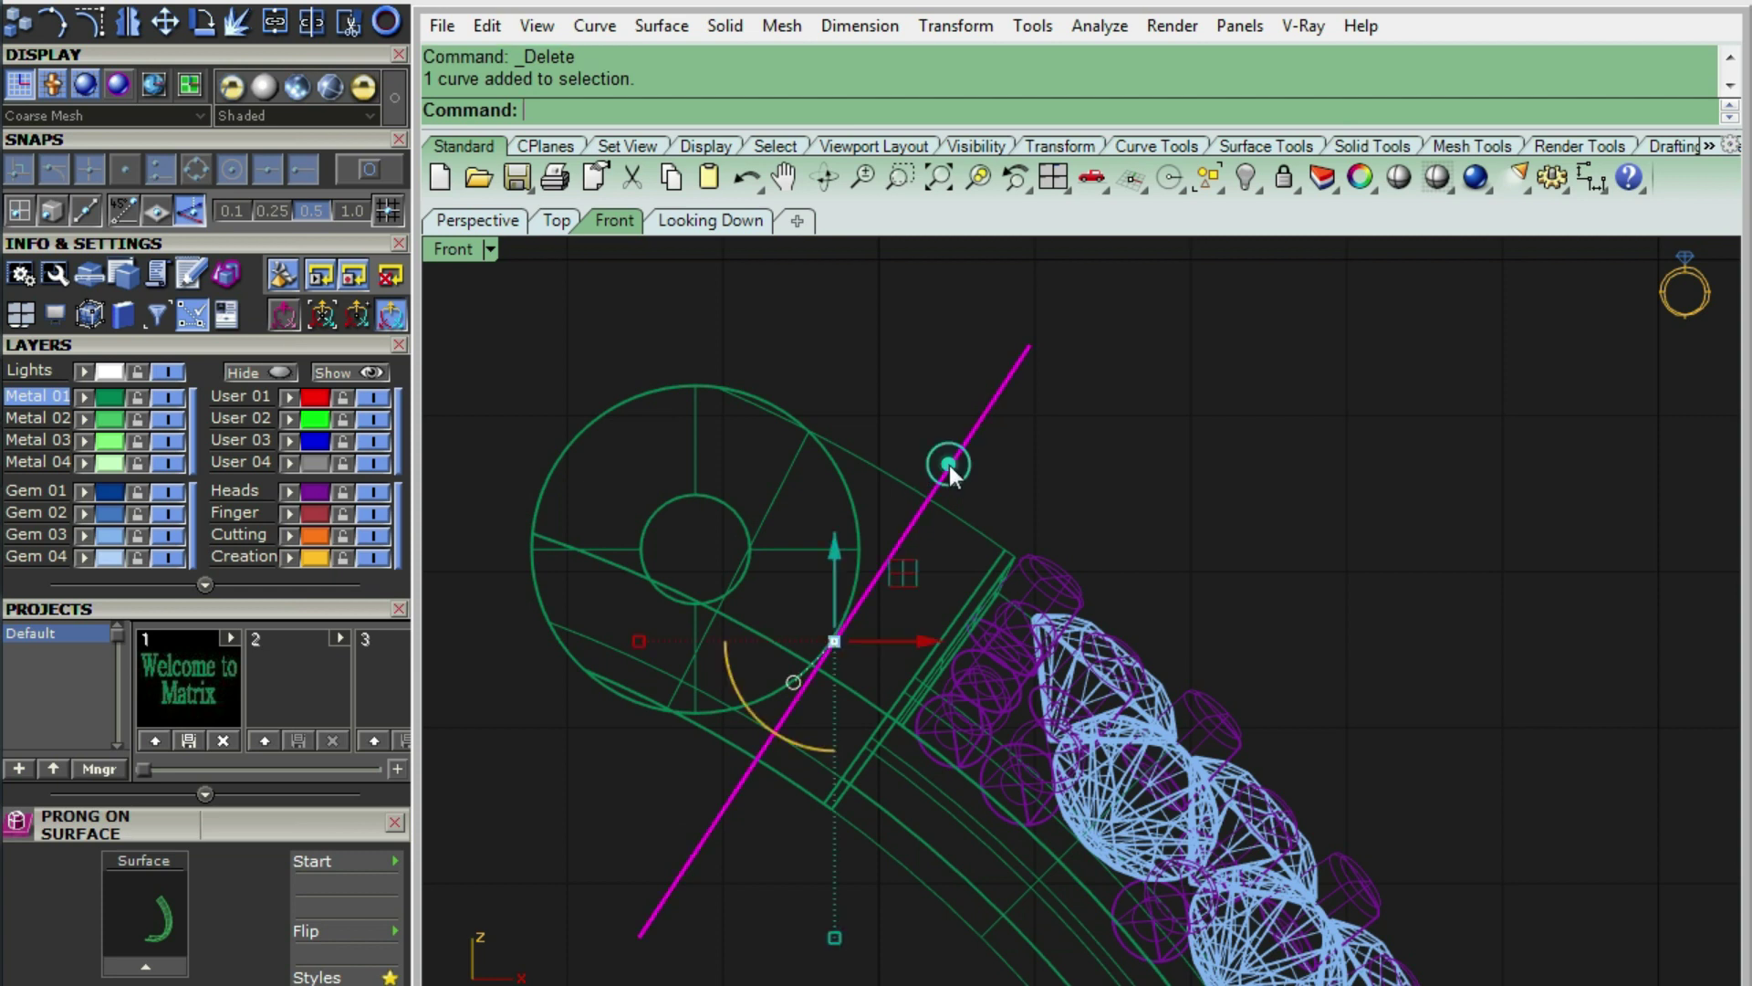
type("Offset")
key("Return")
type("t")
key("Return")
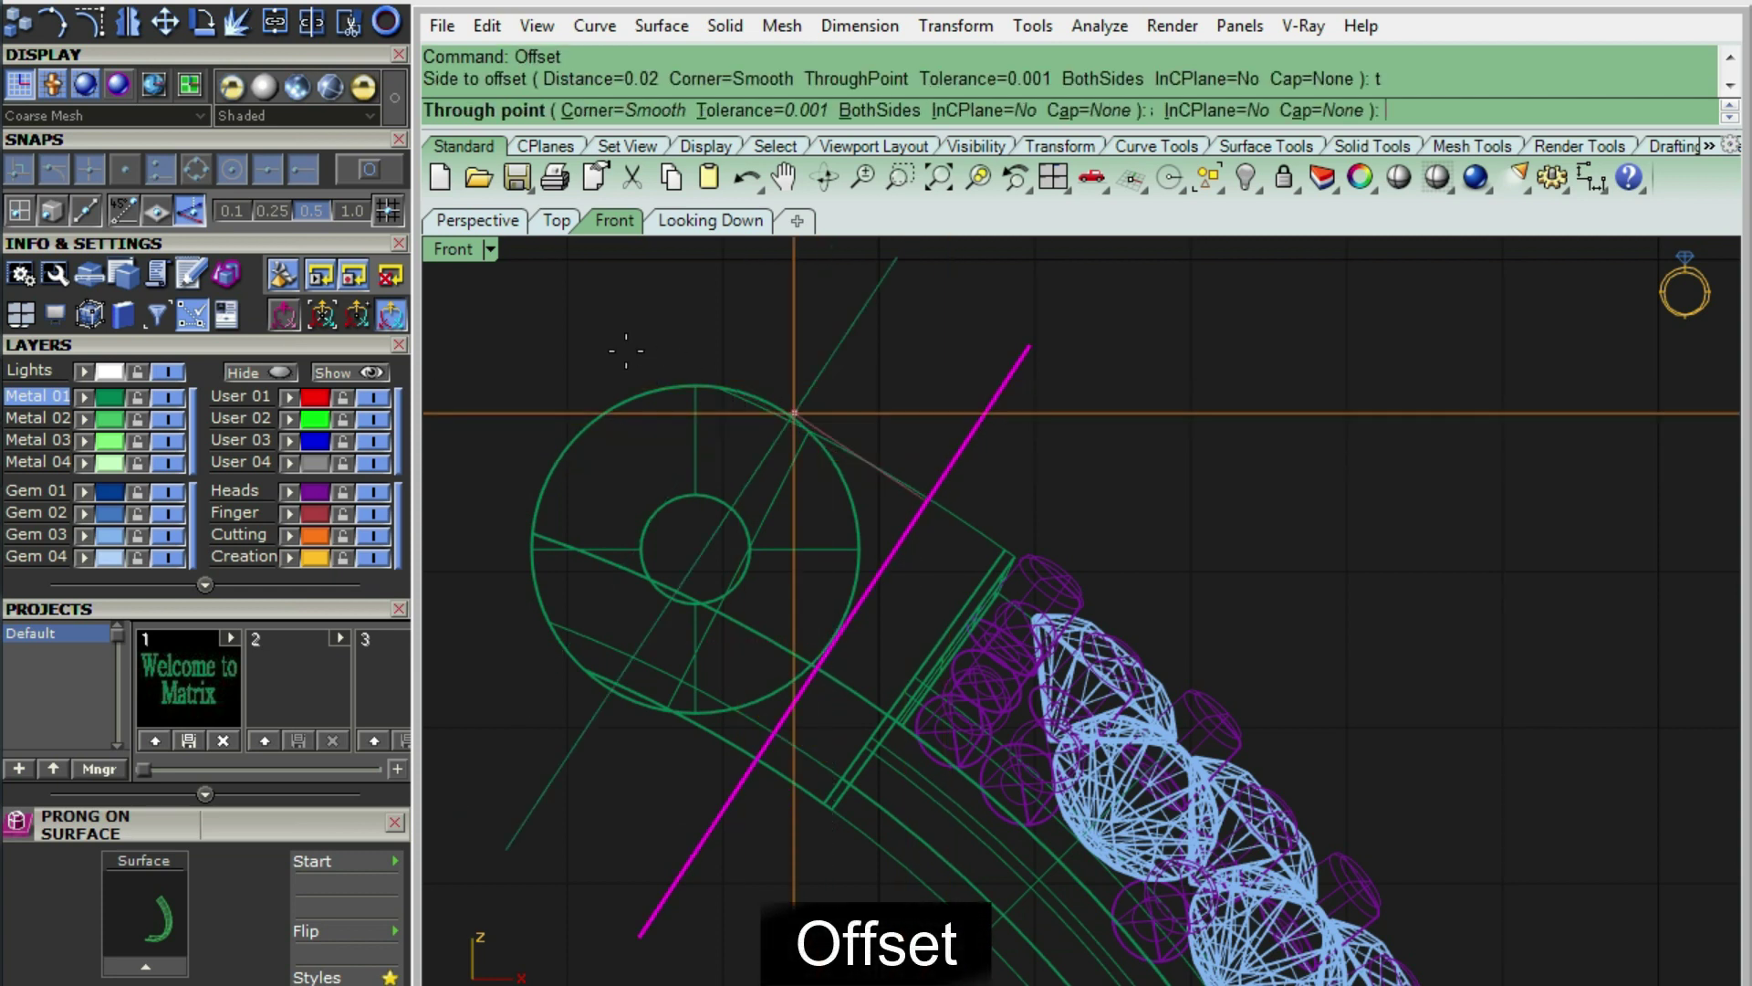
left_click(637, 343)
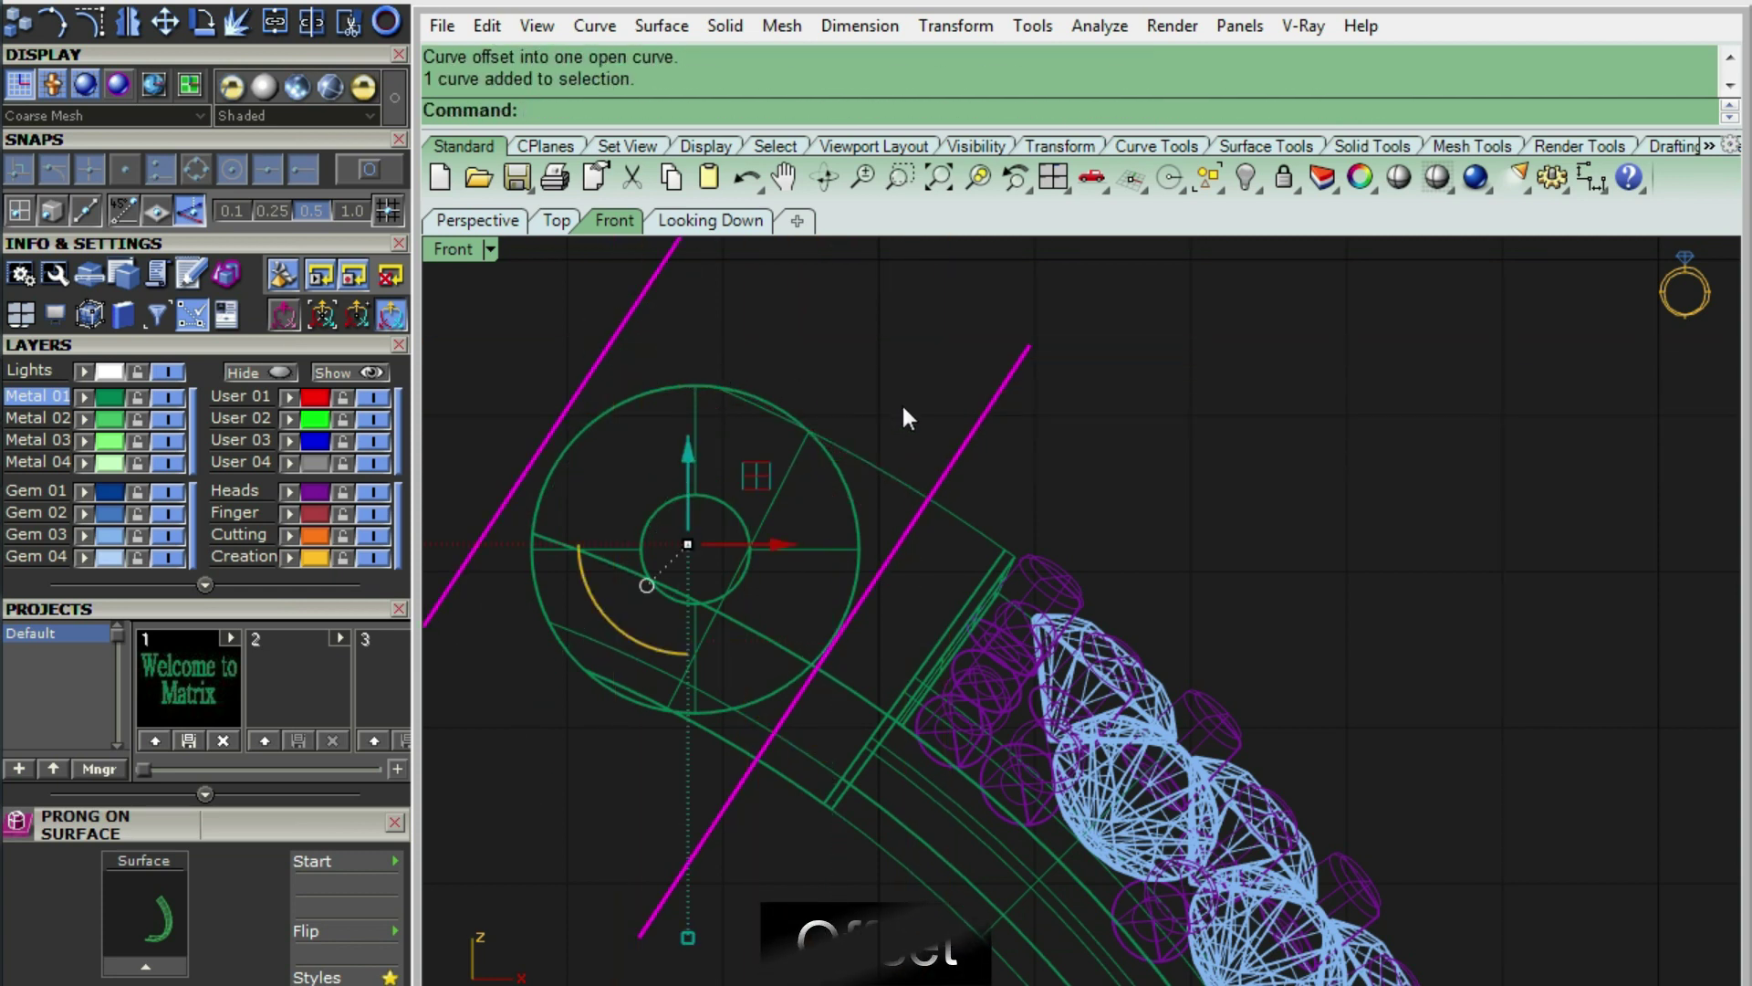
right_click_drag(908, 418, 888, 450)
- Connect the ends of the two parallel lines with two lines, closing the rectangle
type("li")
key("Return")
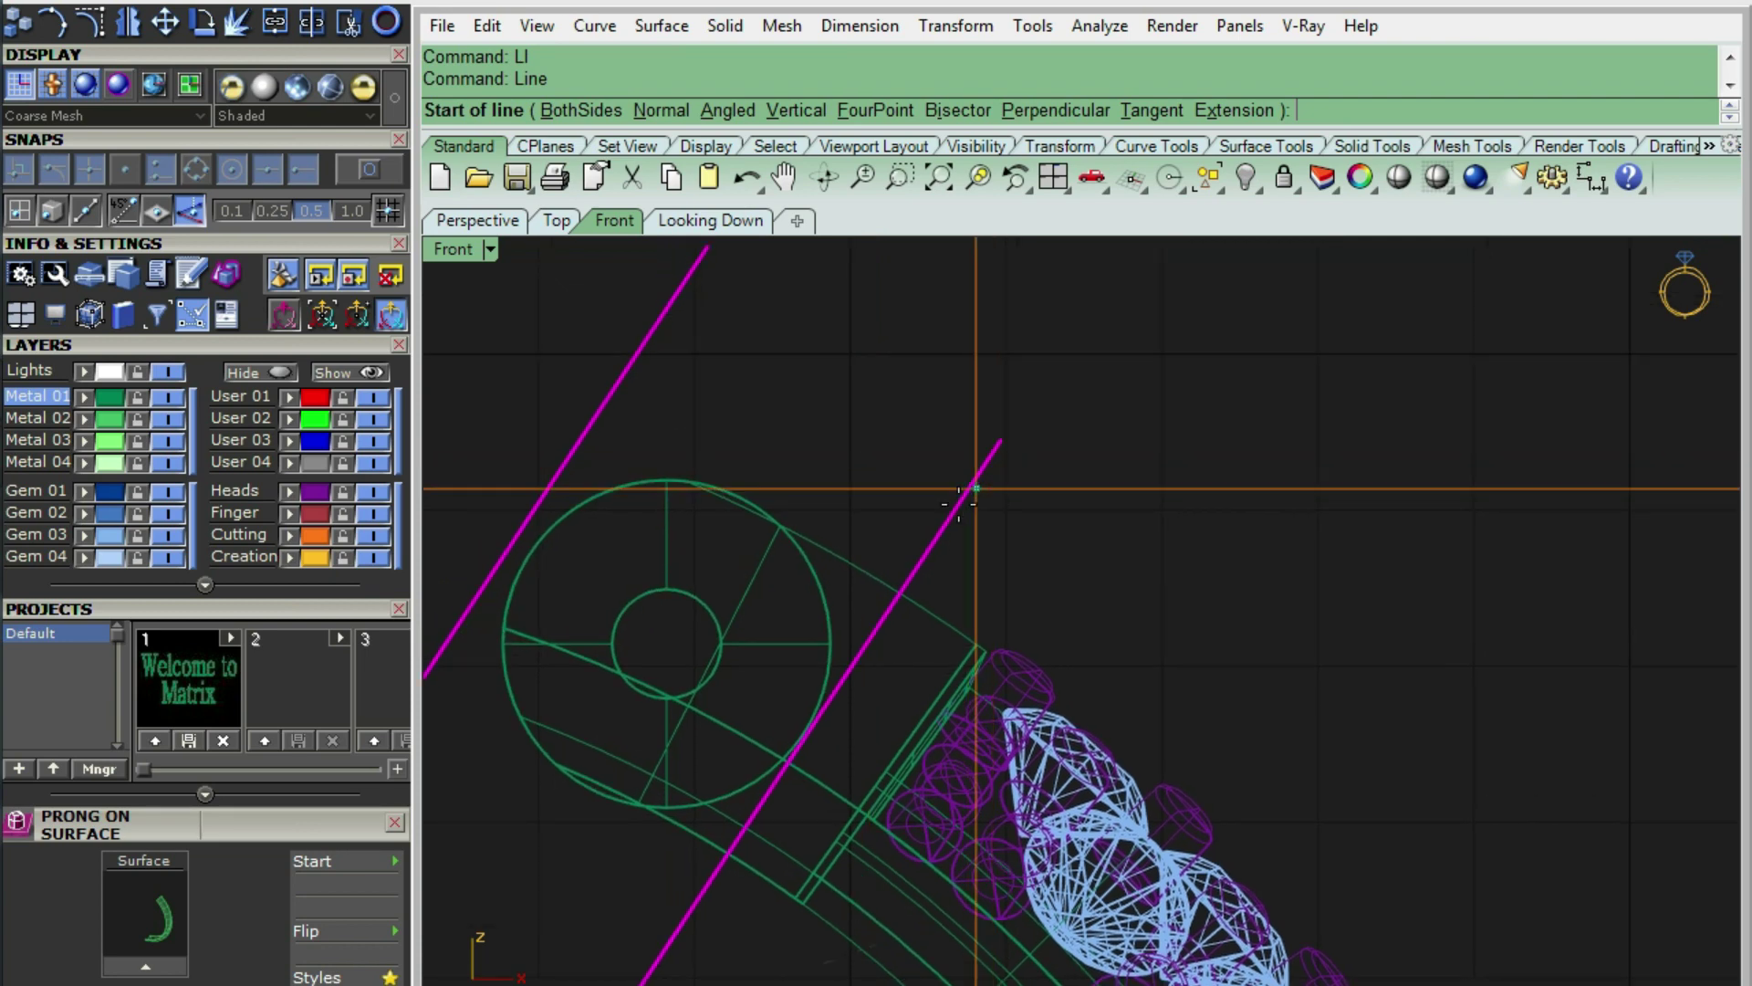
scroll(959, 503, "down", 2)
key("ctrl+c")
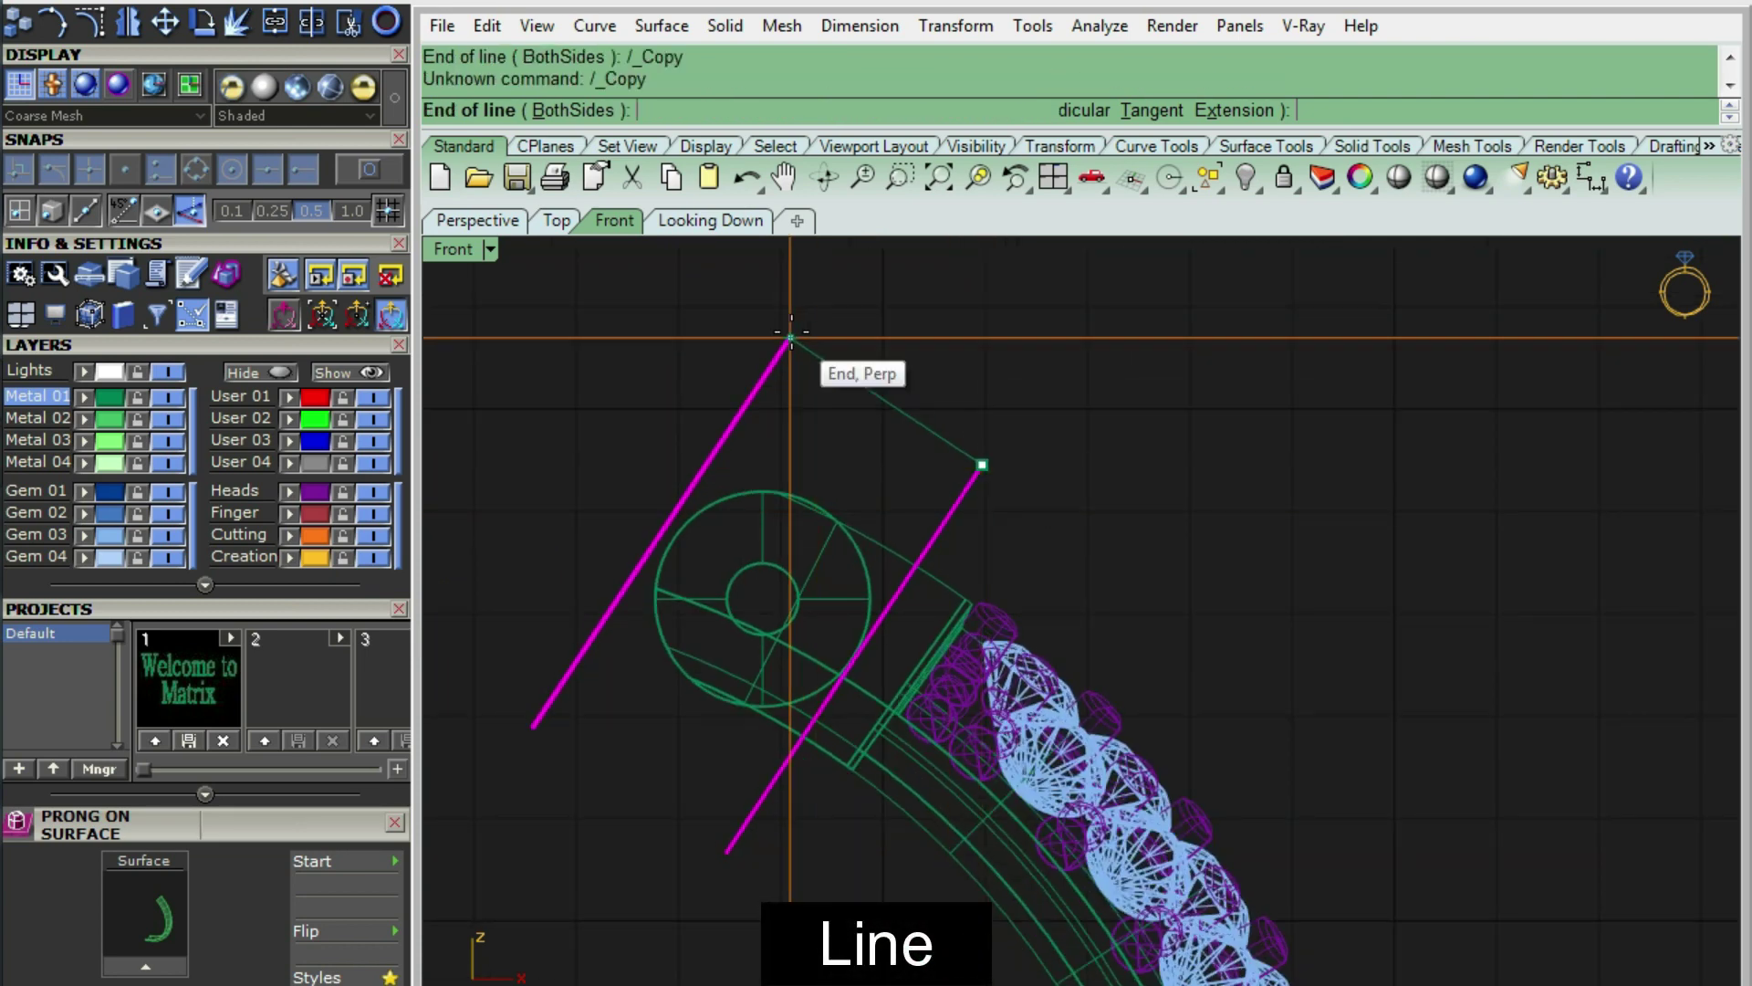
left_click(790, 339)
type("li")
key("Return")
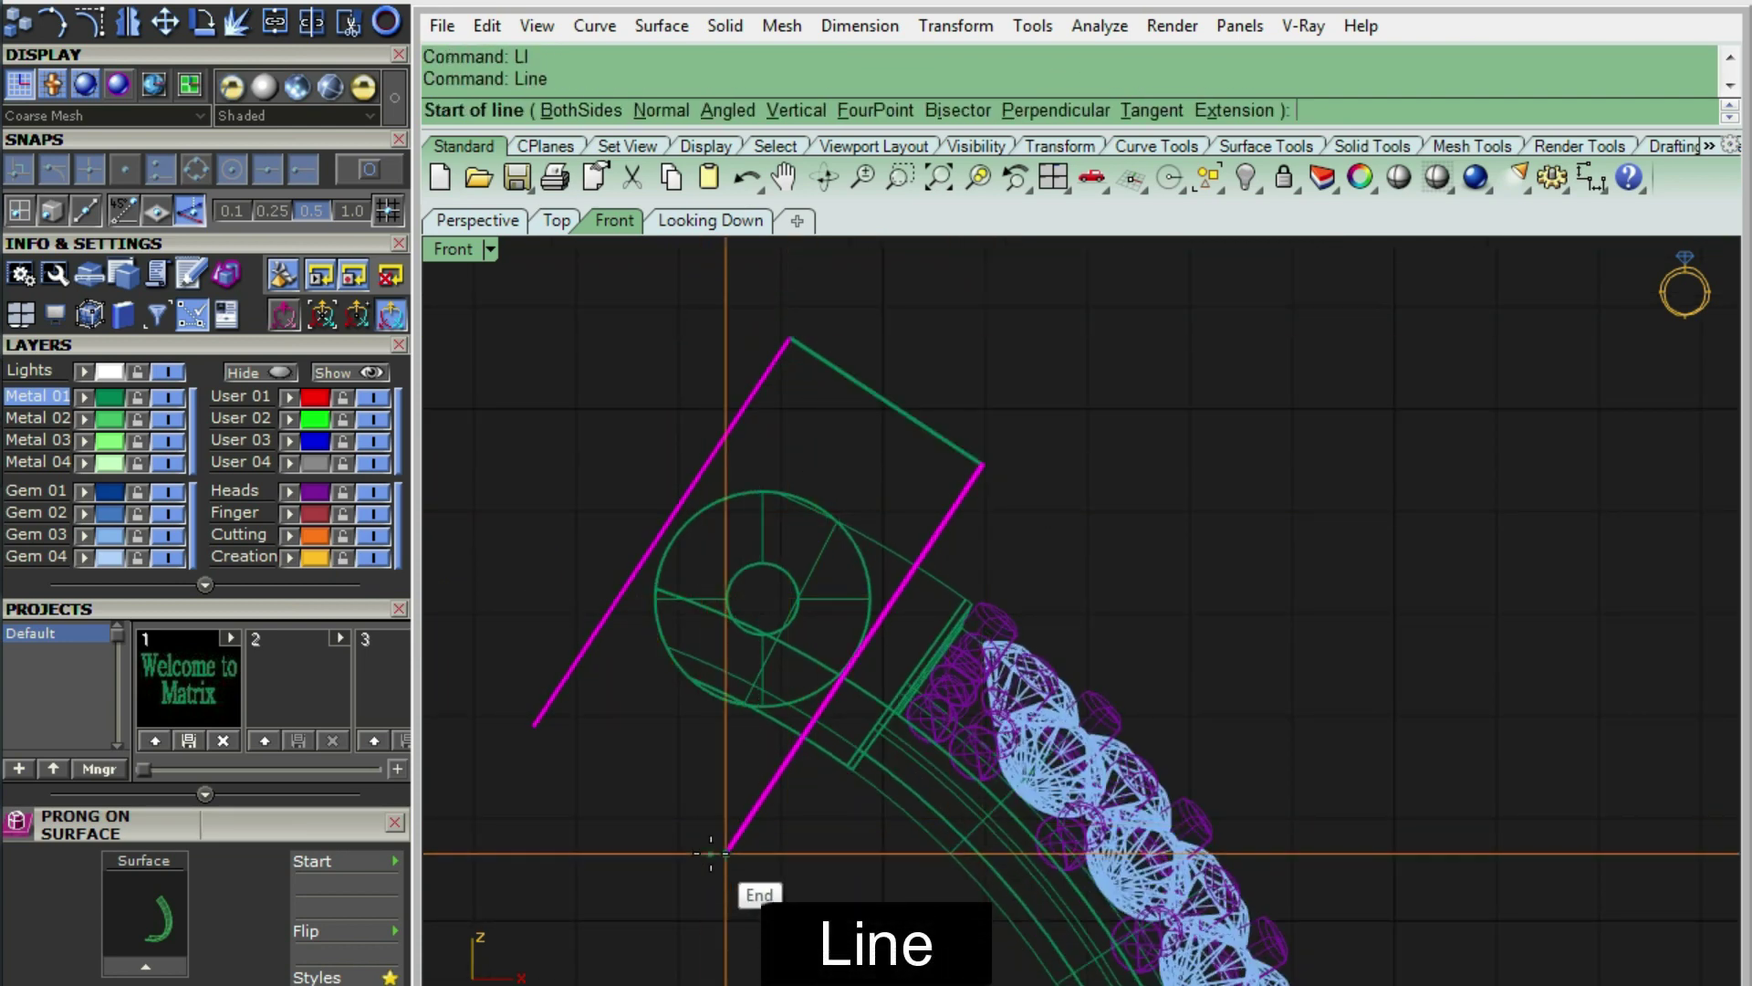
left_click(726, 853)
left_click(537, 728)
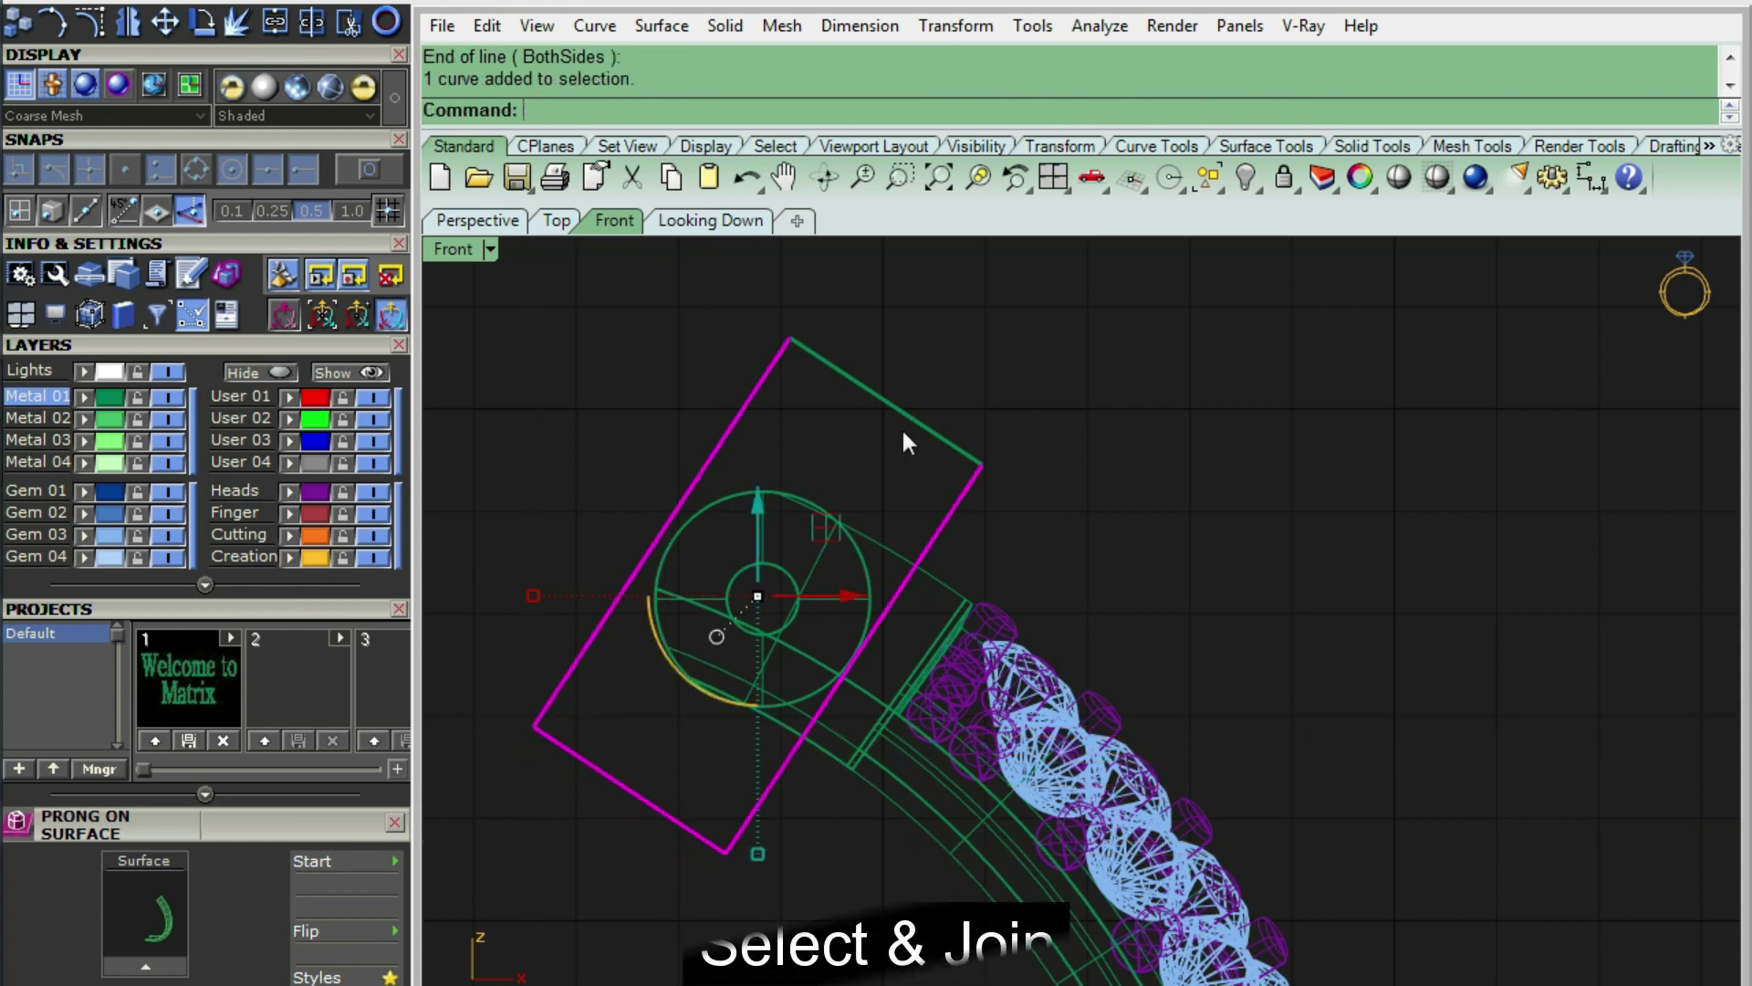
key("ctrl+F1")
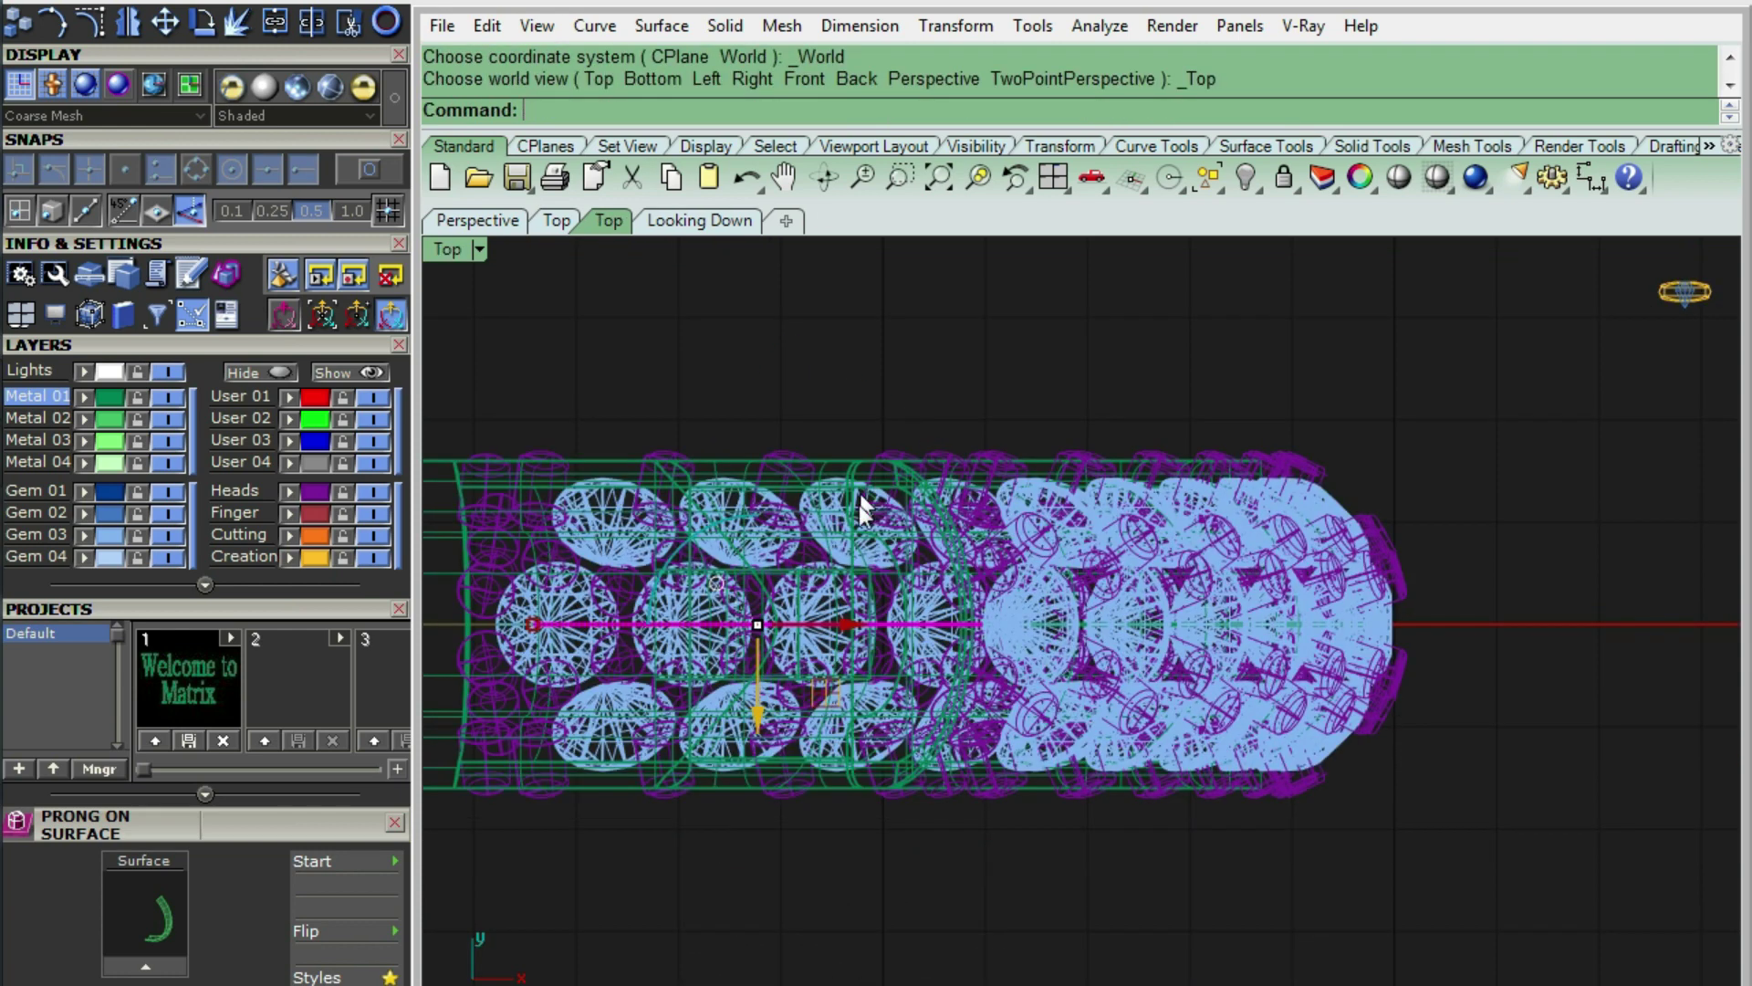
- In shaded view, extrude the rectangle into a solid box
key("ctrl+alt+s")
type("c")
key("Return")
scroll(950, 644, "up", 5)
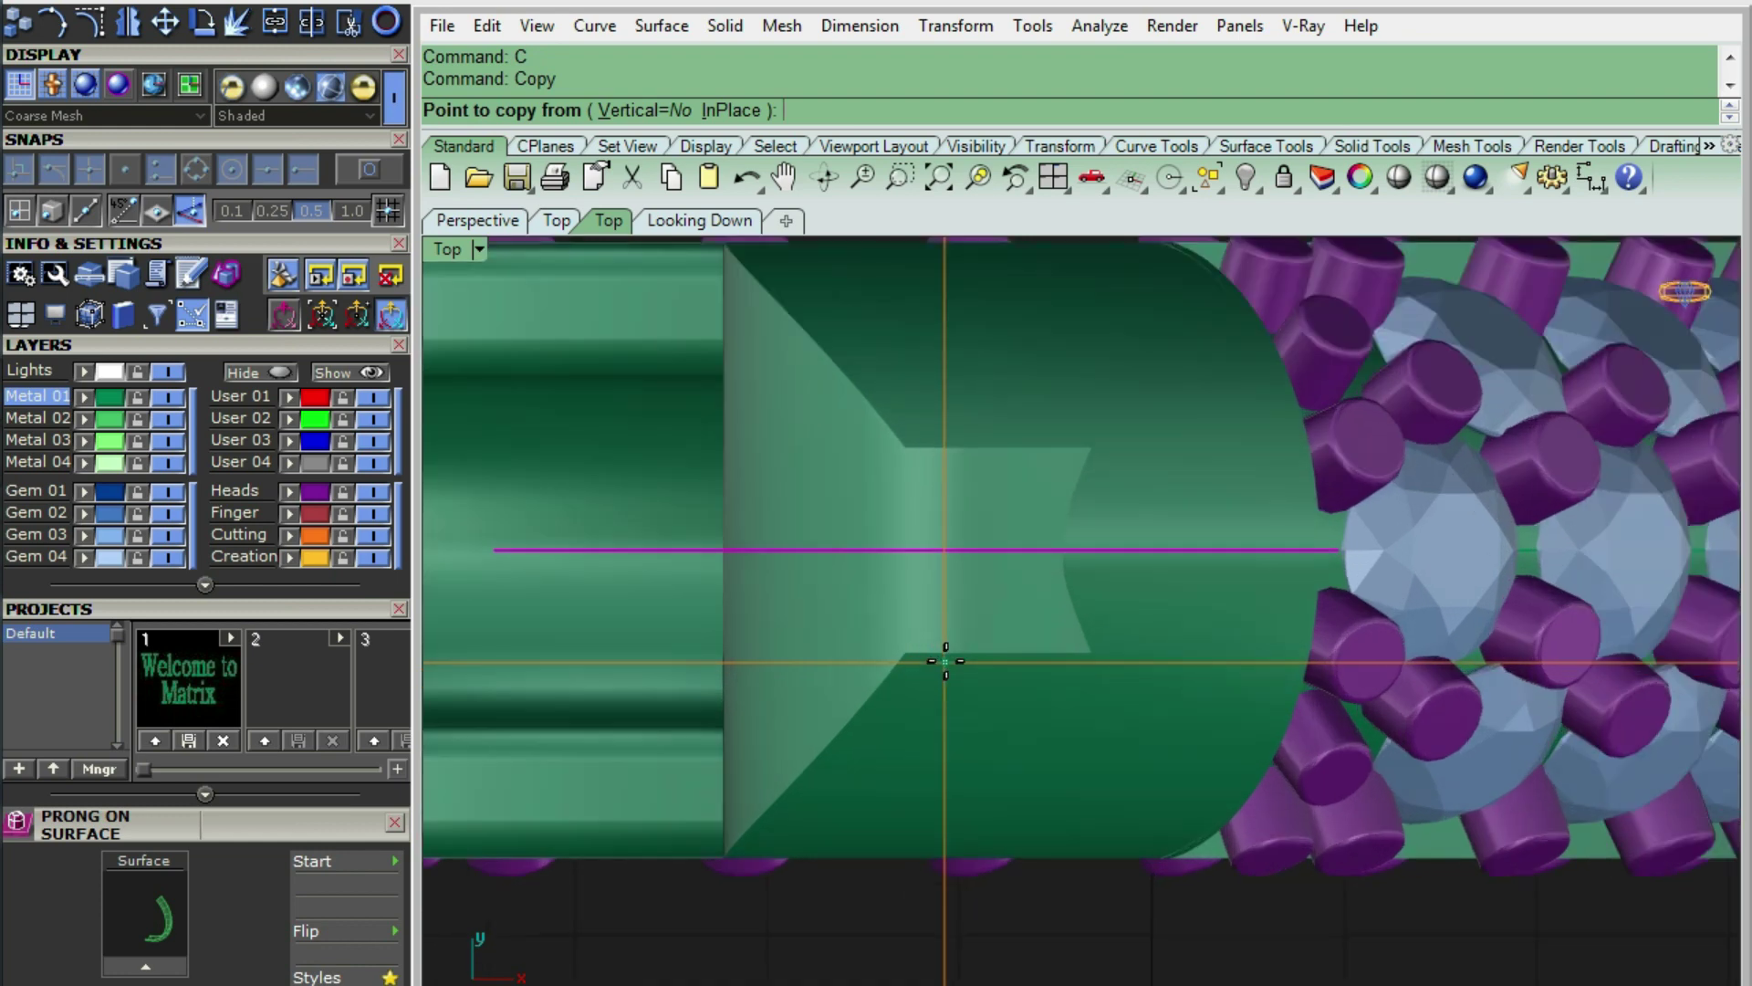
key("Escape")
type("ec")
key("Return")
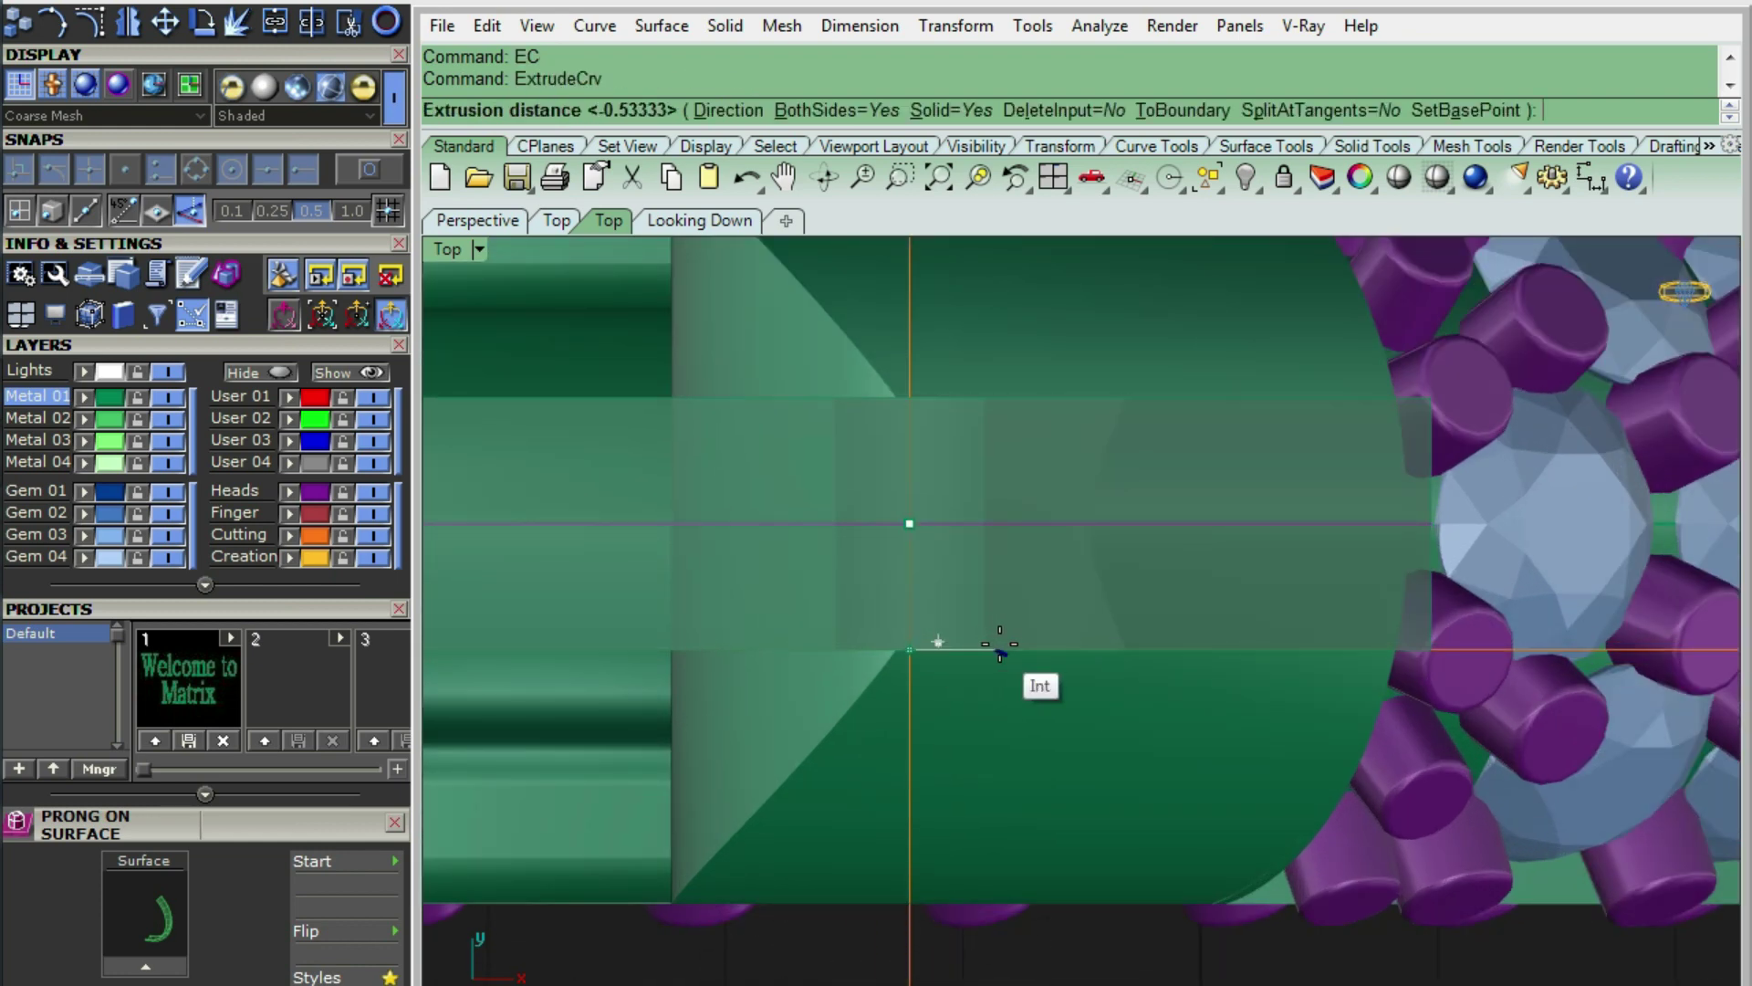
scroll(1082, 639, "up", 5)
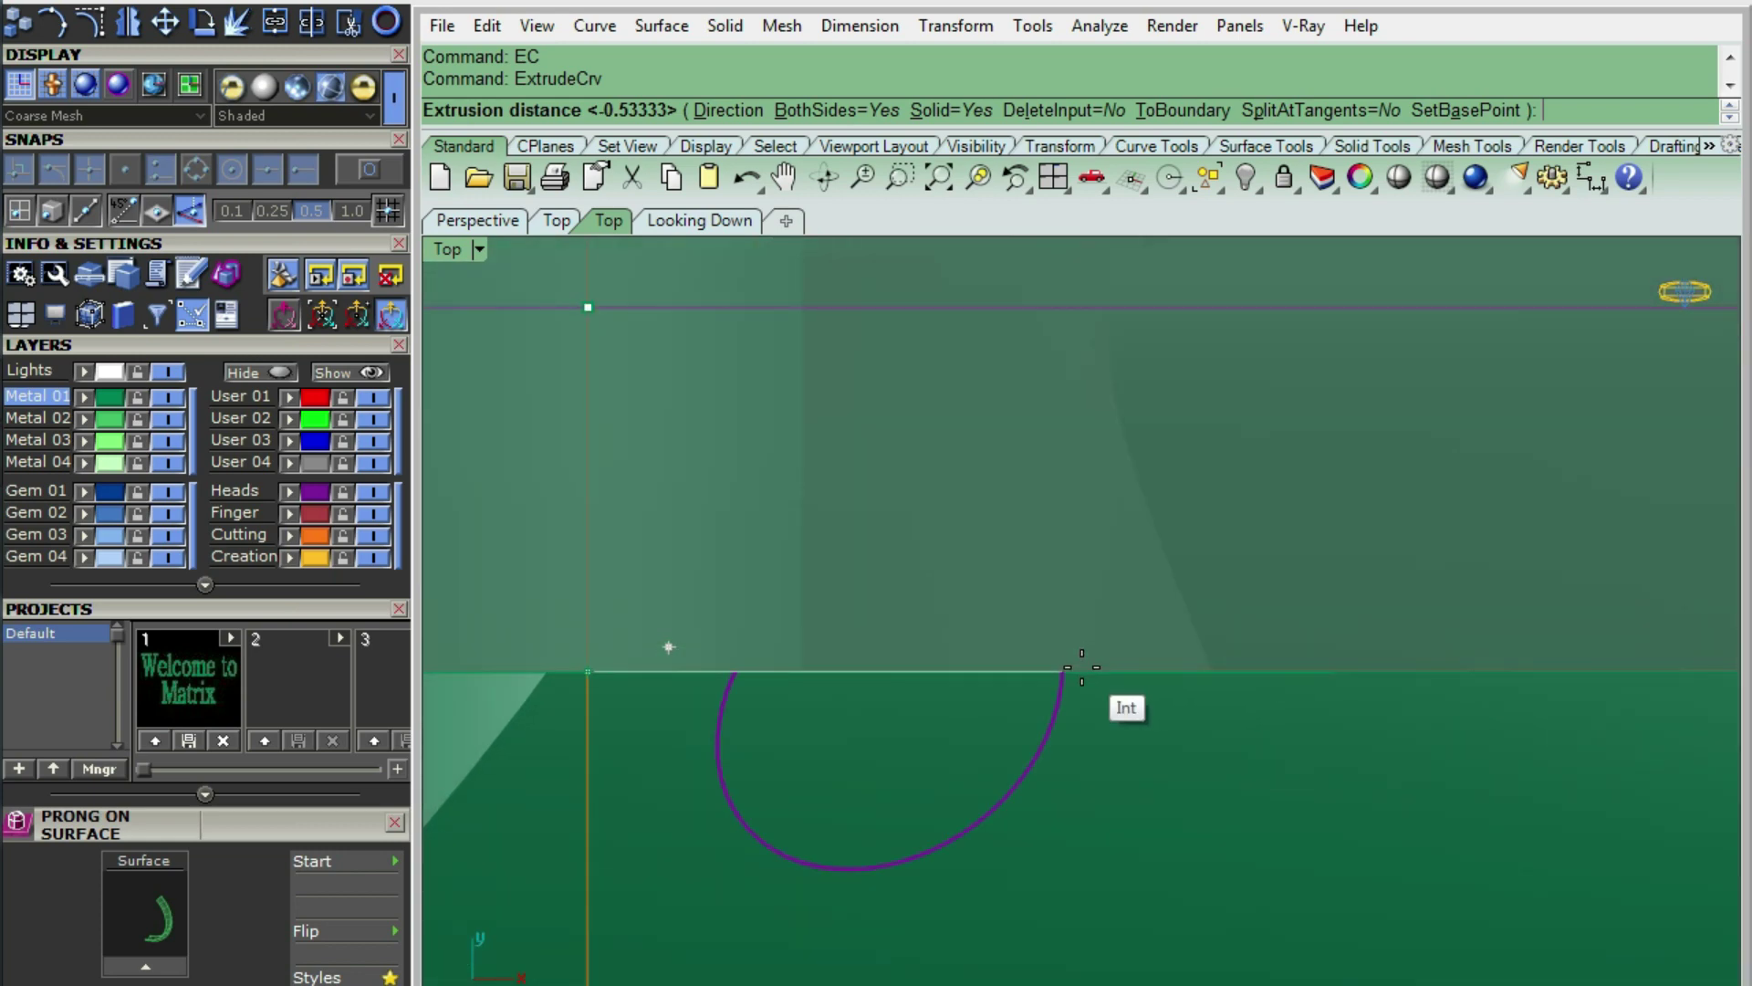
left_click(1081, 667)
- Boolean-subtract the box from the shank end piece to carve the flat notch
right_click_drag(1076, 587, 1020, 522, "ctrl+shift")
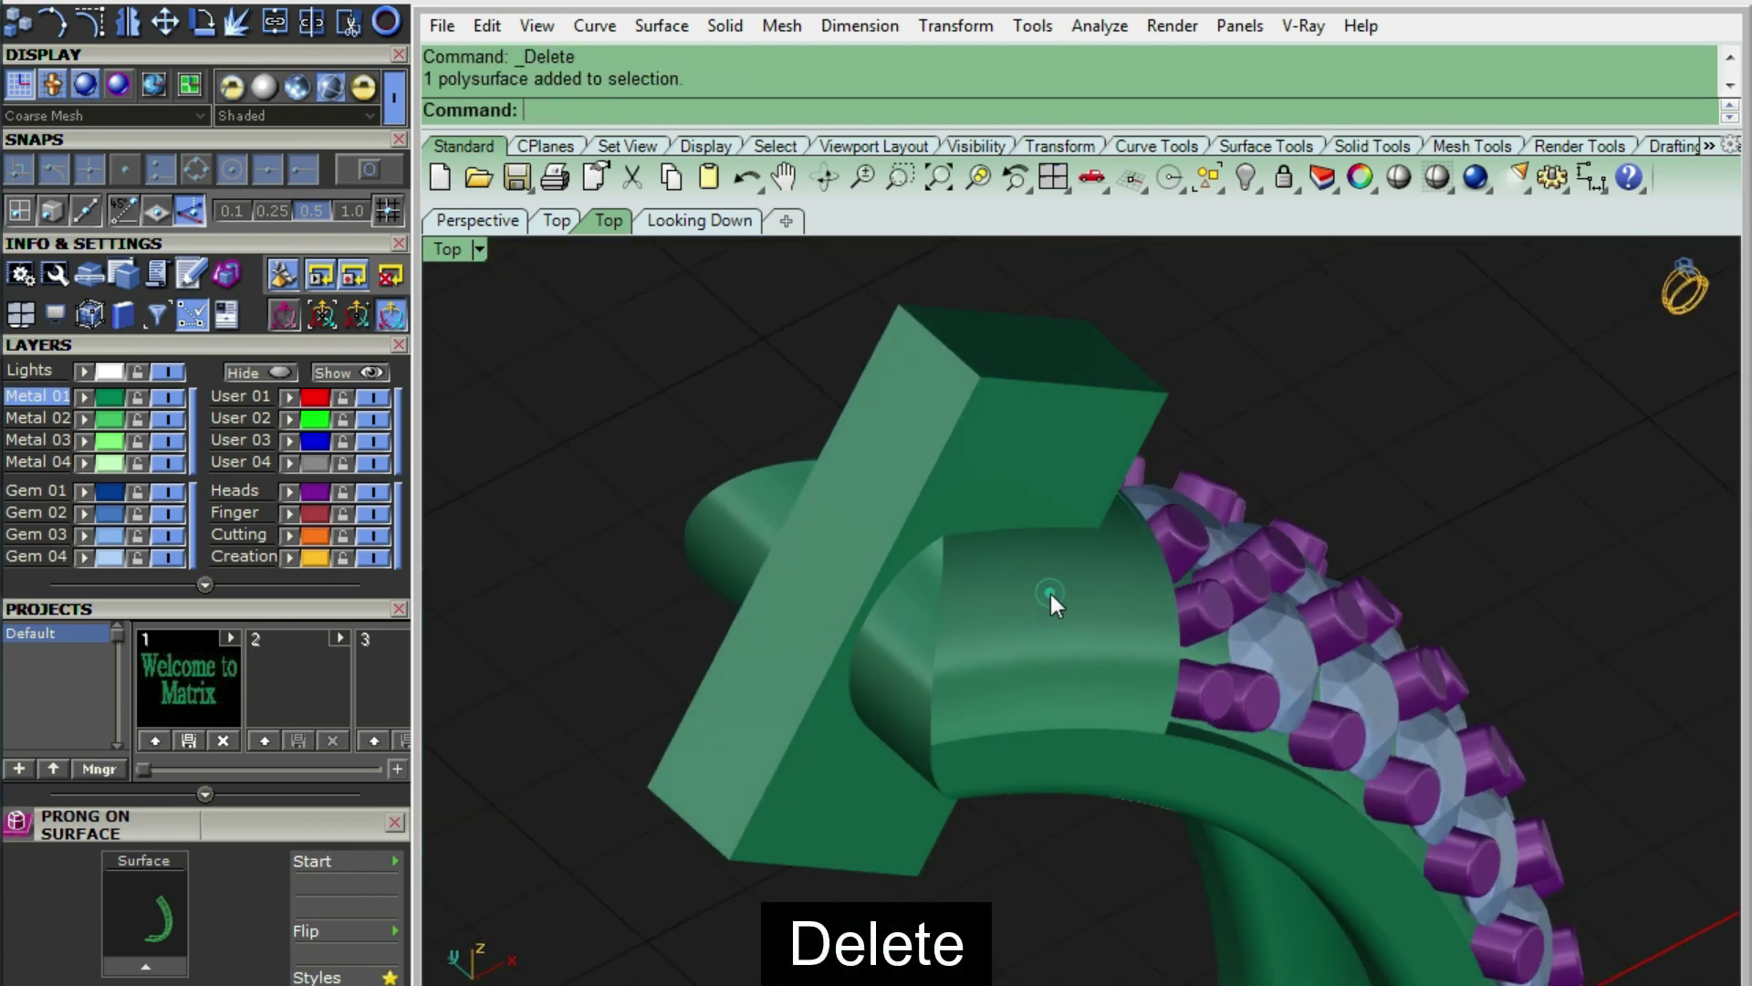
left_click(1049, 589)
right_click_drag(1039, 529, 1021, 467)
type("bd")
key("Return")
left_click(1000, 348)
key("Return")
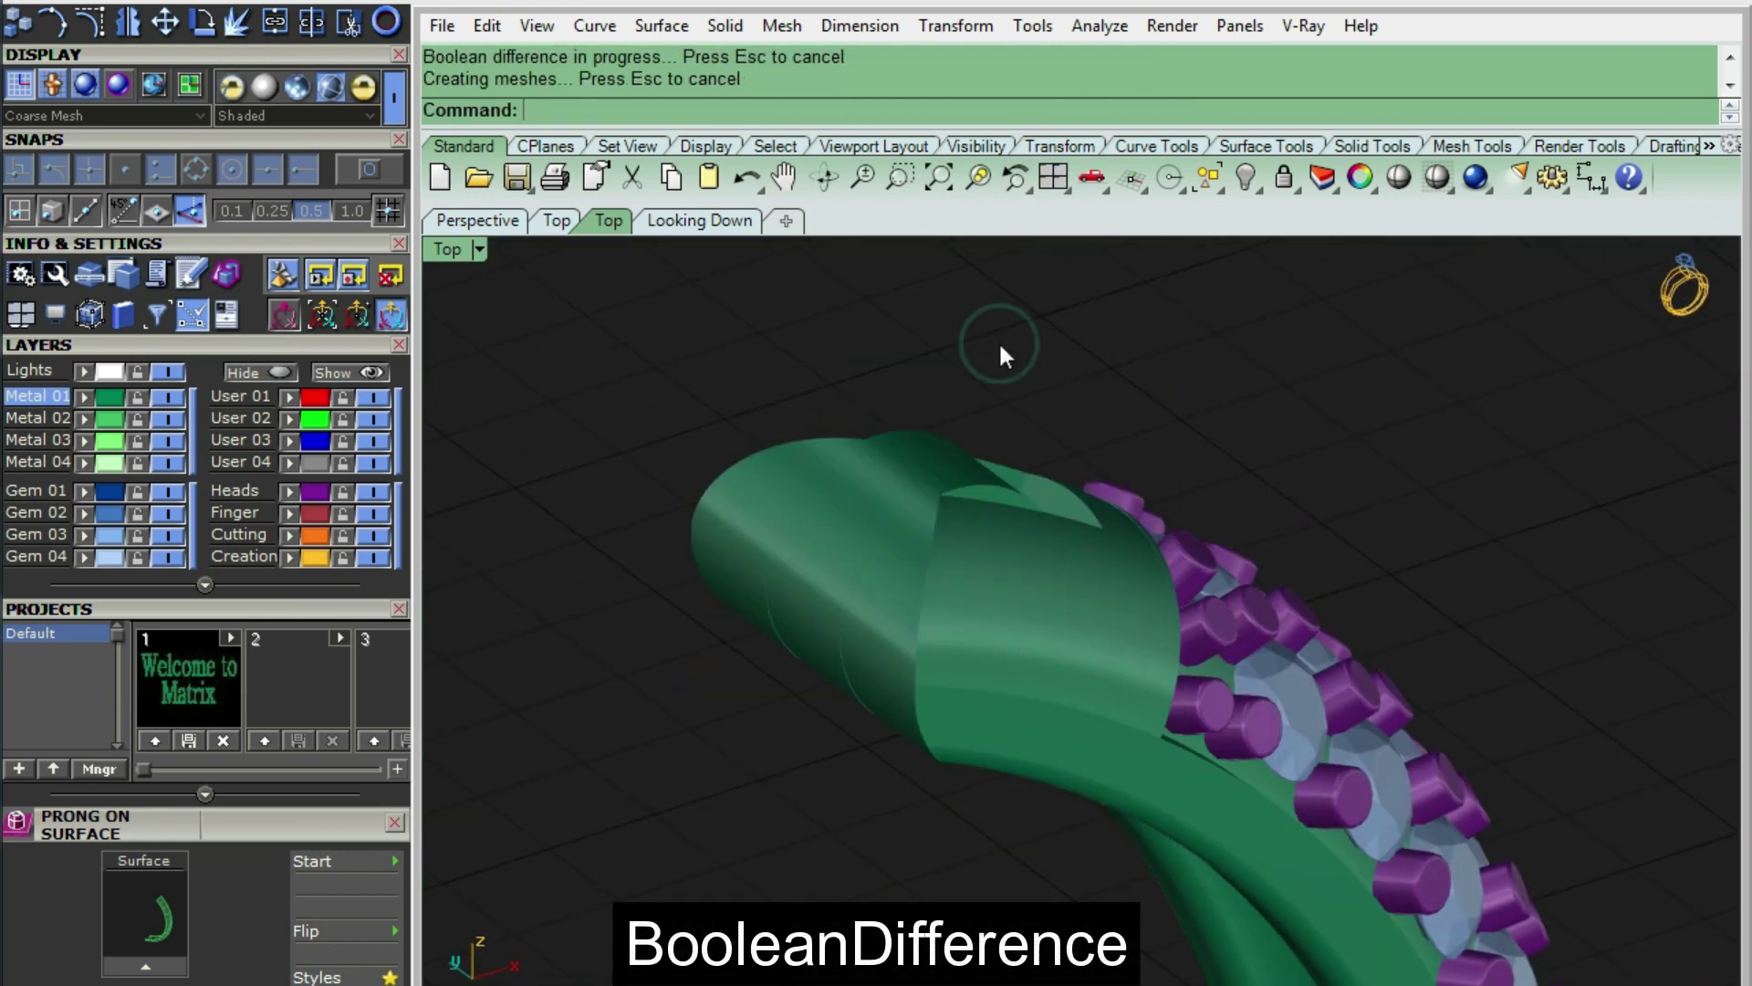
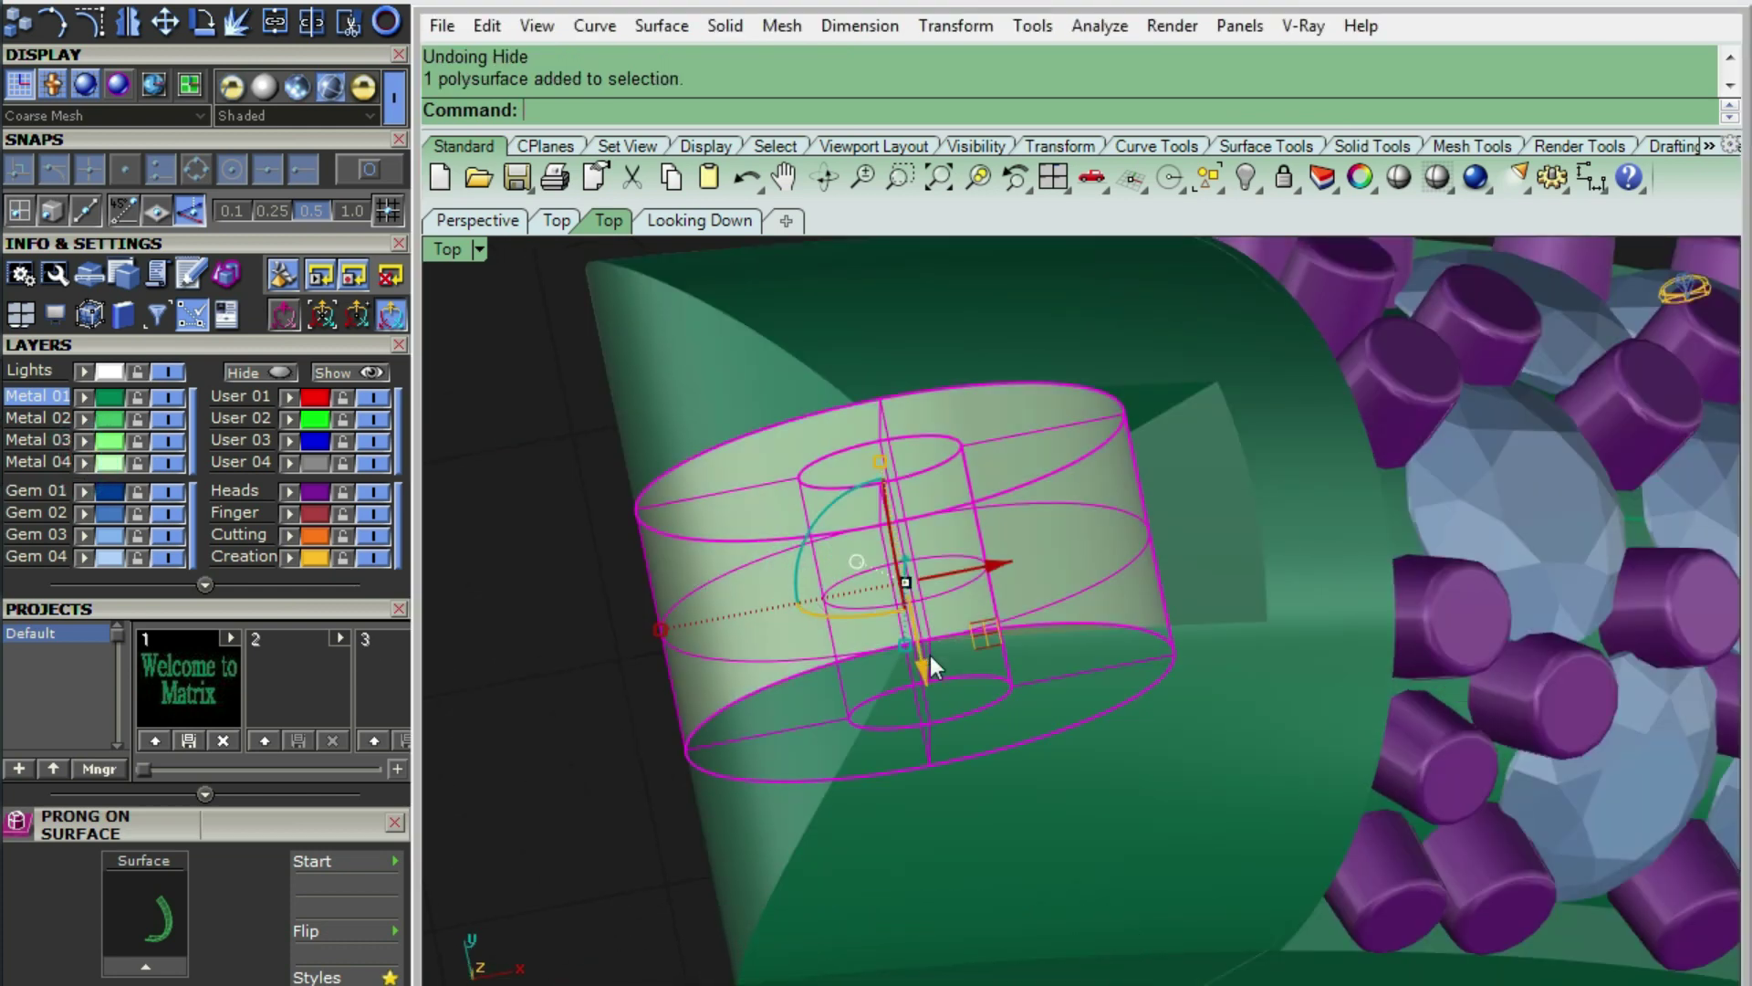
- In the Front wireframe view, draw a 0.70 mm circle at the hinge knuckle centre
right_click_drag(929, 655, 606, 473)
key("ctrl+F2")
key("ctrl+alt+w")
type("C")
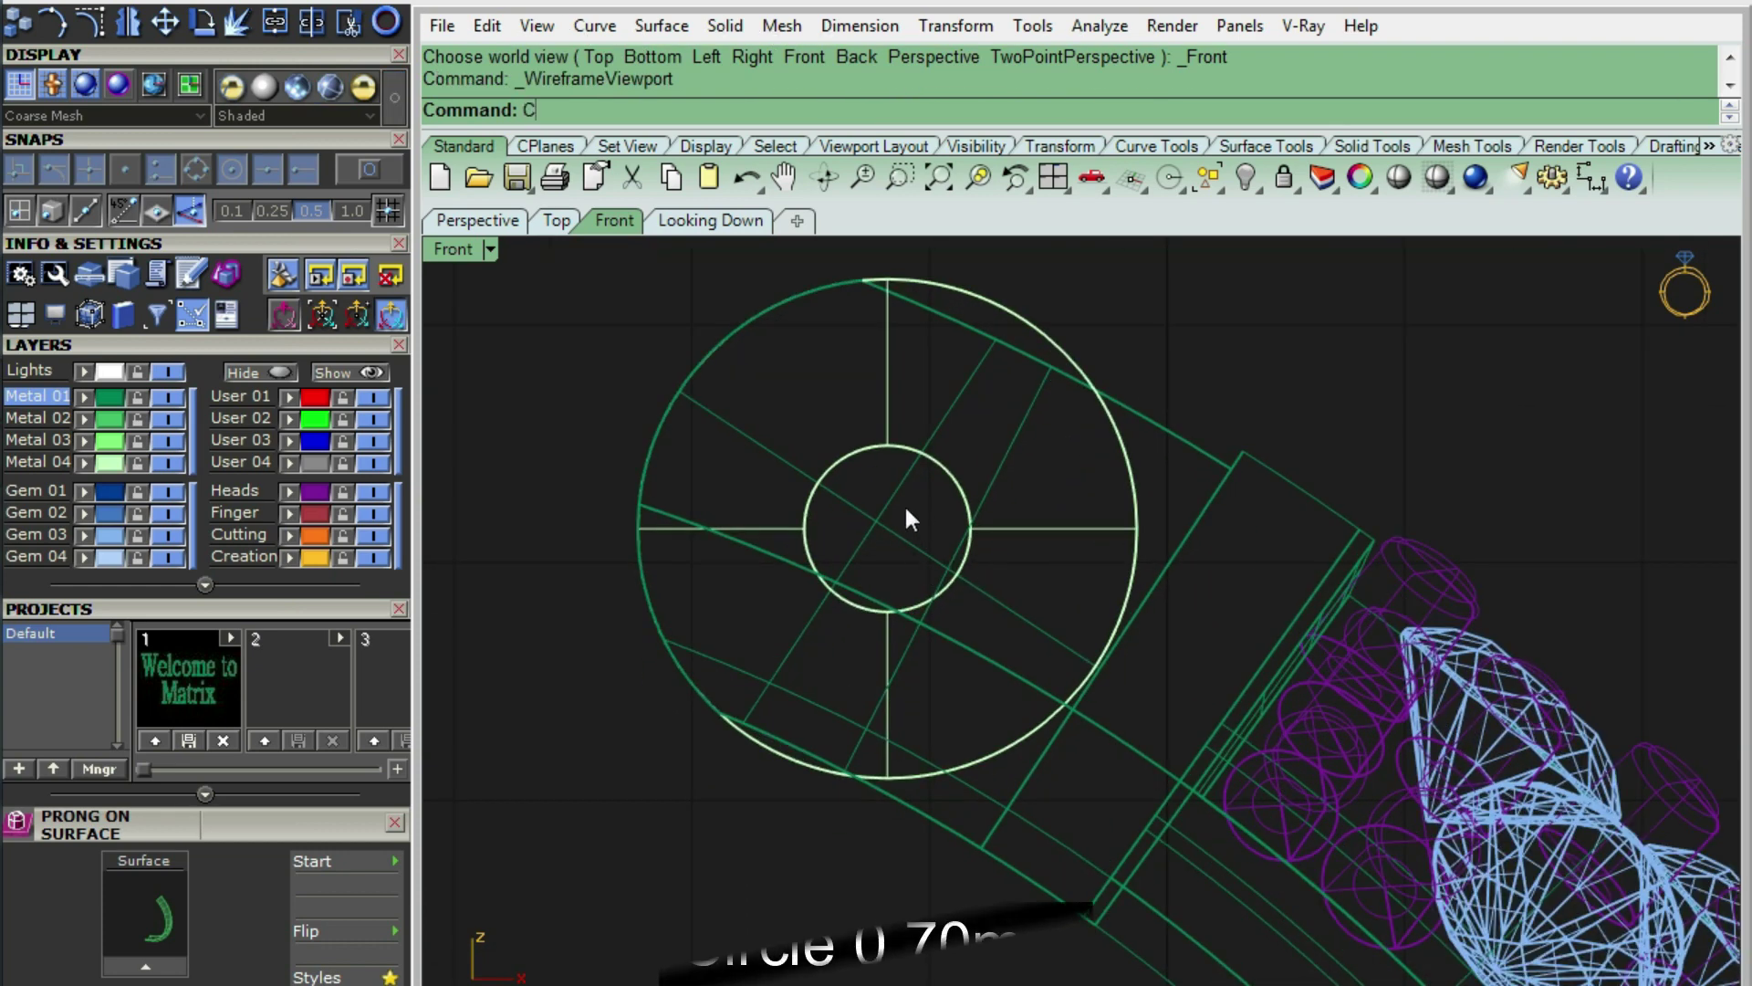
type("ircle")
key("Return")
scroll(904, 502, "up", 2)
left_click(876, 553)
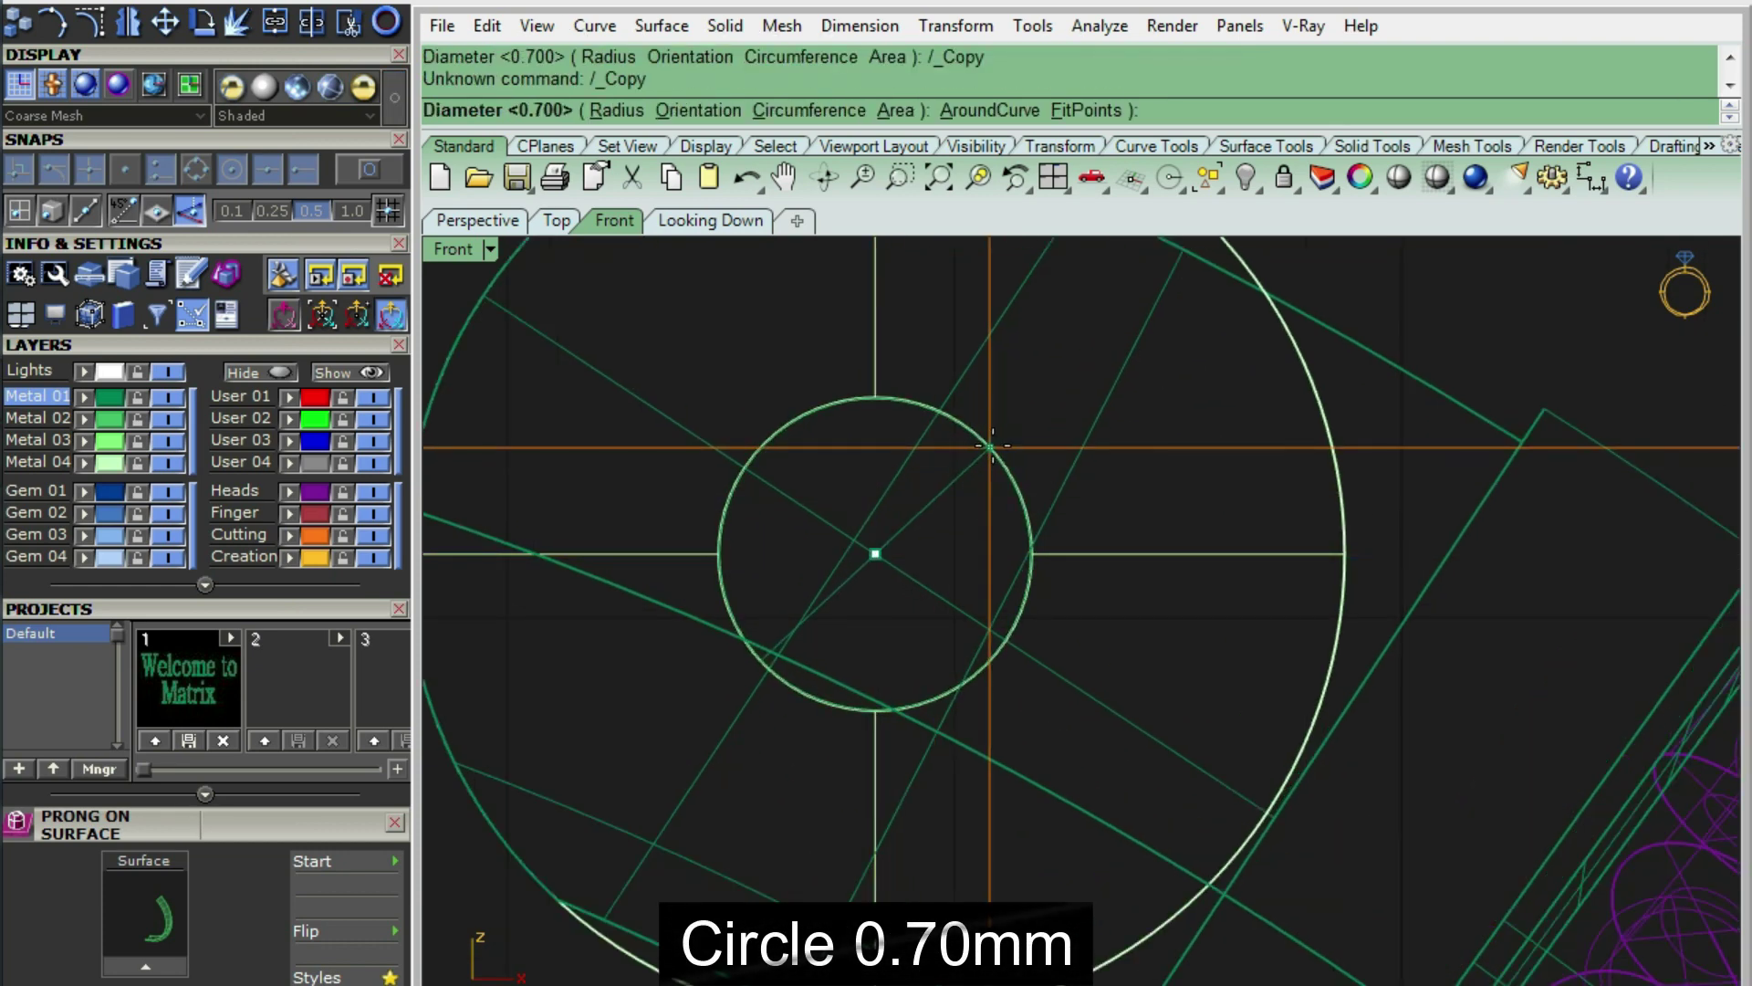
left_click(991, 445)
key("ctrl+alt+s")
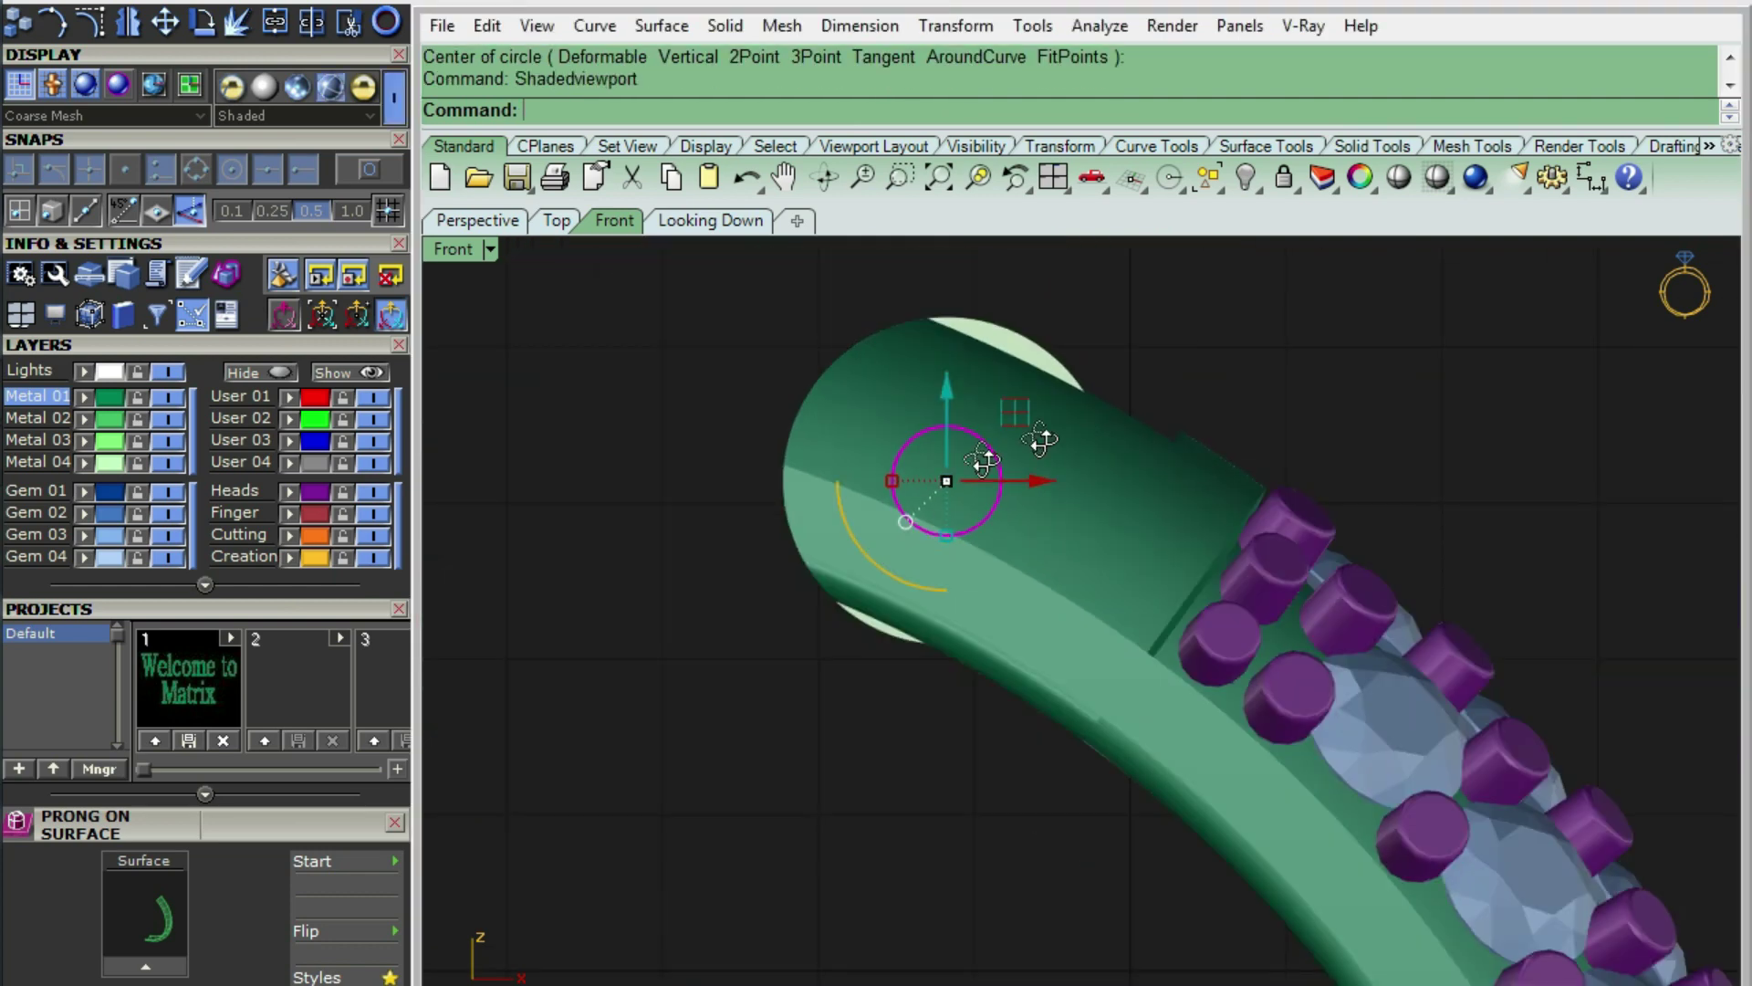
- Extrude the circle both ways into a solid pin through the knuckle
type("ec")
mouse_move(982, 459)
right_mouse_down()
mouse_move(812, 502)
mouse_move(807, 595)
mouse_move(927, 645)
right_mouse_up()
key("Return")
key("Return")
type("bd")
- Subtract the pin from the shank to cut the 0.70 mm pin hole, then save
key("Return")
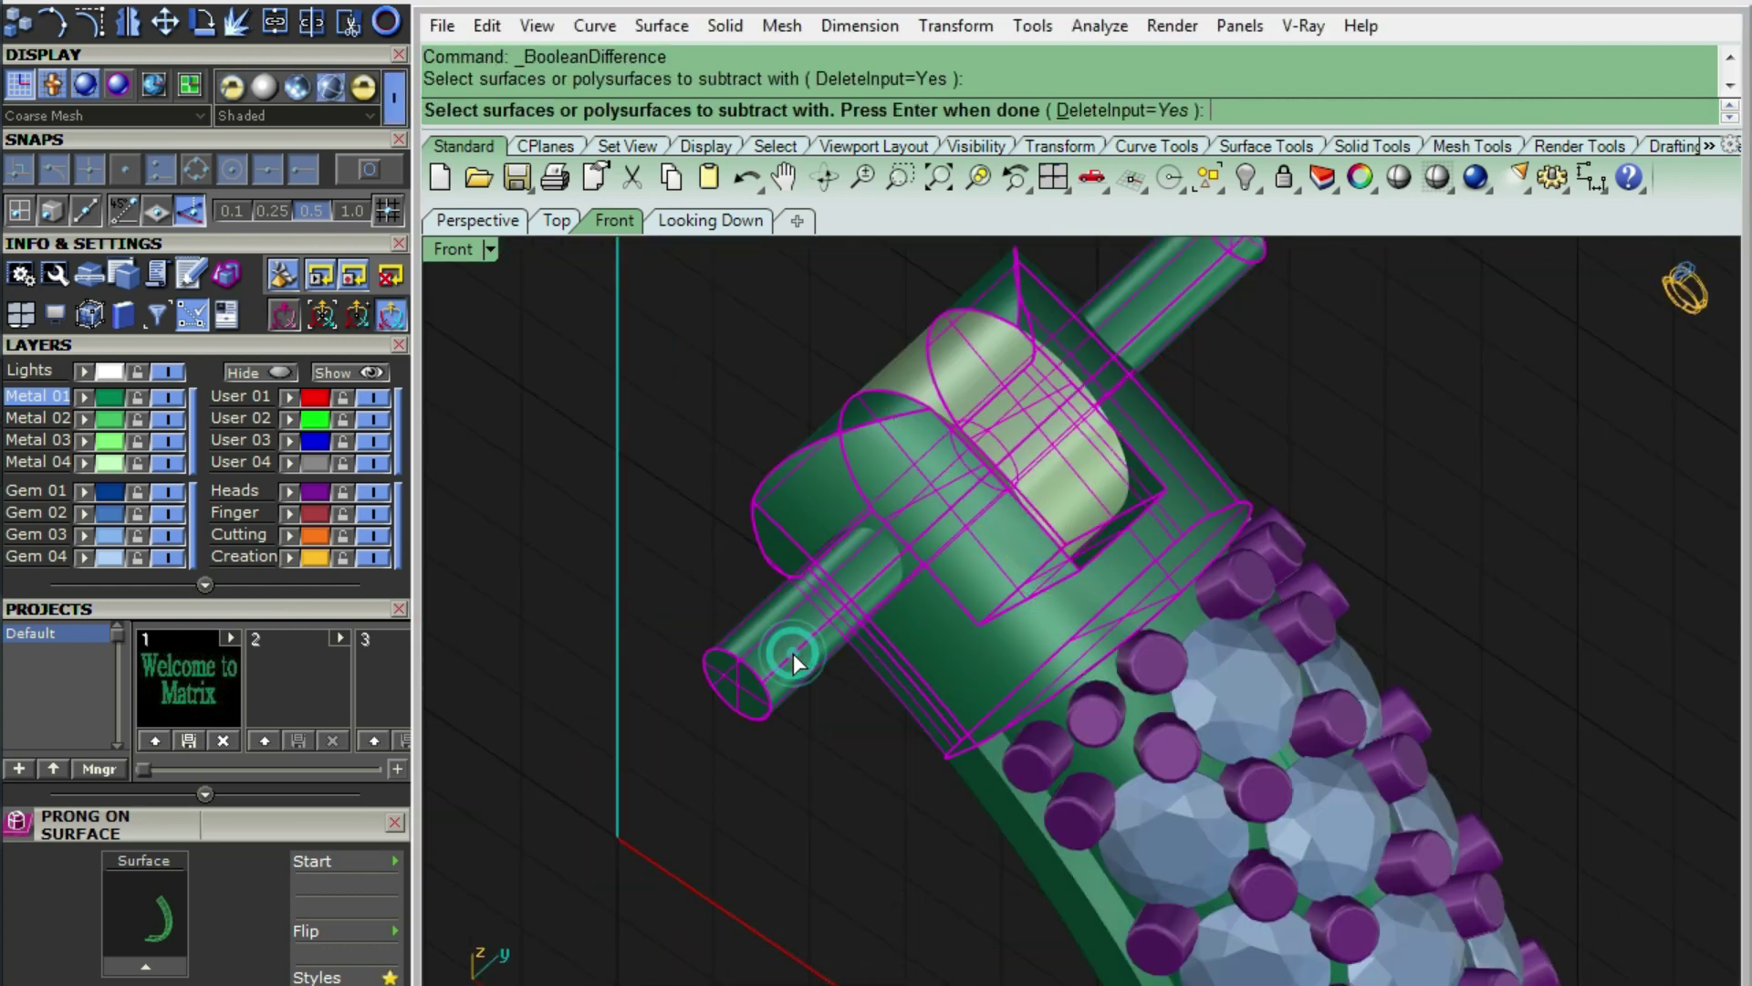
left_click(792, 653)
key("Return")
key("ctrl+s")
key("ctrl+alt+s")
- Reveal the hidden V-shaped guide lines, the guide circle and the vertical line
key("ctrl+alt+w")
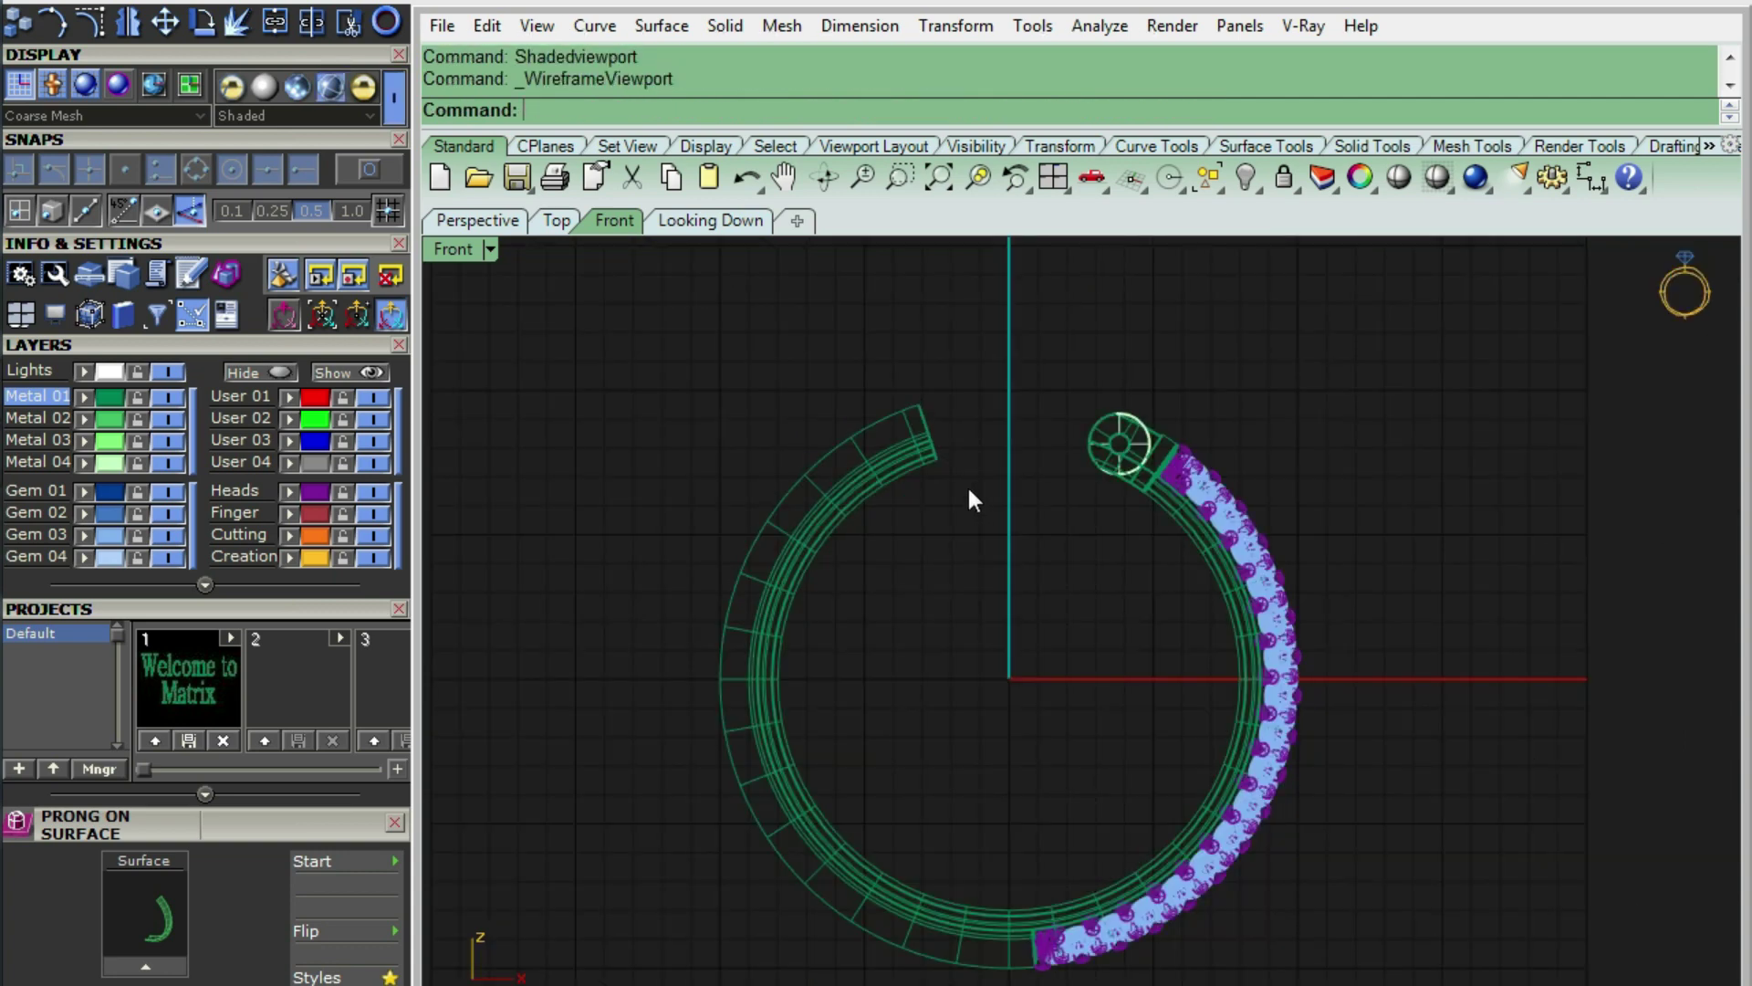
scroll(966, 483, "up", 2)
scroll(900, 528, "up", 2)
key("ctrl+shift+h")
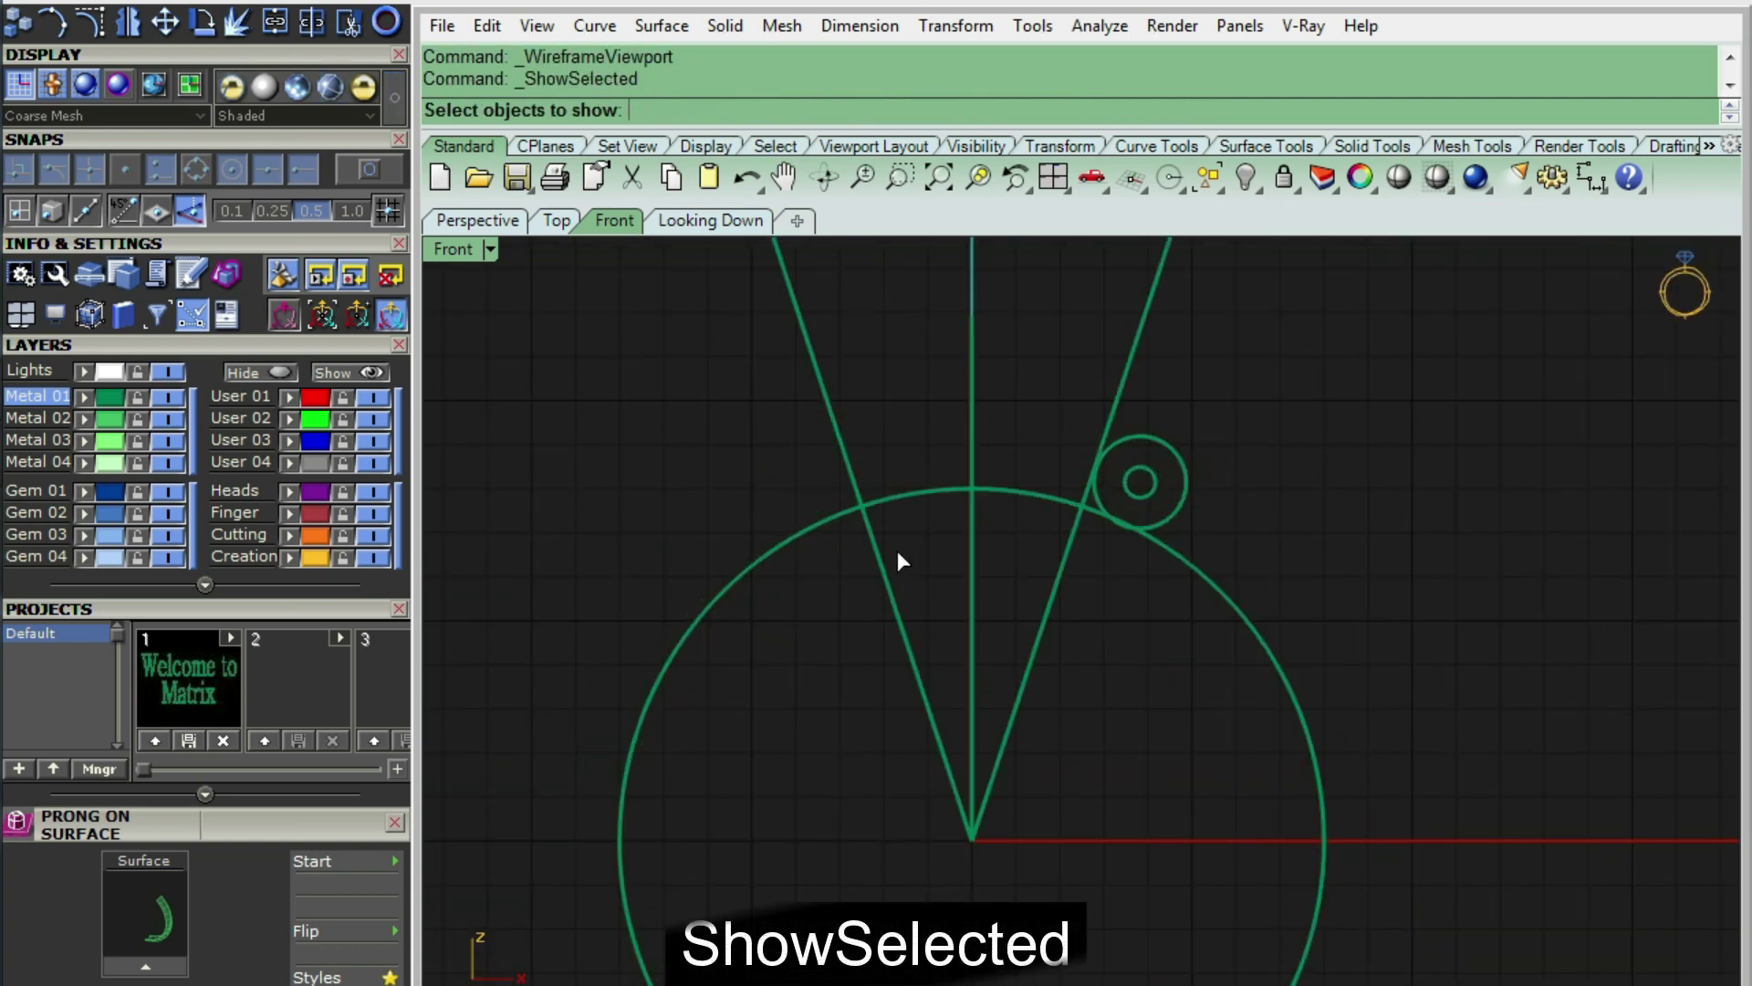
left_click(881, 561)
key("Return")
scroll(867, 529, "down", 3)
scroll(867, 530, "up", 3)
key("ctrl+shift+h")
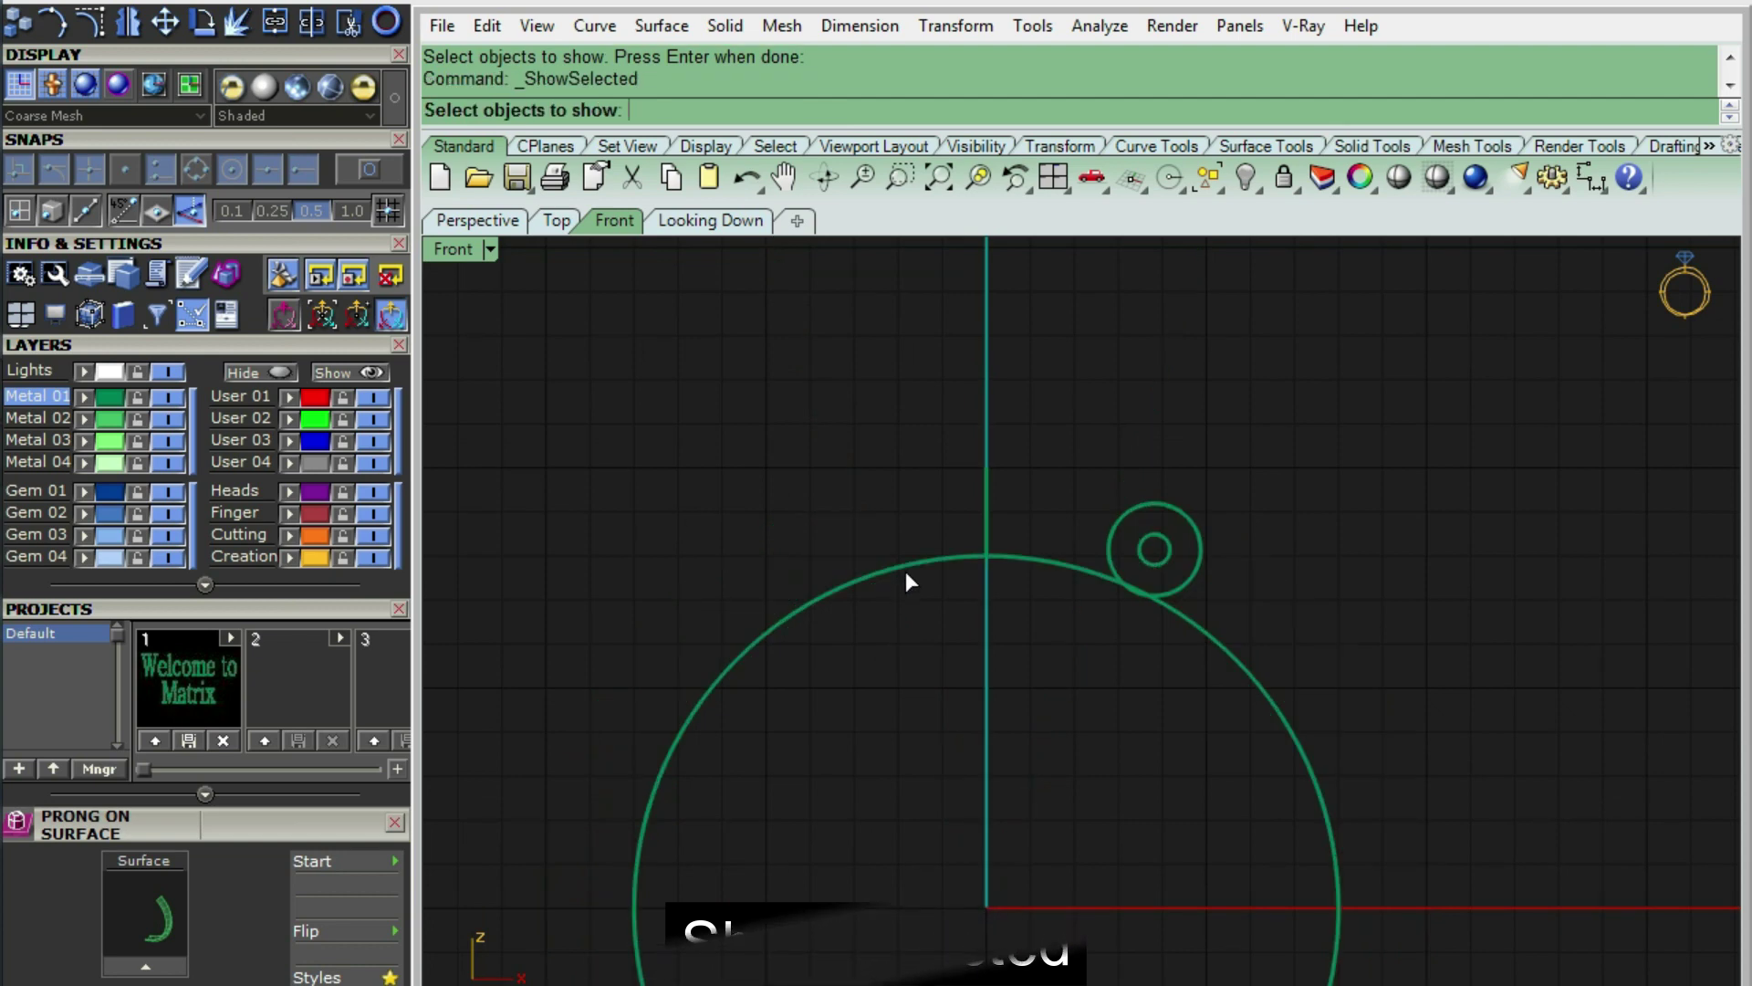
left_click(906, 571)
key("Return")
- Ungroup the guides and offset the guide circle 4.5 mm outward
key("ctrl+shift+g")
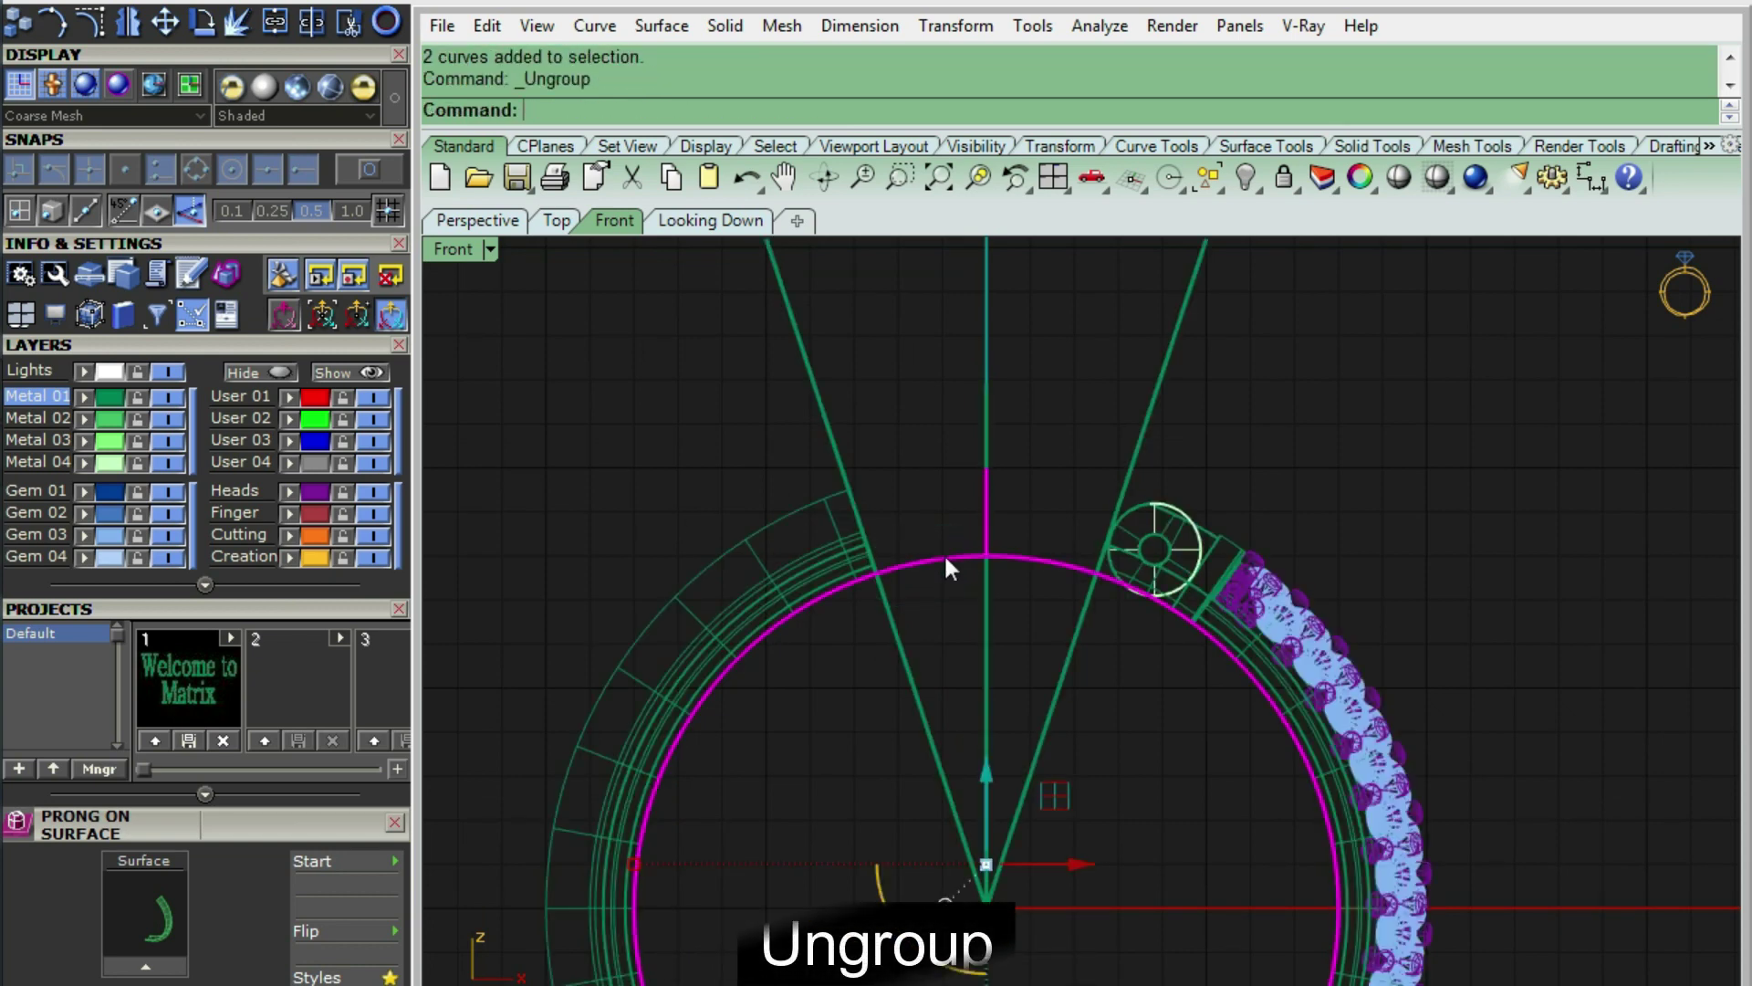
left_click(943, 554)
type("OF")
key("Return")
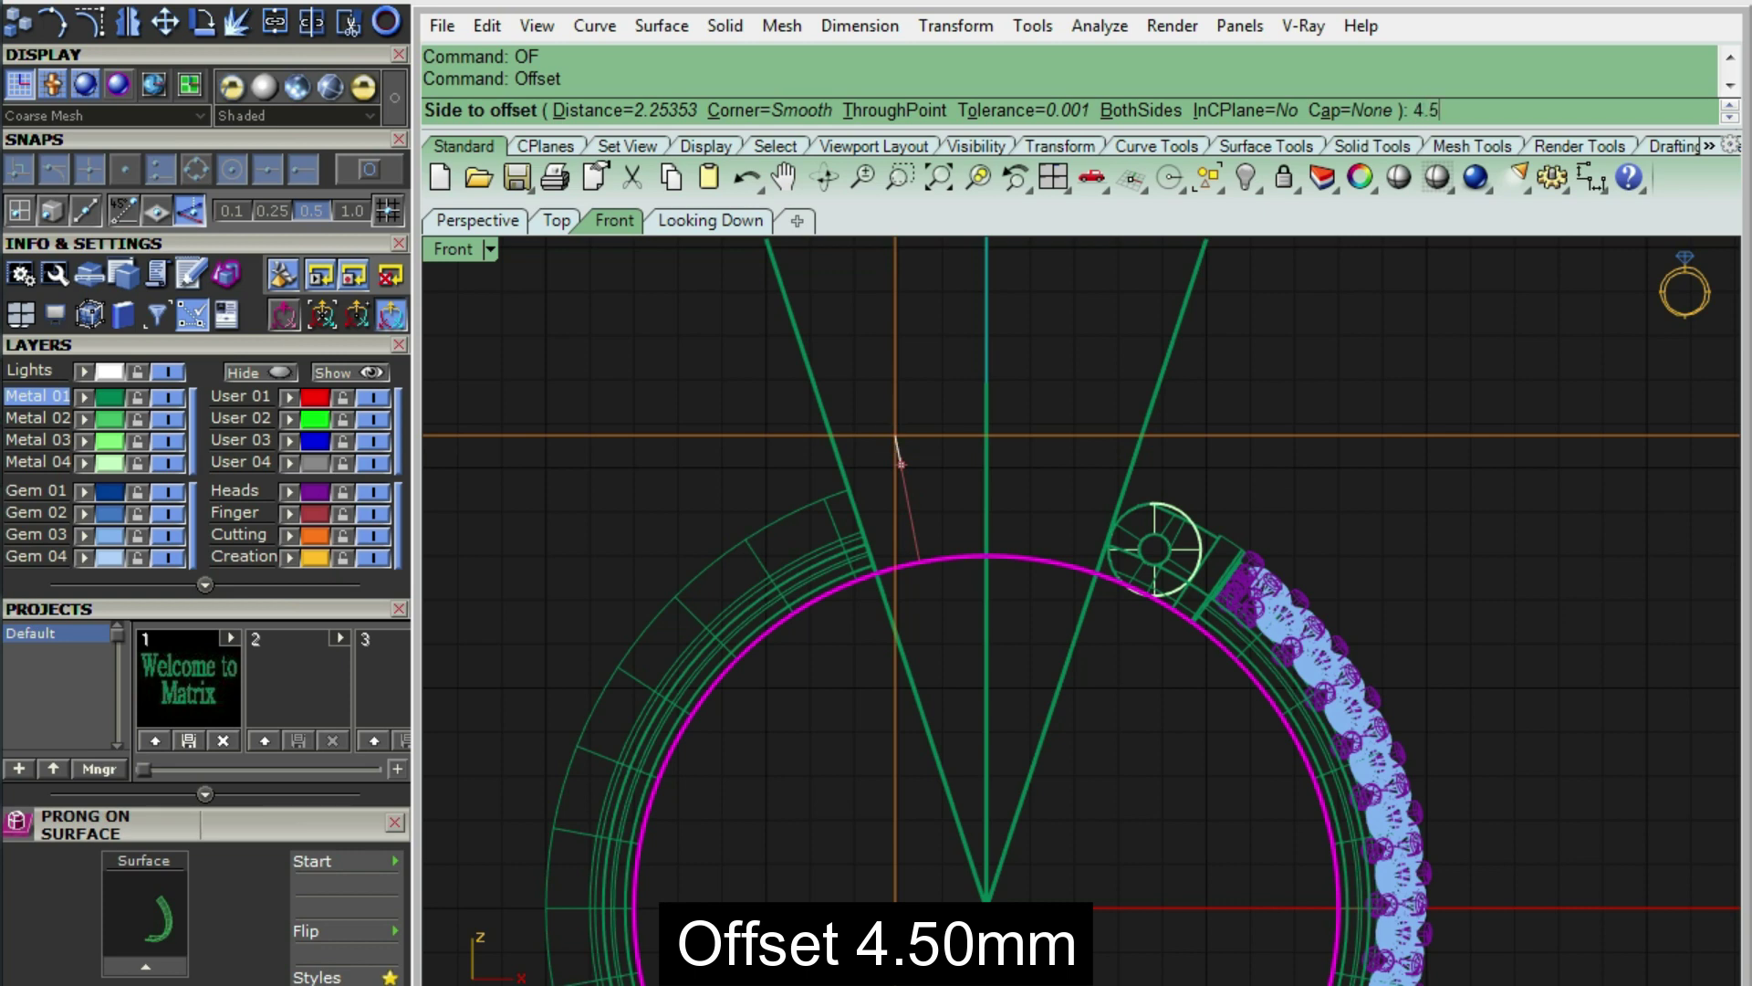
key("Return")
left_click(892, 431)
- Add an aligned dimension reading 2.50 at the split line
type("AD")
key("Return")
scroll(850, 489, "up", 2)
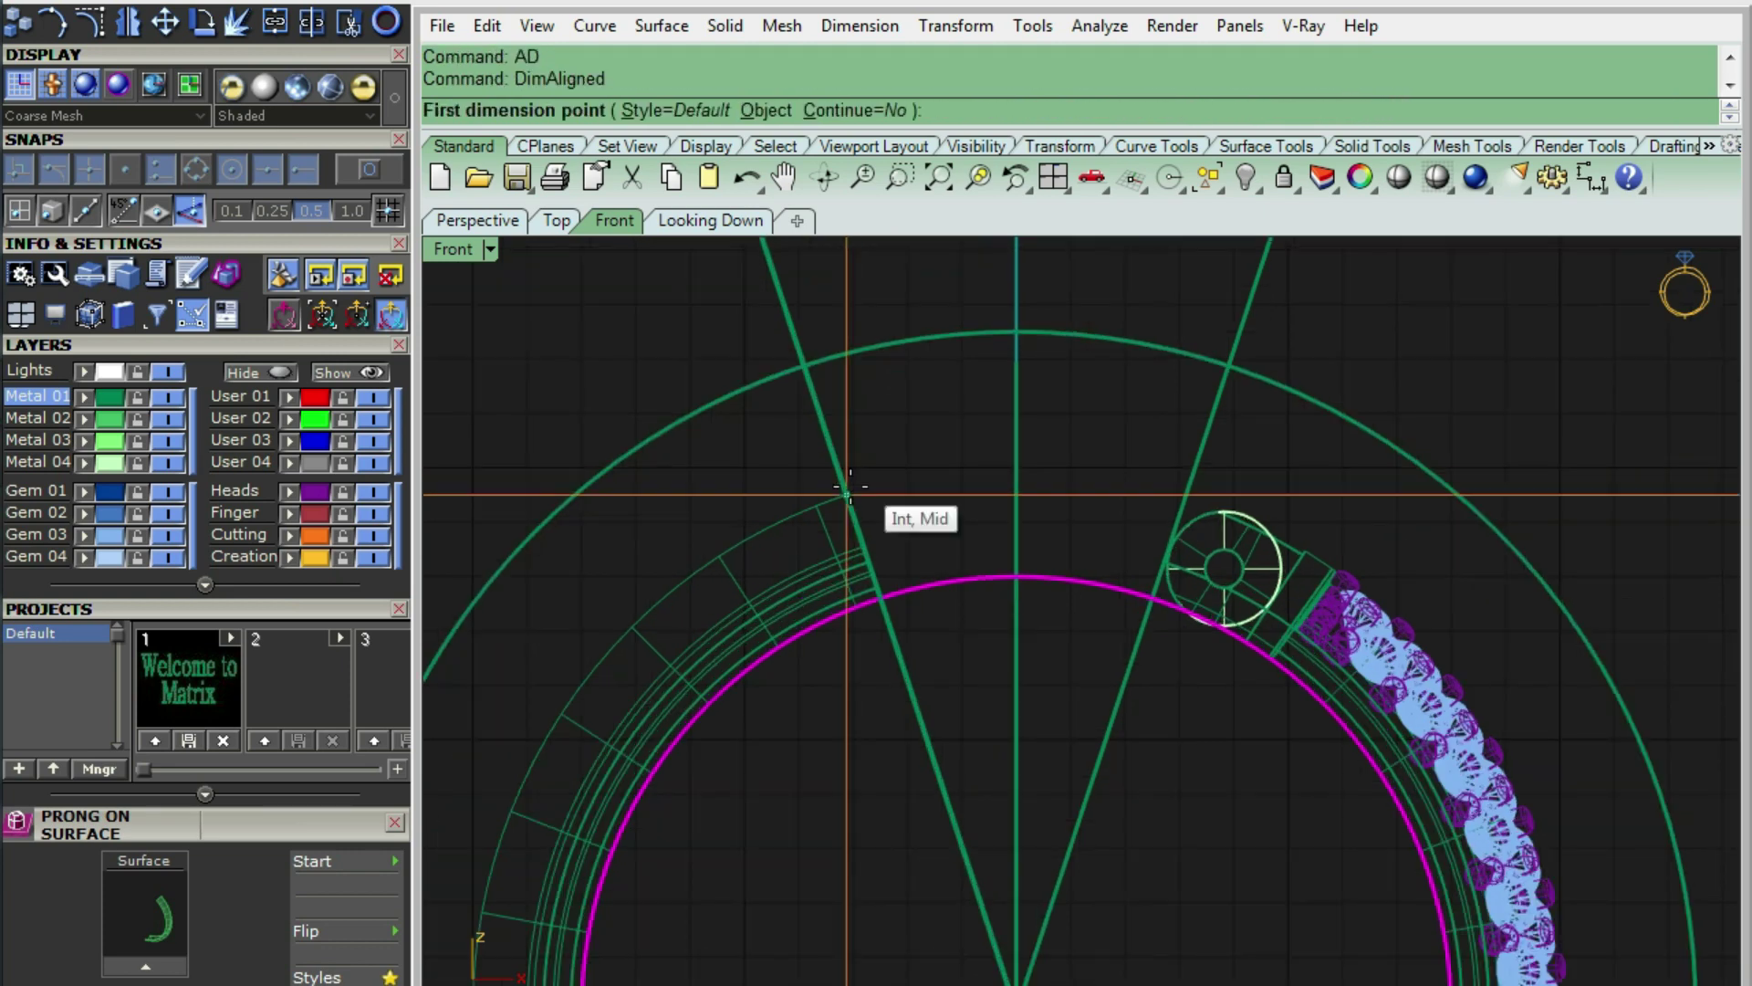
left_click(850, 488)
left_click(809, 348)
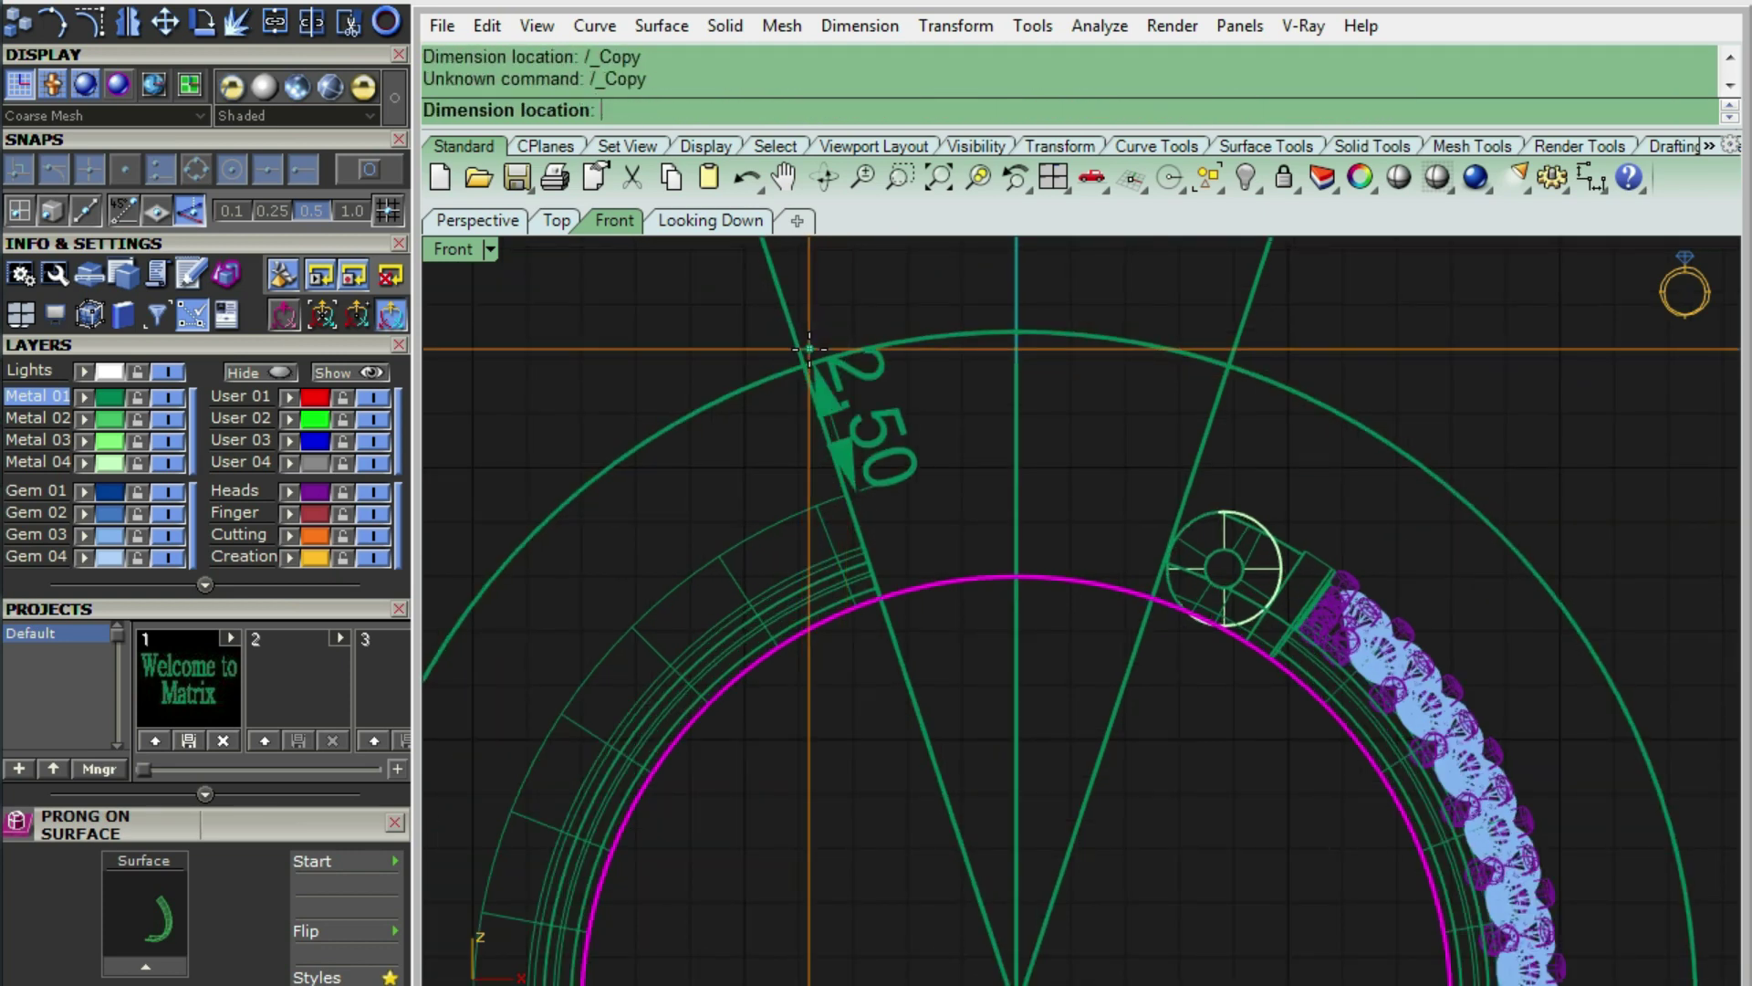
scroll(880, 414, "down", 3)
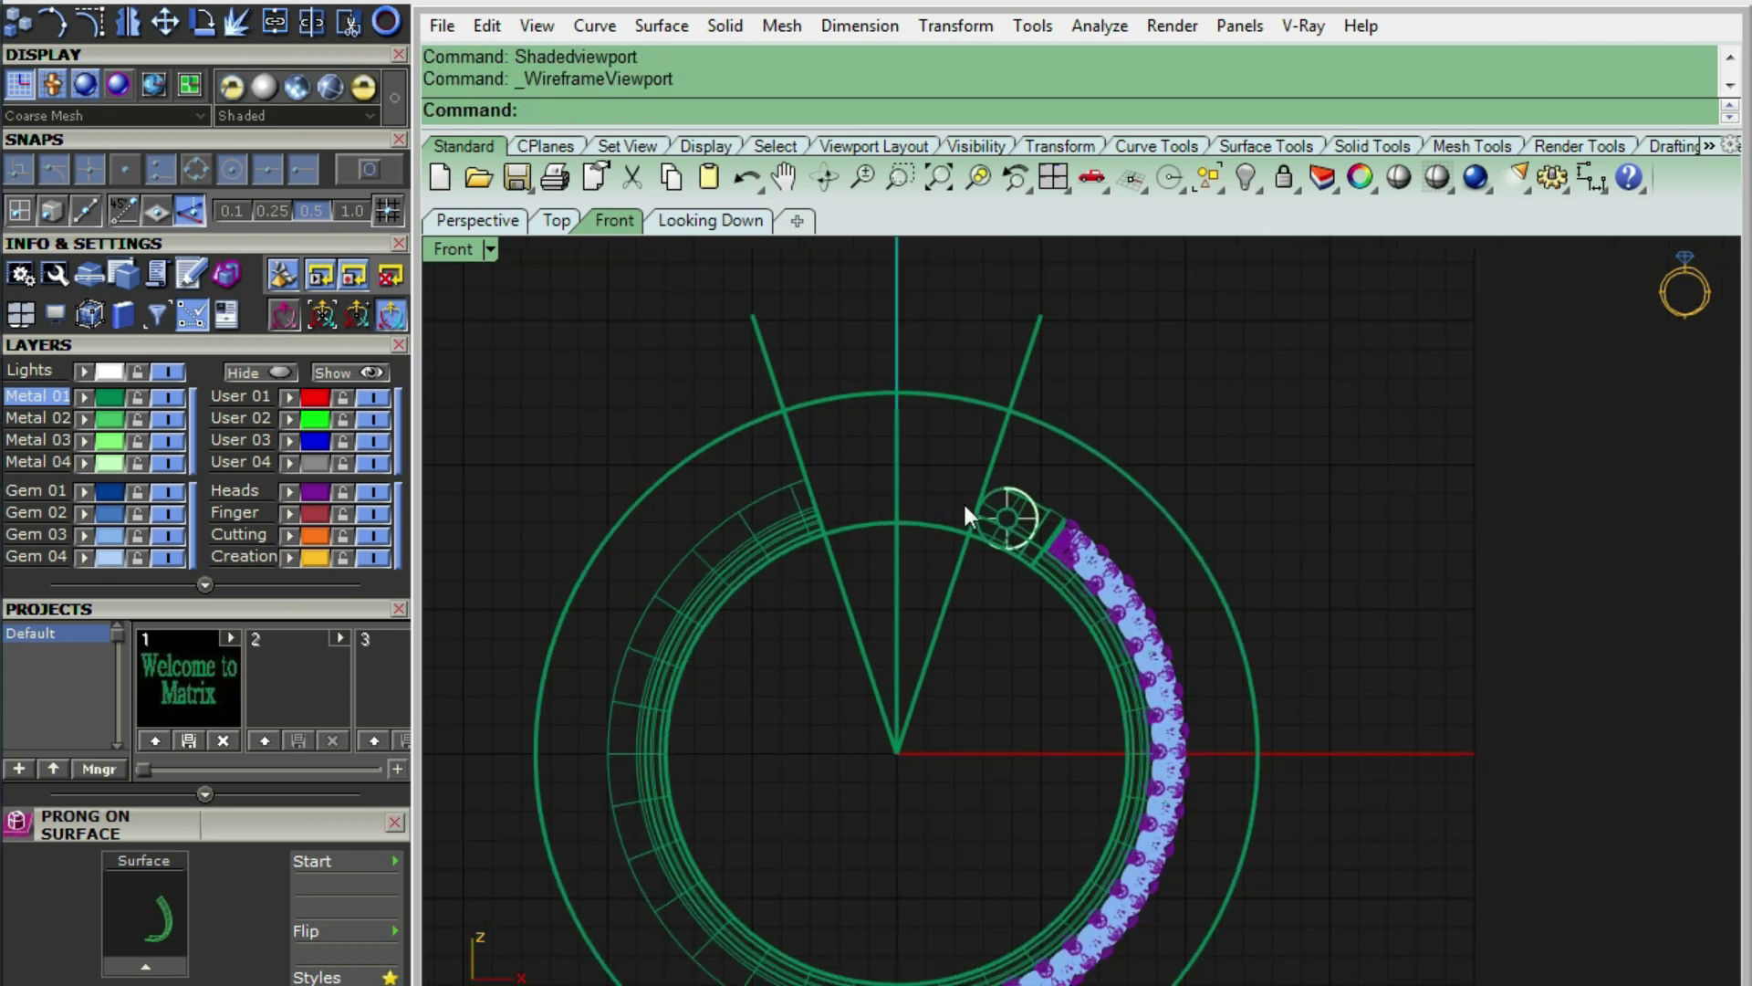
- Select the gem row and hide it, check in shaded view, then undo the hide
left_click(1063, 558)
scroll(1044, 495, "up", 2)
scroll(1044, 494, "up", 4)
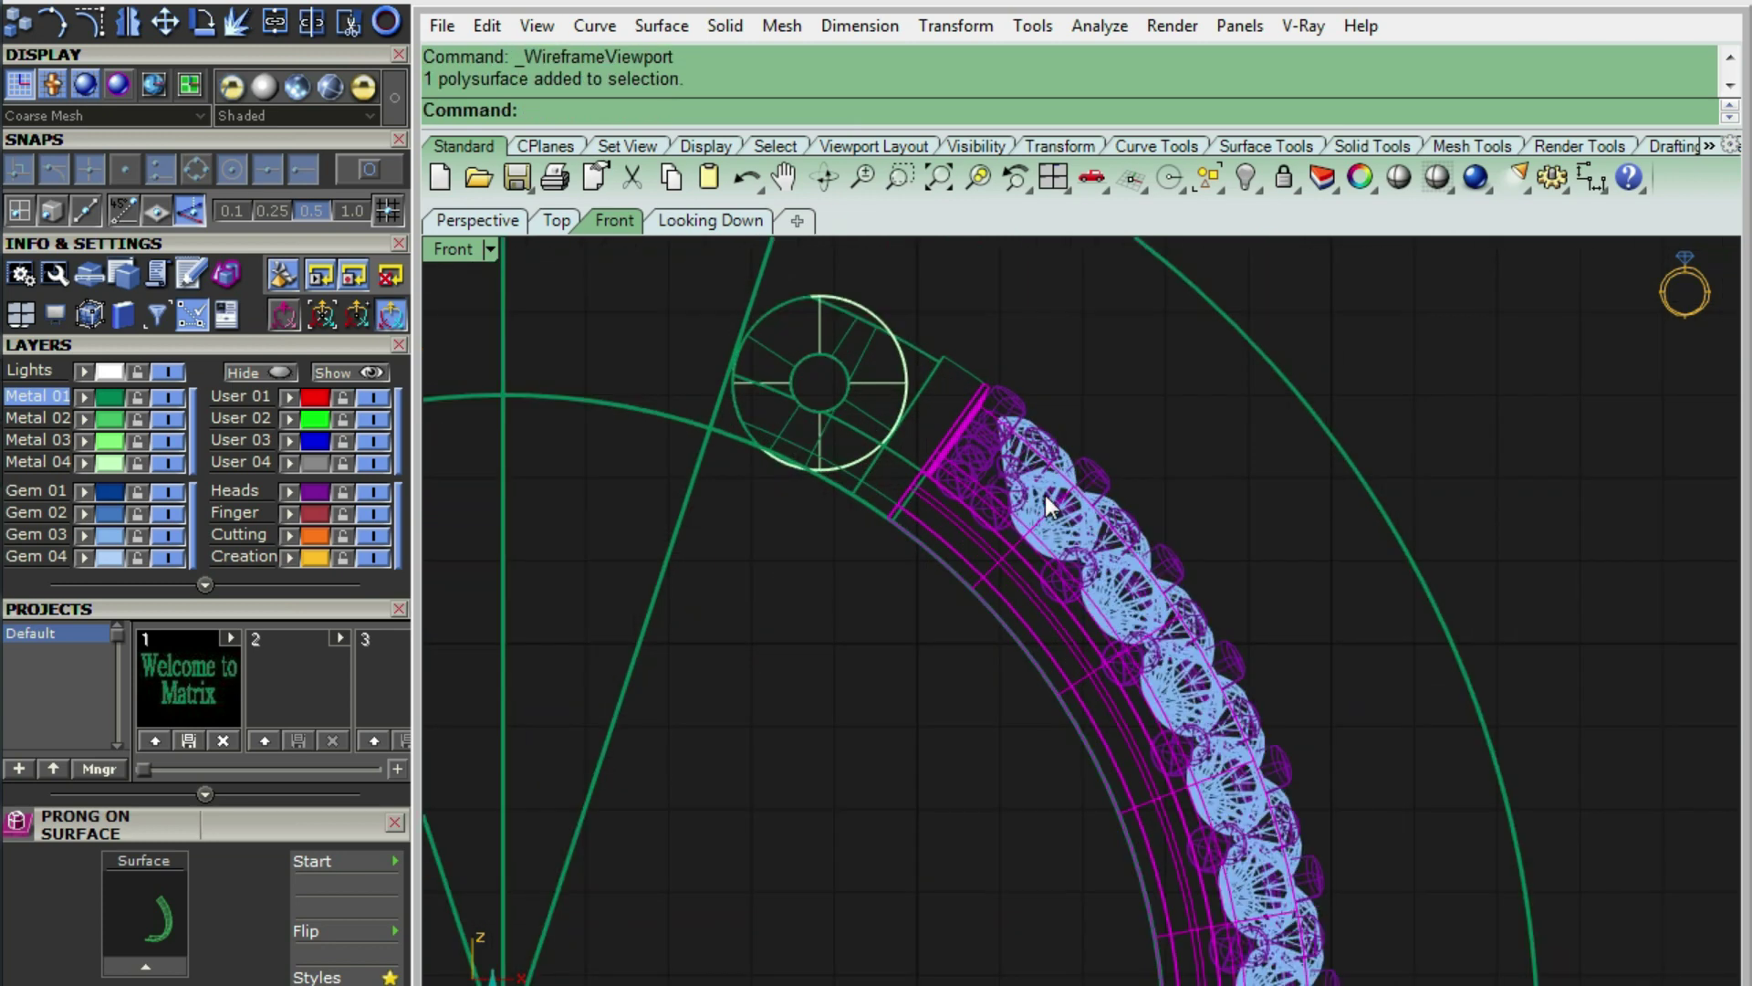
left_click(1049, 461)
left_click(1113, 450)
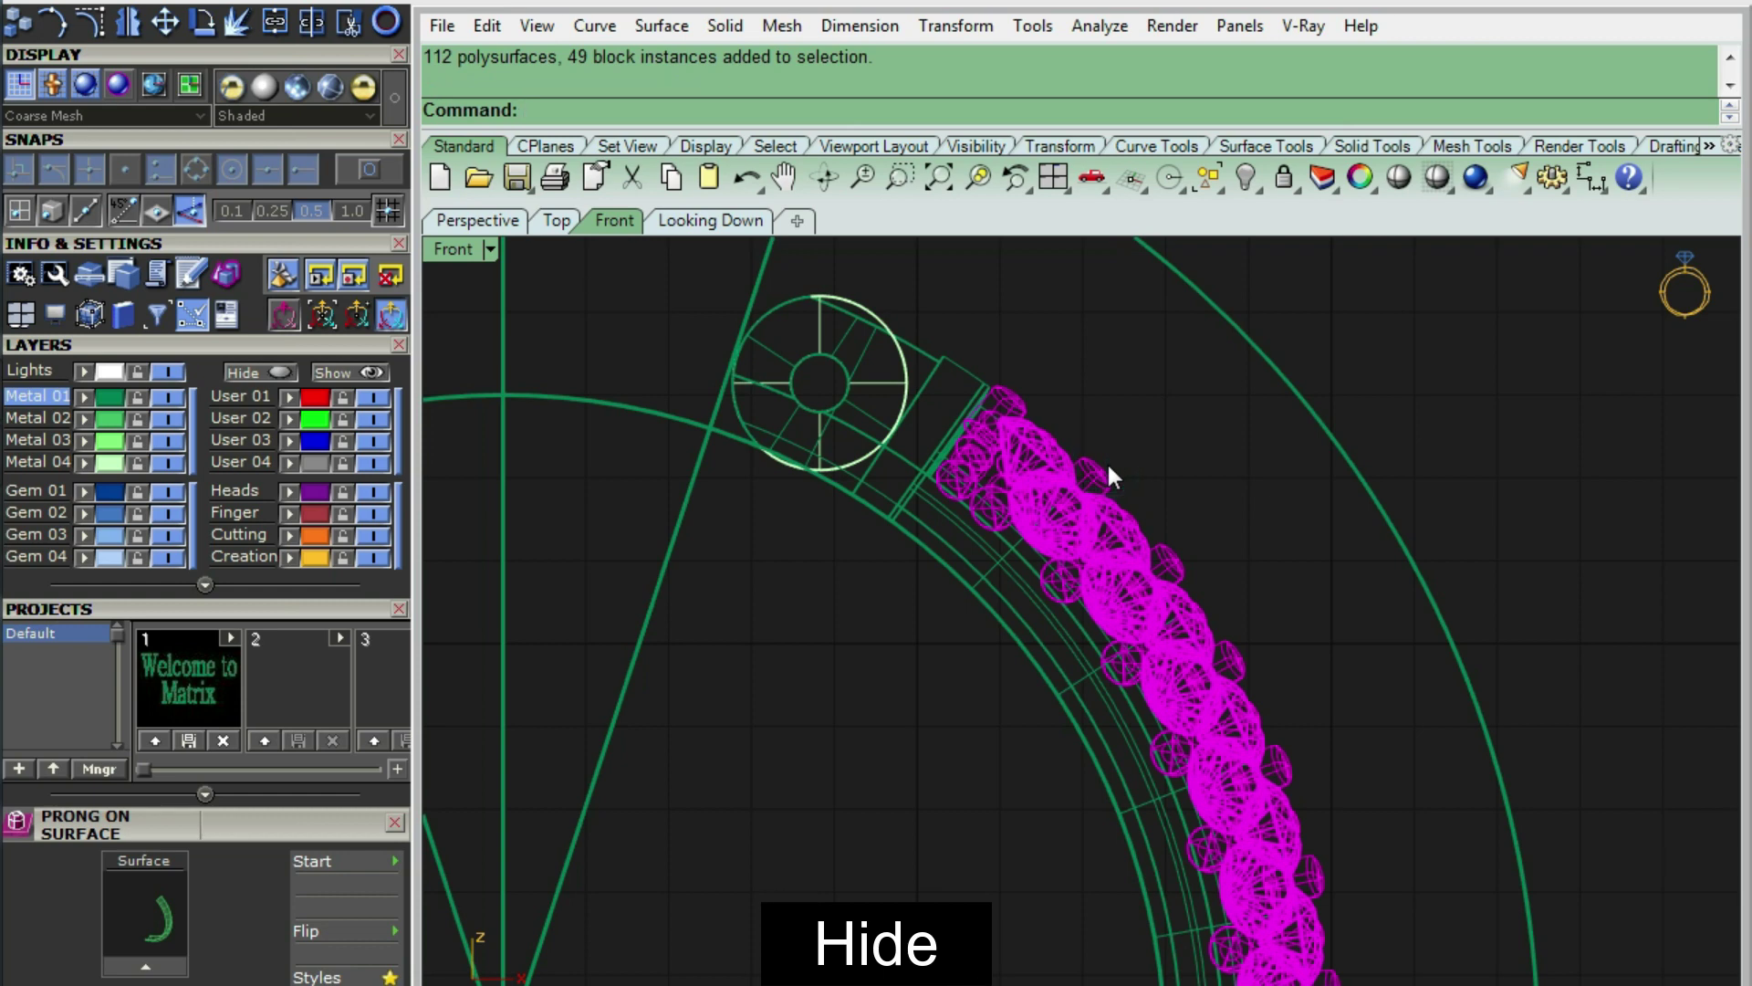
key("ctrl+h")
scroll(1104, 457, "down", 5)
key("ctrl+alt+s")
key("ctrl+z")
scroll(971, 407, "up", 2)
- Hide the gem head part and switch to wireframe display
scroll(1022, 396, "up", 2)
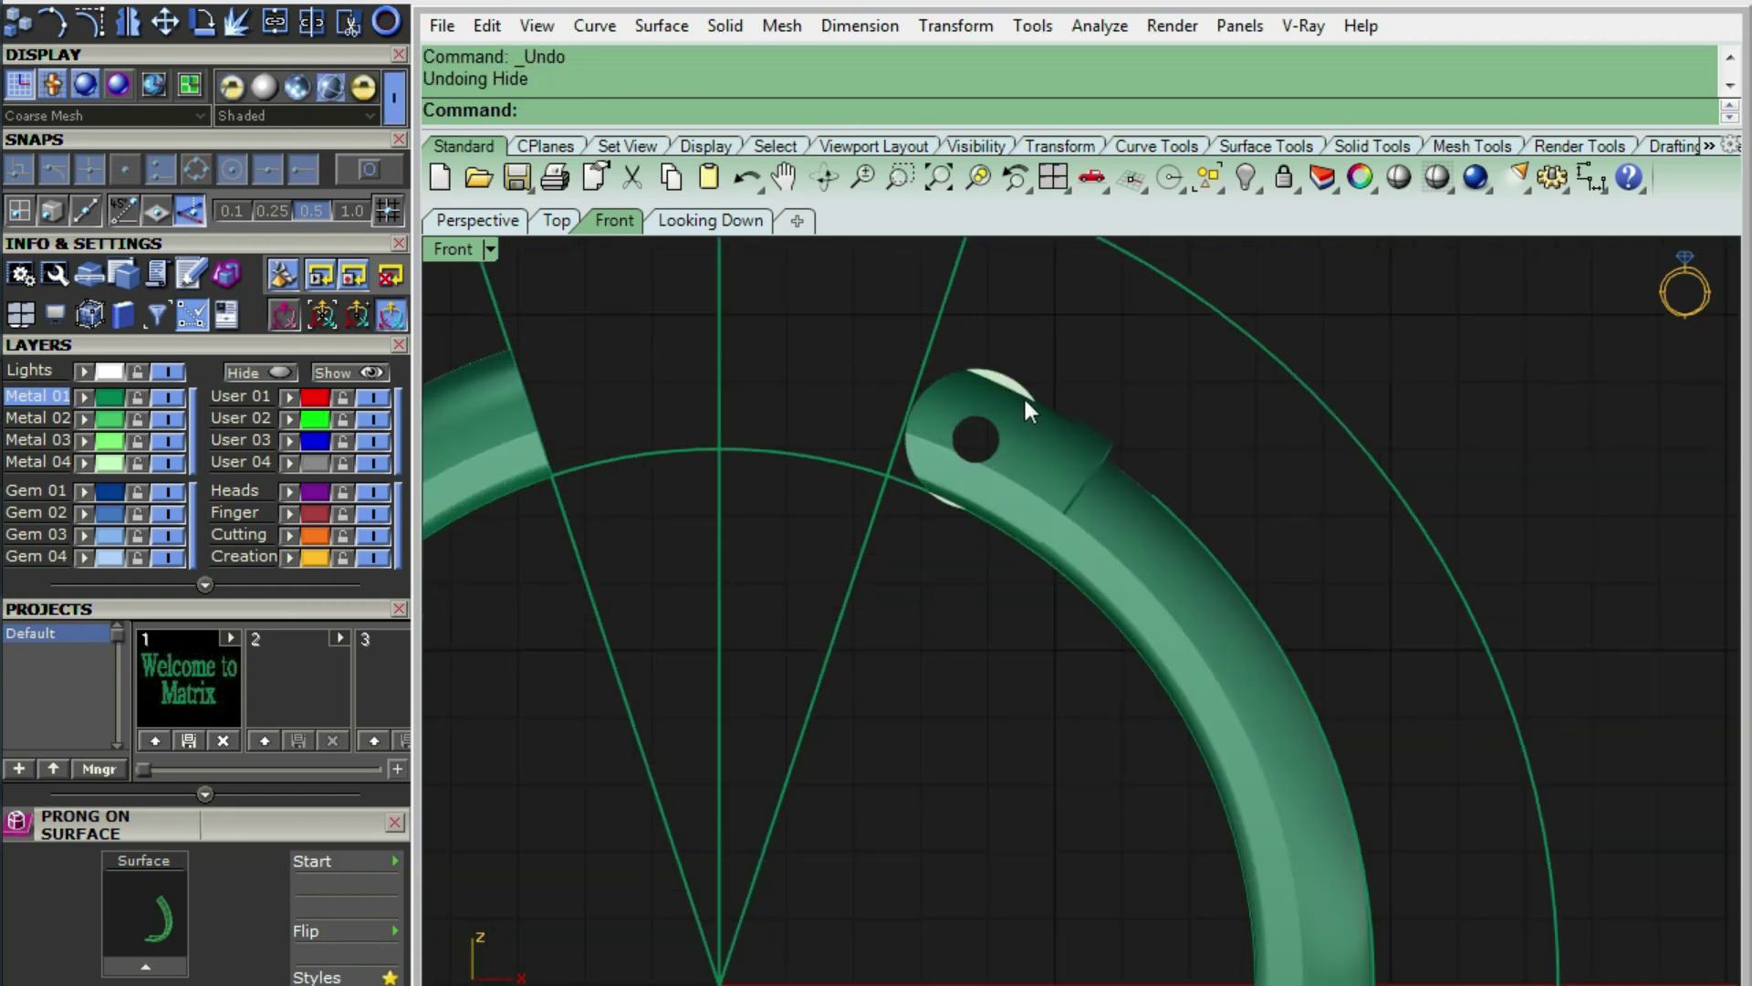
scroll(1055, 457, "up", 2)
left_click(1055, 457)
key("ctrl+h")
key("ctrl+alt+w")
- Draw a BothSides guide line from the knuckle centre through the ring centre
type("line")
key("Return")
type("b")
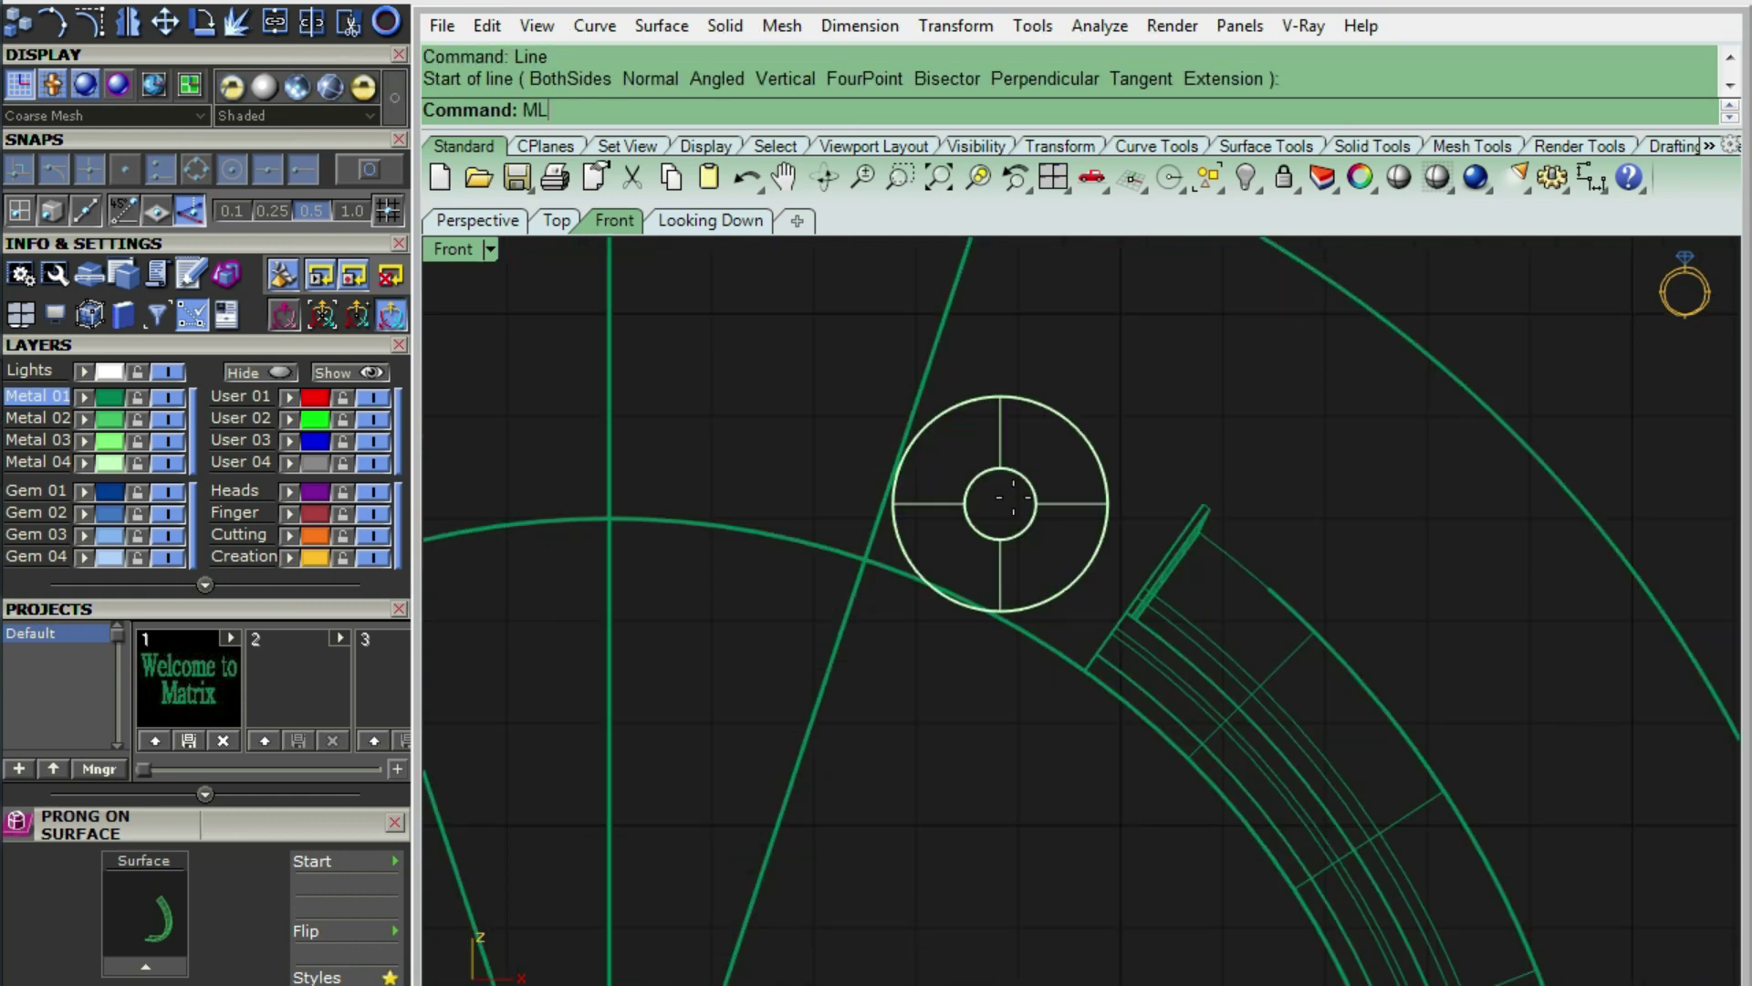
key("Return")
scroll(1035, 485, "up", 2)
left_click(1035, 485)
scroll(971, 532, "down", 2)
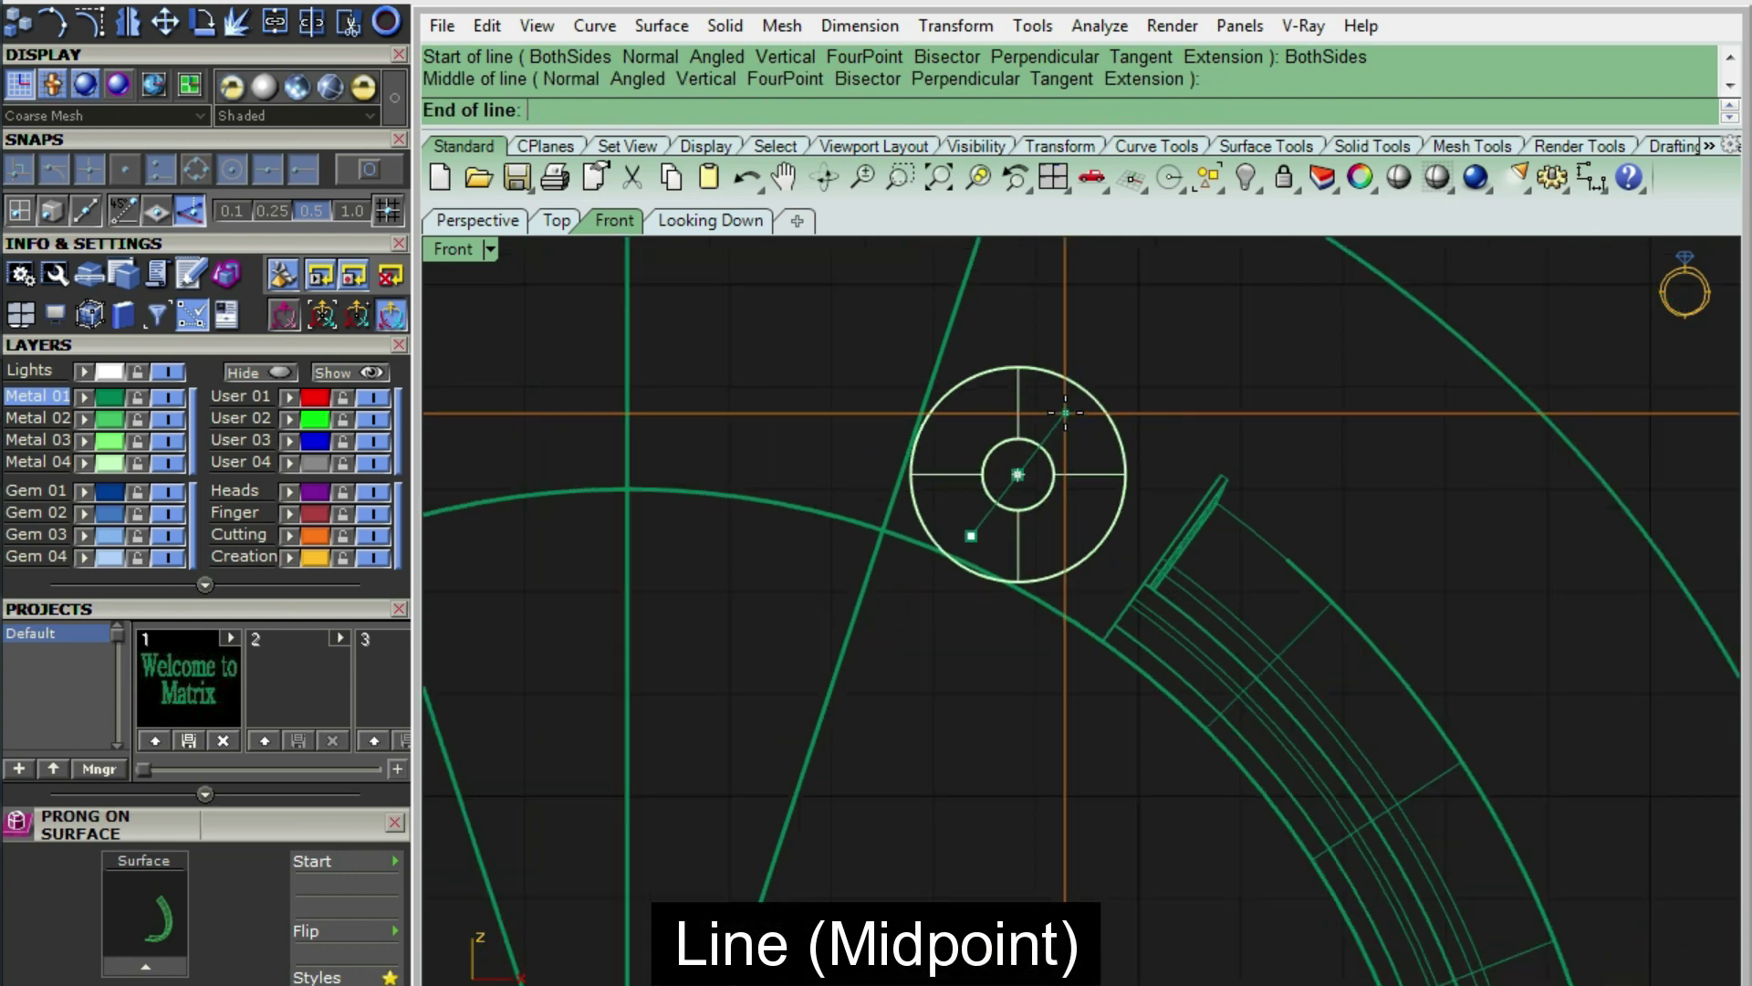
scroll(978, 566, "up", 1)
scroll(977, 584, "up", 2)
left_click(977, 582)
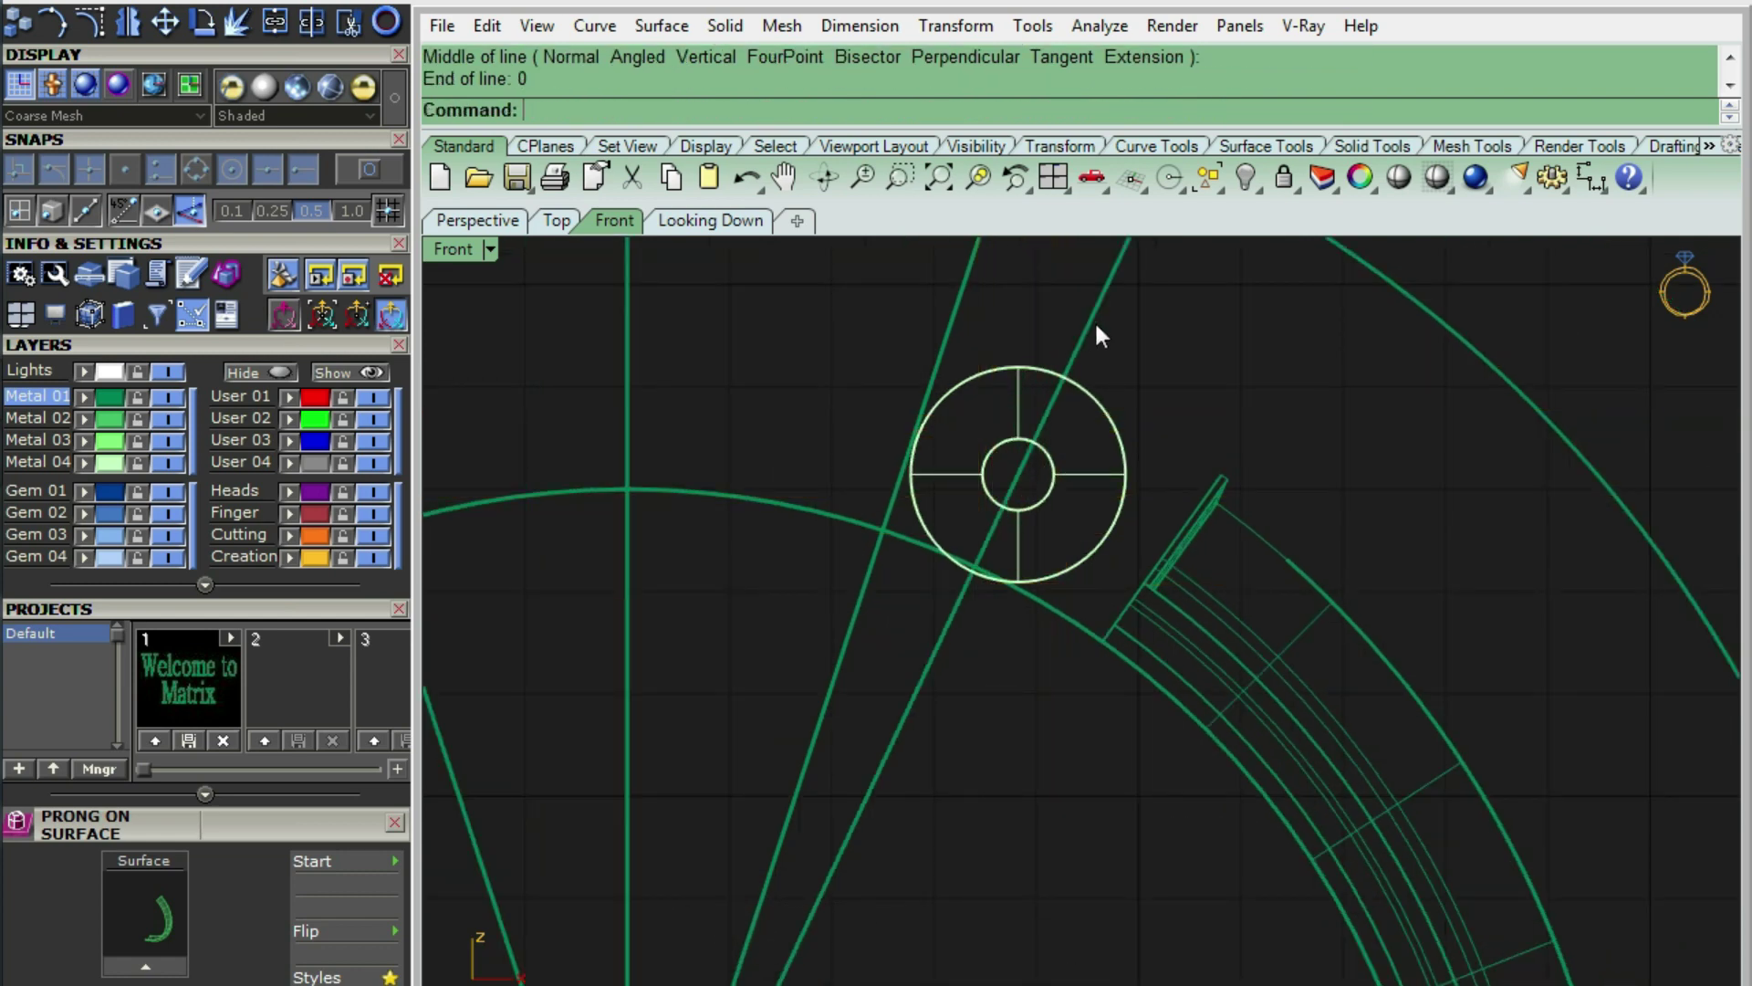
scroll(1068, 401, "down", 2)
- Select the V-shaped guide lines and hide them
left_click(1045, 445)
right_click_drag(1197, 336, 1201, 381)
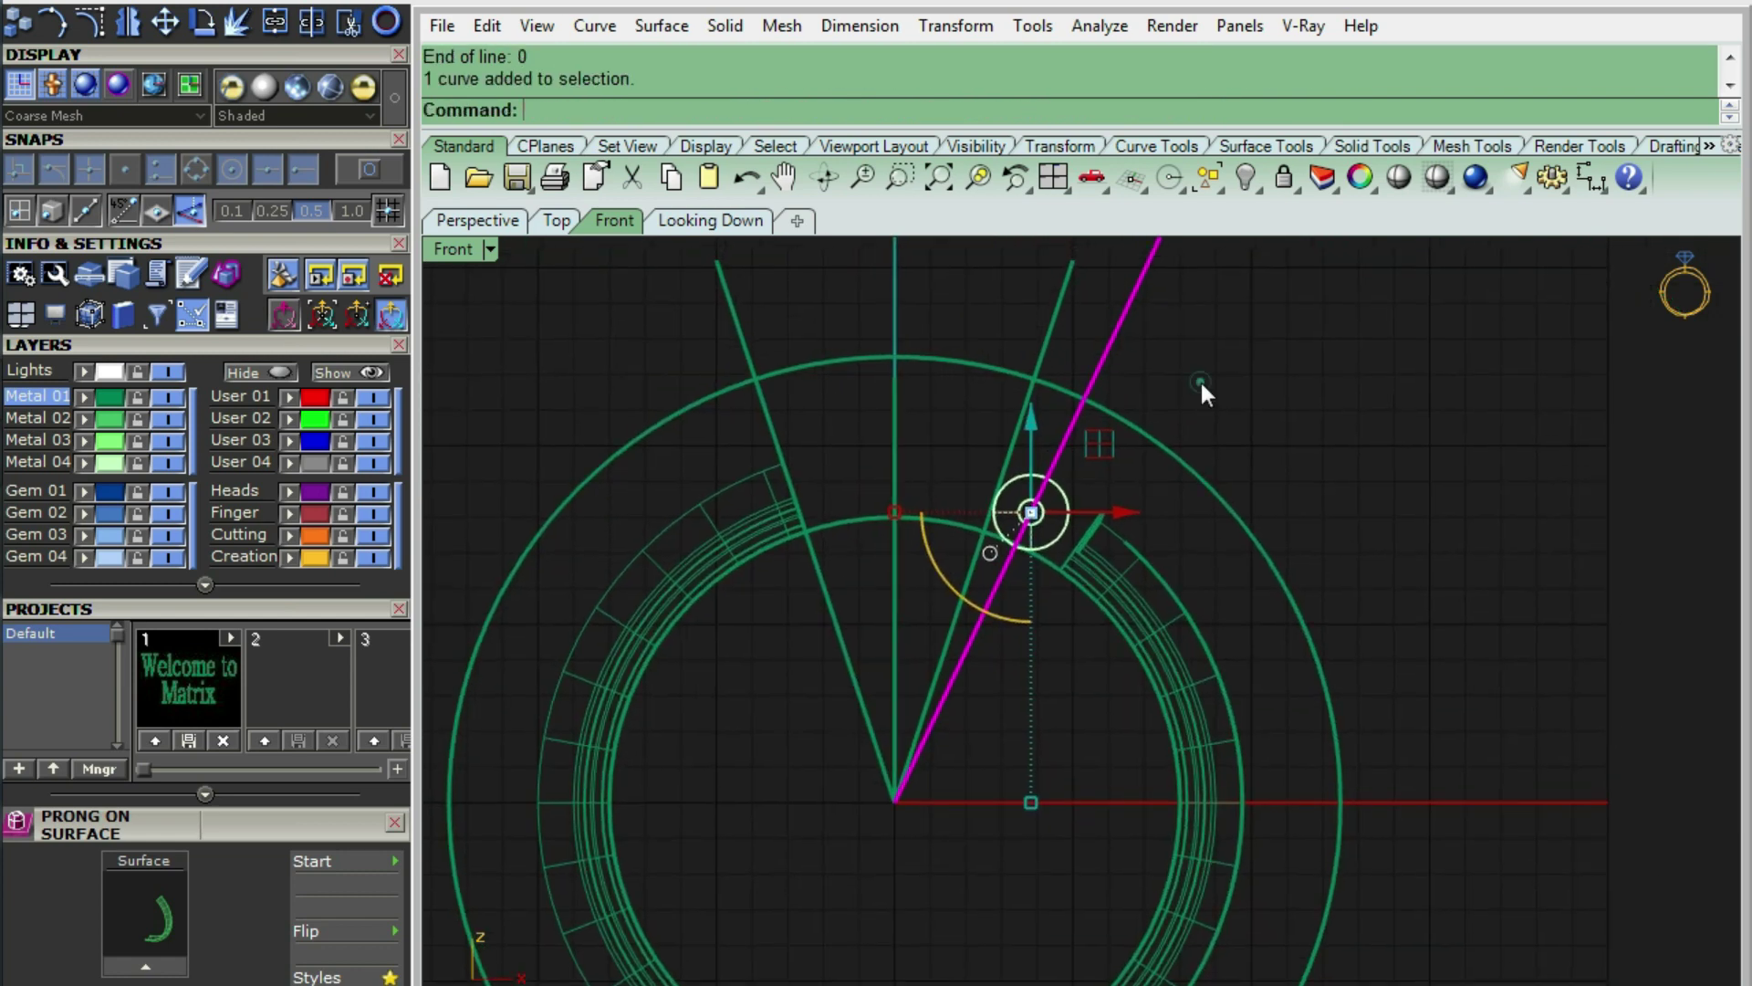
left_click(1053, 325, "shift")
key("ctrl+h")
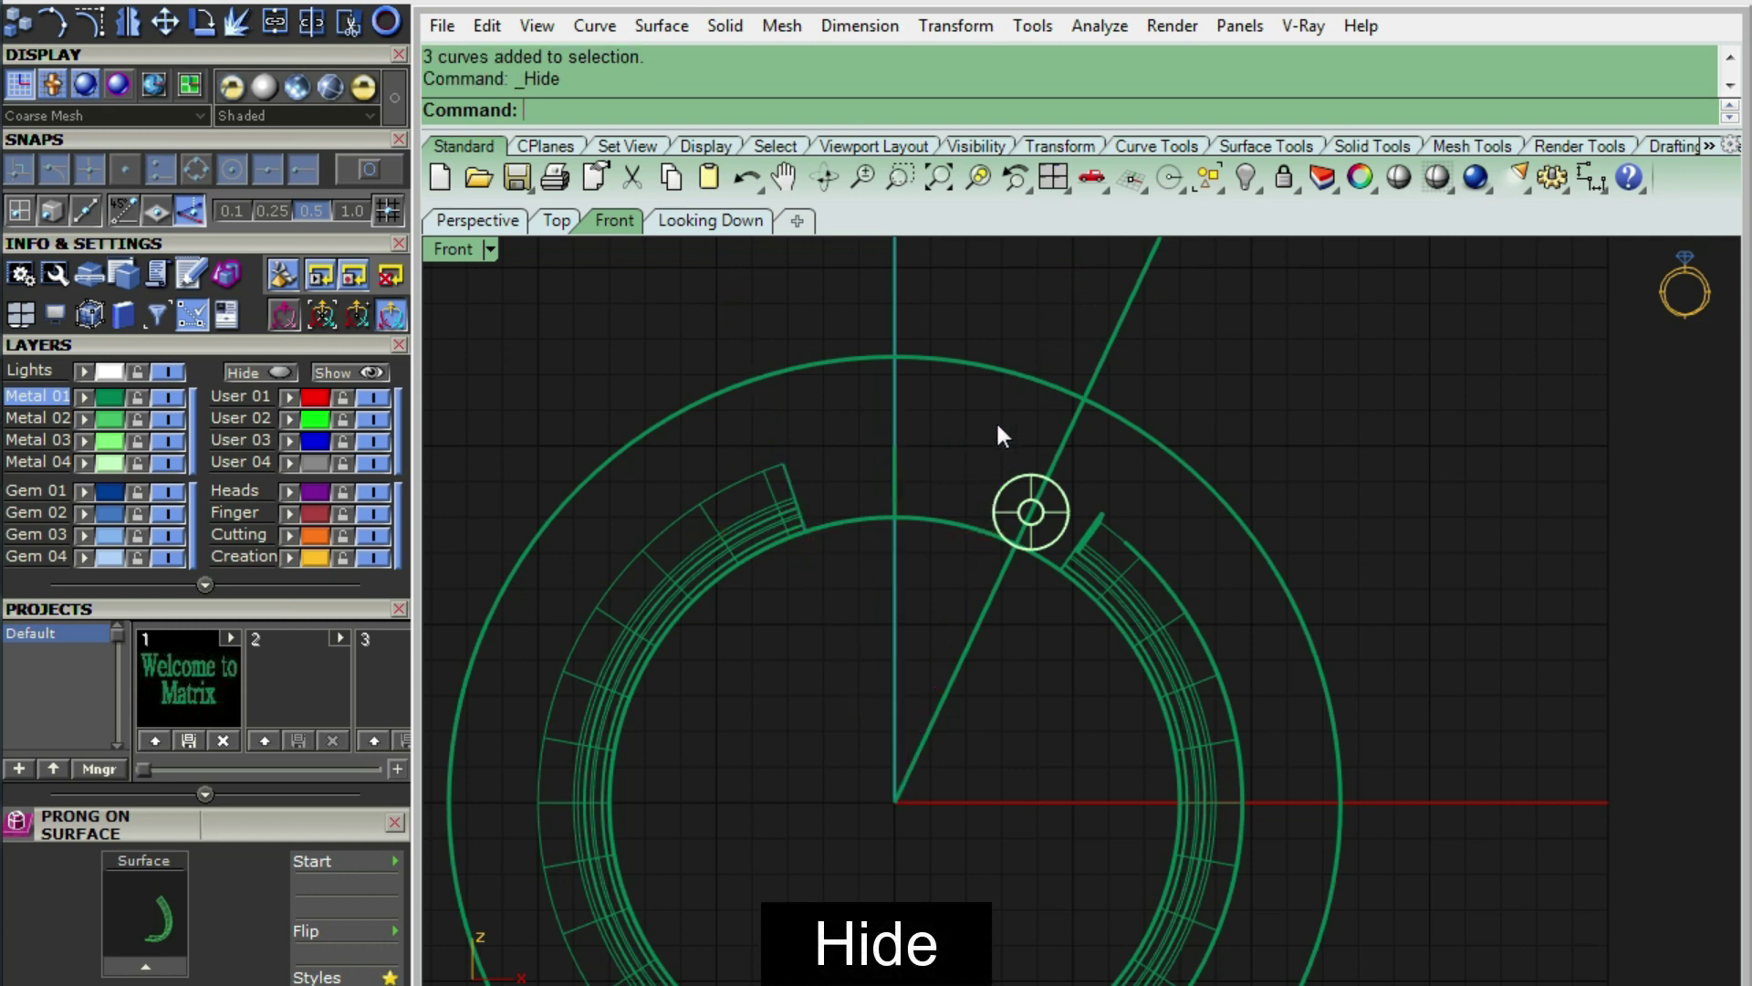
scroll(995, 420, "up", 3)
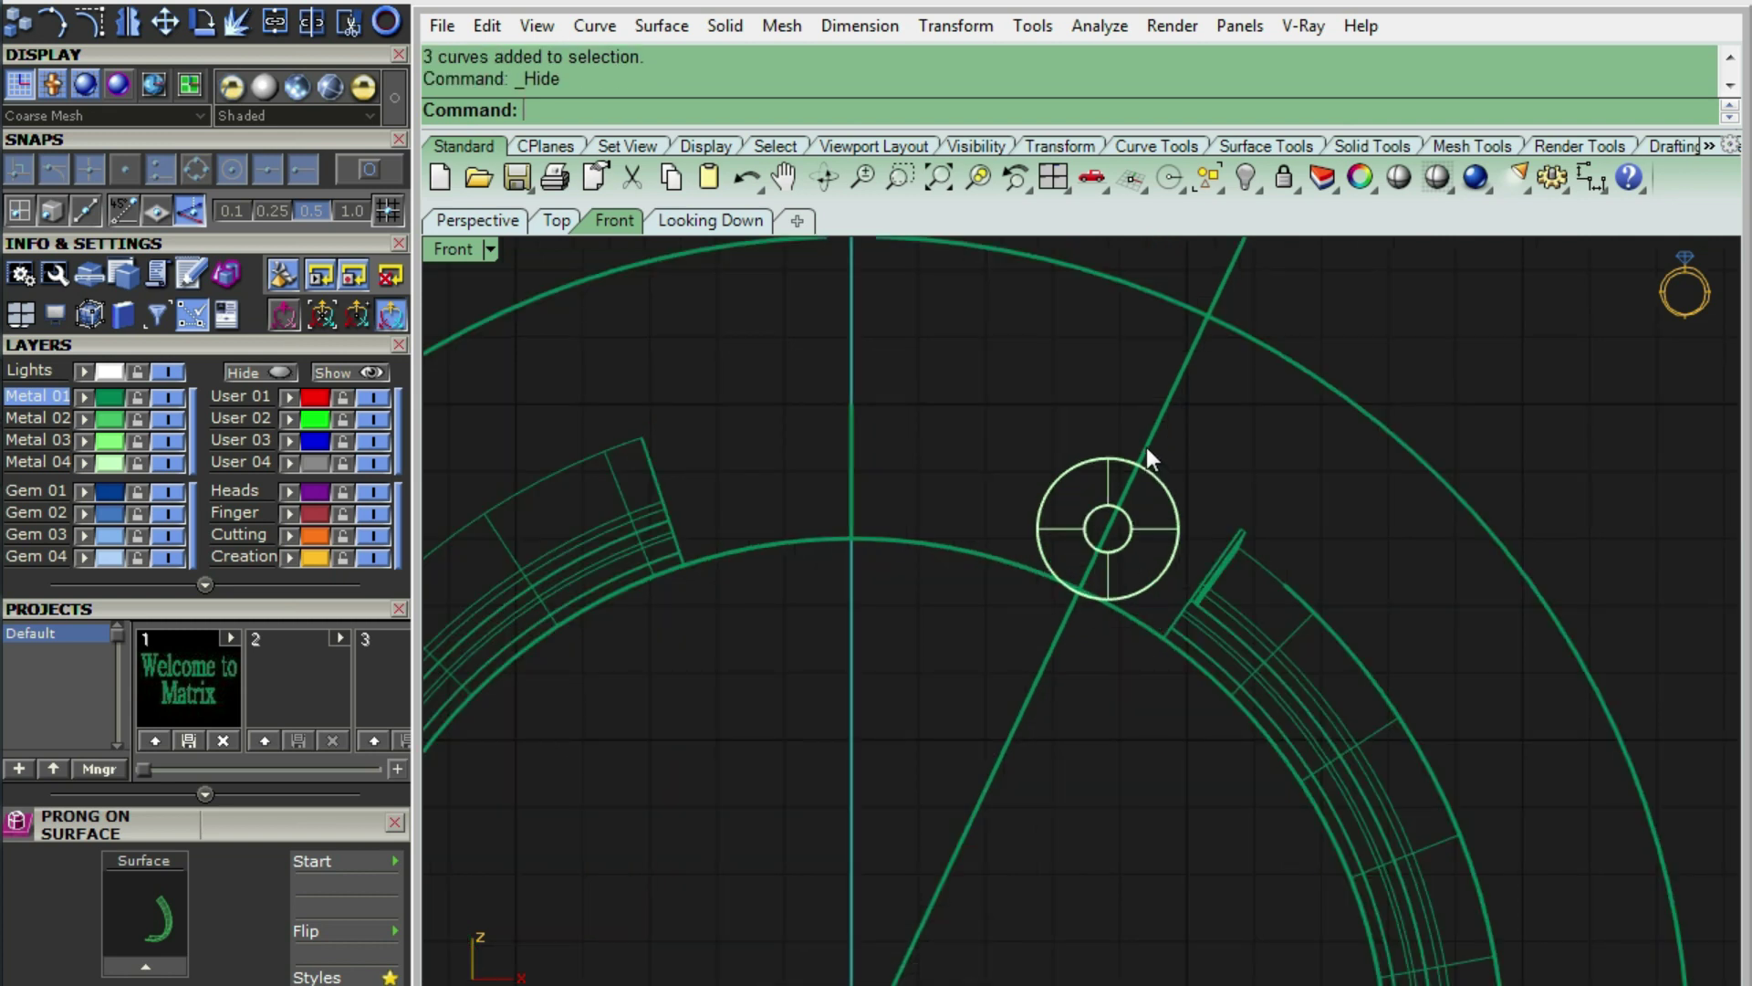
scroll(188, 144, "up", 3)
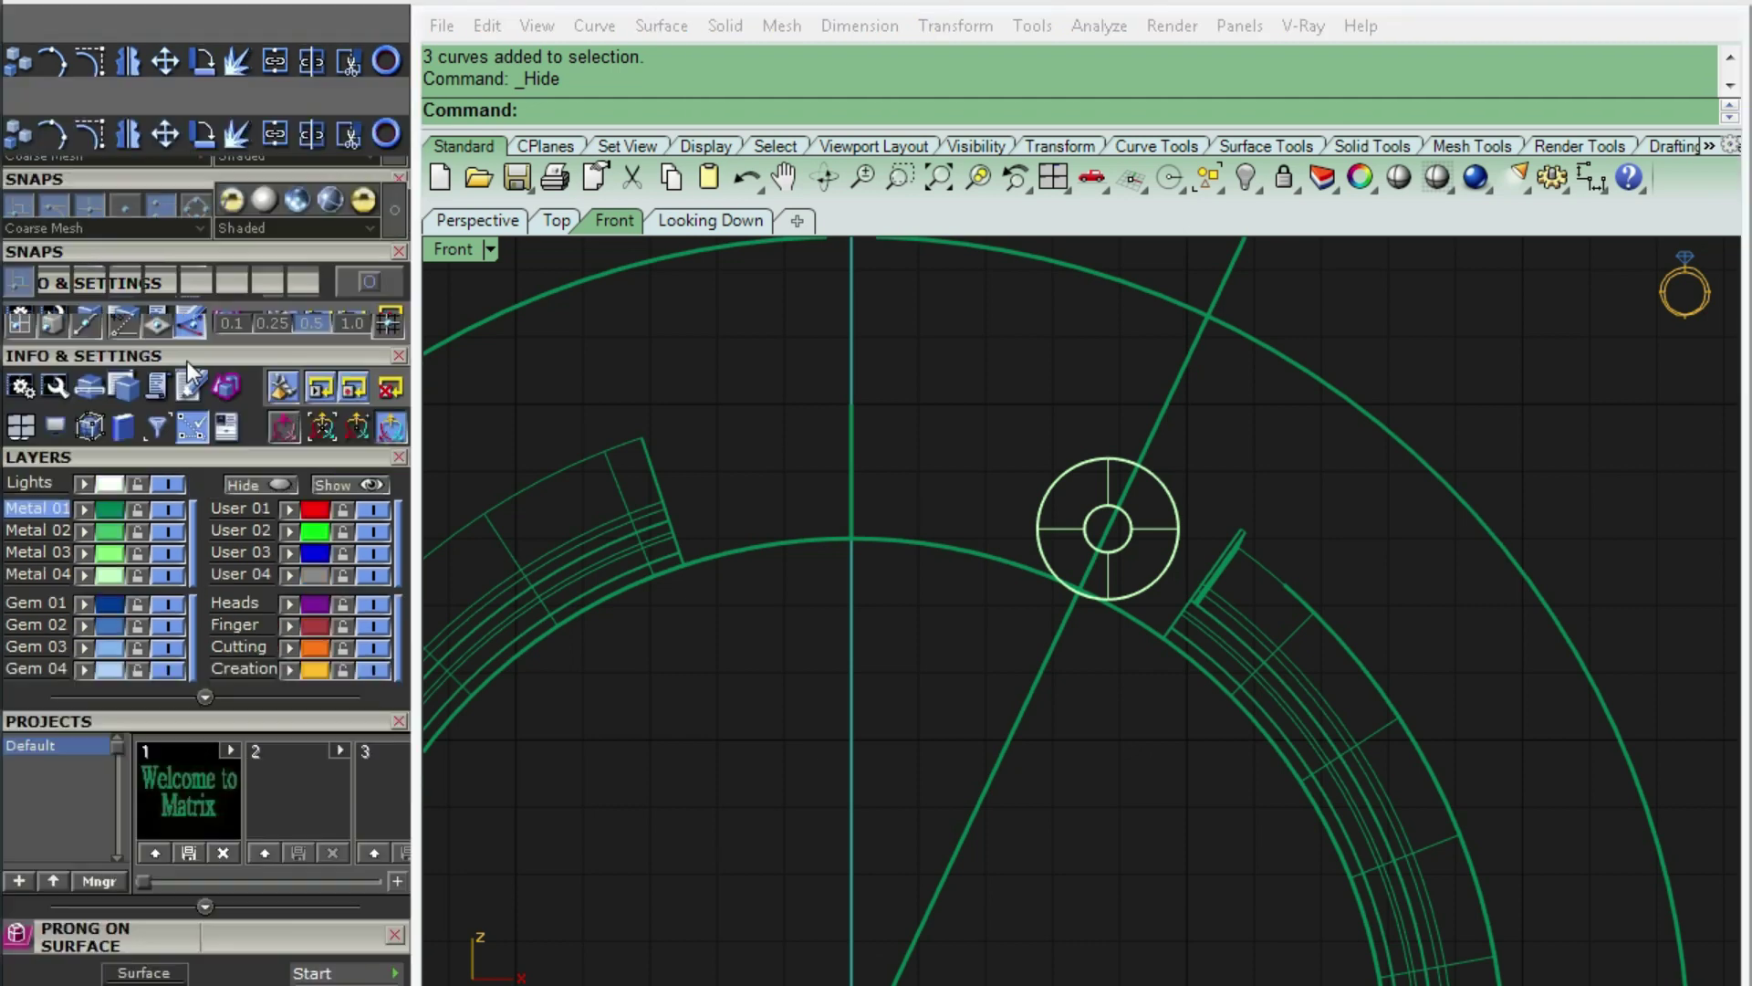
left_click(35, 209)
- Draw the S-curved latch arm curve from the knuckle circle leftward through six points
left_click(91, 263)
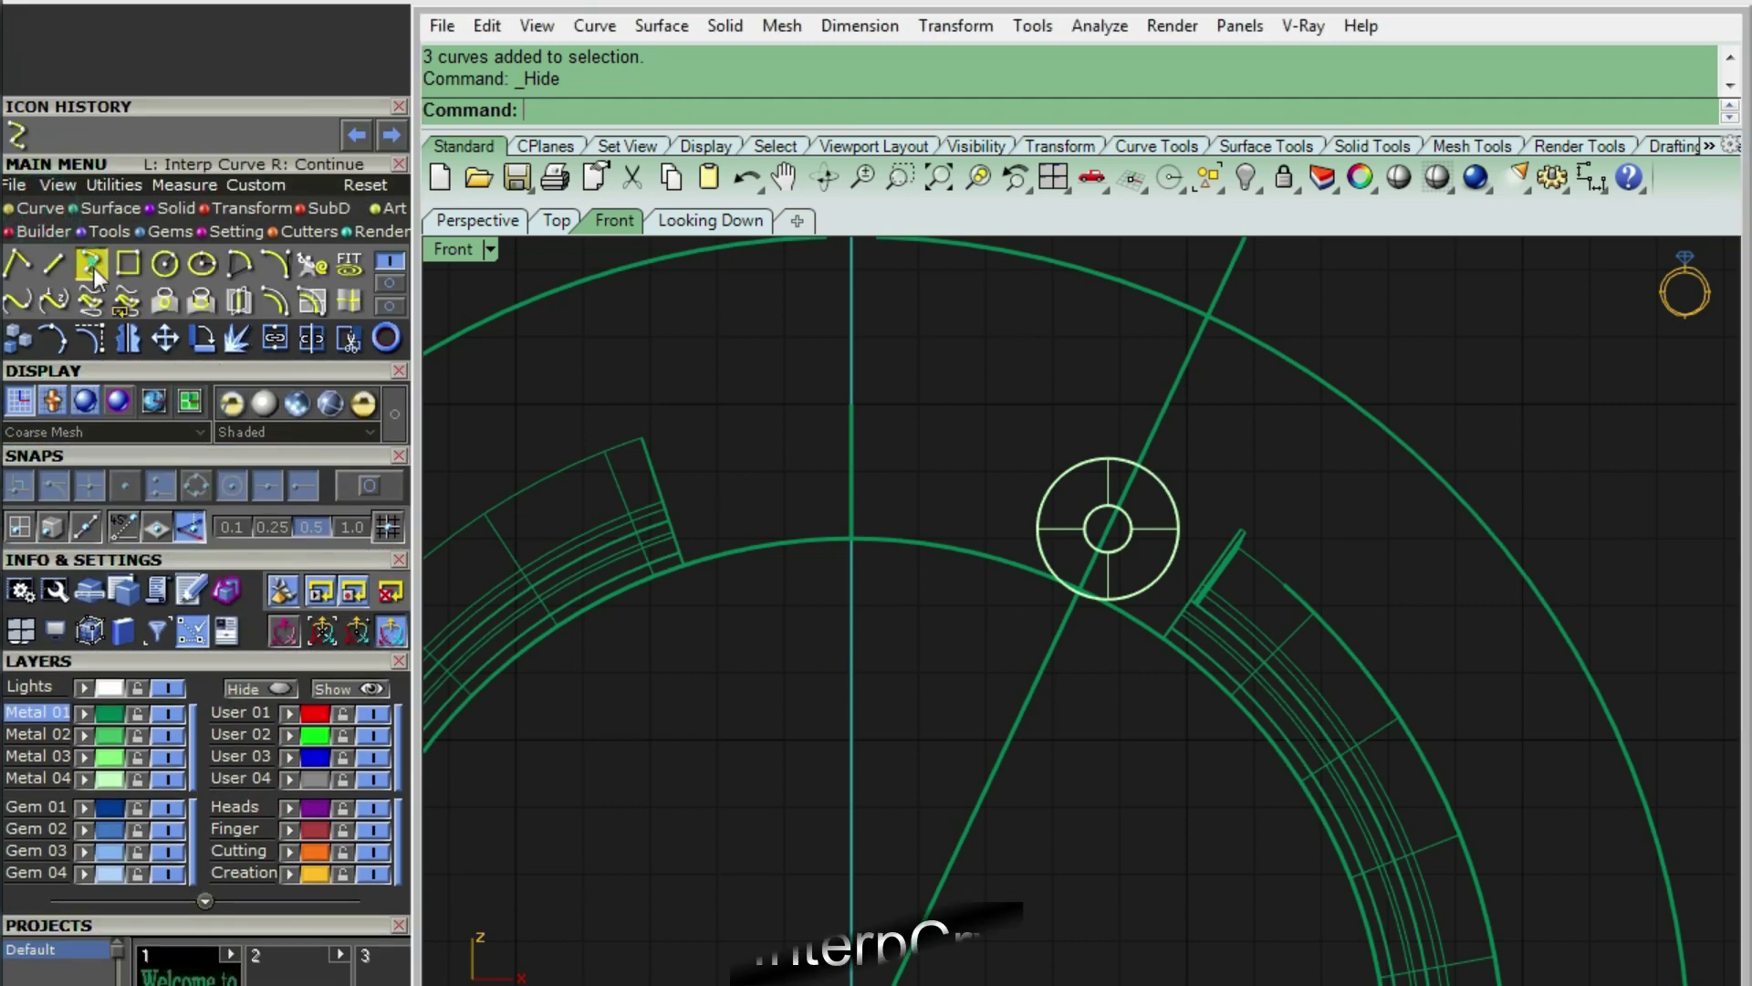
scroll(1143, 460, "up", 2)
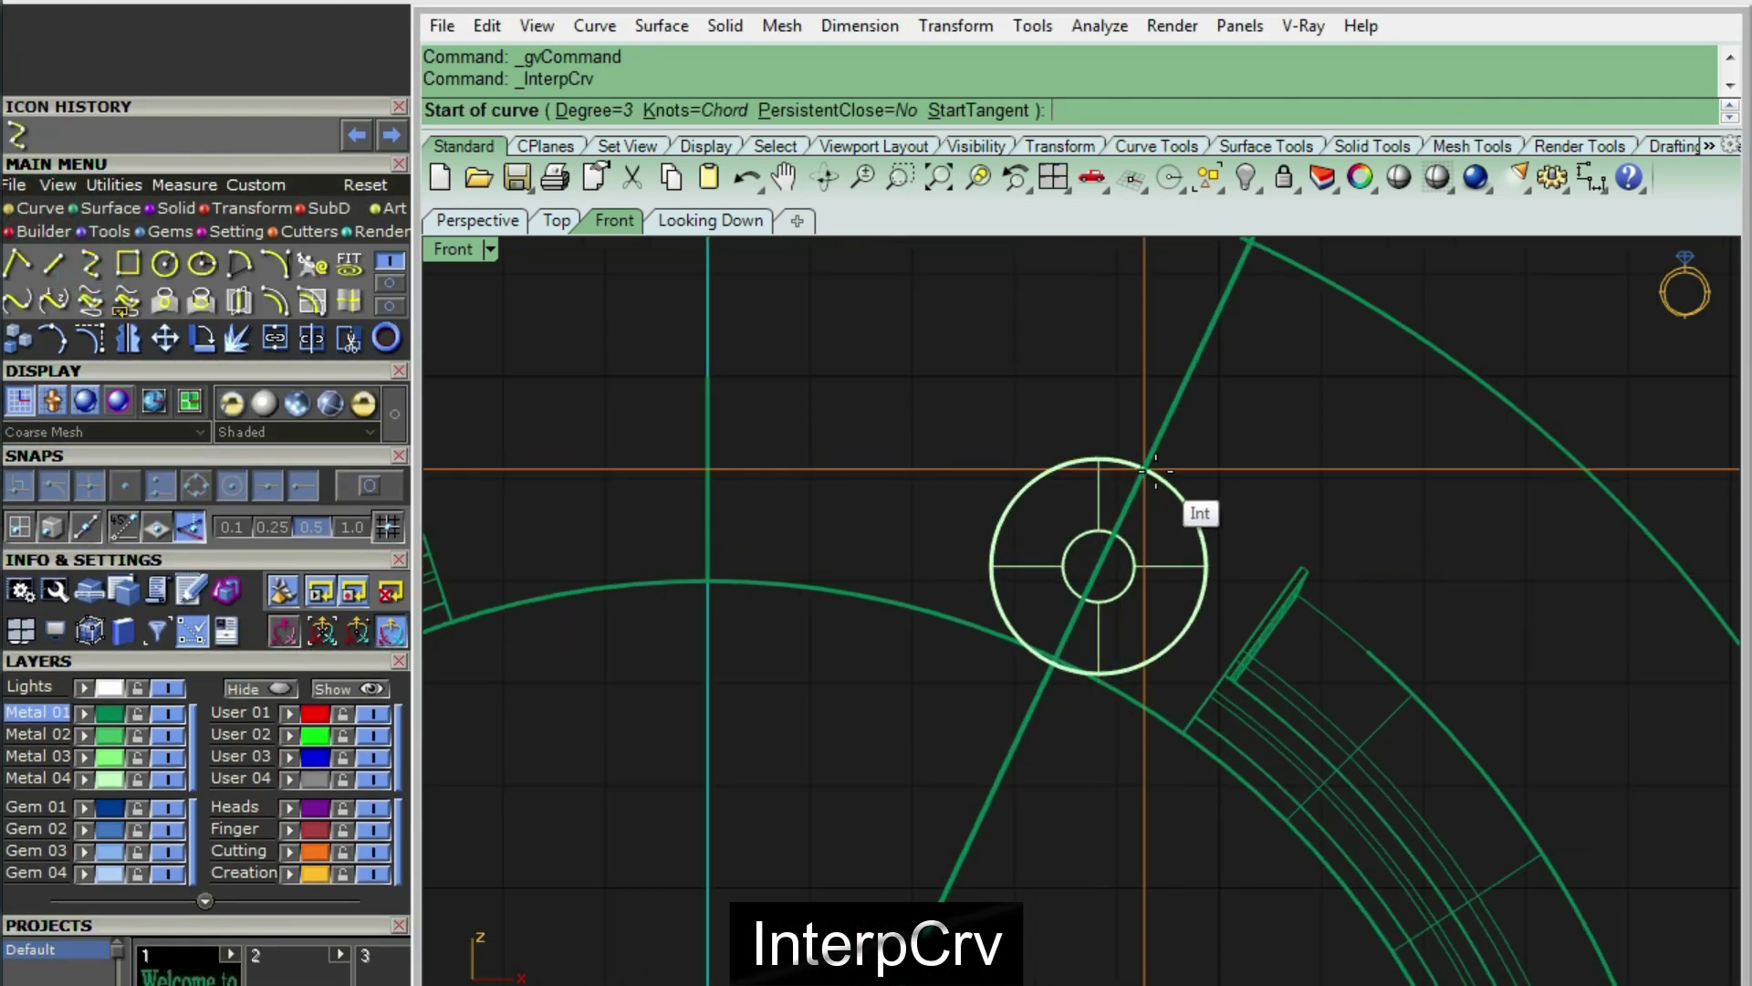
left_click(1144, 470)
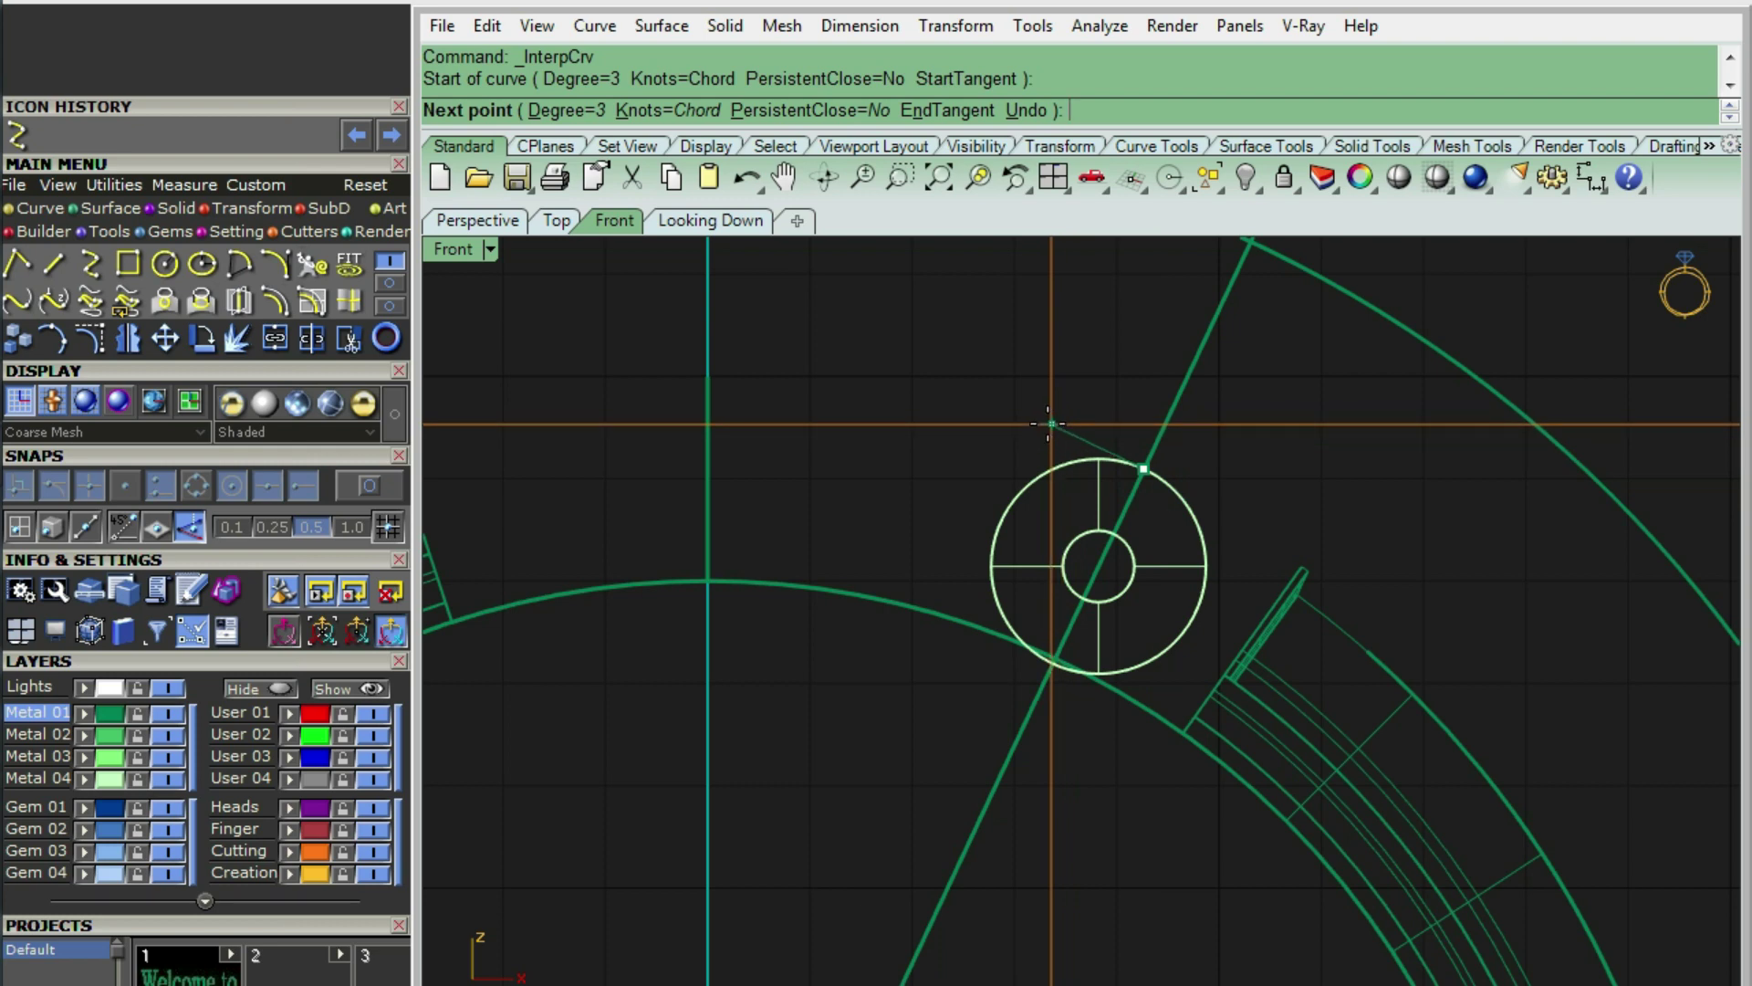
left_click(1052, 424)
left_click(849, 392)
scroll(878, 376, "down", 2)
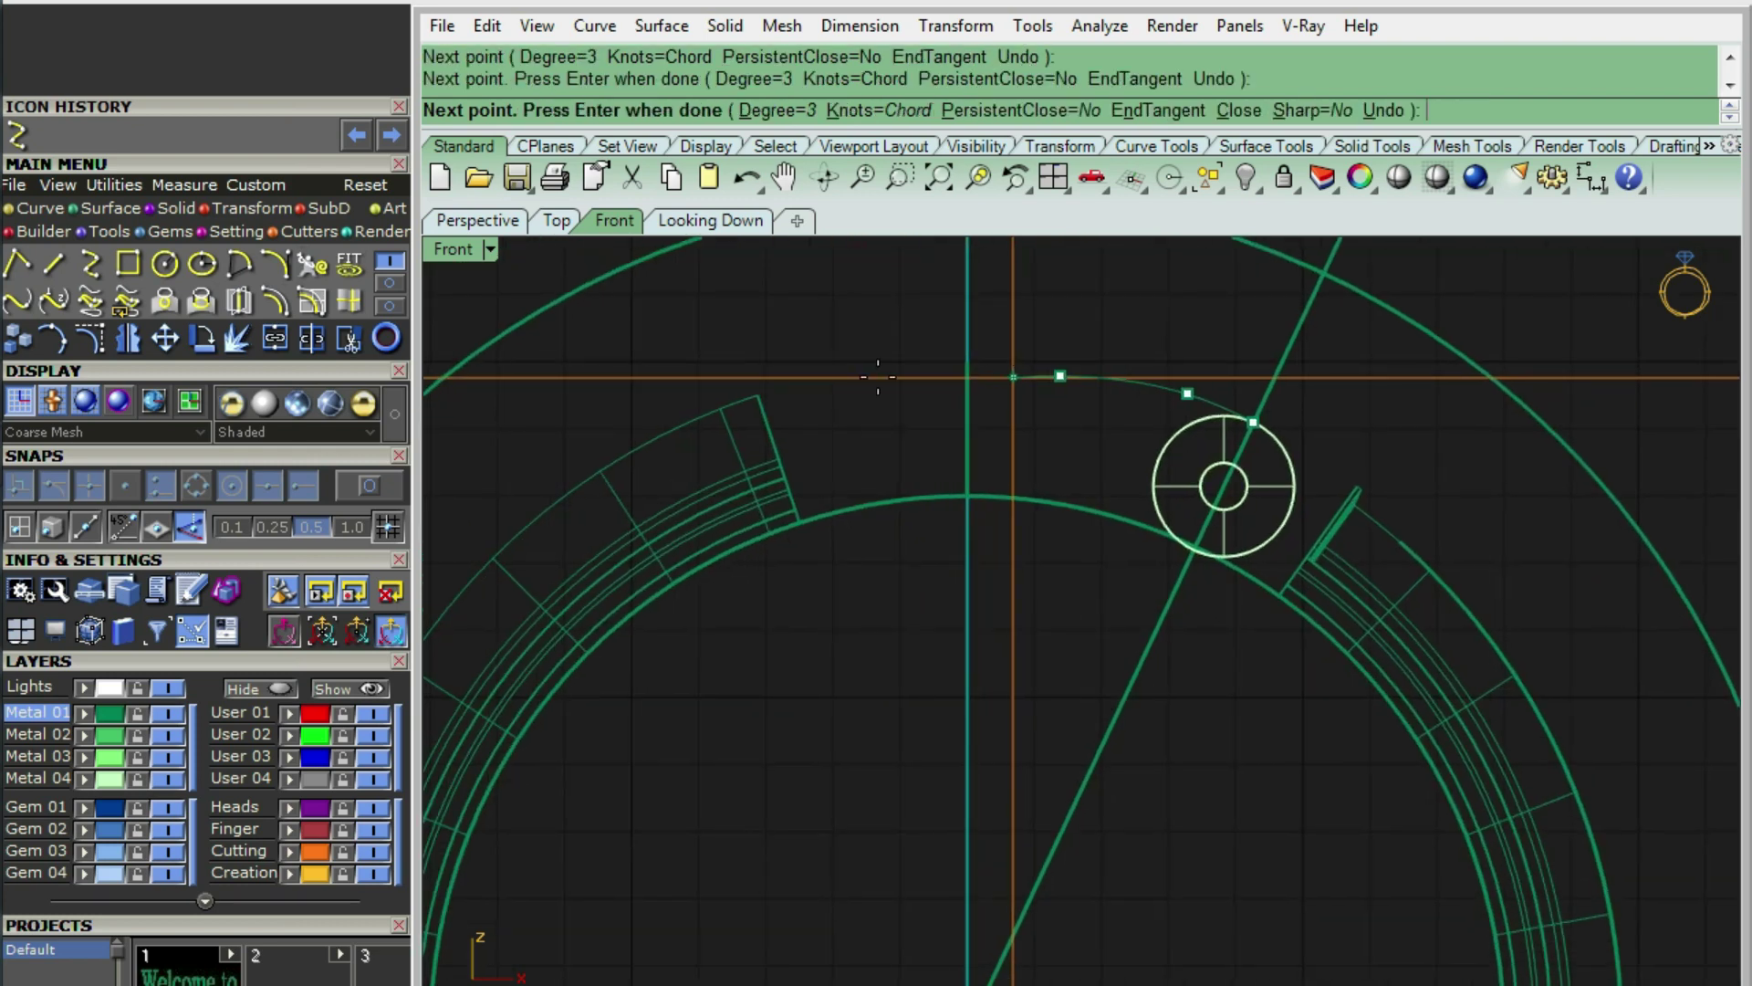
left_click(841, 369)
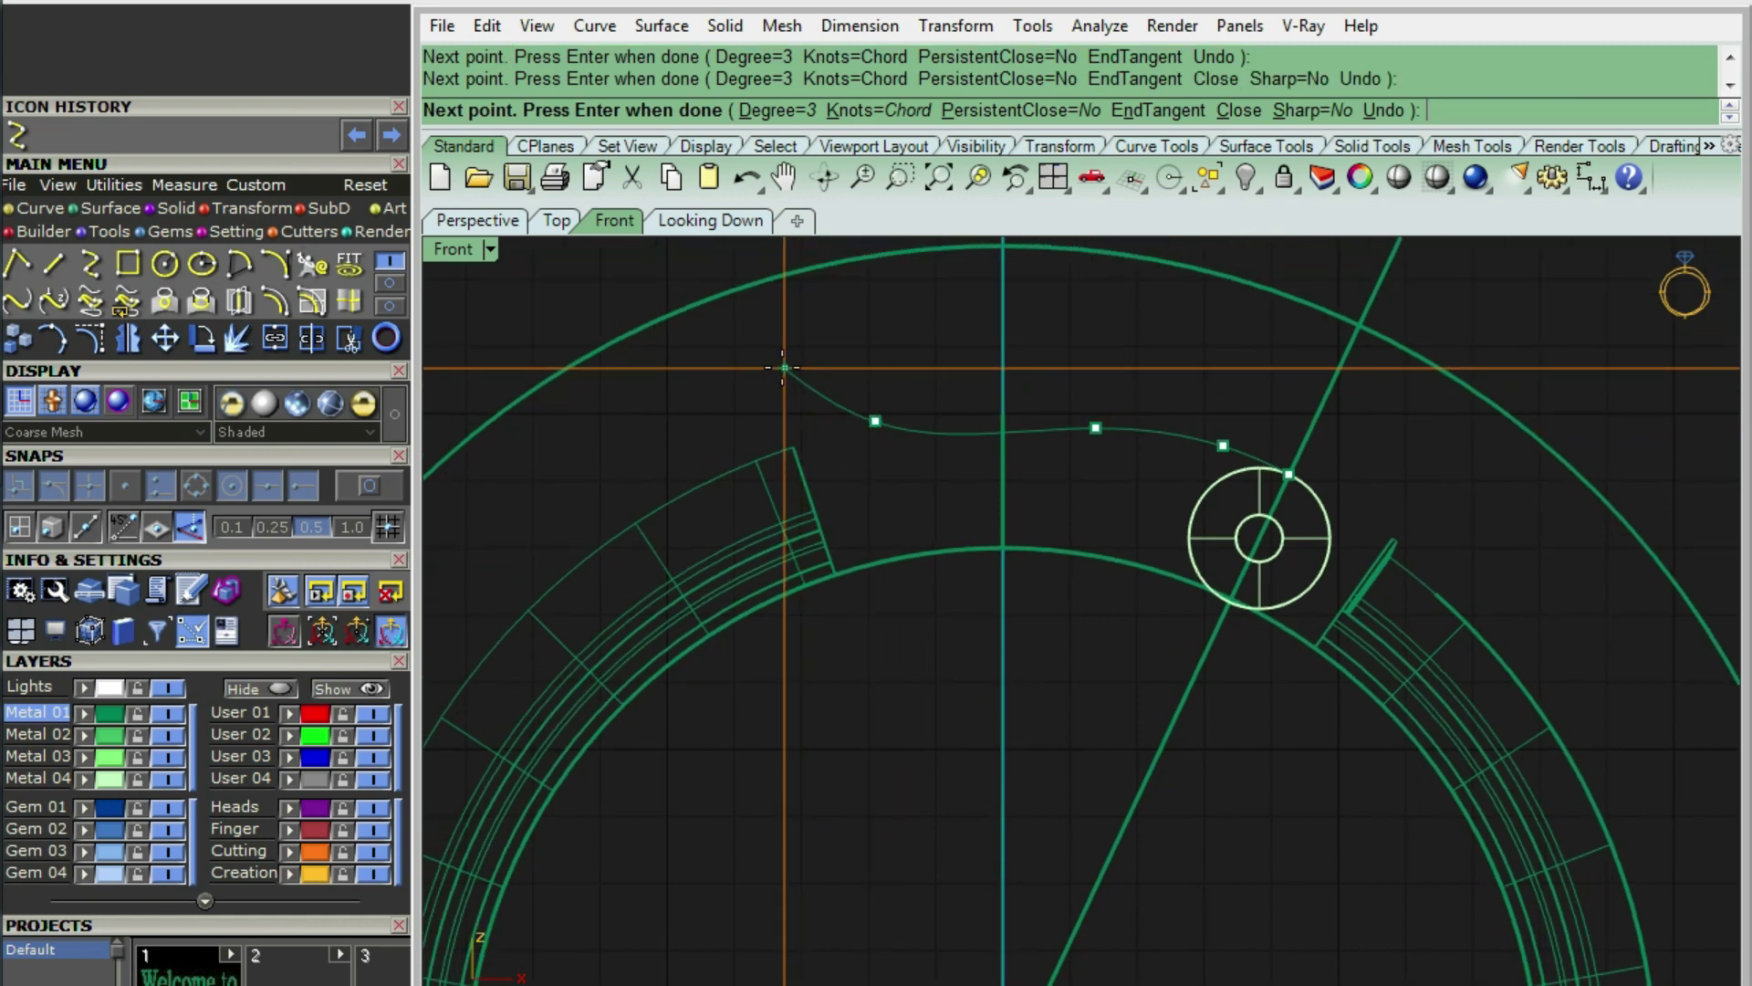
left_click(727, 369)
scroll(728, 368, "down", 2)
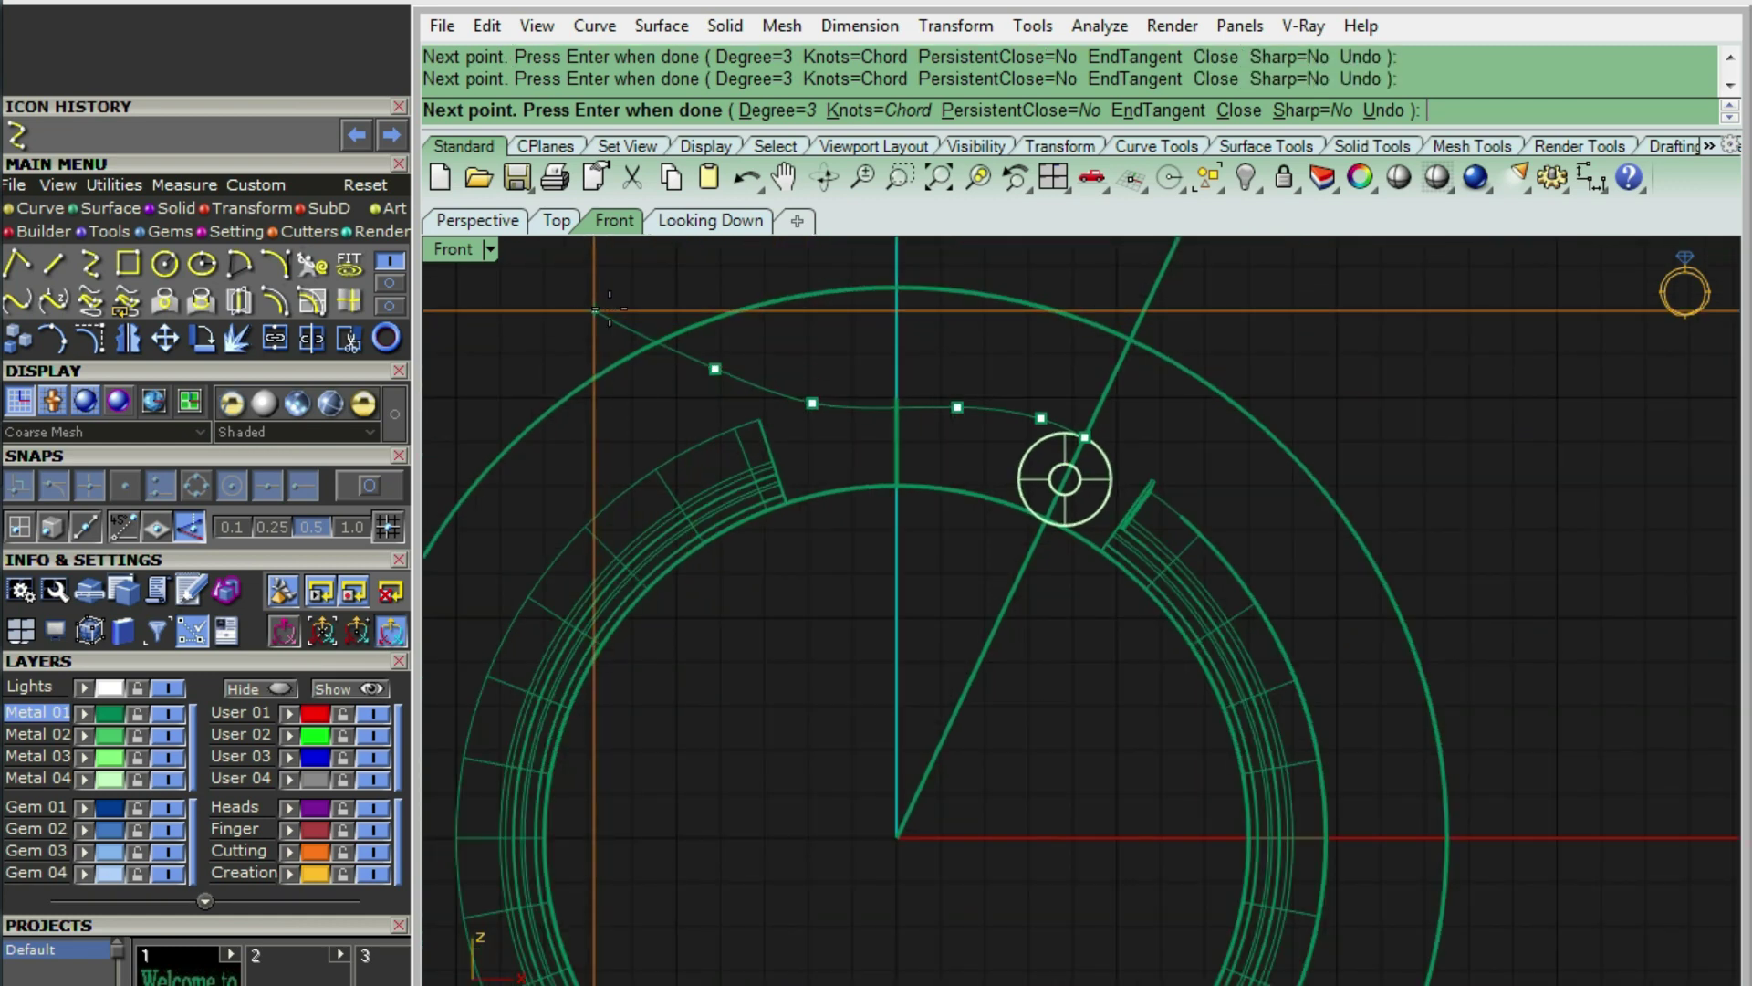
left_click(613, 315)
key("Return")
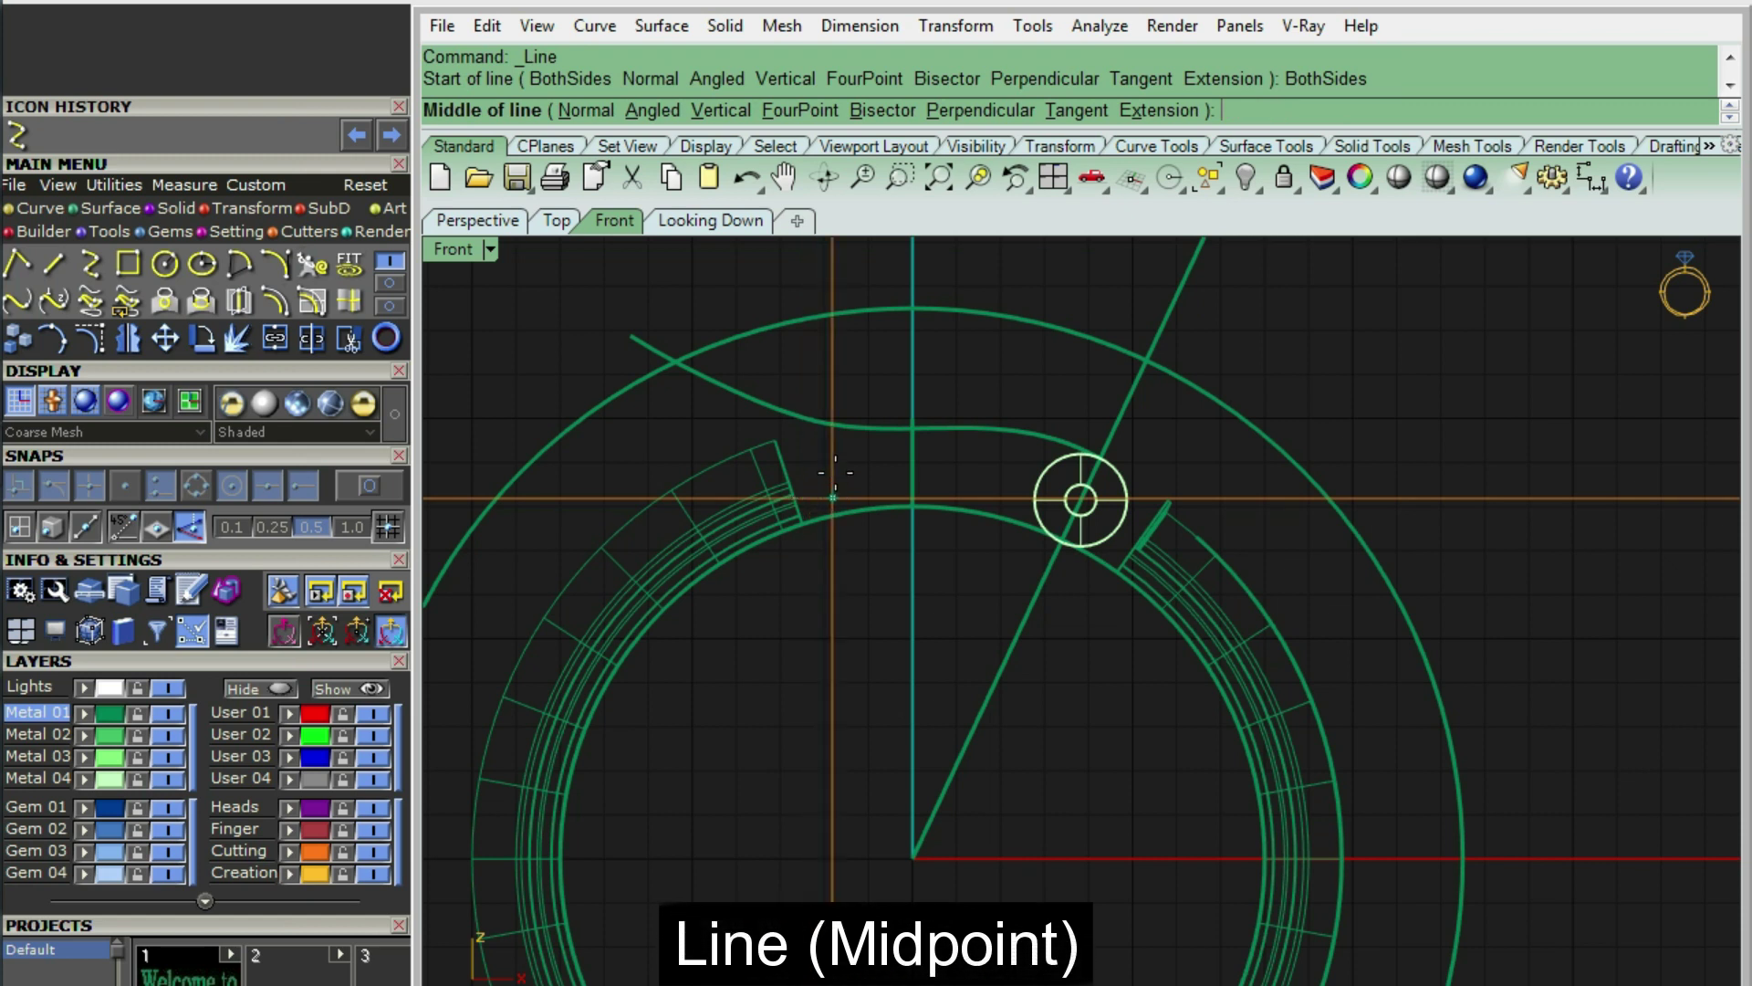
- Draw a slanted line through the left ring end and offset a copy 0.8 mm
left_click(784, 441)
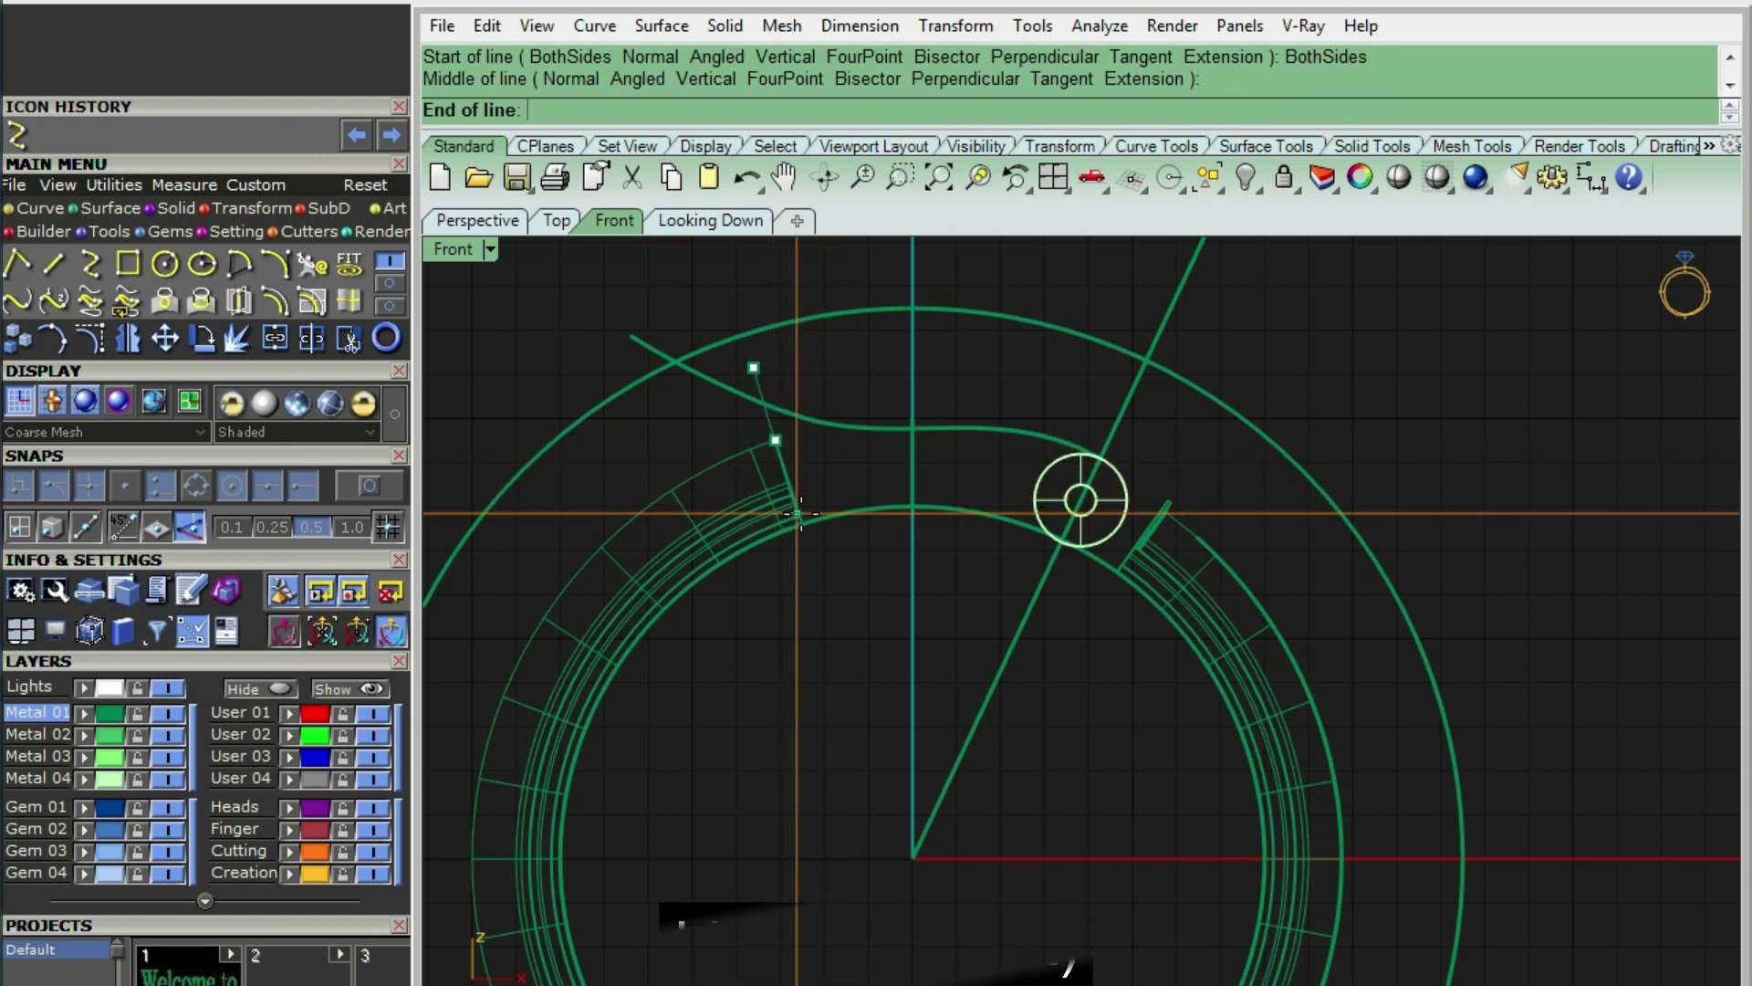
type("0")
key("Return")
type("OF")
key("Return")
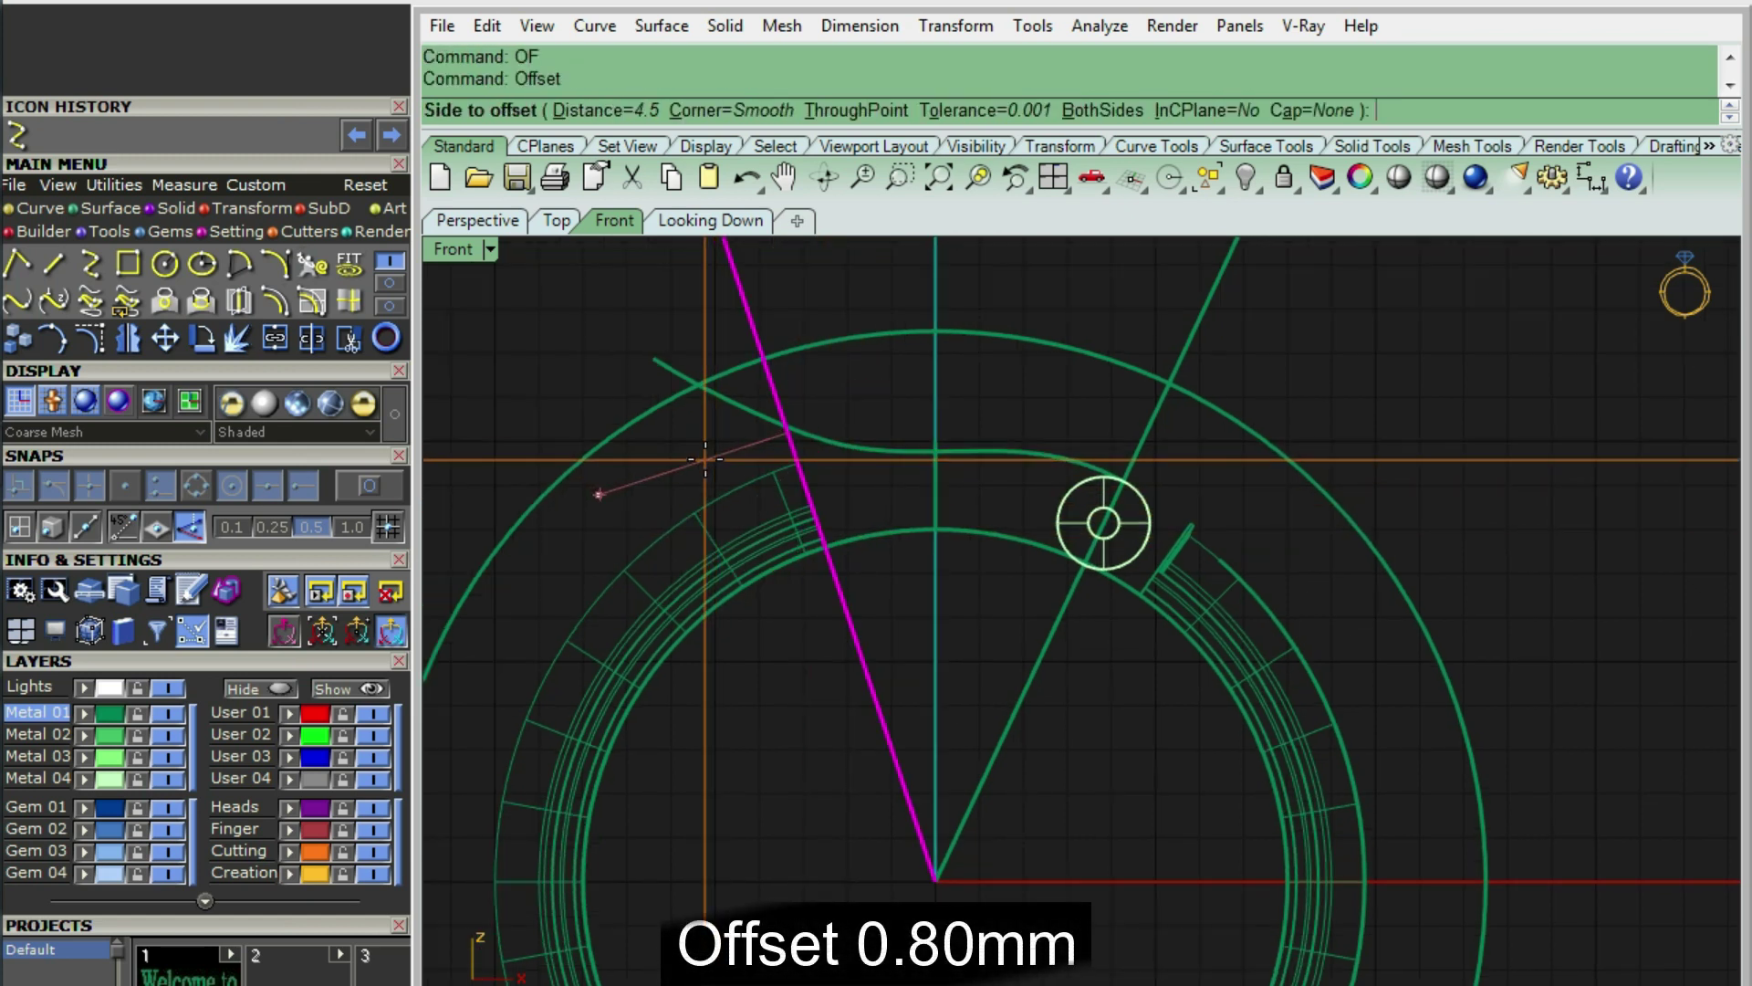
key("Return")
left_click(705, 461)
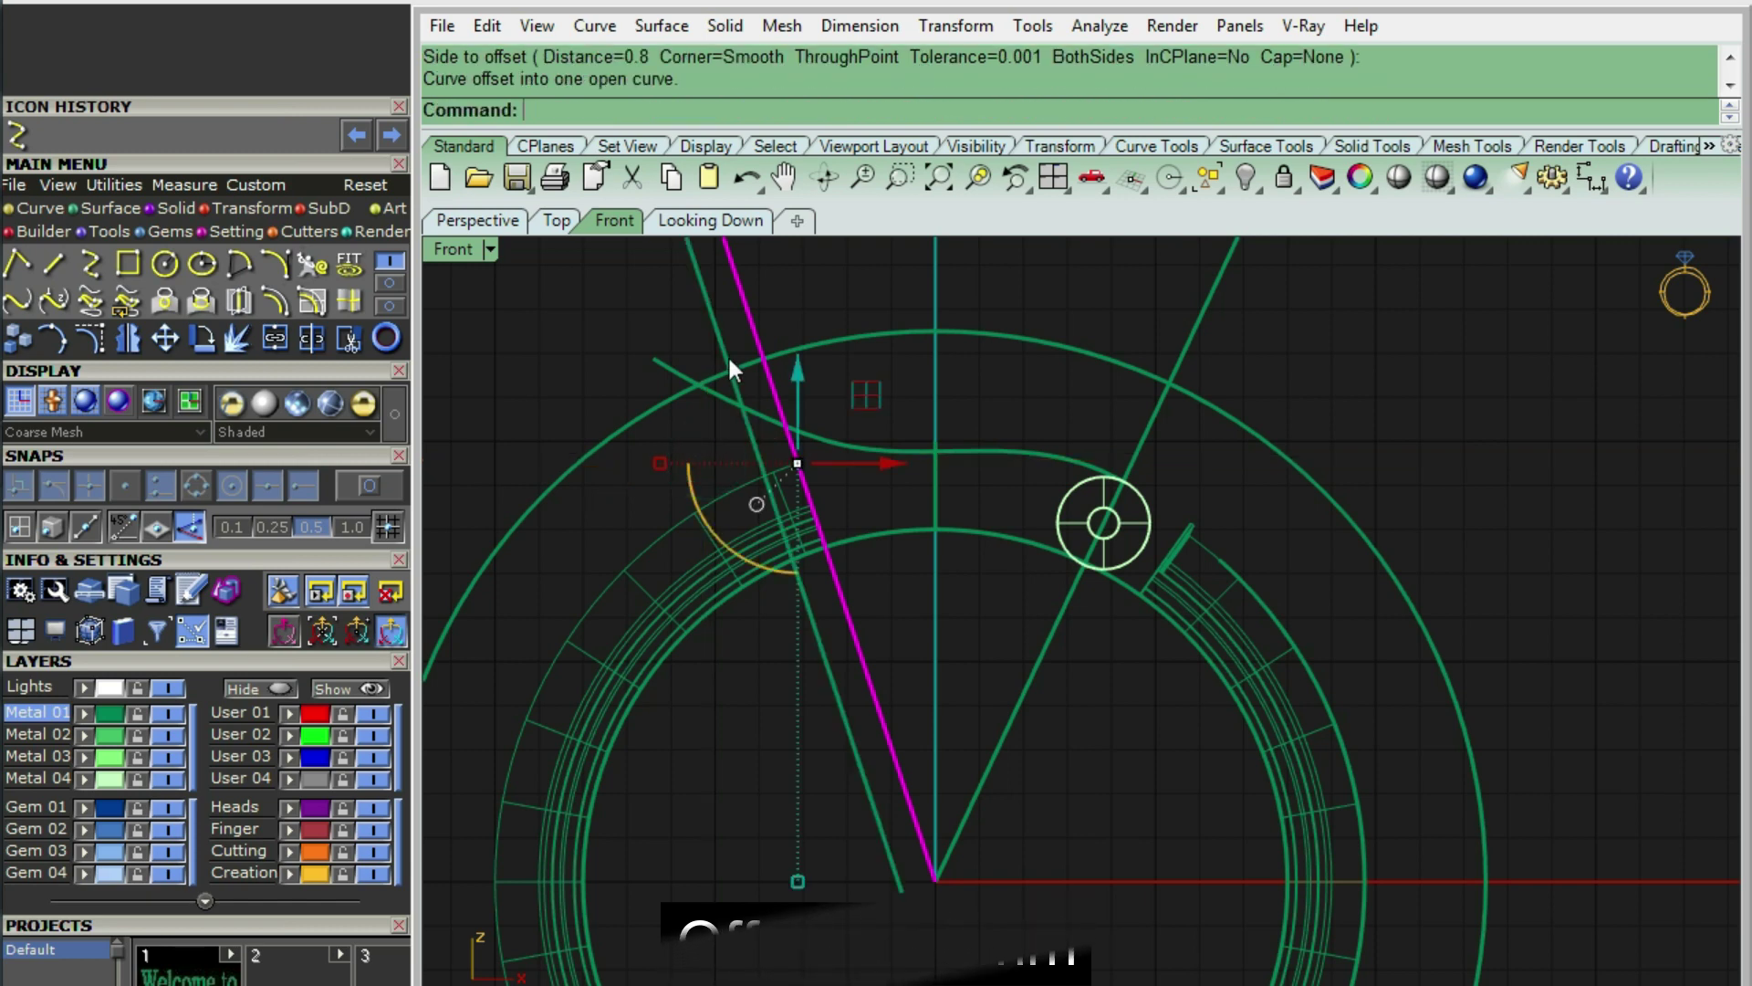
scroll(739, 392, "up", 5)
- Rotate the offset line about a point on it to a new slant
type("RO")
key("Return")
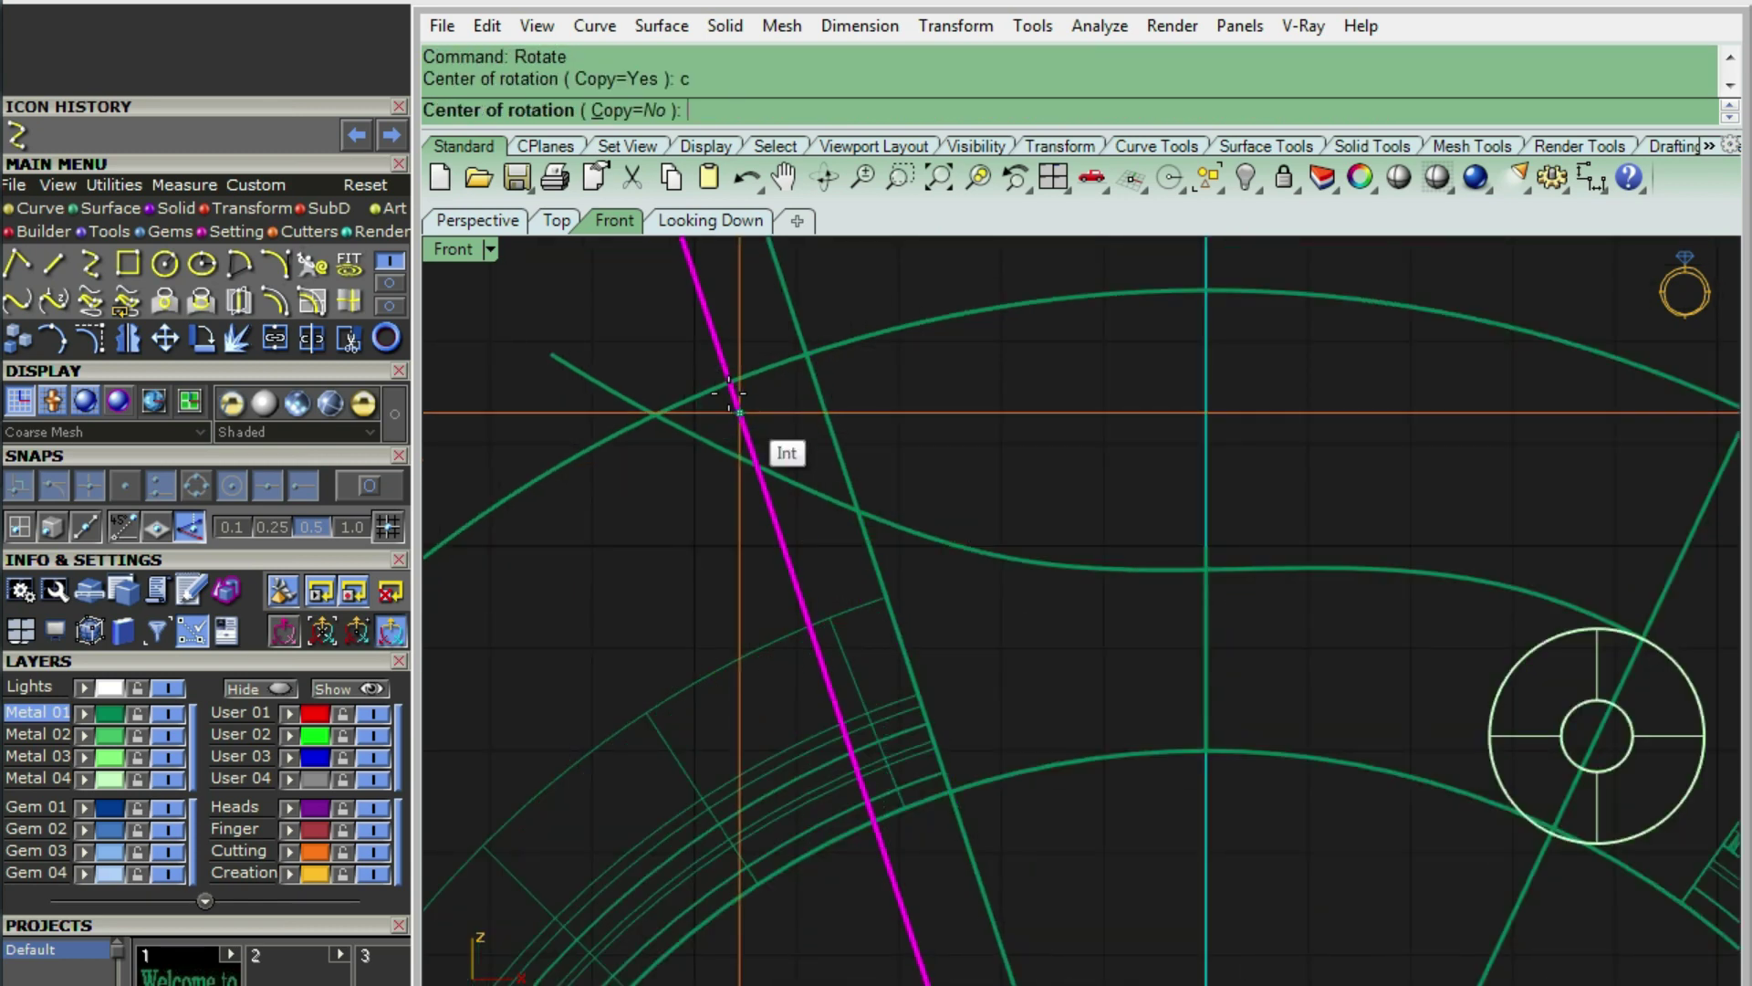
left_click(729, 383)
left_click(1117, 624)
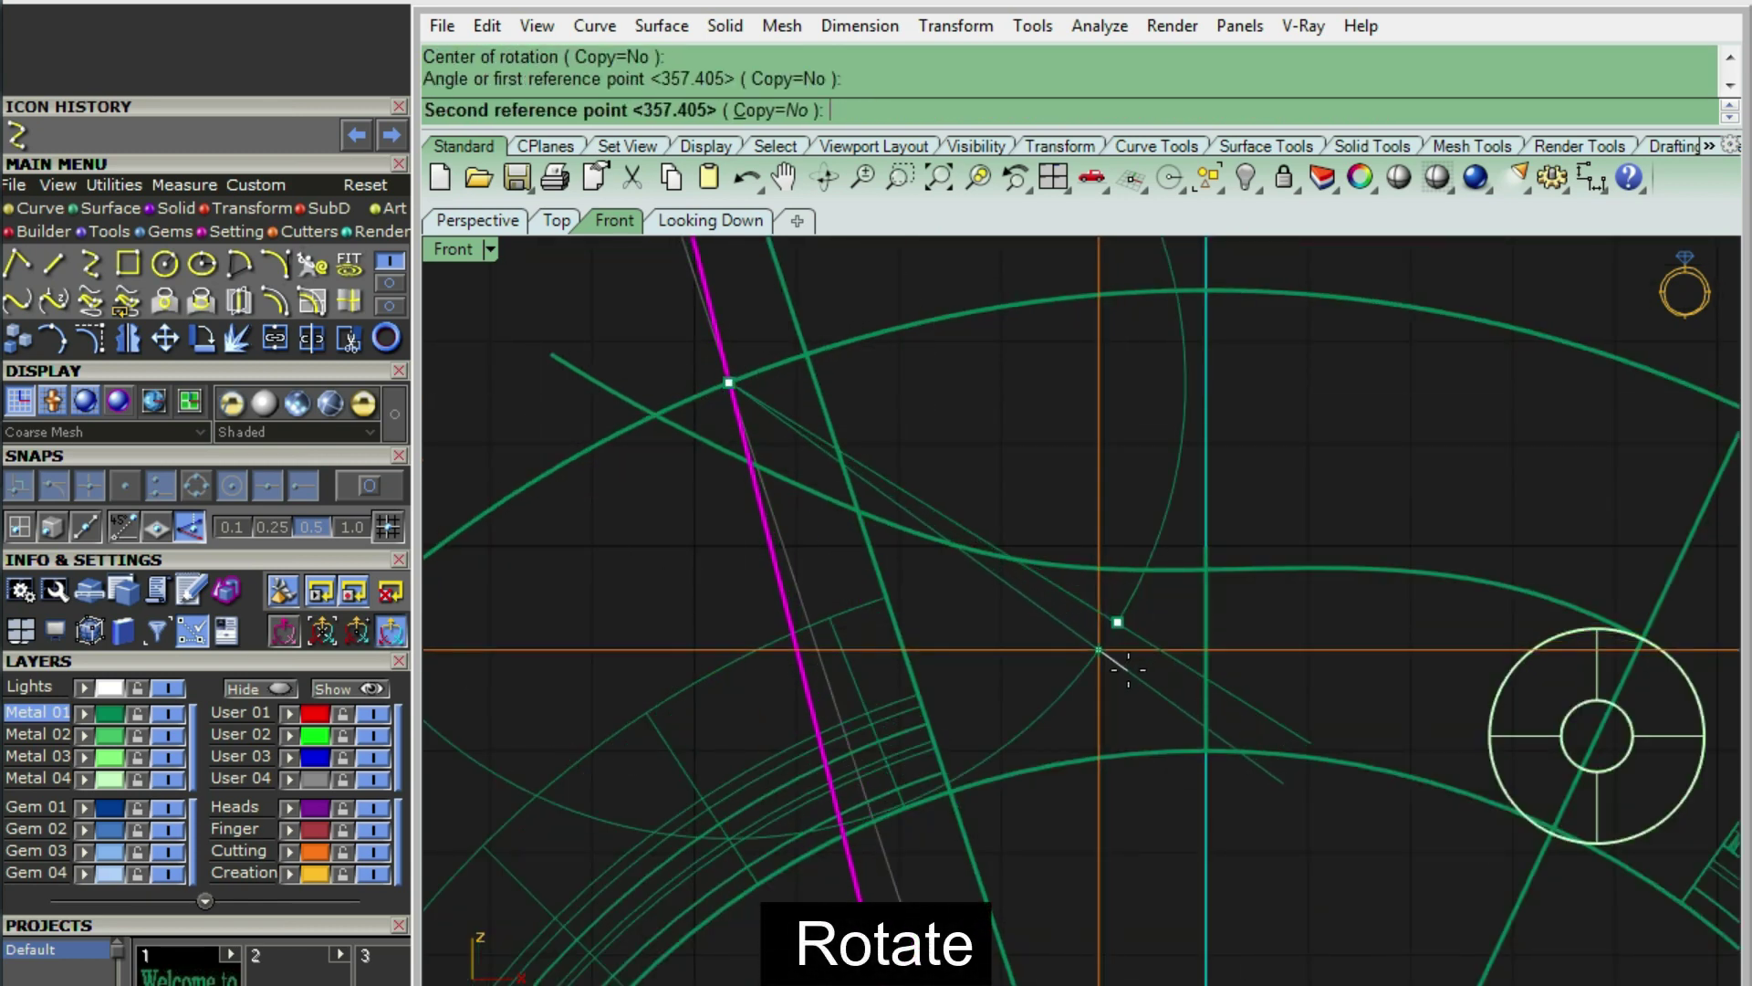
left_click(1130, 676)
scroll(836, 464, "down", 2)
key("ctrl+alt+s")
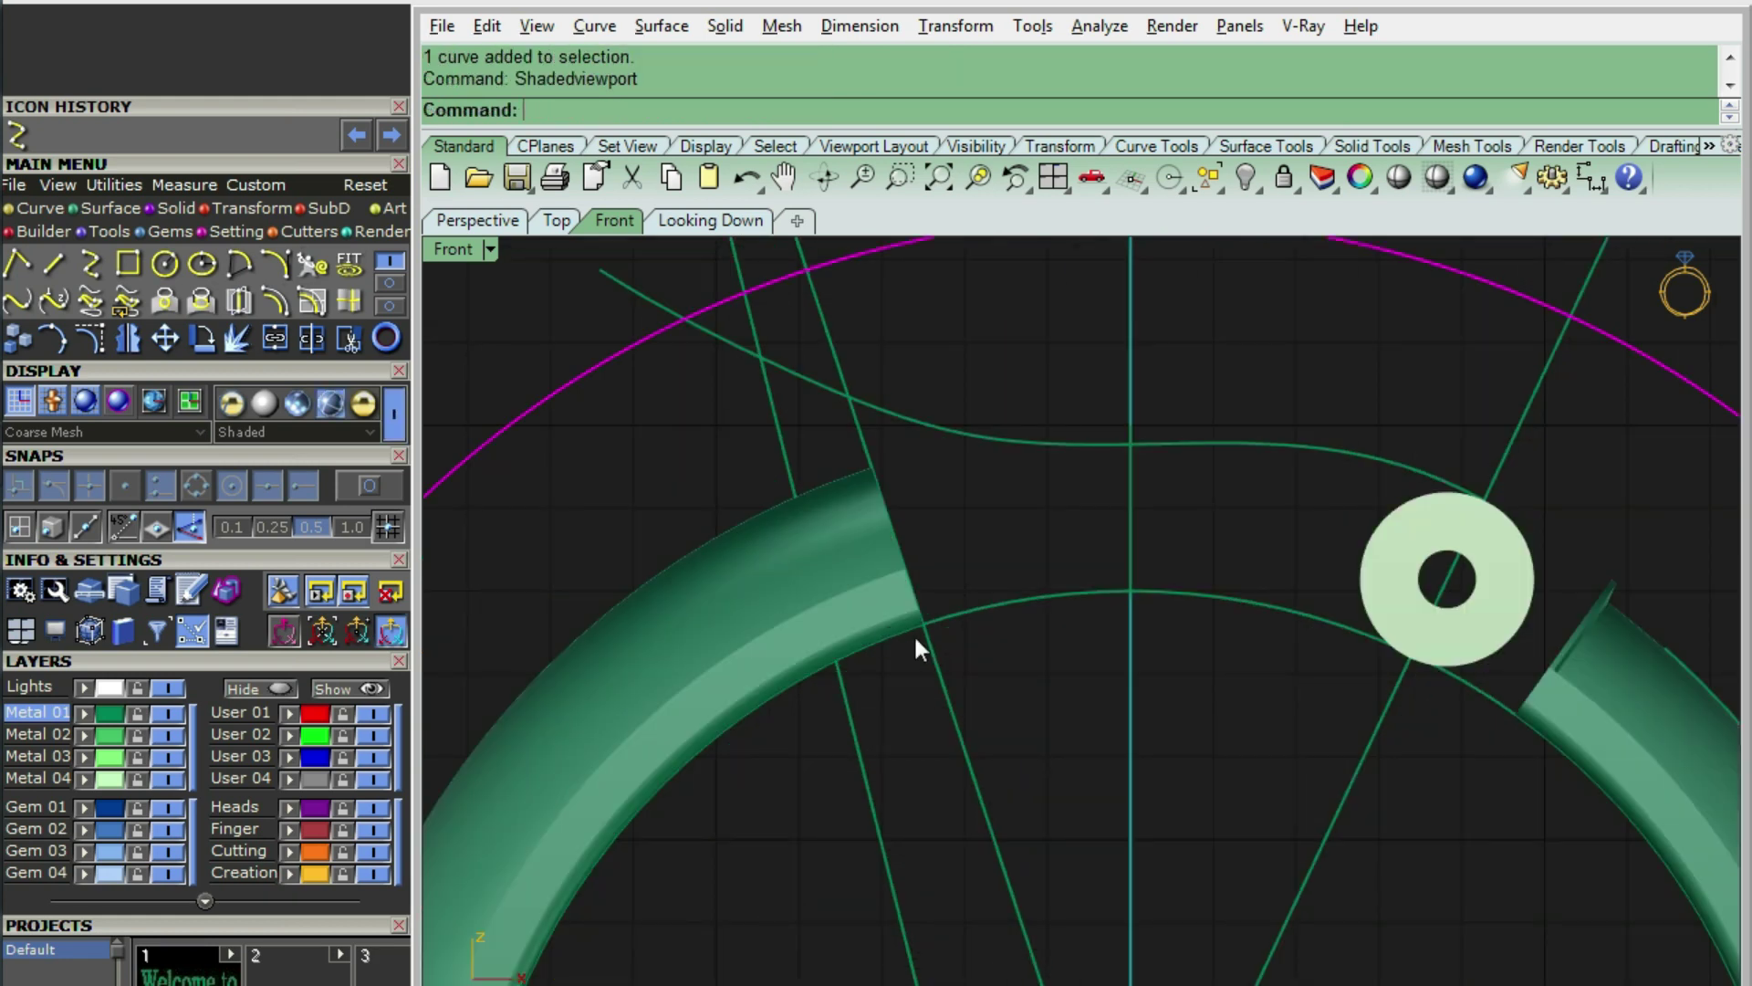
key("ctrl+alt+w")
scroll(929, 589, "down", 2)
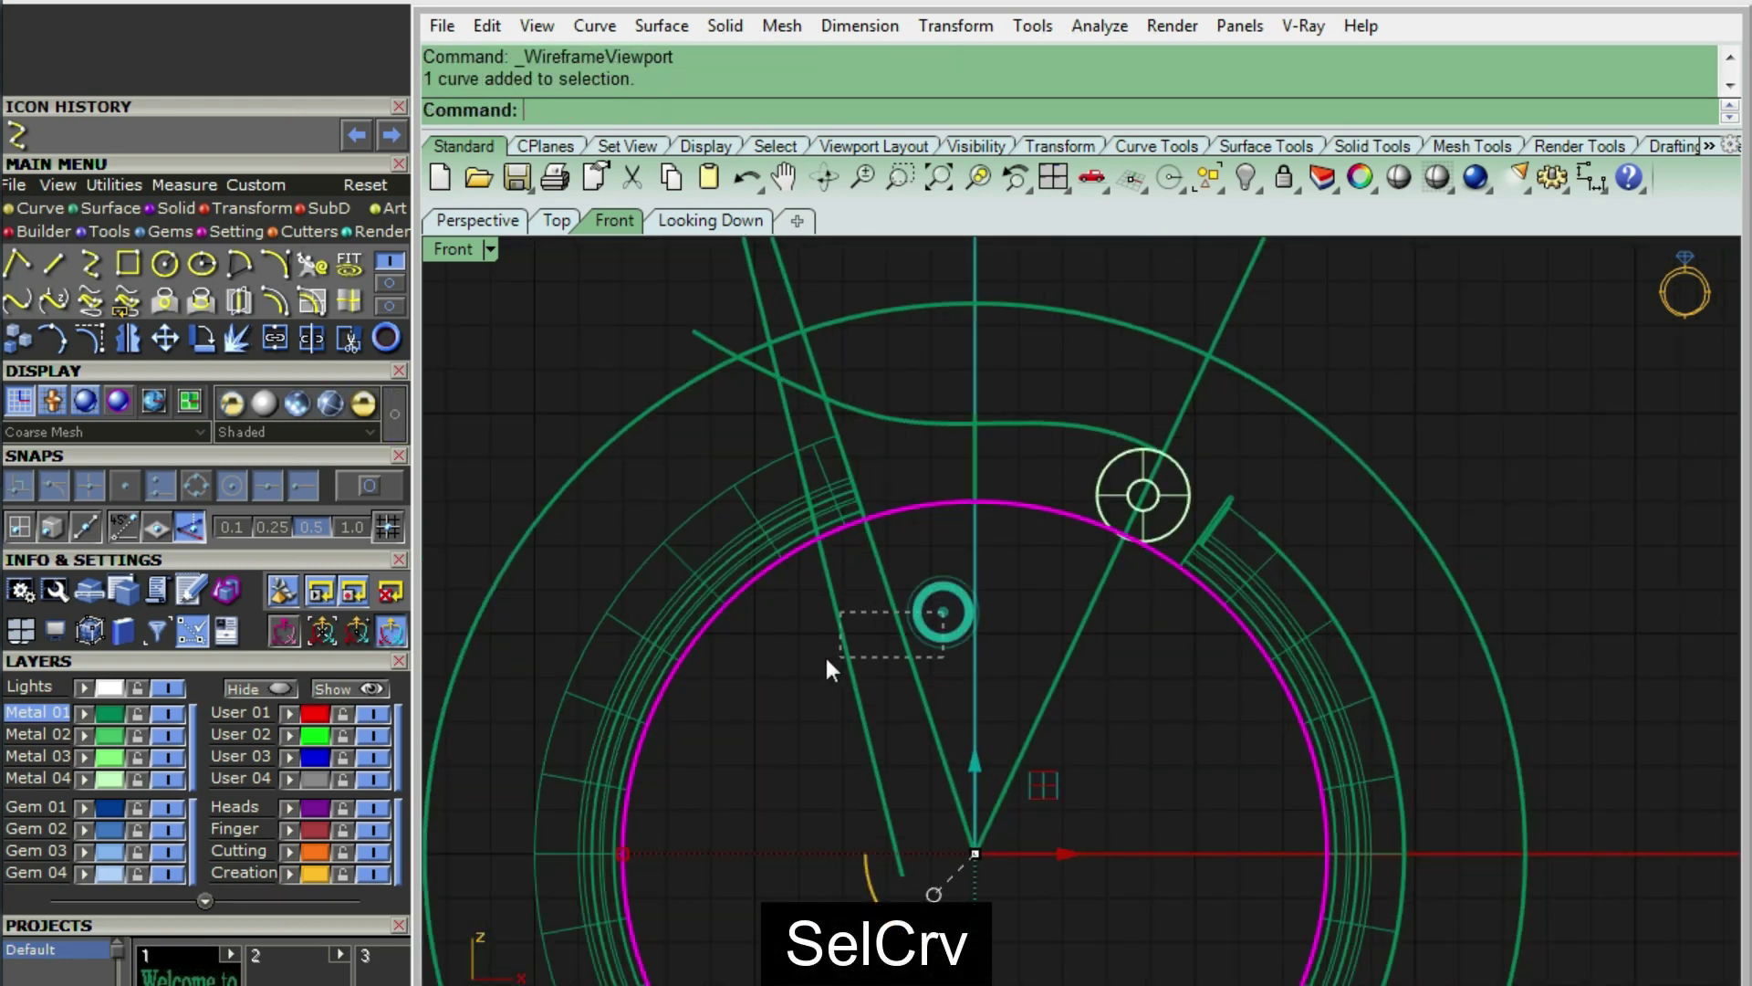
scroll(832, 612, "down", 1)
scroll(927, 479, "up", 4)
- Curve-boolean the lines and ring circles into a closed slanted rectangle, deleting all inputs
left_click(927, 484)
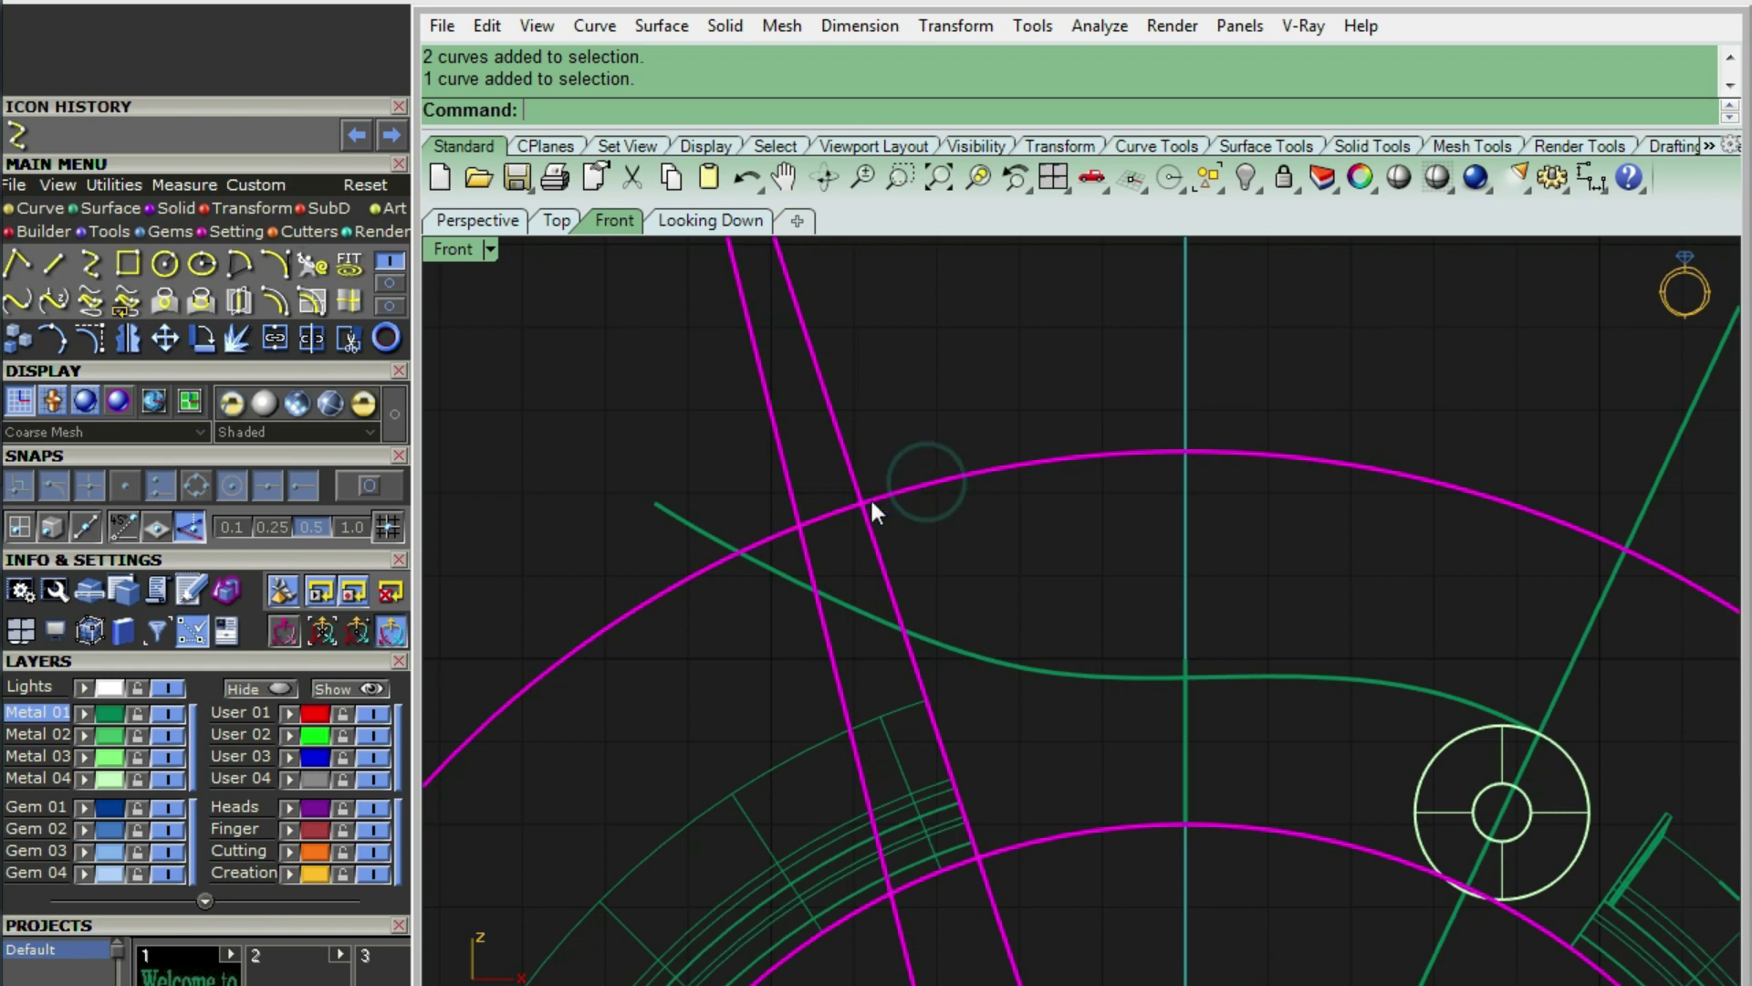
right_click_drag(856, 602, 803, 468)
type("cb")
key("Return")
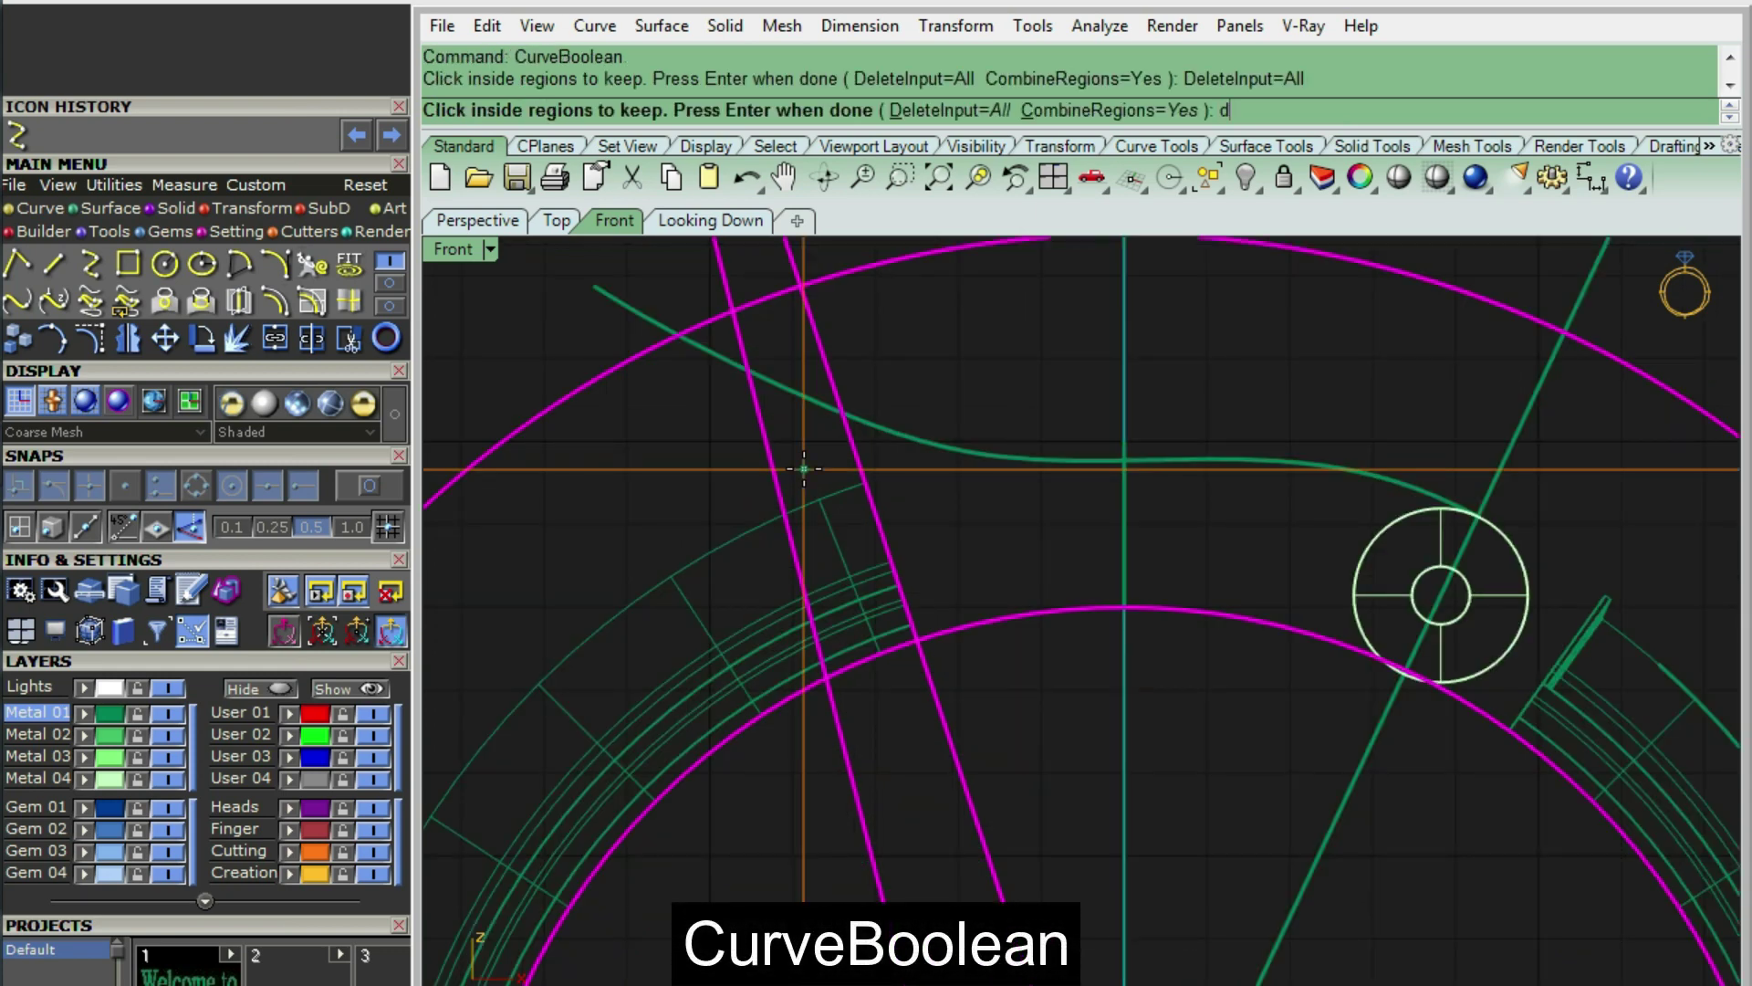
type("d")
key("Return")
type("a")
left_click(808, 447)
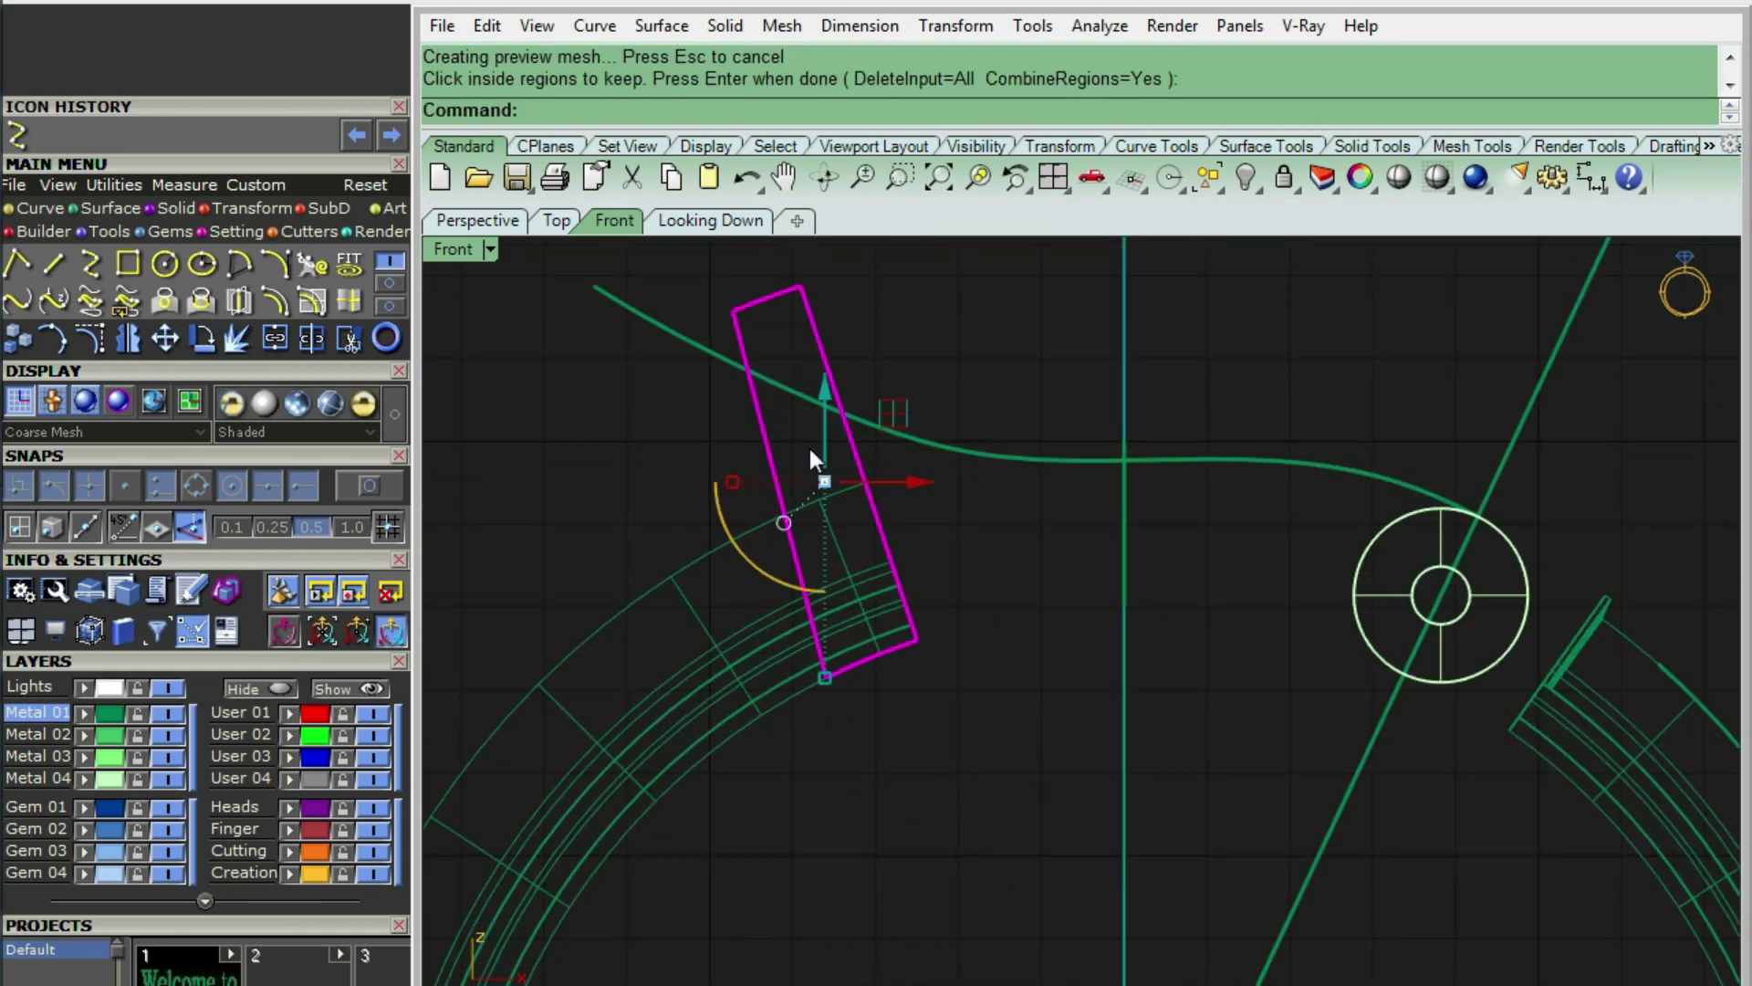
key("Return")
type("RE")
key("Return")
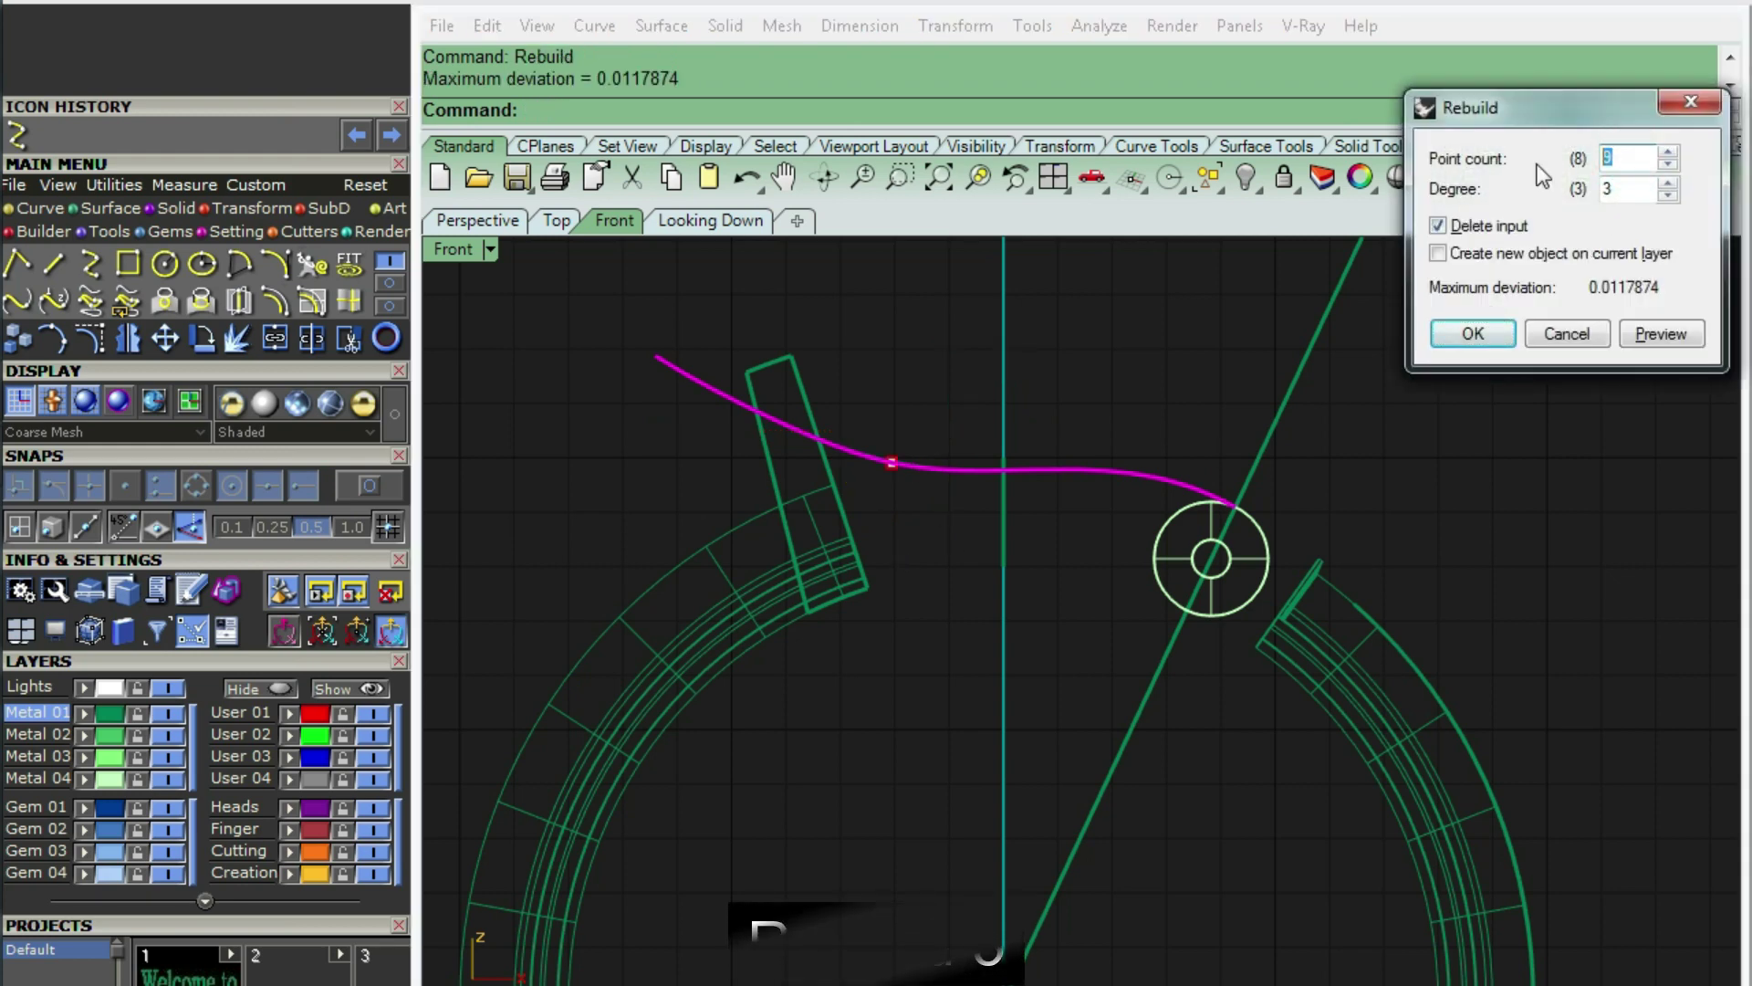
- Rebuild the latch curve with fewer points and drag a control point to reshape it
key("Return")
key("F10")
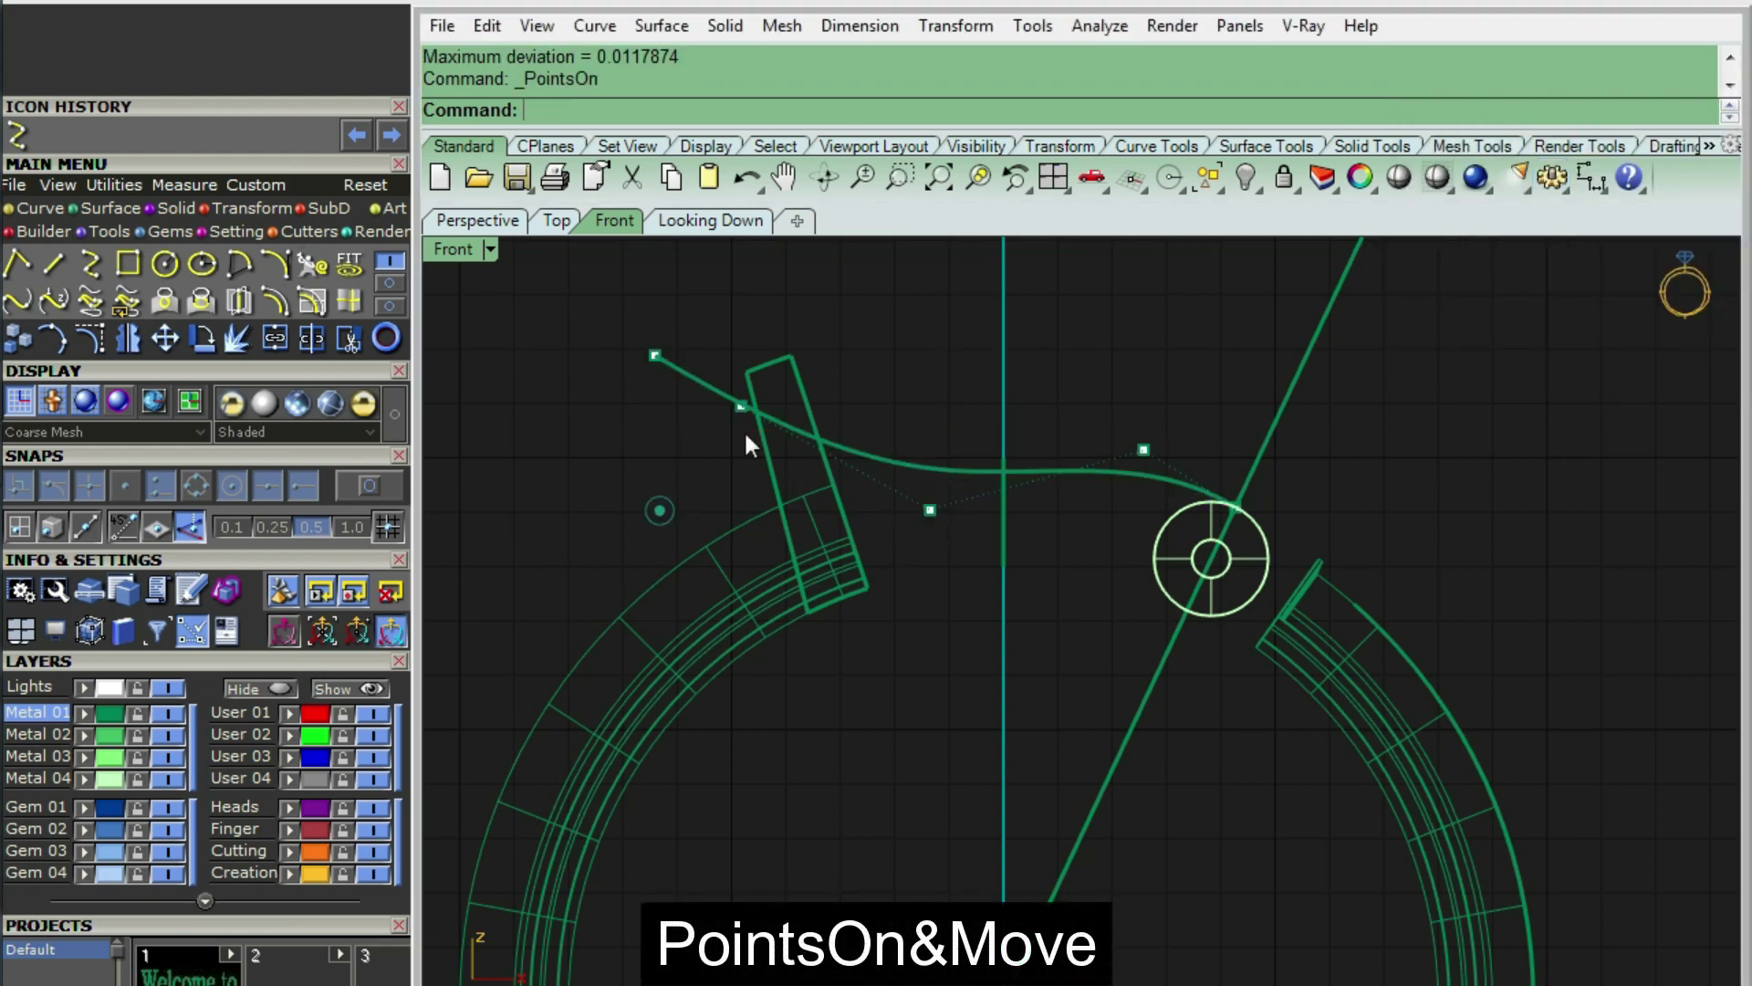
type("m")
key("Return")
left_click(741, 405)
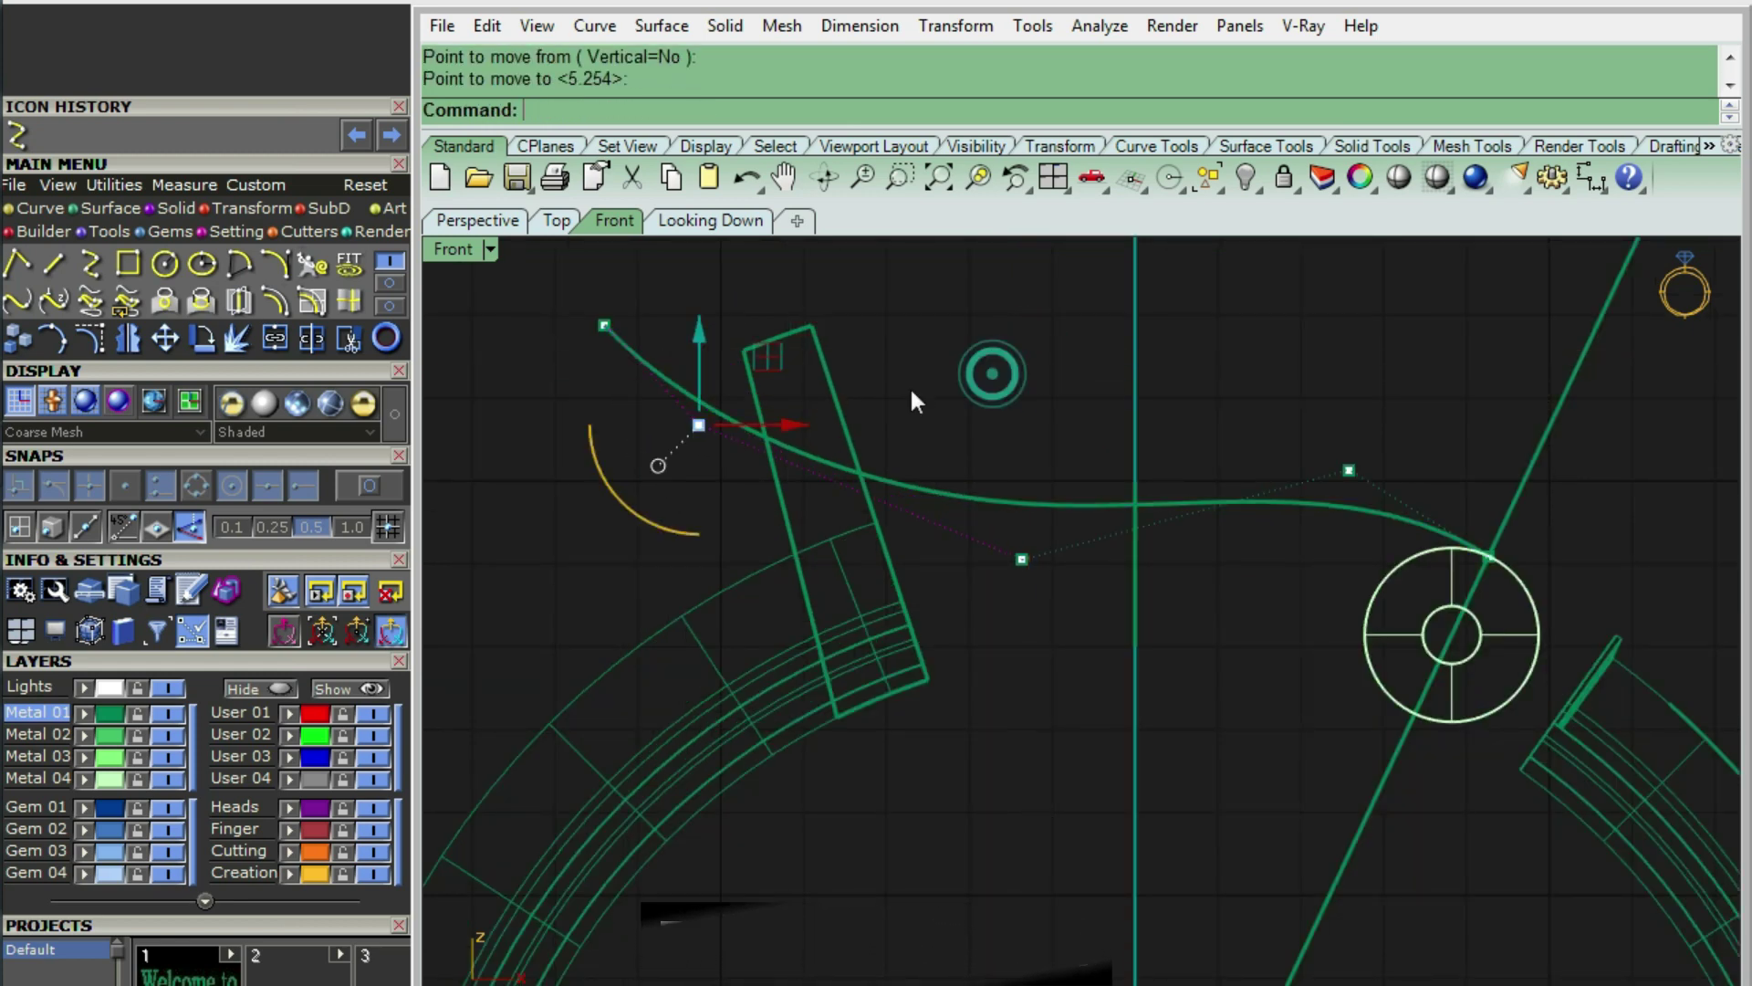
right_click_drag(909, 385, 619, 360)
key("Return")
left_click(1001, 401)
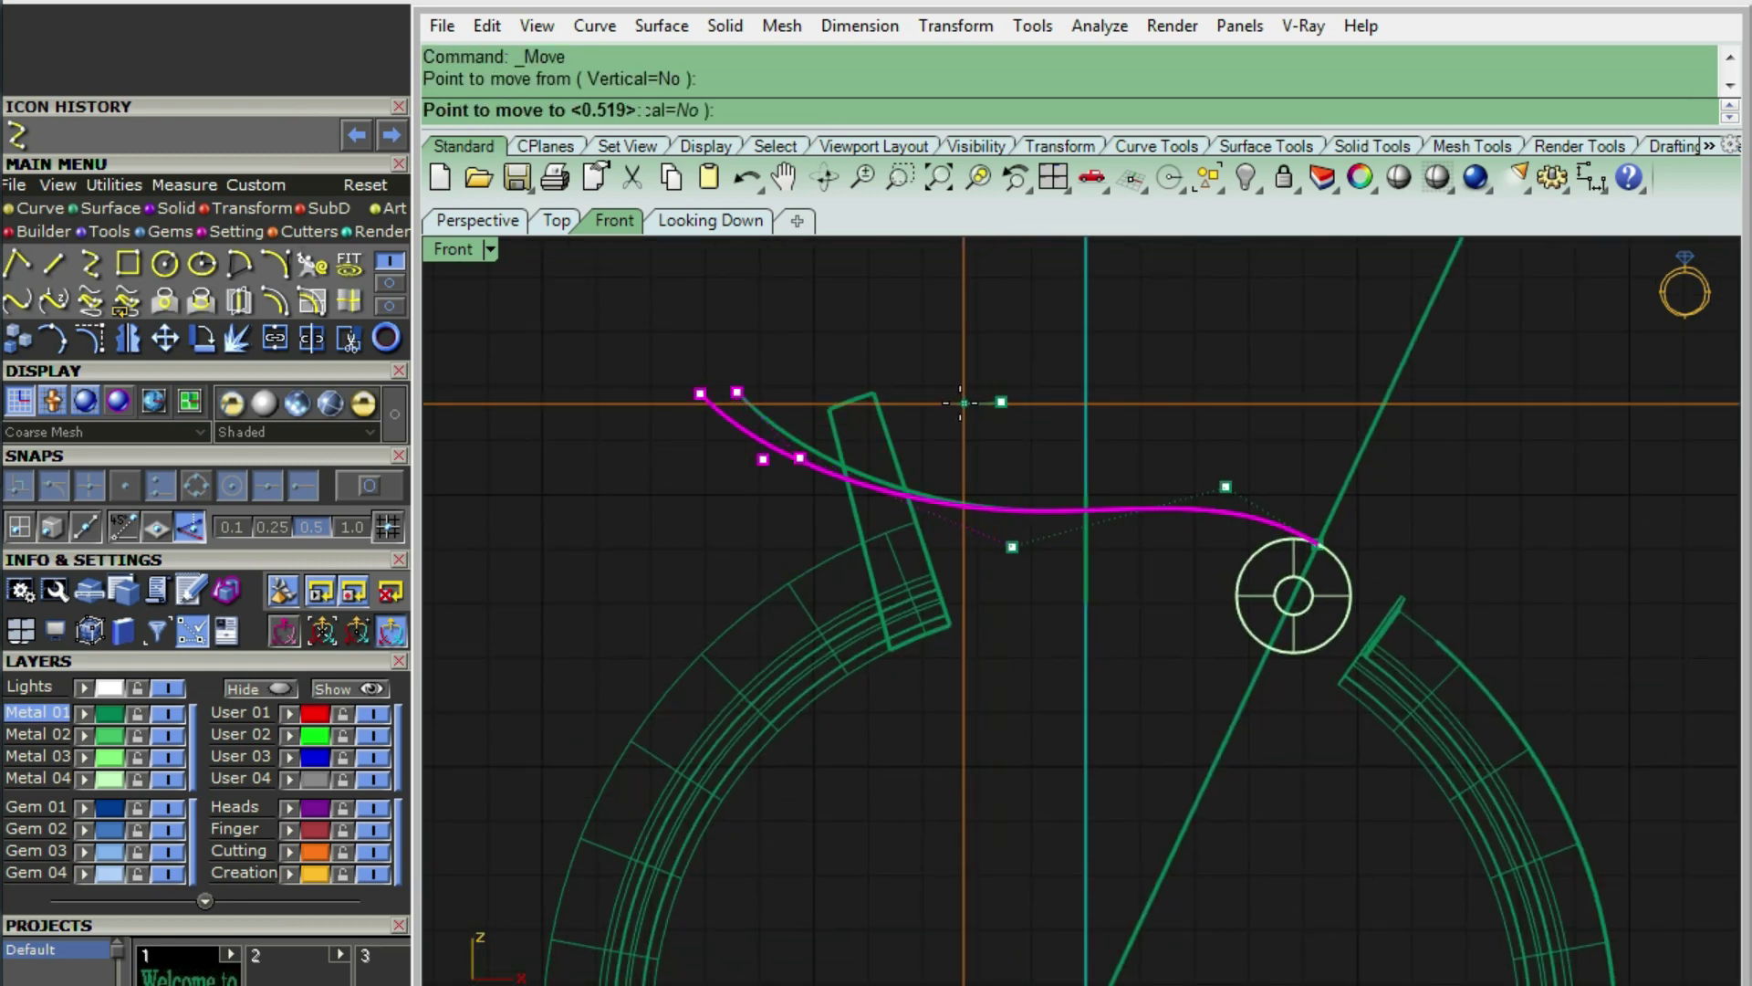
key("Escape")
key("Return")
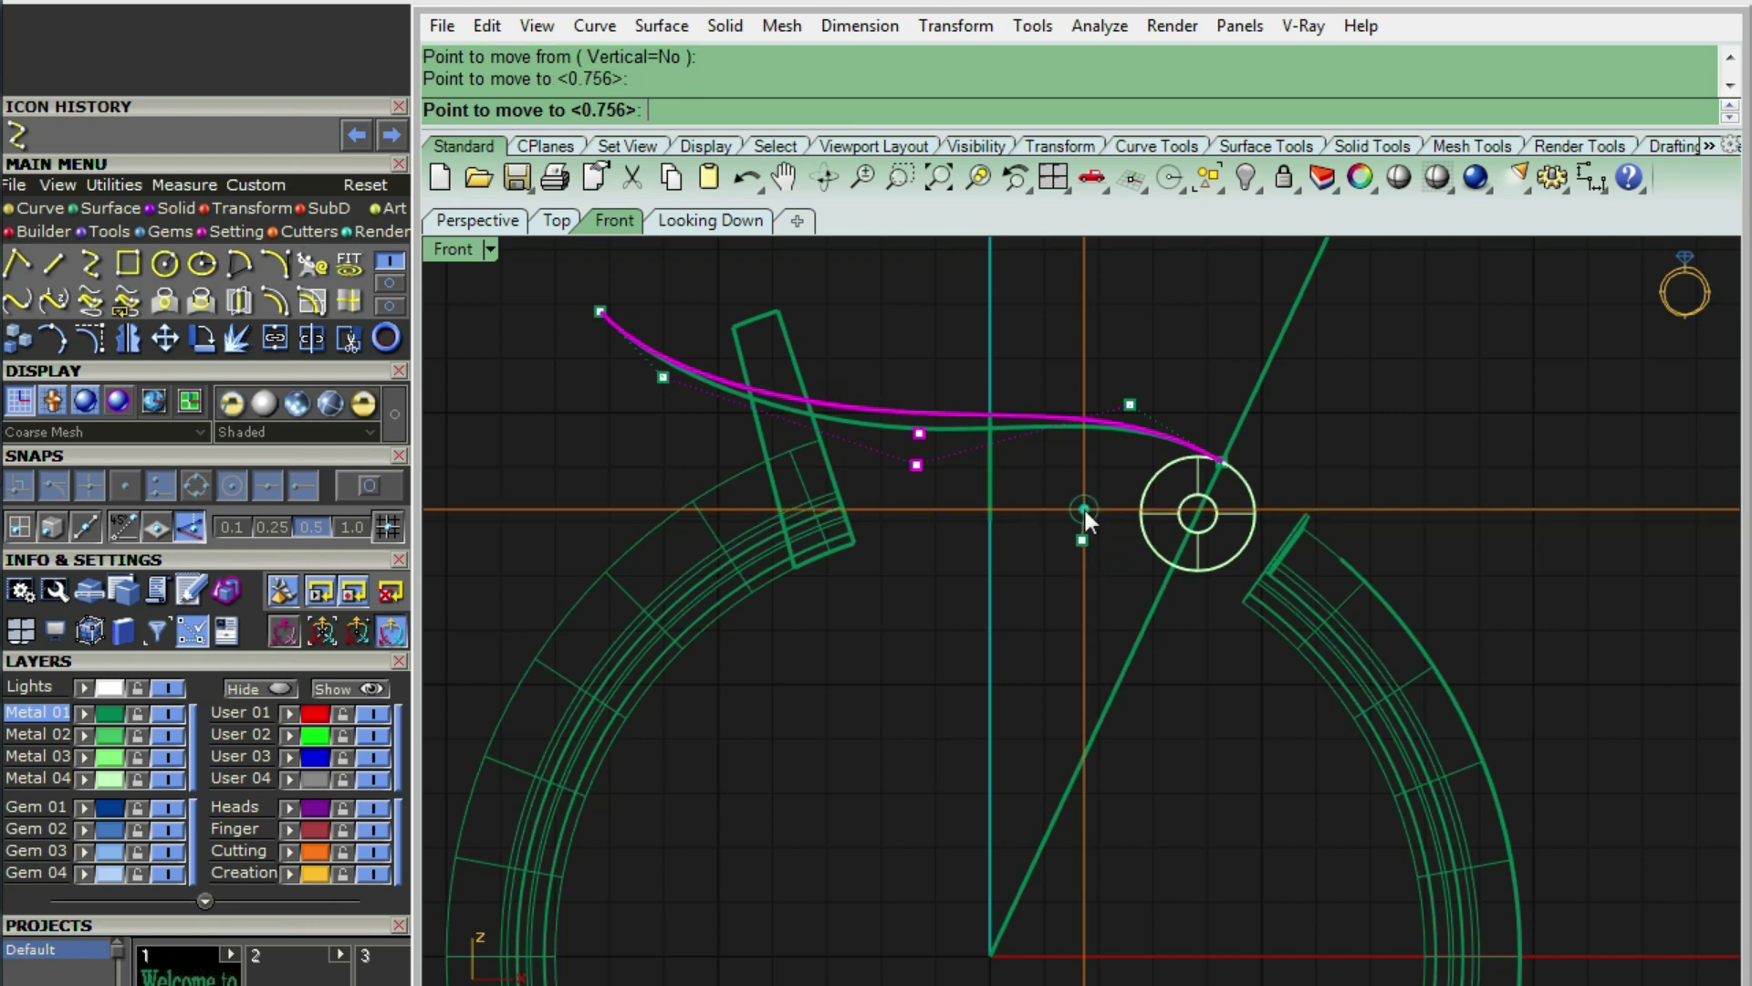
key("Escape")
- Move another control point to smooth the S shape, then select the latch curve
left_click(1130, 404)
type("m")
key("Return")
scroll(1185, 386, "up", 2)
left_click(1400, 461)
left_click(1164, 467)
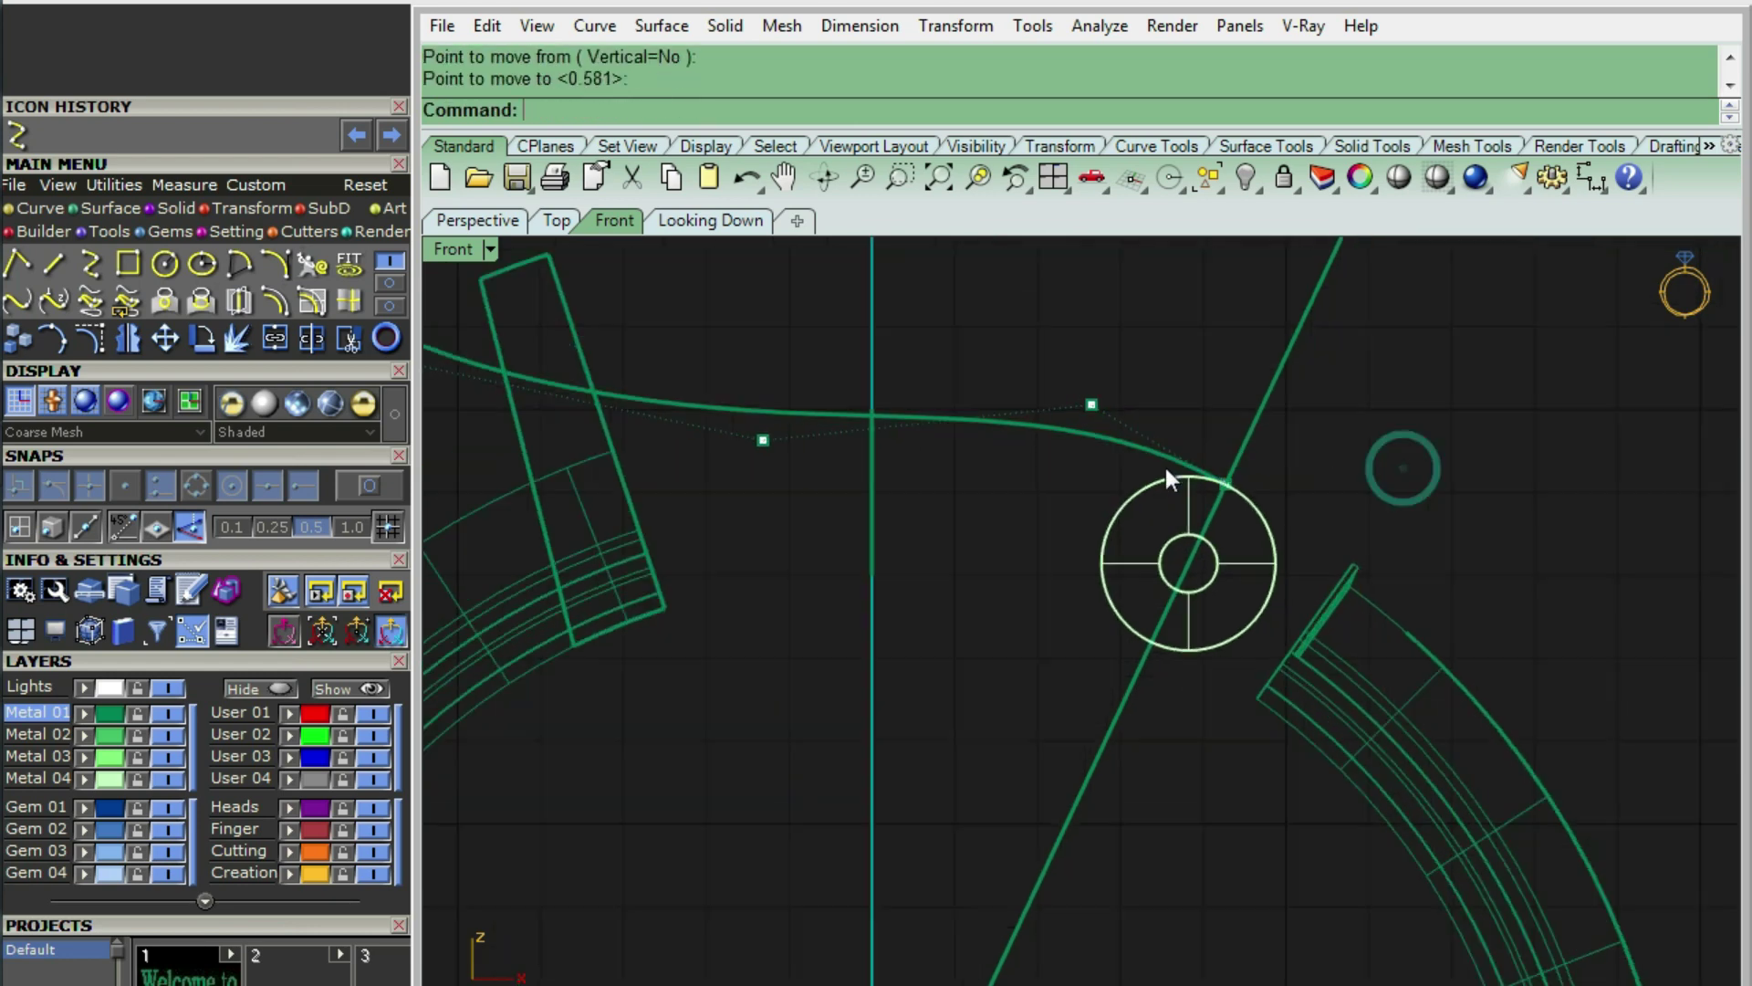
scroll(1072, 437, "down", 2)
left_click(1091, 459)
scroll(1139, 540, "up", 2)
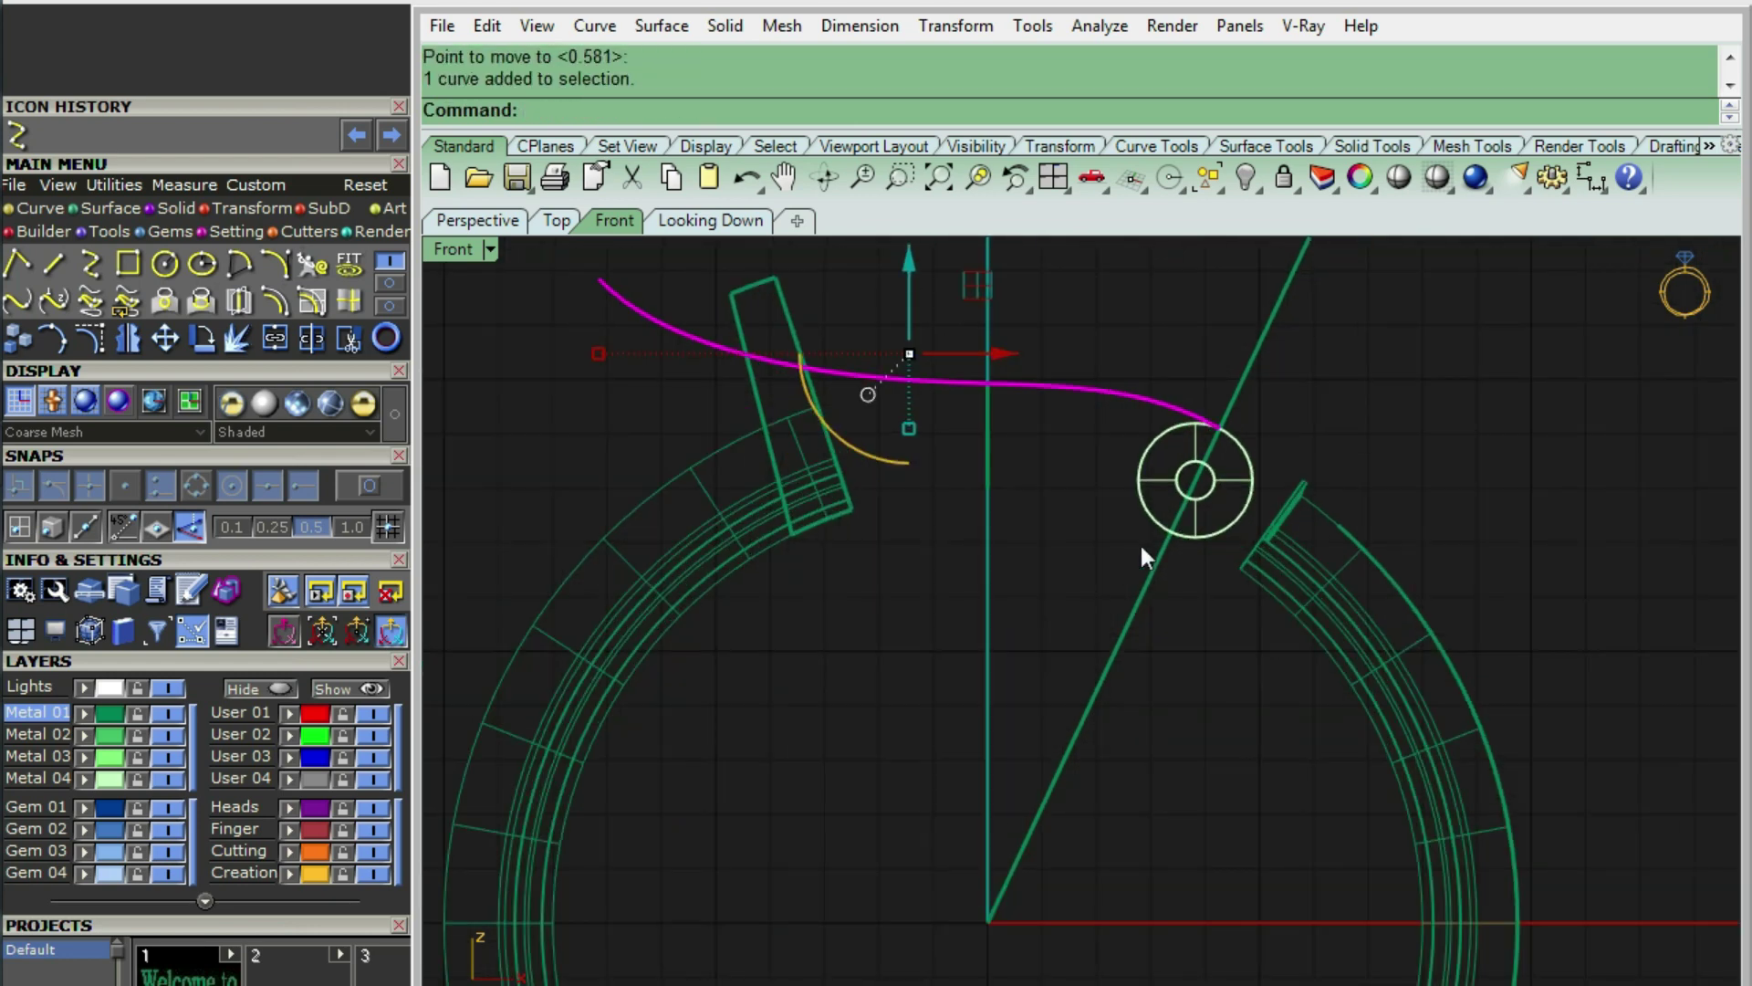
scroll(1159, 528, "up", 2)
- Offset the latch curve through a point on the circle and rebuild the offset copy
type("OF")
key("Return")
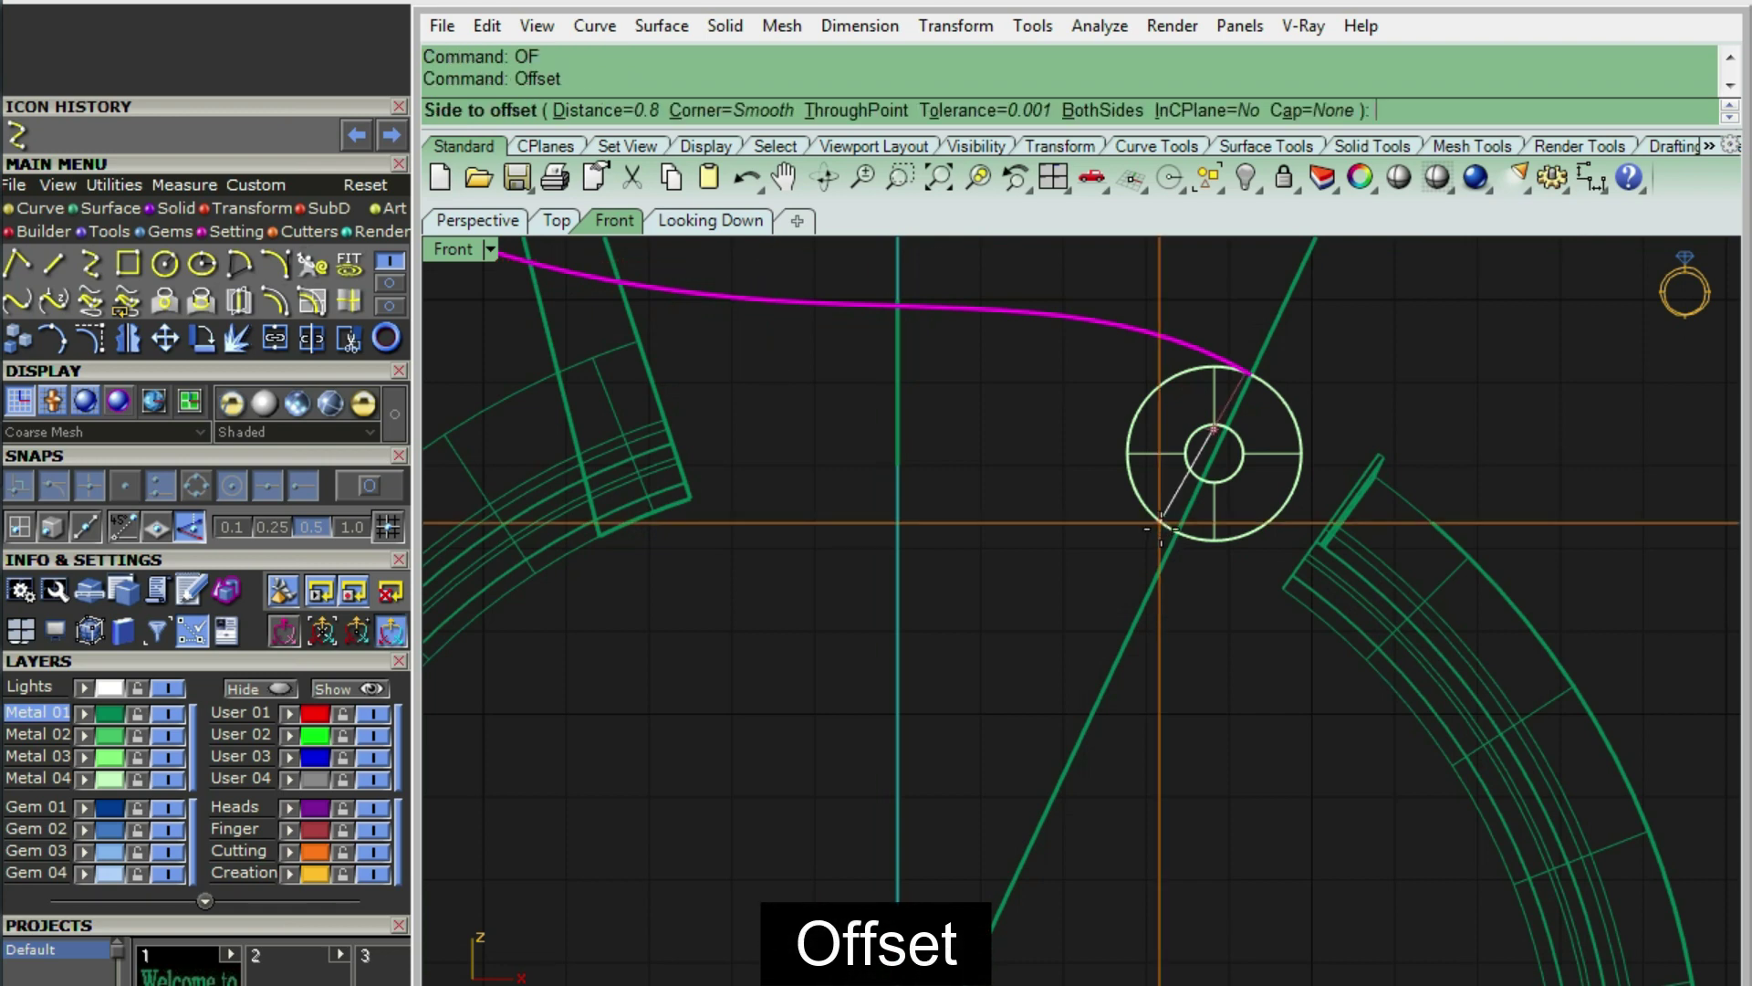
scroll(1161, 527, "up", 3)
type("t")
key("Return")
left_click(1190, 545)
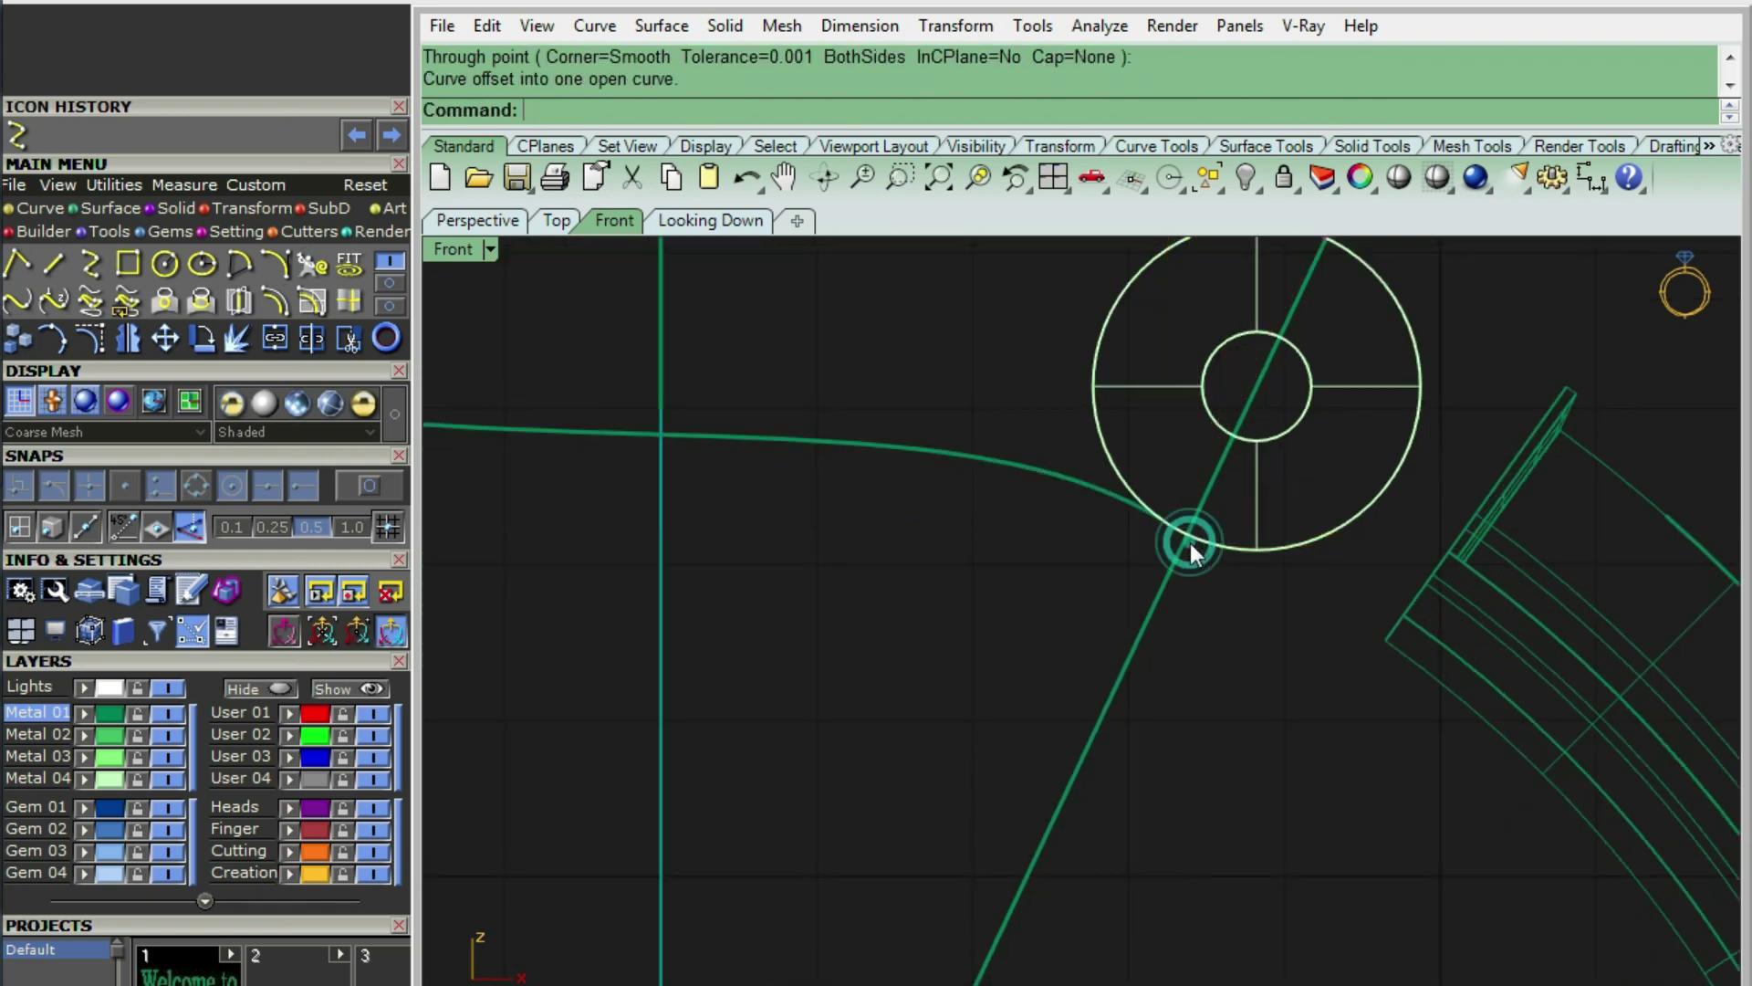
type("R")
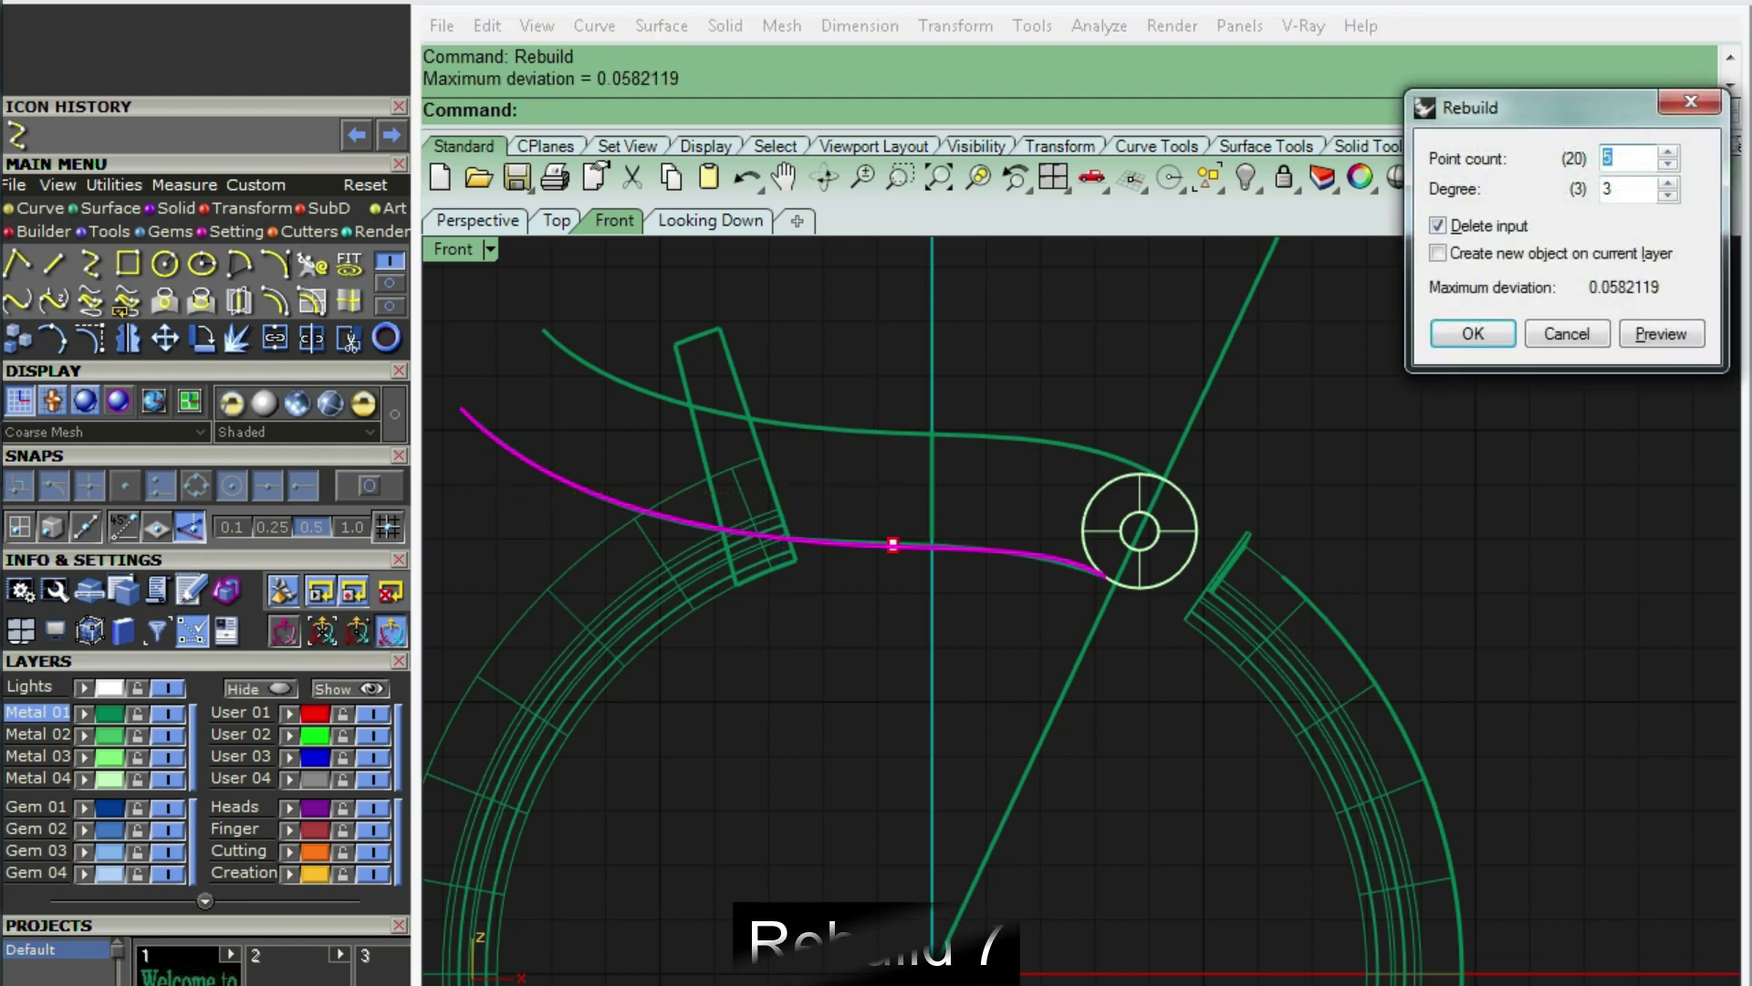
left_click(1442, 329)
- Show the offset curve's control points and move its end point onto the intersection
key("F10")
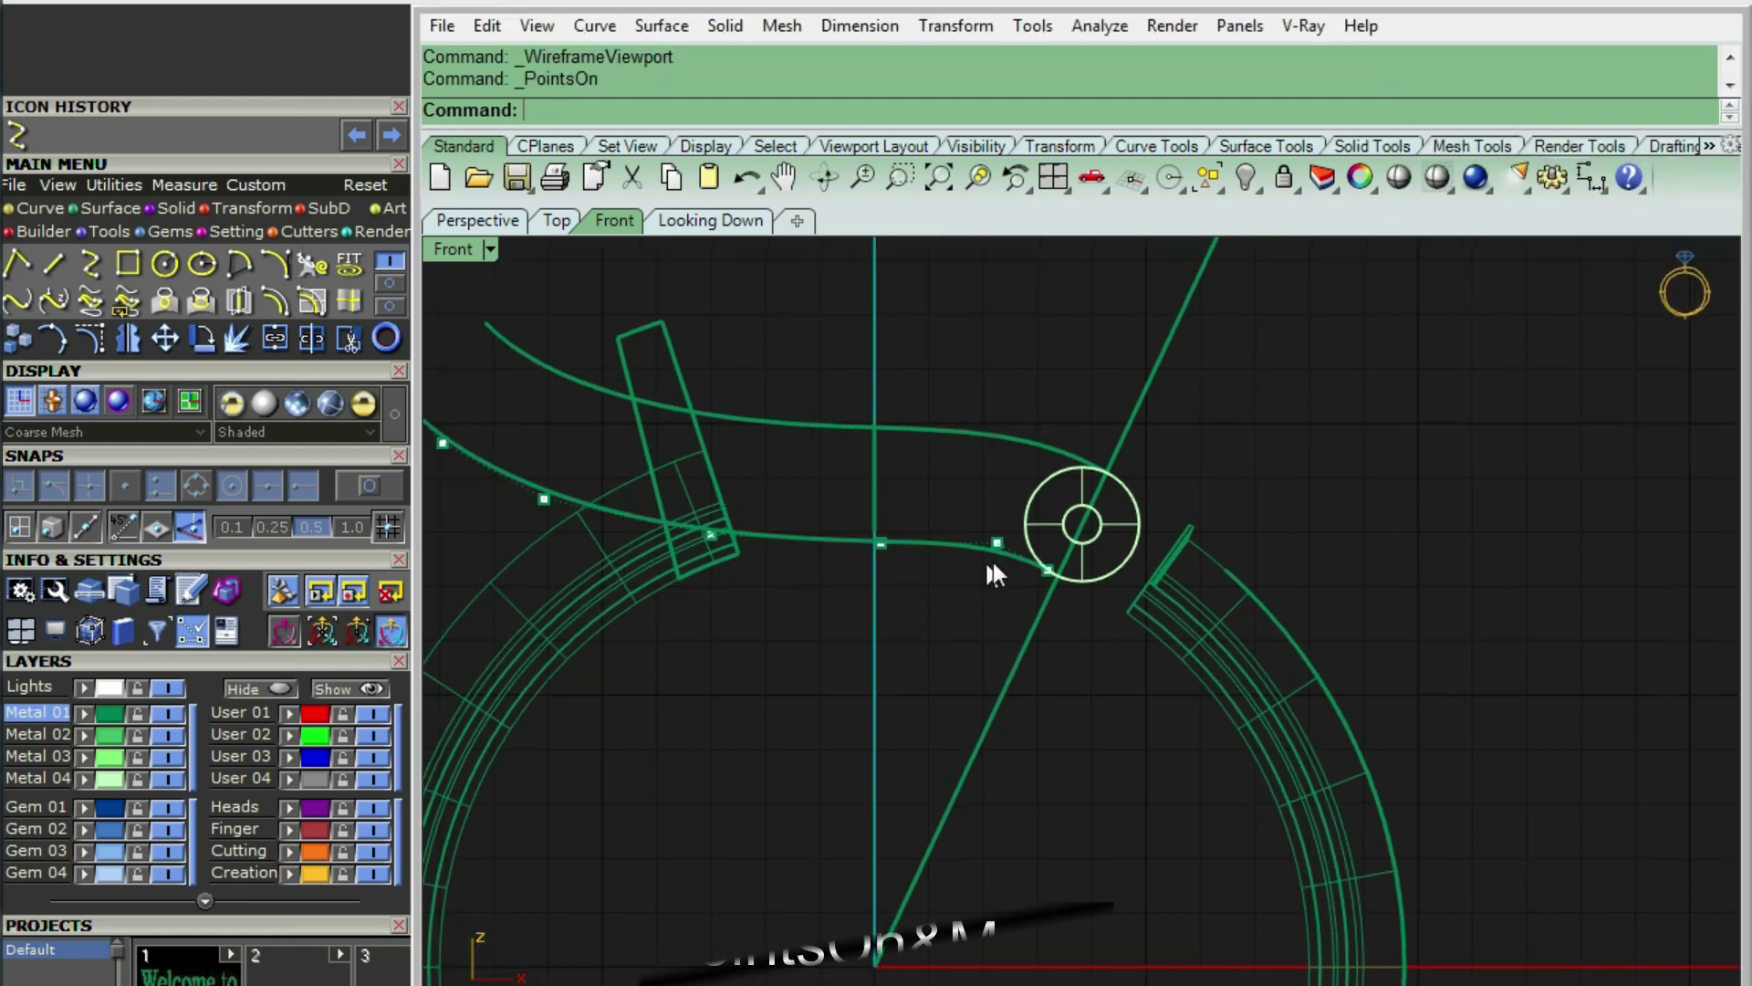
scroll(1004, 575, "up", 2)
left_click_drag(940, 665, 1086, 575)
scroll(1108, 560, "up", 3)
type("M")
key("Return")
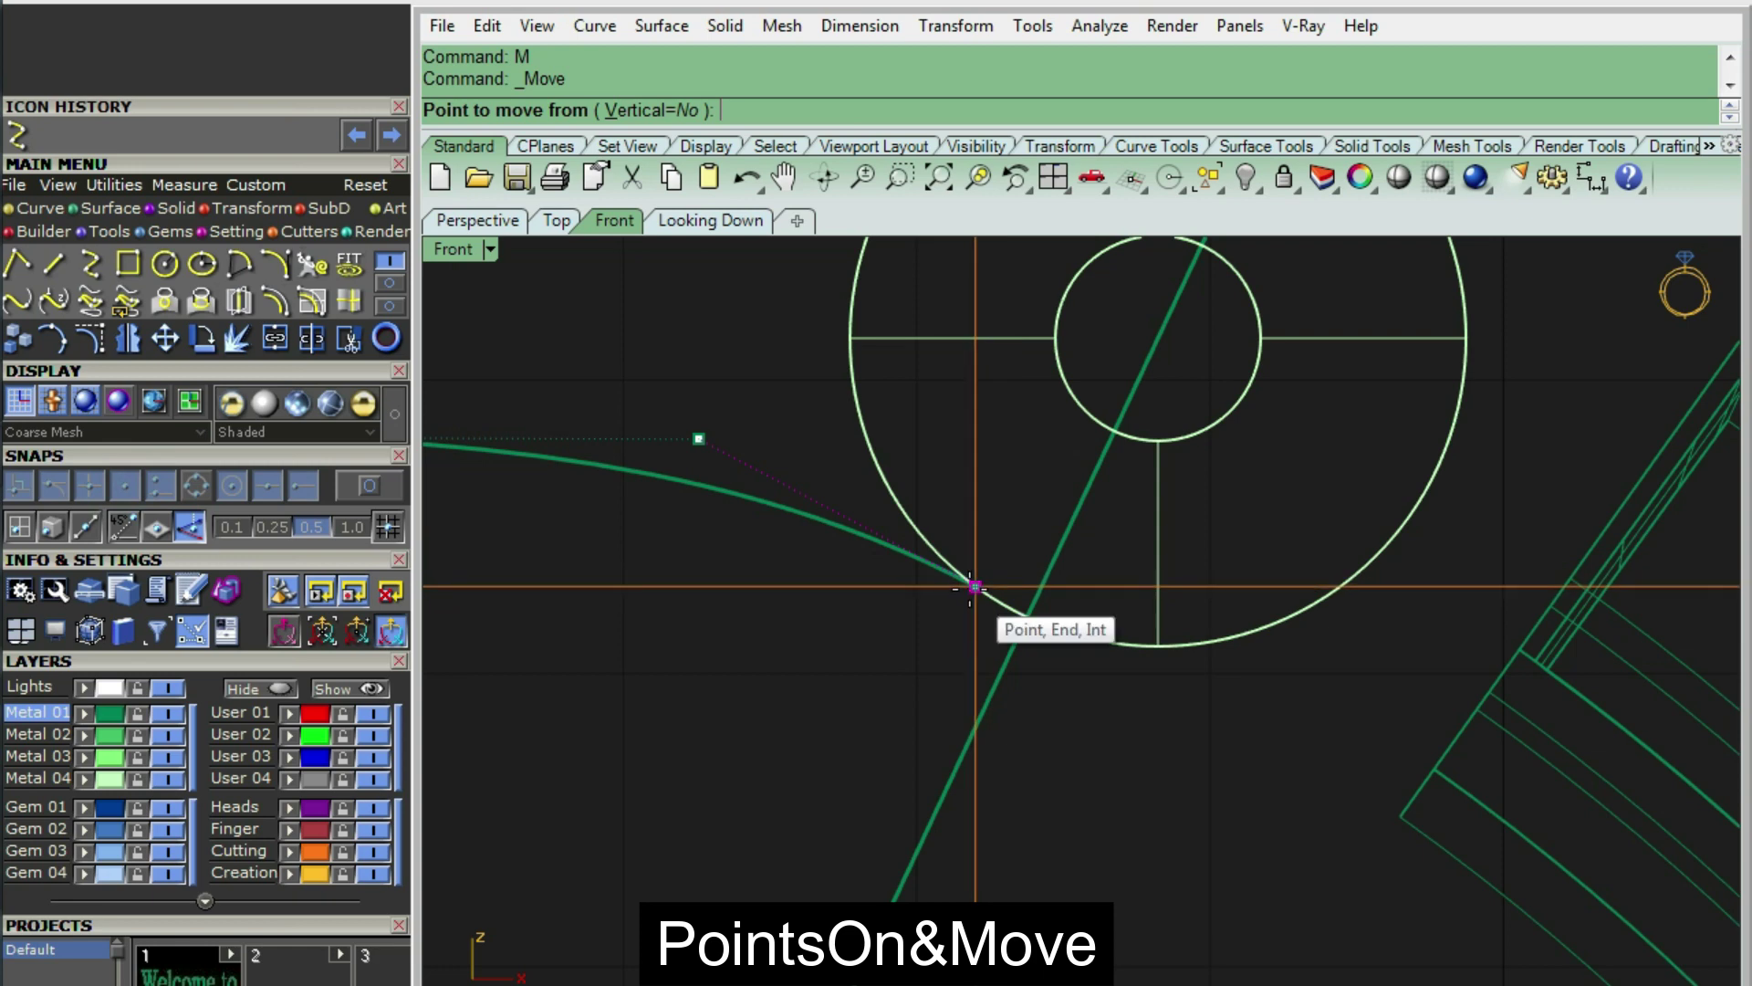
left_click(975, 586)
scroll(975, 587, "down", 3)
left_click(1024, 604)
scroll(1018, 575, "down", 2)
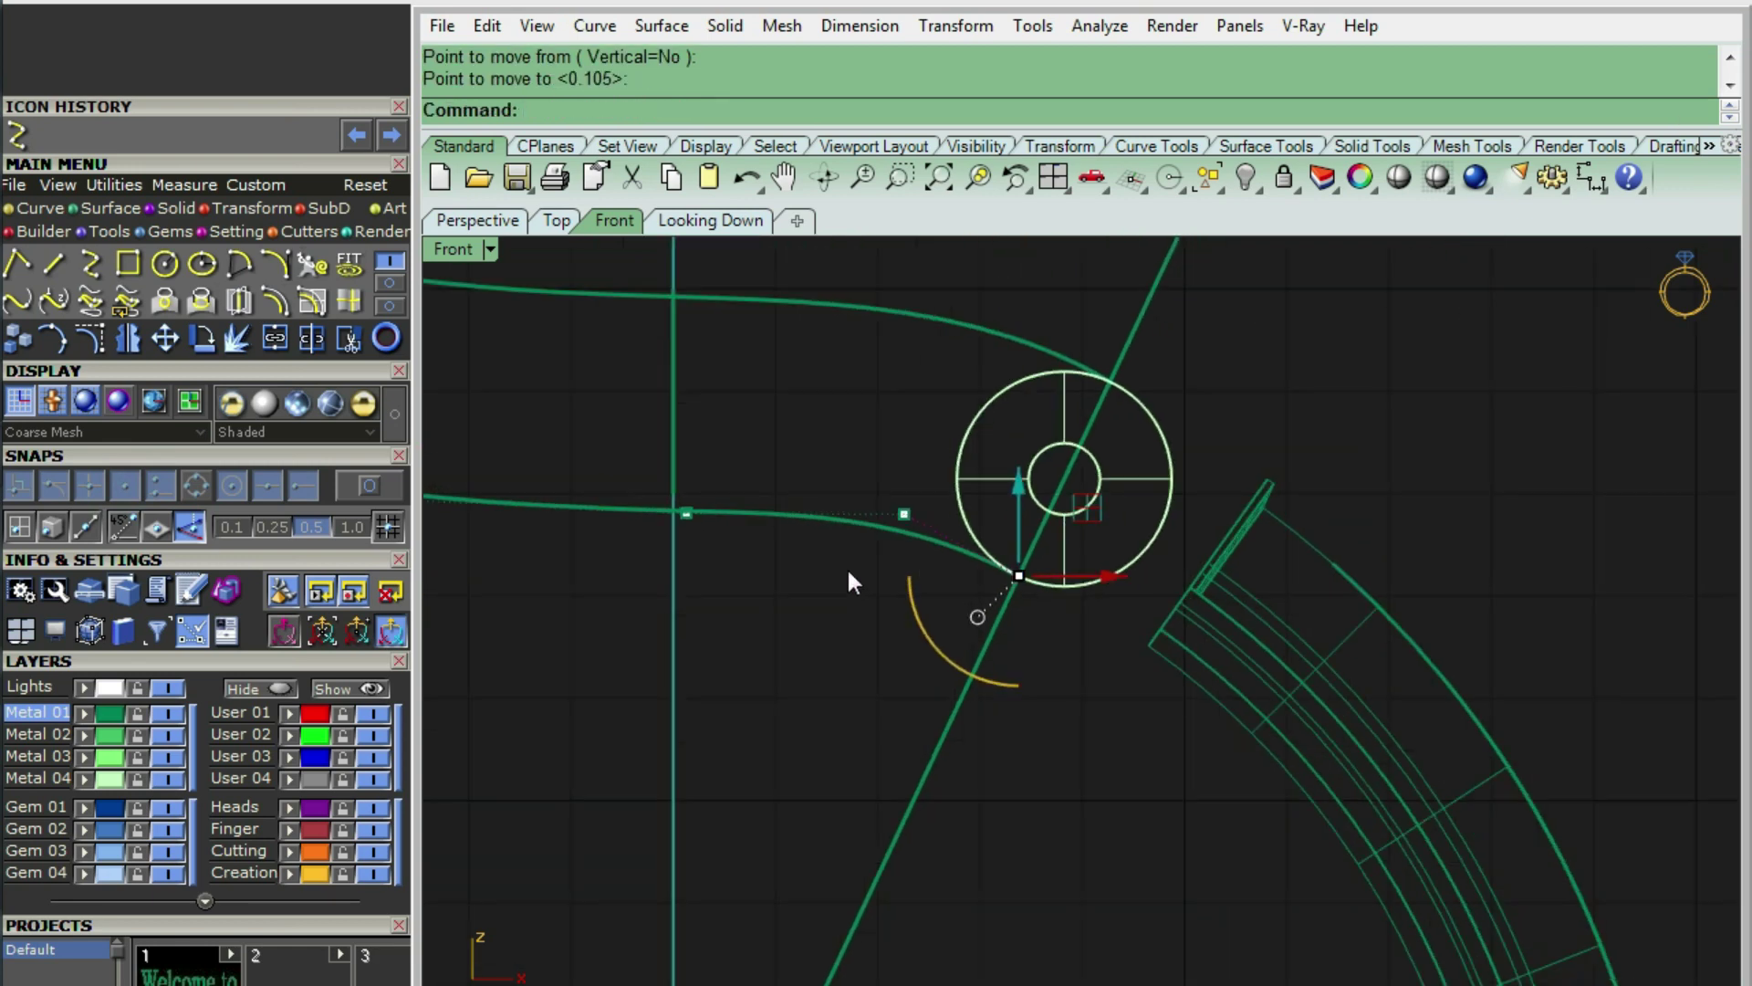
scroll(847, 582, "down", 3)
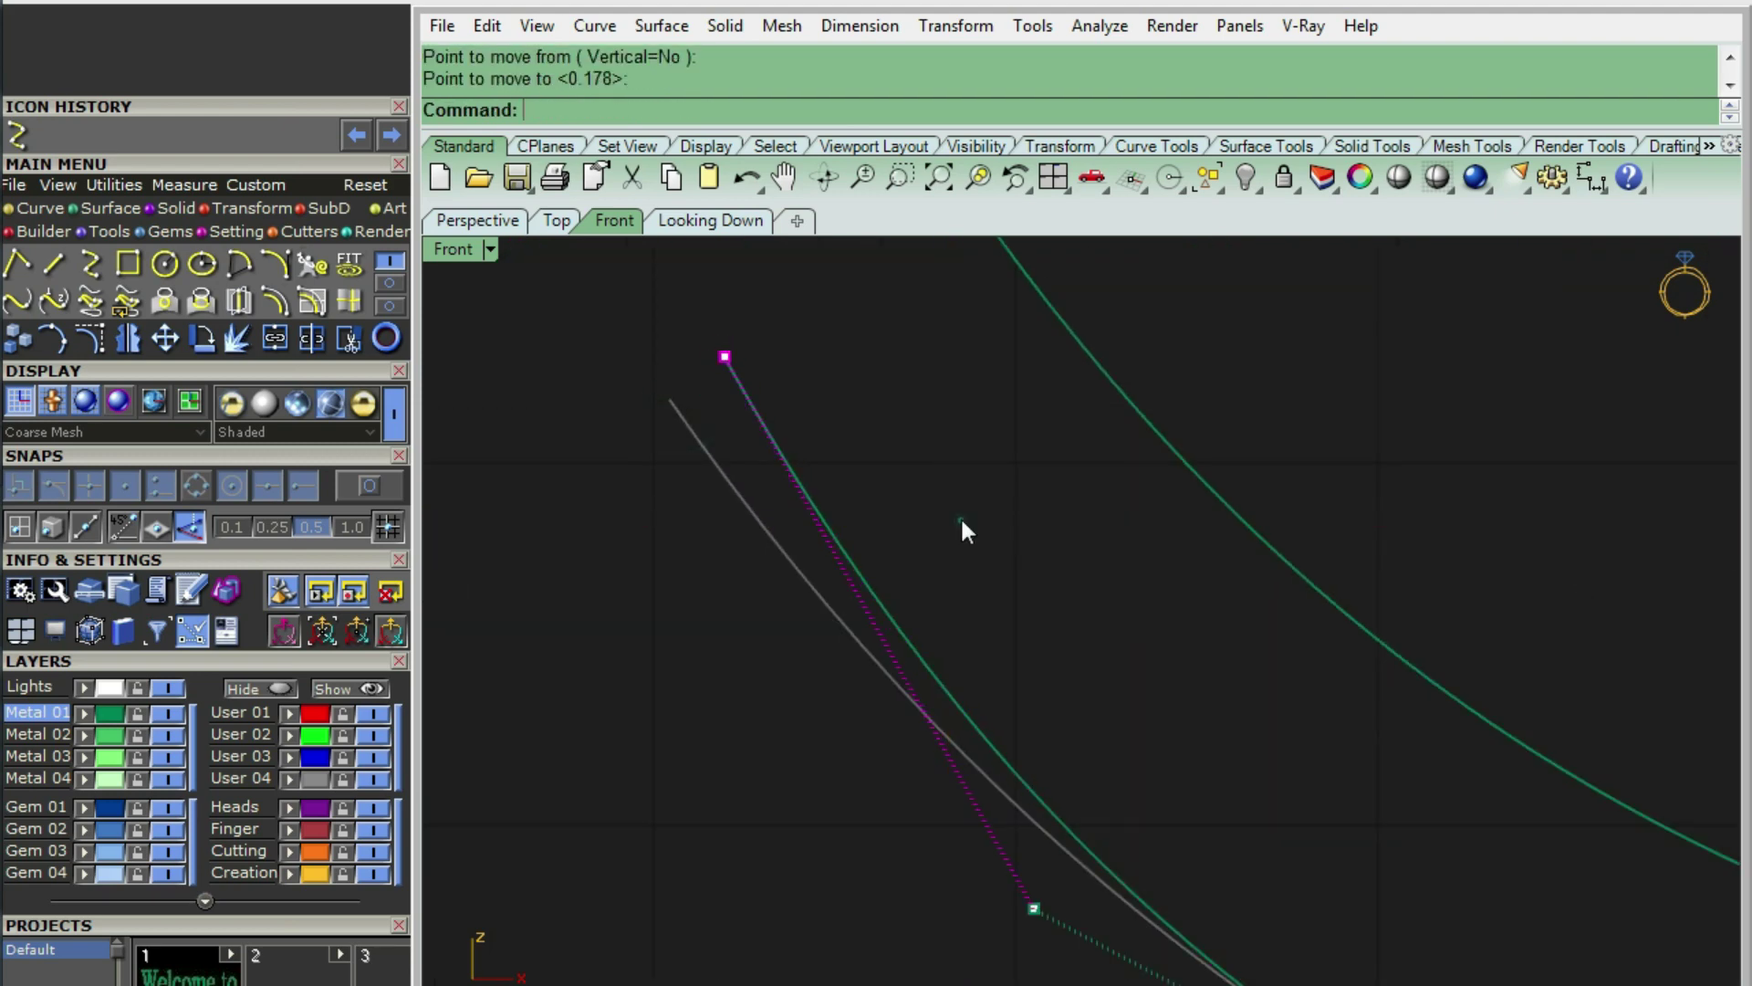
left_click(1179, 651)
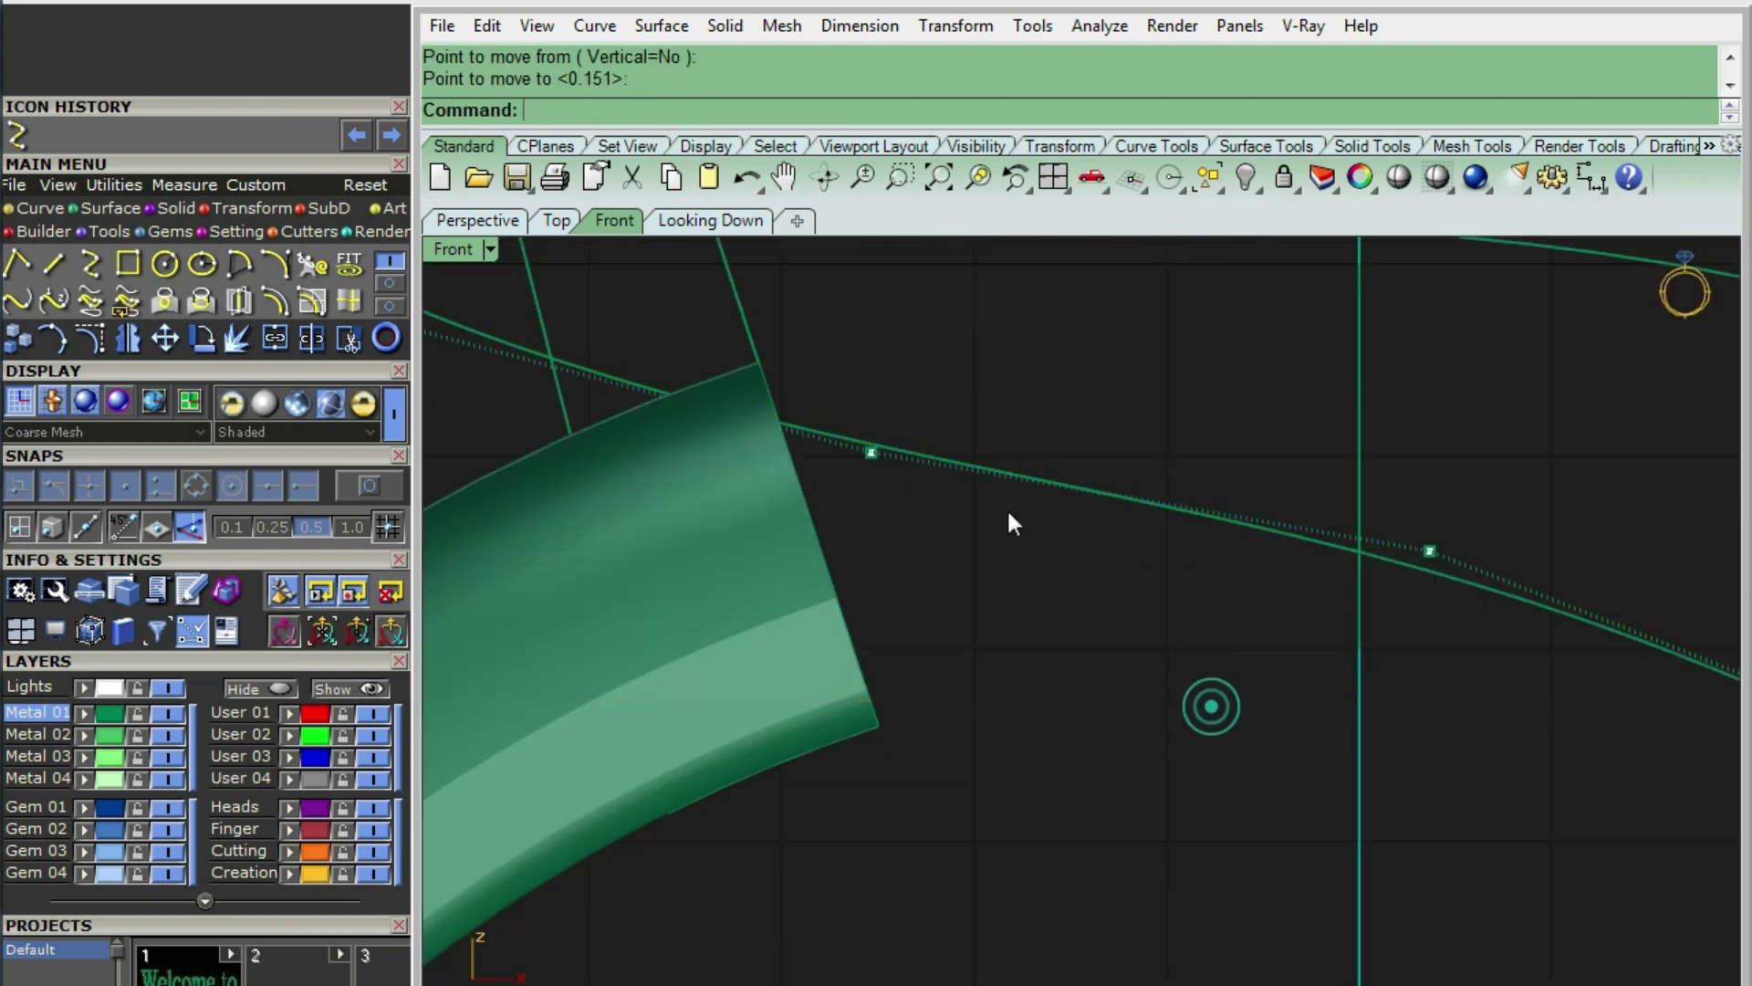
- Cap the two arm curve ends with an arc forming the latch's rounded tip
key("ctrl+alt+w")
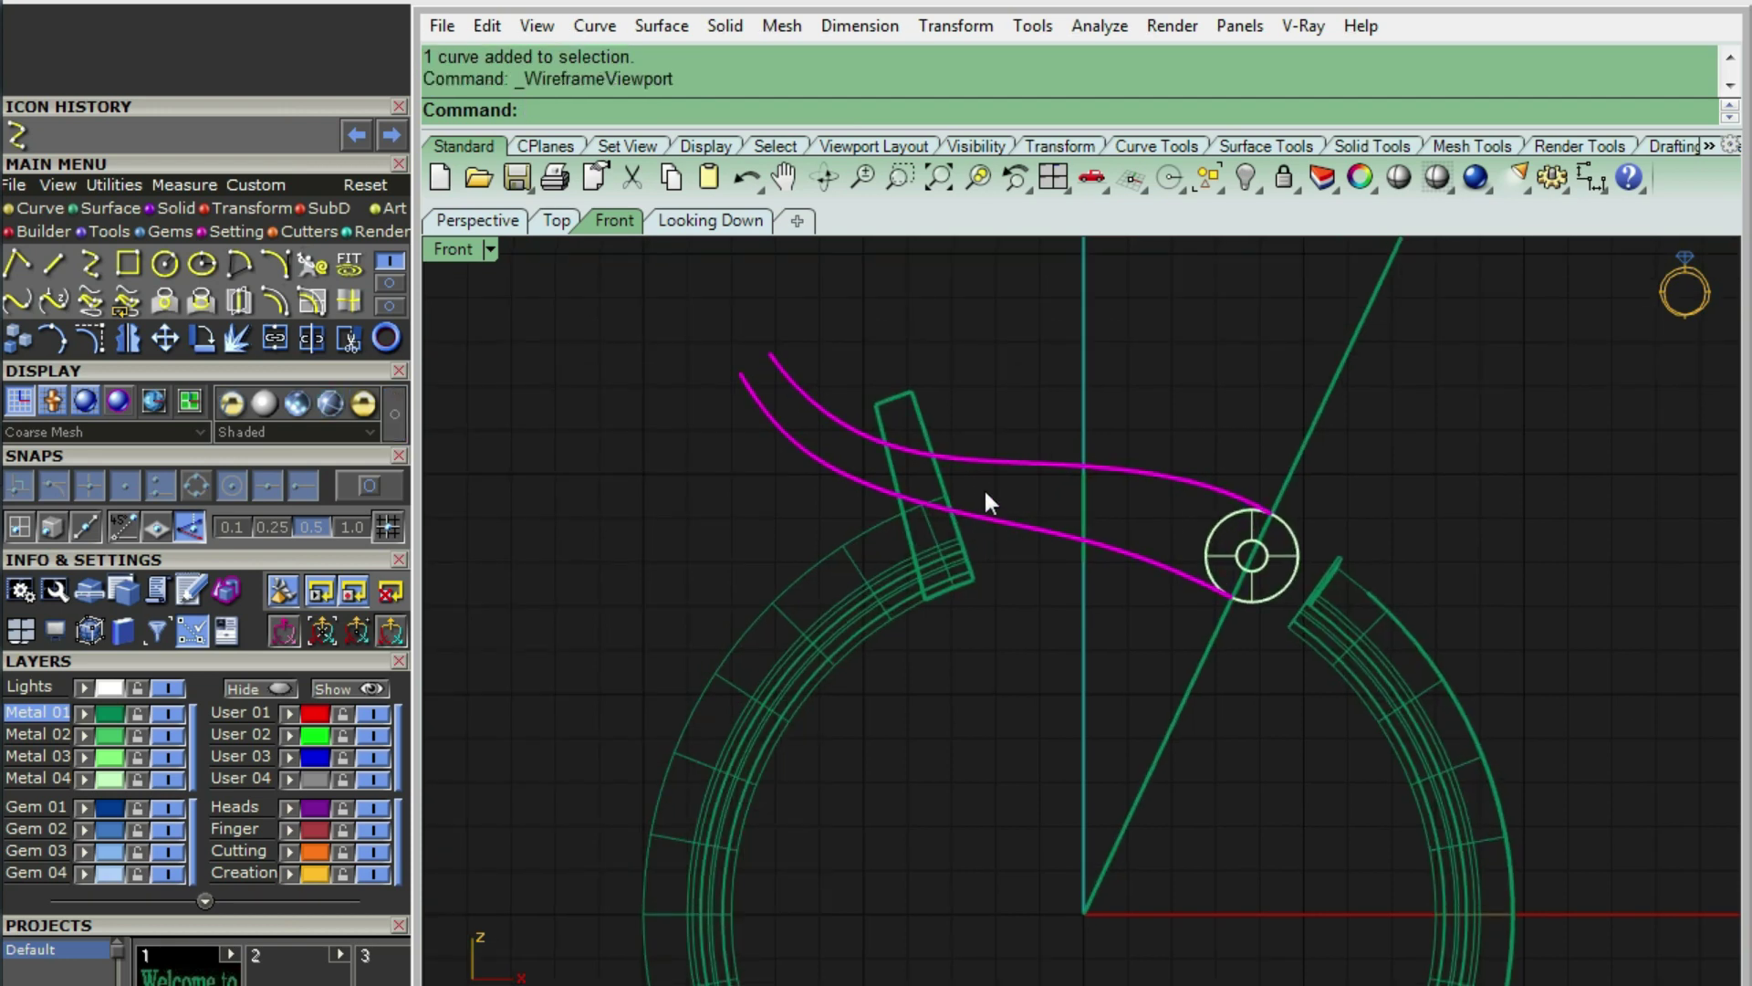
key("F10")
scroll(1057, 489, "up", 3)
left_click(998, 421)
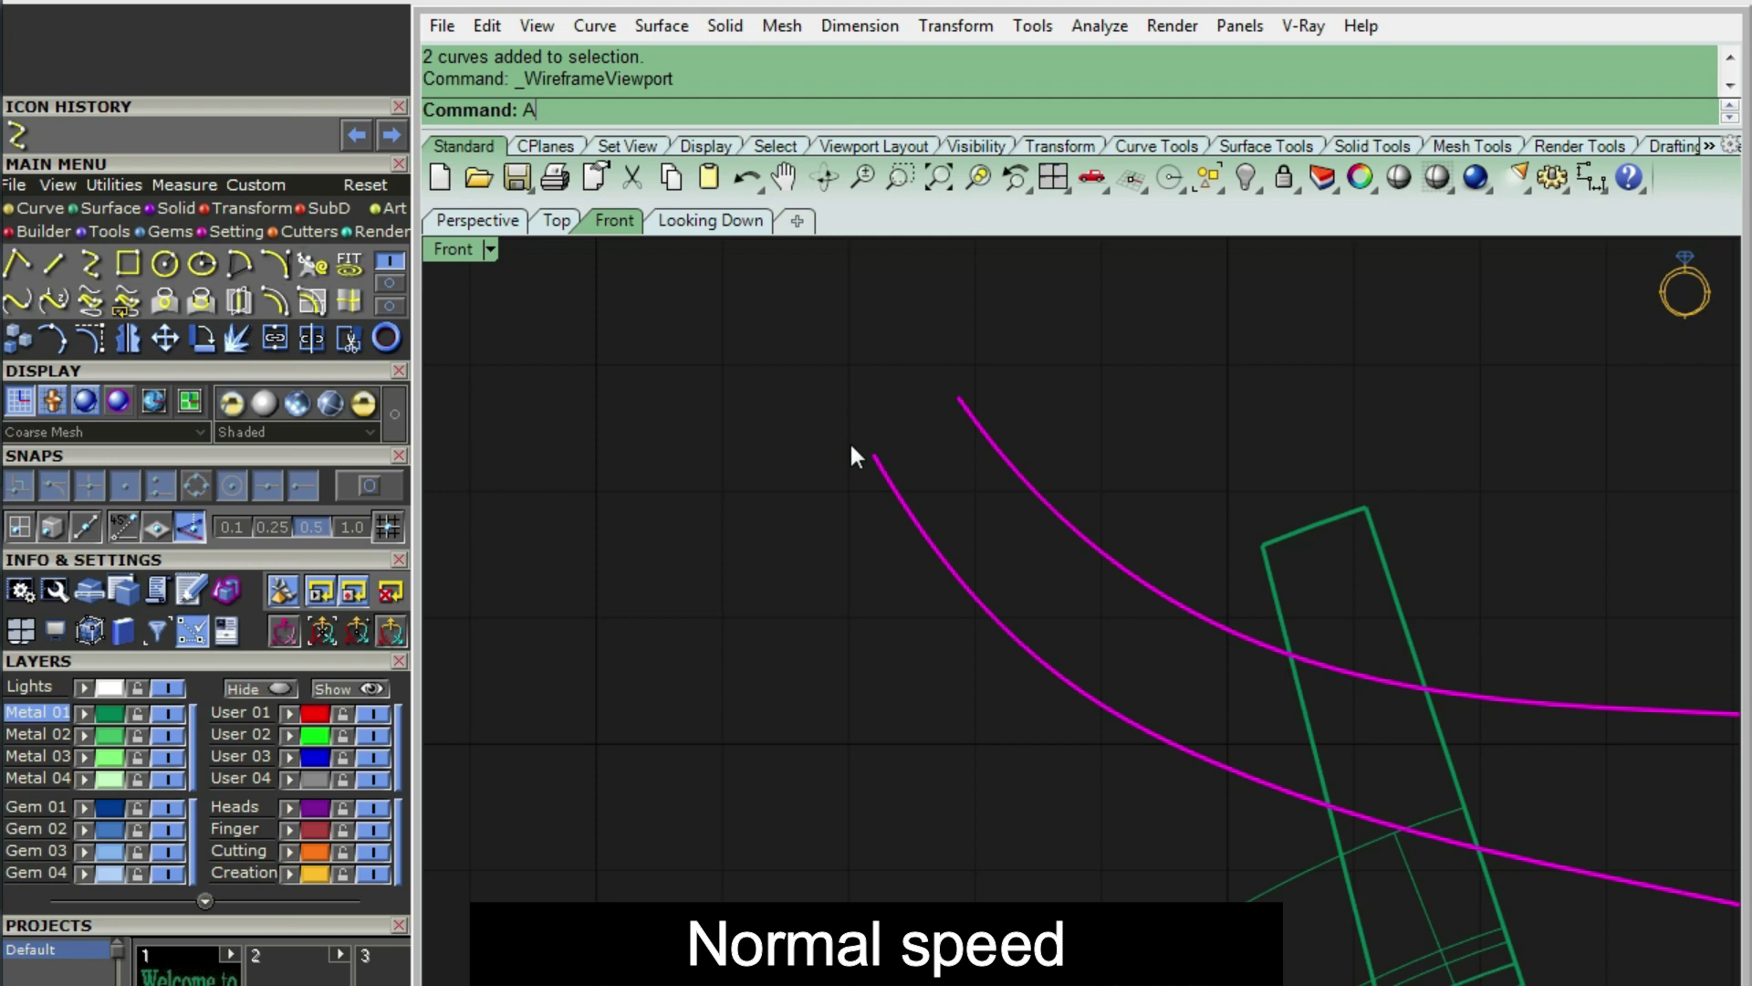
type("rc")
key("Return")
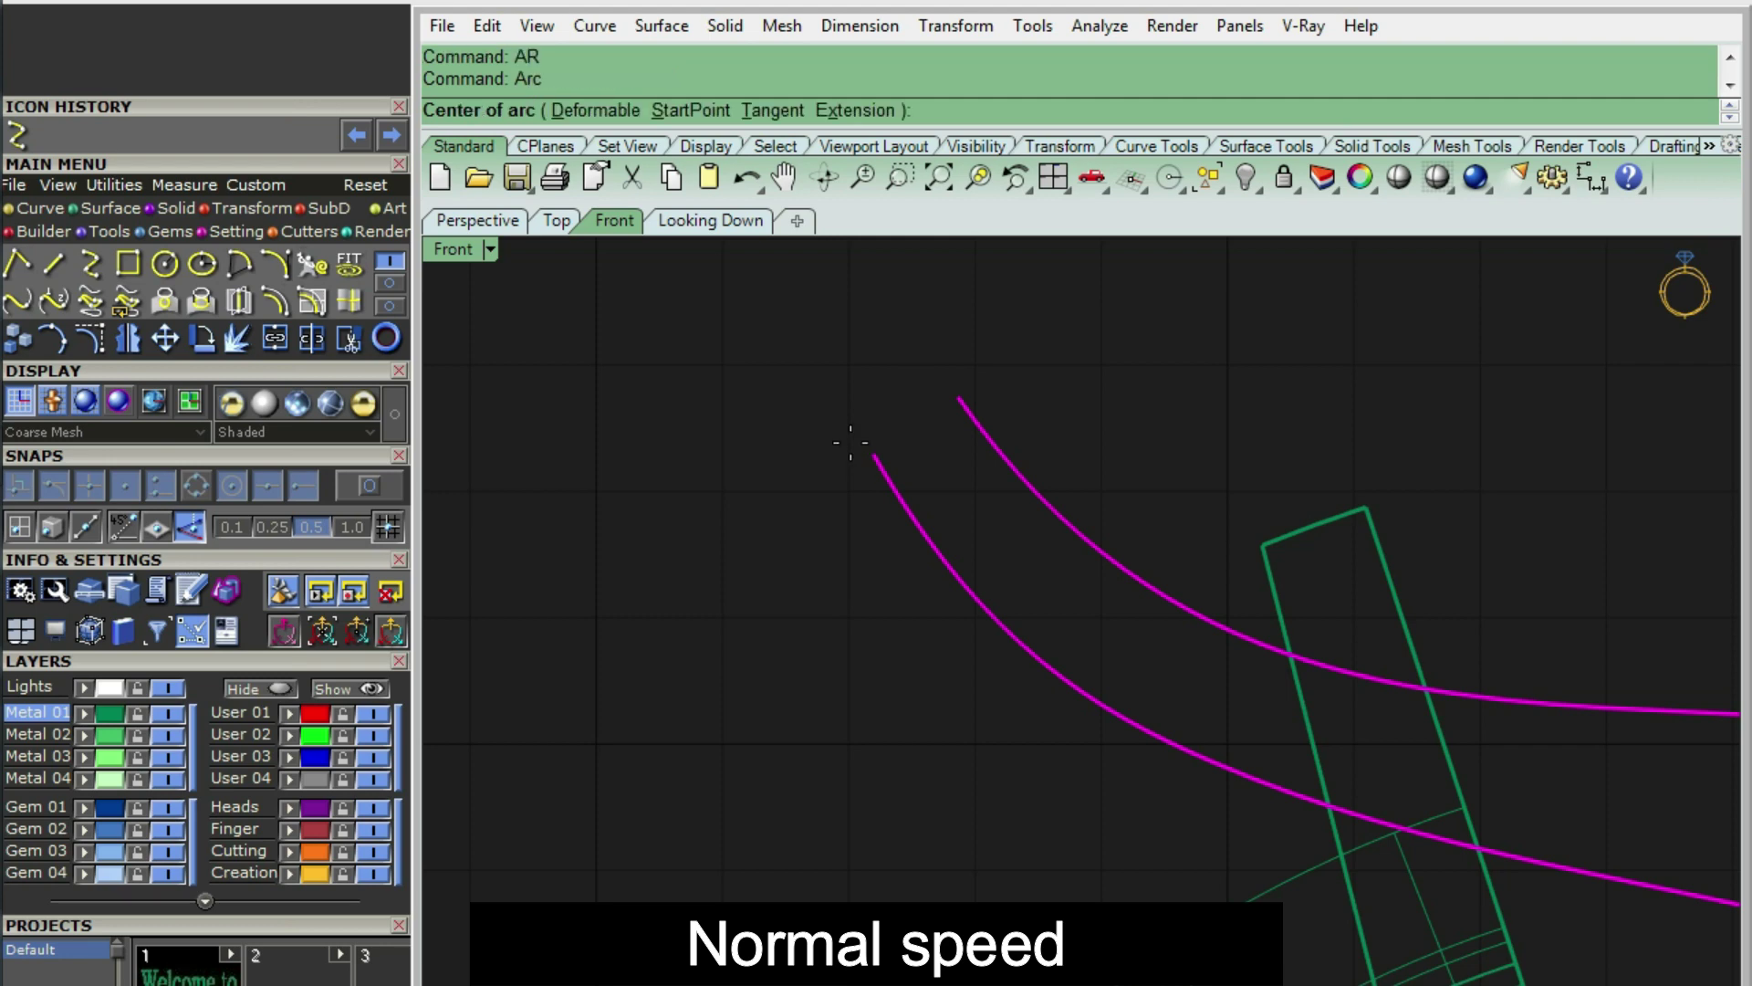
type("s")
key("Return")
left_click(874, 454)
left_click(960, 401)
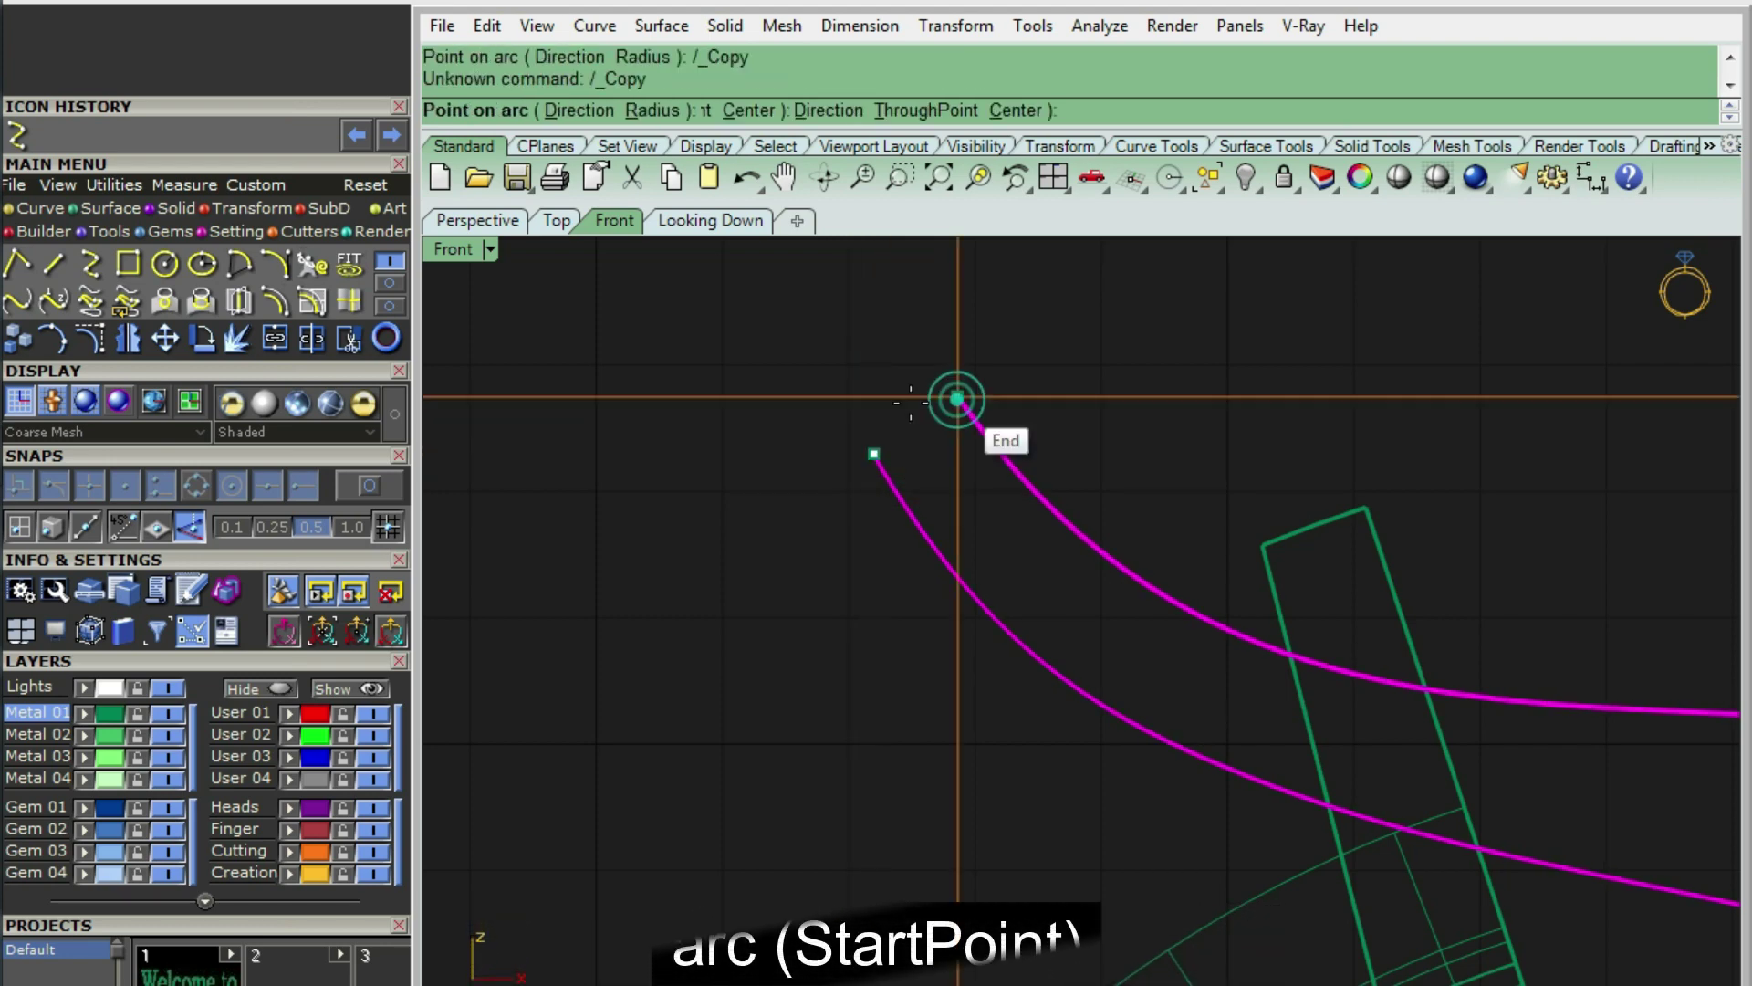
scroll(904, 399, "up", 2)
left_click(1074, 340)
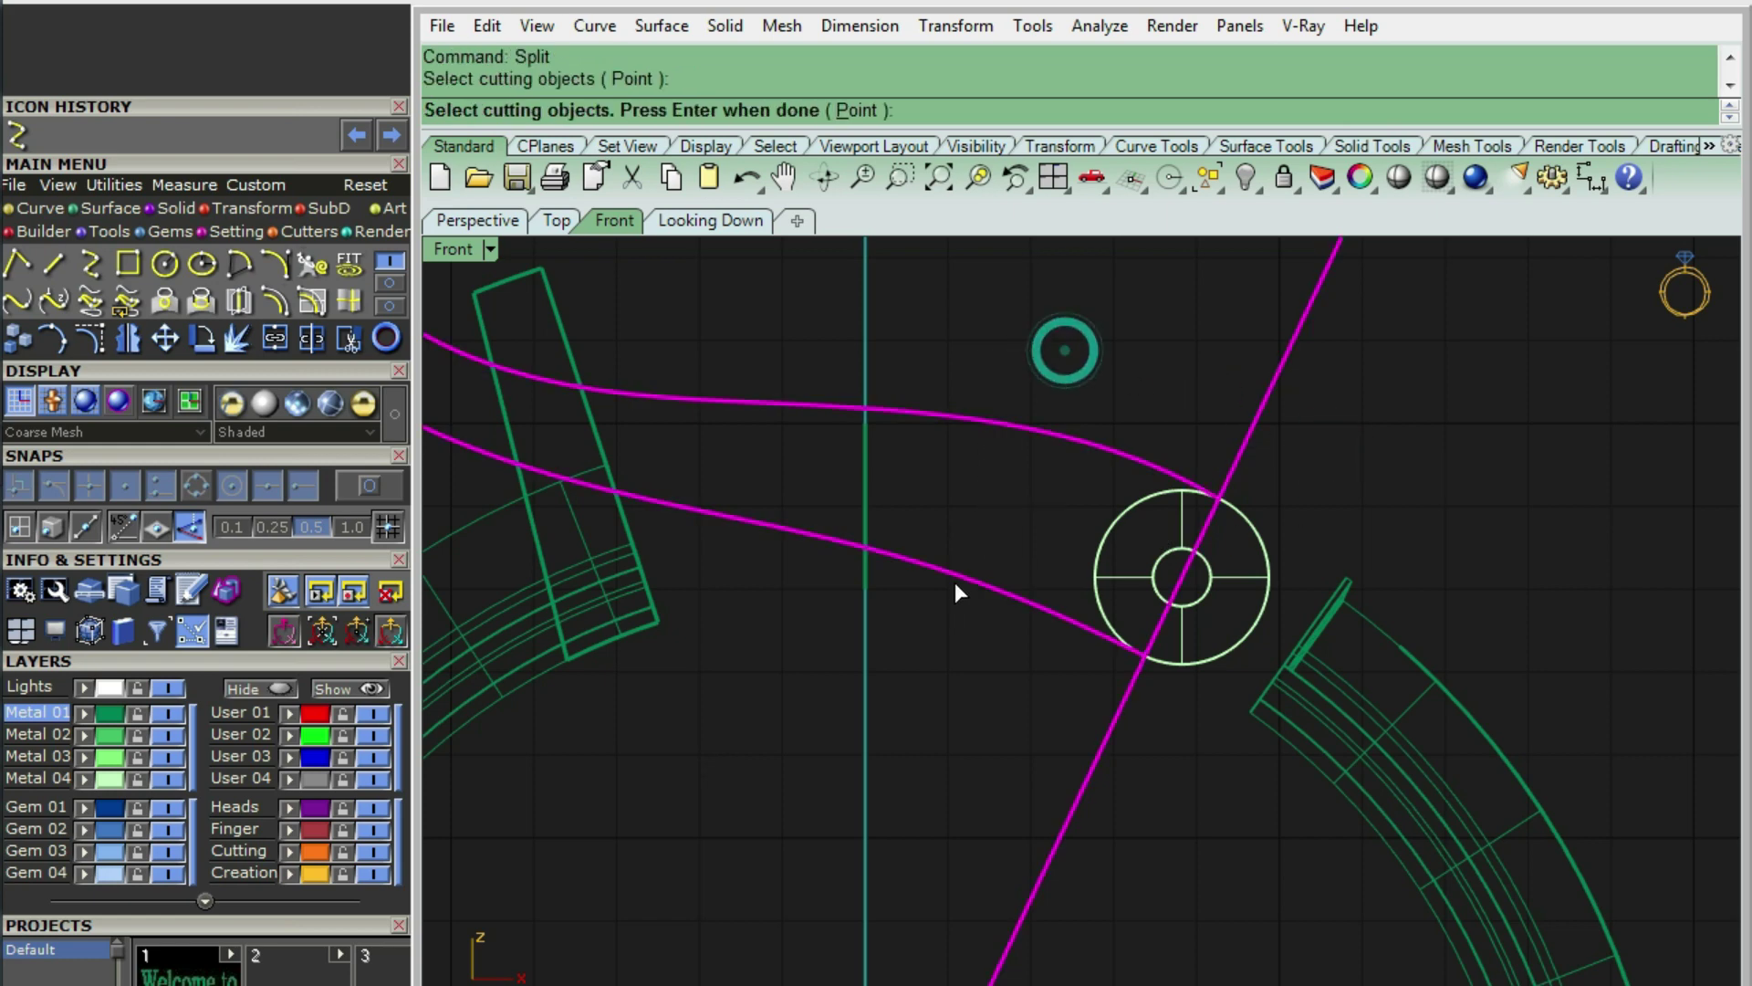
- Split the curves at the pivot loop, delete the construction line, and join into one closed outline
key("Return")
scroll(1049, 557, "down", 3)
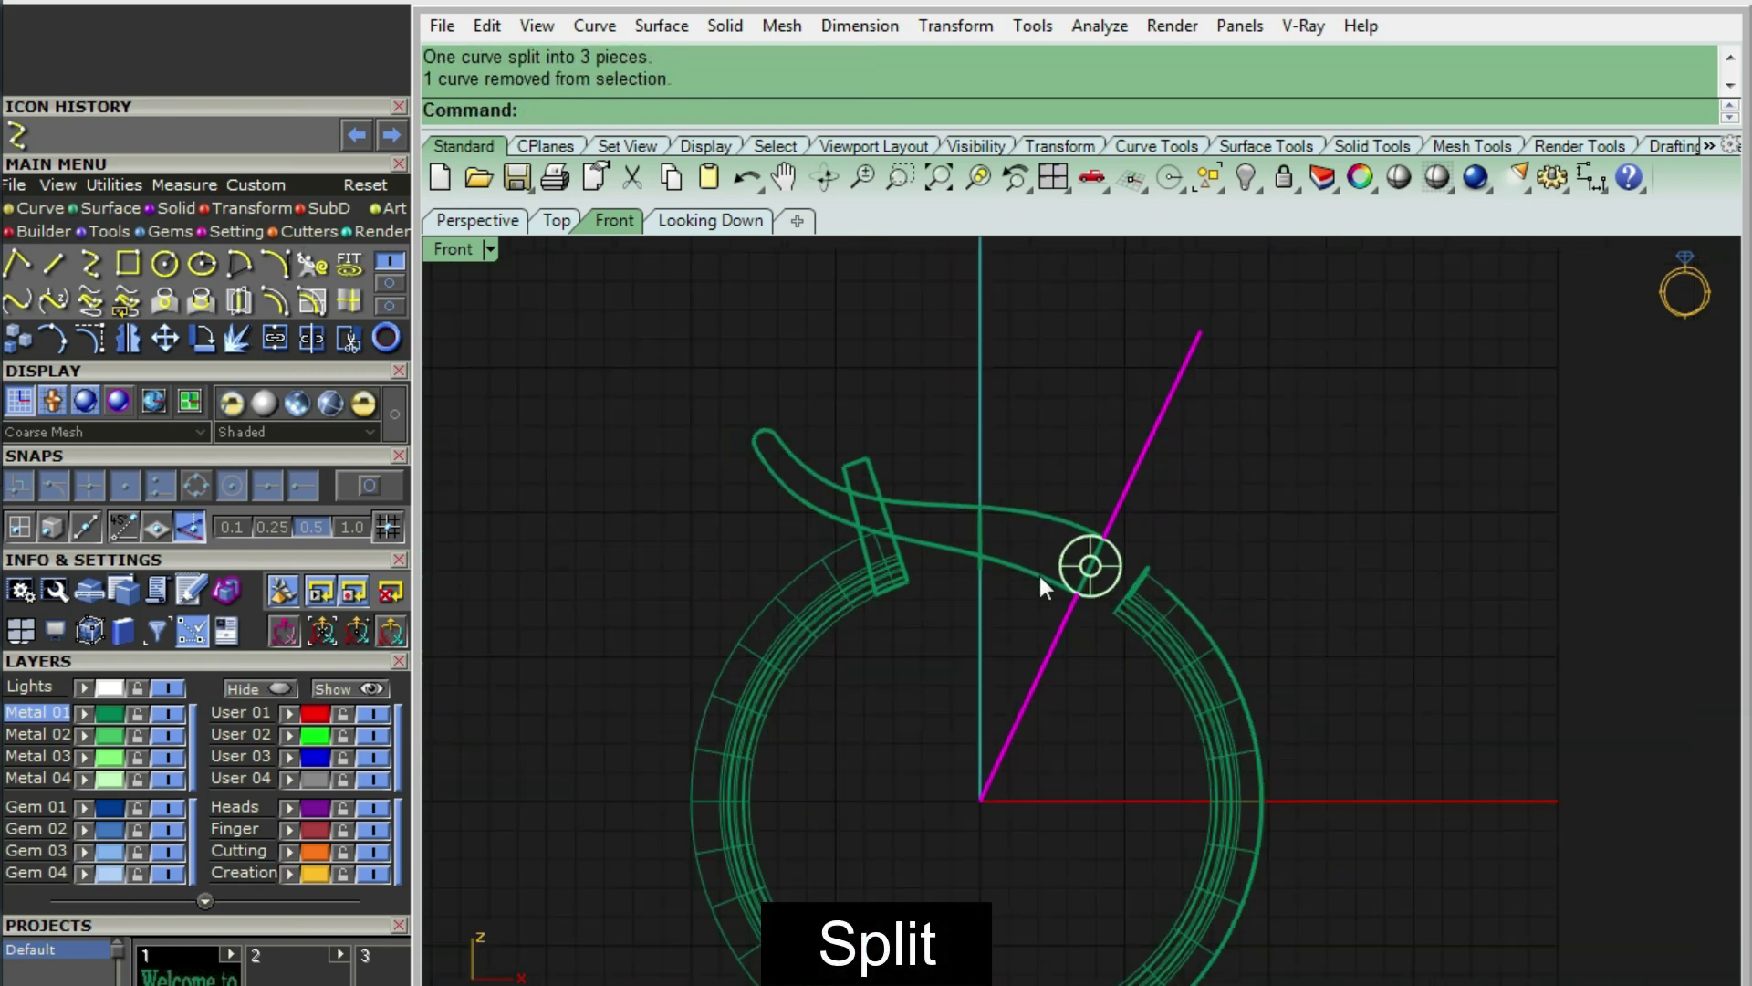
key("Delete")
scroll(1045, 584, "up", 2)
left_click(1024, 570)
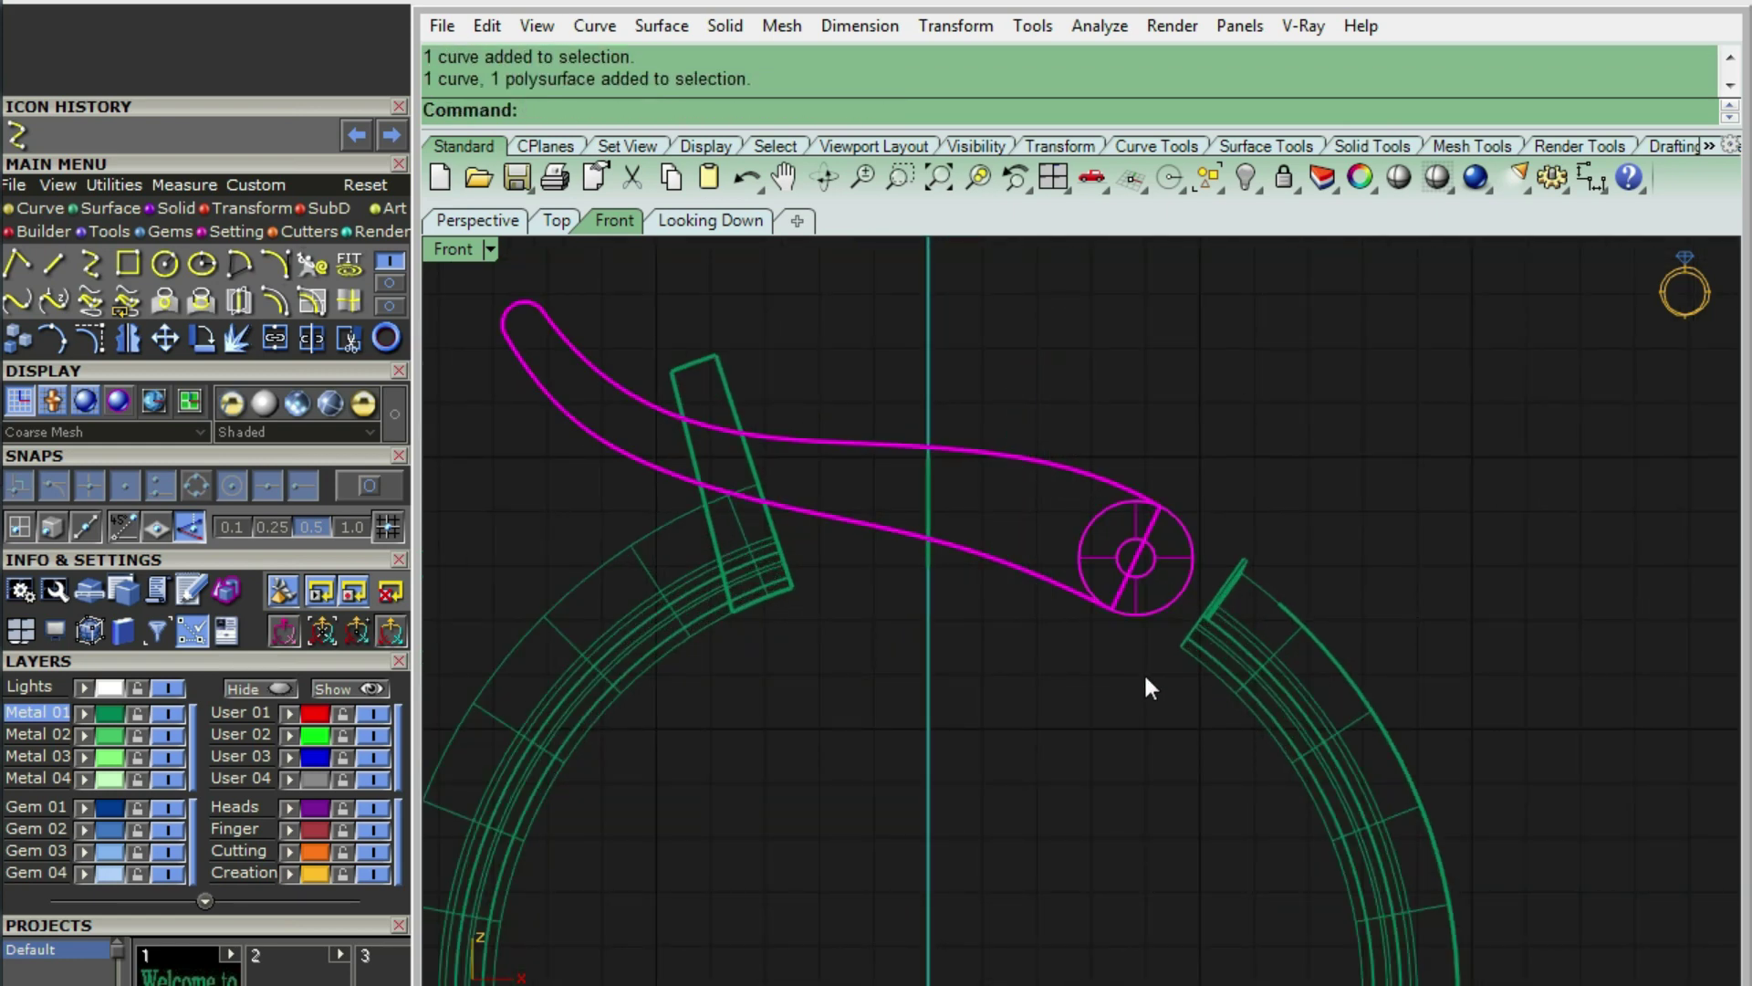
scroll(1152, 557, "up", 2)
left_click(1206, 537, "ctrl")
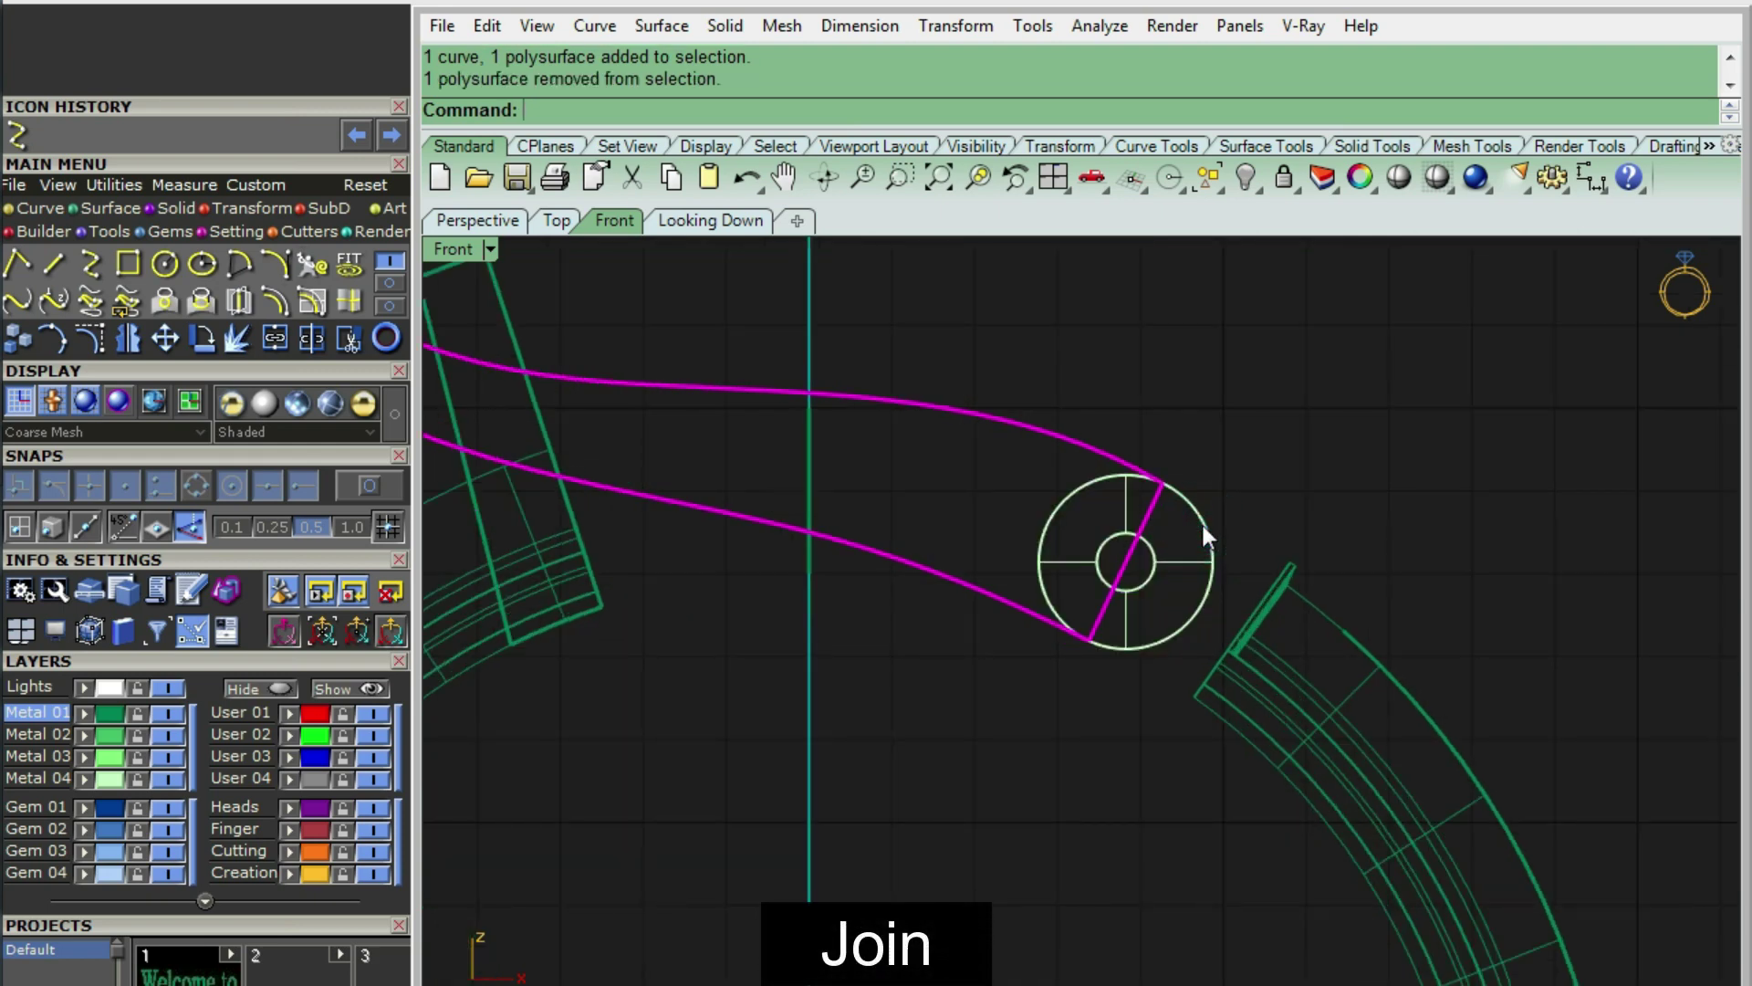
key("ctrl+j")
key("ctrl+F1")
- Extrude the closed latch arm outline into a solid and hide the outline curve
type("ec")
key("Return")
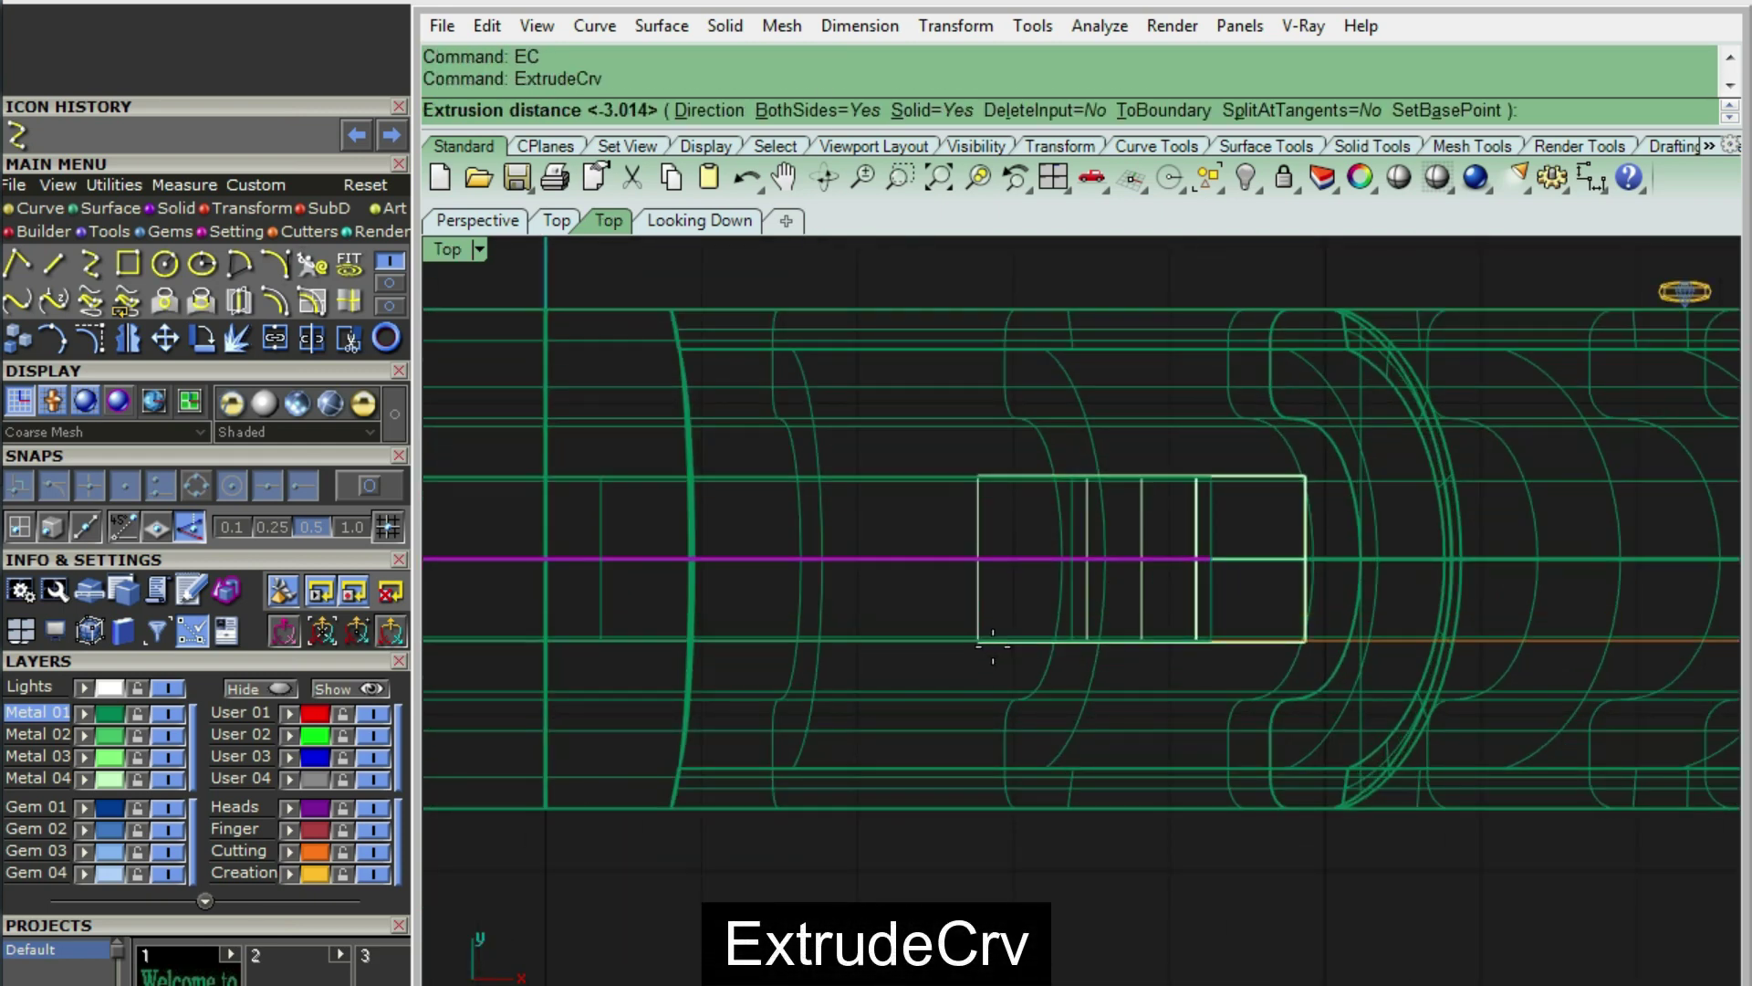
left_click(989, 649)
key("ctrl+alt+s")
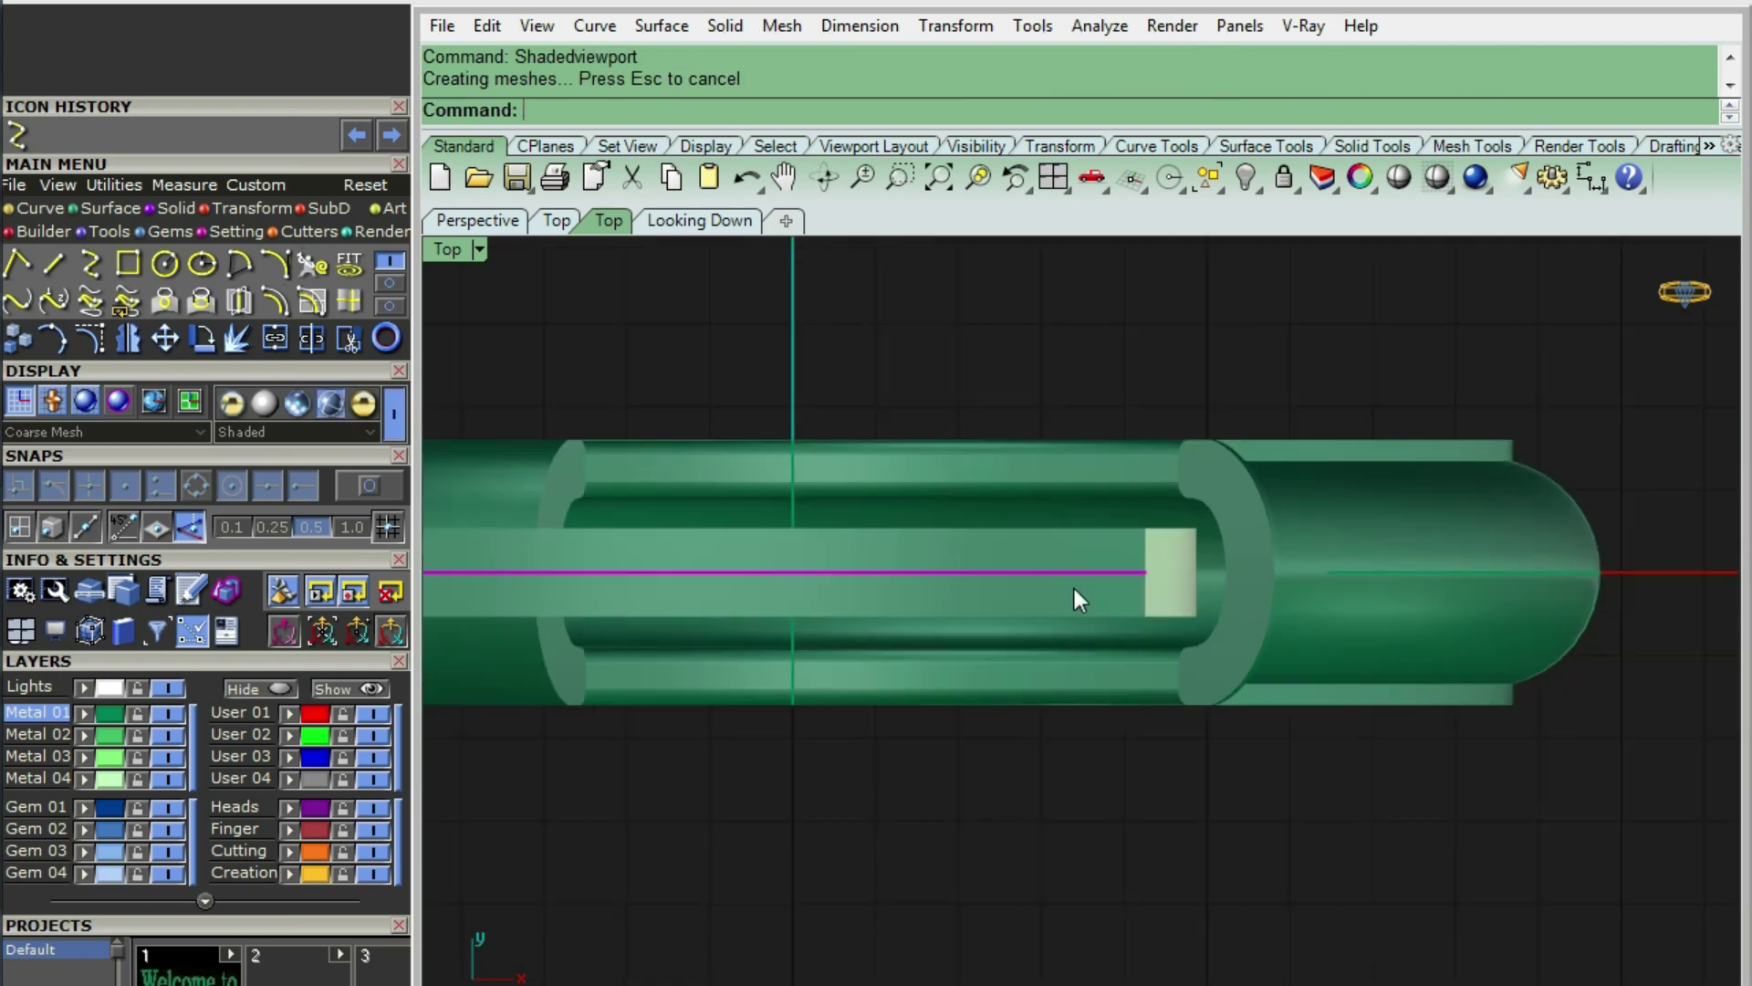
key("ctrl+F2")
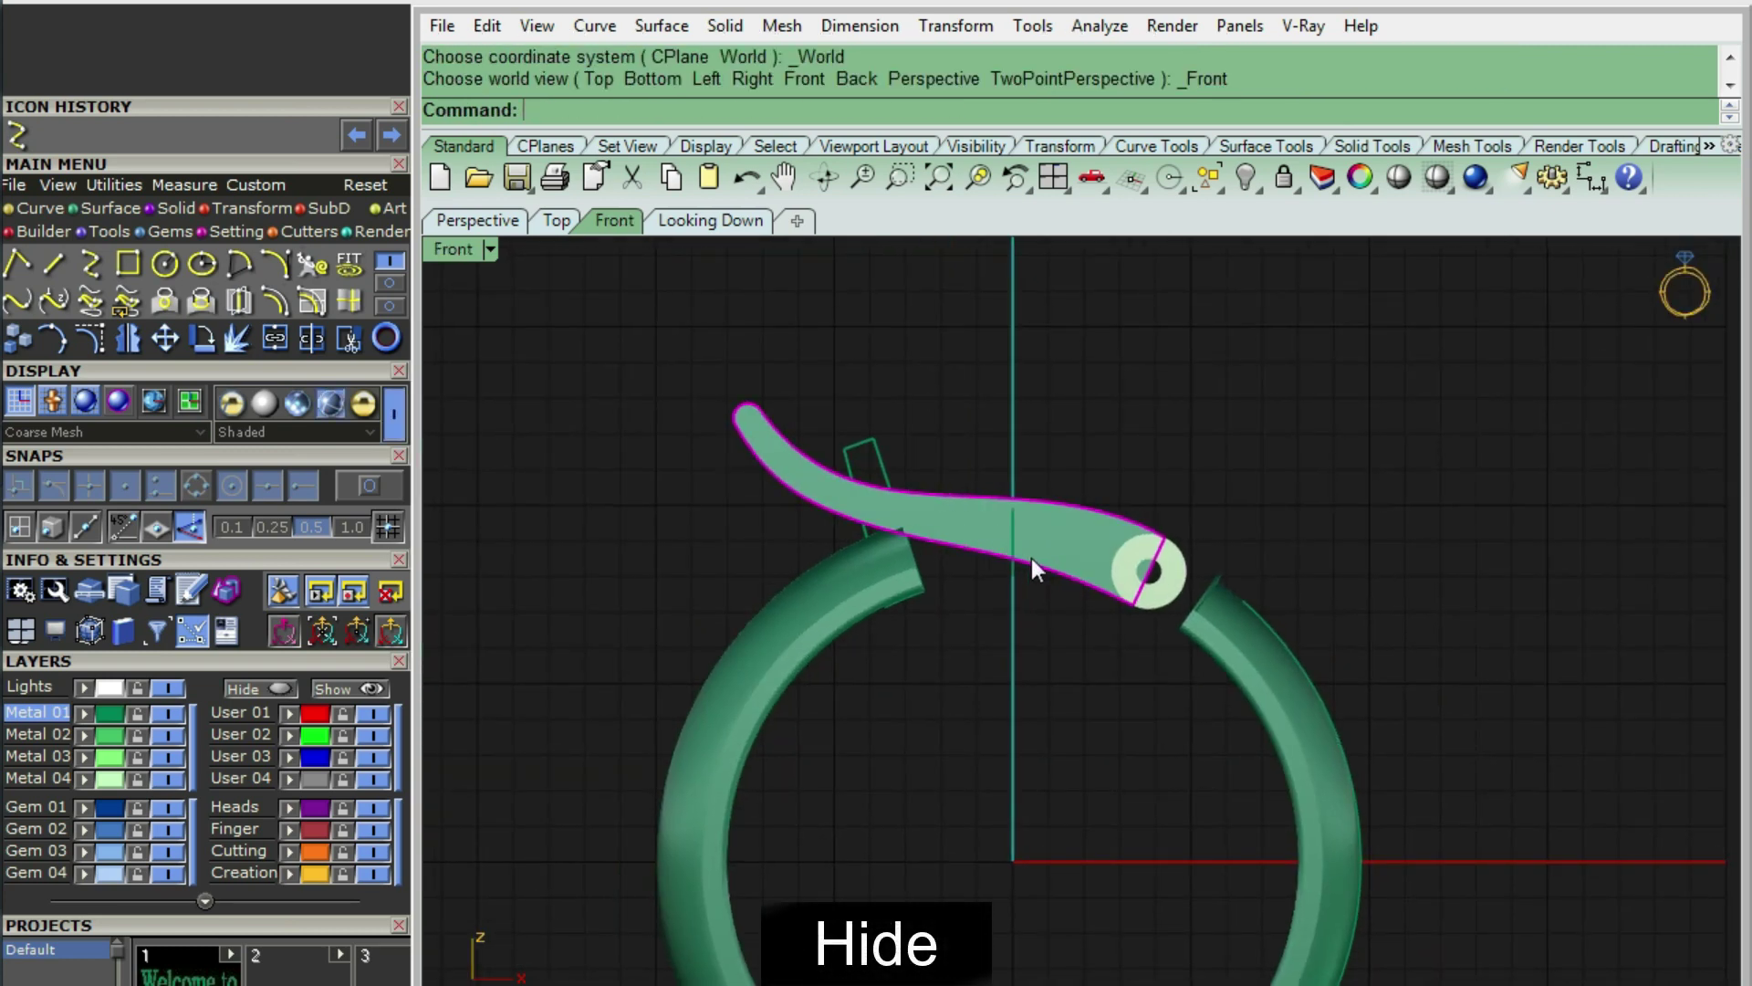
key("ctrl+h")
scroll(895, 533, "up", 4)
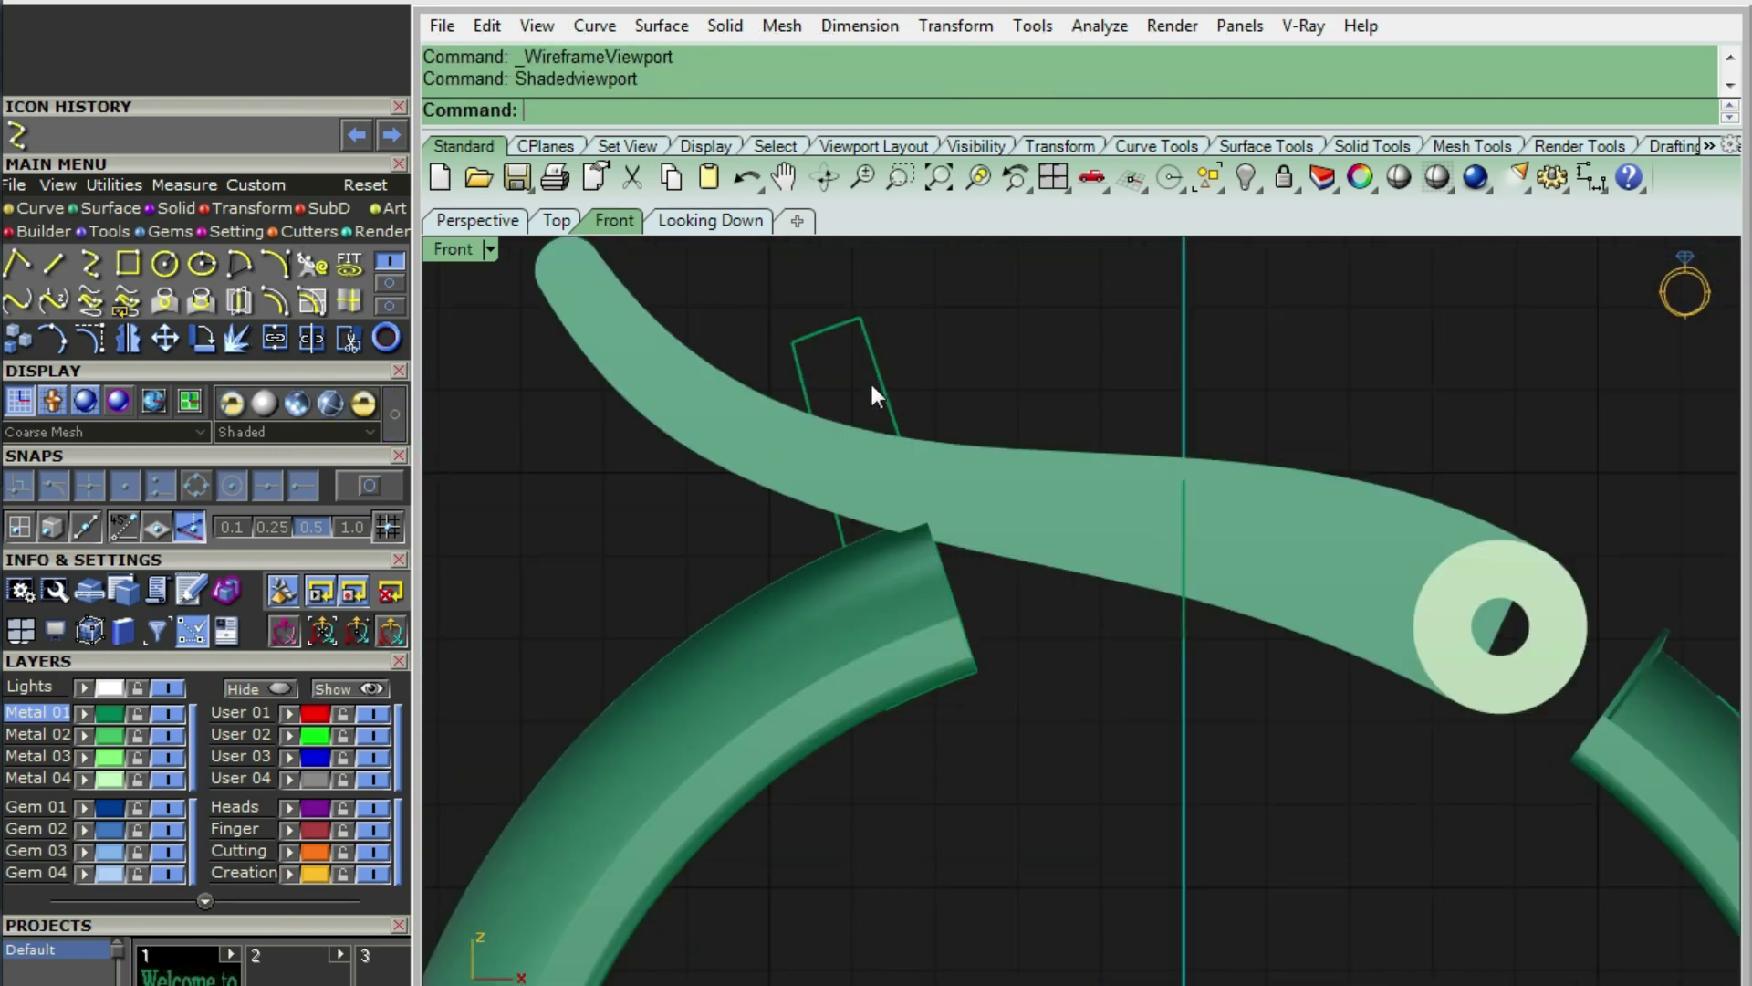
- Extrude the slanted rectangle 3.2 mm thick as a solid and hide the finished solids
key("ctrl+alt+w")
left_click(873, 376)
key("ctrl+F1")
key("ctrl+alt+s")
type("EC")
key("Return")
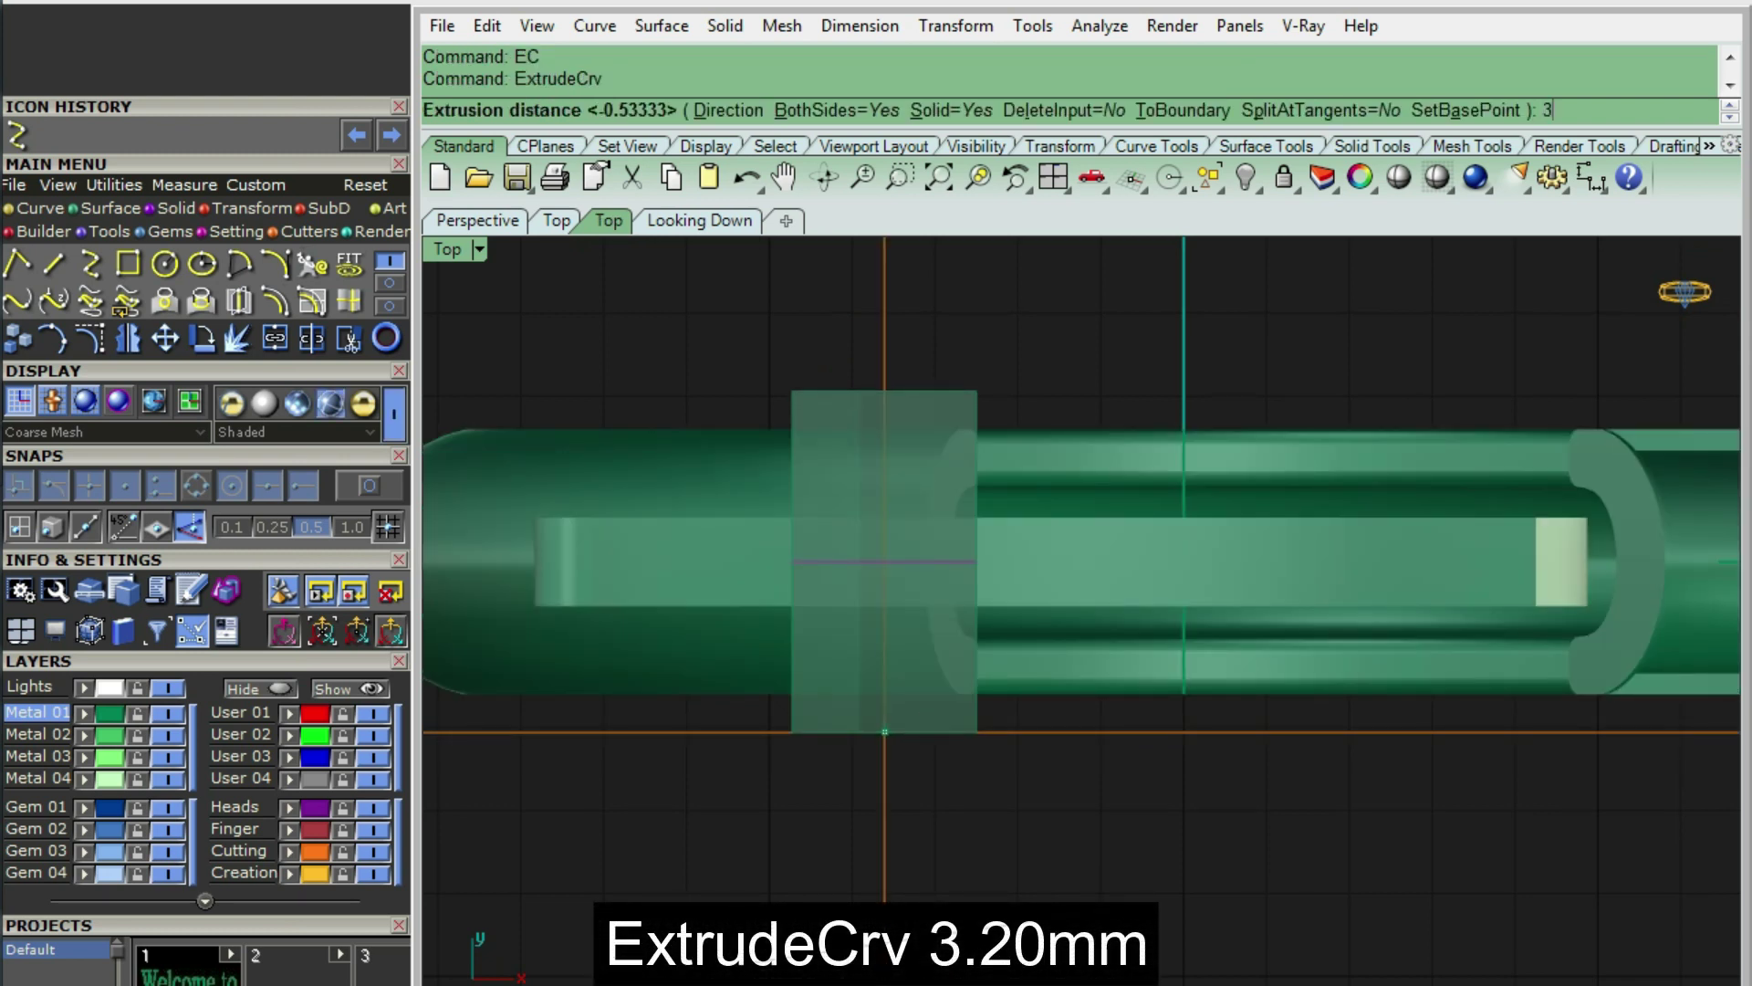
type(".2/2")
key("Return")
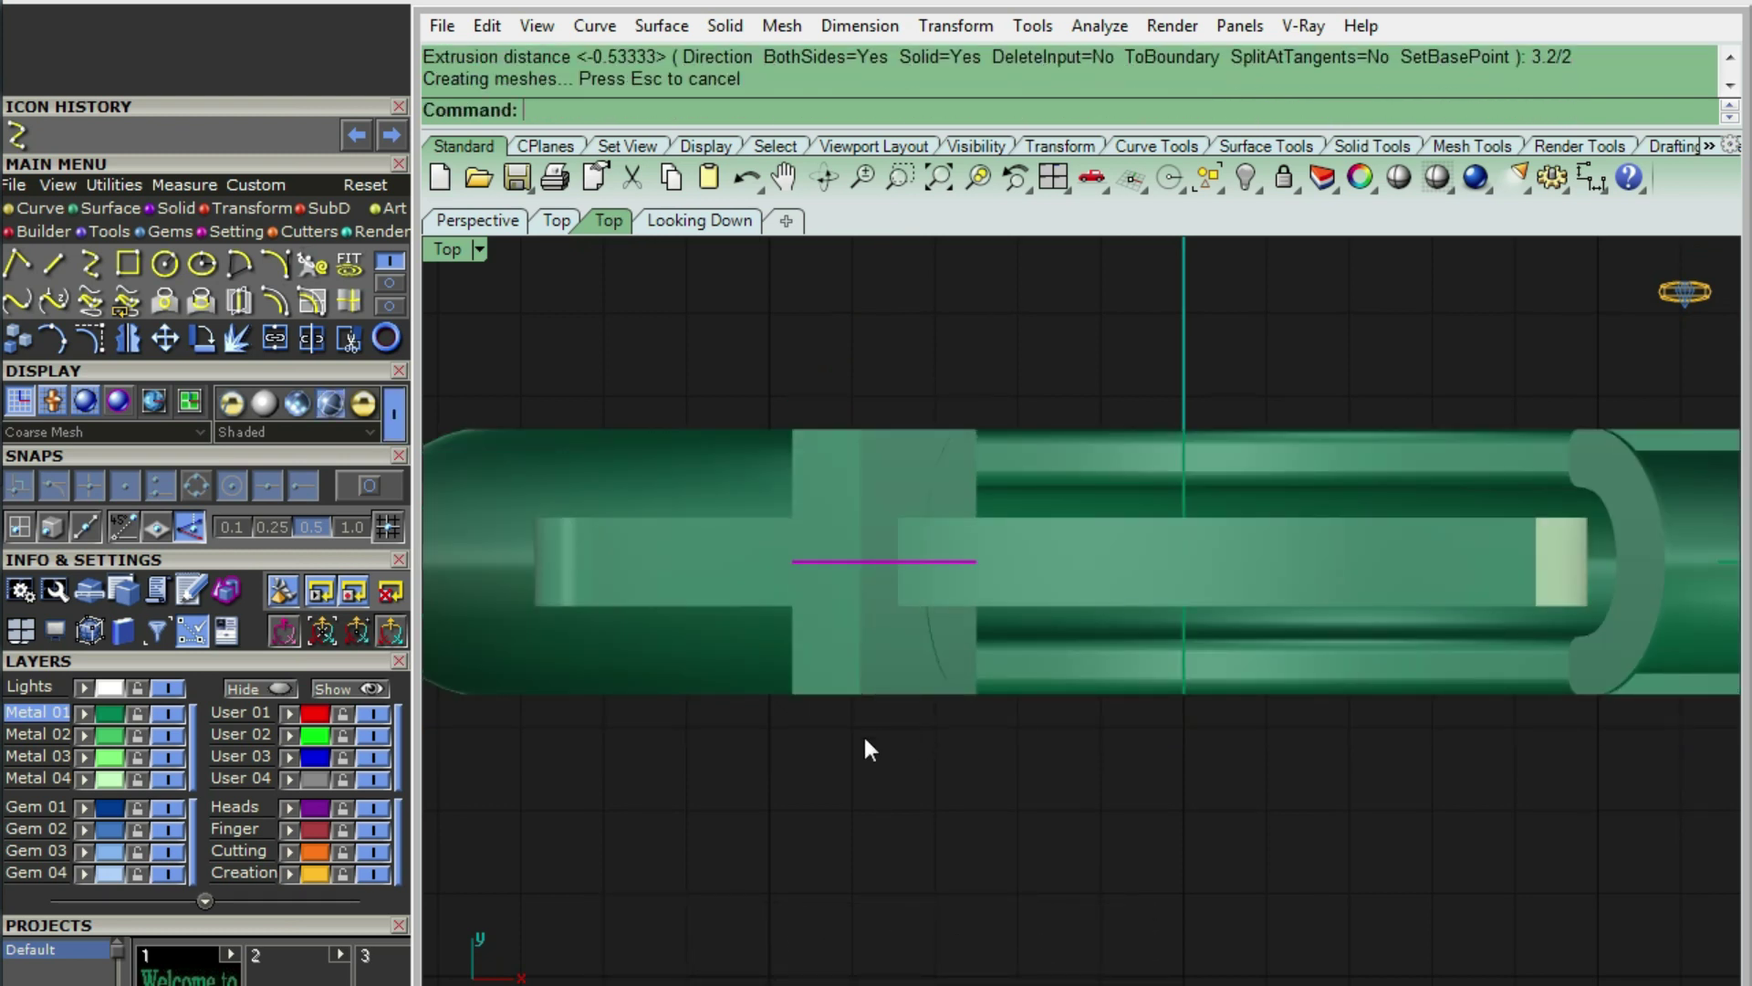
key("ctrl+h")
- Apply shaded display and orbit the model to inspect the new catch block
scroll(970, 557, "up", 5)
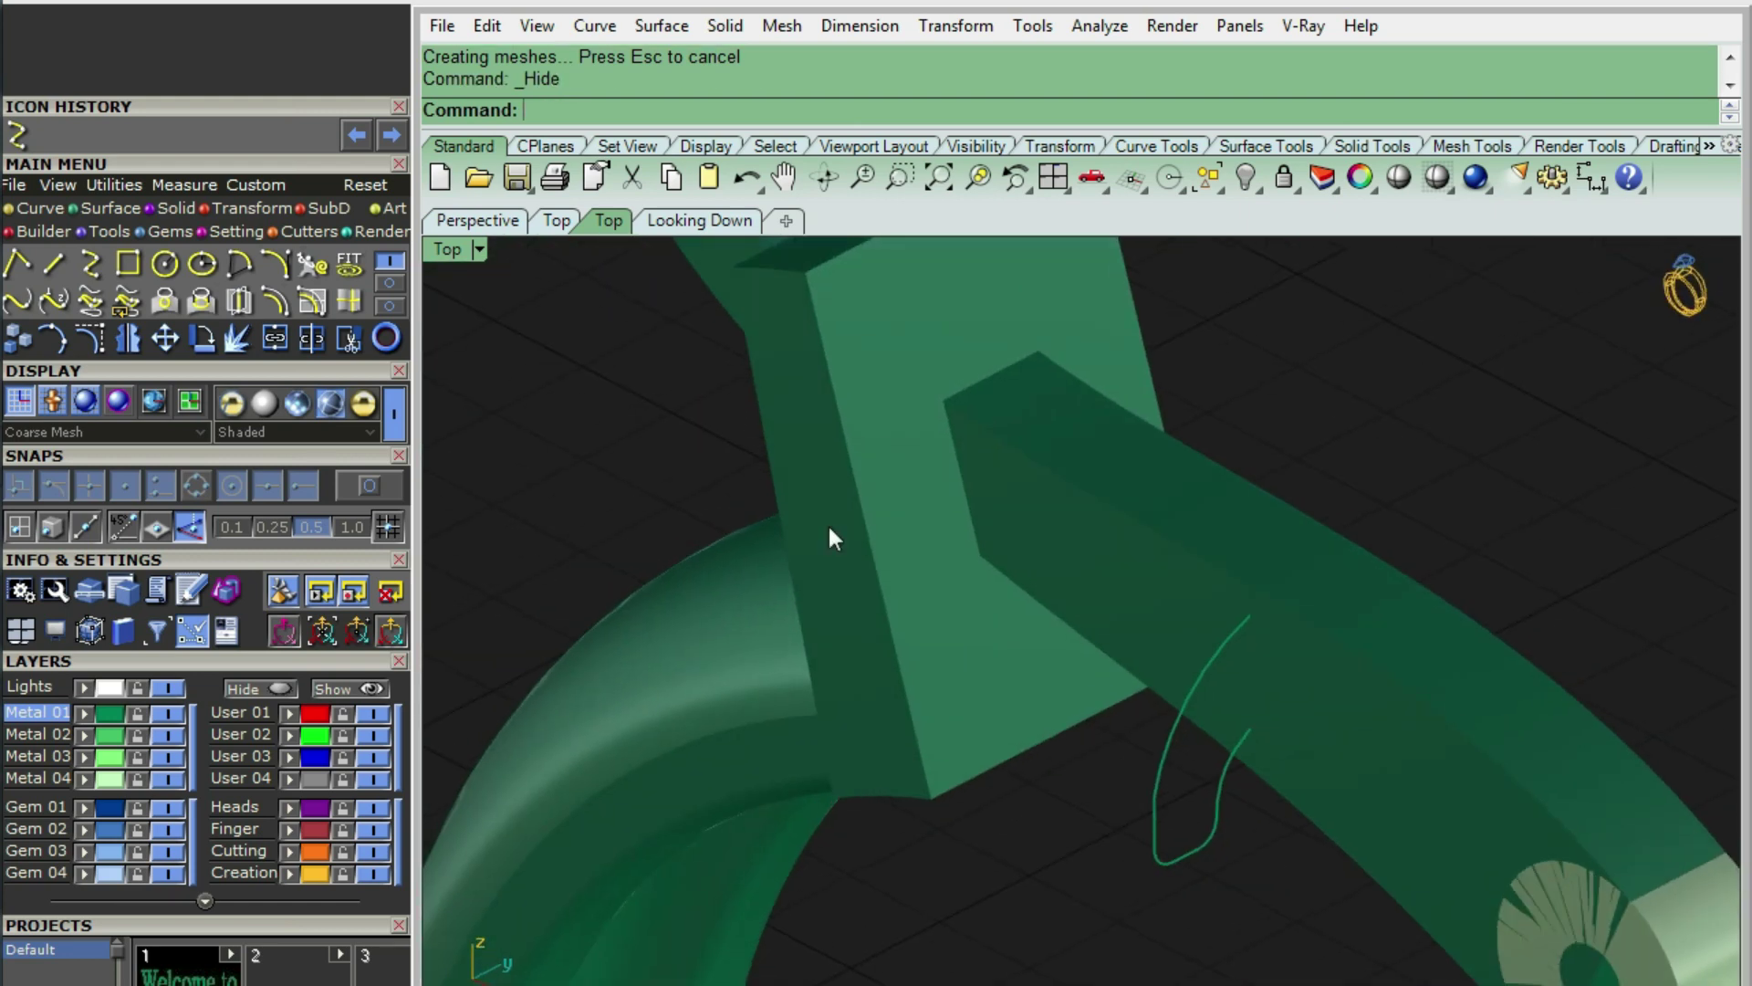
type("S")
key("Return")
mouse_move(868, 540)
right_mouse_down()
mouse_move(1093, 595)
mouse_move(1099, 579)
mouse_move(954, 580)
right_mouse_up()
key("ctrl+alt+w")
key("ctrl+alt+s")
key("ctrl+F2")
- Draw a three-point rectangle along the catch block's slanted edge
key("ctrl+alt+w")
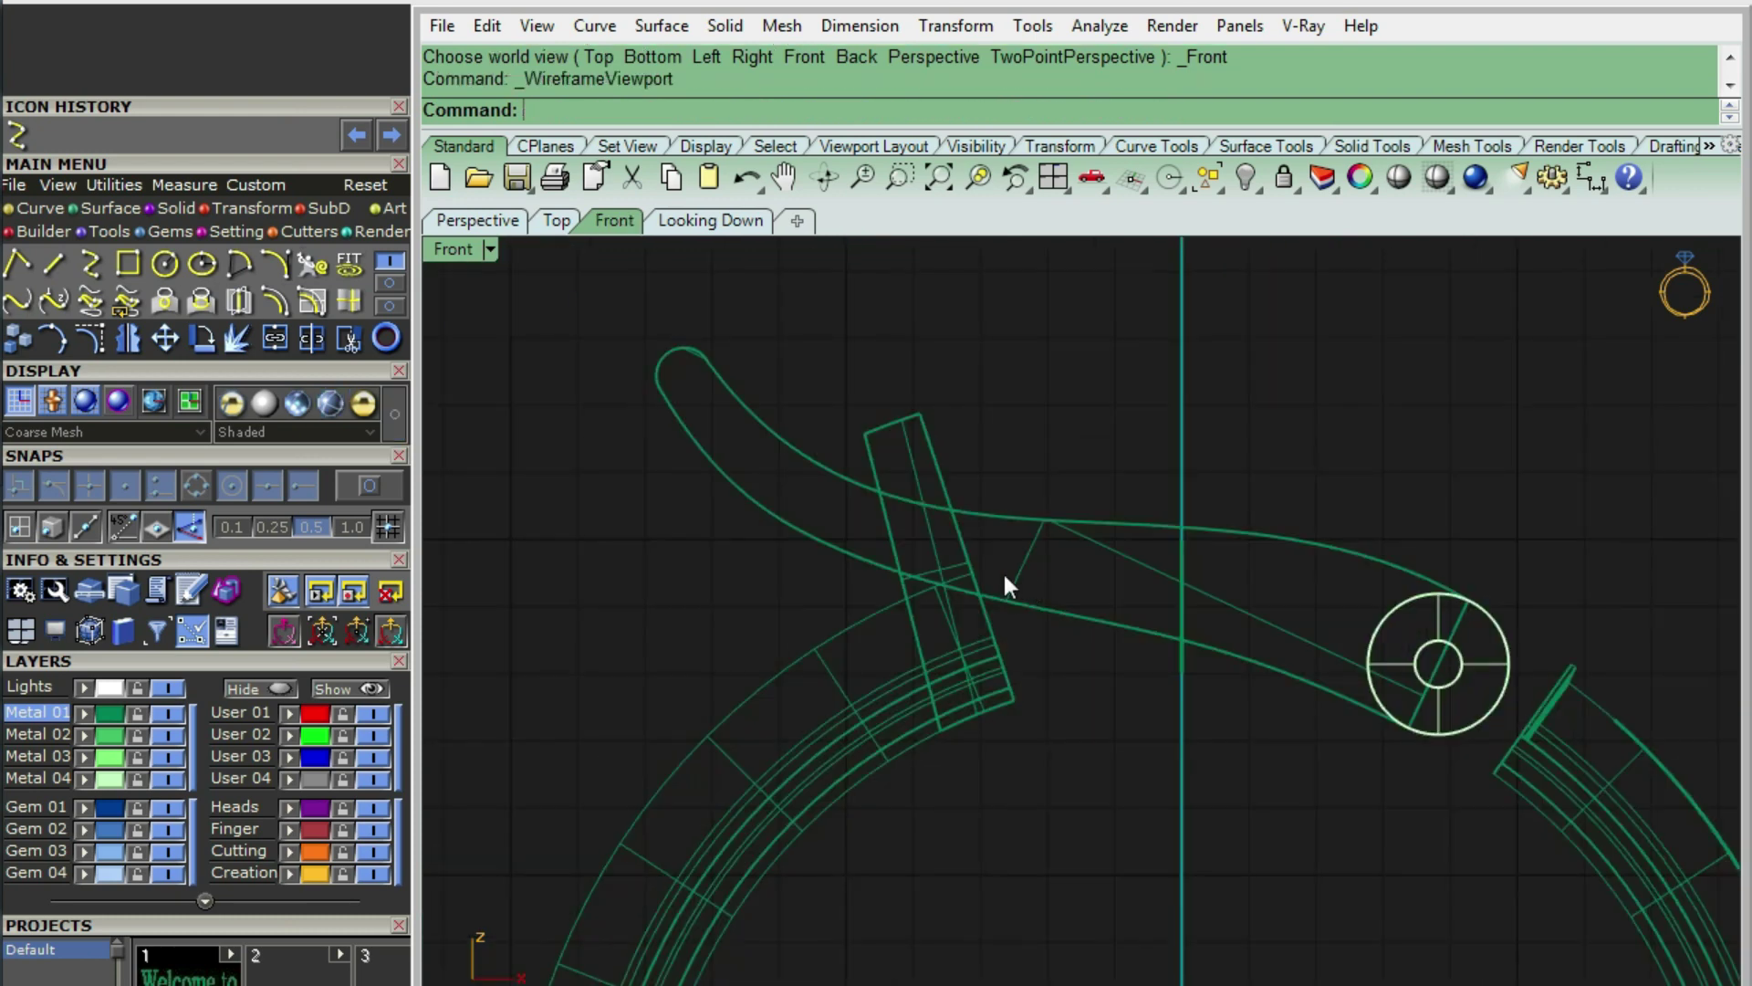
type("re")
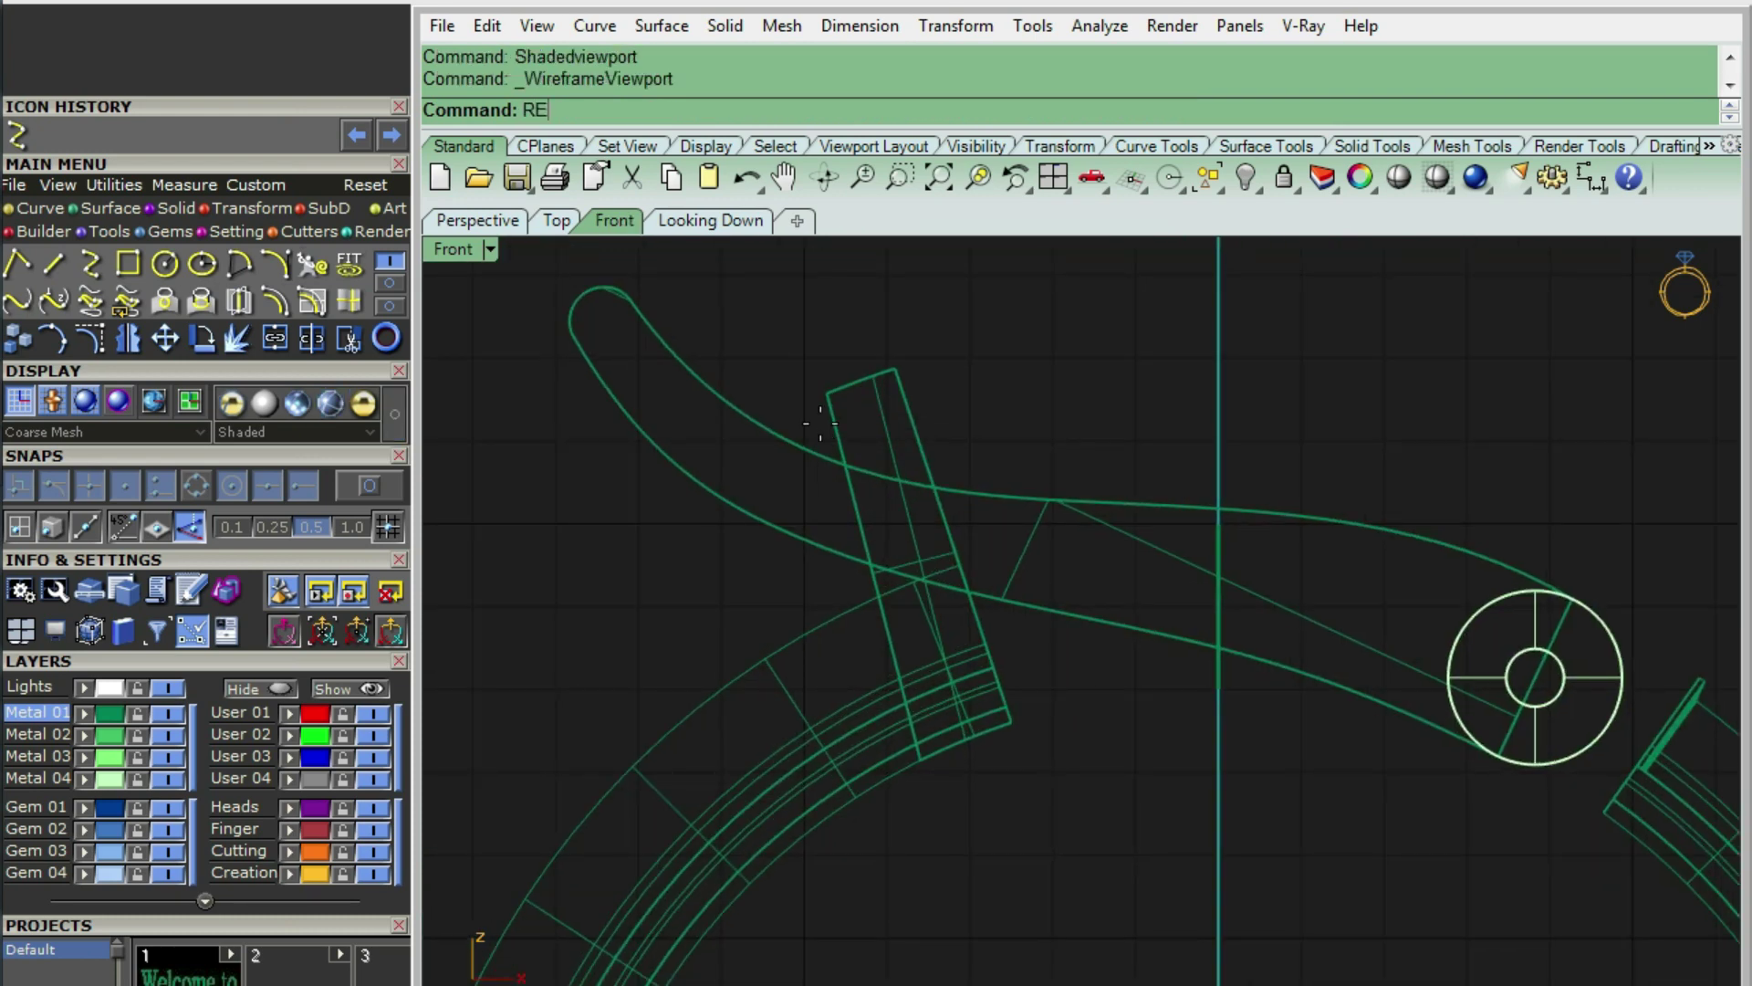
key("Return")
type("3")
key("Return")
scroll(824, 410, "up", 2)
left_click(827, 398)
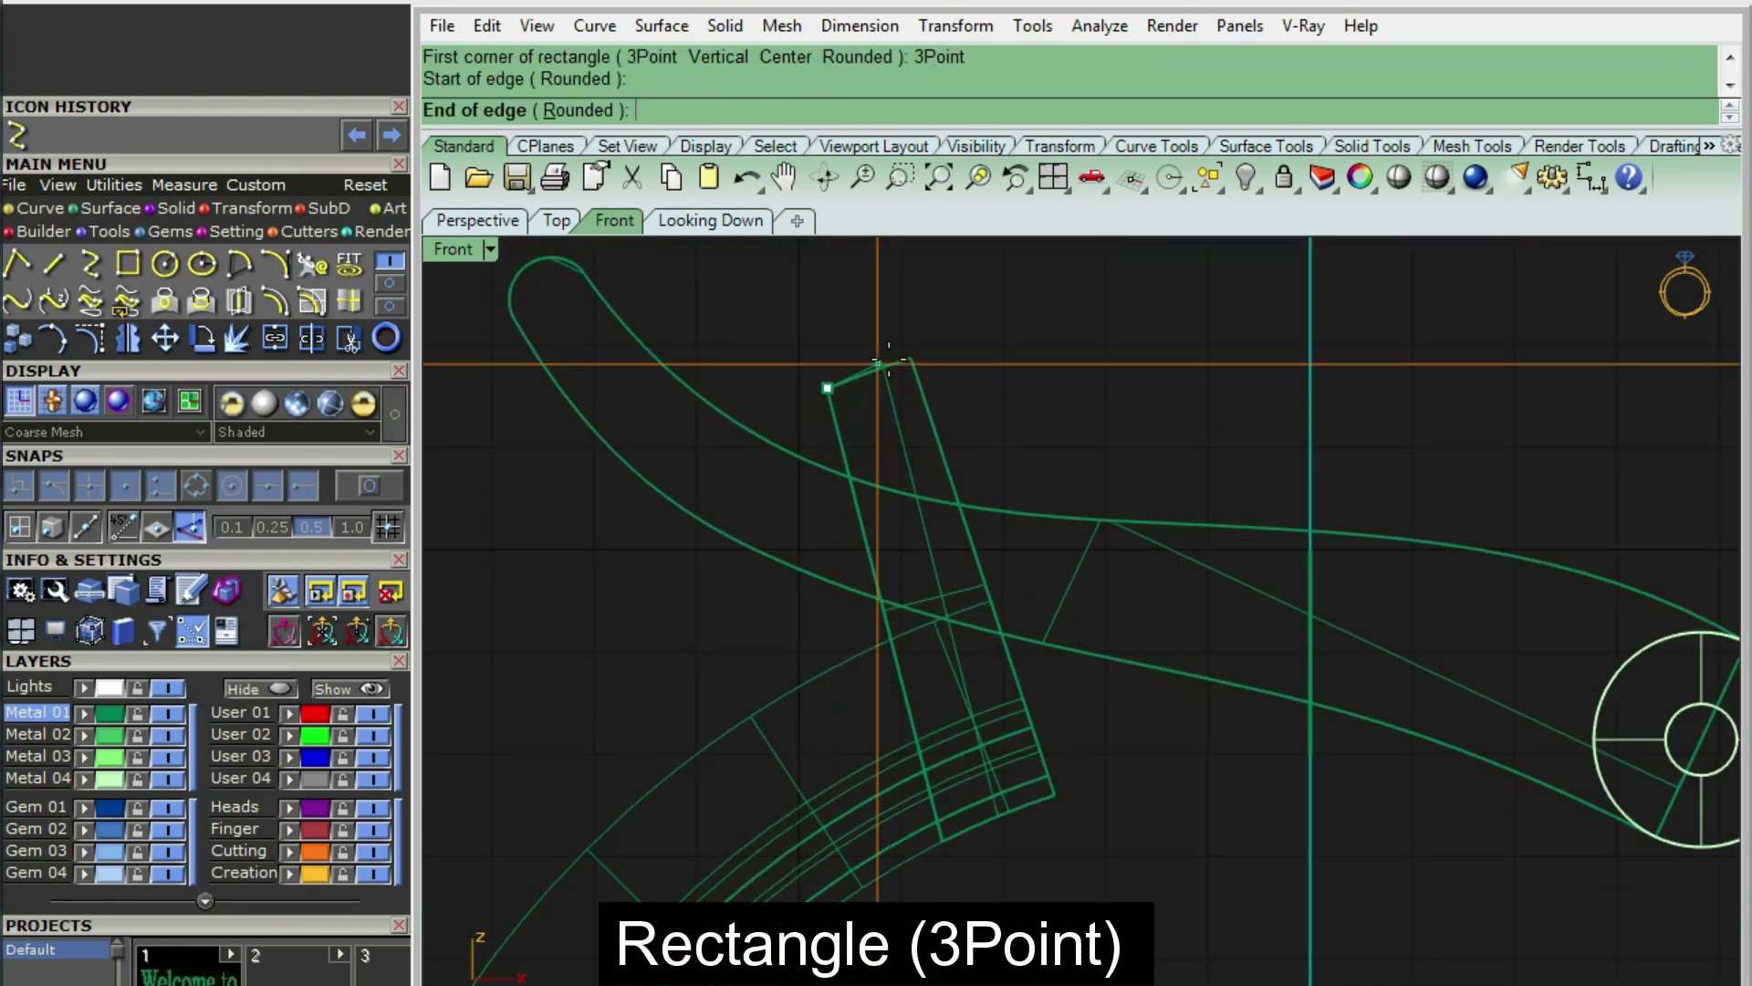
left_click(911, 357)
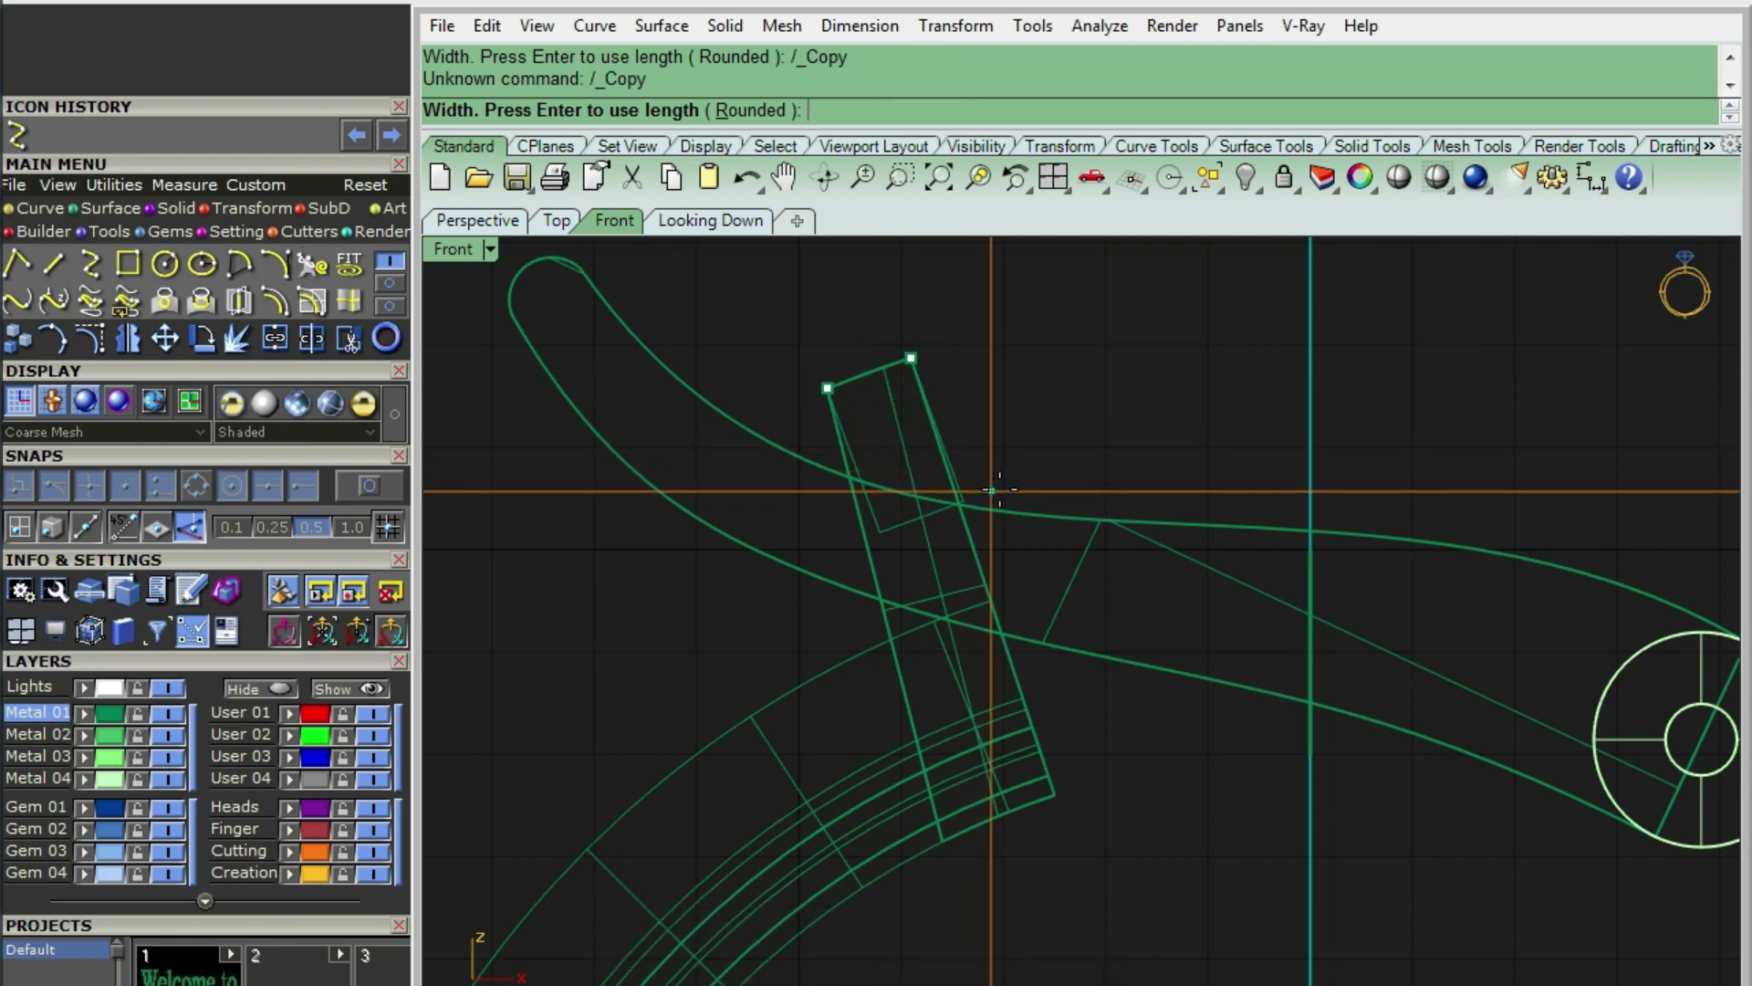
left_click(1001, 471)
scroll(867, 539, "up", 2)
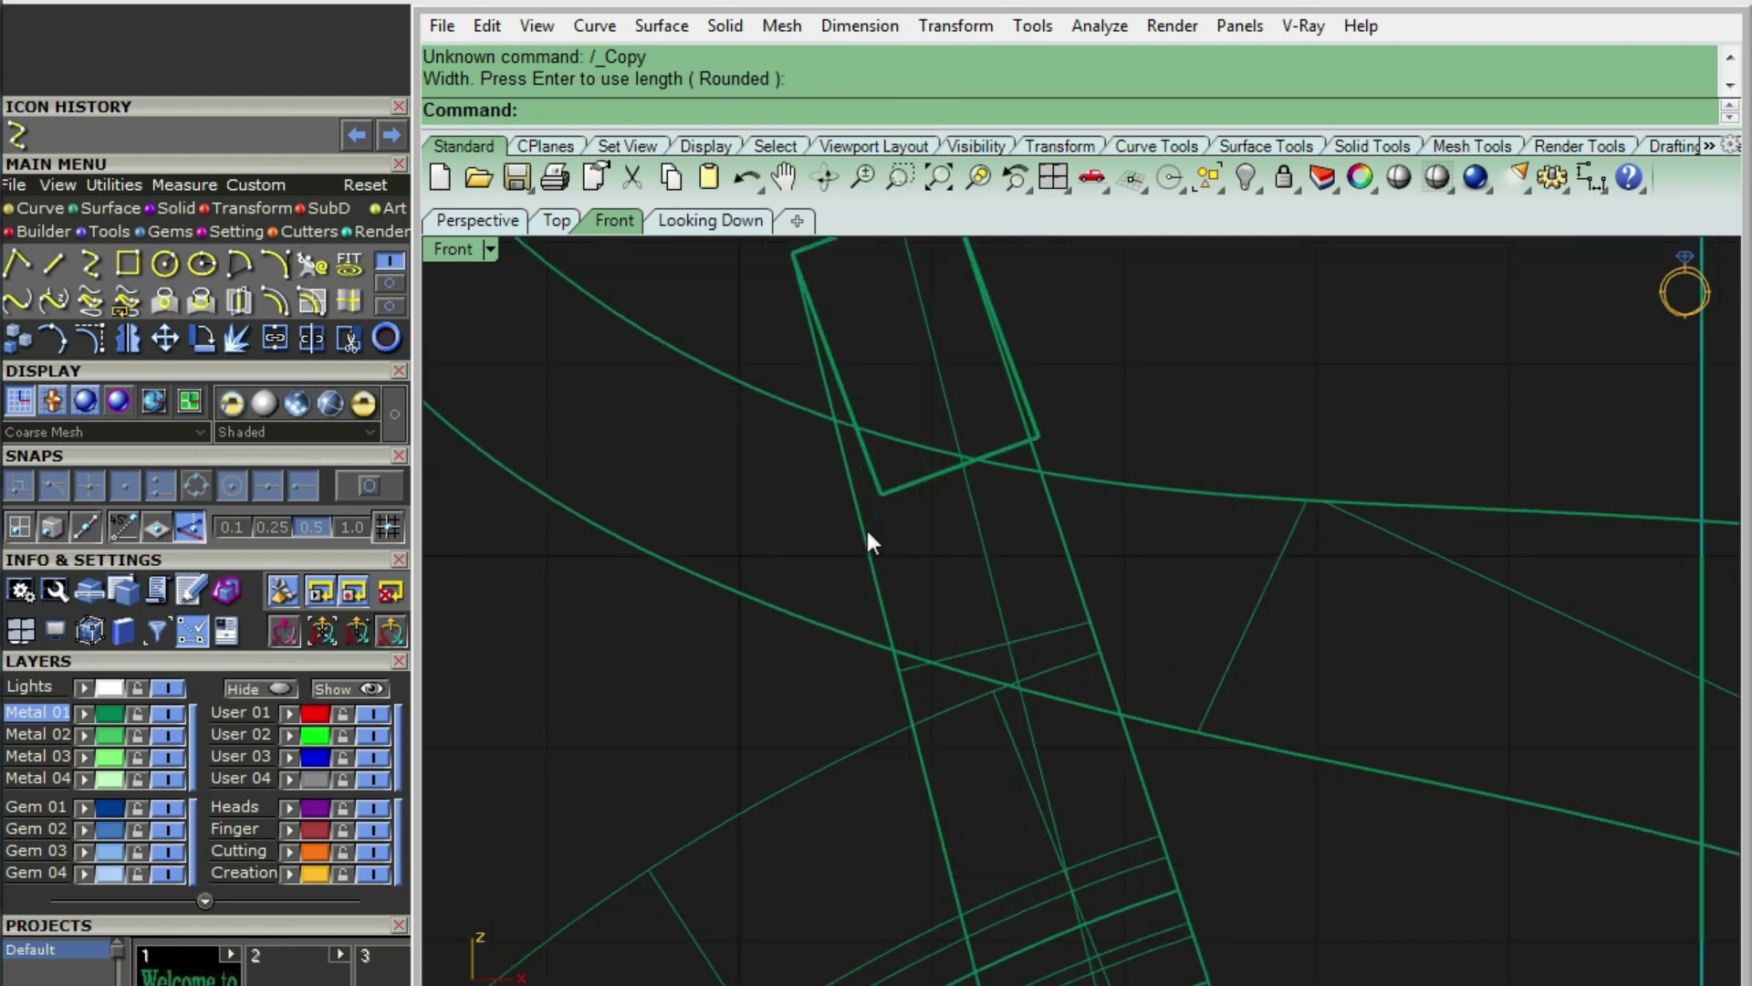
type("S1")
key("Return")
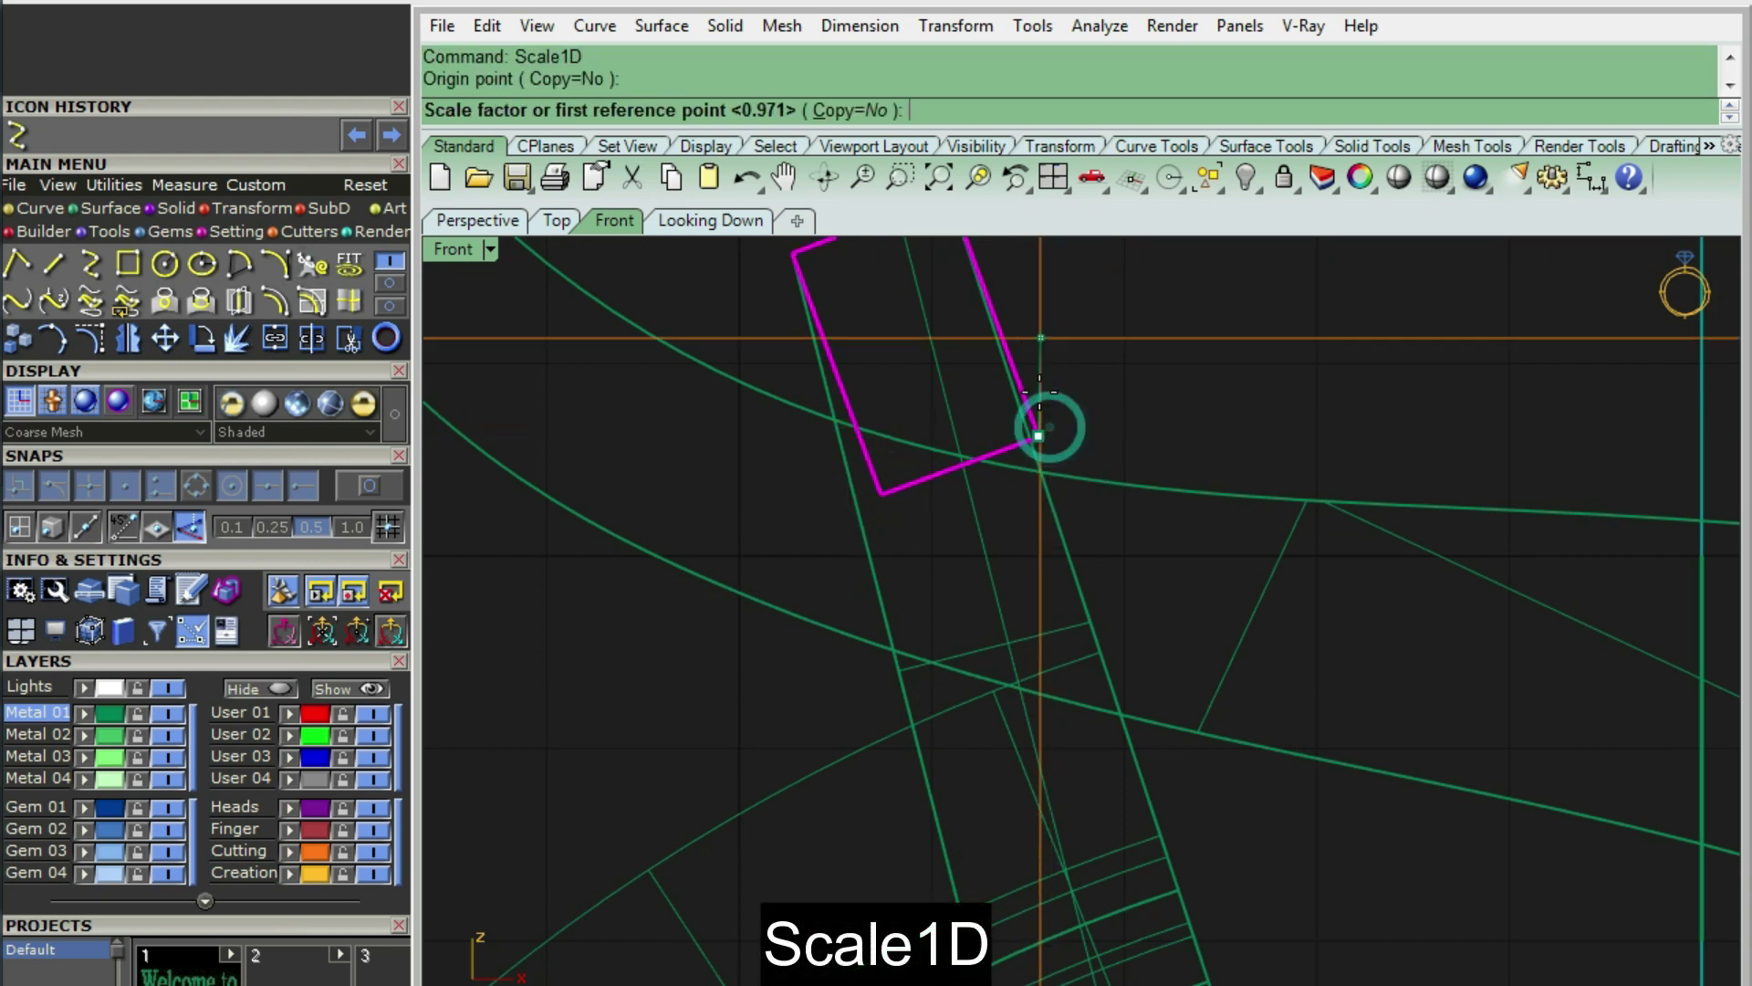
left_click(1039, 437)
scroll(1018, 411, "down", 2)
scroll(1013, 416, "up", 3)
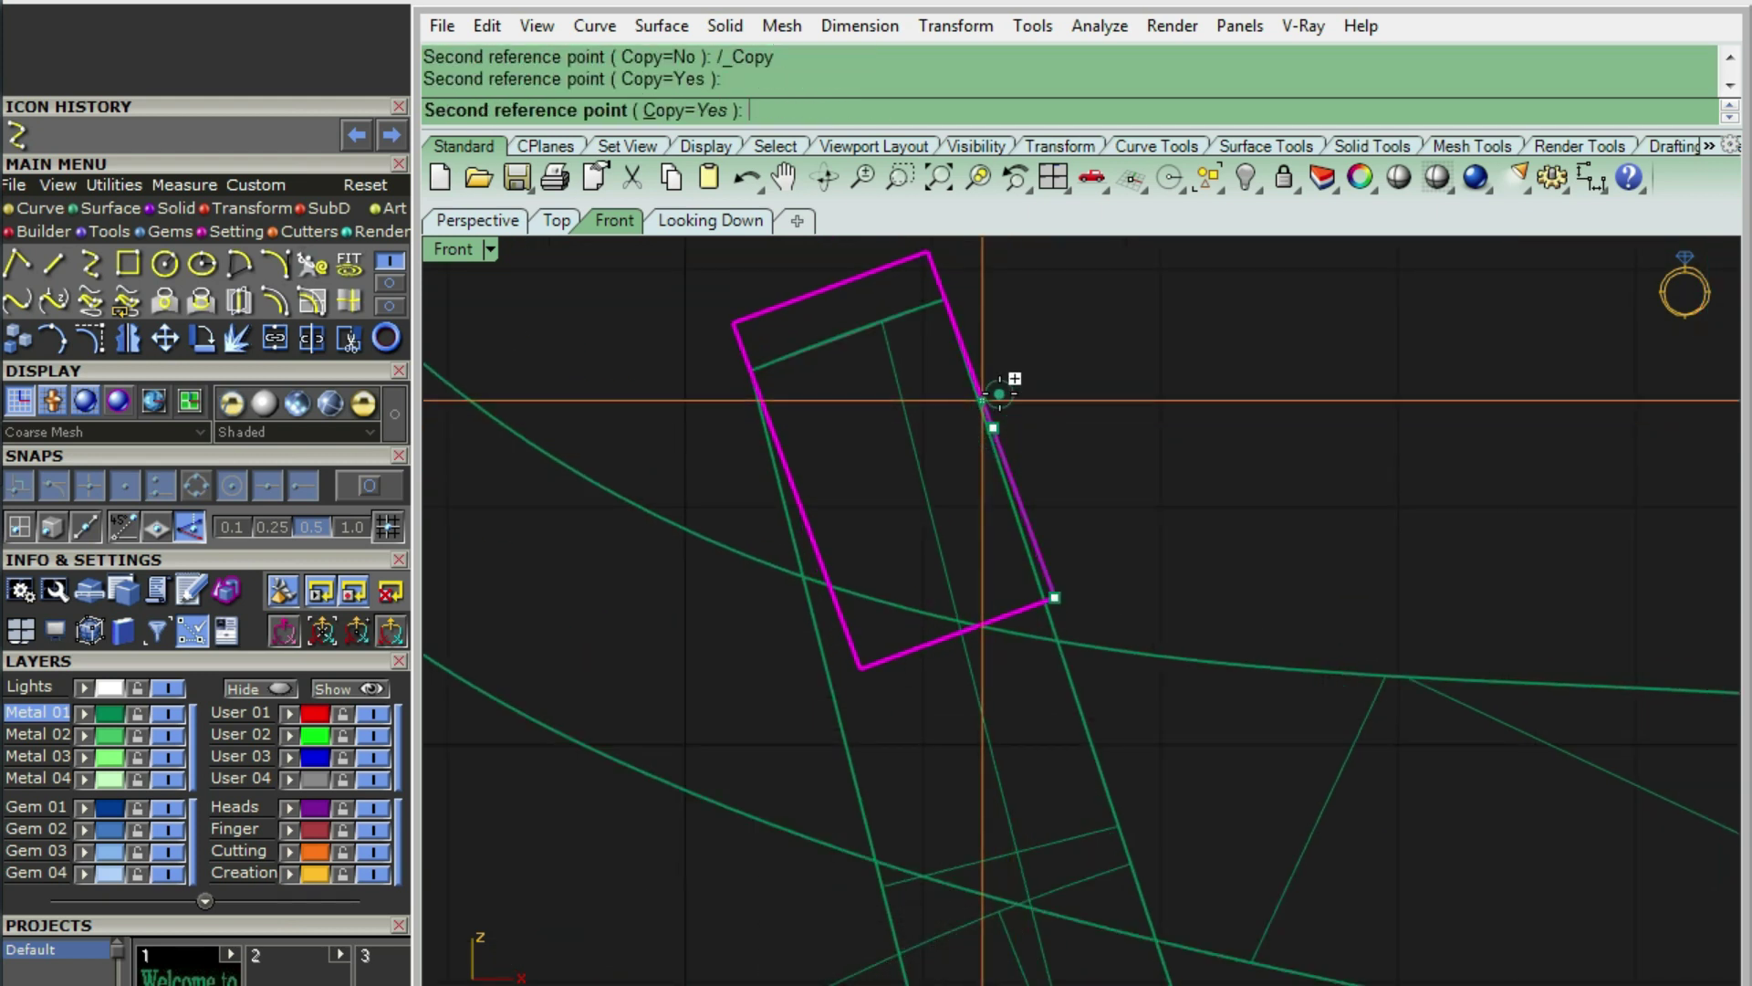
- Scale a copy of the rectangle in one direction so it surrounds the original
left_click(862, 281)
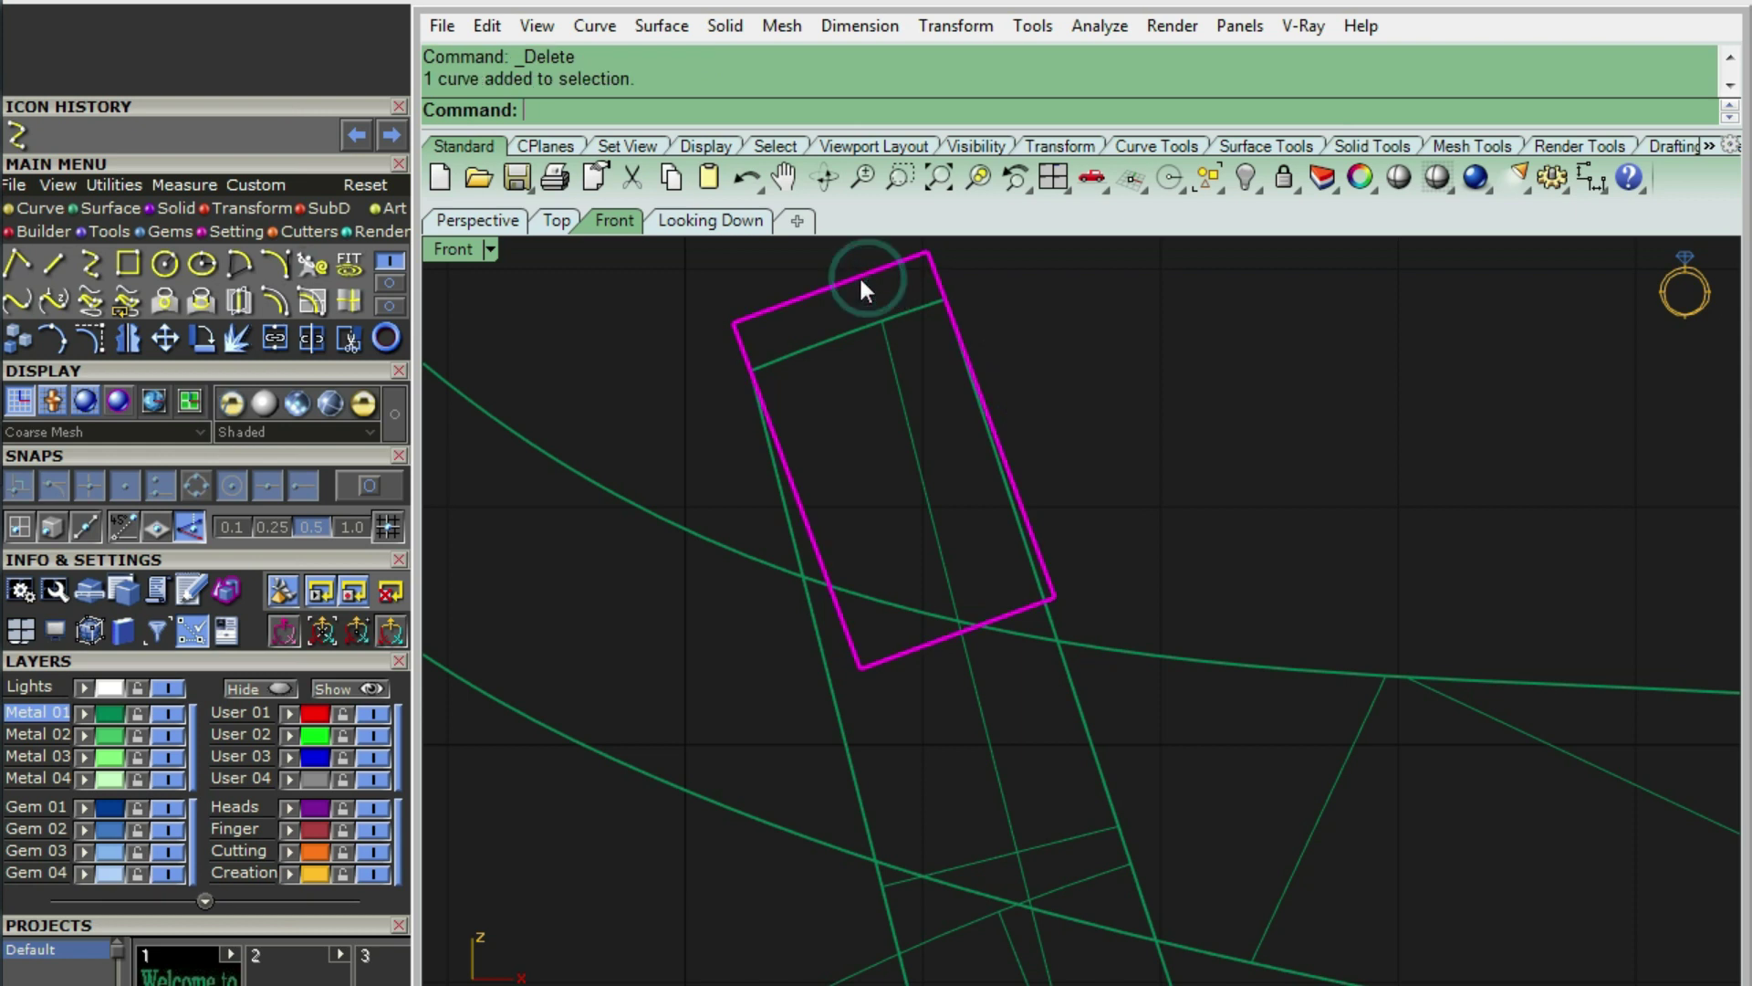
type("S1")
key("Return")
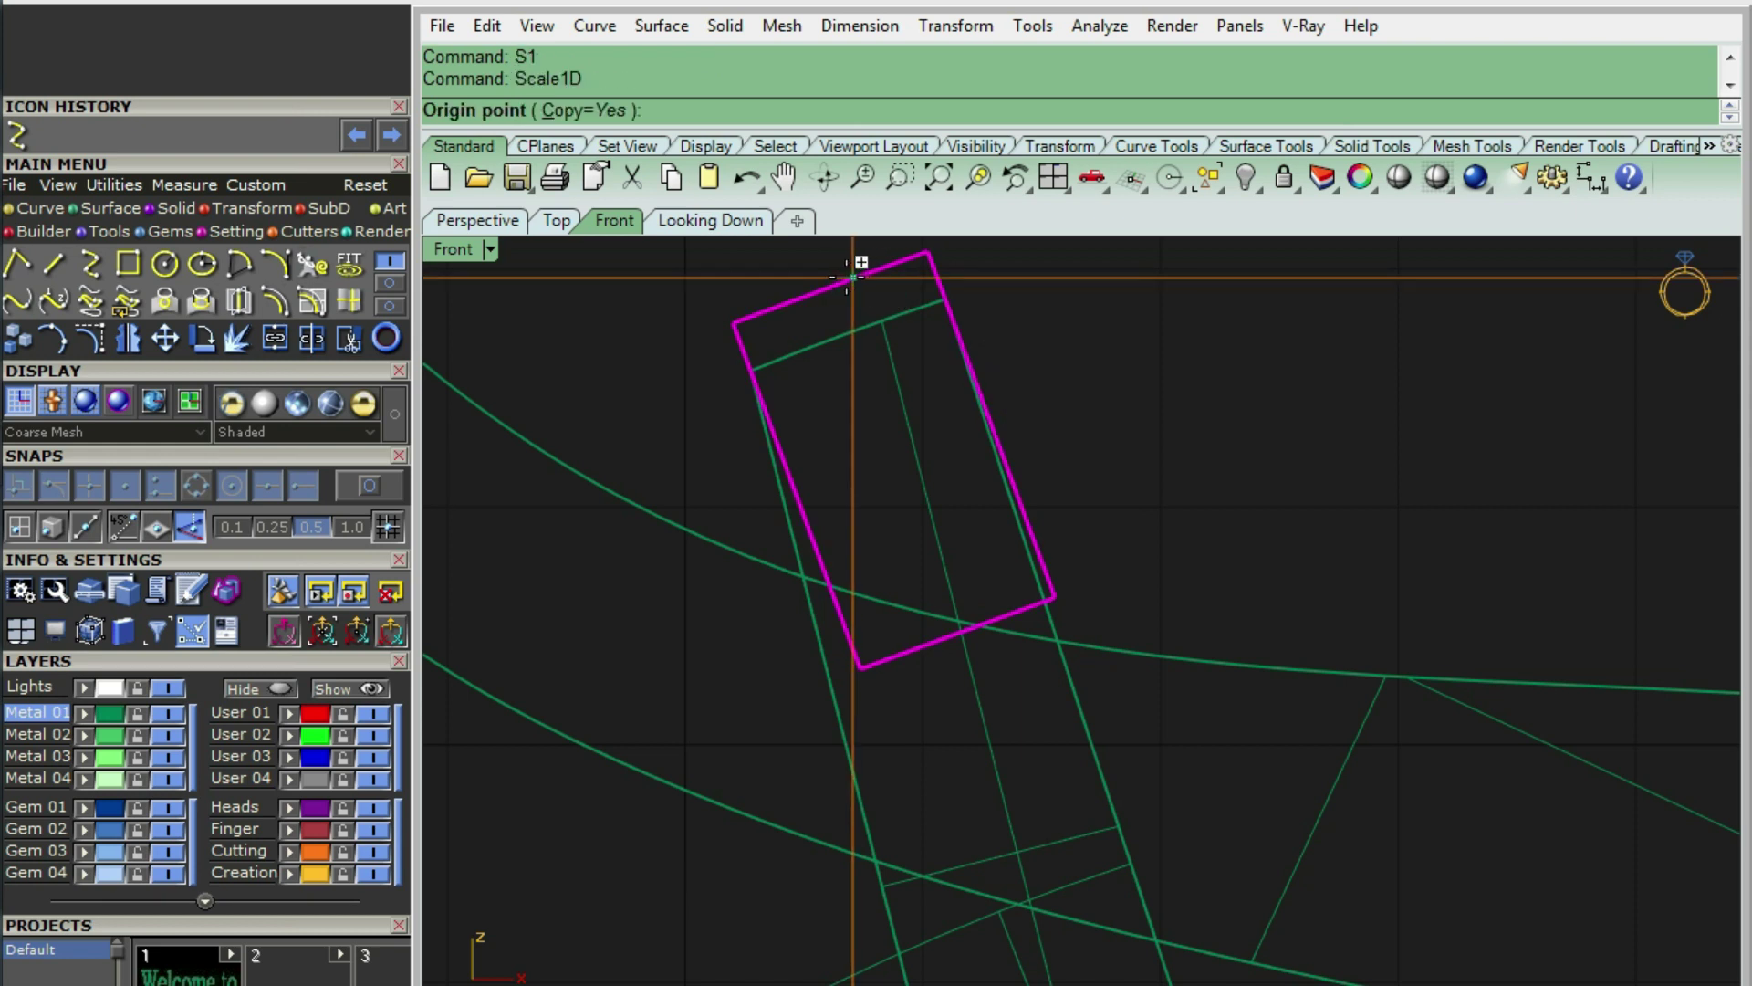
left_click(830, 287)
type("c")
key("Return")
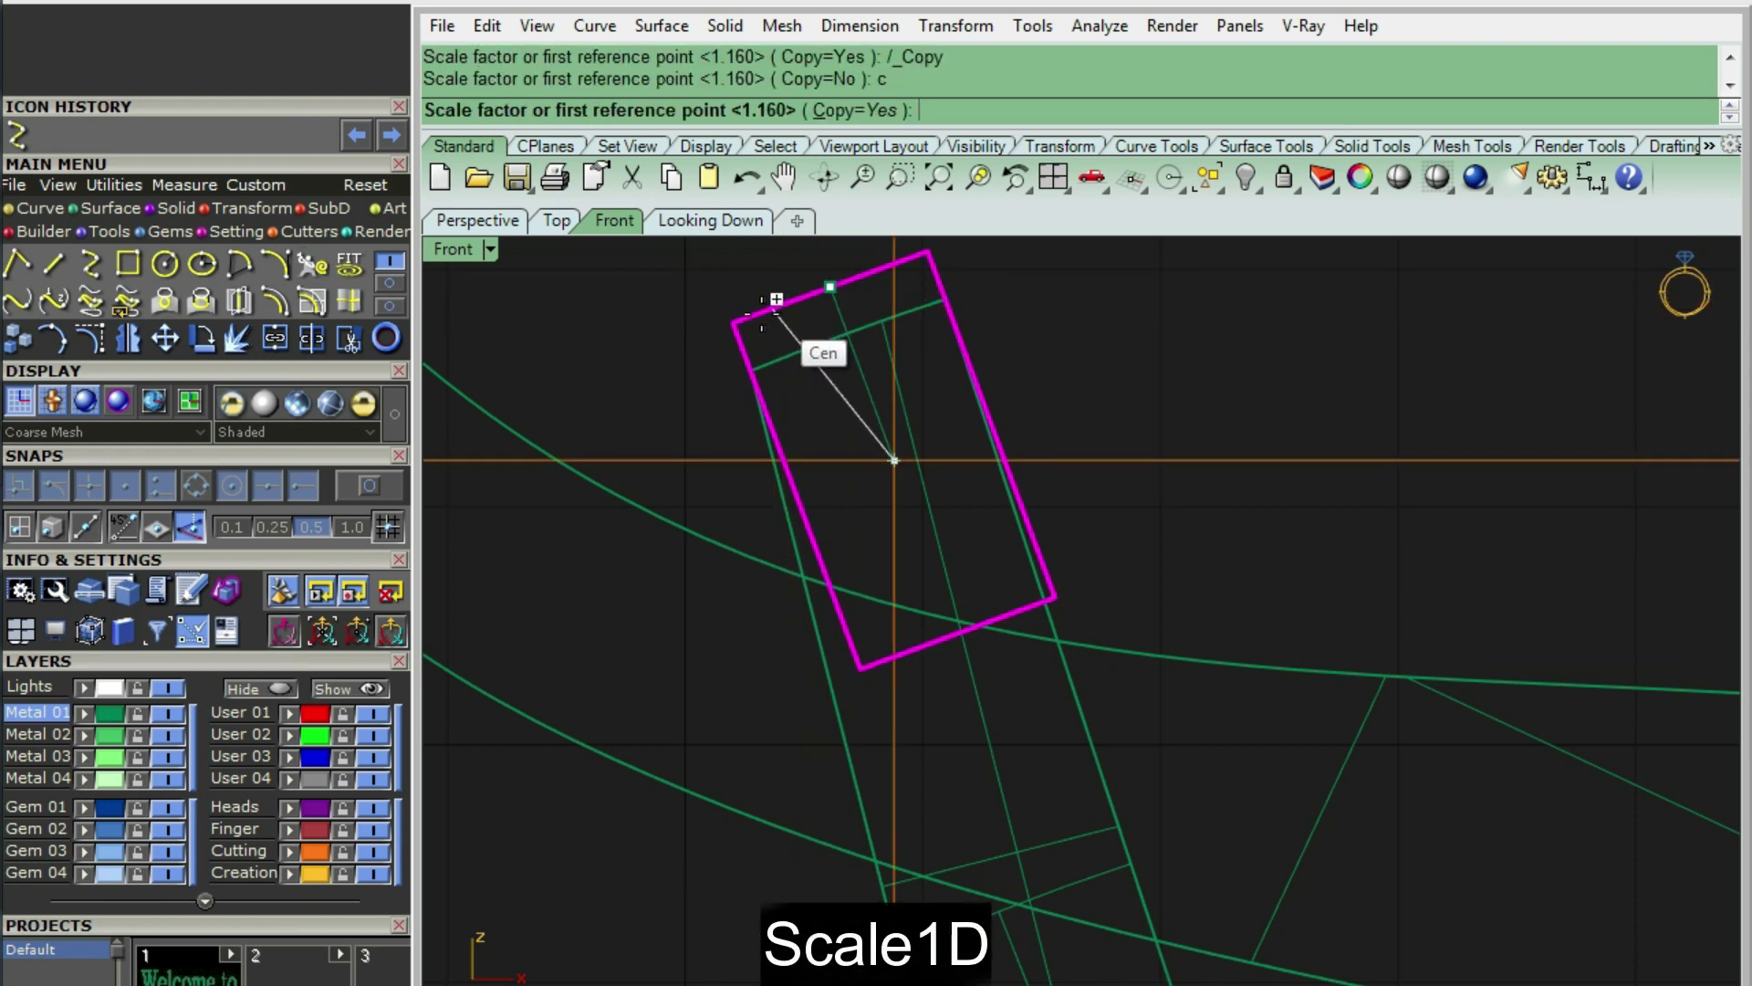
left_click(735, 320)
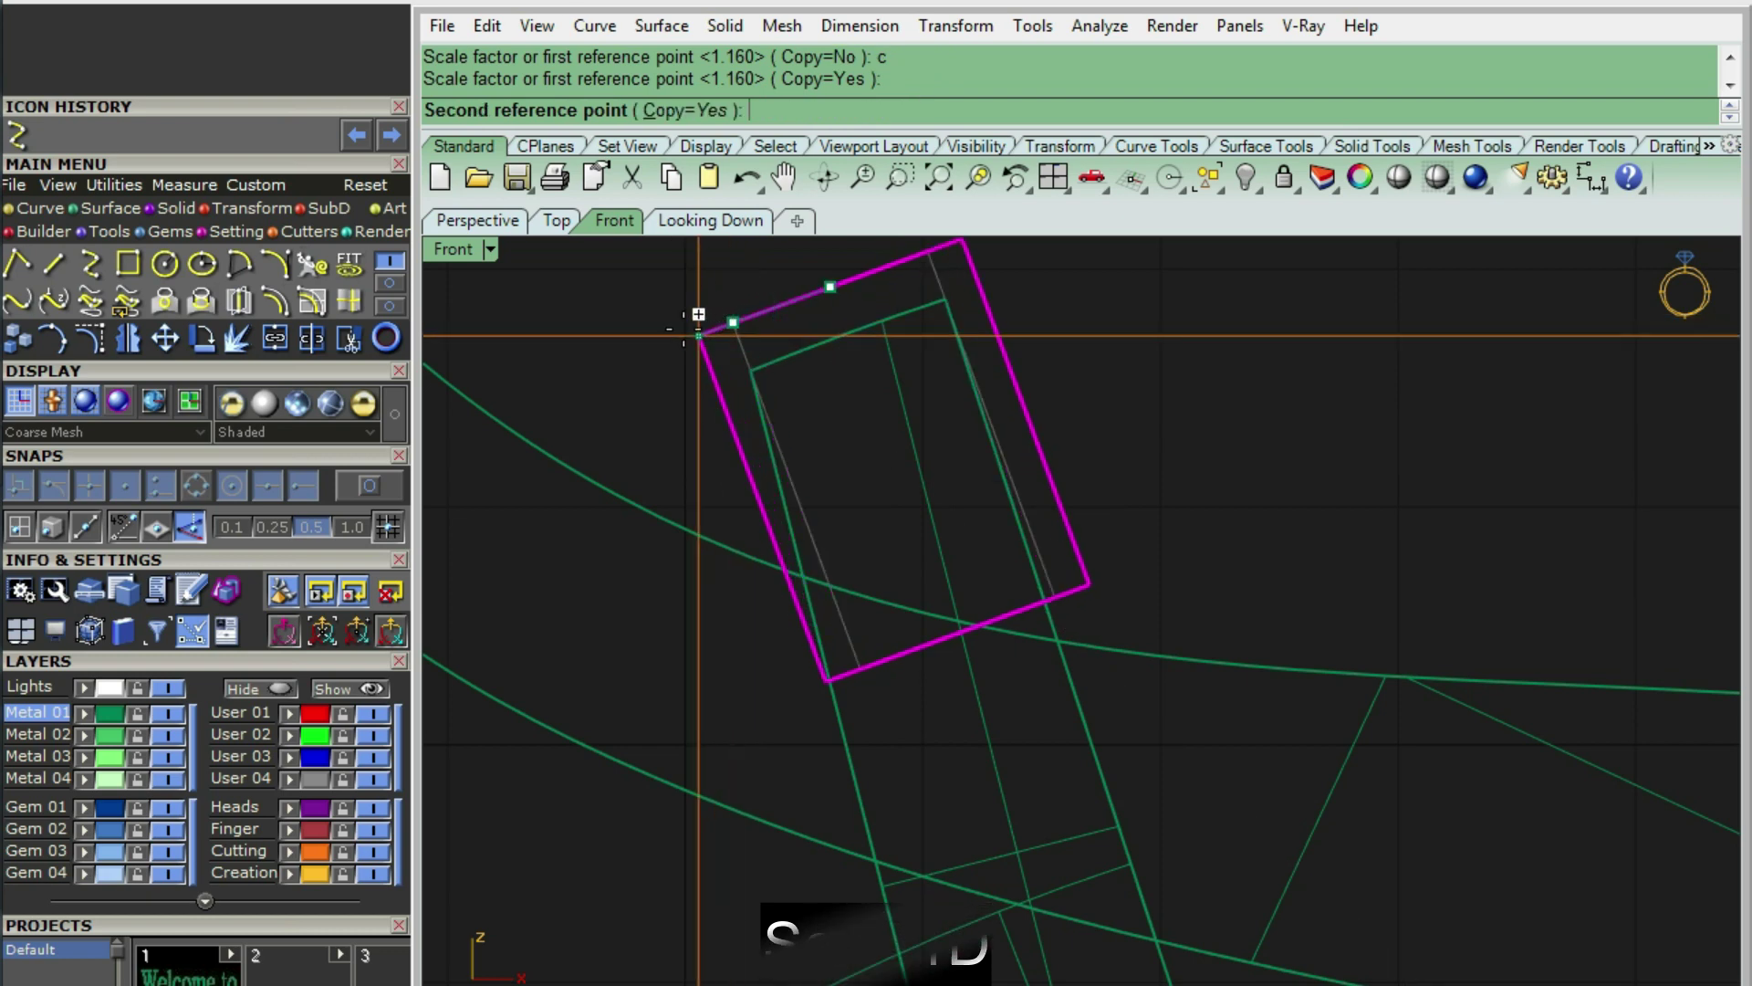
type("c")
key("Return")
left_click(651, 341)
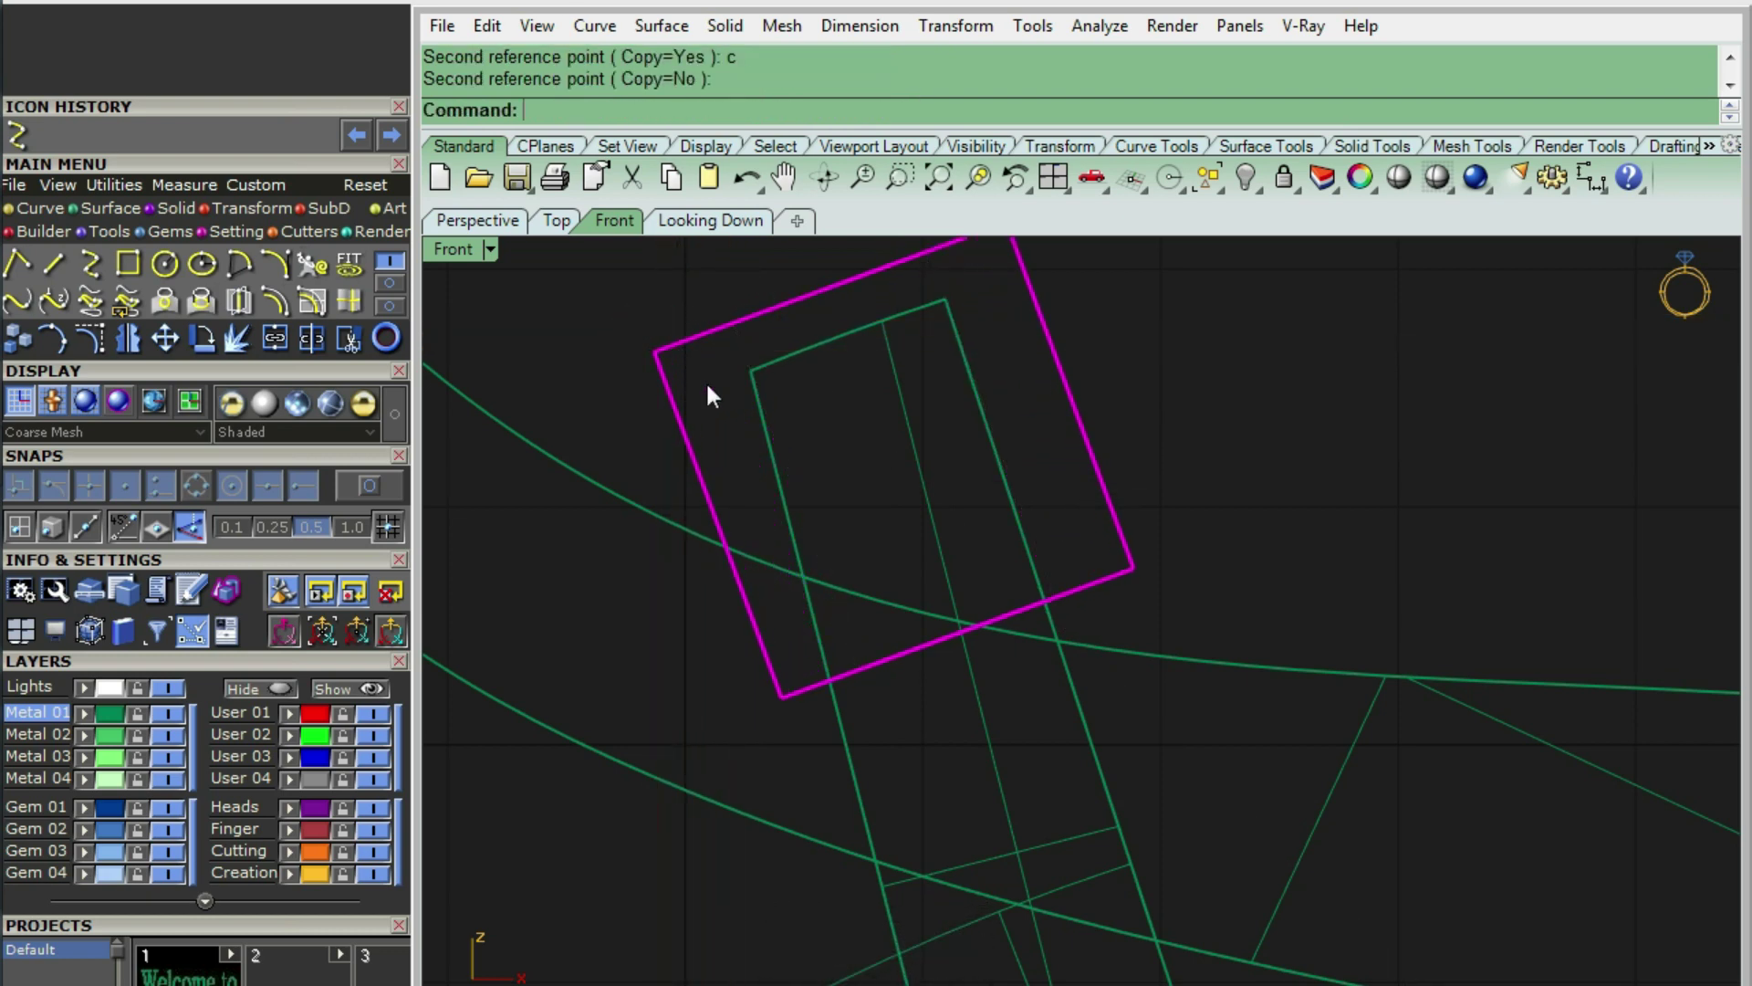
type("line")
key("Return")
- Draw a slanted line across the catch post and pipe it at radius 0.7
left_click(785, 654)
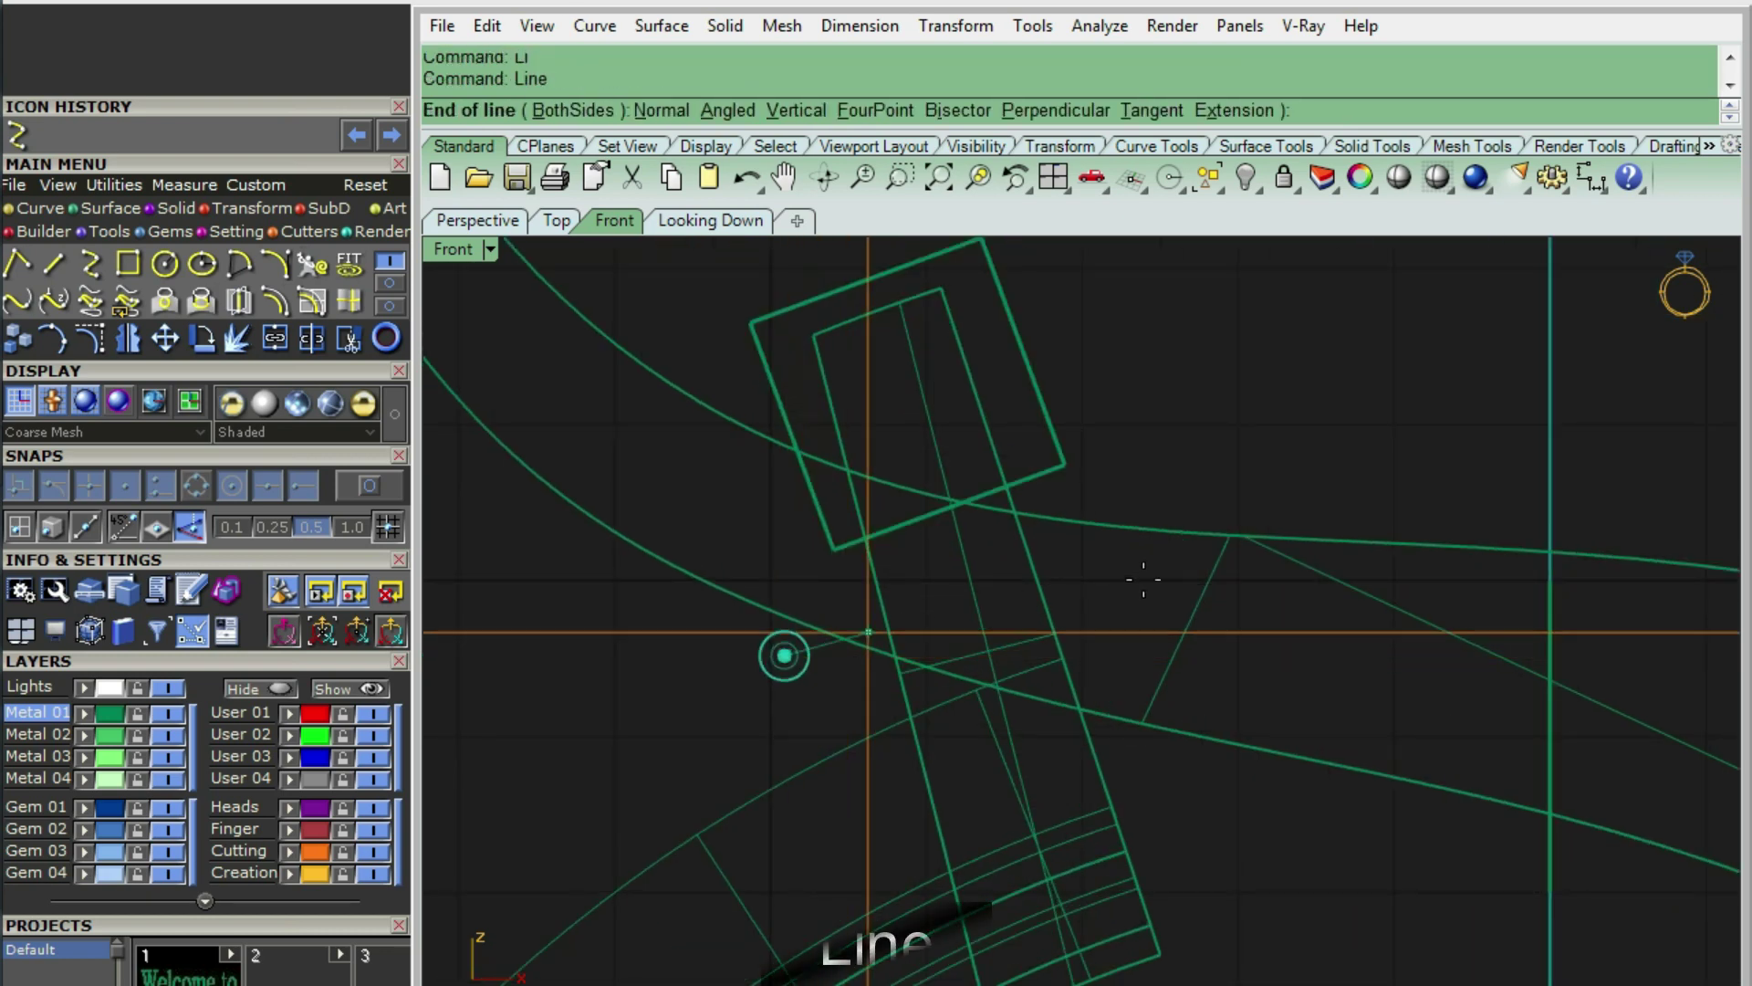
left_click(1121, 571)
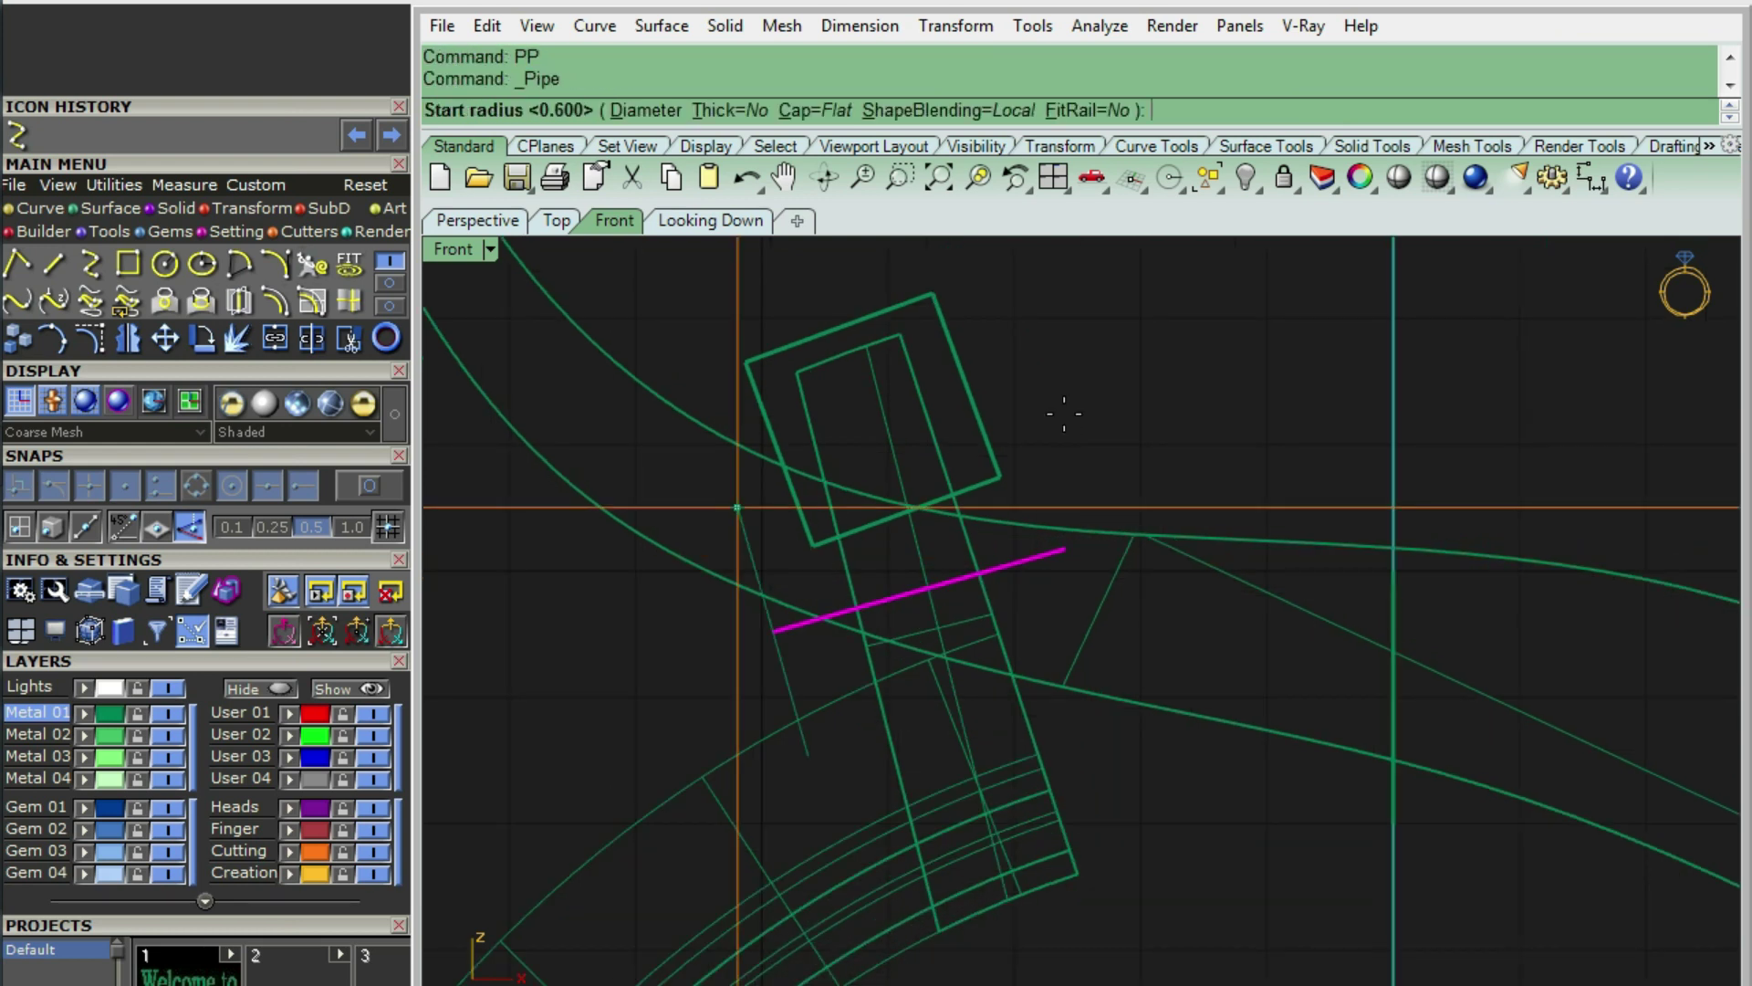
key("Return")
key("Return")
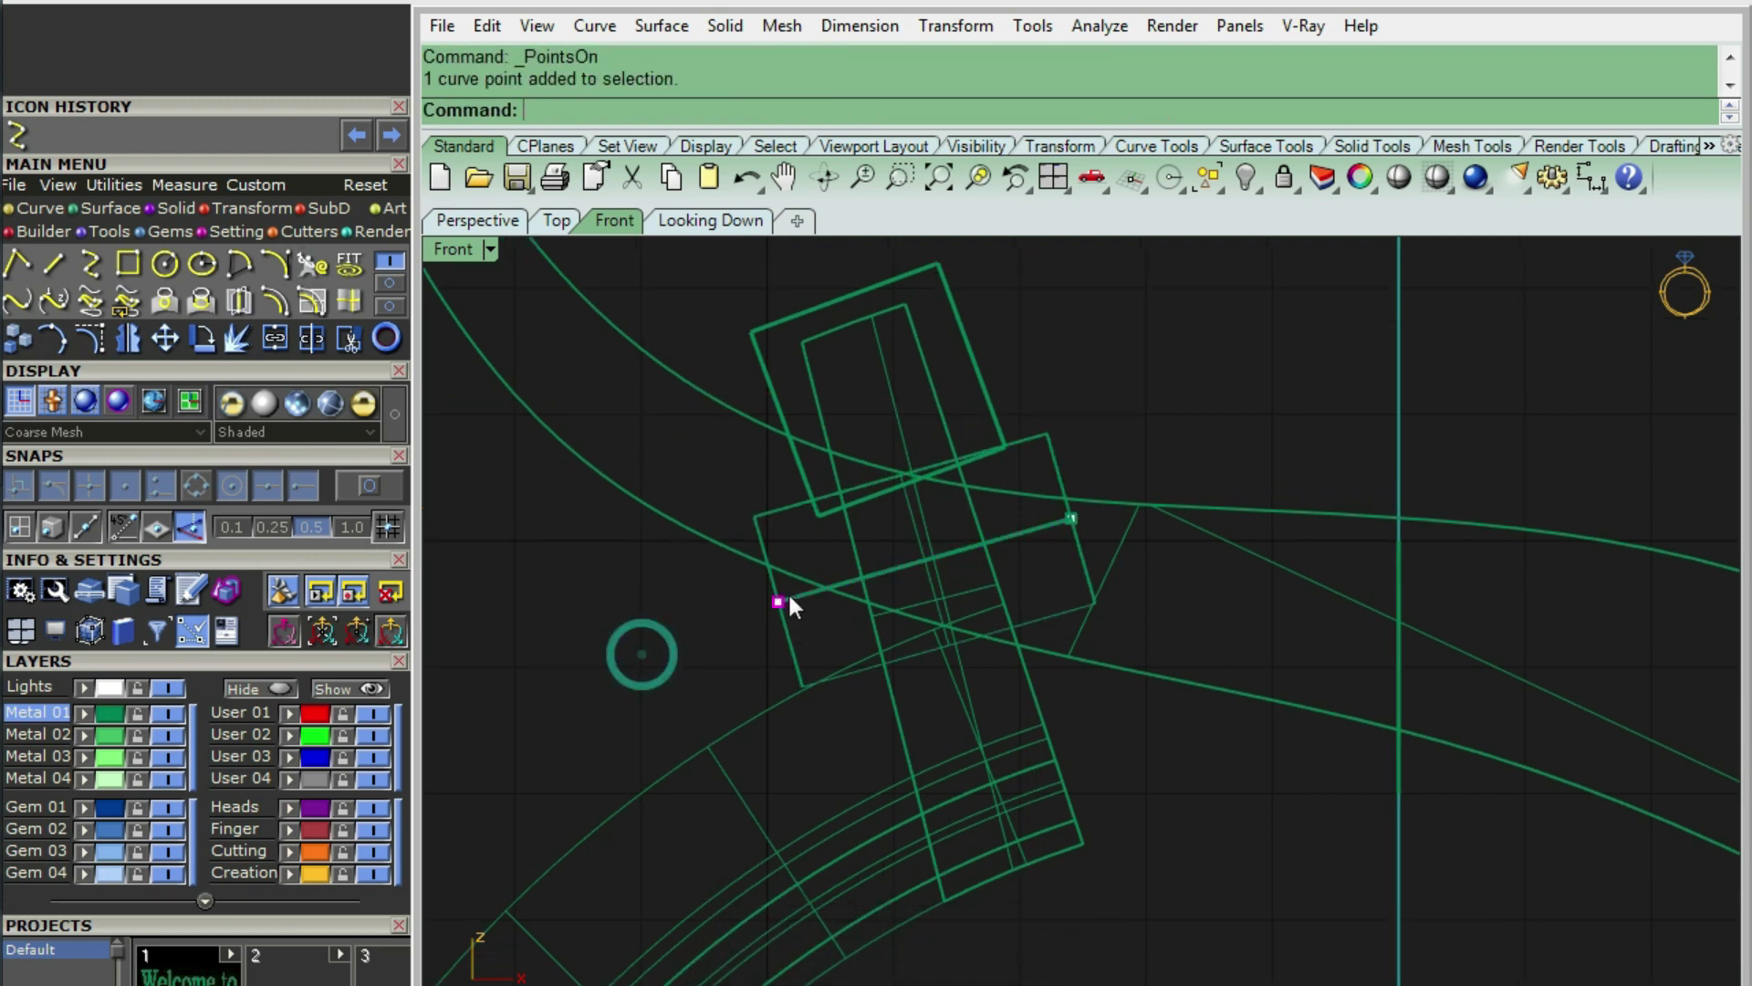
- Move the line's end points to lengthen it fully across the post
left_click(1143, 817)
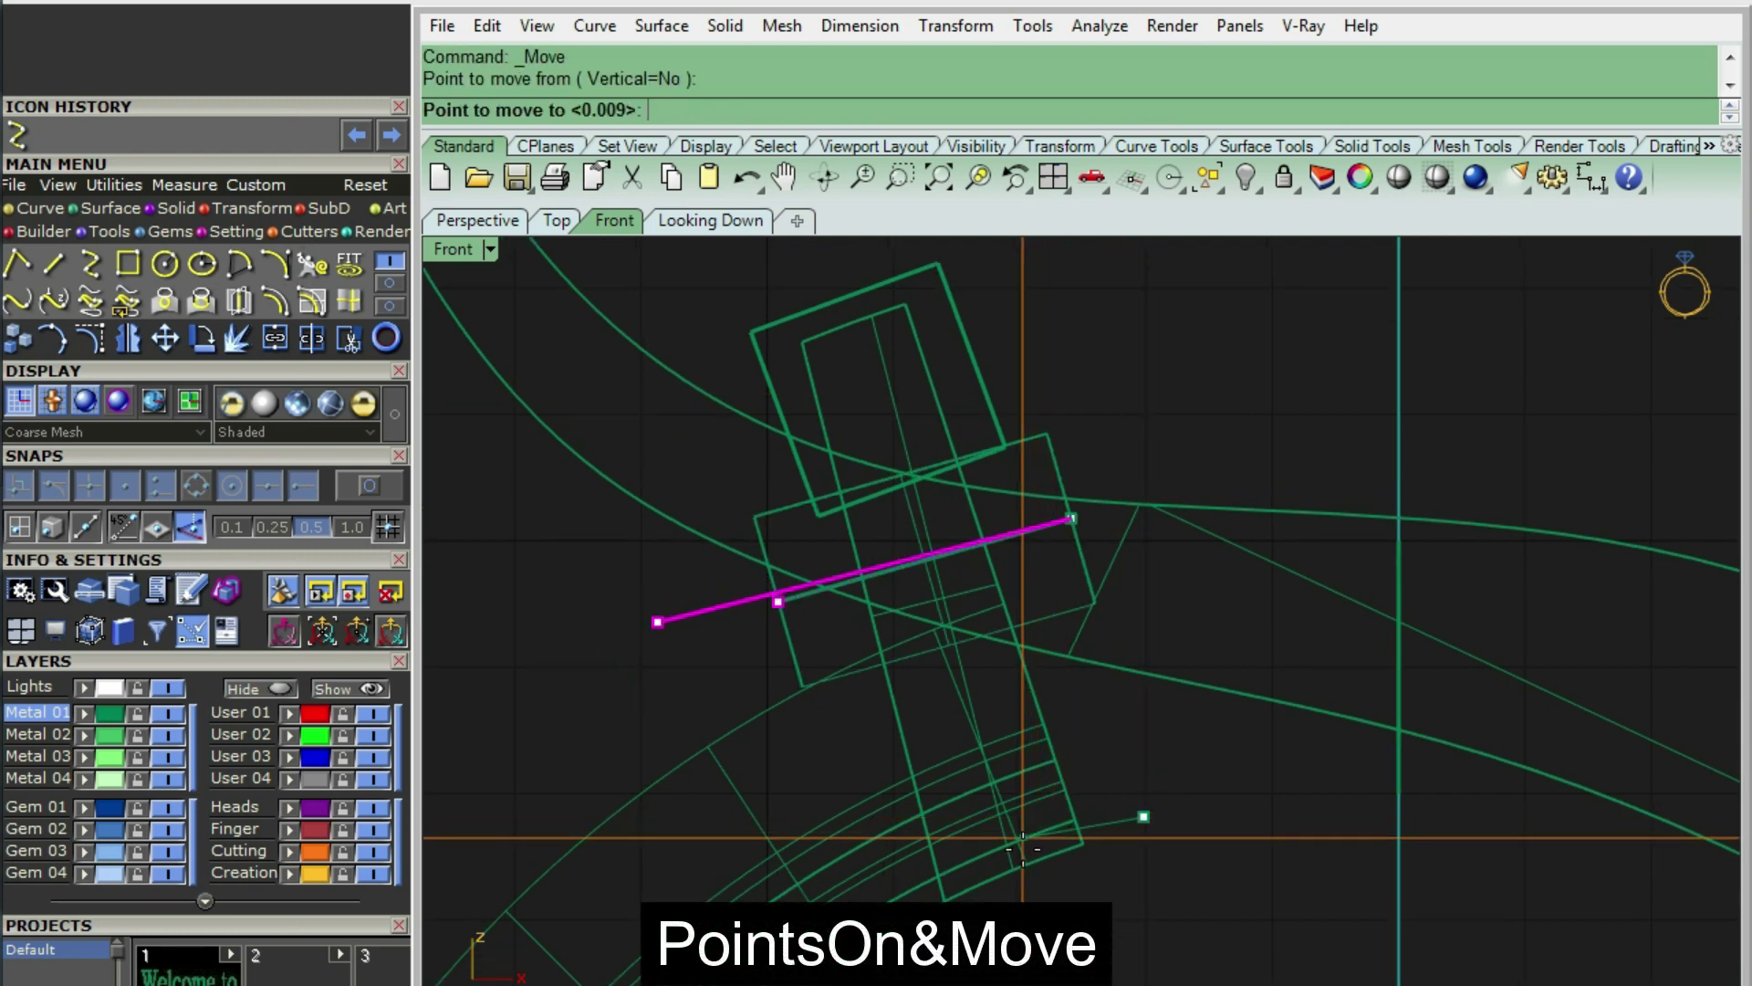
left_click(1071, 517)
key("Return")
left_click(1225, 694)
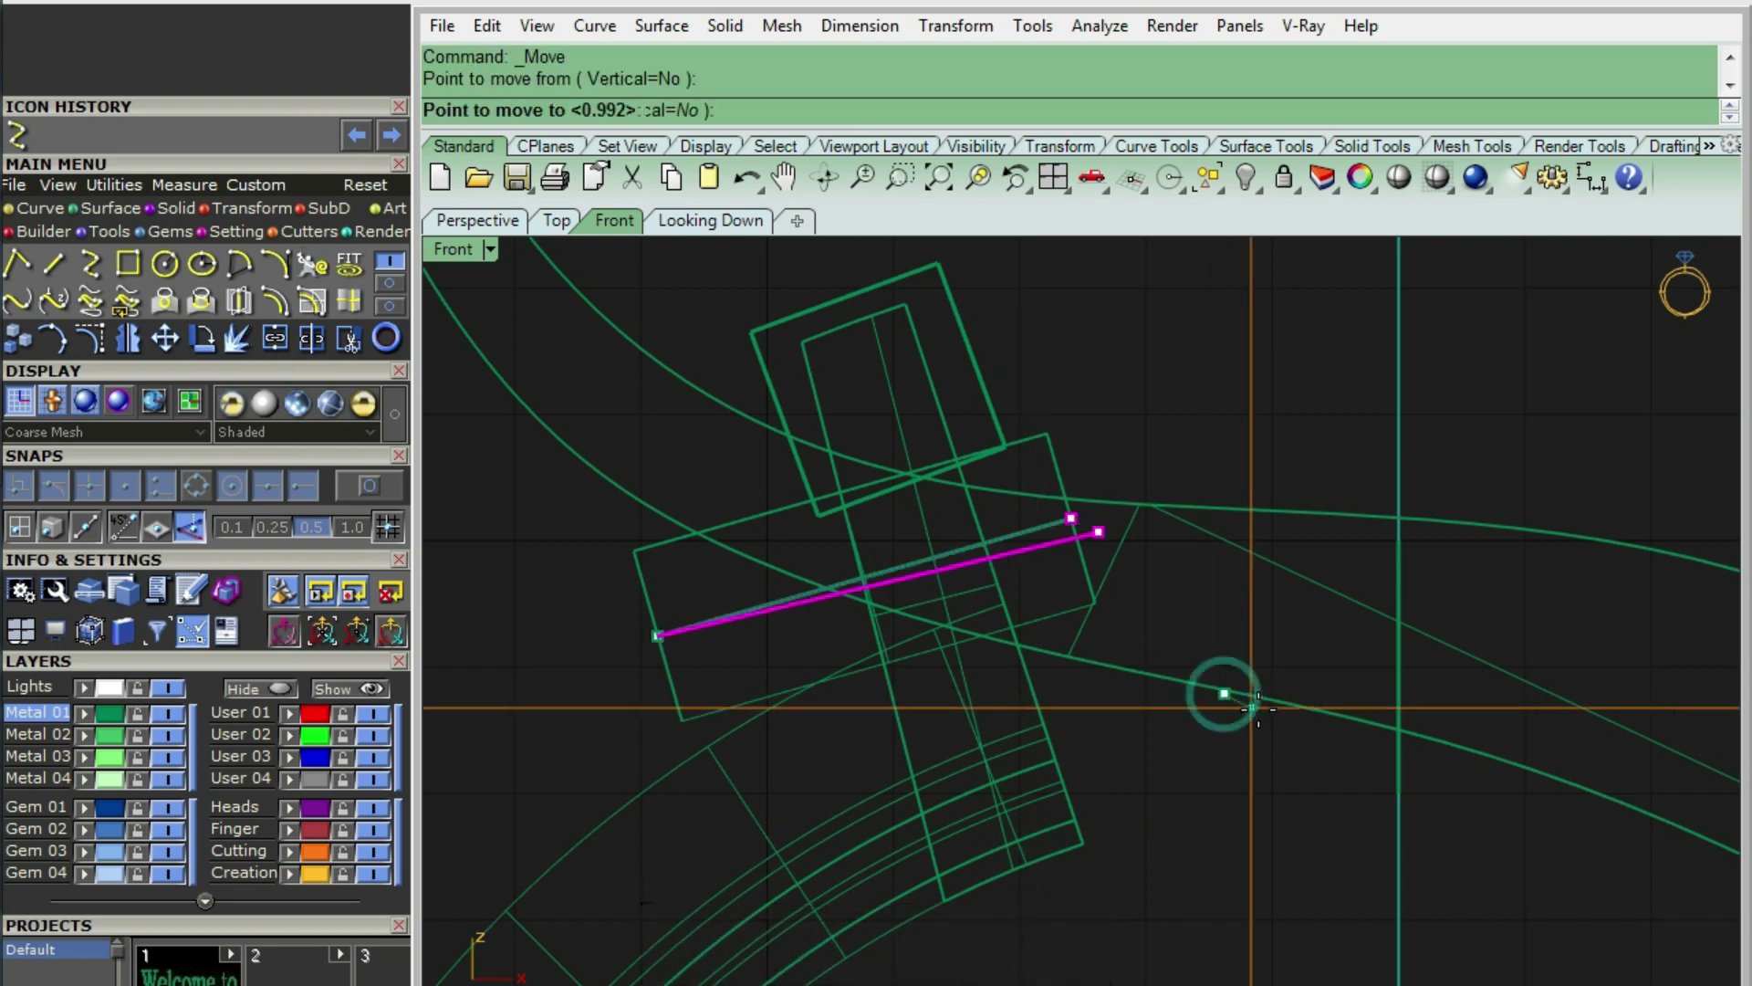
left_click(1274, 710)
key("Return")
left_click(1247, 780)
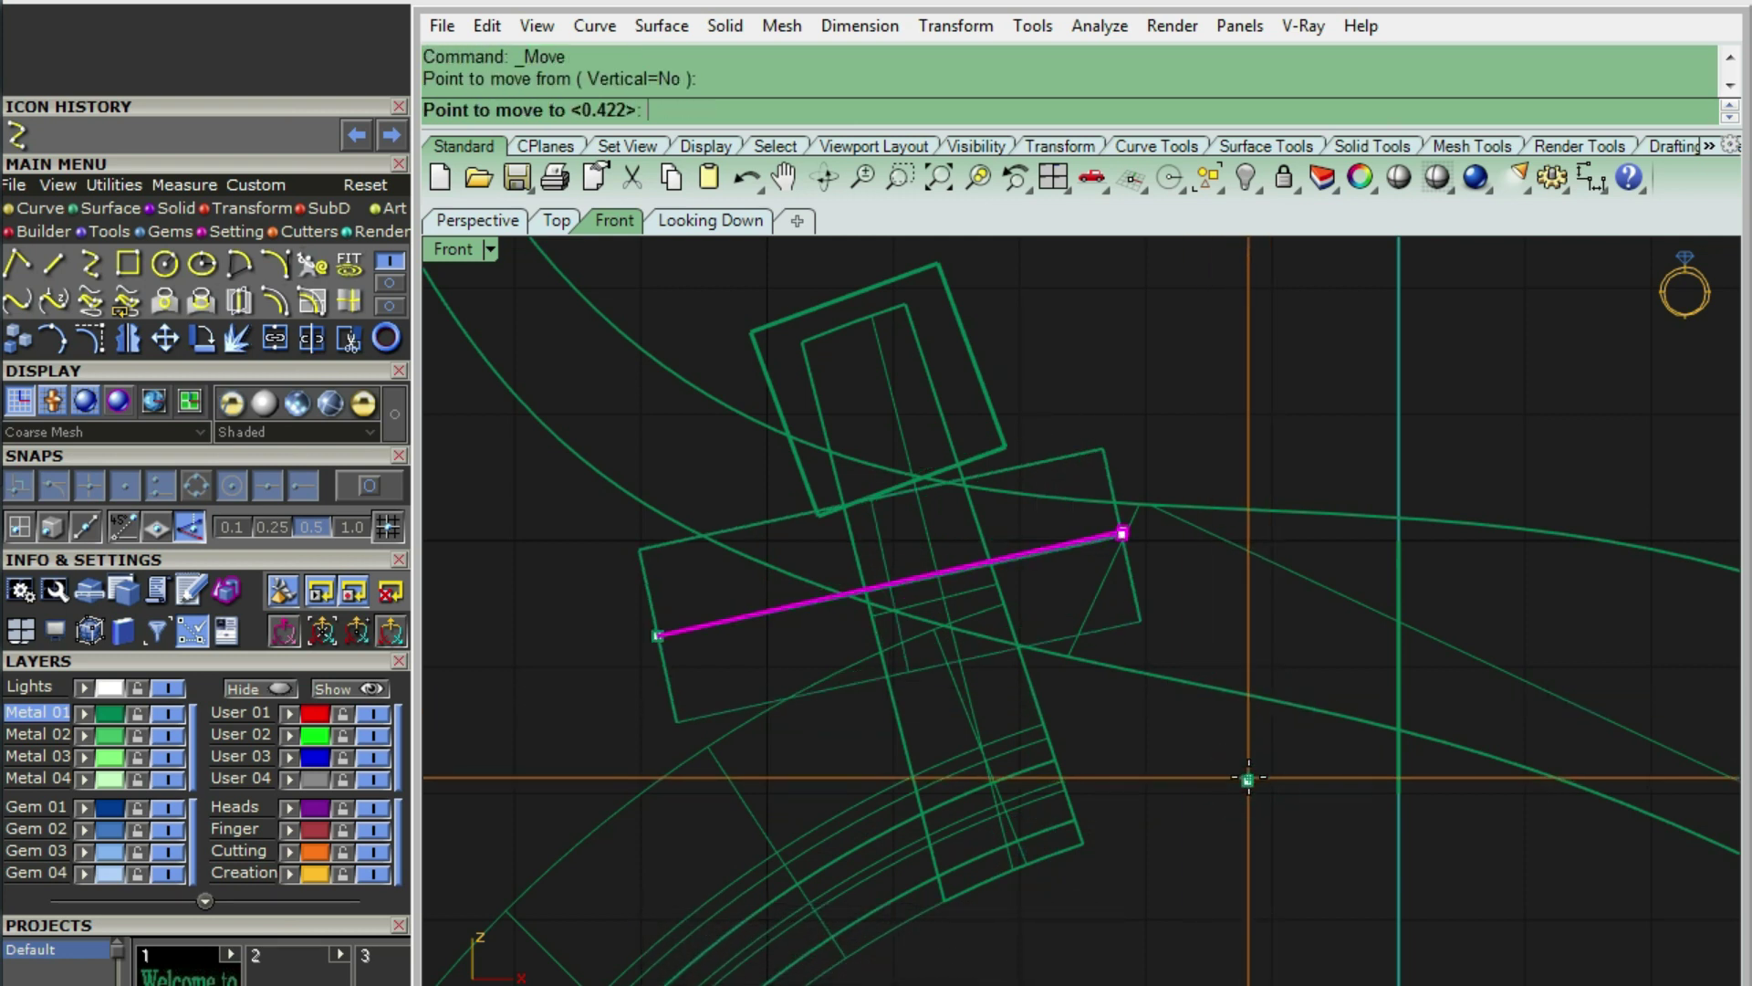
left_click(1248, 771)
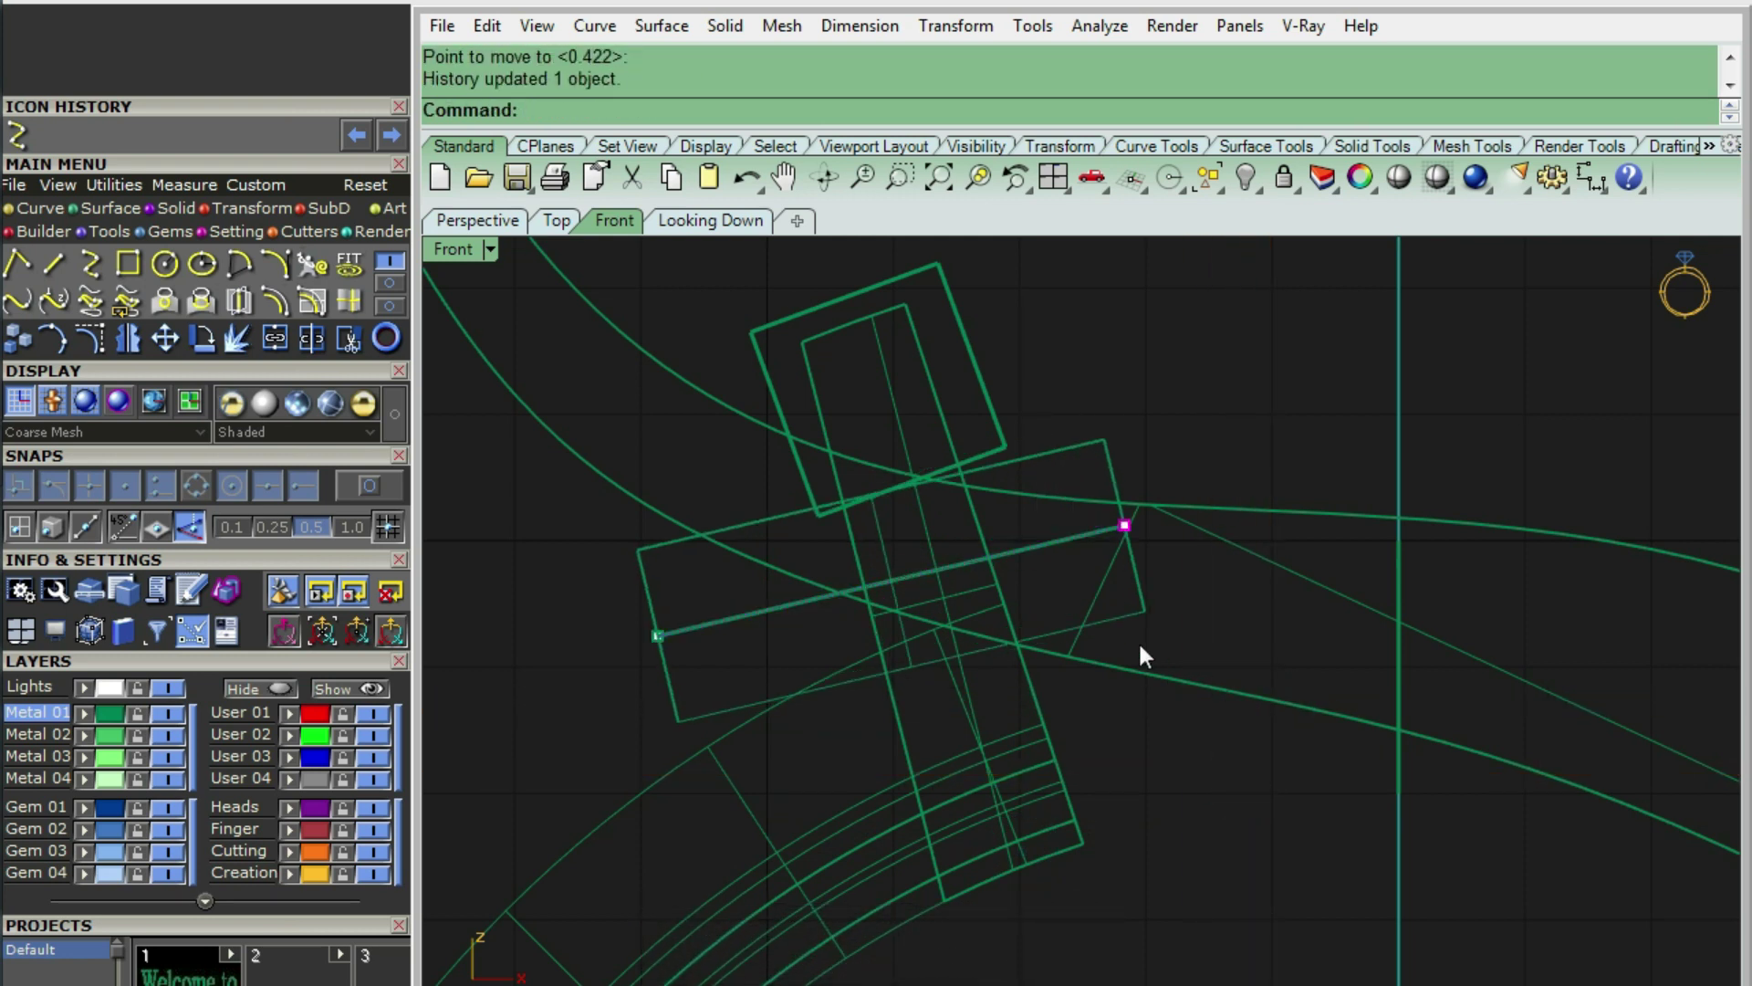
scroll(1138, 644, "up", 3)
key("Return")
left_click(1273, 629)
left_click(1275, 636)
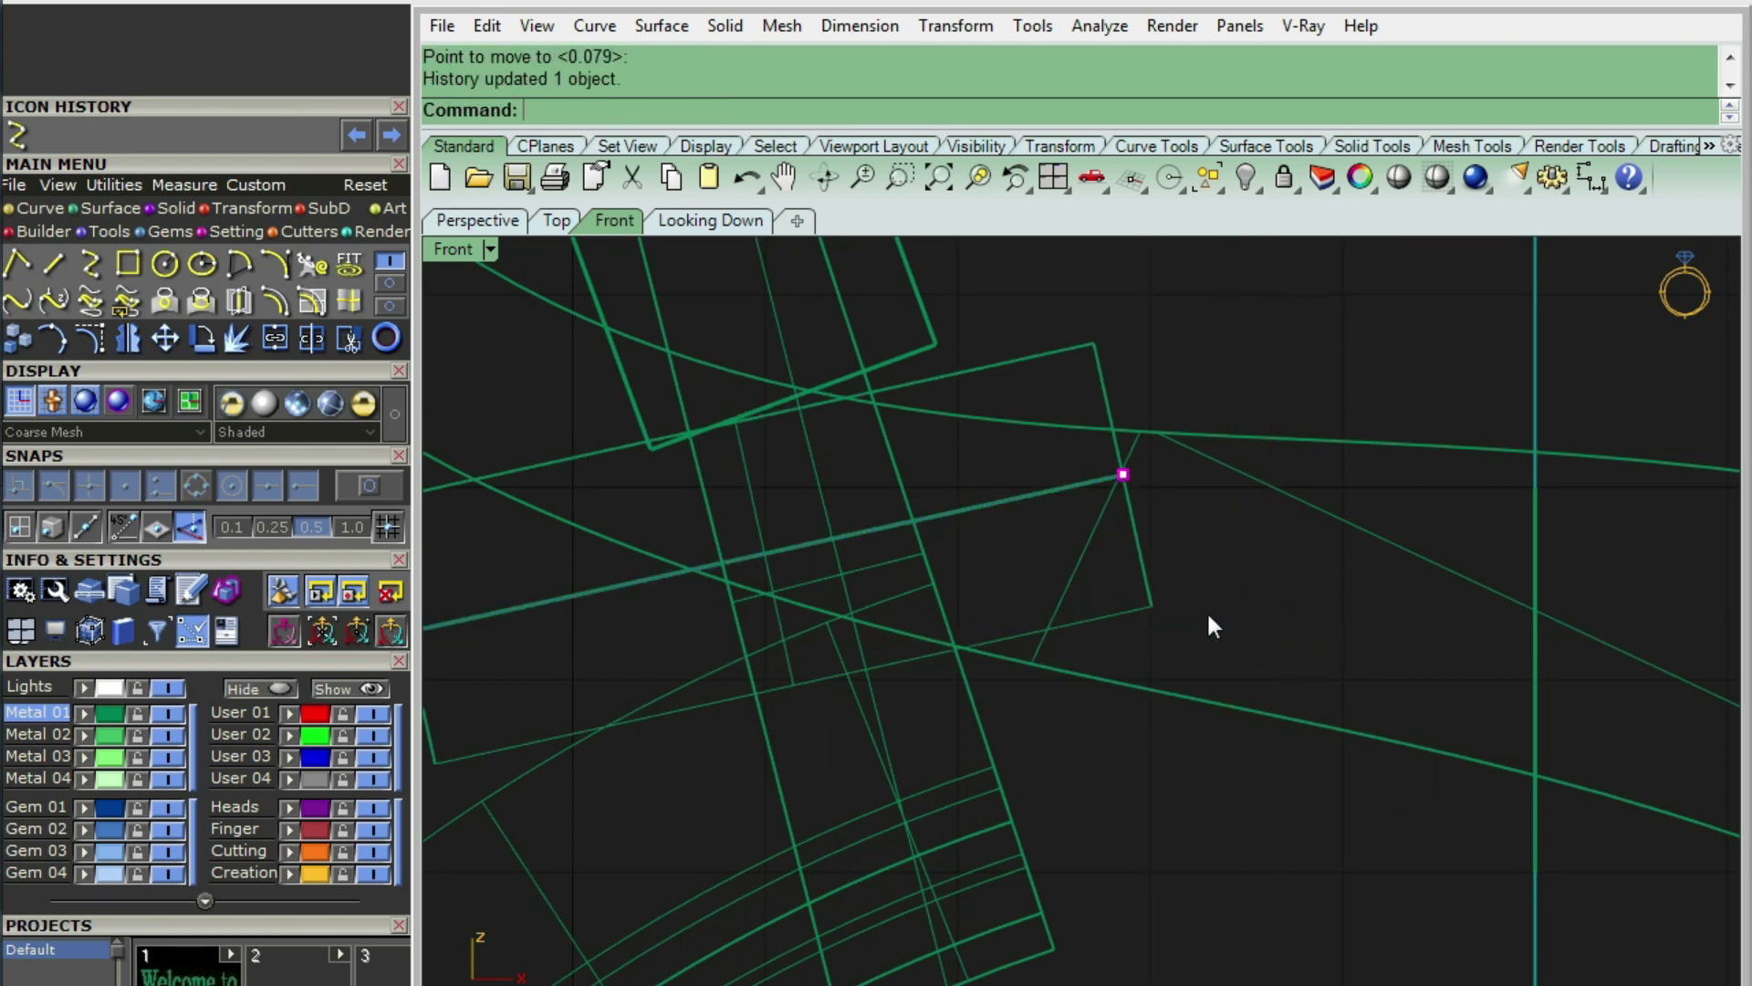
scroll(1131, 604, "down", 3)
- Boolean-subtract the pipe from the post bar to cut the pin hole
key("ctrl+alt+s")
mouse_move(978, 562)
right_mouse_down()
mouse_move(1205, 615)
mouse_move(878, 765)
right_mouse_up()
right_click_drag(1063, 713, 1080, 638)
left_click(1081, 638, "shift")
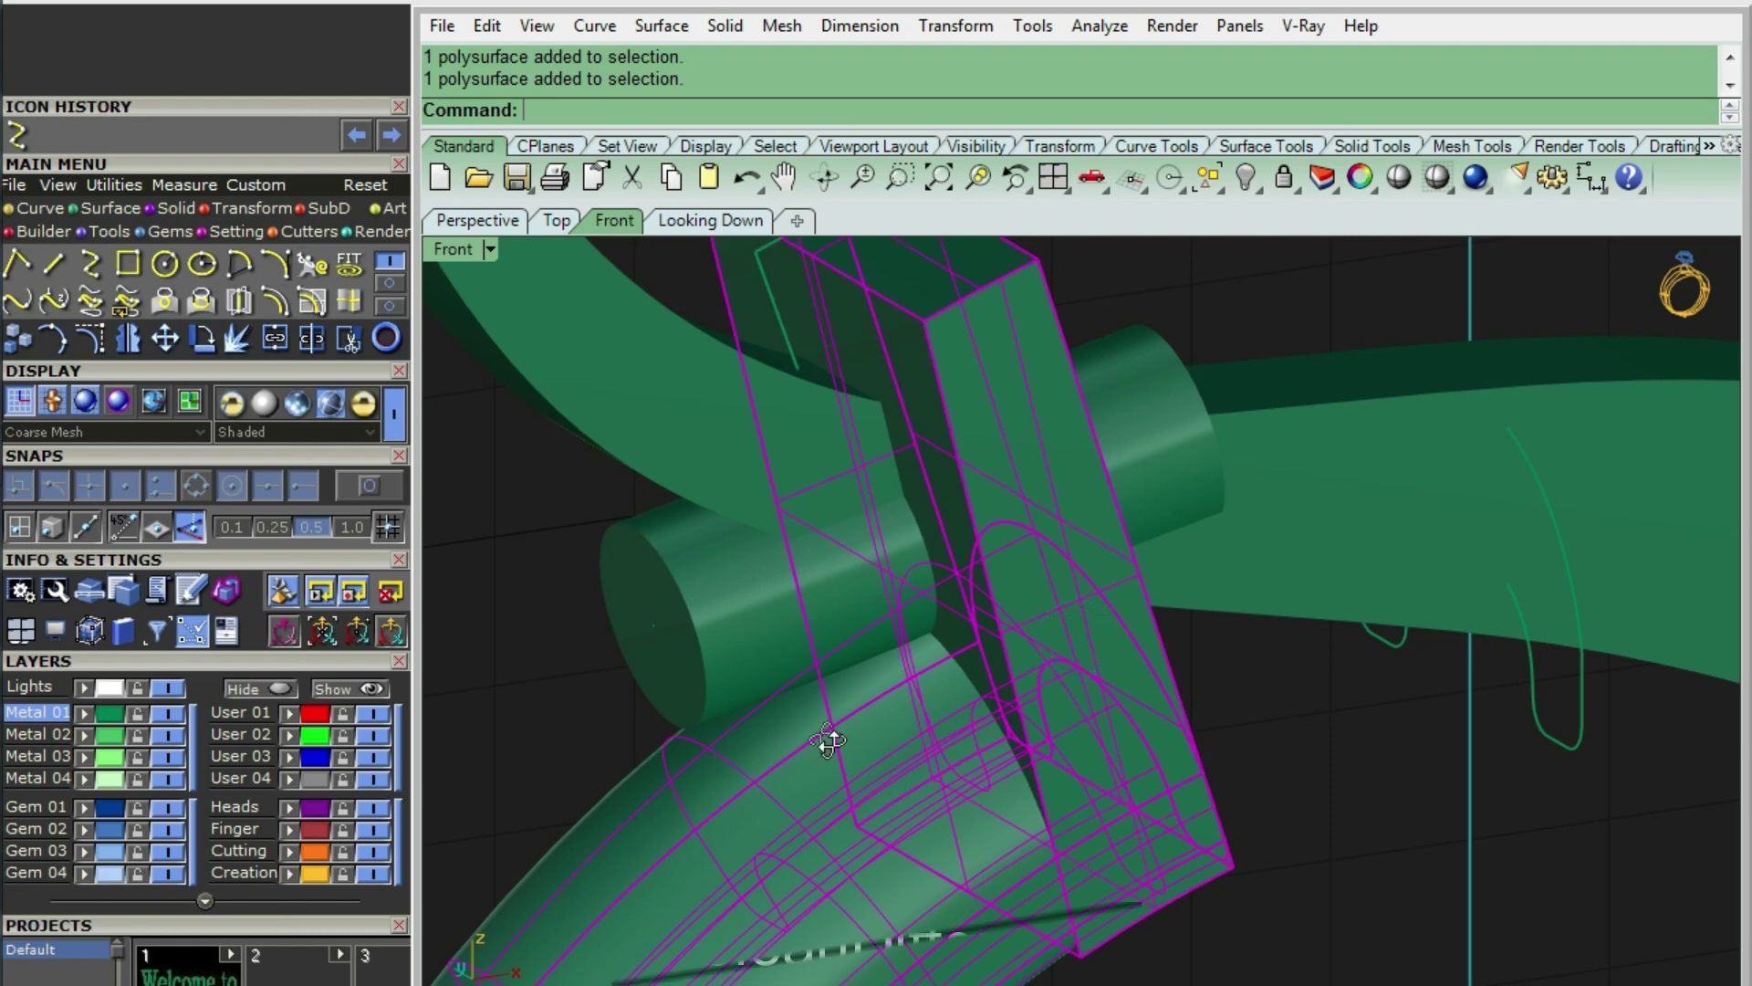
scroll(822, 730, "up", 3)
left_click(687, 588)
key("Return")
mouse_move(686, 588)
right_mouse_down()
mouse_move(1018, 626)
mouse_move(1194, 587)
mouse_move(1282, 595)
mouse_move(802, 657)
mouse_move(950, 693)
mouse_move(1155, 644)
right_mouse_up()
key("ctrl+F2")
- Stretch the notch rectangle to its new length with Scale1D from its top corner
key("ctrl+alt+w")
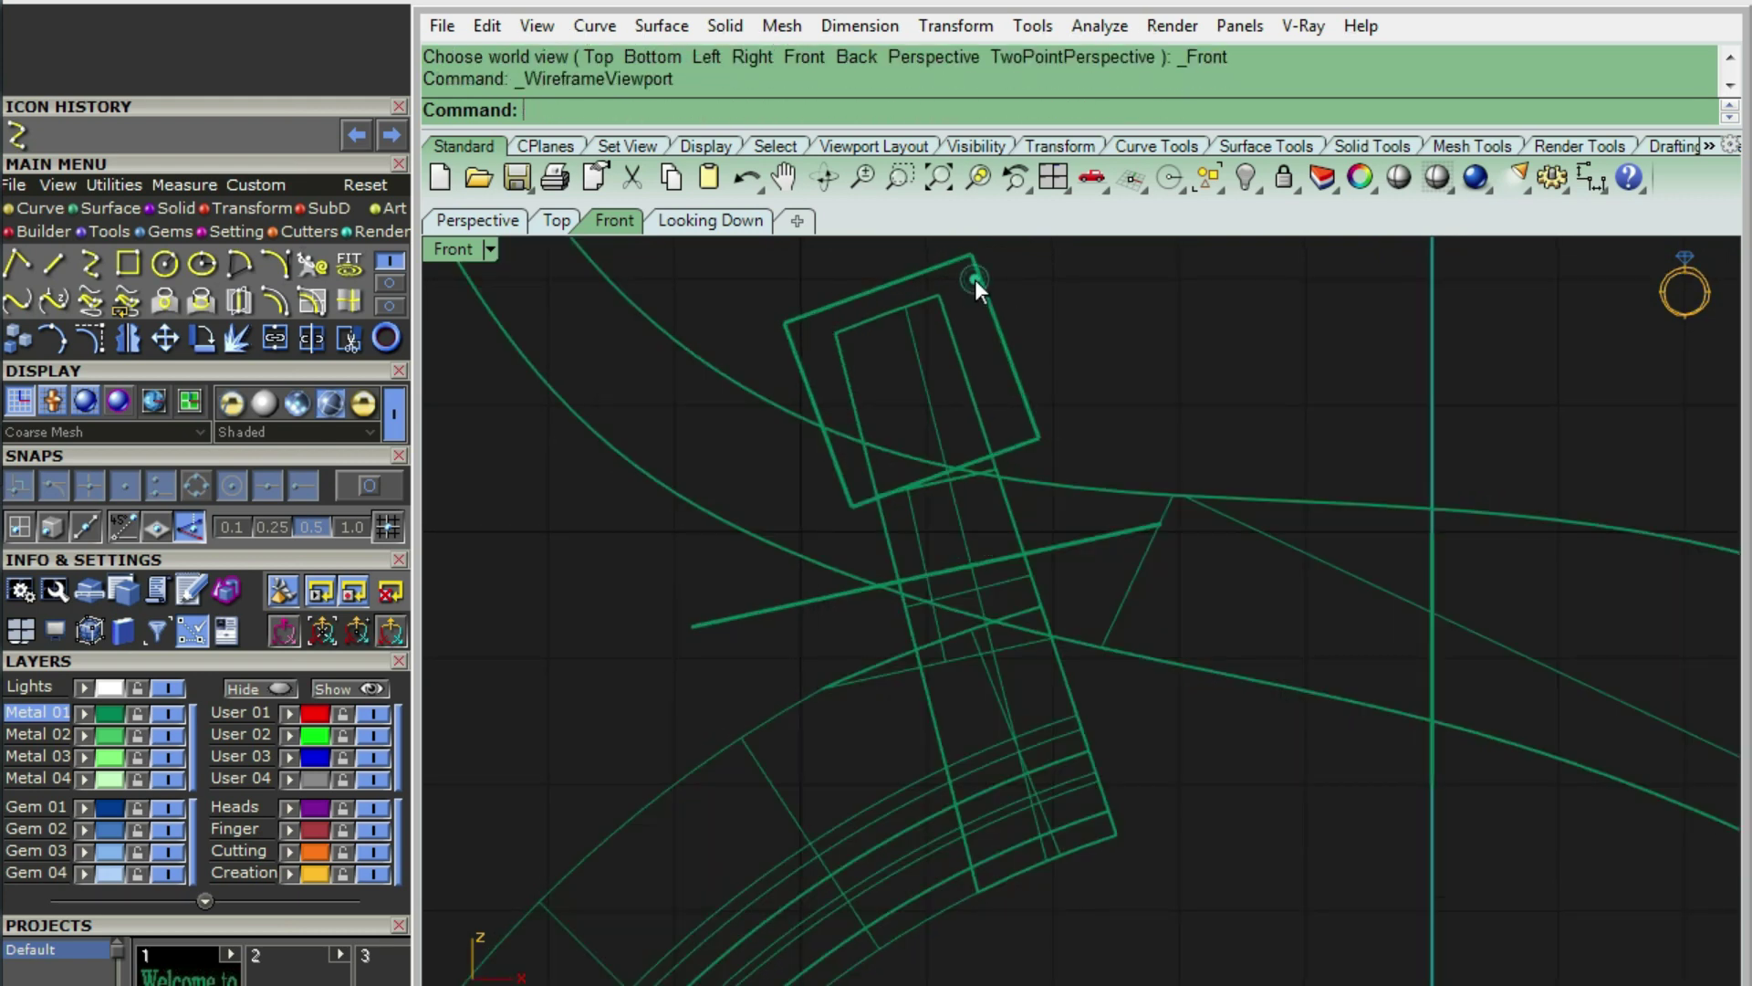
type("S1")
left_click(972, 255)
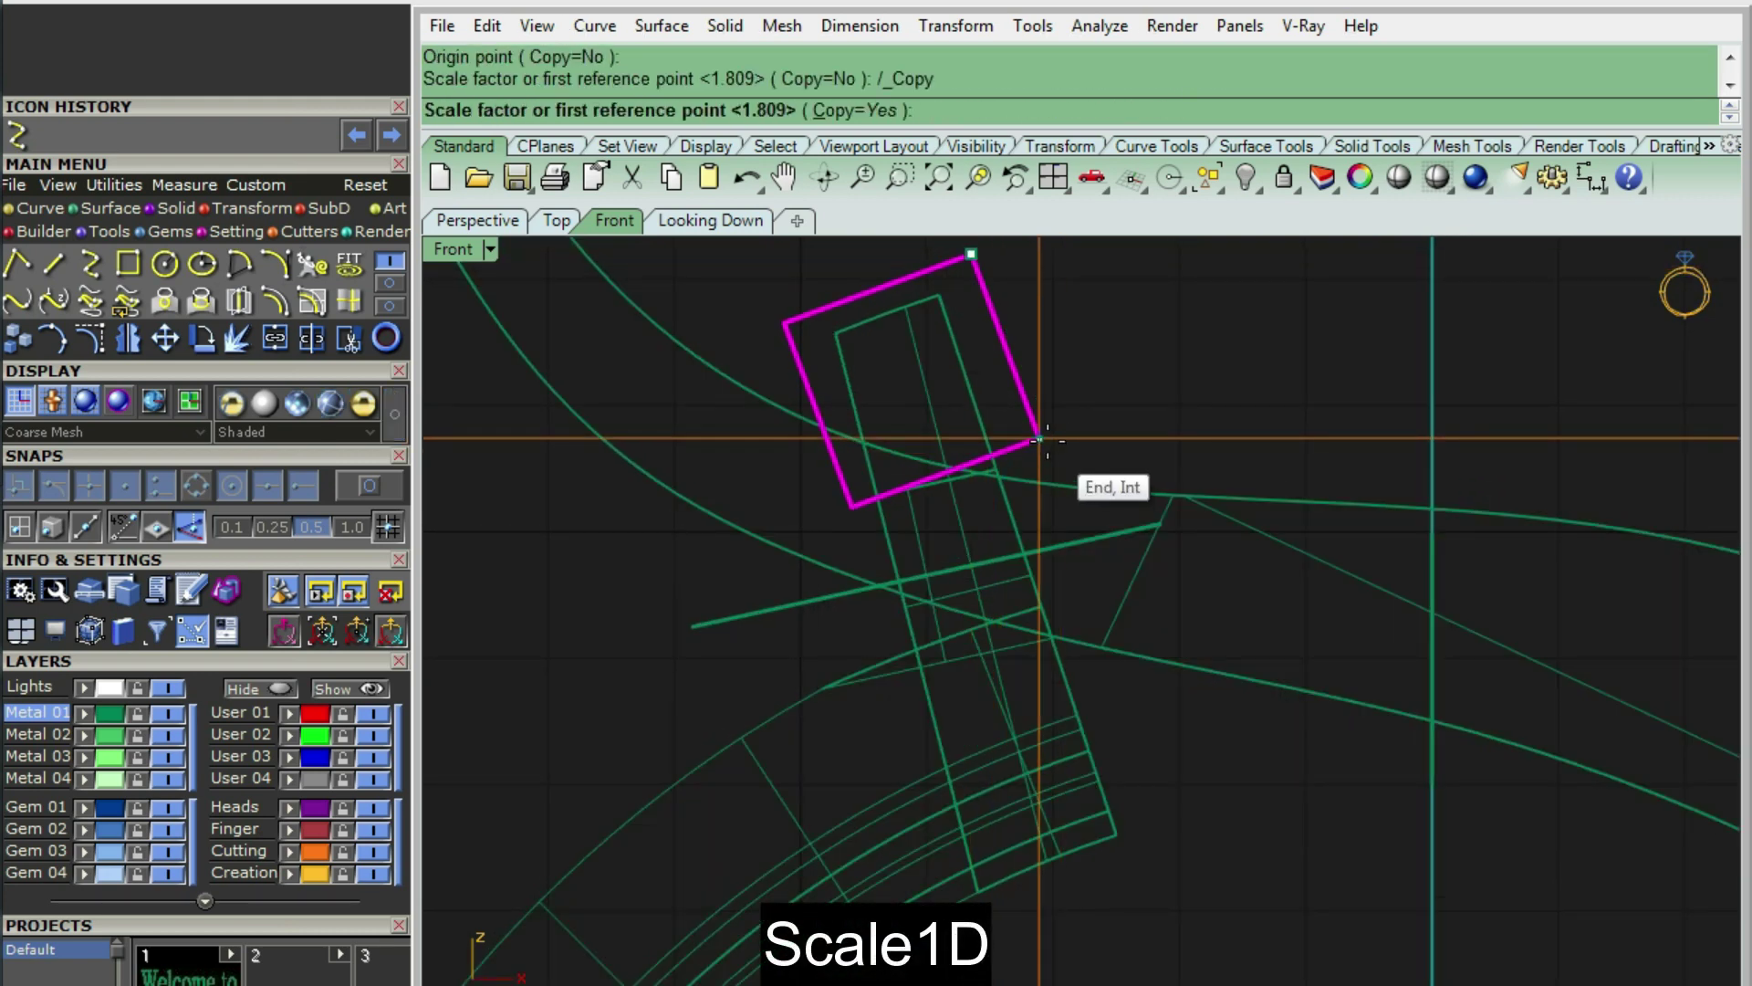
left_click(1040, 439)
left_click(1077, 498)
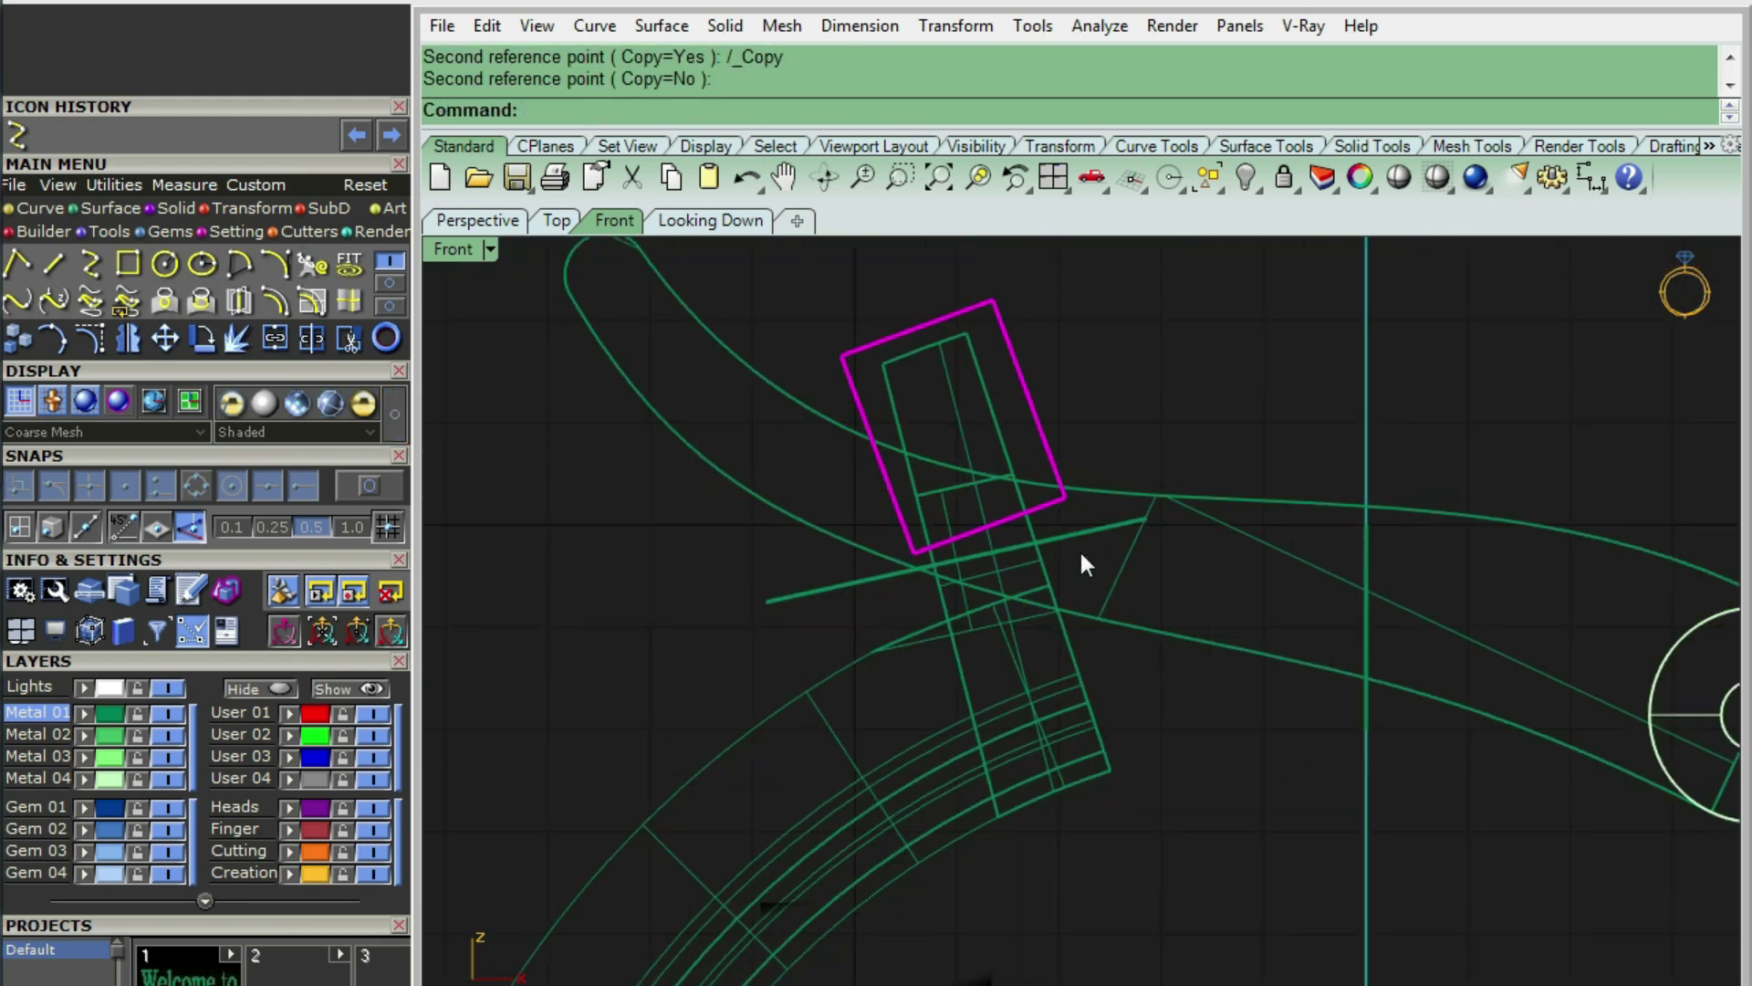
key("ctrl+alt+s")
- Extrude the rectangle 0.8 mm into a box and delete the original outline
type("EC")
key("Return")
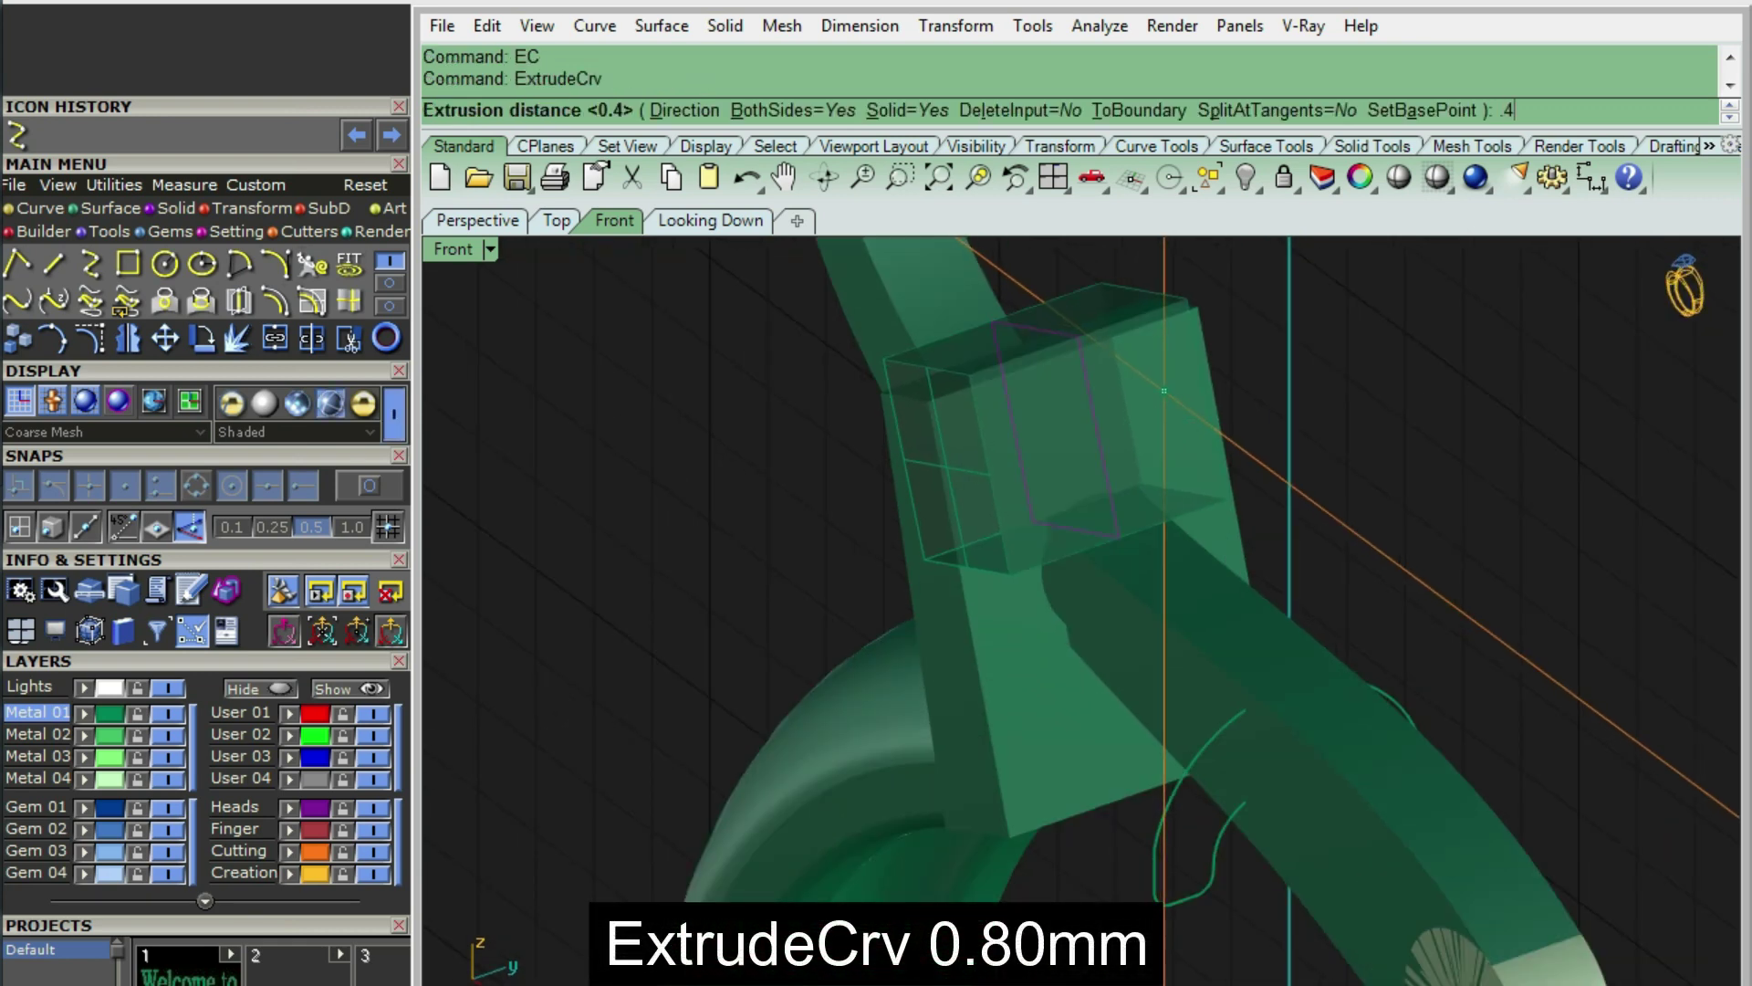
key("Return")
key("Delete")
- Subtract the box from the catch block to cut the notch, then inspect it
left_click(1152, 461)
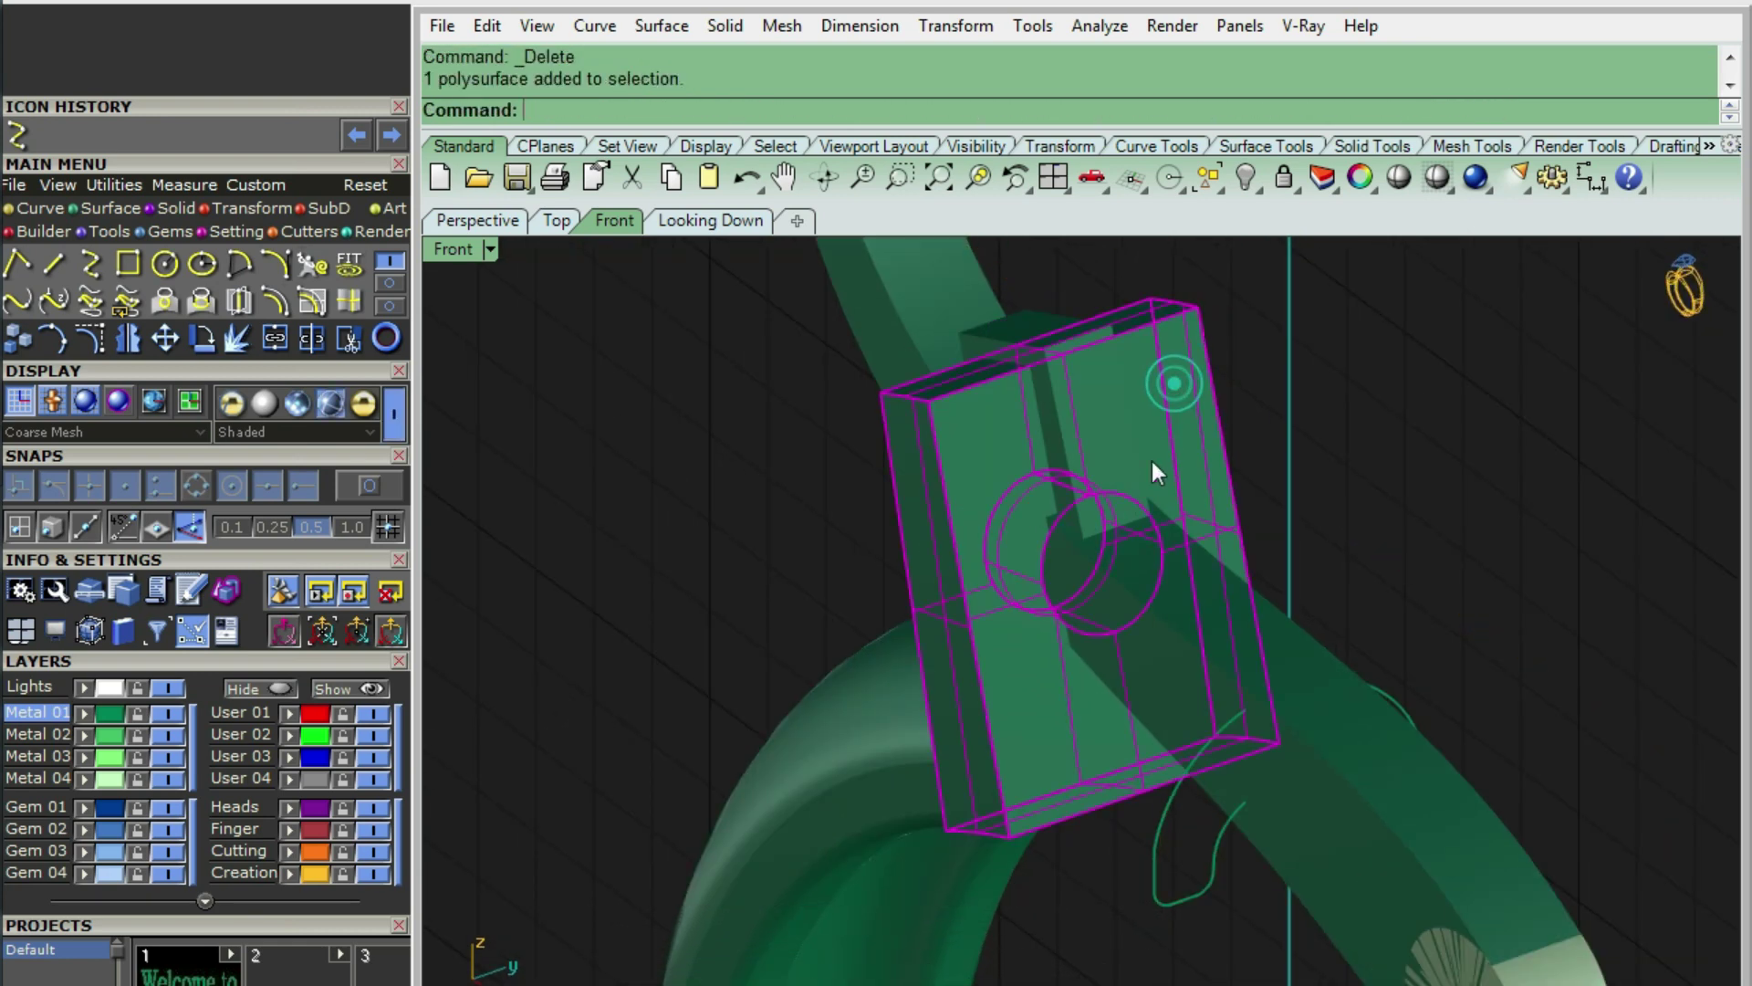
scroll(1103, 497, "up", 2)
scroll(1105, 500, "up", 3)
key("Return")
left_click(1108, 453)
key("Return")
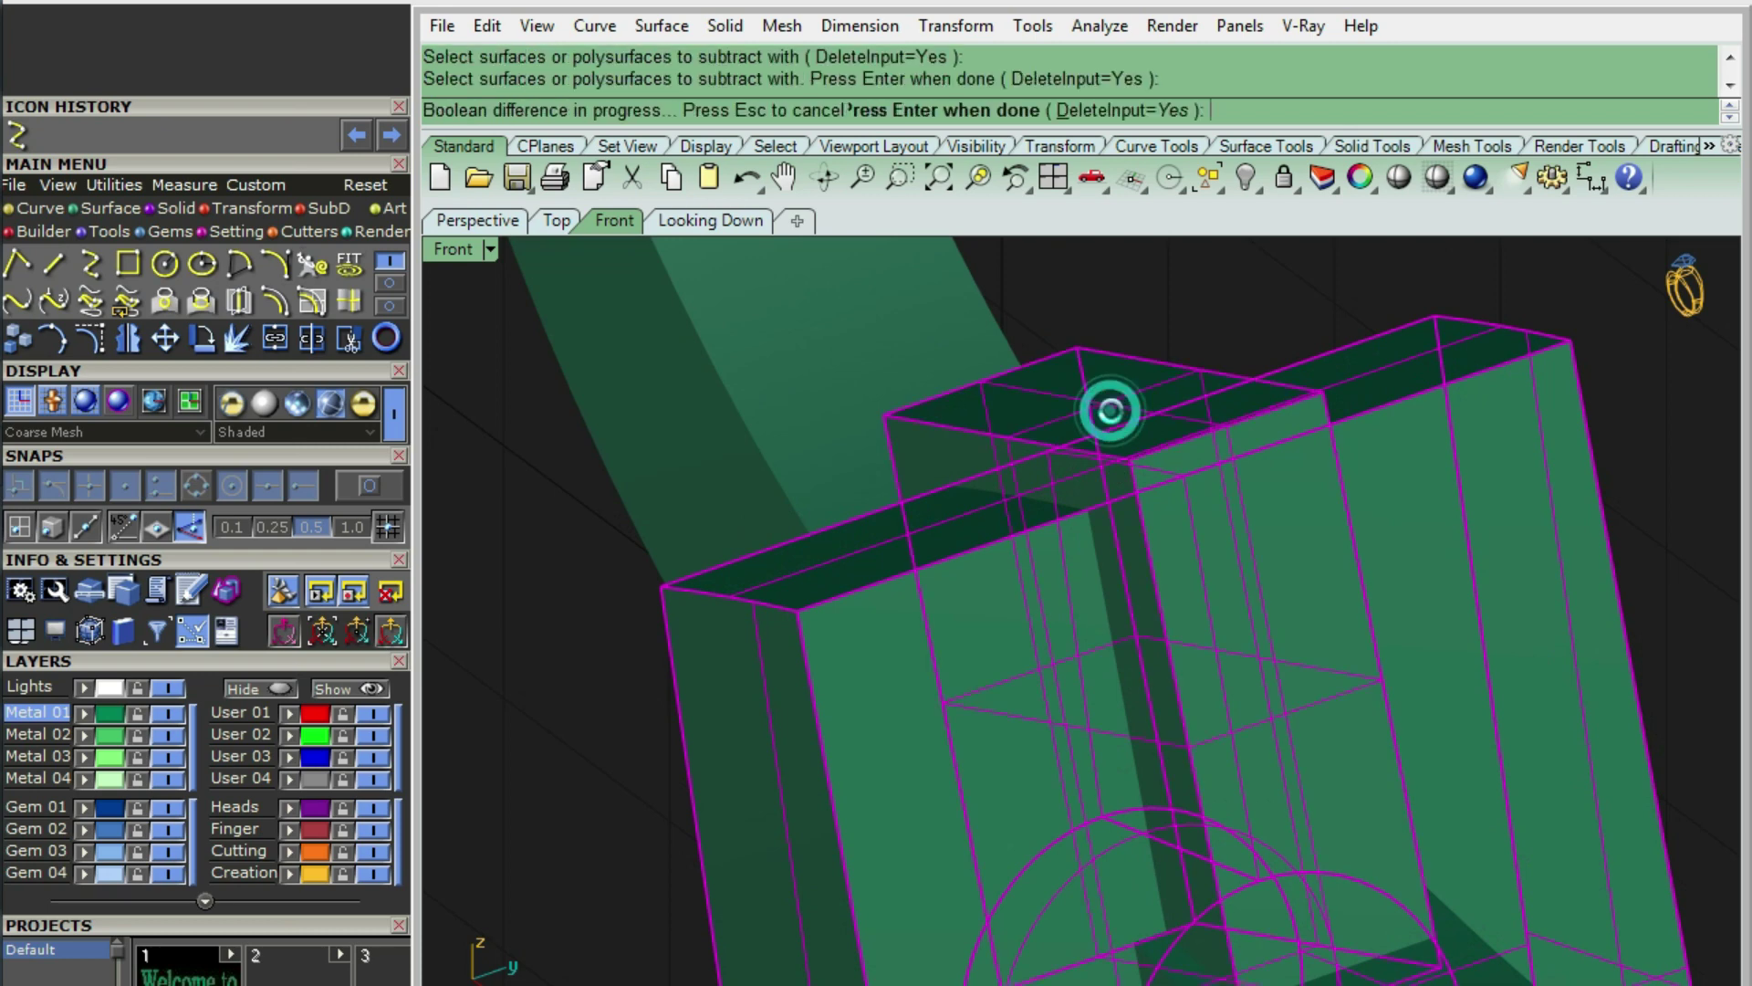
right_click_drag(1108, 420, 1075, 683)
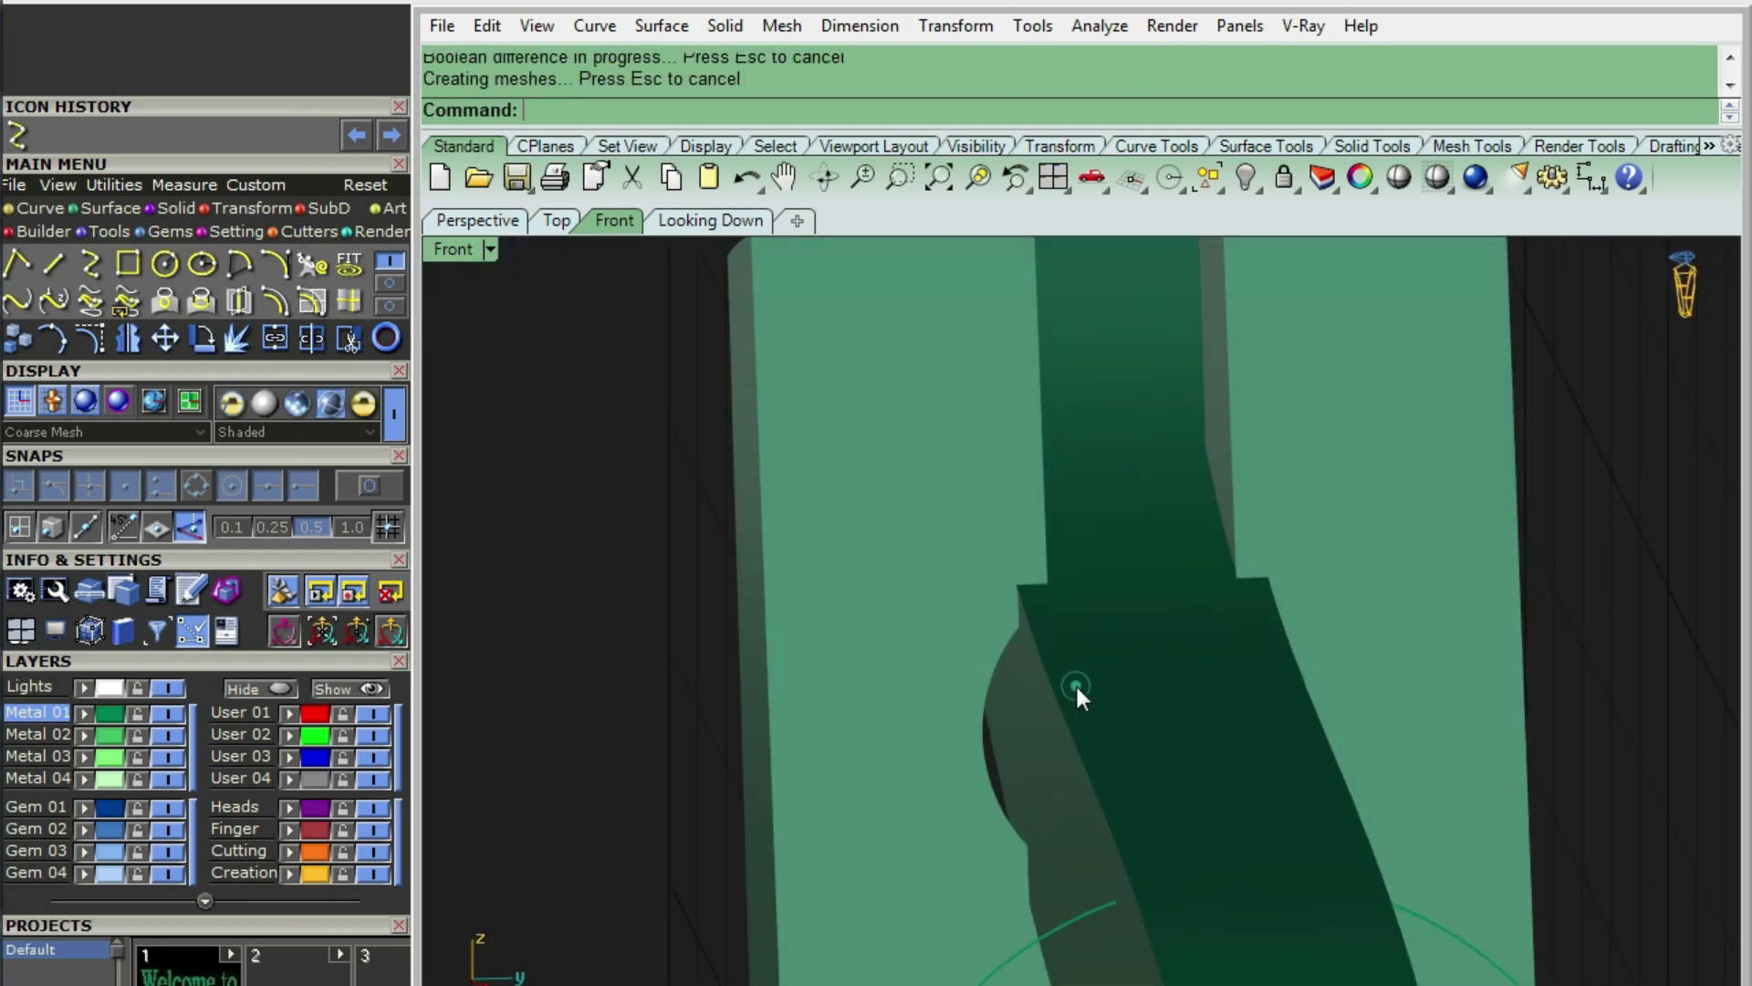
key("ctrl+z")
key("ctrl+z")
mouse_move(1152, 573)
right_mouse_down()
mouse_move(1049, 384)
mouse_move(1026, 466)
mouse_move(1077, 443)
mouse_move(981, 434)
mouse_move(1115, 497)
right_mouse_up()
- Round the notch edges of the catch block with 0.7 mm fillets
key("Return")
left_click(997, 387)
key("Return")
key("Return")
type("fe")
key("Return")
left_click(1311, 405)
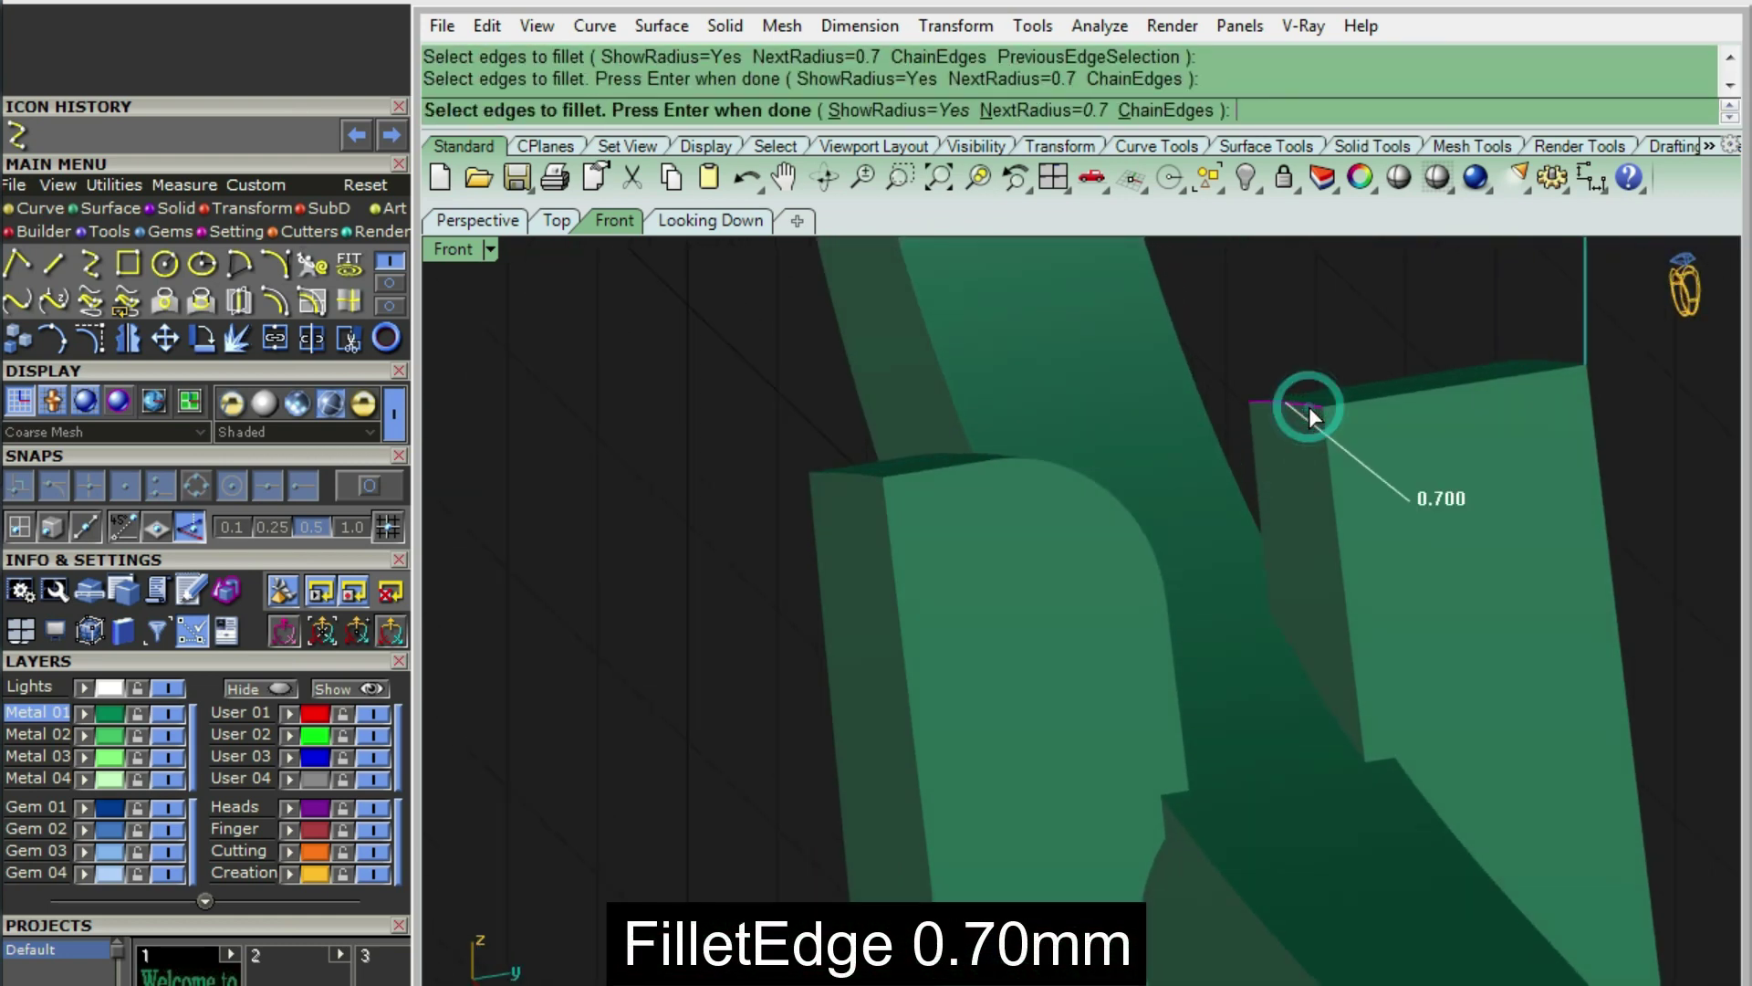
key("Return")
mouse_move(1009, 382)
right_mouse_down()
mouse_move(1107, 547)
mouse_move(1067, 584)
mouse_move(892, 567)
mouse_move(1017, 736)
right_mouse_up()
key("Return")
- Briefly hide and restore a part, then return to the Front view in wireframe
left_click(1065, 572)
key("ctrl+h")
key("ctrl+z")
key("ctrl+F2")
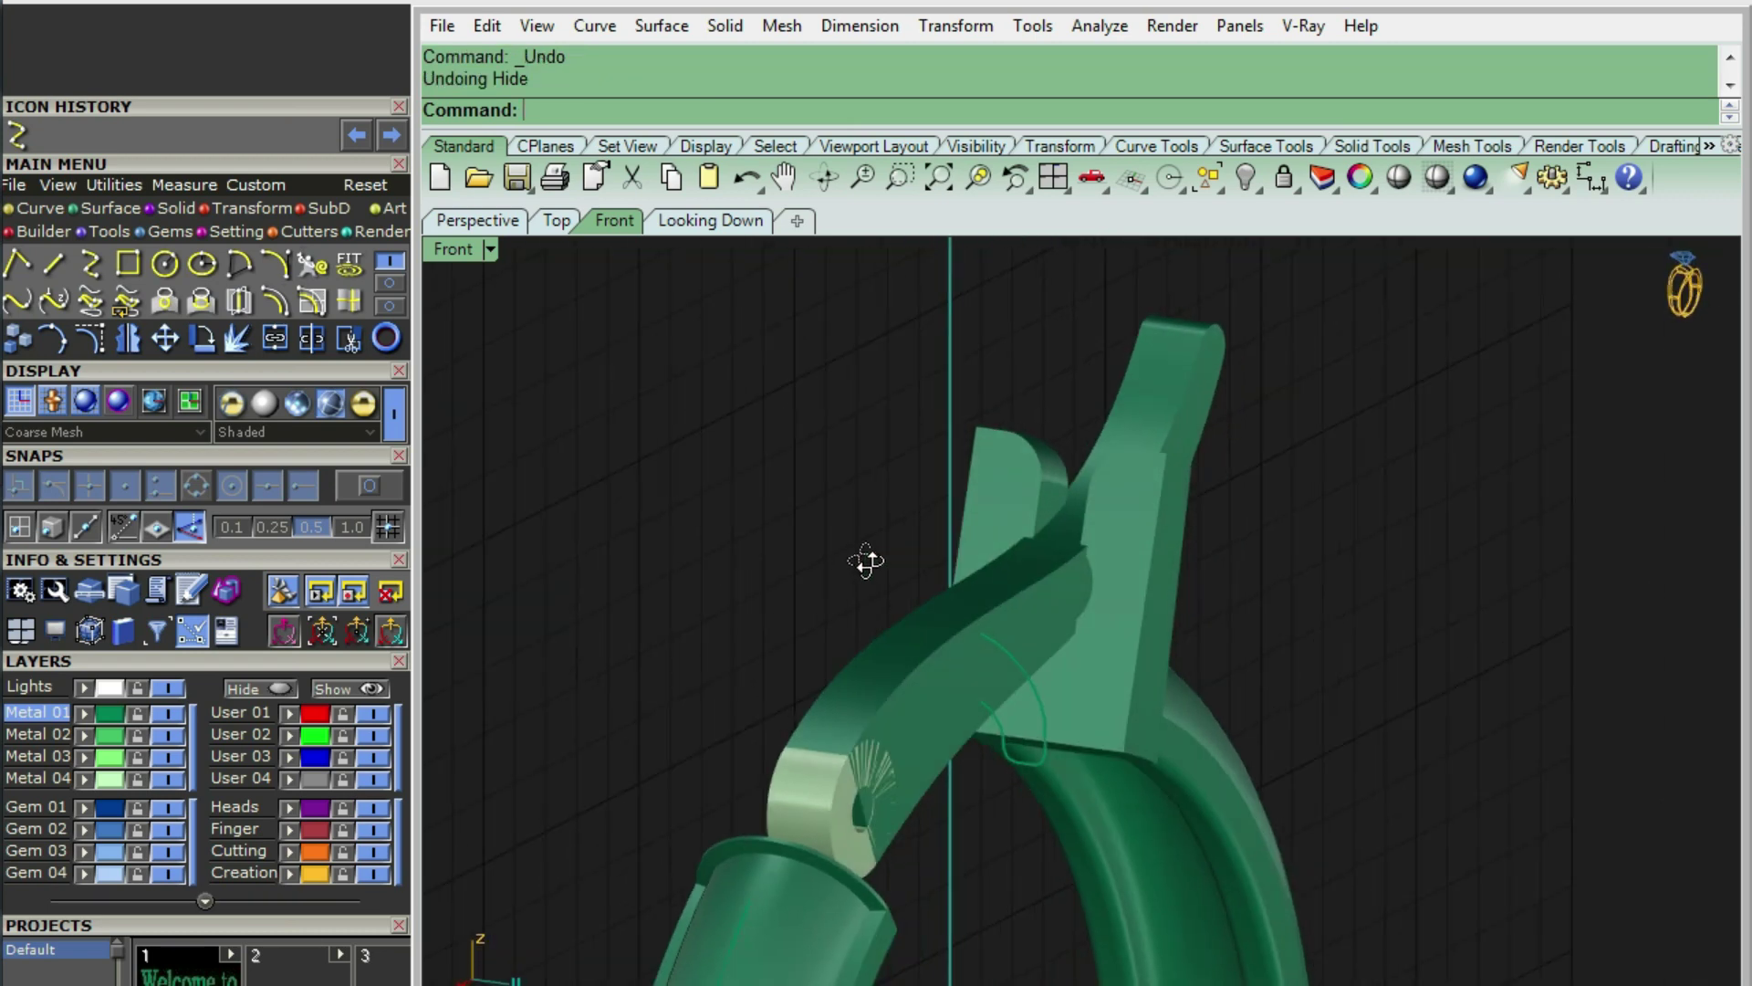
mouse_move(1054, 495)
right_mouse_down()
mouse_move(951, 547)
mouse_move(951, 571)
right_mouse_up()
key("ctrl+F2")
key("ctrl+alt+w")
- Draw a circle at the hinge center, sized to the inner hinge circle
right_click_drag(1170, 555, 1146, 524)
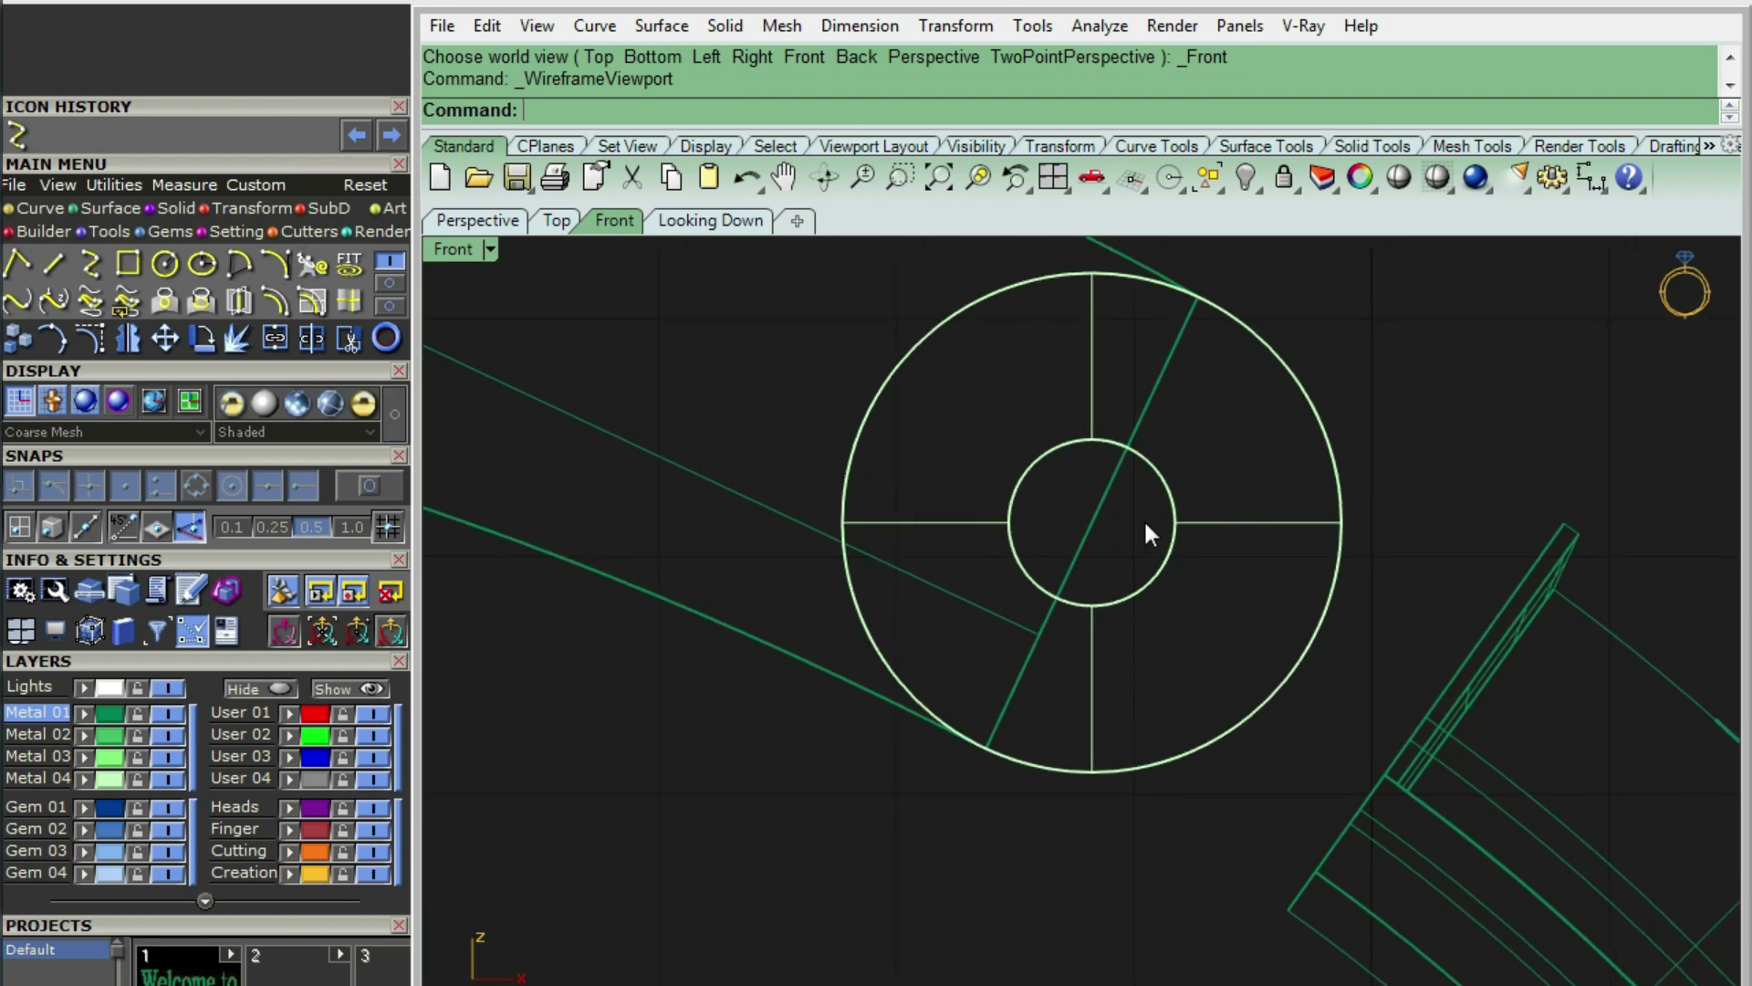
type("ircle")
key("Return")
scroll(1151, 523, "up", 1)
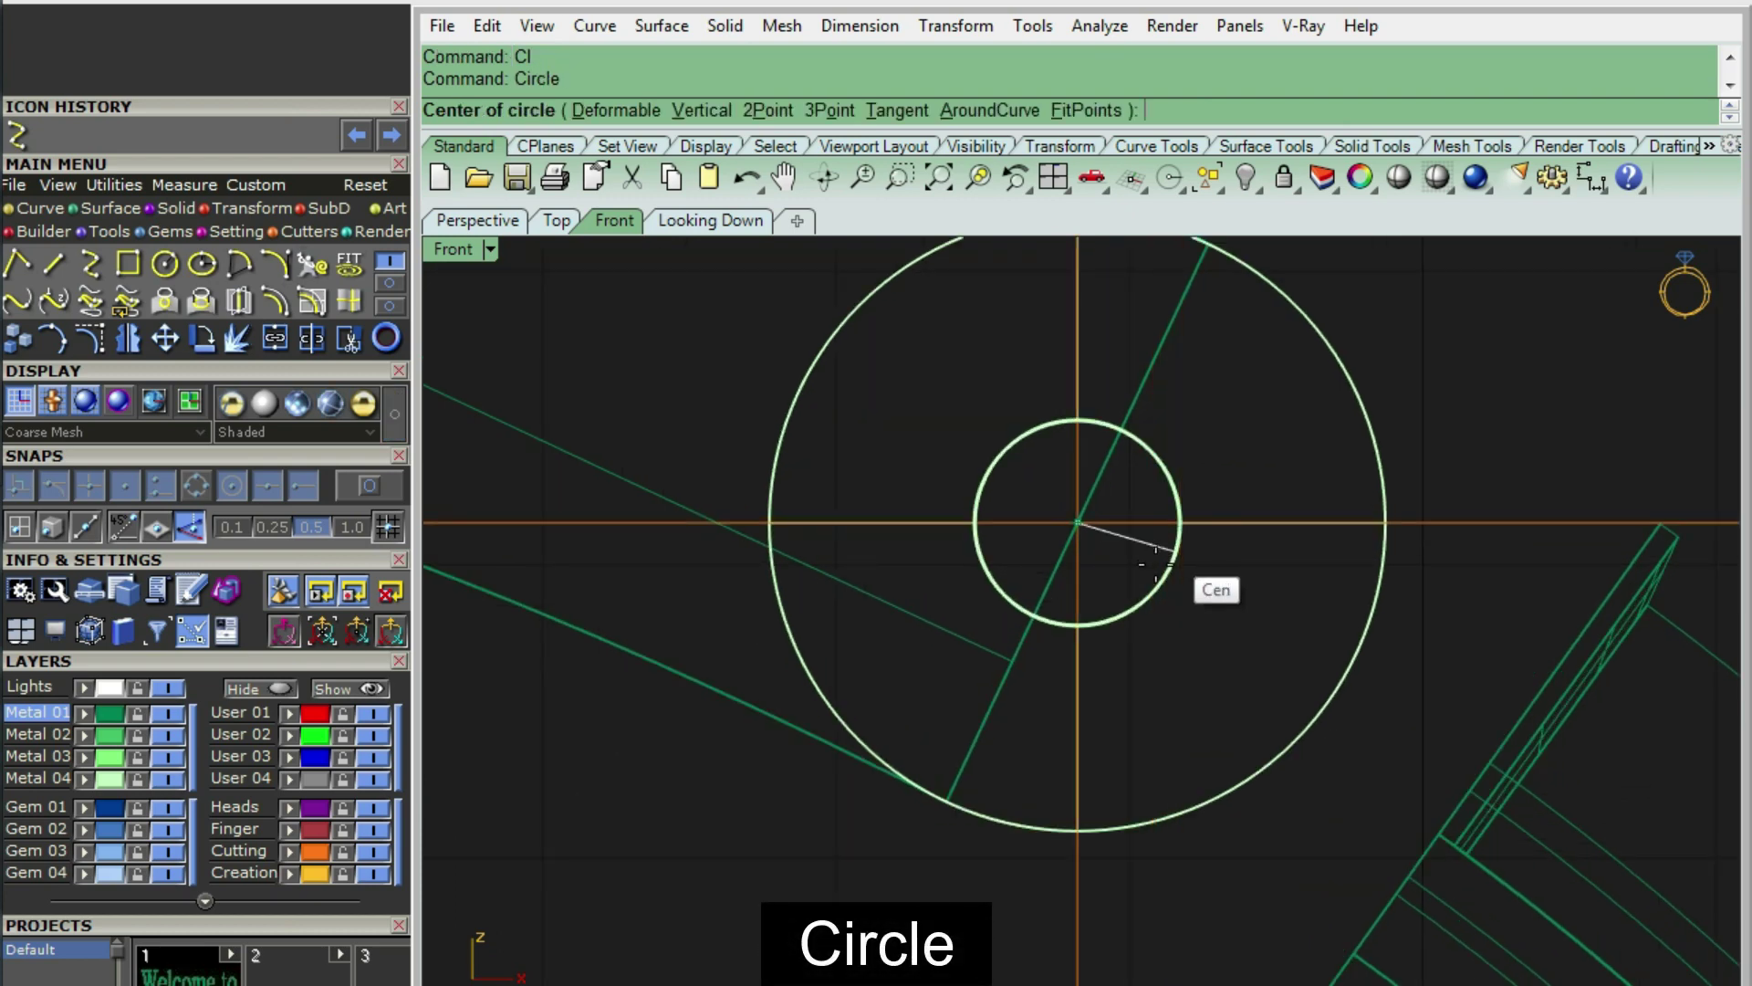
left_click(1154, 566)
left_click(1201, 573)
key("ctrl+alt+s")
mouse_move(1201, 573)
right_mouse_down()
mouse_move(1197, 480)
mouse_move(956, 629)
right_mouse_up()
- Extrude the circle into a pin and subtract it from the latch arm as a pin hole
type("ec")
key("Return")
key("Return")
key("Delete")
scroll(1050, 566, "down", 3)
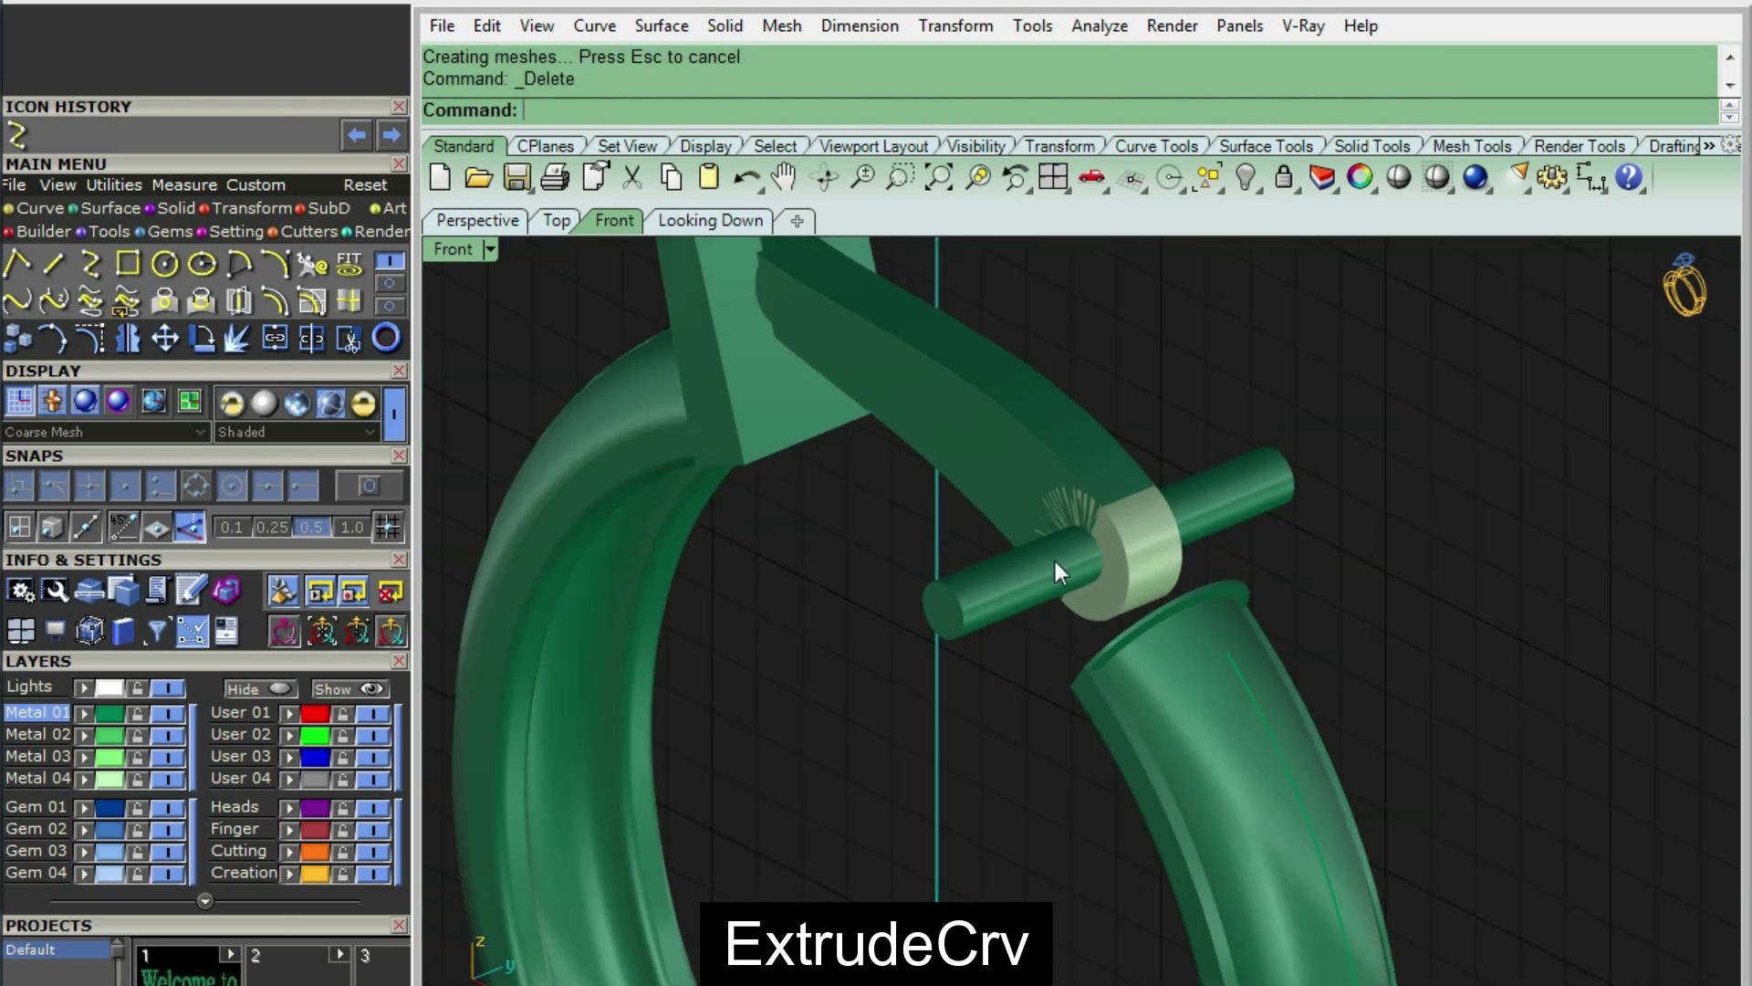
left_click(1048, 456)
type("ooleanDifference")
key("Return")
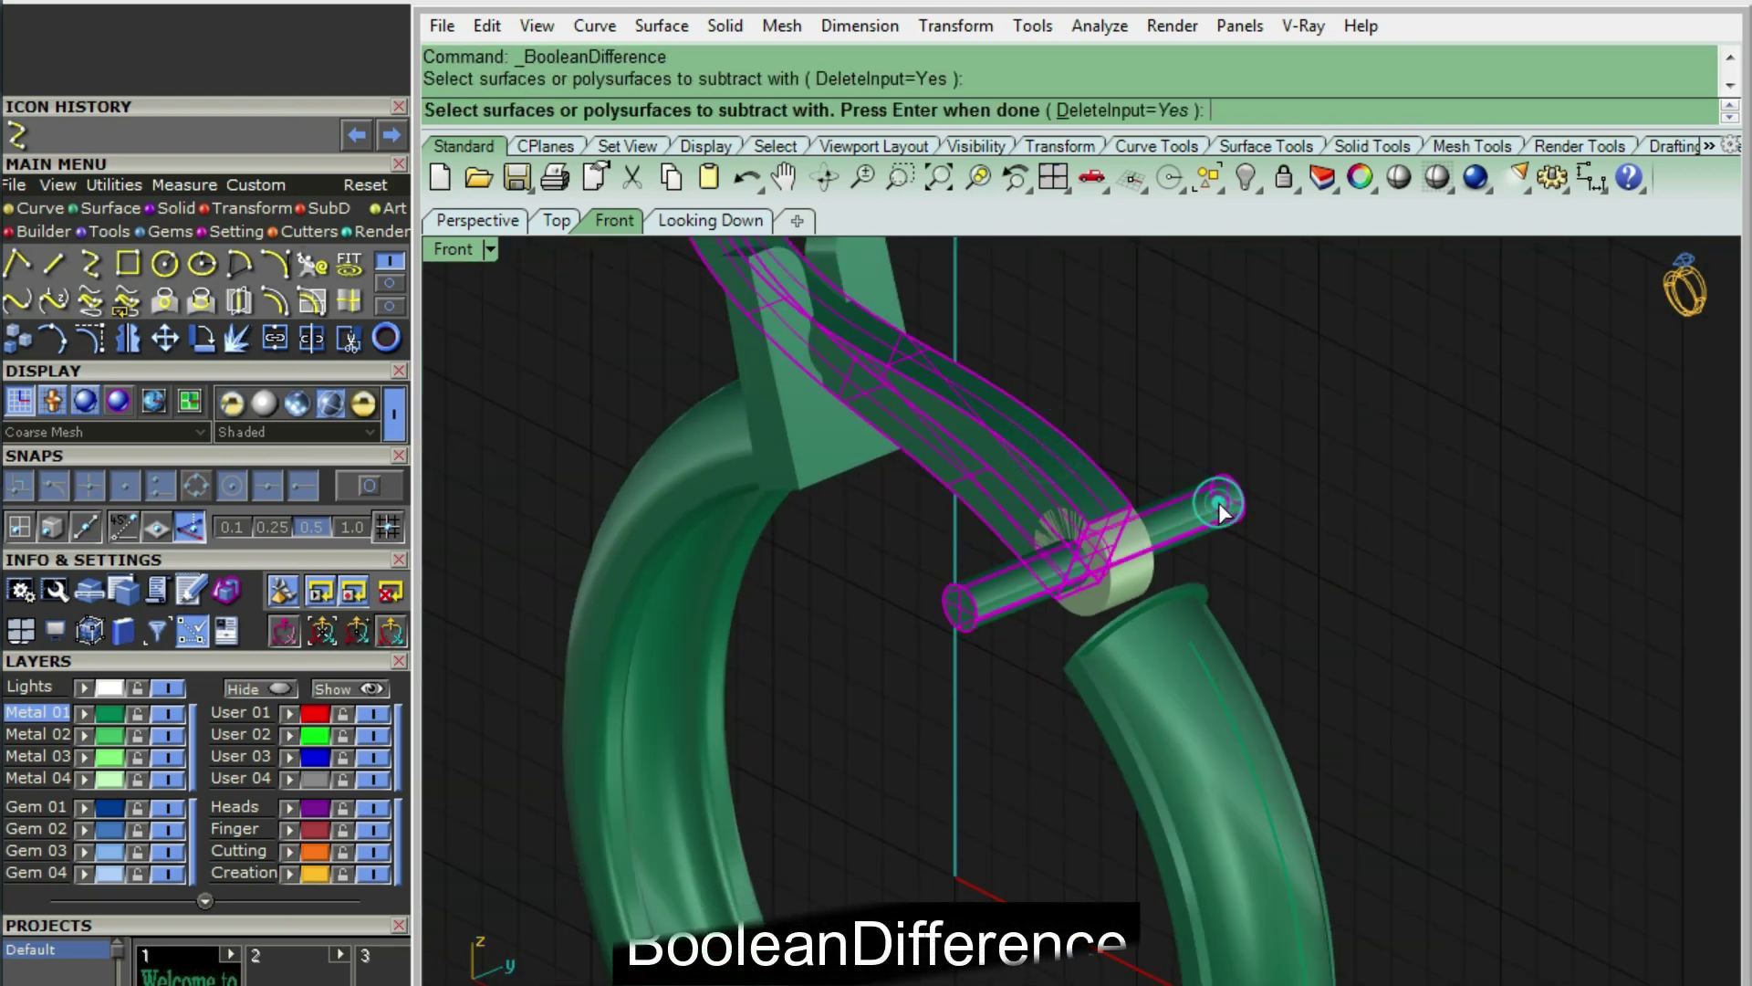
left_click(1218, 502)
key("Return")
- Group both arm pieces and move them to the Metal 04 layer
scroll(1004, 579, "up", 3)
left_click_drag(1107, 403, 1015, 588)
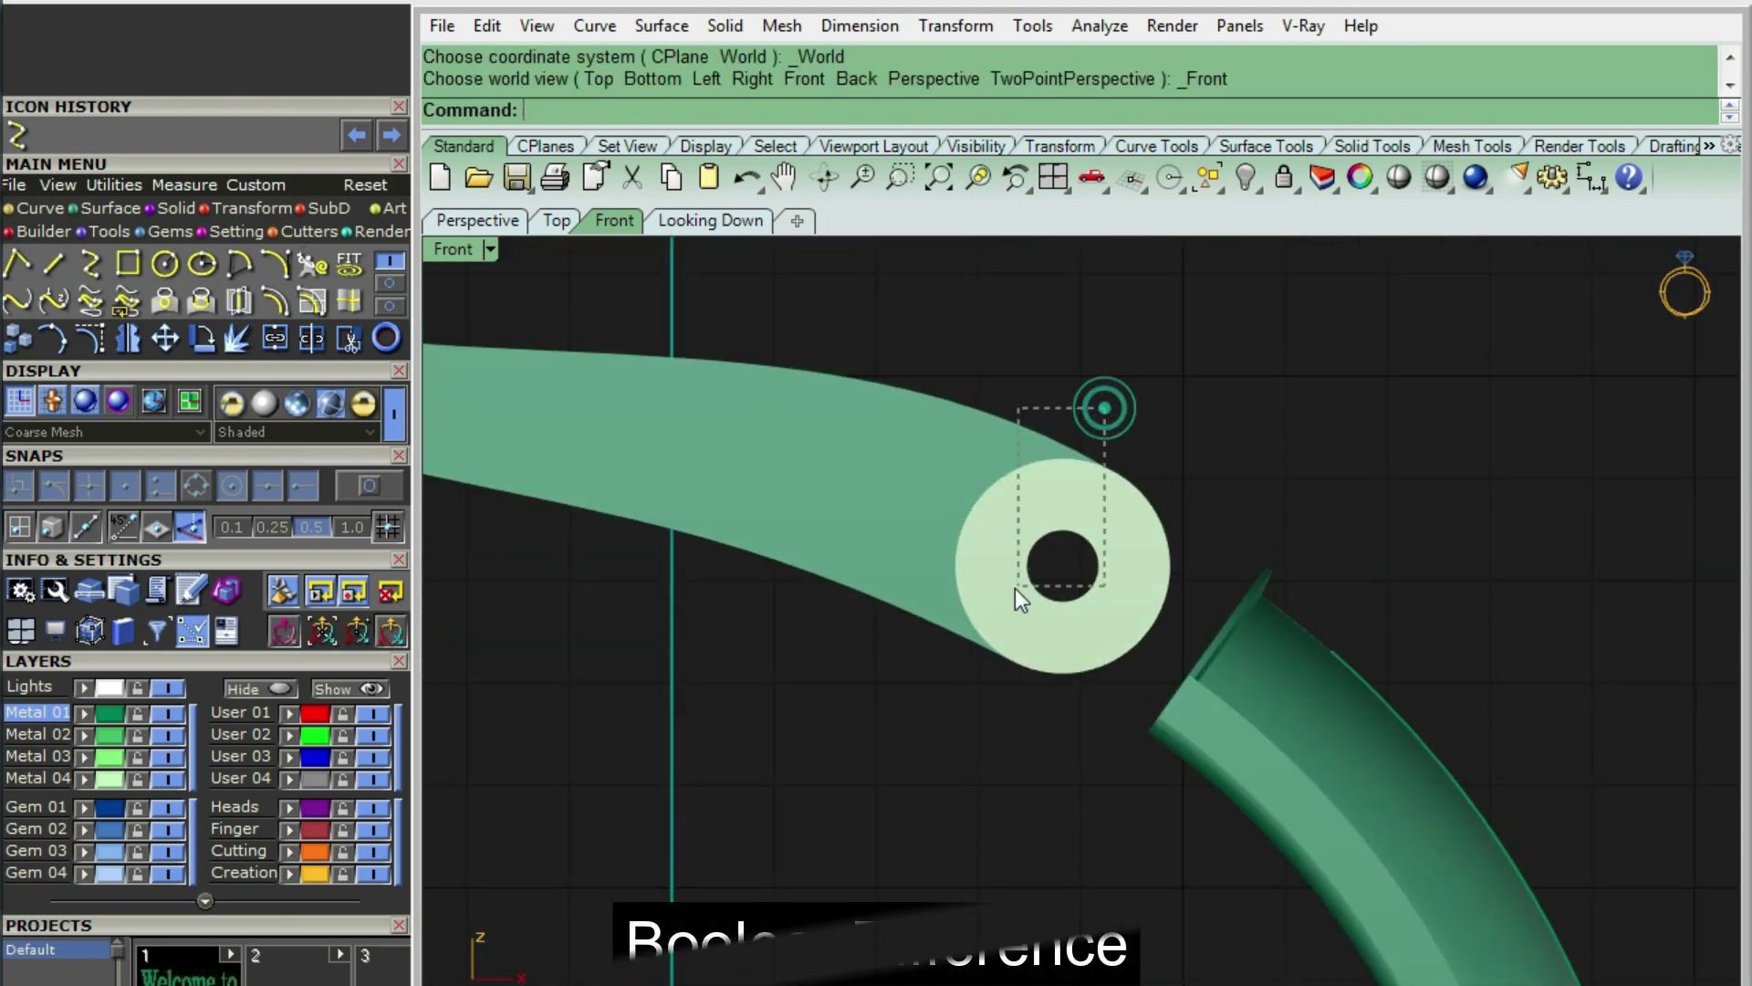
key("ctrl+g")
scroll(1147, 509, "down", 2)
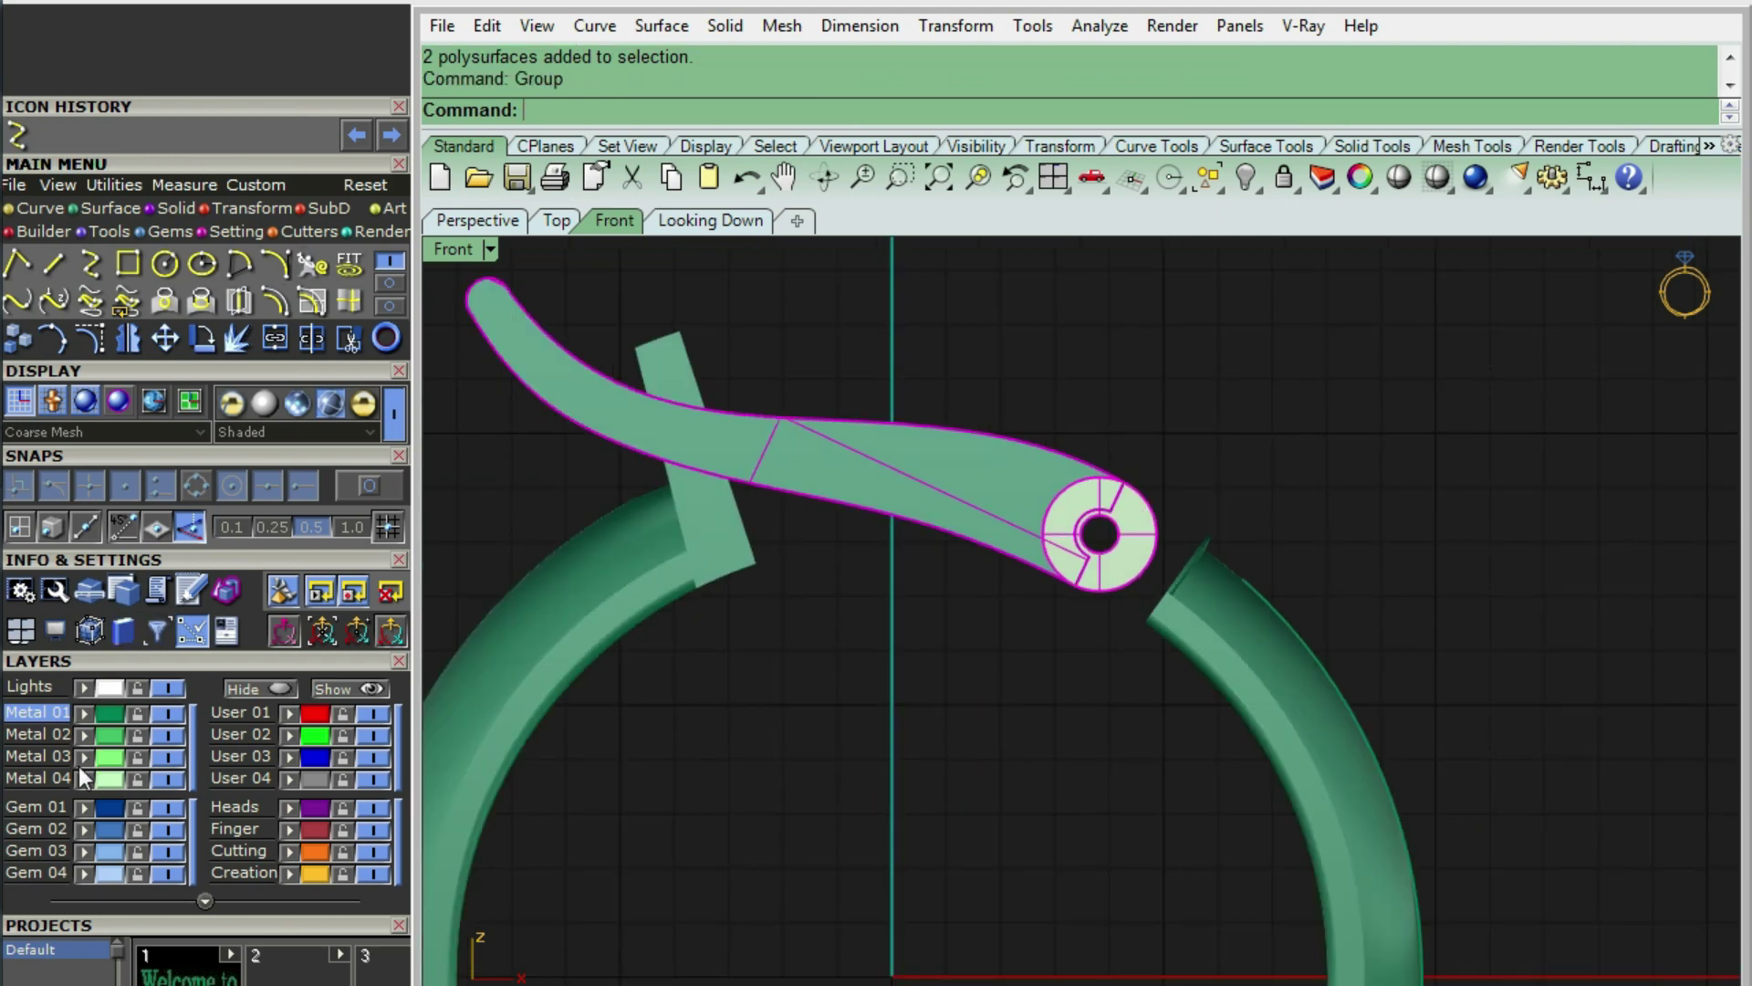
left_click(78, 770)
scroll(1026, 485, "down", 3)
left_click(1040, 497)
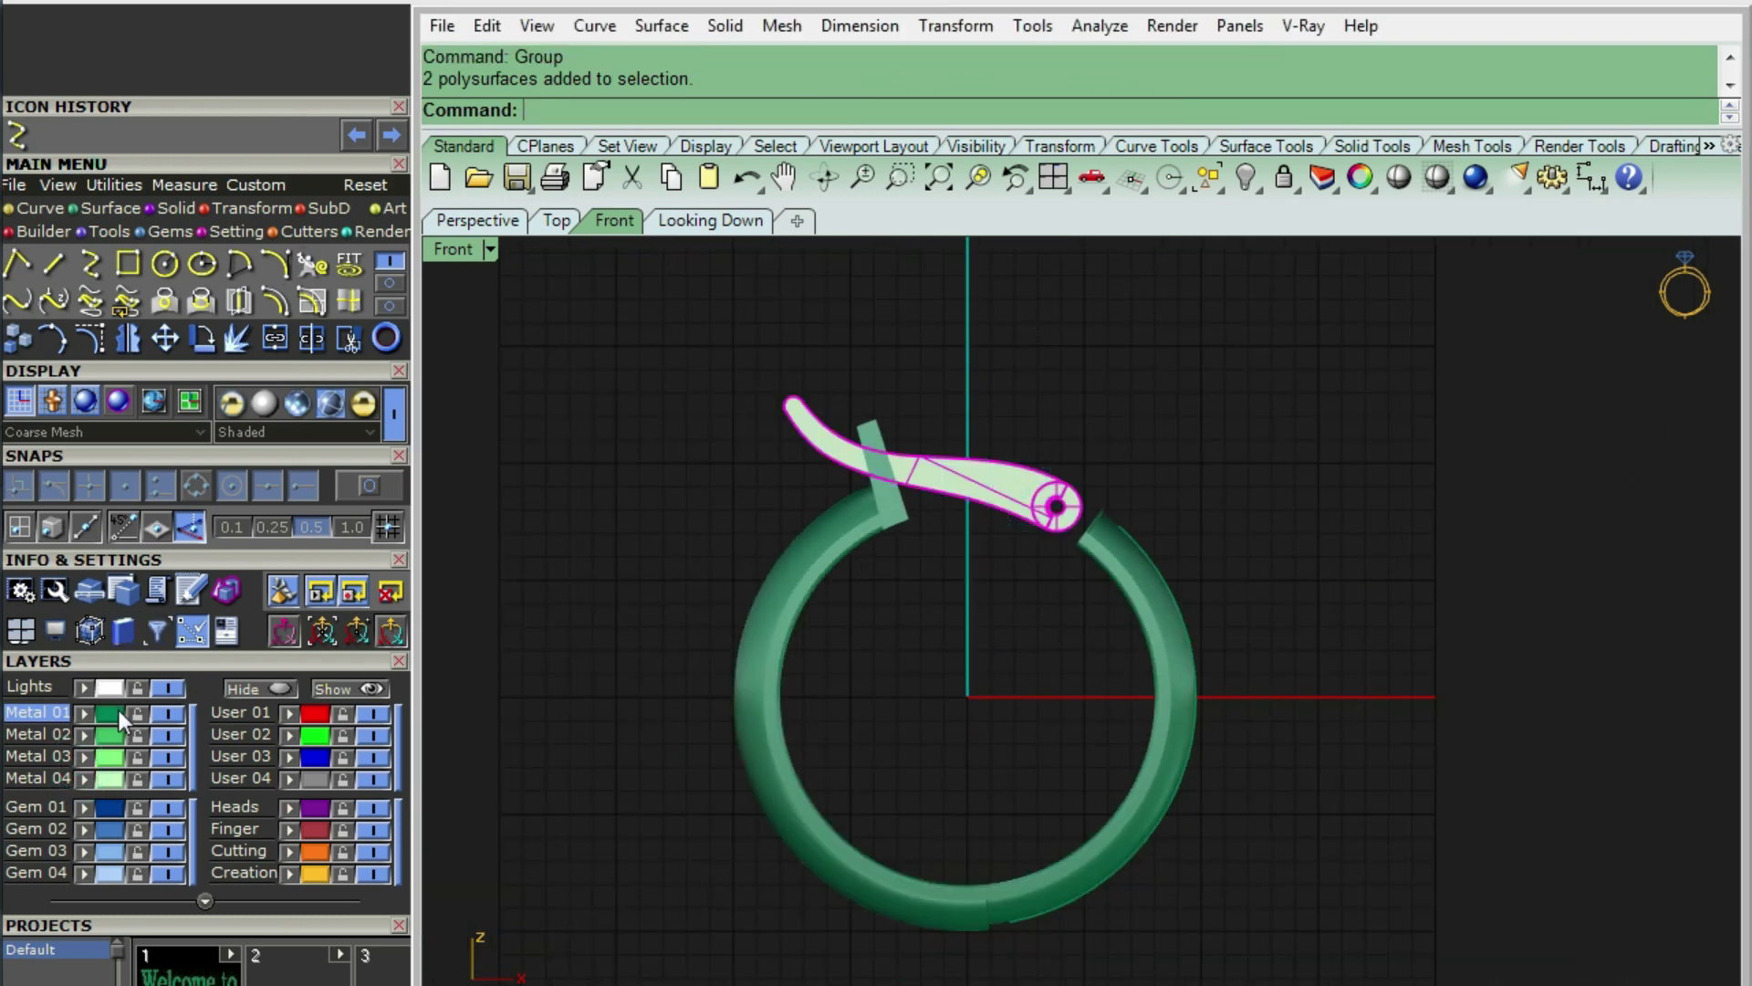
left_click(1139, 466)
- Round the first catch post edge with a 0.3 mm fillet
key("Return")
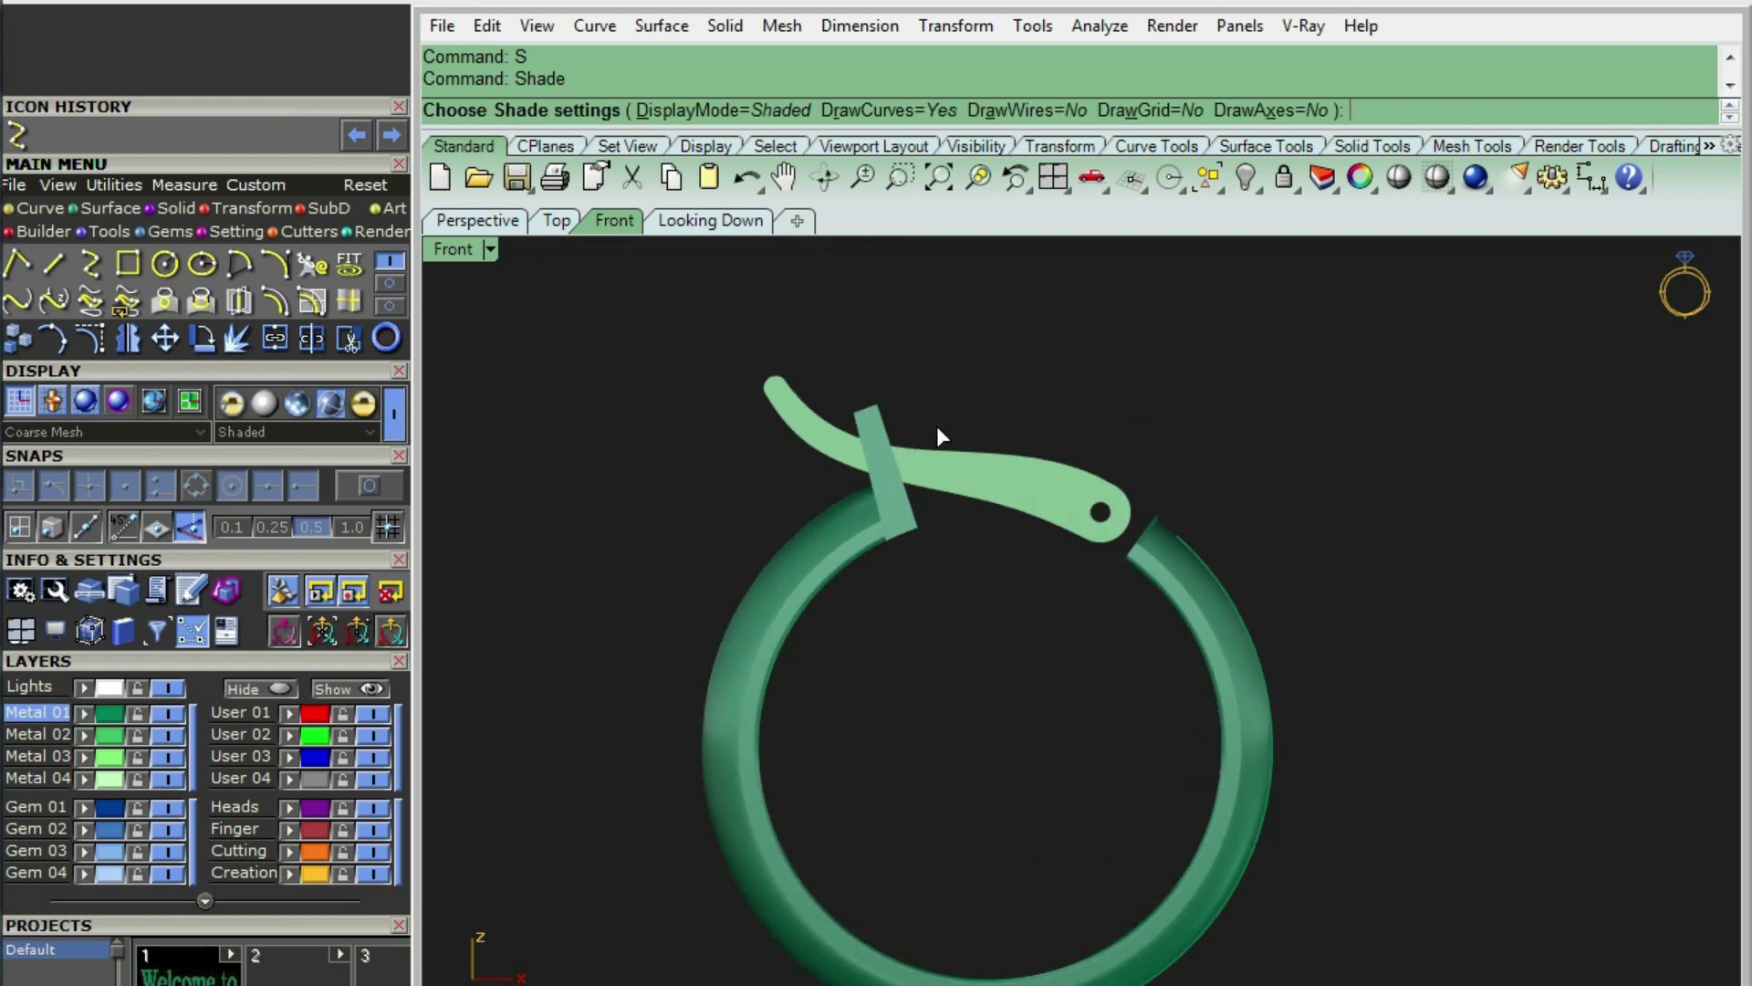
left_click_drag(939, 430, 537, 307)
right_click_drag(536, 306, 1024, 375)
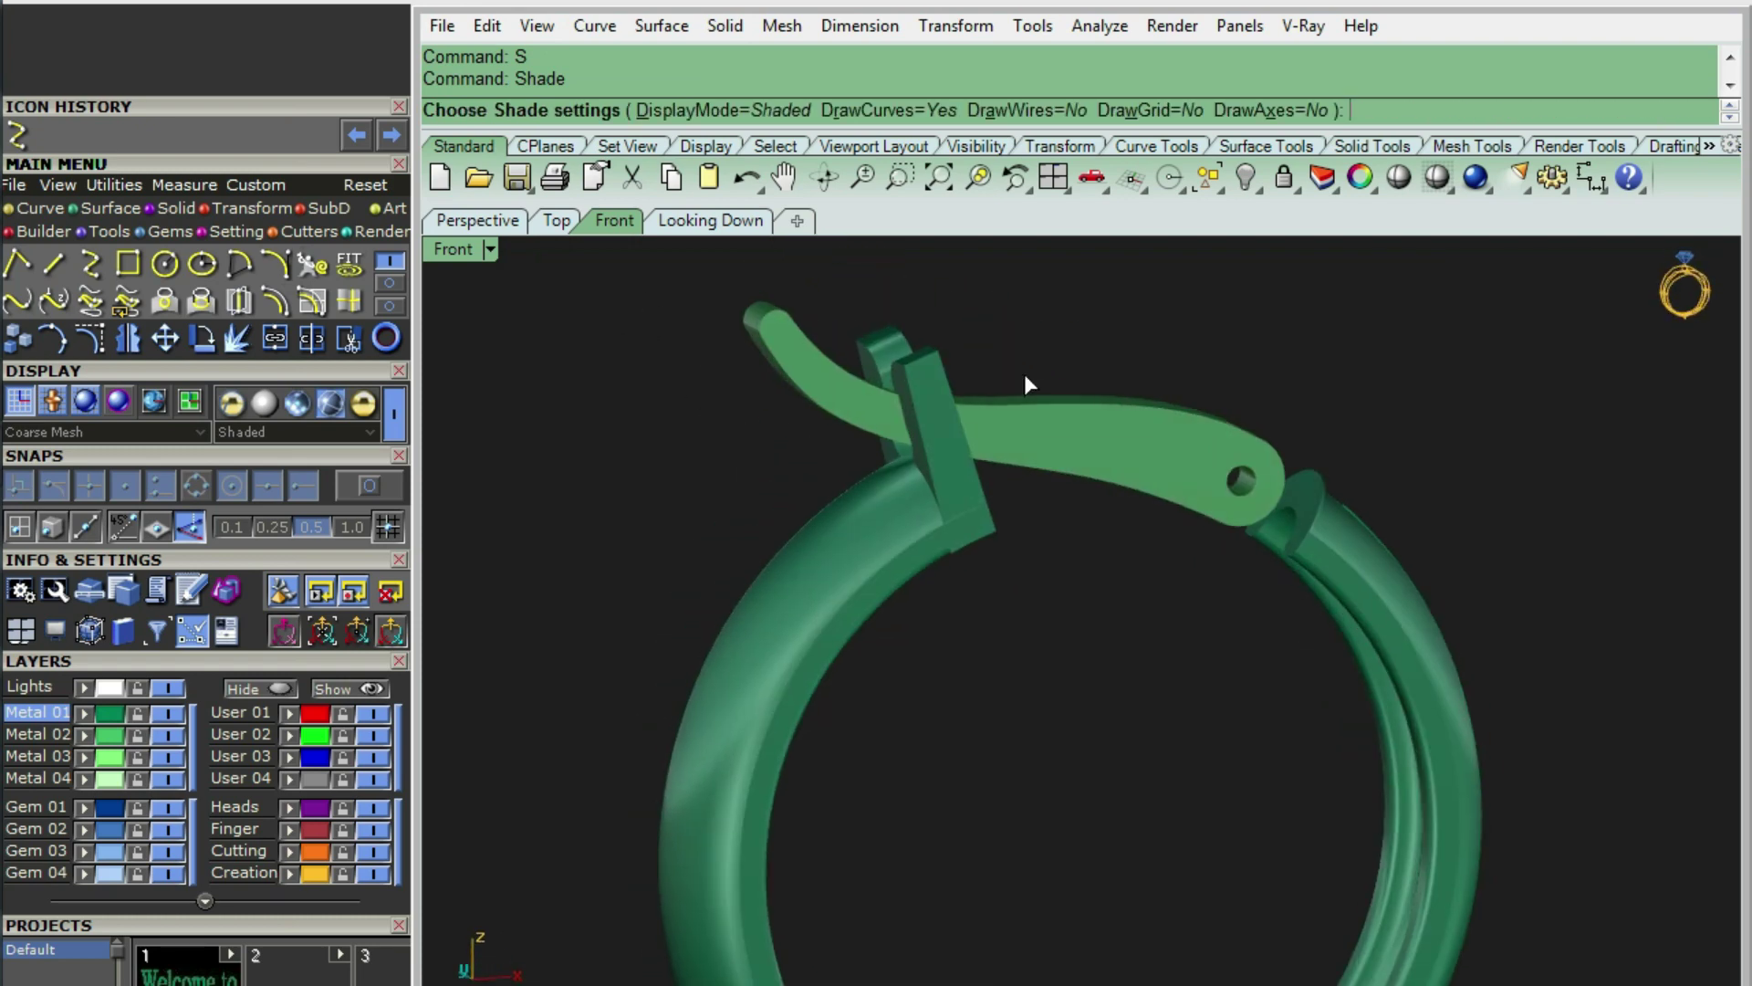
scroll(924, 615, "up", 5)
scroll(971, 511, "up", 3)
right_click_drag(971, 511, 1186, 535)
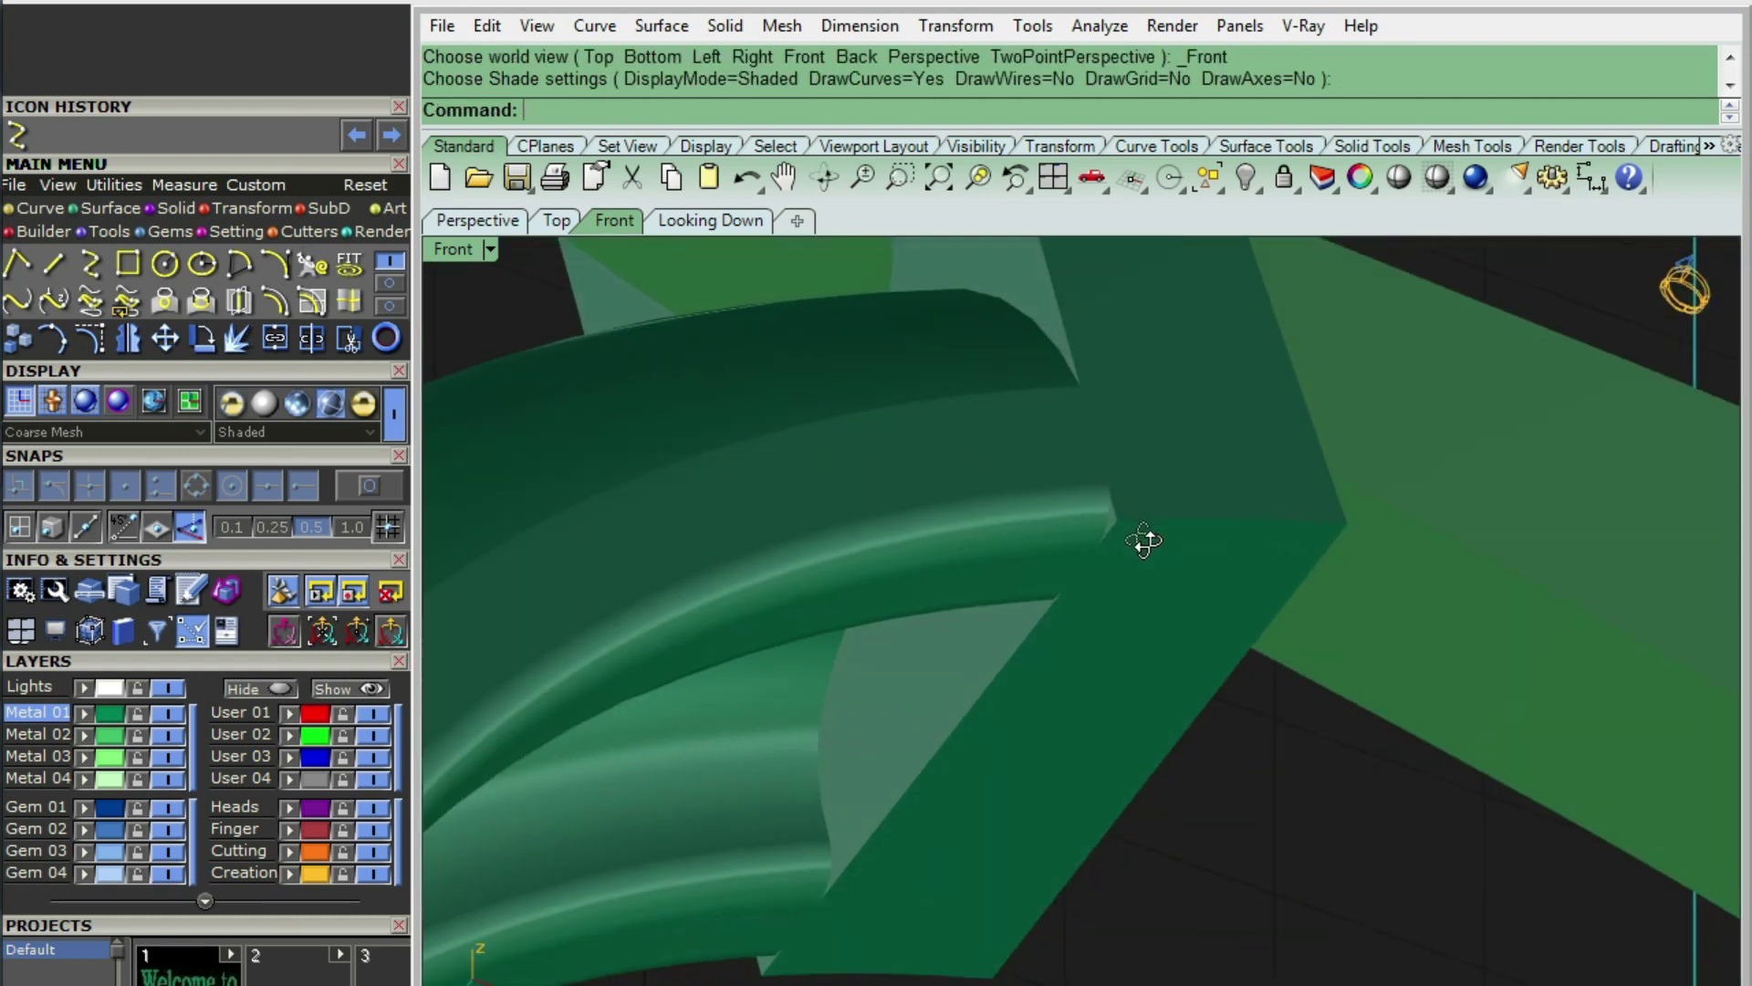
type("FE")
key("Return")
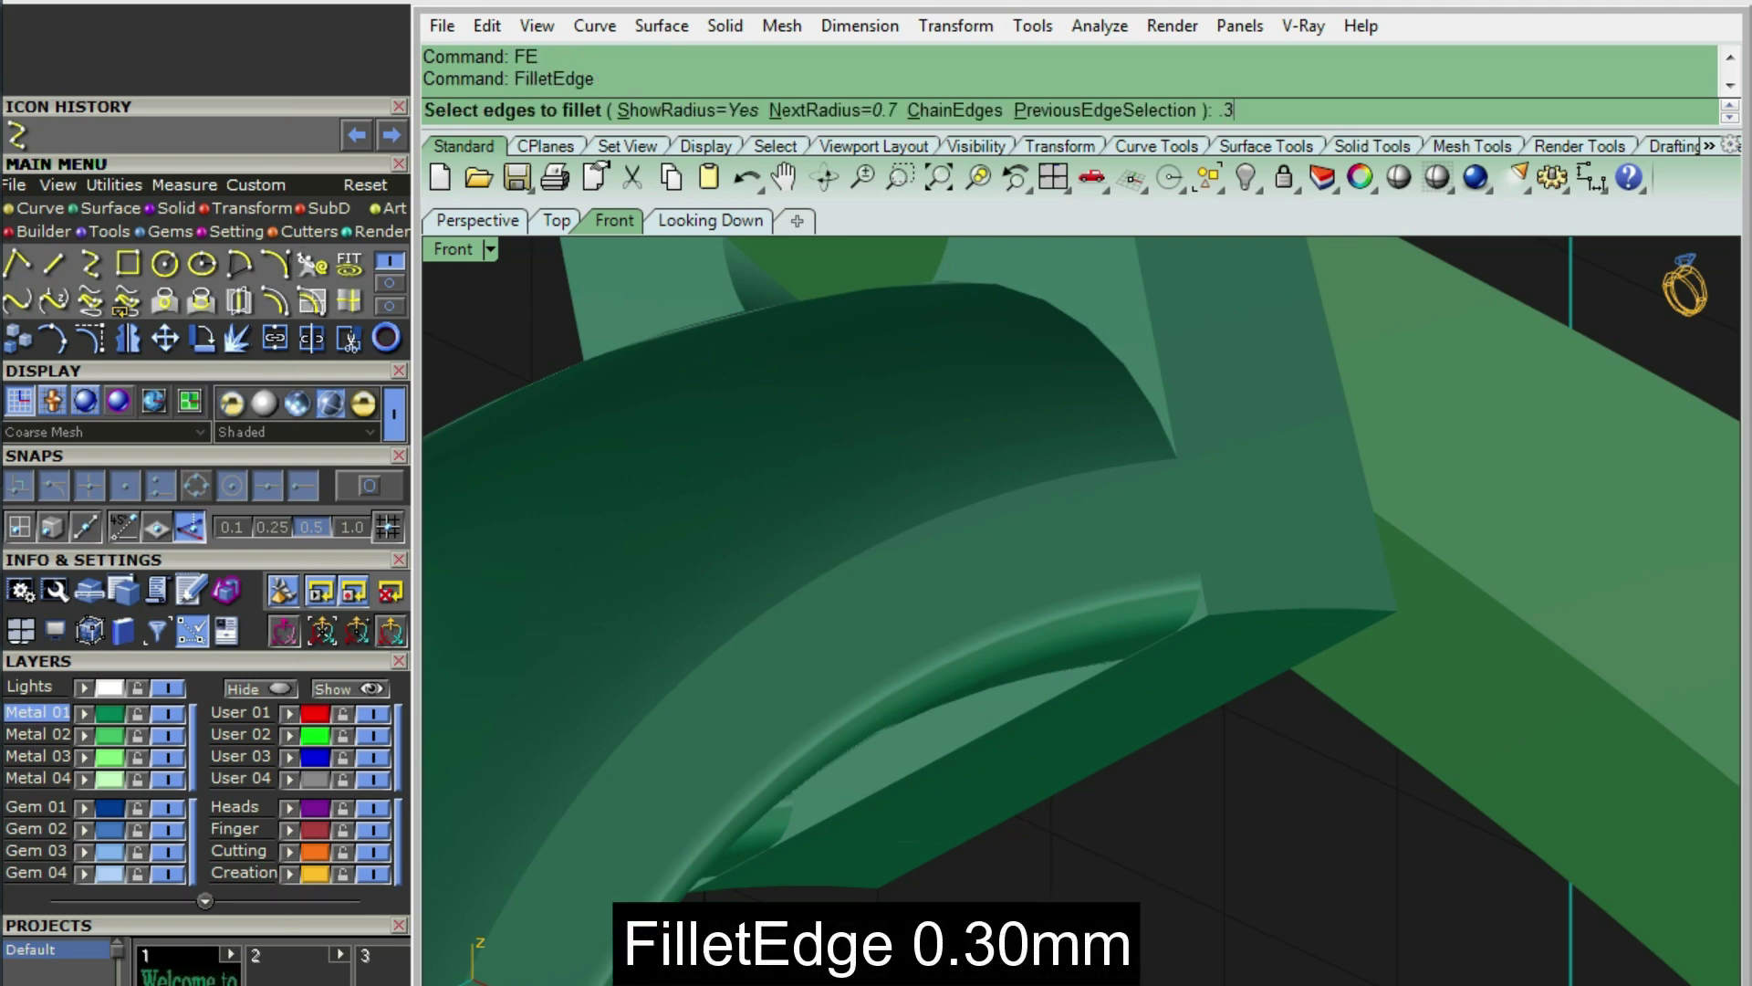
key("Return")
scroll(1229, 637, "up", 3)
left_click(1217, 596)
key("Return")
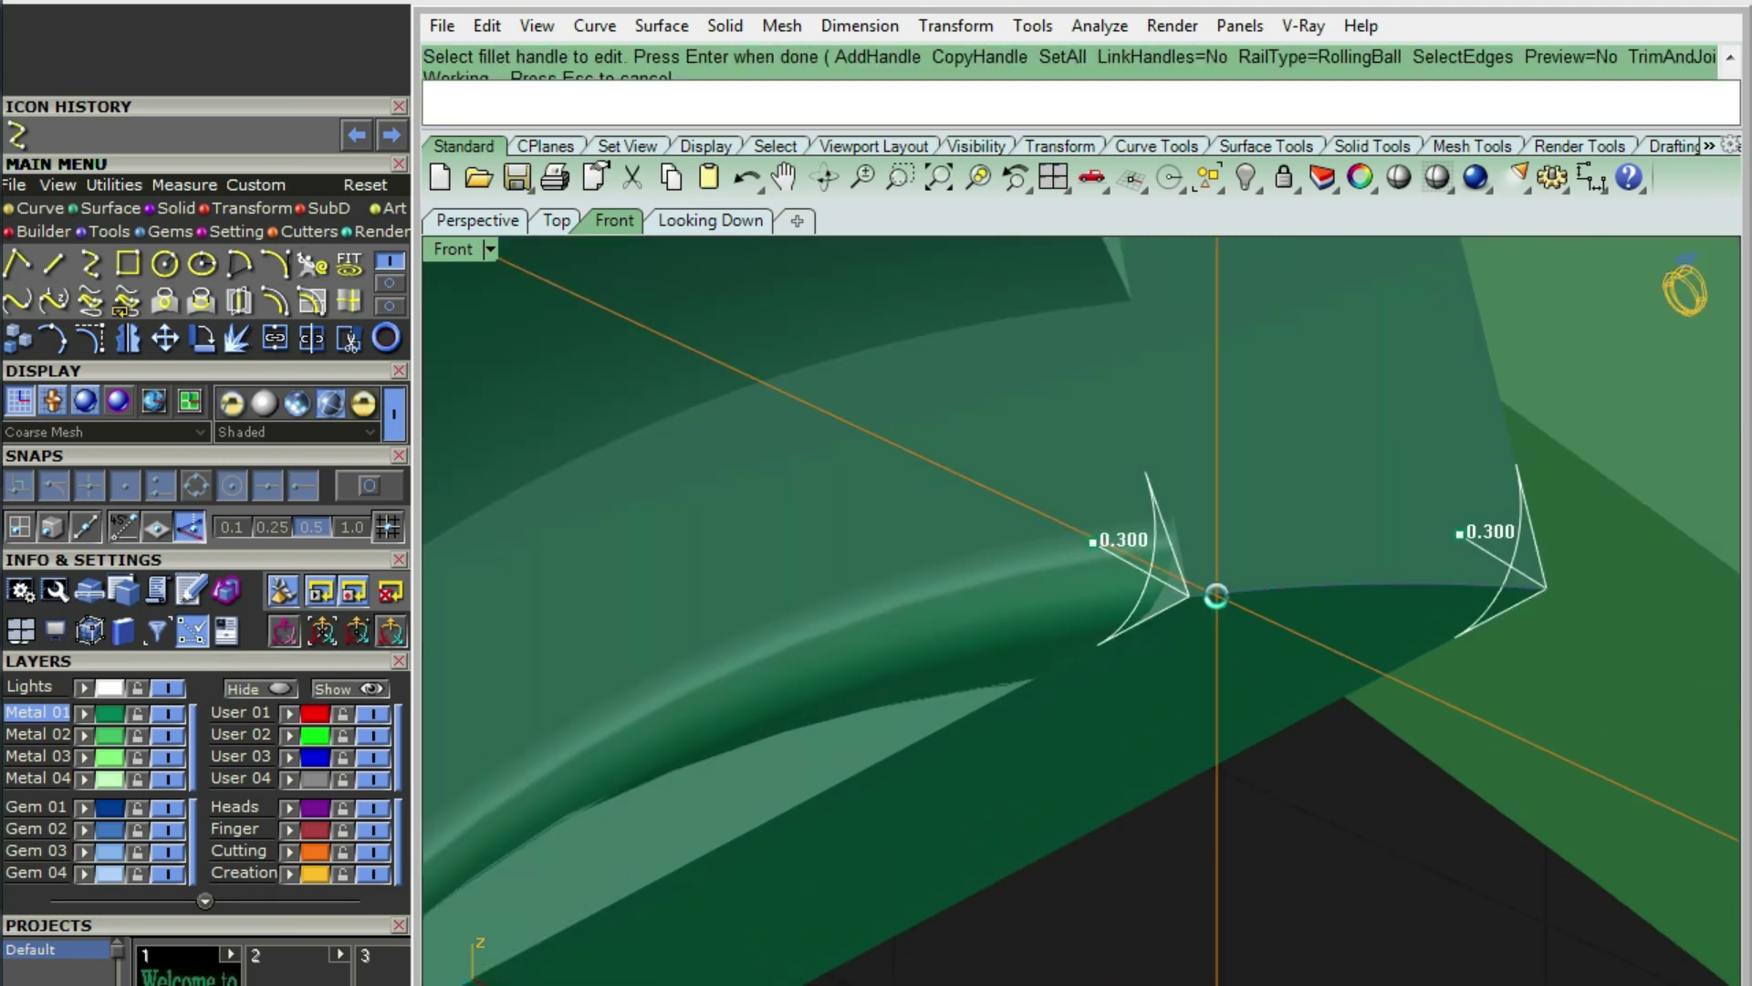
- Round a second catch post edge with the same 0.3 mm fillet
scroll(1109, 622, "down", 3)
mouse_move(818, 517)
right_mouse_down()
mouse_move(810, 645)
mouse_move(1024, 639)
right_mouse_up()
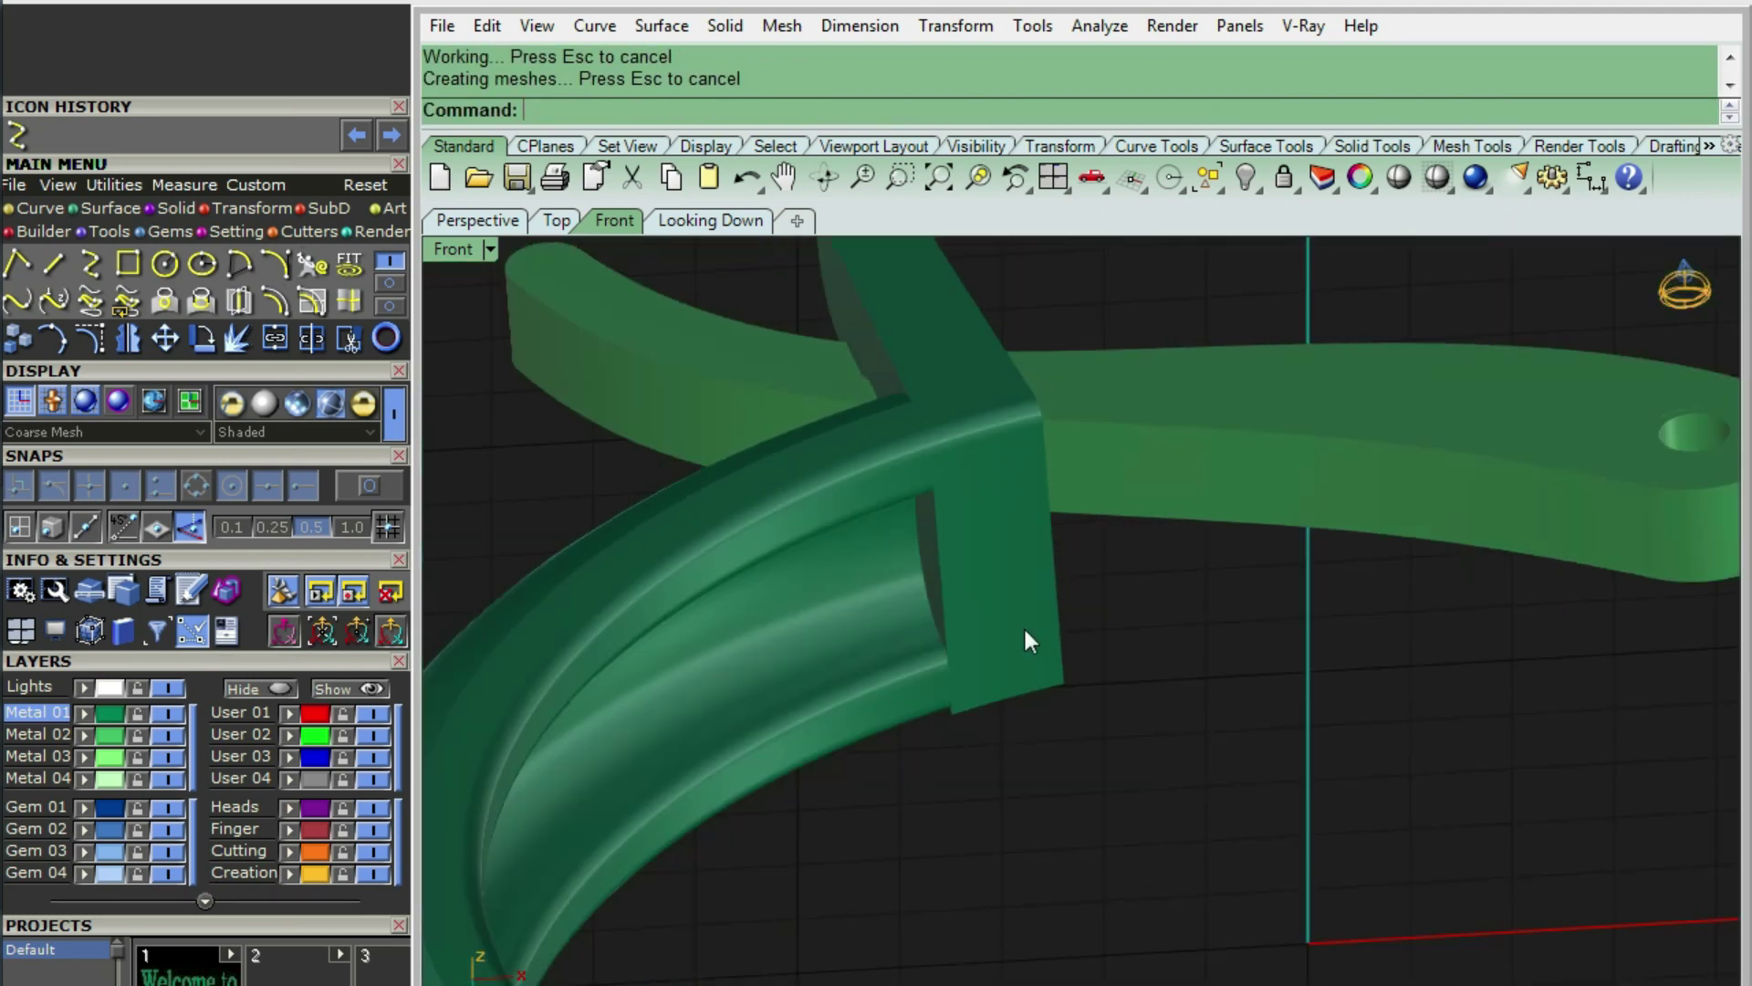
scroll(1001, 694, "up", 4)
left_click(926, 643)
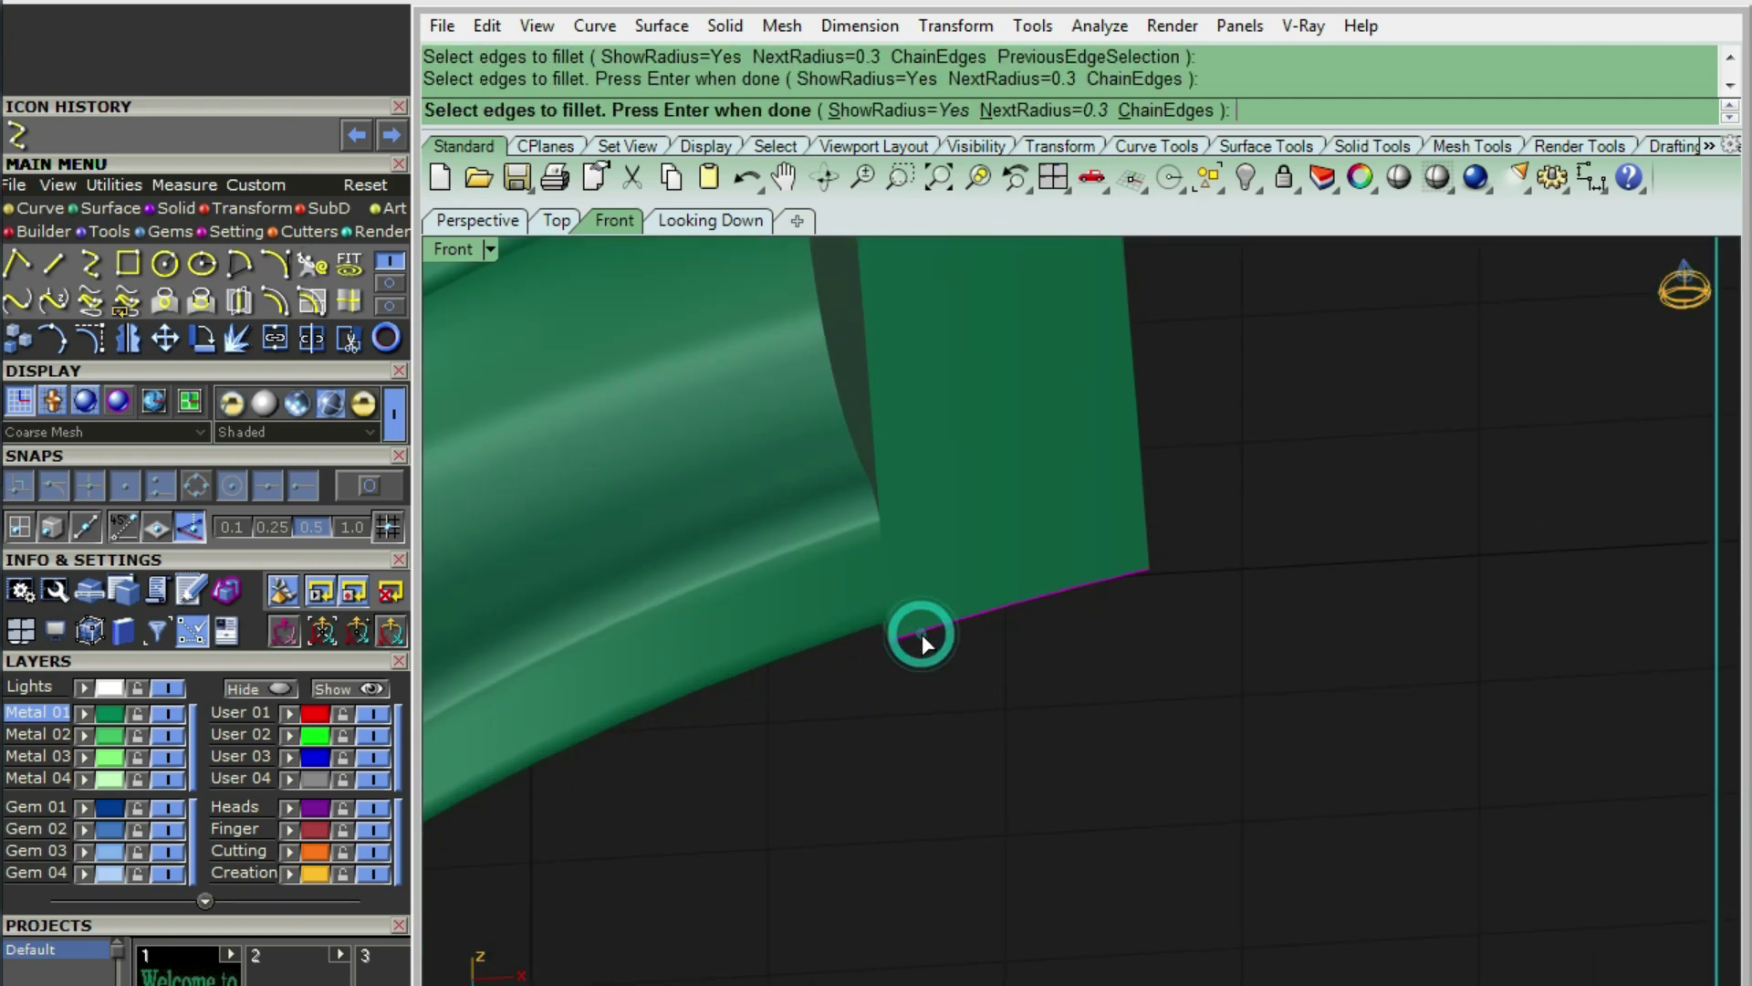
key("Return")
- Return to a straight front view and start revealing the hidden gem row
scroll(922, 632, "down", 3)
scroll(938, 600, "up", 3)
mouse_move(749, 738)
right_mouse_down()
mouse_move(758, 696)
mouse_move(927, 566)
mouse_move(991, 751)
right_mouse_up()
scroll(1004, 766, "down", 2)
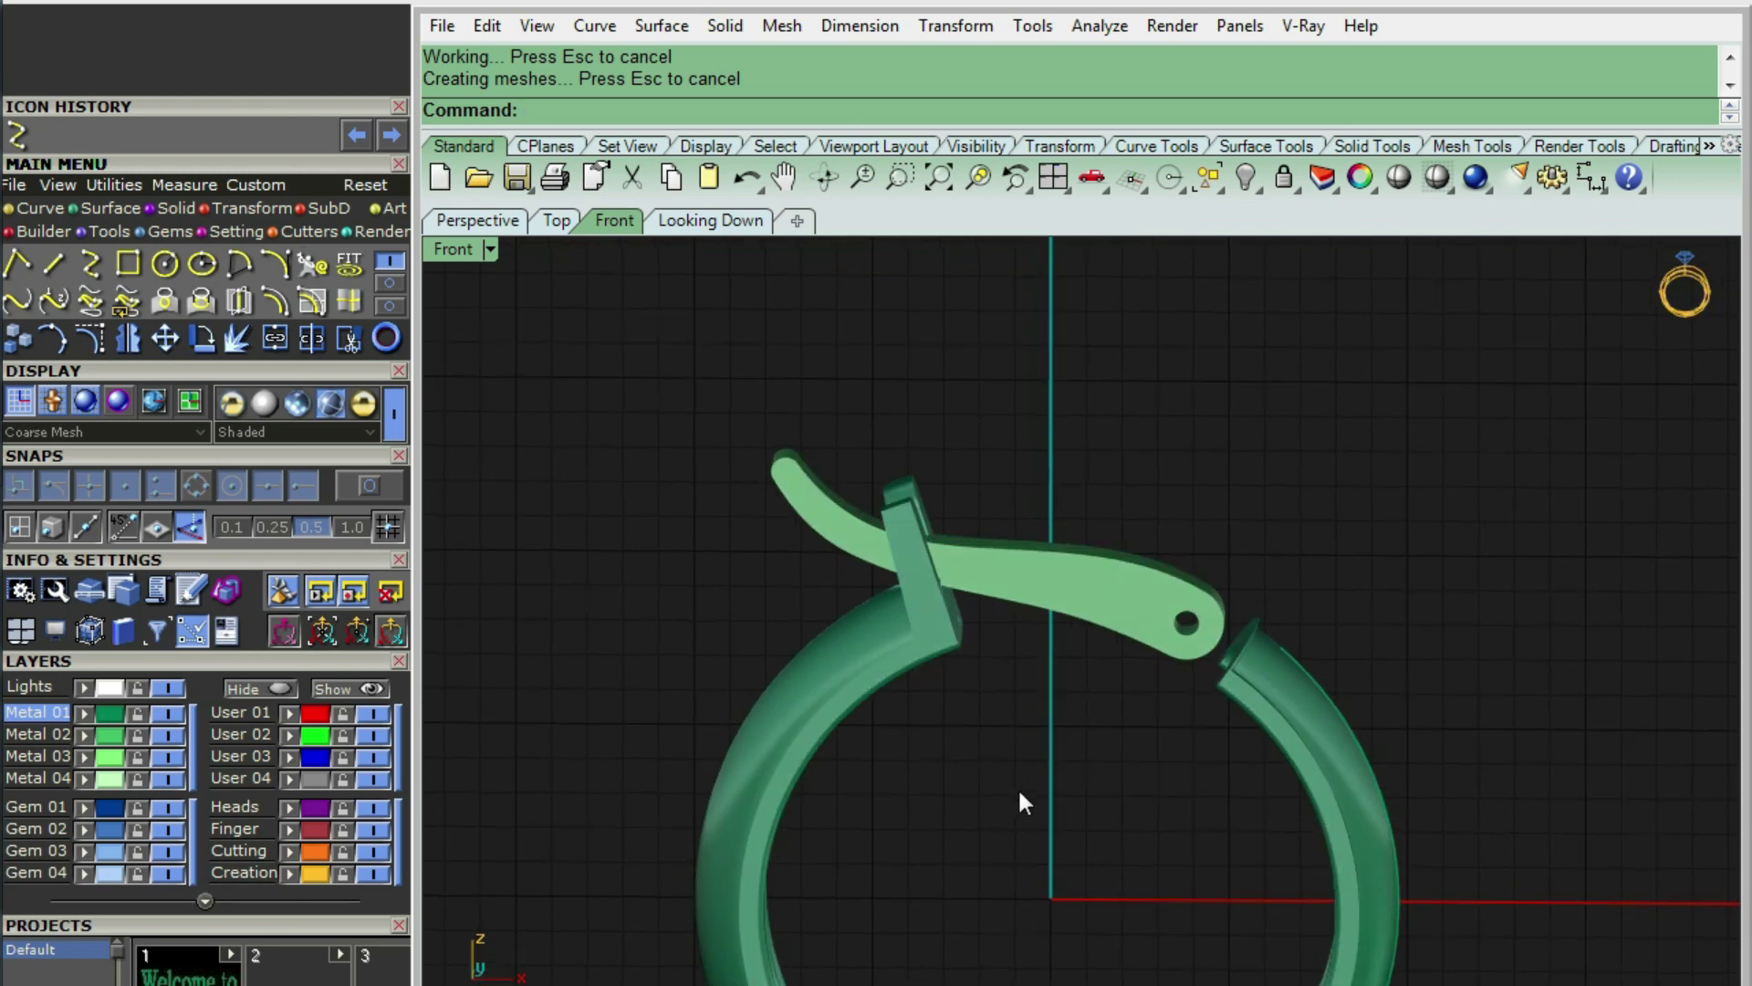
key("F5")
- Show the hidden pavé gem row again and group the ring's head pieces
scroll(1103, 537, "up", 2)
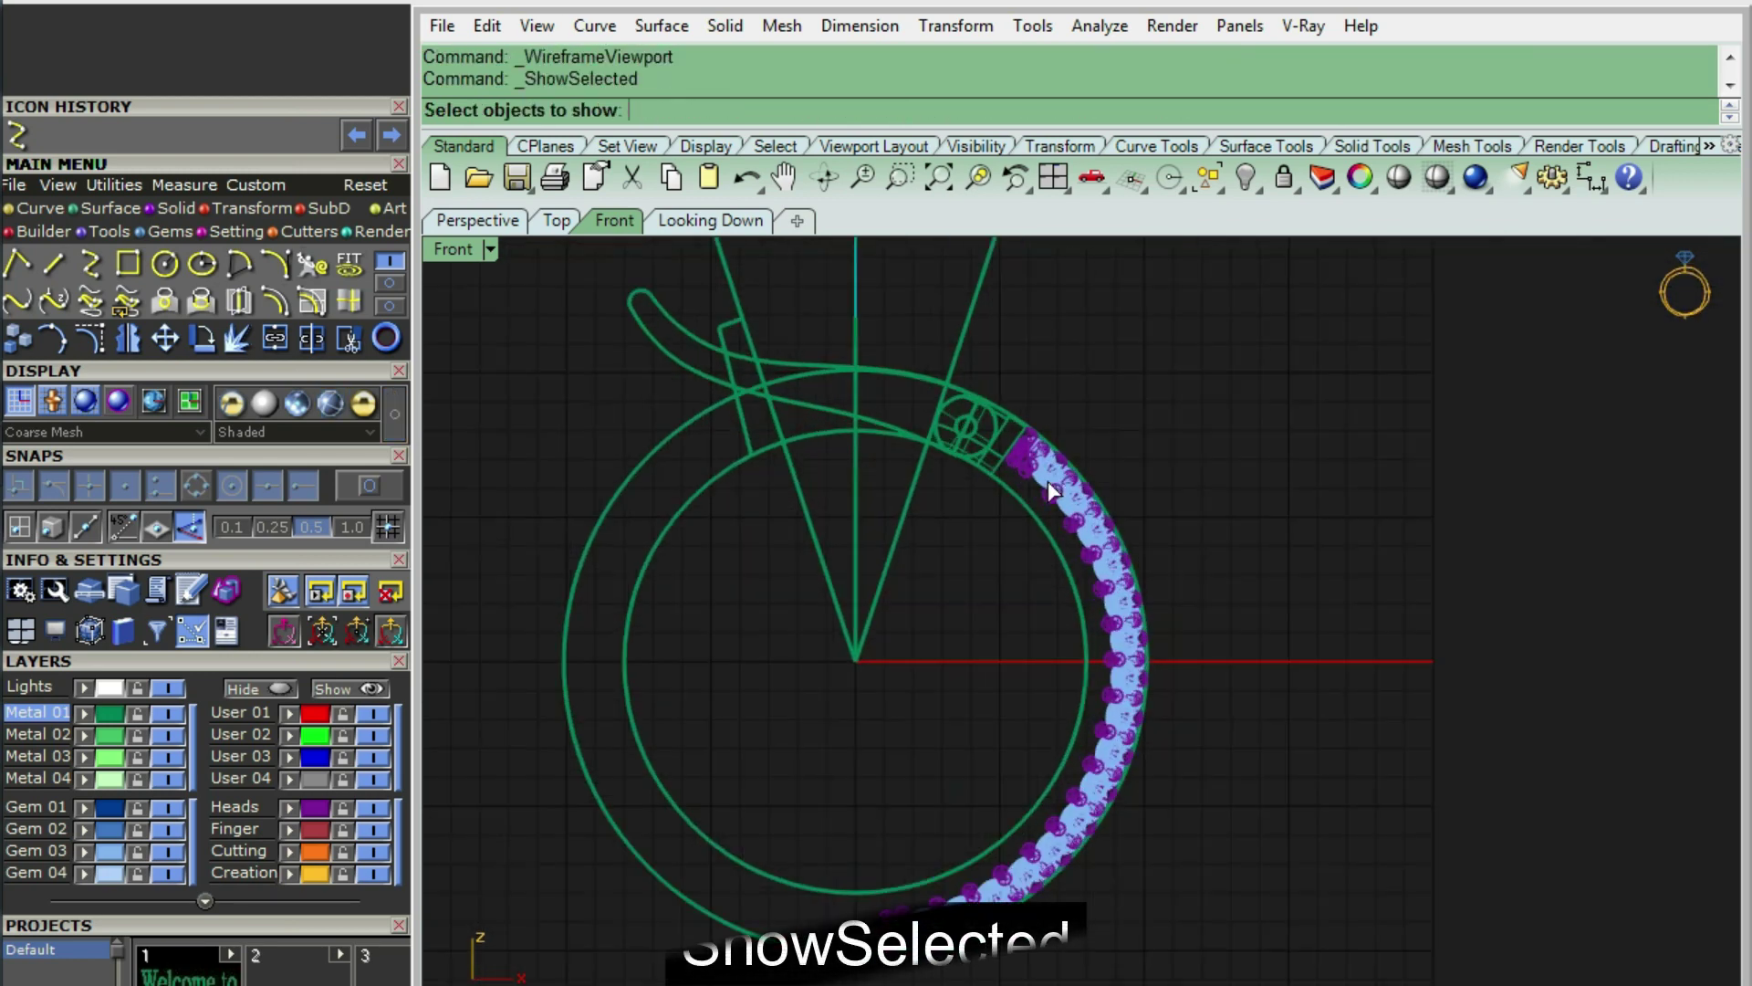
scroll(1077, 502, "up", 3)
left_click(1038, 473)
key("Return")
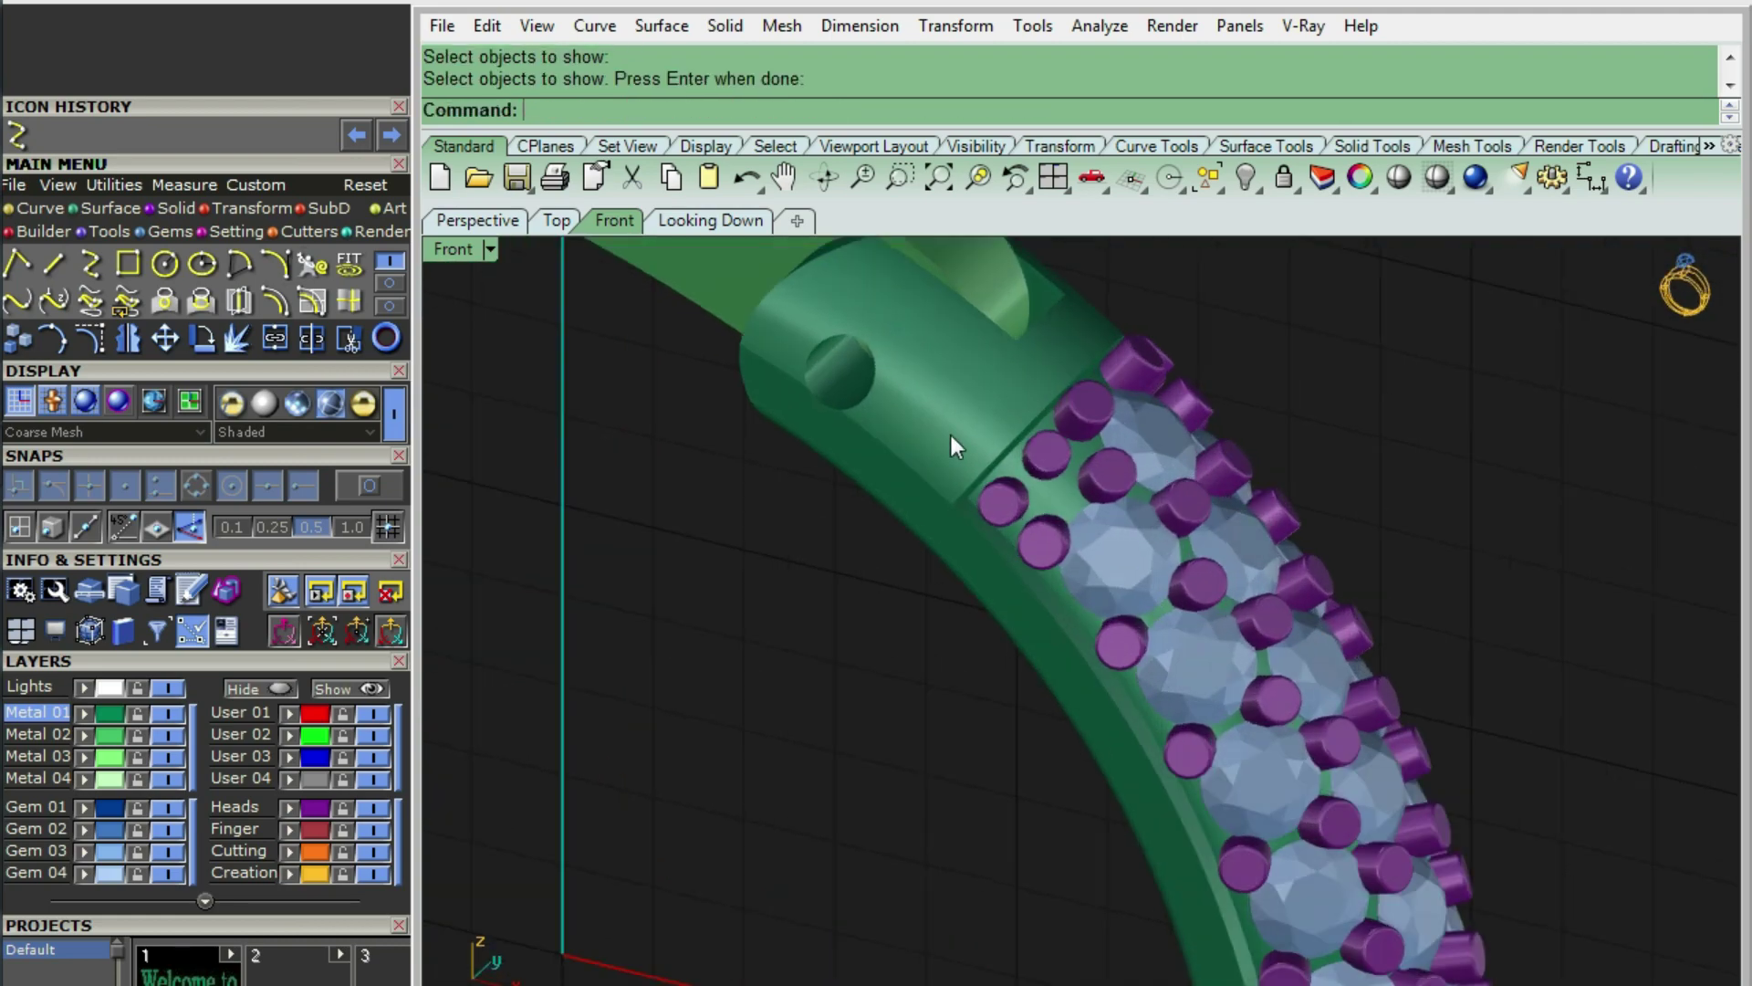
left_click(933, 565)
key("ctrl+g")
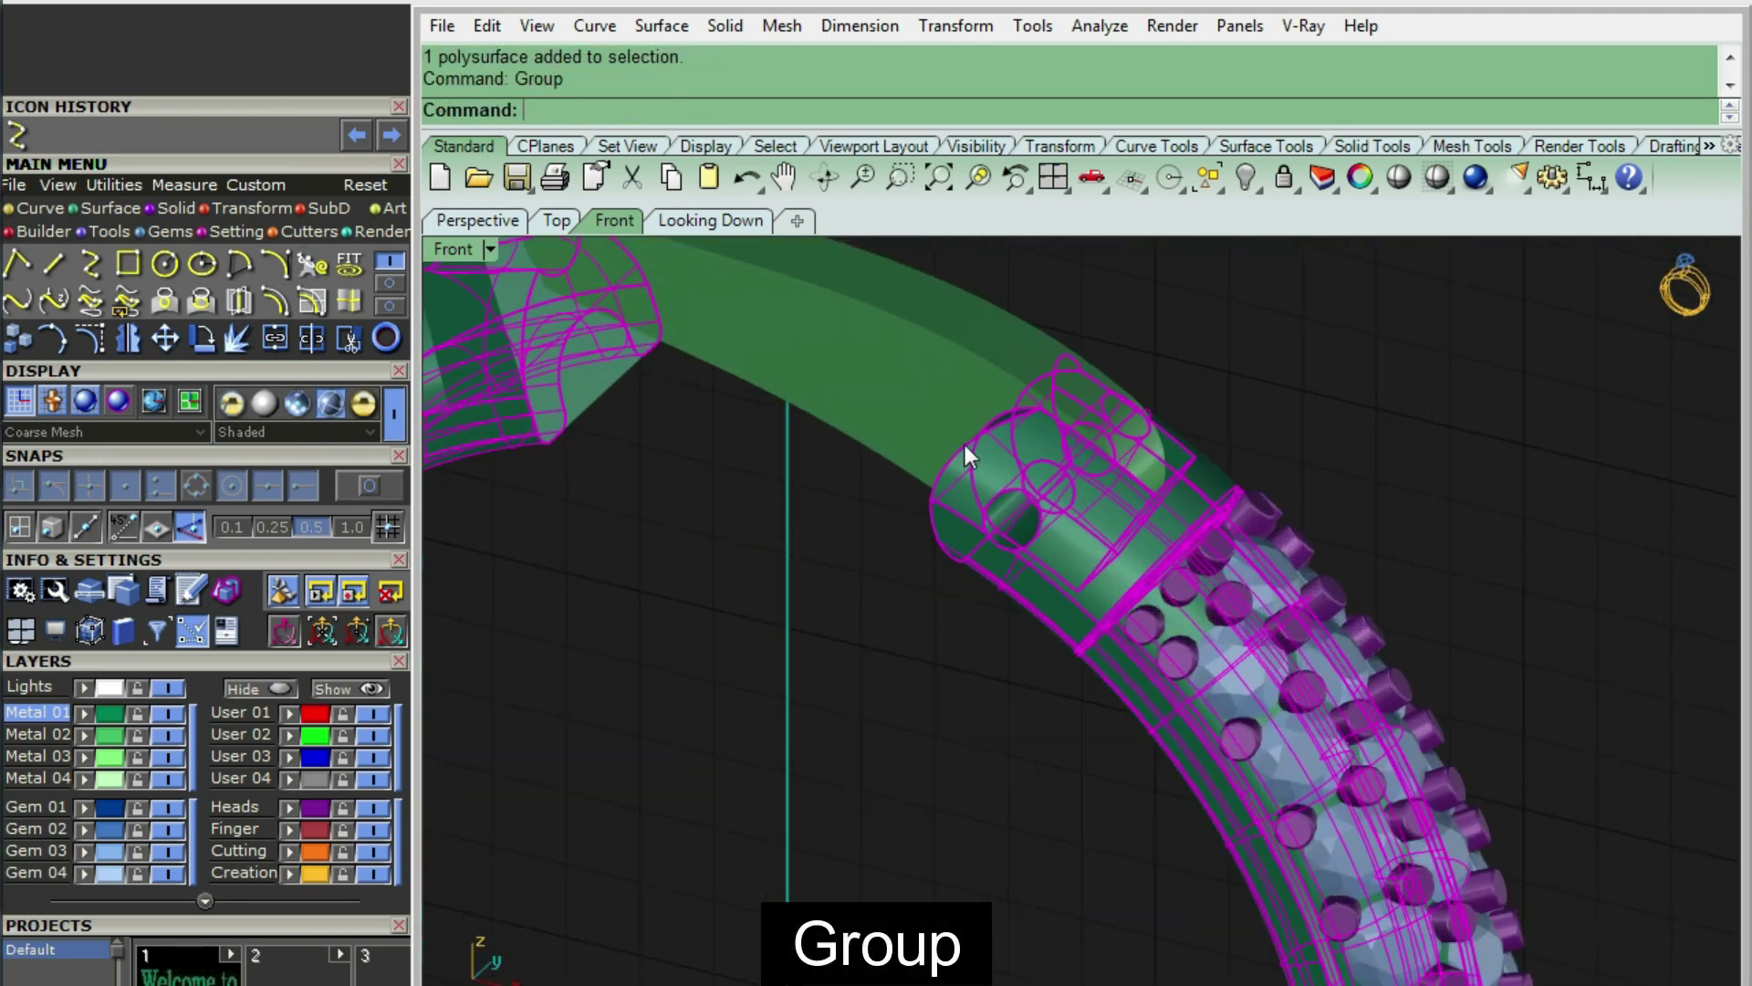
- Select all 49 pavé gems, ungroup them and bring up their gem actions
scroll(1141, 490, "down", 8)
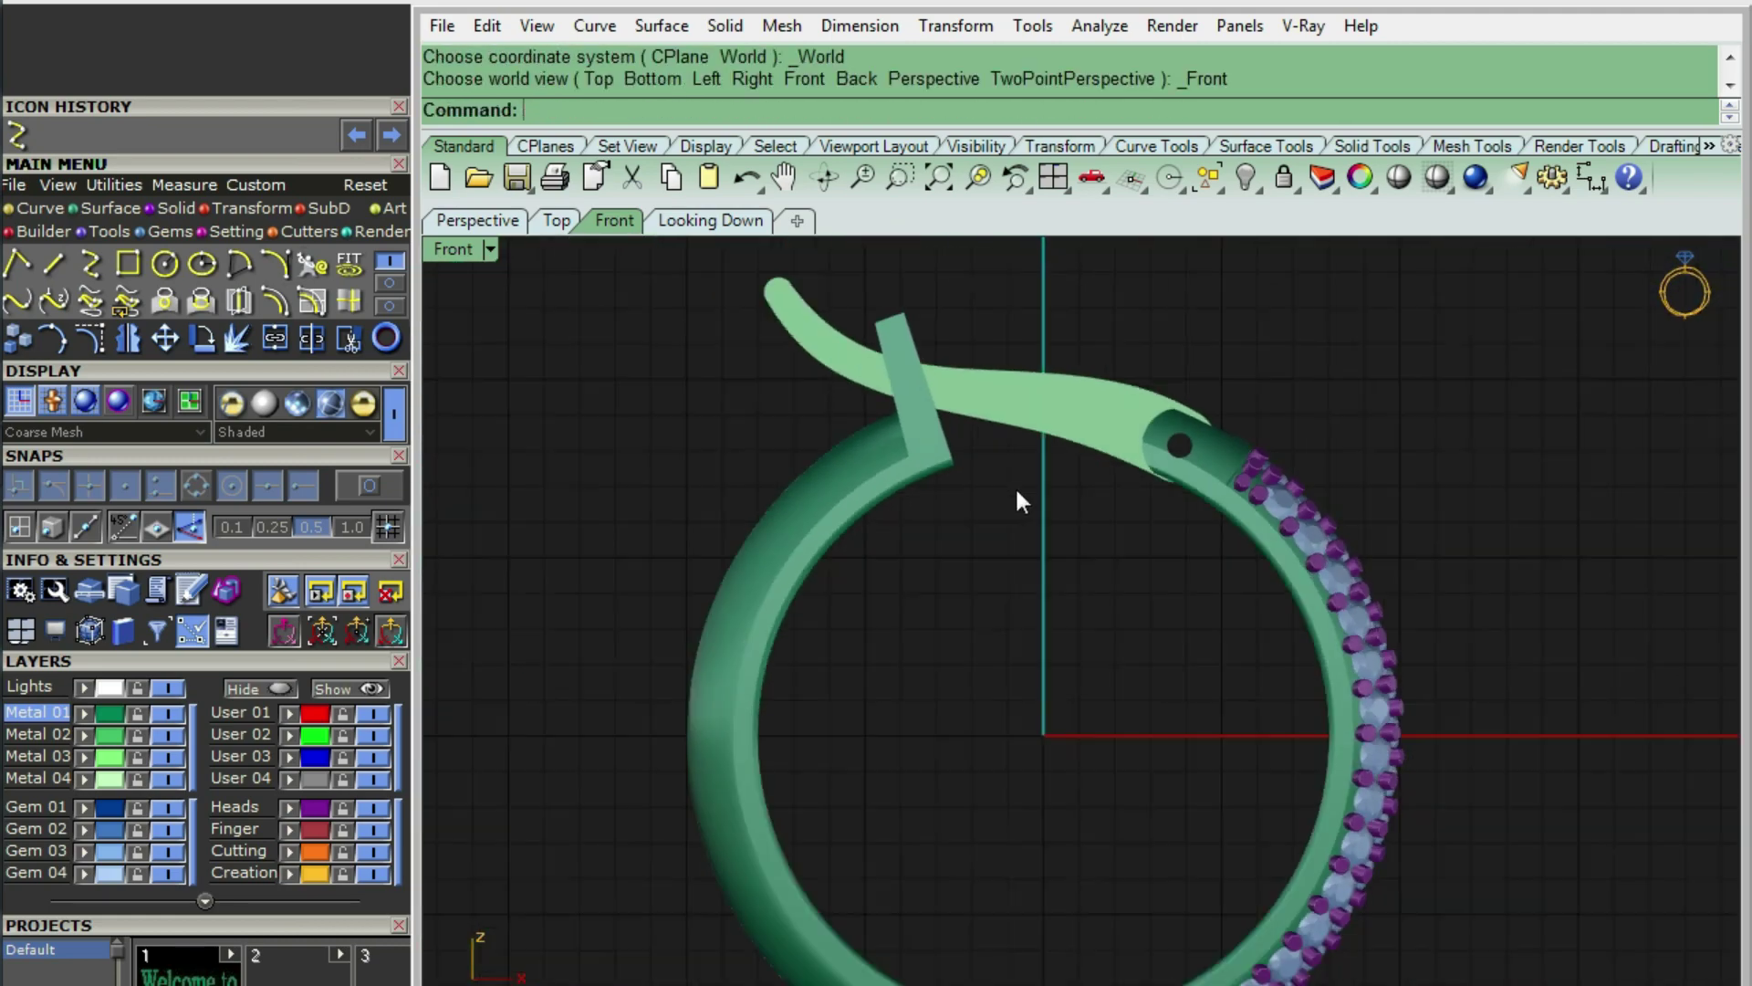
scroll(1015, 485, "down", 2)
right_click_drag(1149, 447, 1108, 496)
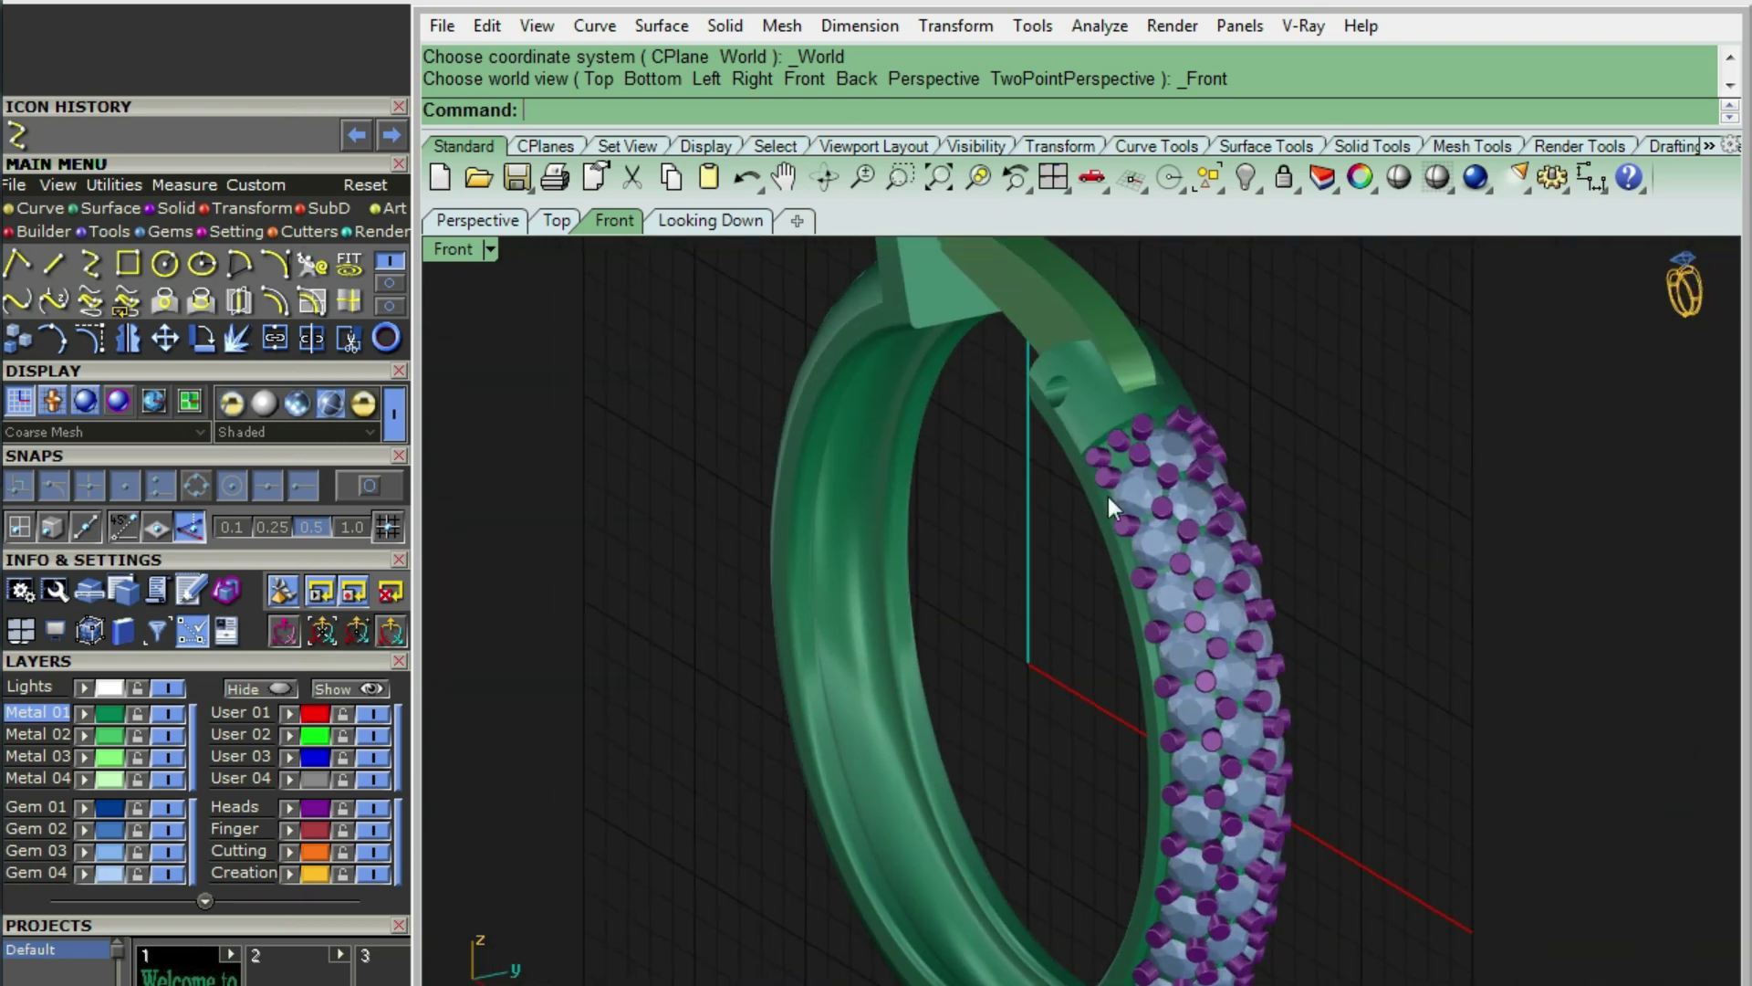
left_click(1146, 486)
key("ctrl+shift+g")
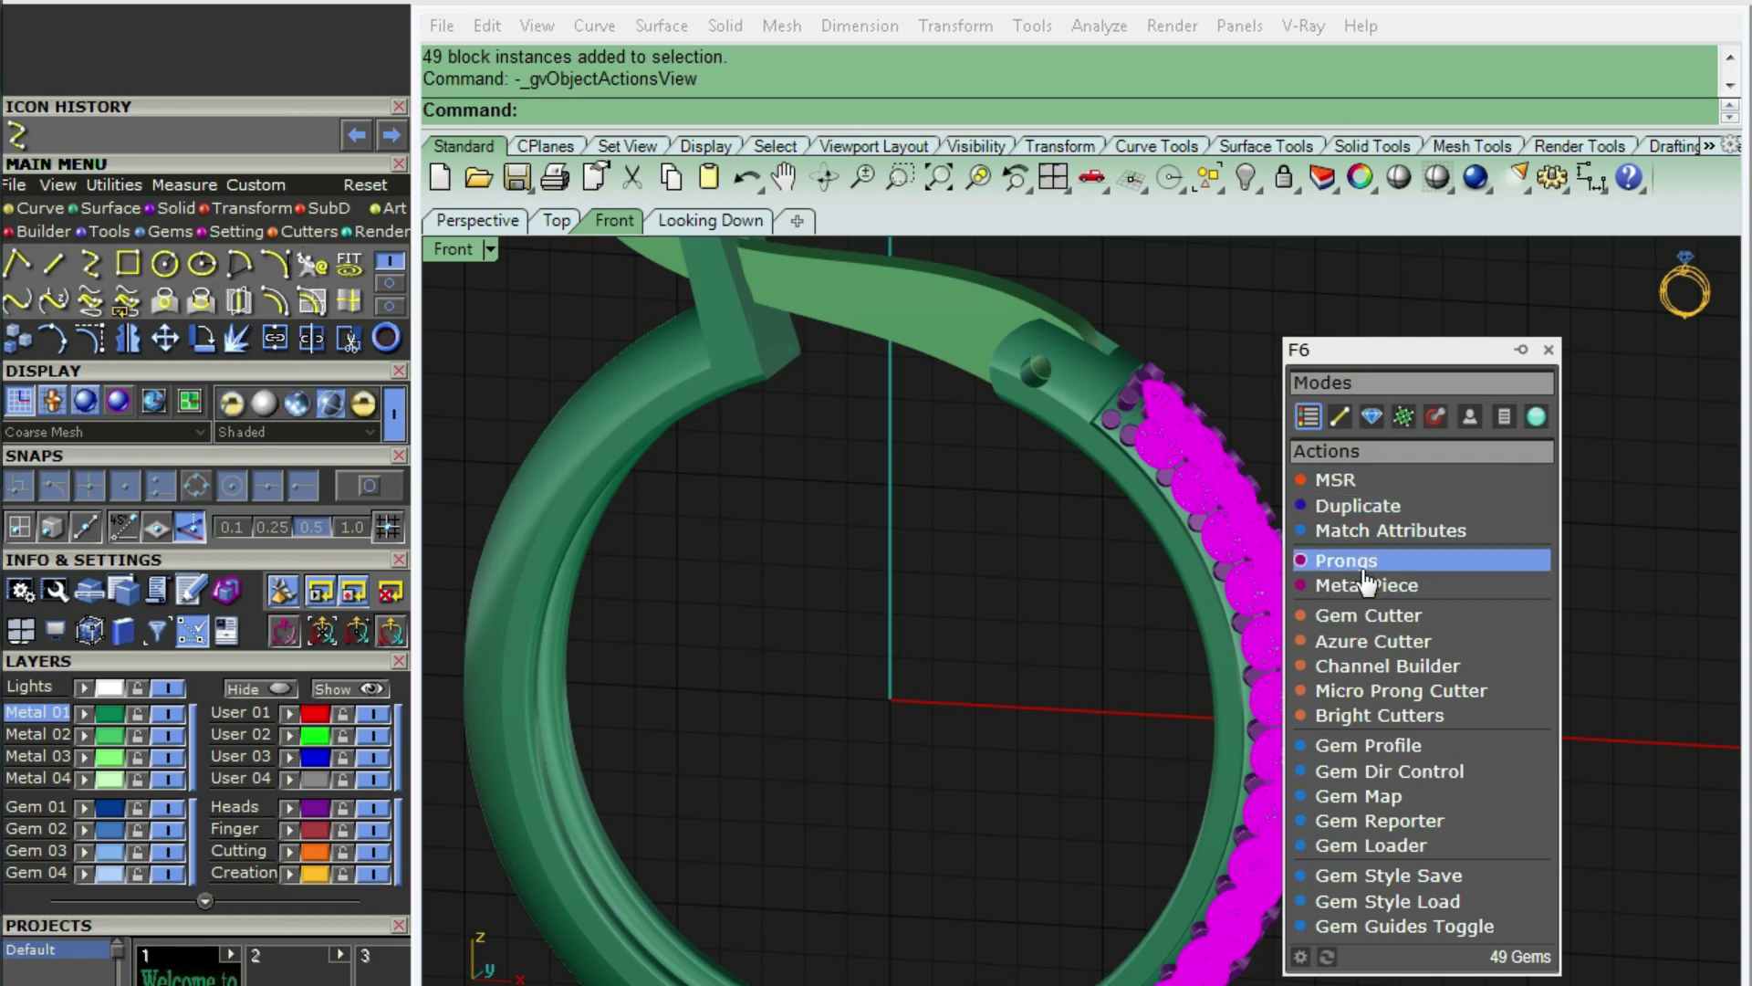
- Generate Azure gem cutters under all 49 stones and subtract them from both shank pieces
left_click(1367, 617)
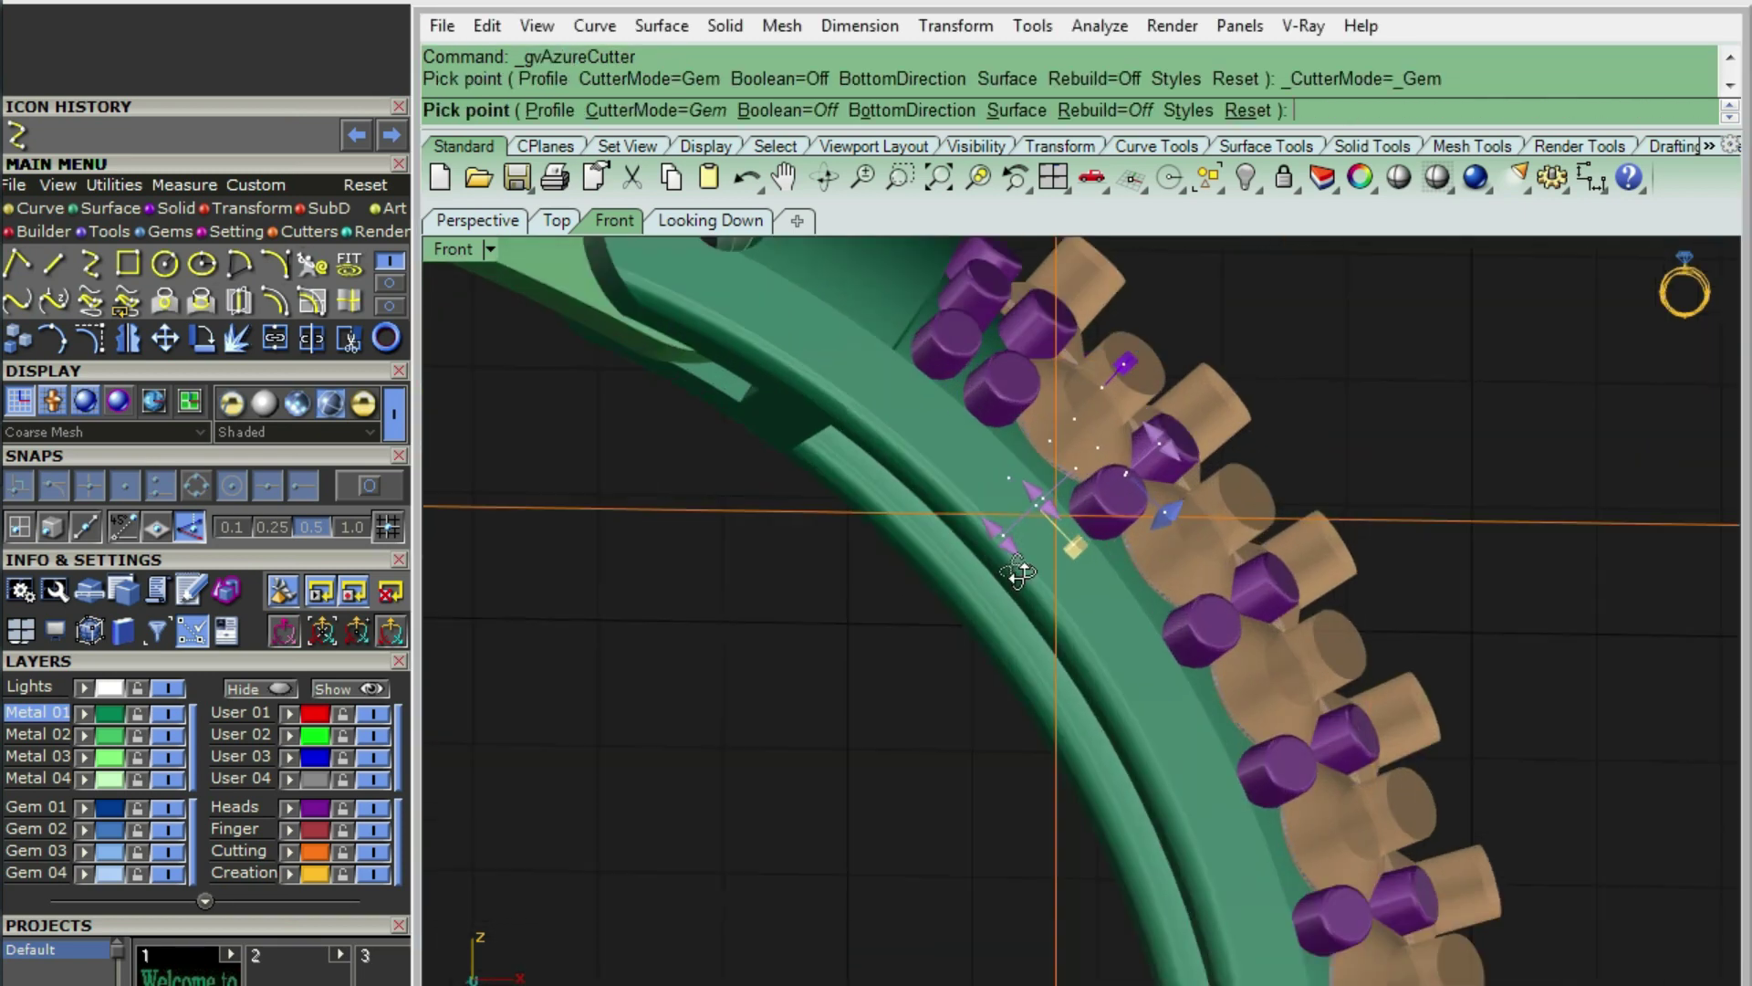
right_click(1124, 573)
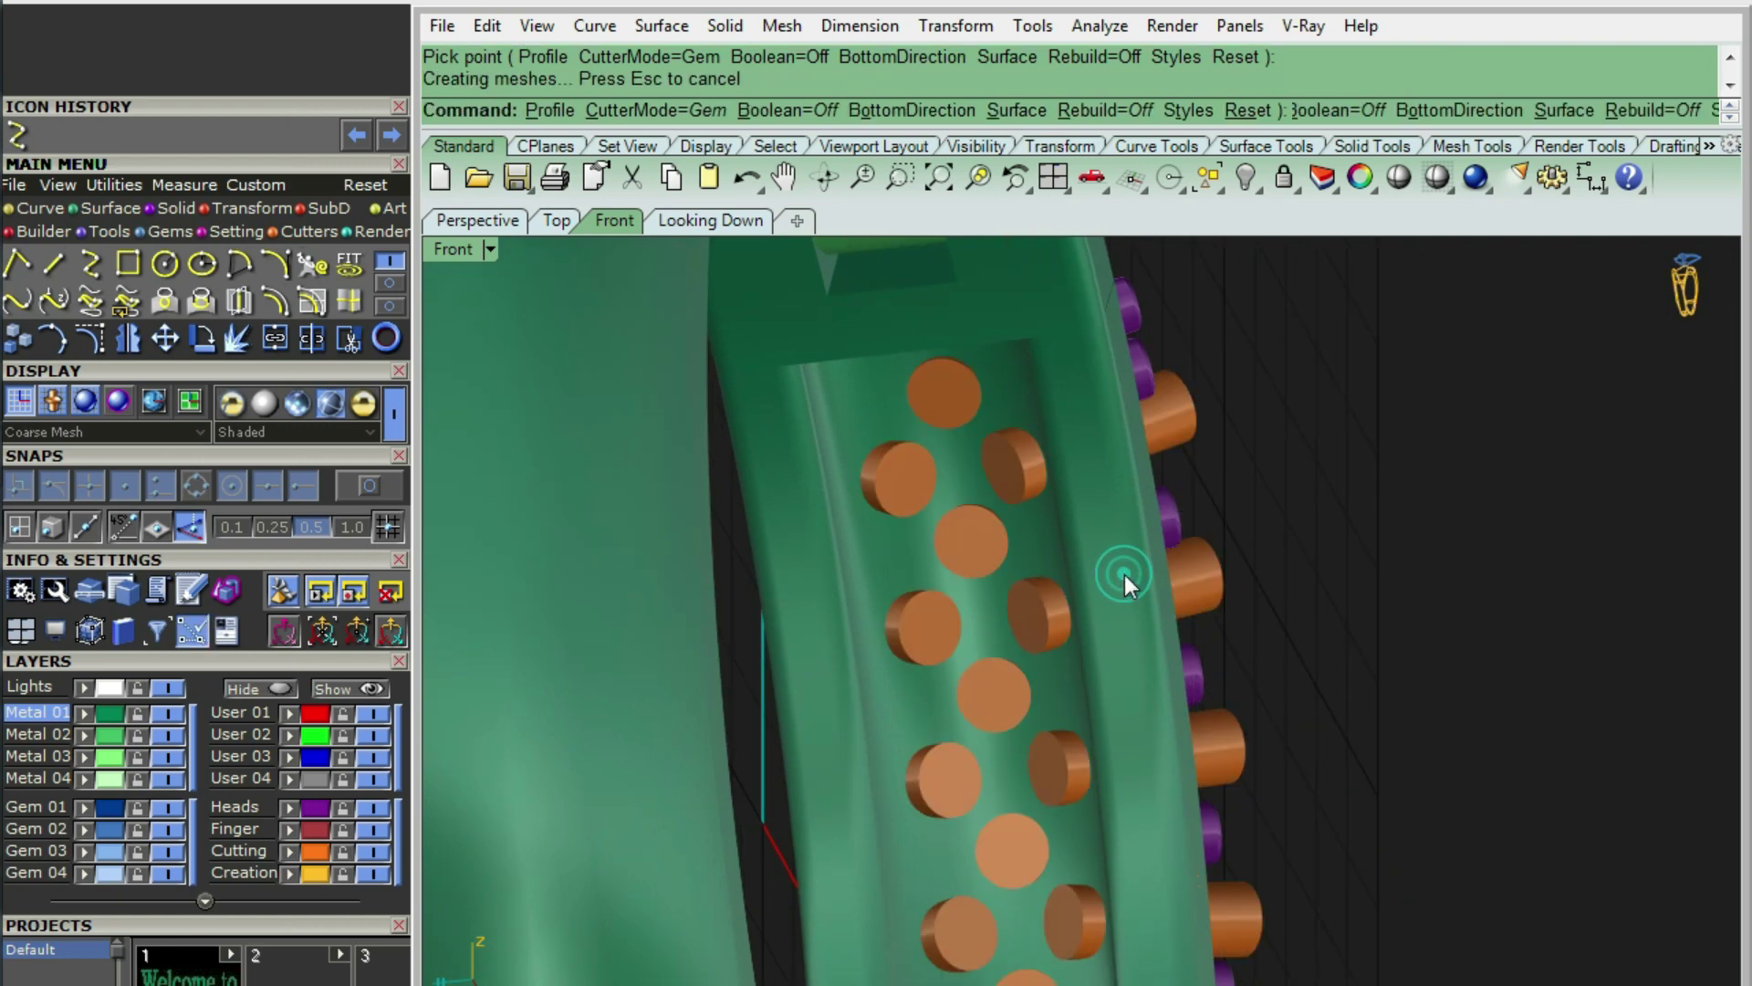
left_click(1272, 469)
left_click(1113, 542)
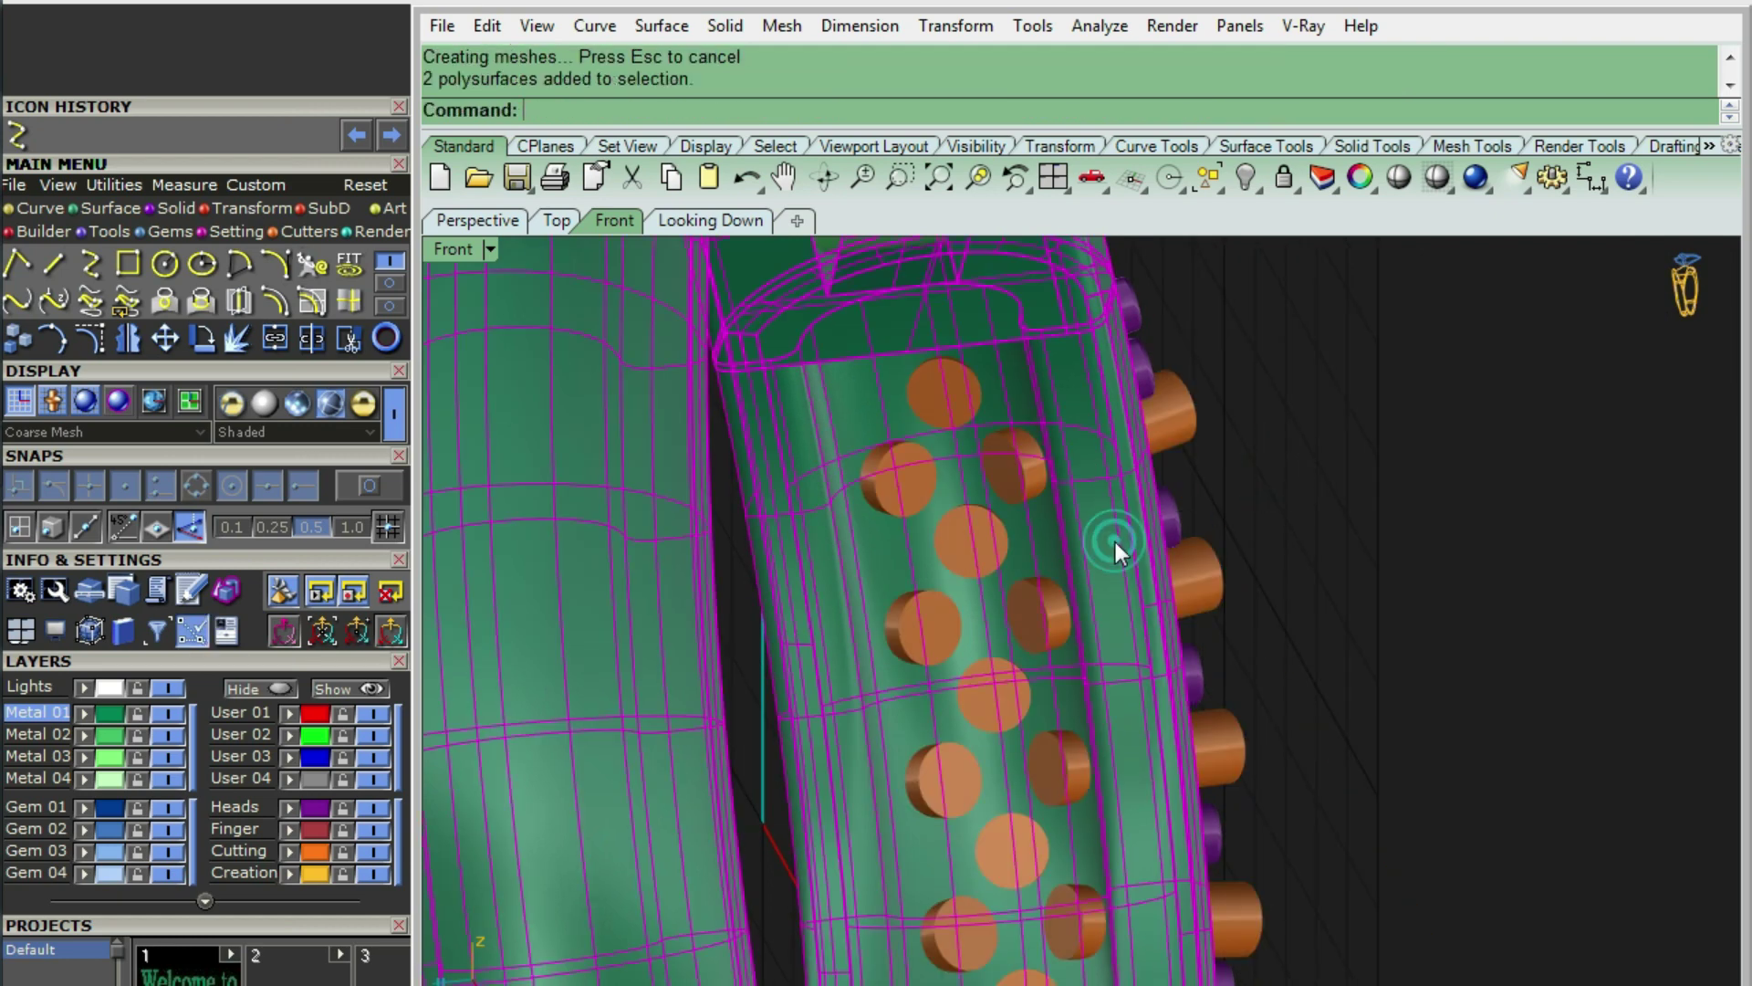
type("BooleanDifference")
key("Return")
left_click(1193, 419)
key("Return")
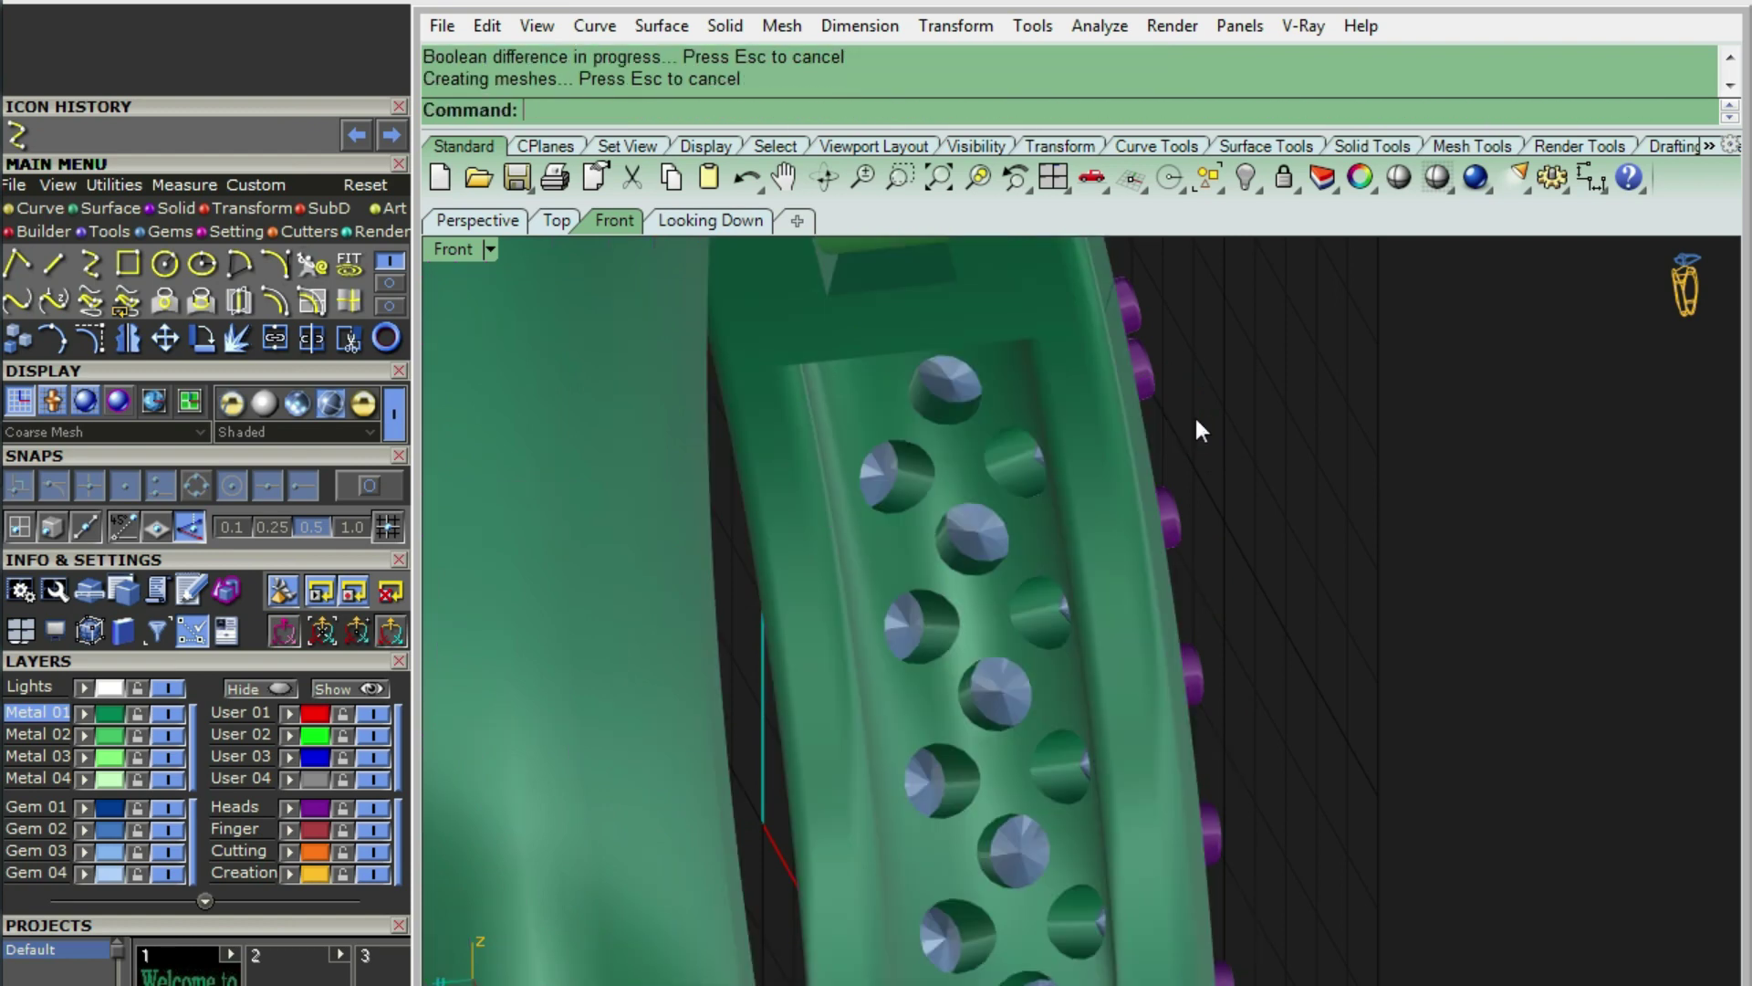
scroll(1110, 442, "down", 5)
right_click_drag(1109, 442, 920, 709)
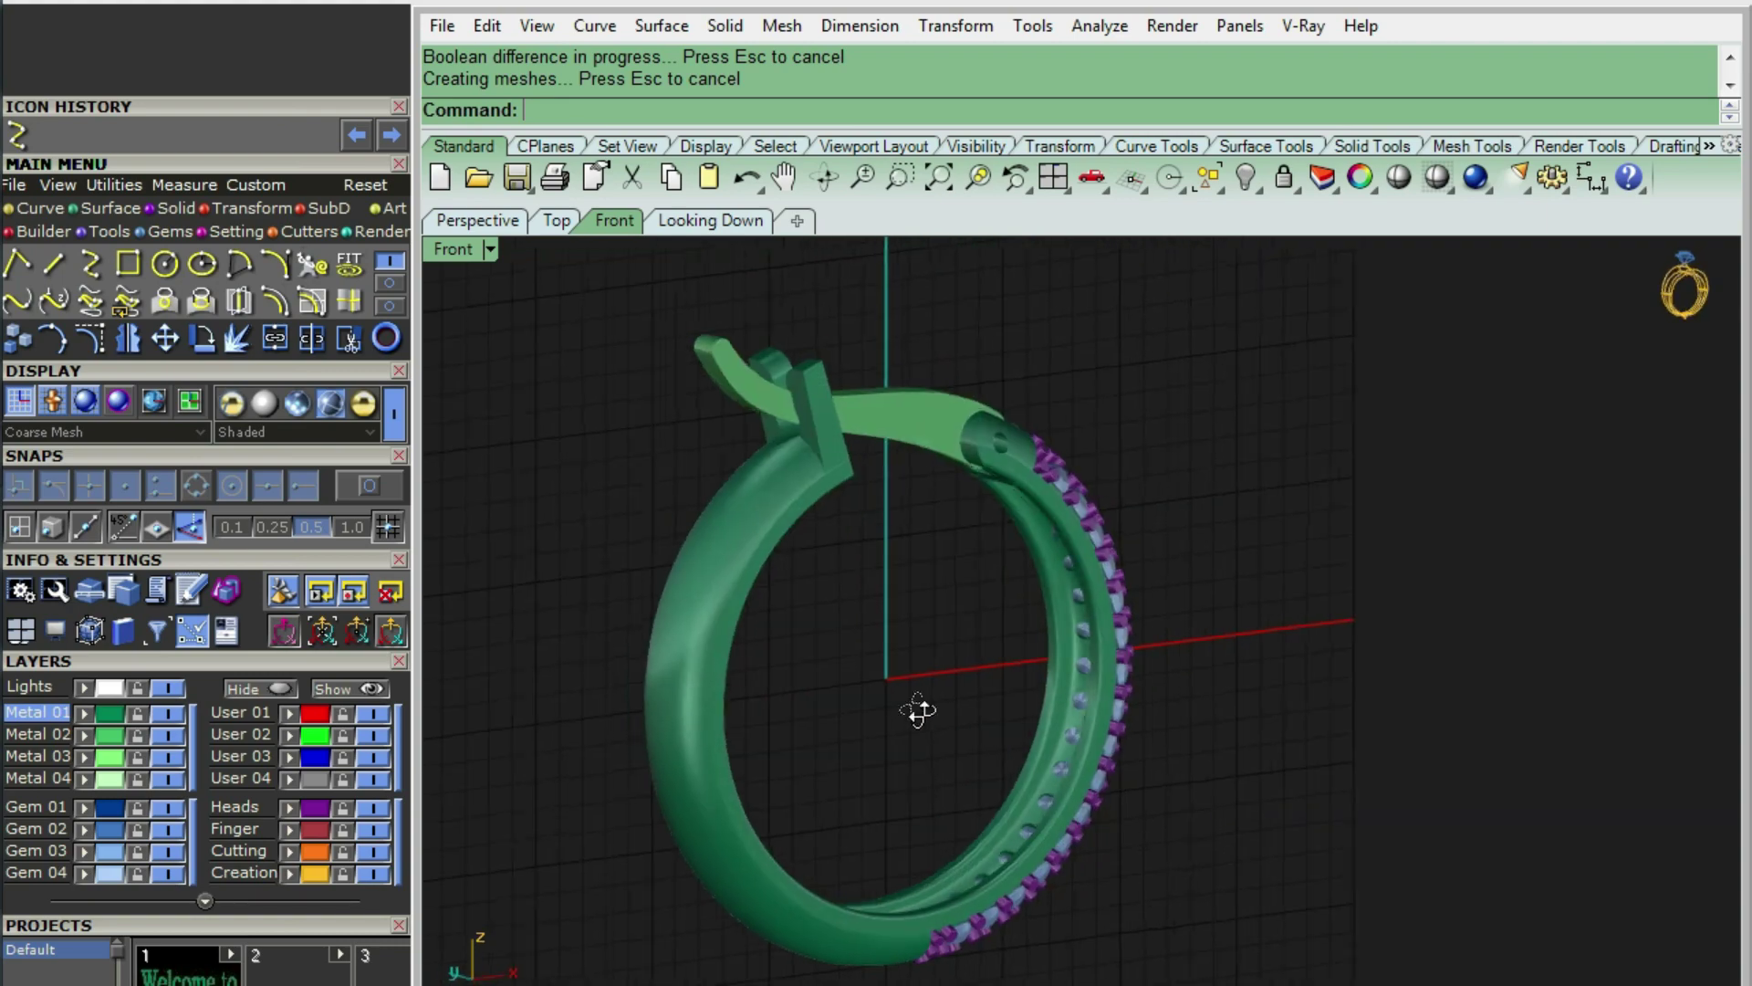
- Reset to a flat Front view and show the ring in a clean Shade preview
scroll(1032, 829, "up", 4)
mouse_move(1031, 828)
right_mouse_down()
mouse_move(888, 751)
mouse_move(845, 876)
mouse_move(1048, 782)
mouse_move(930, 571)
right_mouse_up()
key("ctrl+F2")
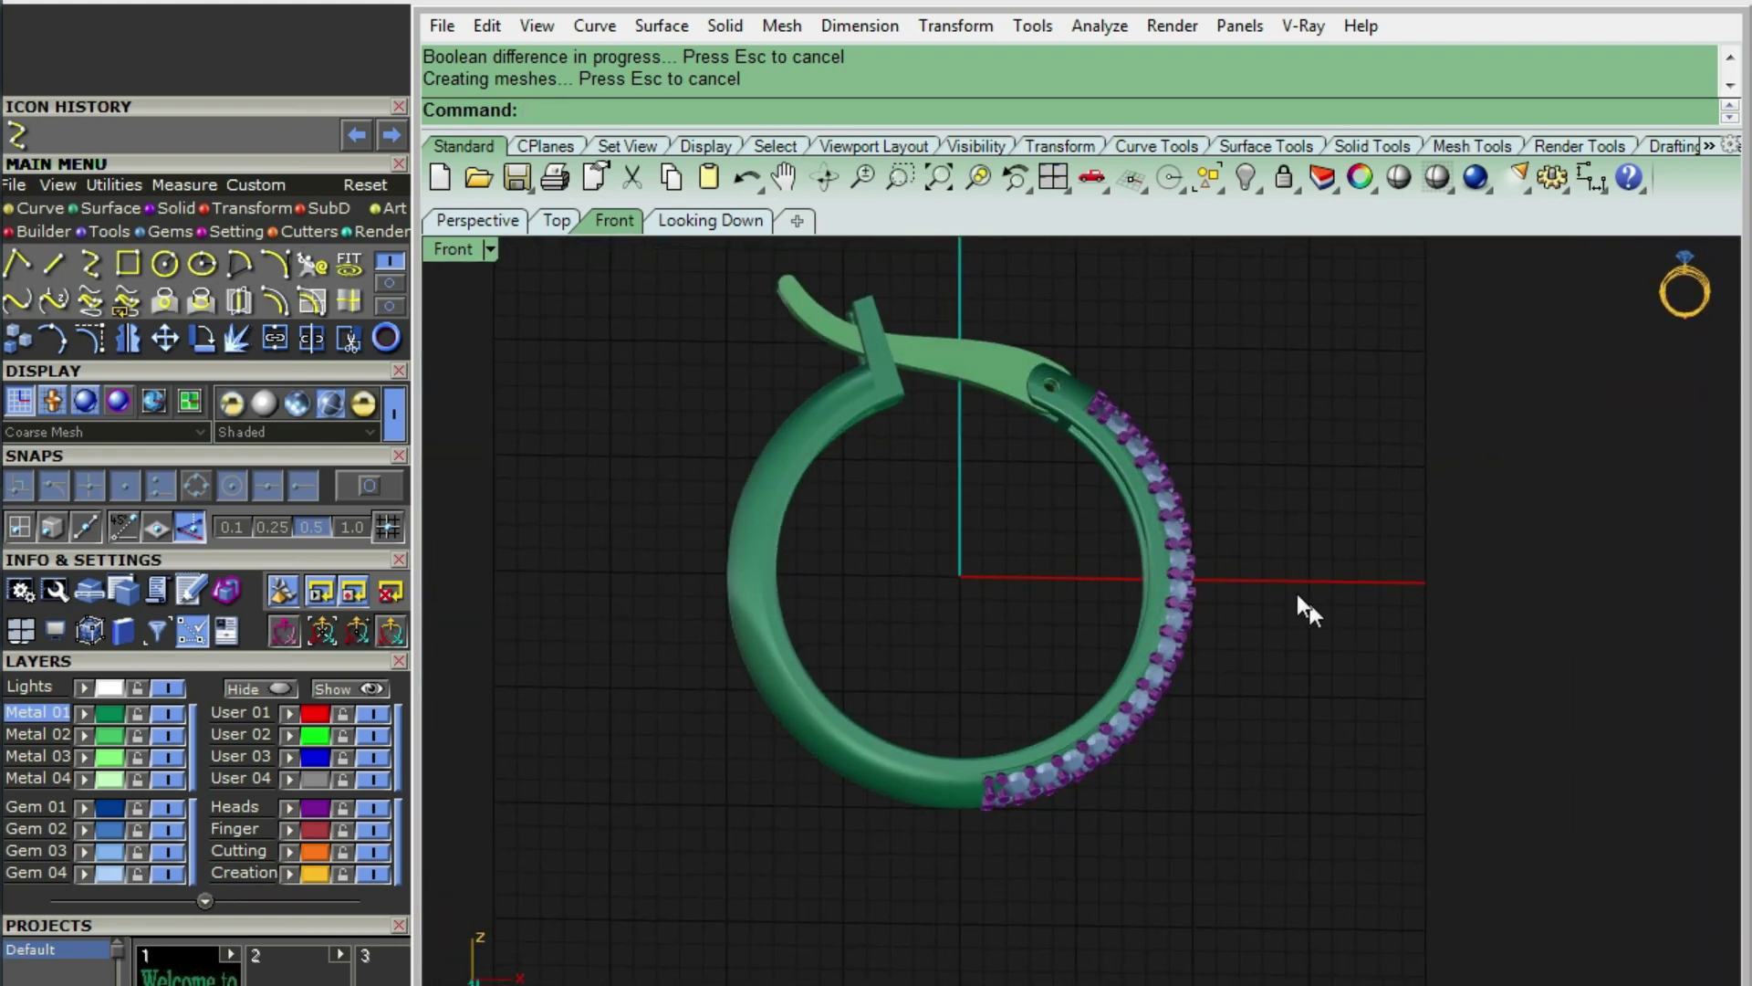
key("ctrl+alt+w")
key("ctrl+alt+s")
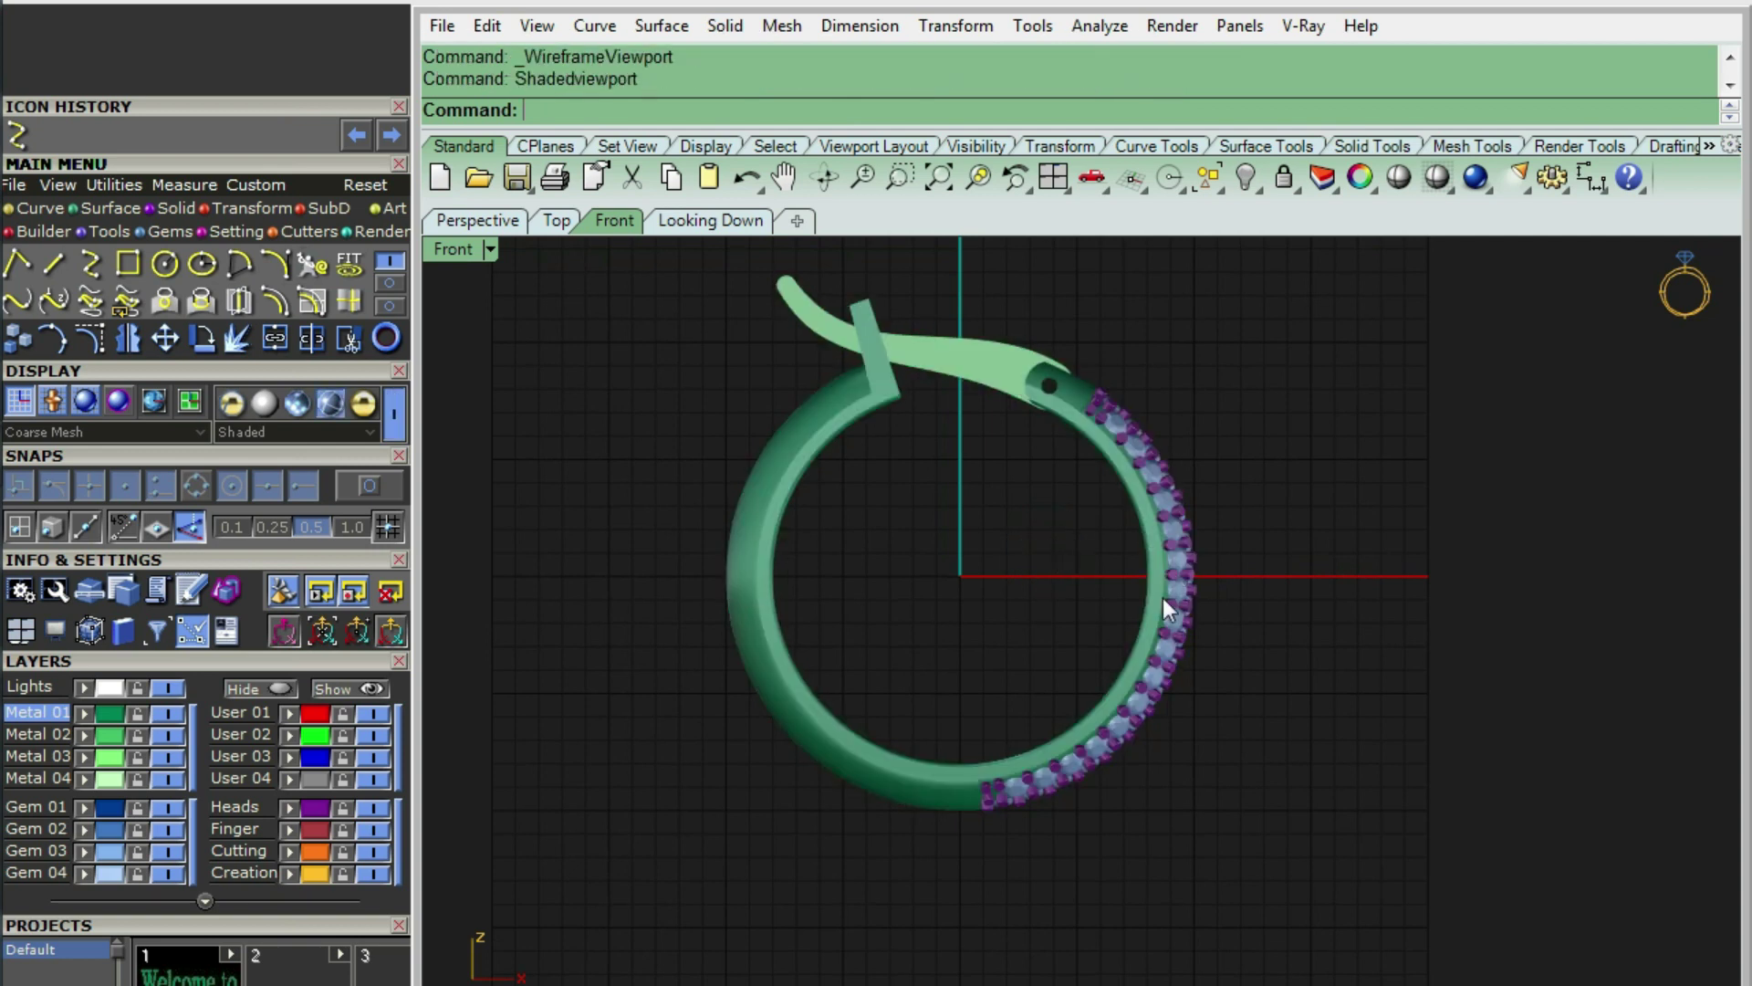
right_click_drag(1191, 609, 1214, 628)
type("Shade")
key("Return")
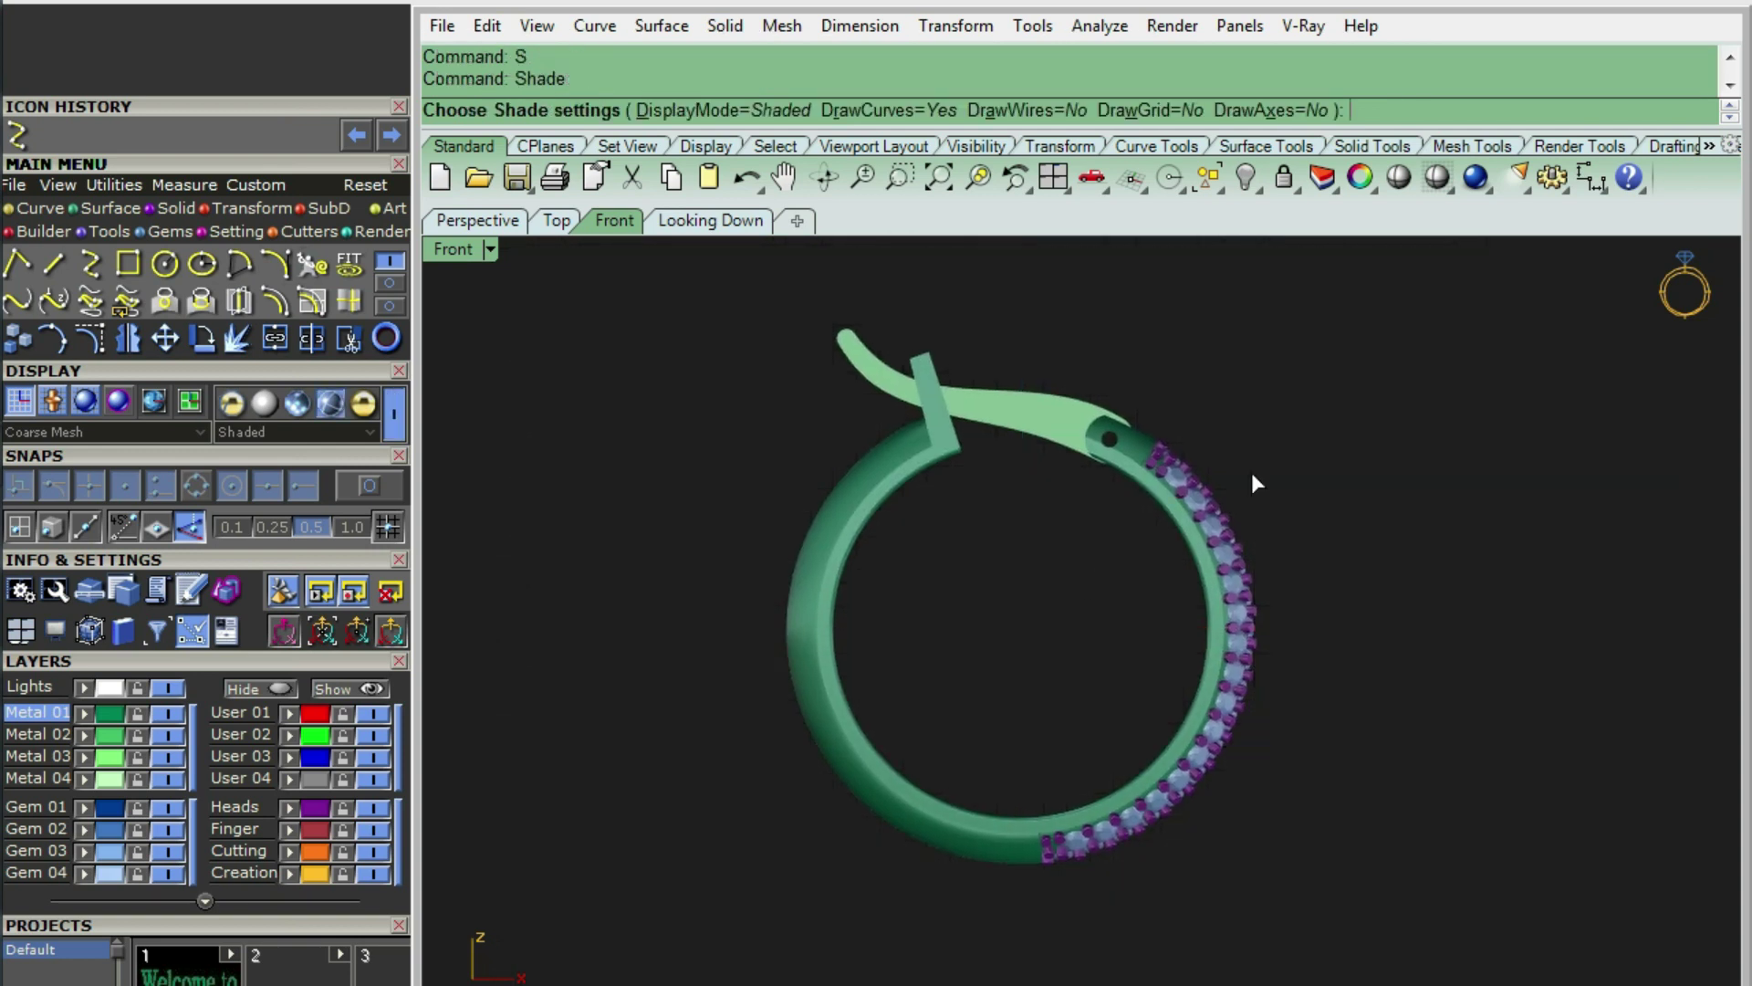
- Turn the ring edge-on and around its full loop, then zoom in on the gem row
mouse_move(1330, 454)
right_mouse_down()
mouse_move(1029, 536)
mouse_move(856, 536)
right_mouse_up()
right_click_drag(1193, 606, 876, 575)
right_click_drag(1324, 637, 749, 638)
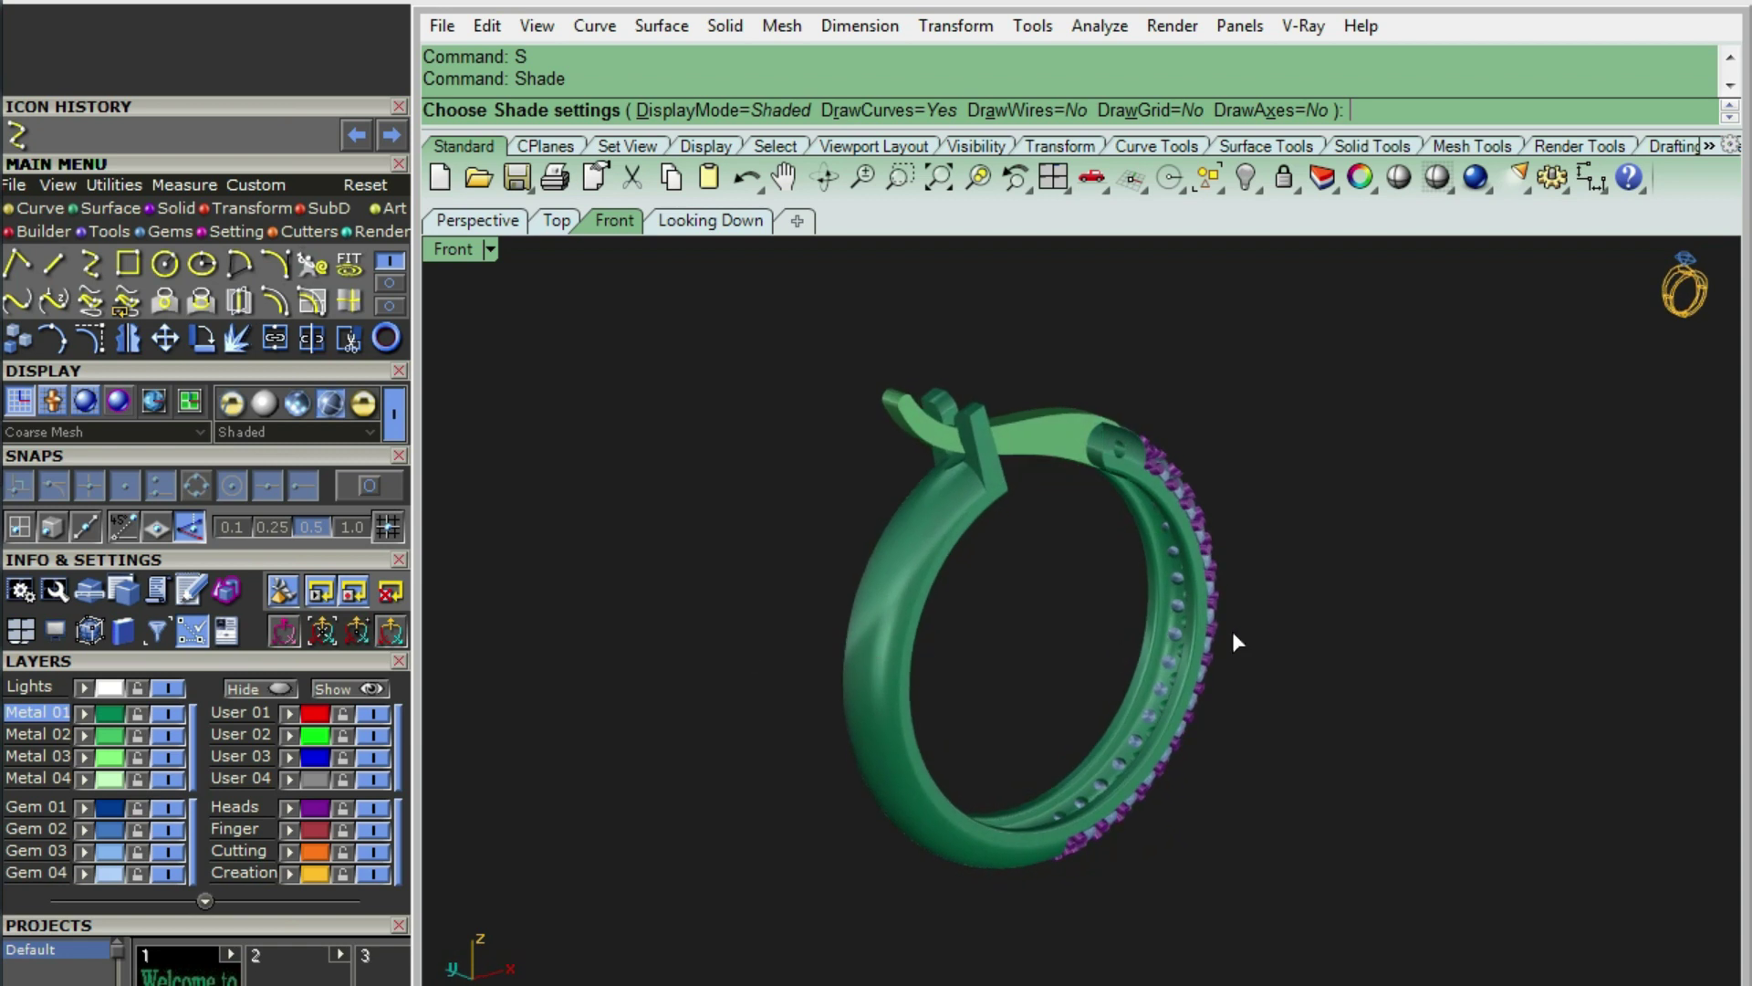
mouse_move(1235, 638)
right_mouse_down()
mouse_move(1077, 726)
mouse_move(880, 755)
mouse_move(778, 692)
right_mouse_up()
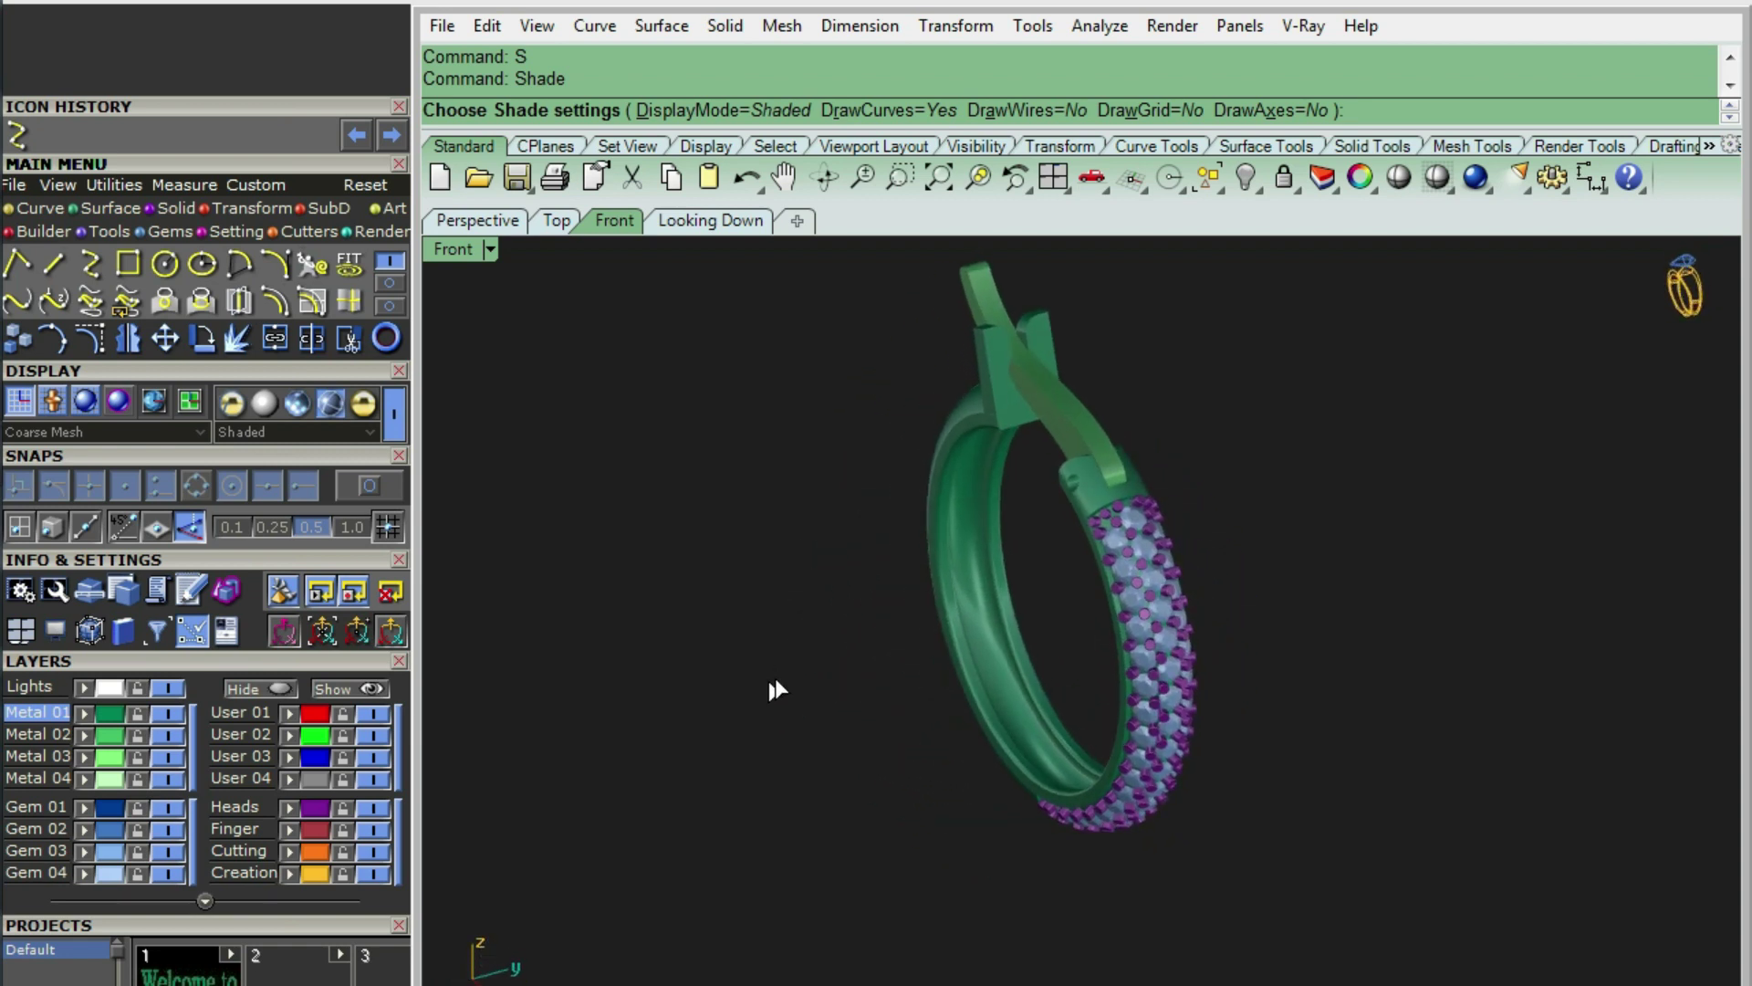
right_click_drag(1074, 653, 1056, 454, "ctrl")
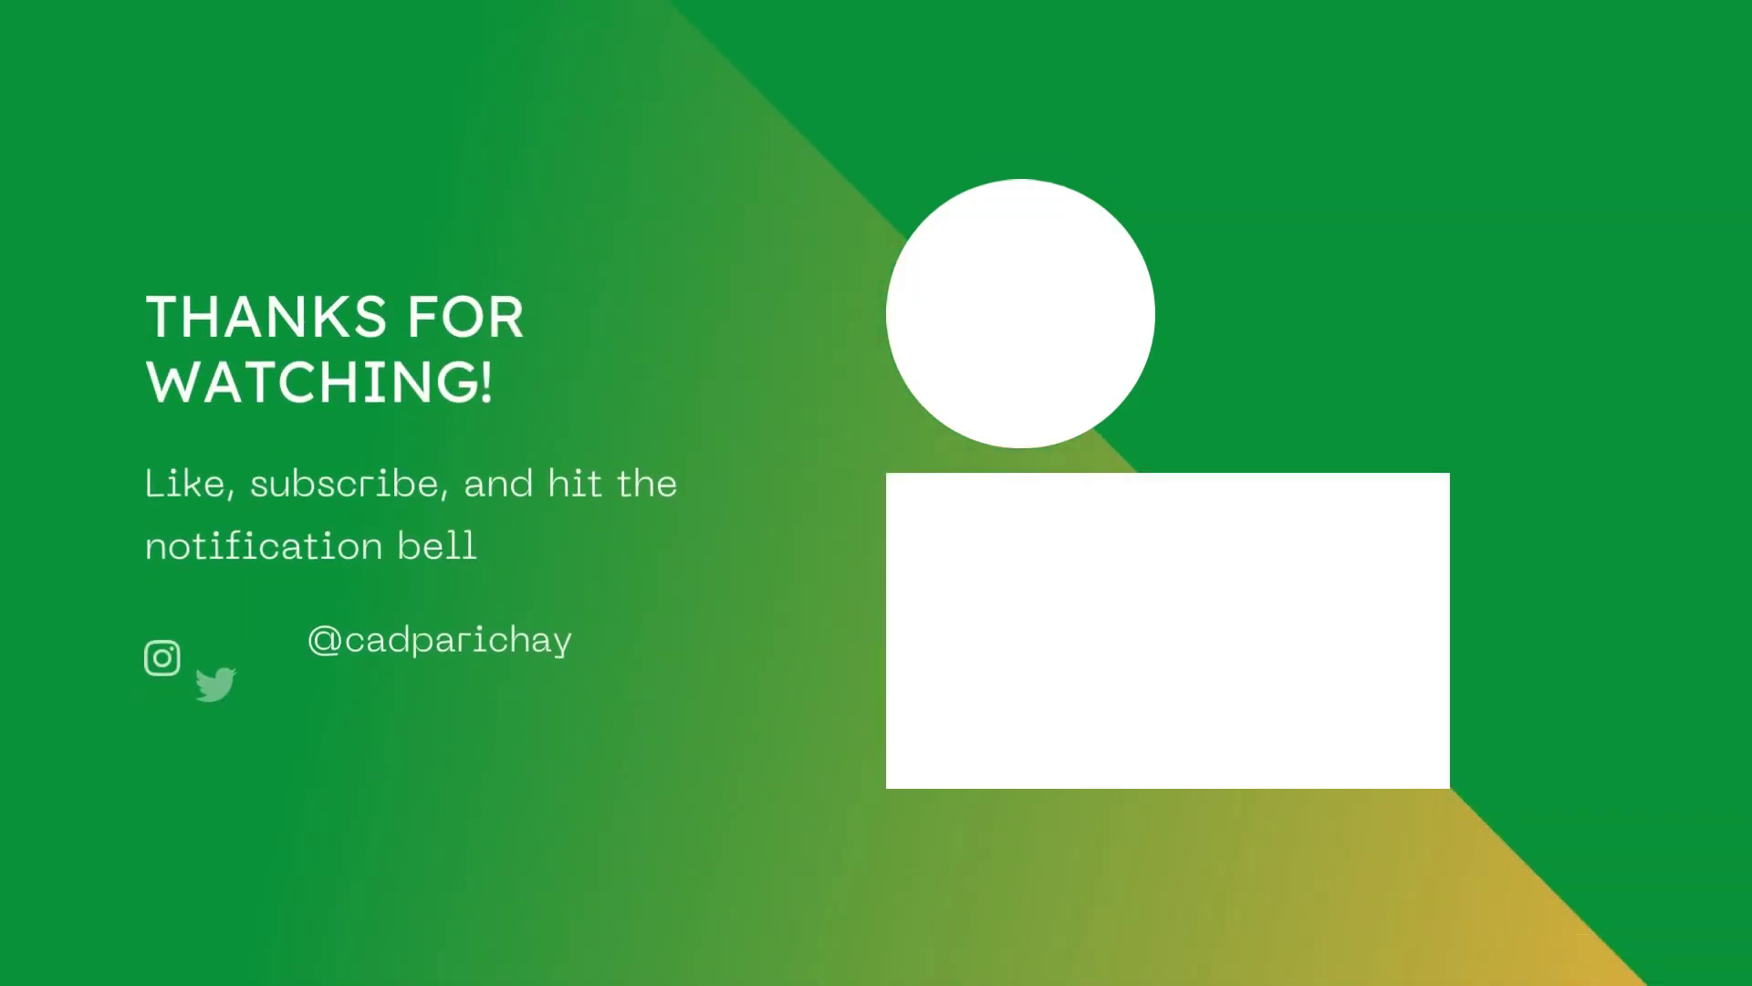